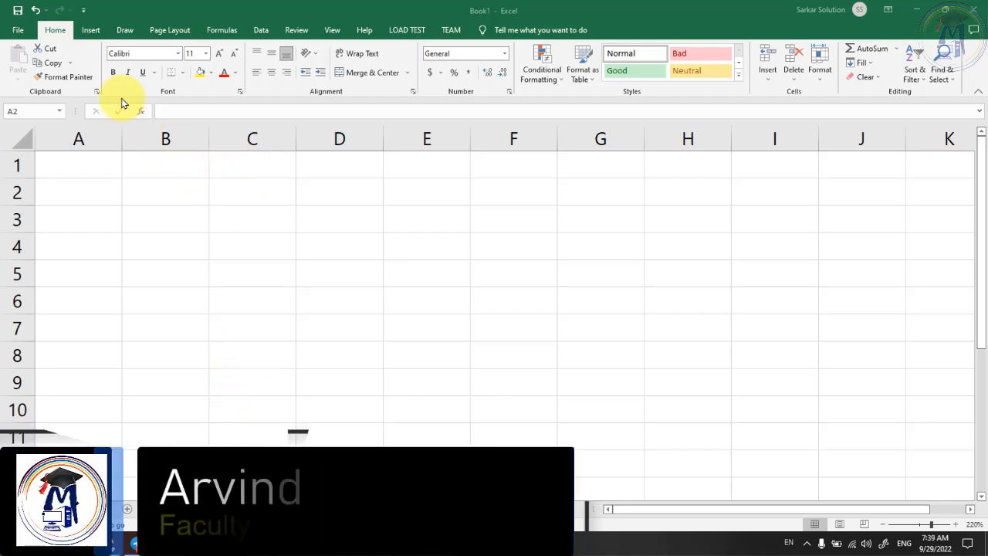
- Select cell B2 on the blank Book1 sheet and show the Formulas ribbon
{"action": "left_click", "coordinate": [169, 30]}
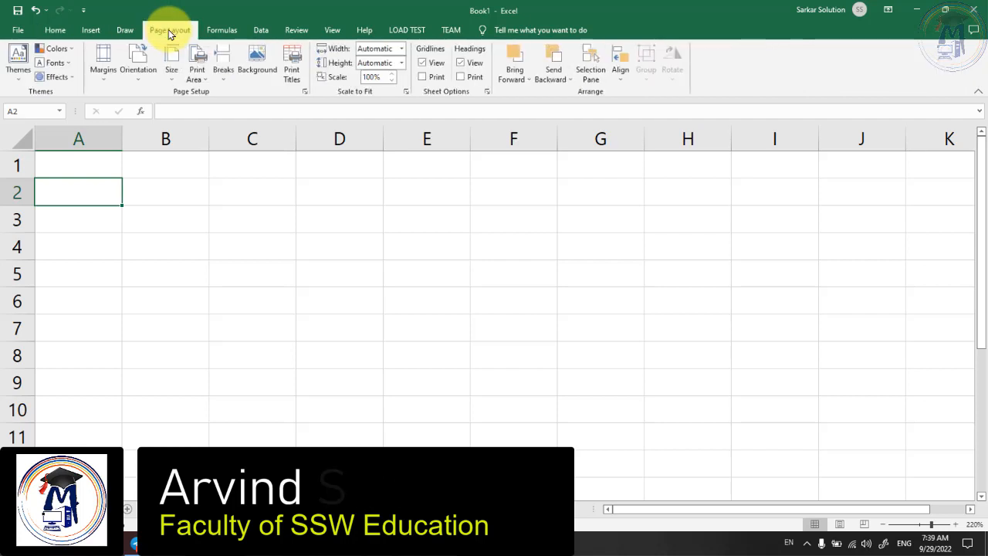
{"action": "left_click", "coordinate": [51, 30]}
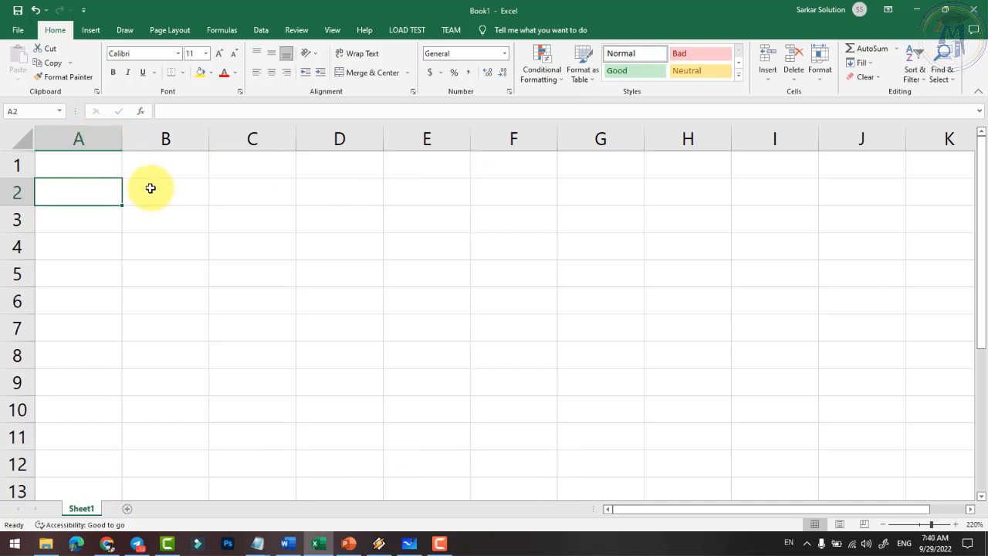
{"action": "left_click", "coordinate": [177, 194]}
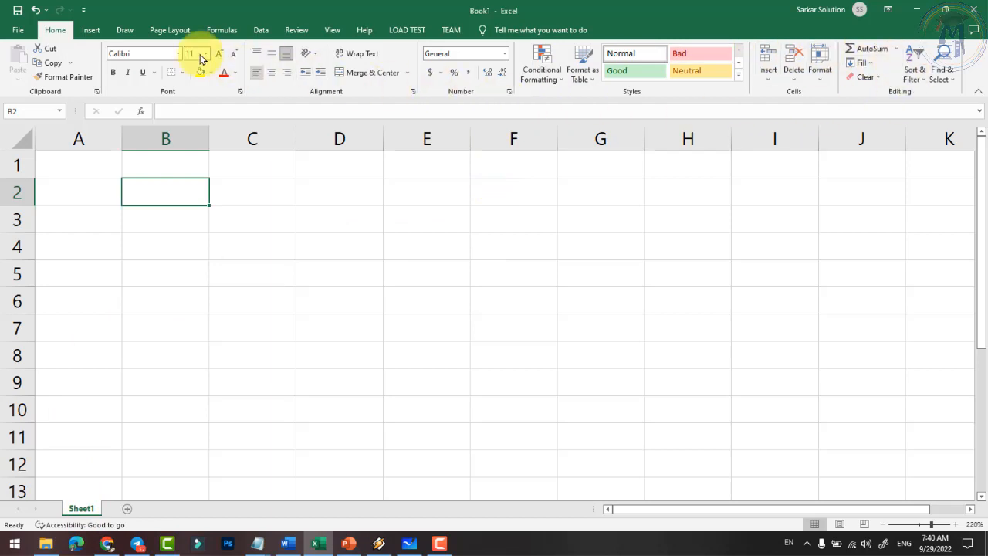
{"action": "left_click", "coordinate": [224, 31]}
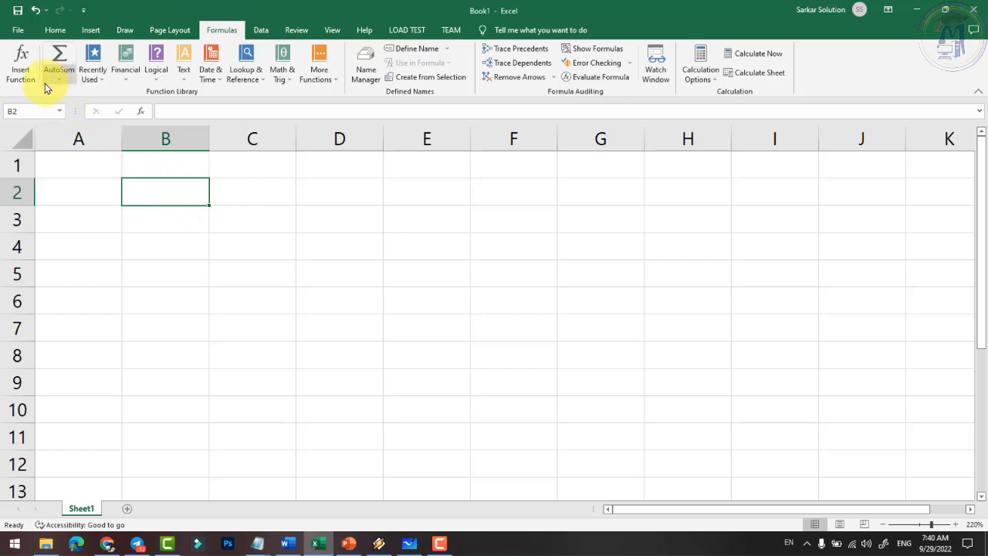
- Enter the headings Formula in B2 and Function in C2
{"action": "scroll", "coordinate": [139, 193], "scroll_direction": "up", "scroll_amount": 4, "text": "ctrl"}
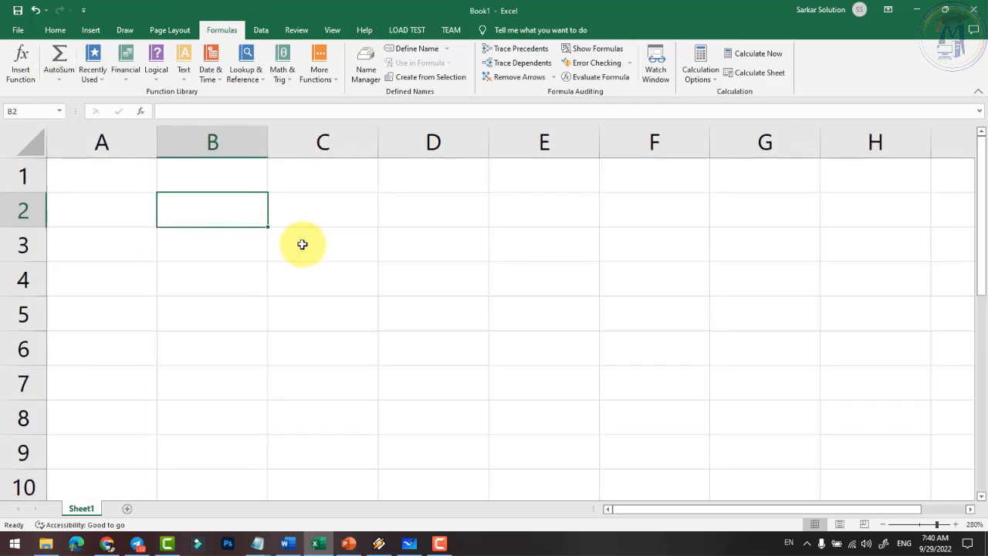
{"action": "type", "text": "Formula"}
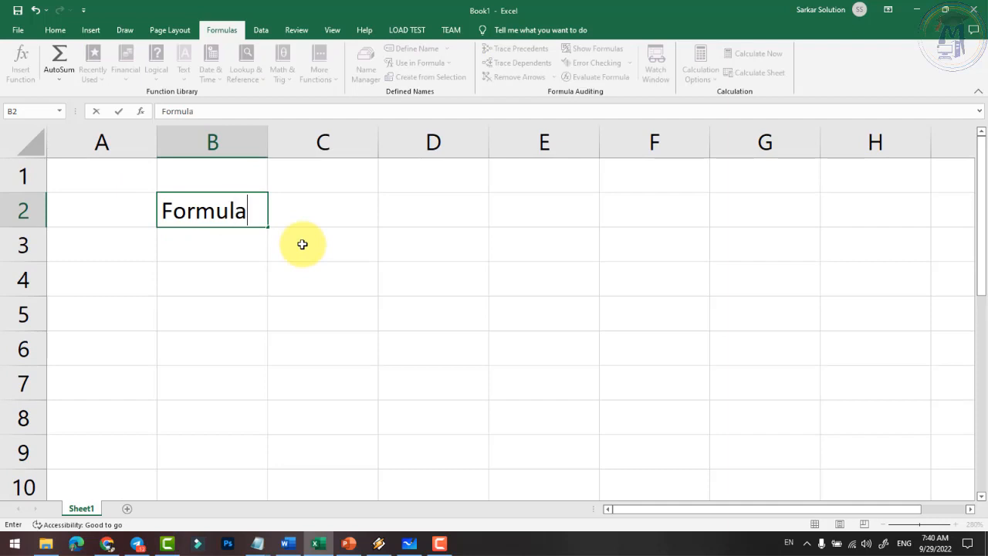
{"action": "key", "text": "Tab"}
{"action": "type", "text": "Function"}
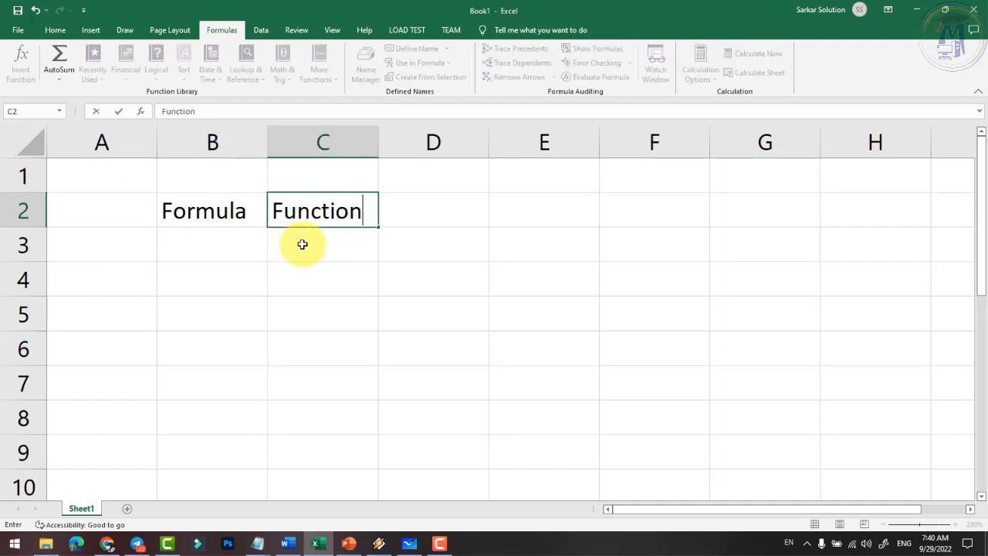
{"action": "key", "text": "Return"}
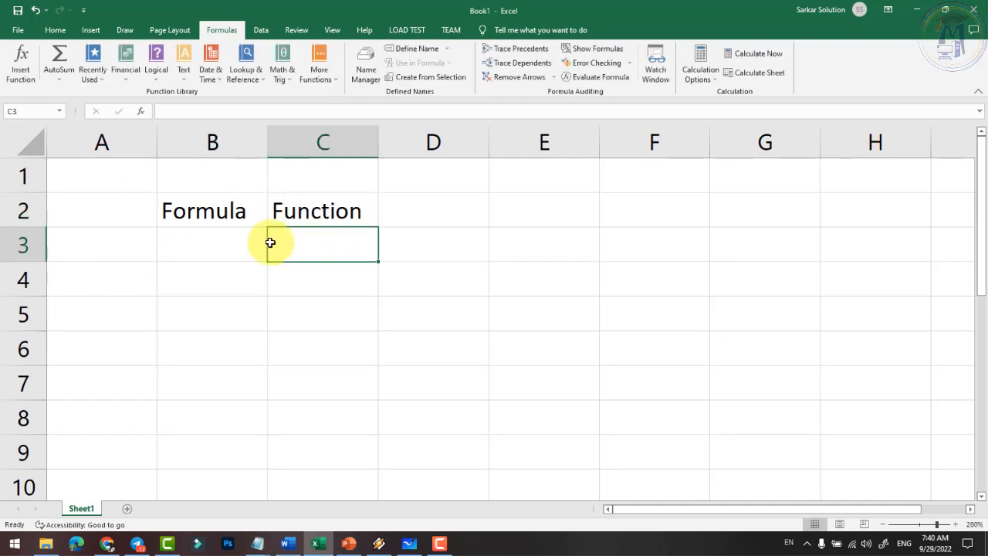
- Enter Pre Define in cell C3 beneath the Function heading
{"action": "left_click", "coordinate": [221, 226]}
{"action": "left_click", "coordinate": [322, 221]}
{"action": "left_click", "coordinate": [207, 221]}
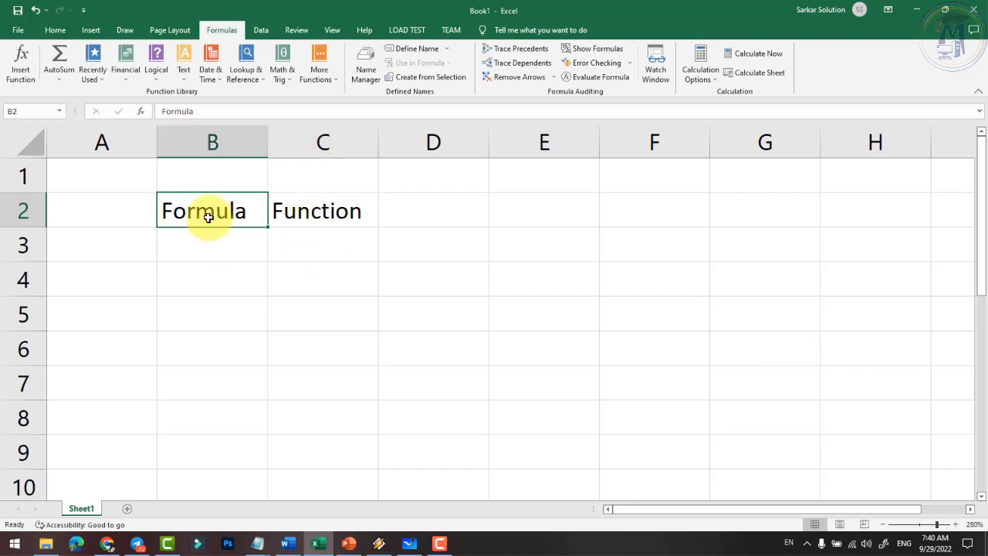
{"action": "left_click", "coordinate": [293, 219]}
{"action": "left_click", "coordinate": [217, 214]}
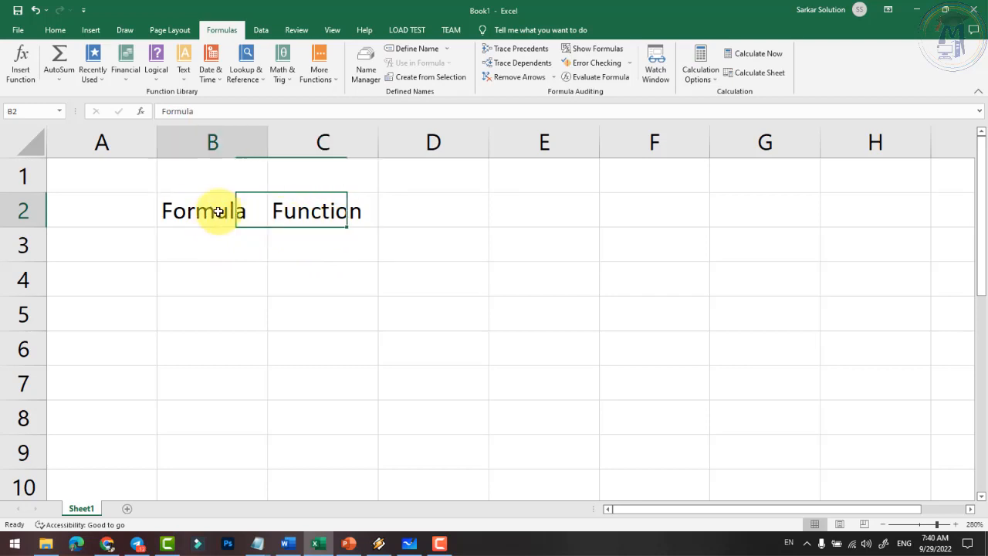
{"action": "left_click", "coordinate": [300, 211]}
{"action": "left_click", "coordinate": [305, 245]}
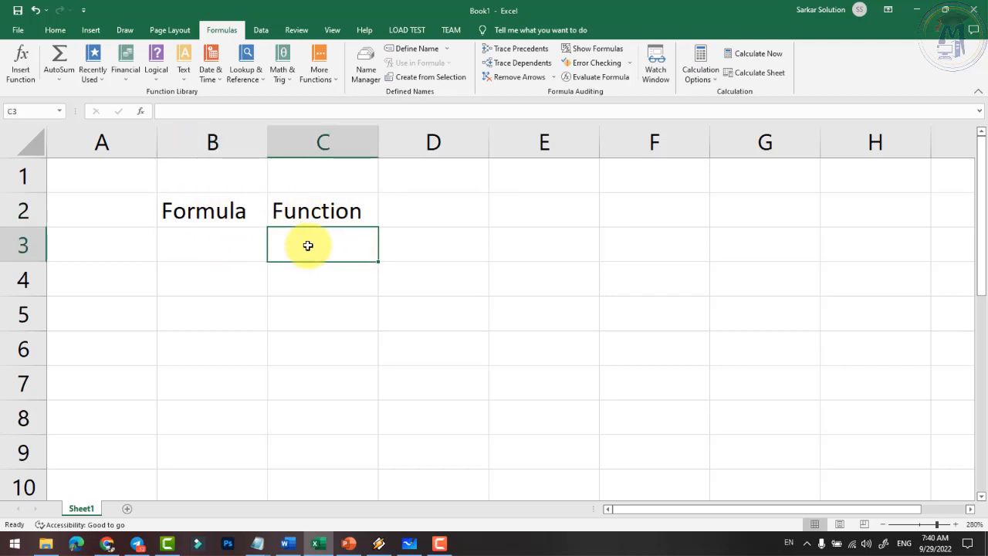
{"action": "type", "text": "Pre Di"}
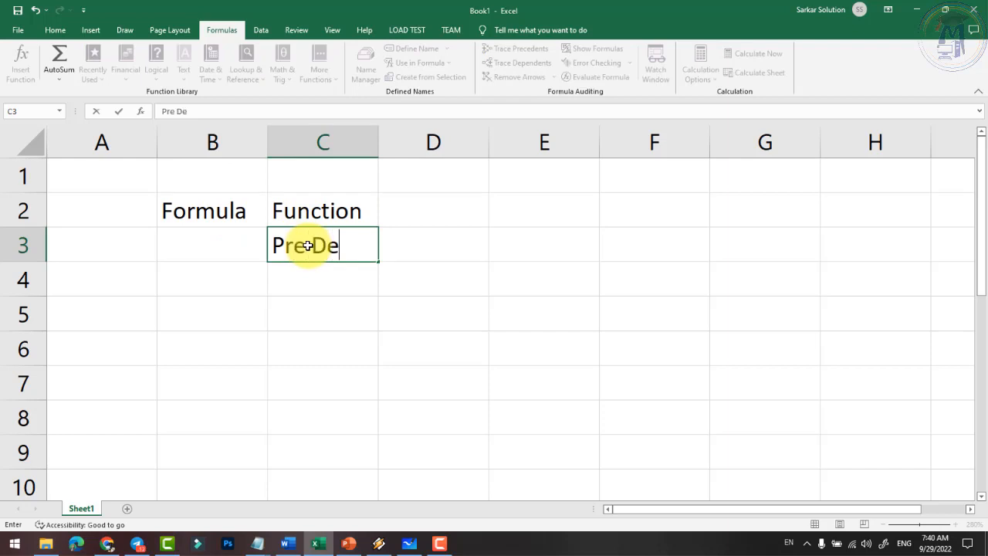
{"action": "type", "text": "fineed"}
{"action": "key", "text": "BackSpace"}
{"action": "key", "text": "BackSpace"}
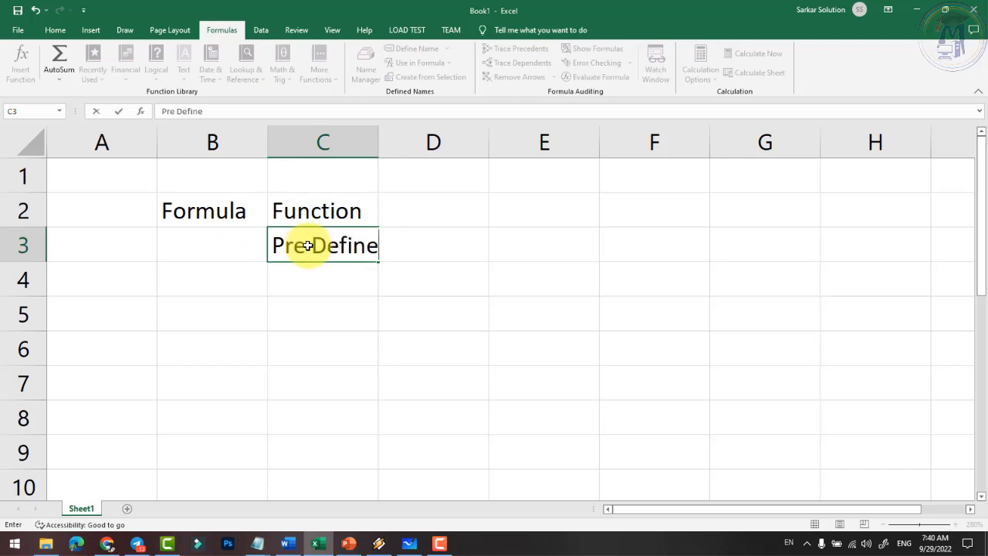
{"action": "key", "text": "Return"}
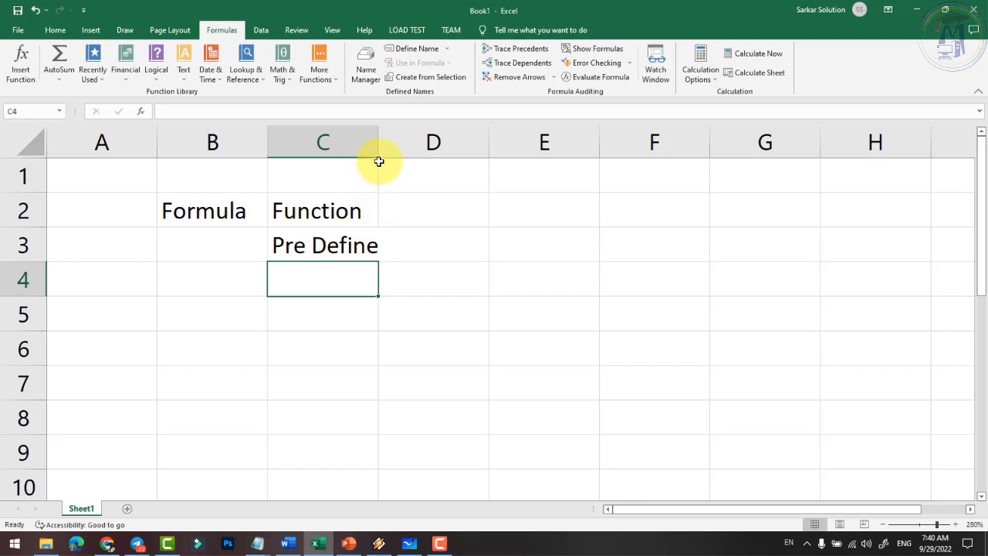
- Widen column C and list Sum, Max, Min and Count in C4:C7
{"action": "mouse_move", "coordinate": [379, 155]}
{"action": "left_mouse_down"}
{"action": "mouse_move", "coordinate": [414, 157]}
{"action": "mouse_move", "coordinate": [396, 150]}
{"action": "left_mouse_up"}
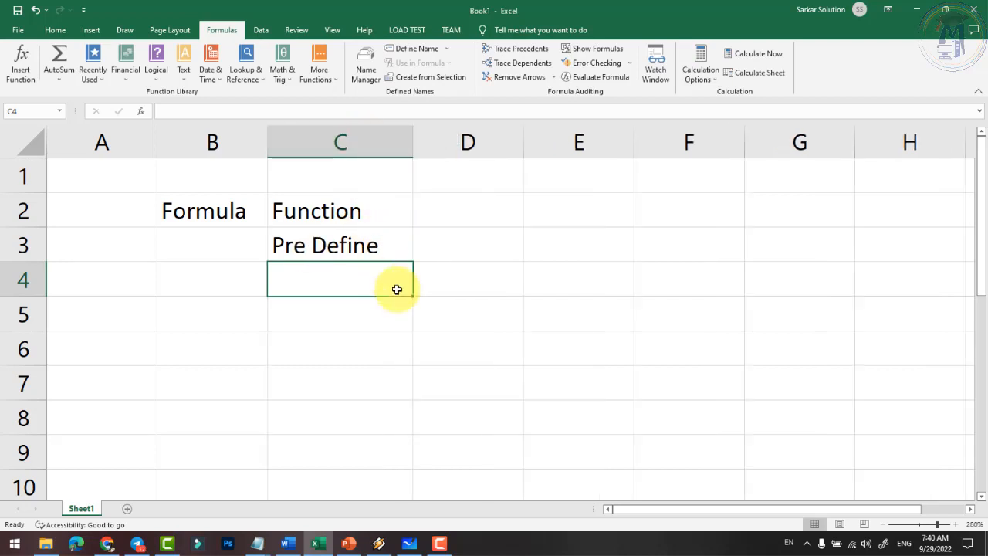
{"action": "type", "text": "Sum"}
{"action": "key", "text": "Return"}
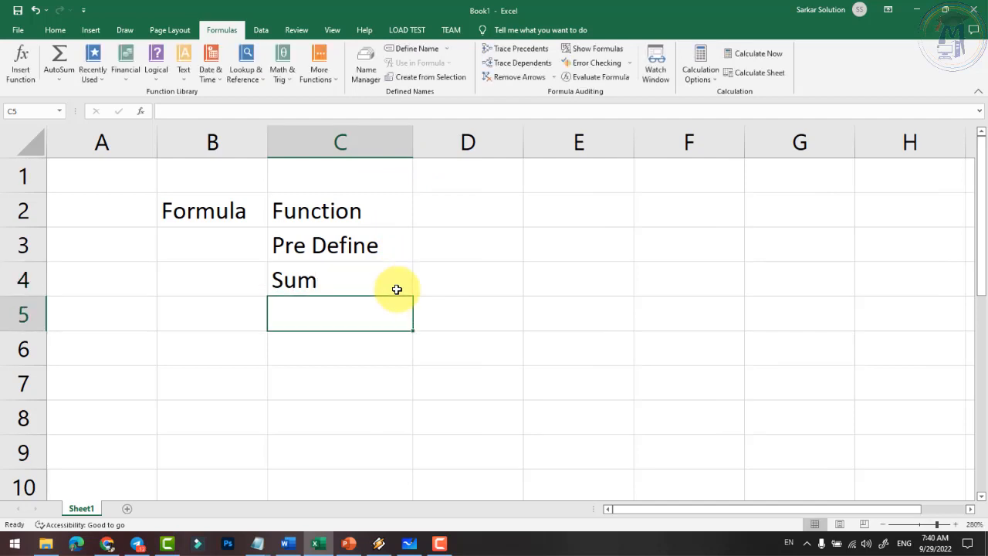
{"action": "type", "text": "Max"}
{"action": "key", "text": "Return"}
{"action": "type", "text": "Min"}
{"action": "key", "text": "Return"}
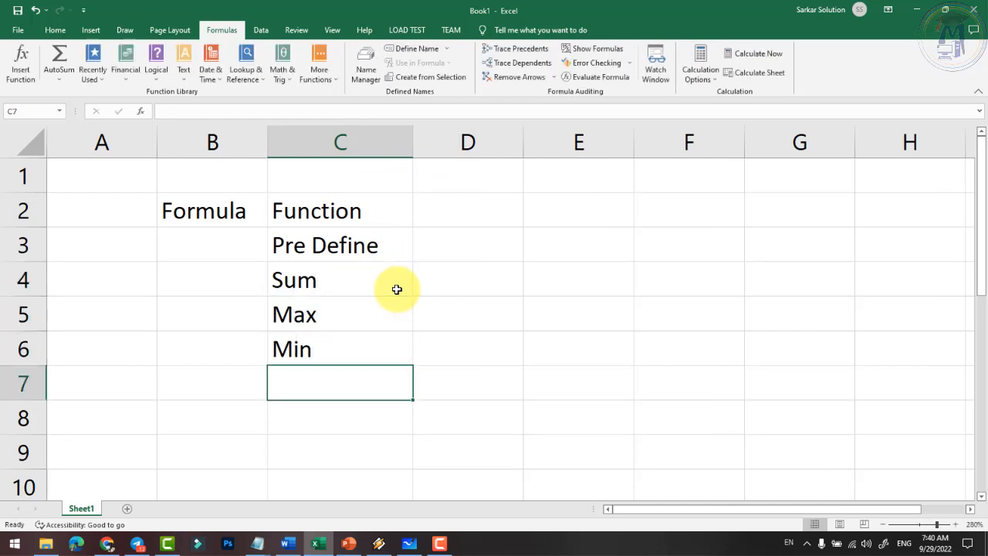
{"action": "type", "text": "Count"}
{"action": "key", "text": "Return"}
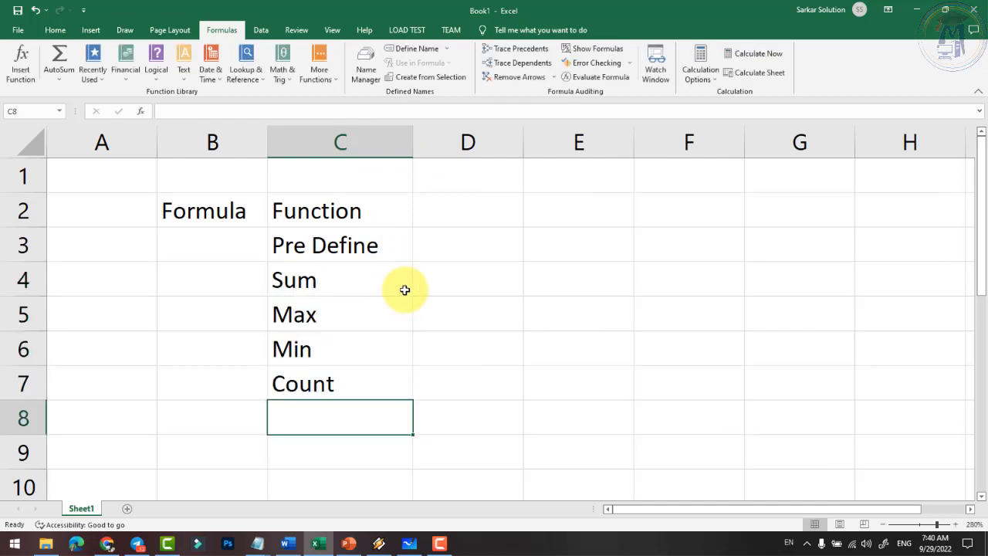
- Add the label Total in D4 beside Sum
{"action": "left_click_drag", "start_coordinate": [327, 284], "coordinate": [342, 385]}
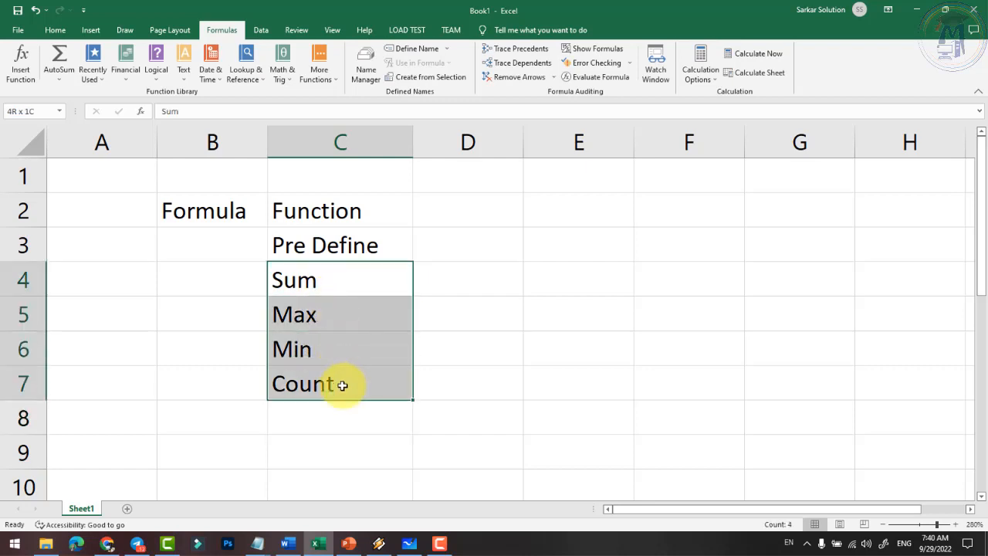
{"action": "left_click", "coordinate": [342, 383]}
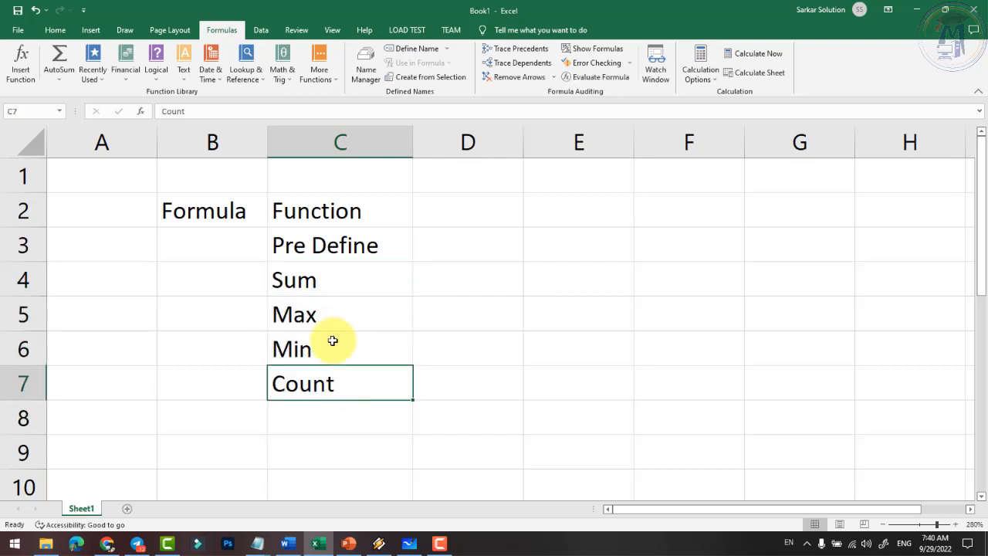
{"action": "left_click", "coordinate": [331, 286]}
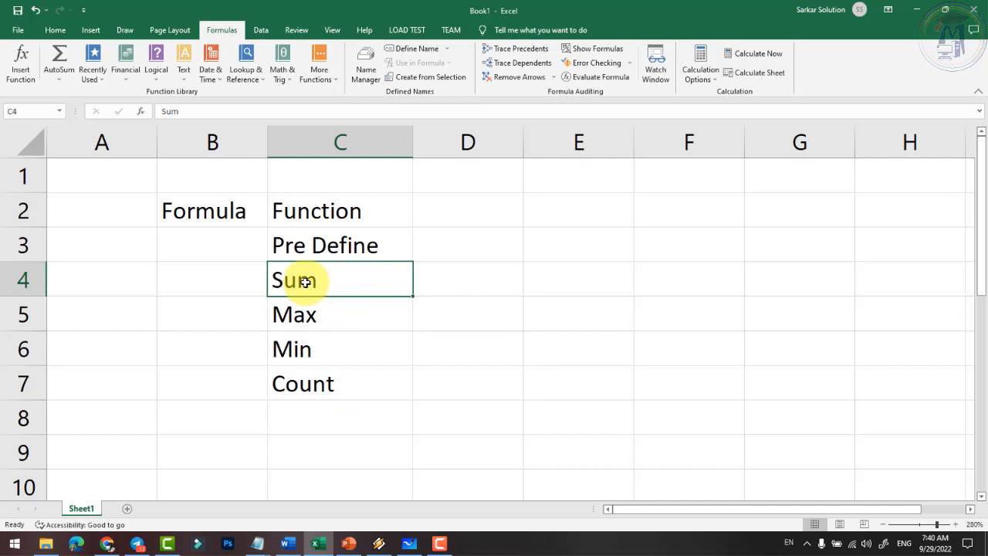
{"action": "left_click", "coordinate": [419, 284]}
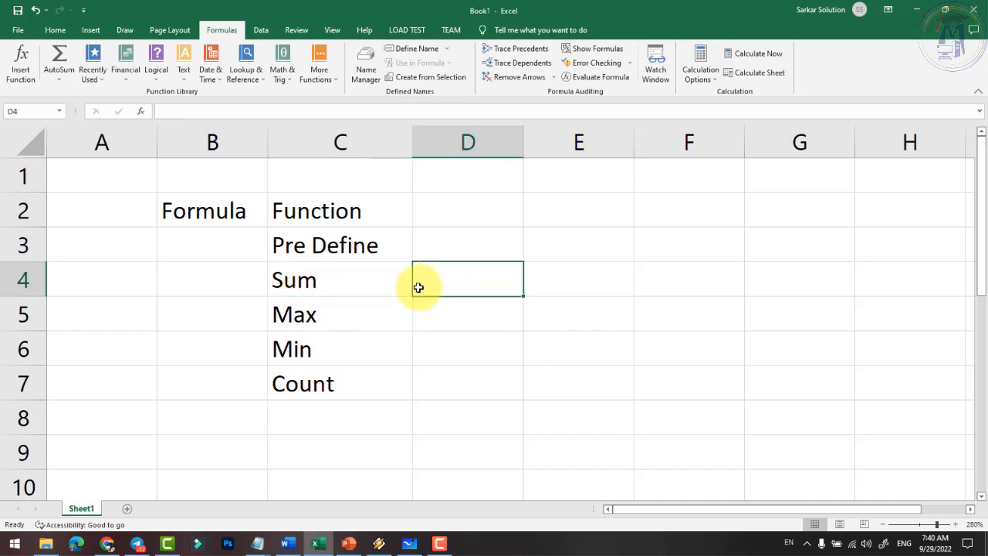
{"action": "type", "text": "Total"}
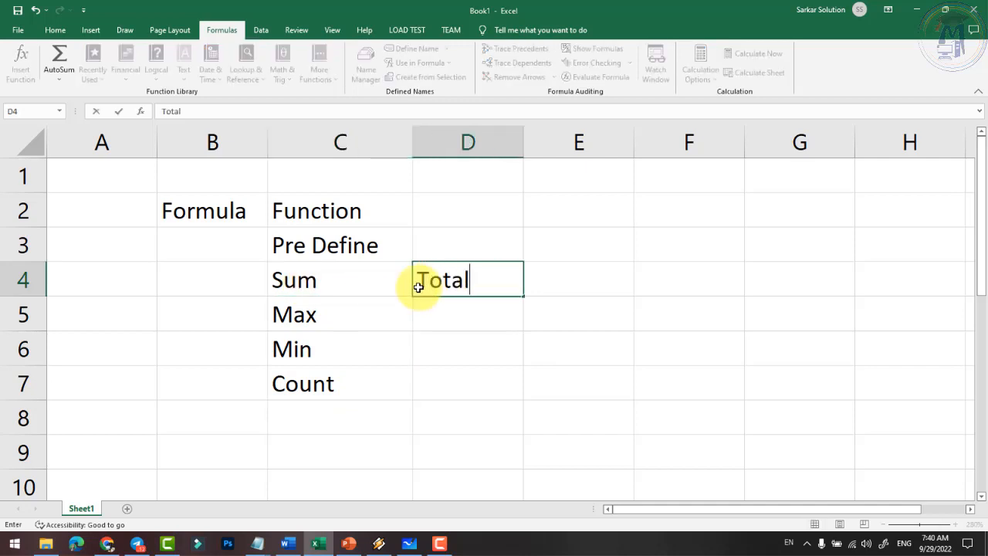
{"action": "key", "text": "Return"}
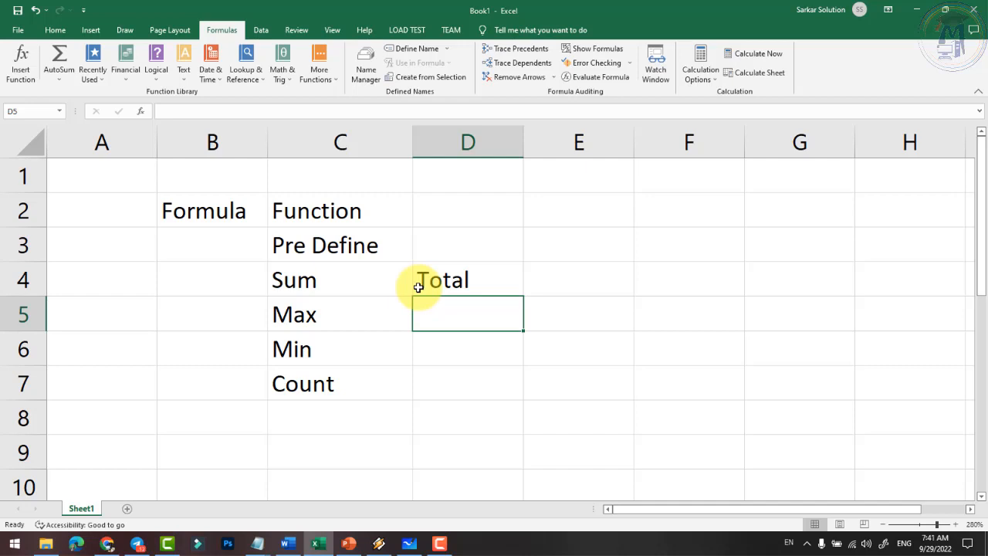
{"action": "key", "text": "Down"}
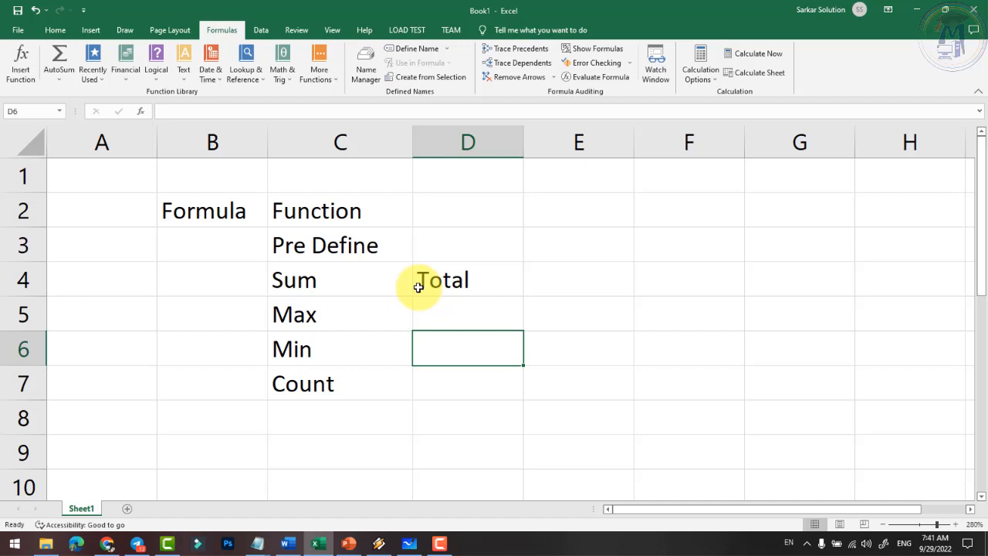
{"action": "left_click", "coordinate": [351, 377]}
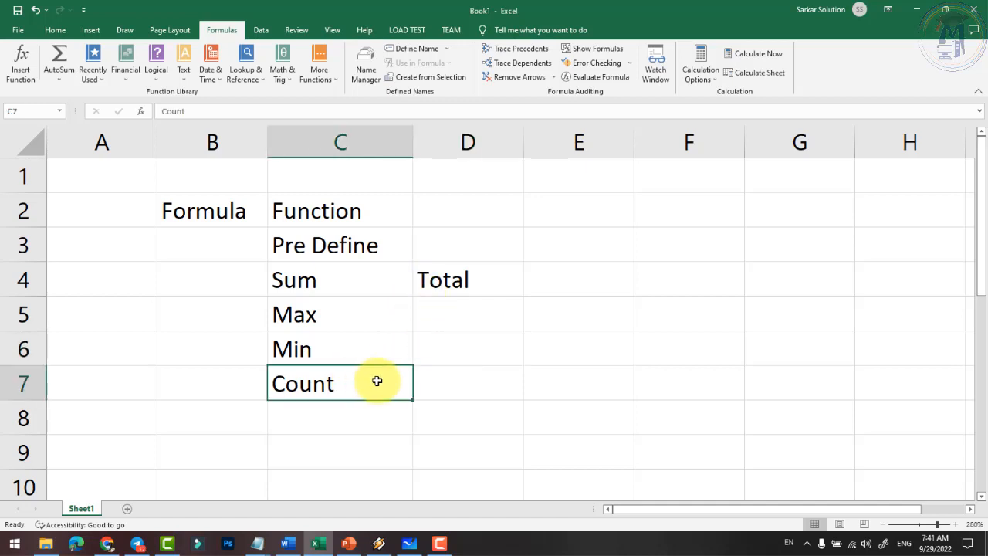
{"action": "left_click", "coordinate": [464, 378]}
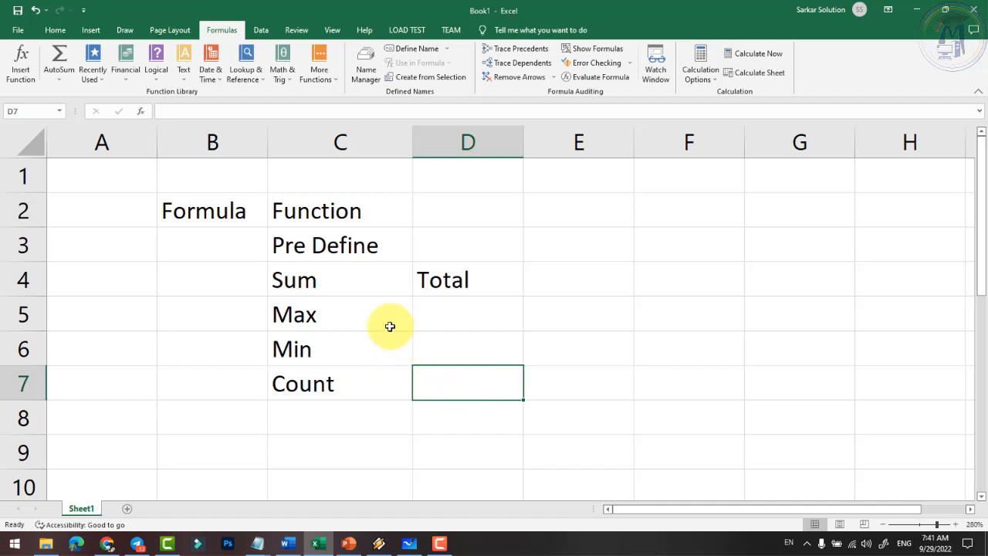
{"action": "left_click", "coordinate": [310, 210]}
- Color the Formula and Function headings red
{"action": "left_click_drag", "start_coordinate": [247, 205], "coordinate": [315, 210]}
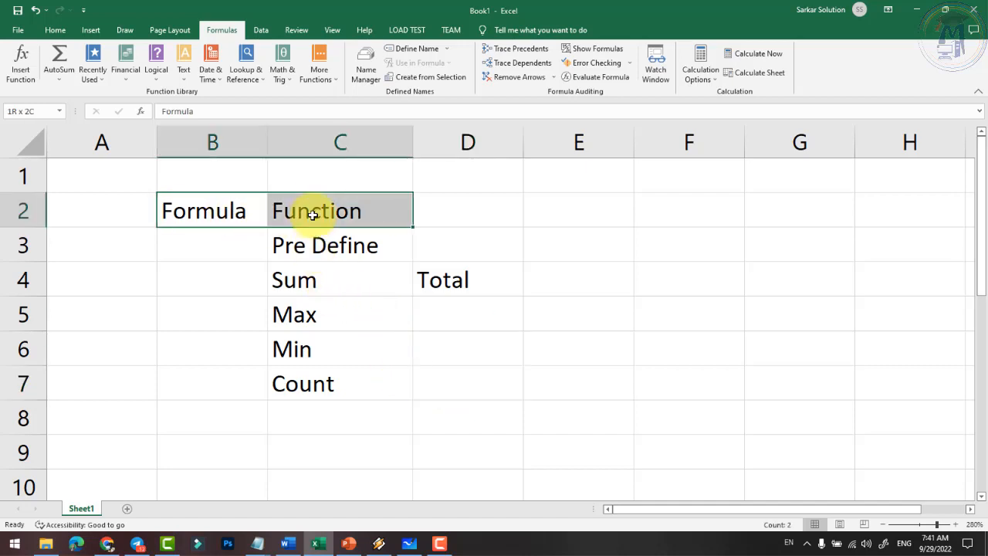
{"action": "left_click", "coordinate": [48, 28]}
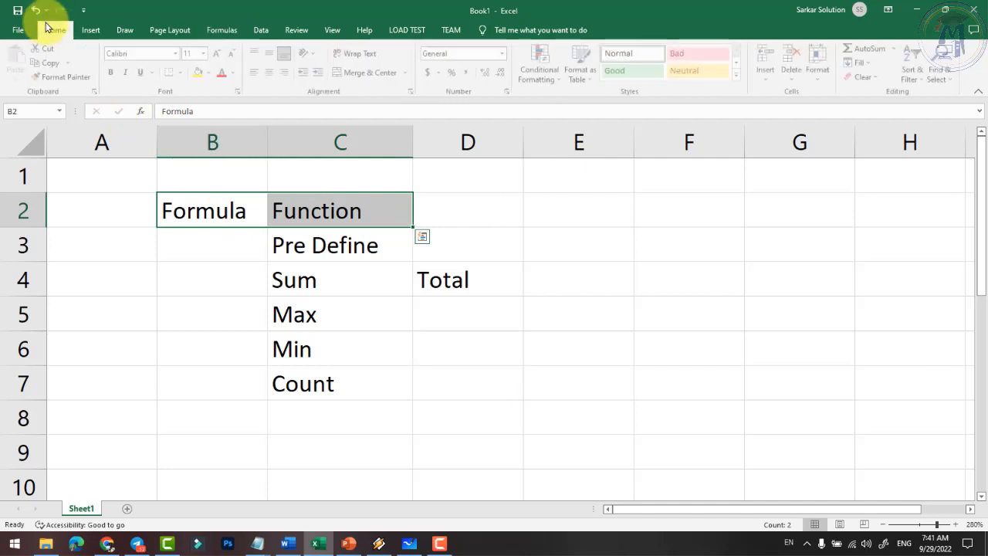
{"action": "left_click", "coordinate": [223, 72]}
{"action": "left_click", "coordinate": [305, 239]}
{"action": "left_click", "coordinate": [303, 218]}
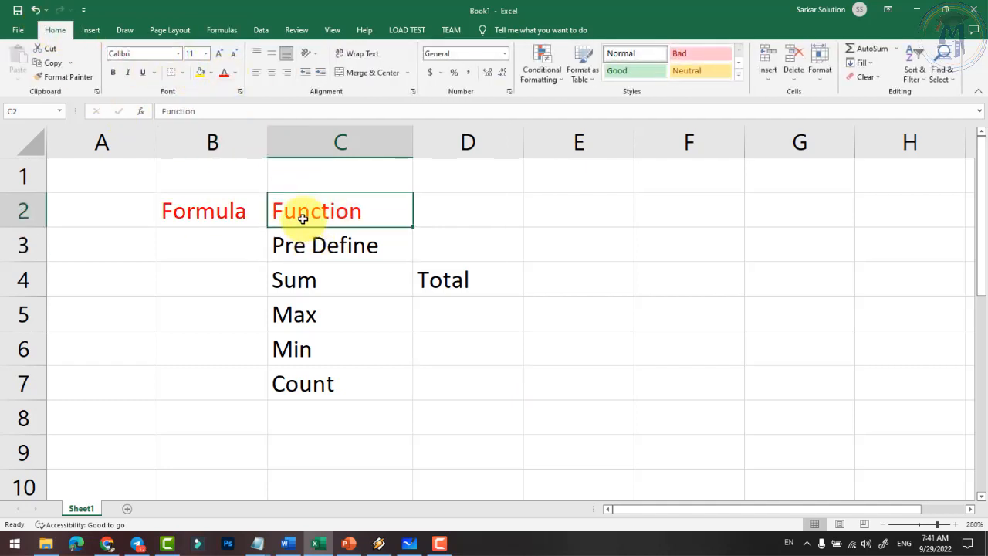
- Enter User Define in B3 and auto-fit column B to the text
{"action": "left_click", "coordinate": [221, 219]}
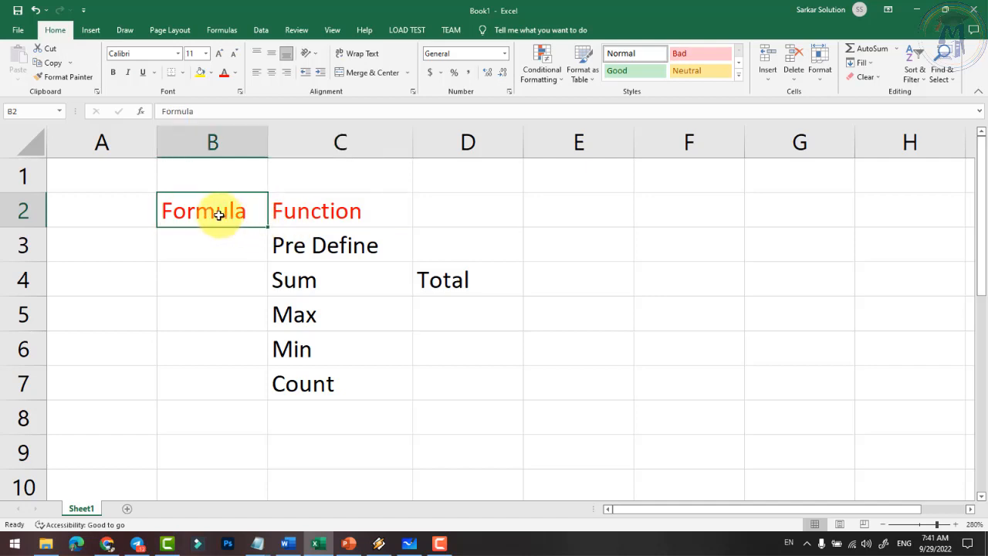
{"action": "left_click", "coordinate": [224, 251]}
{"action": "type", "text": "User"}
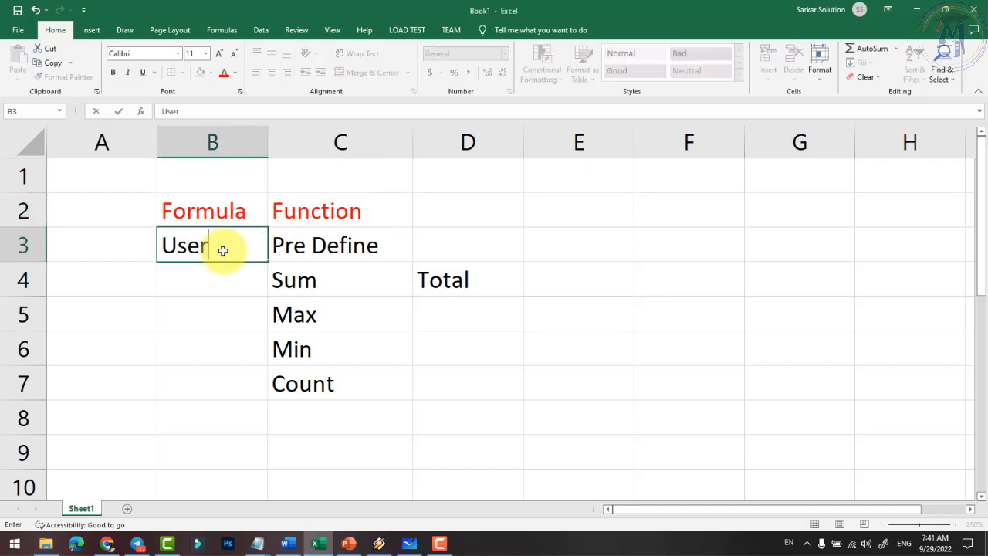
{"action": "type", "text": " Define"}
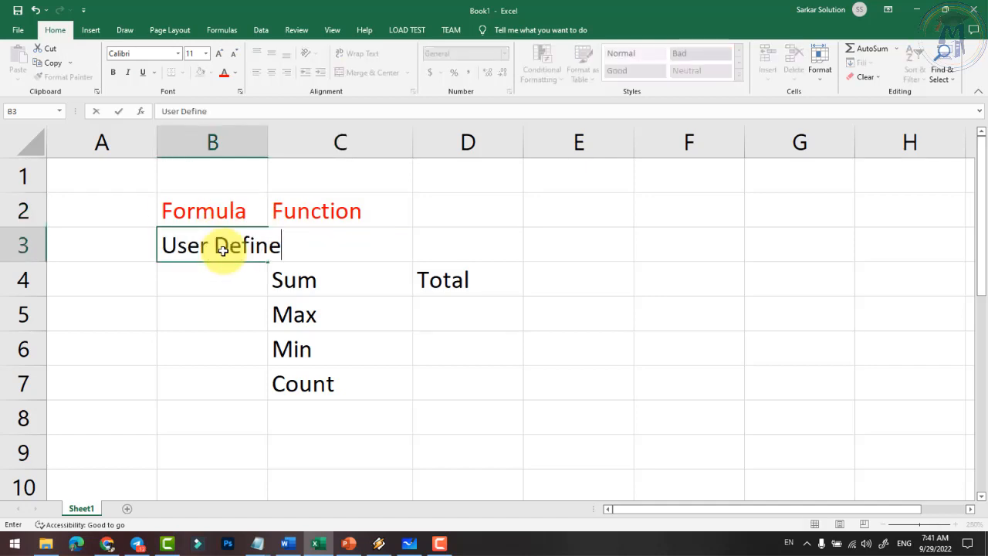
{"action": "left_click", "coordinate": [263, 146]}
{"action": "double_click", "coordinate": [266, 146]}
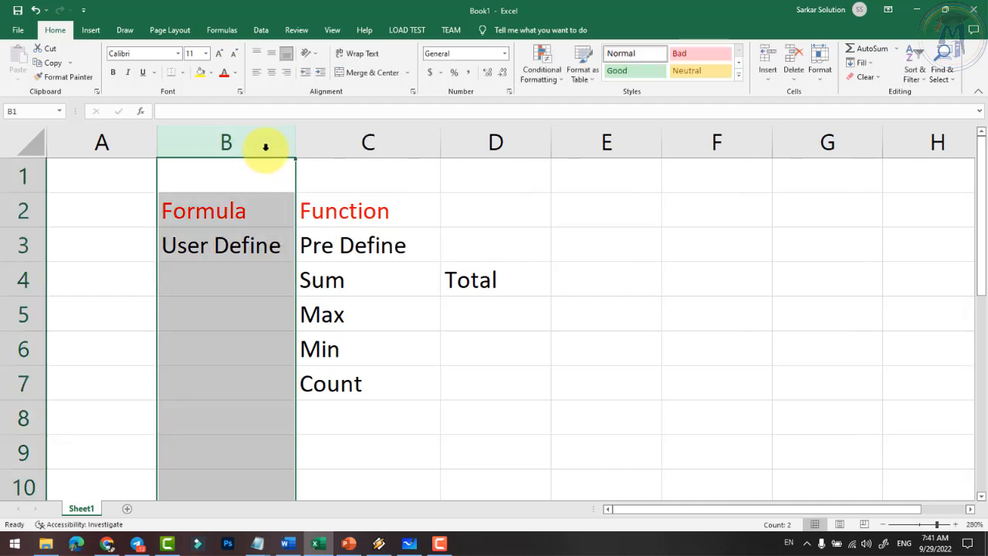
- Put a lone equals sign in cell A4, left of the Sum row
{"action": "left_click", "coordinate": [227, 249]}
{"action": "left_click", "coordinate": [235, 286]}
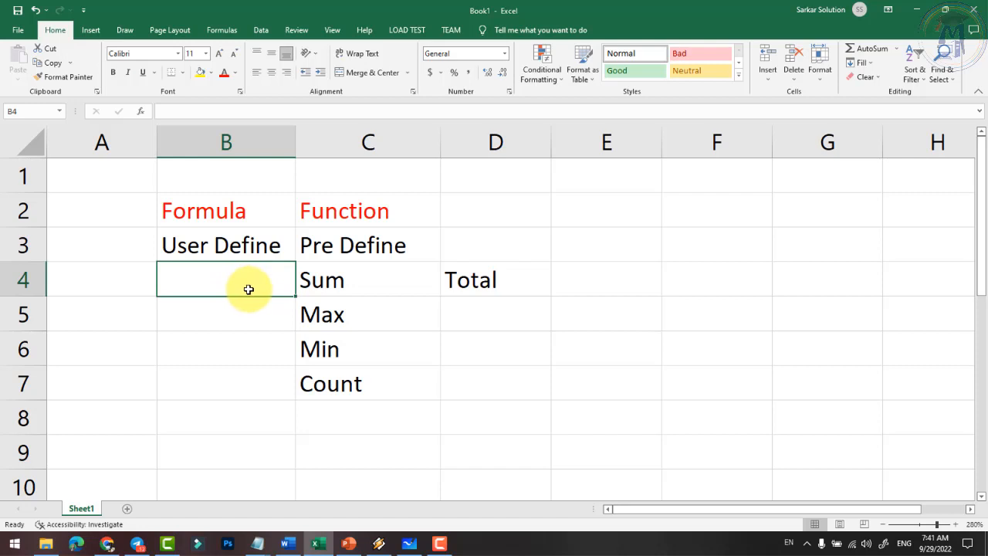
{"action": "left_click", "coordinate": [124, 285]}
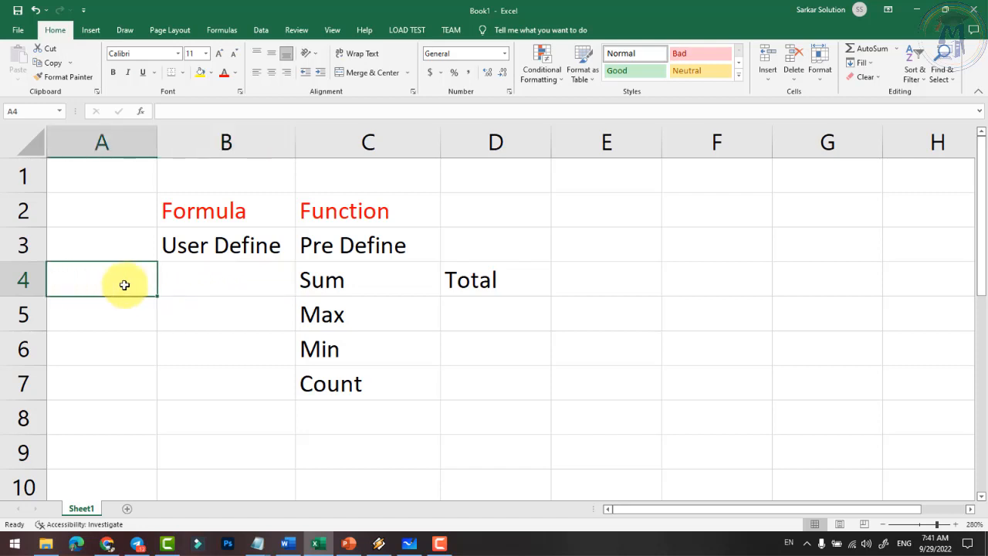
{"action": "type", "text": "="}
{"action": "left_click", "coordinate": [130, 362]}
{"action": "key", "text": "Escape"}
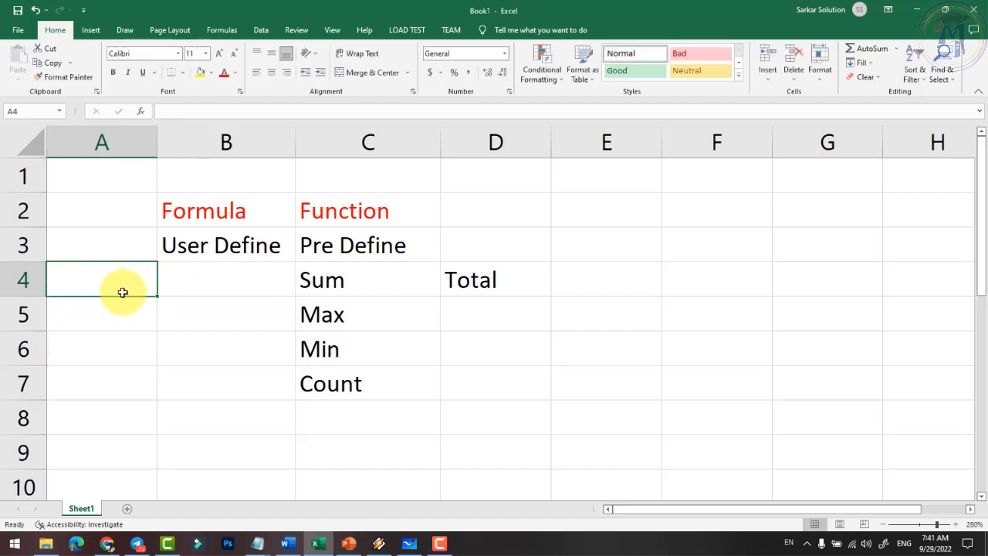
{"action": "type", "text": "="}
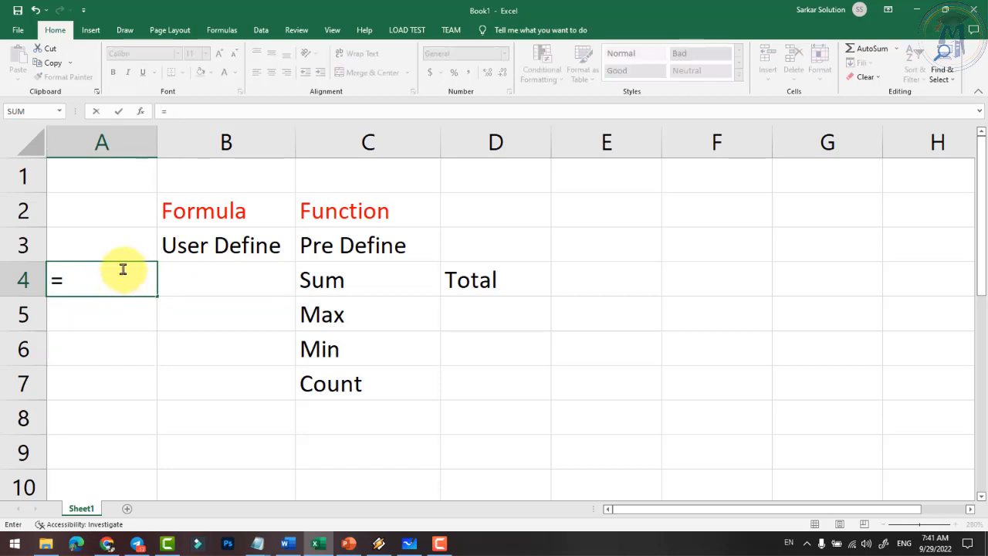
{"action": "key", "text": "Tab"}
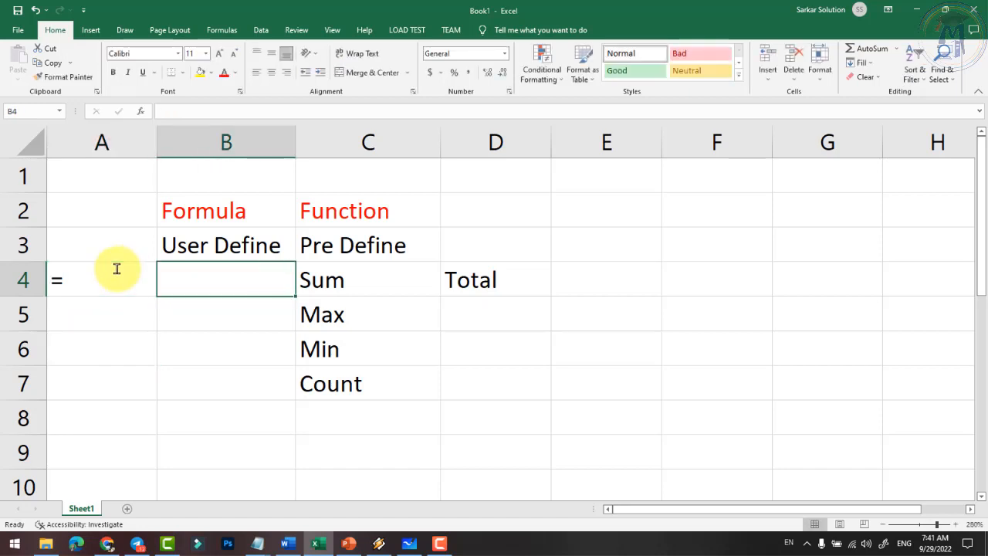
{"action": "left_click", "coordinate": [99, 280]}
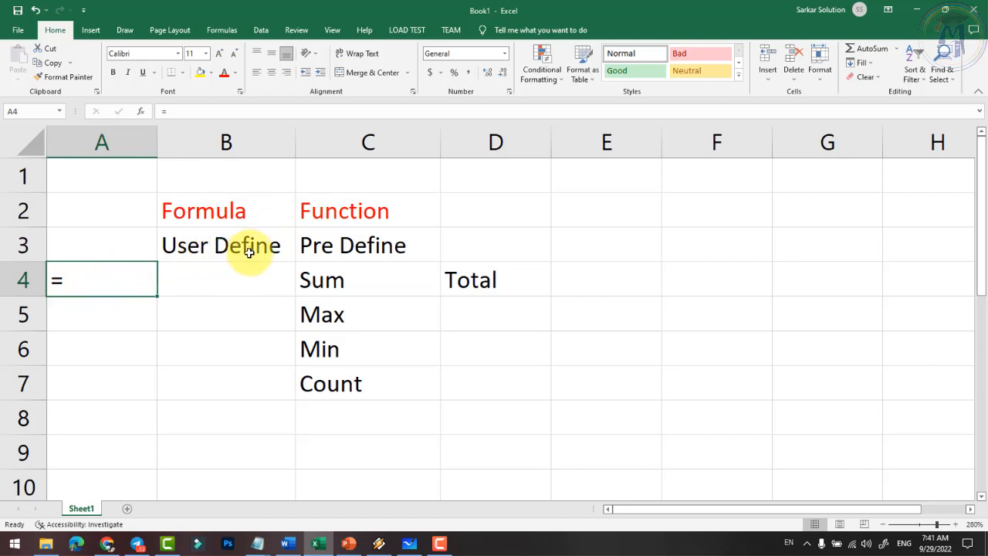
{"action": "left_click", "coordinate": [220, 280]}
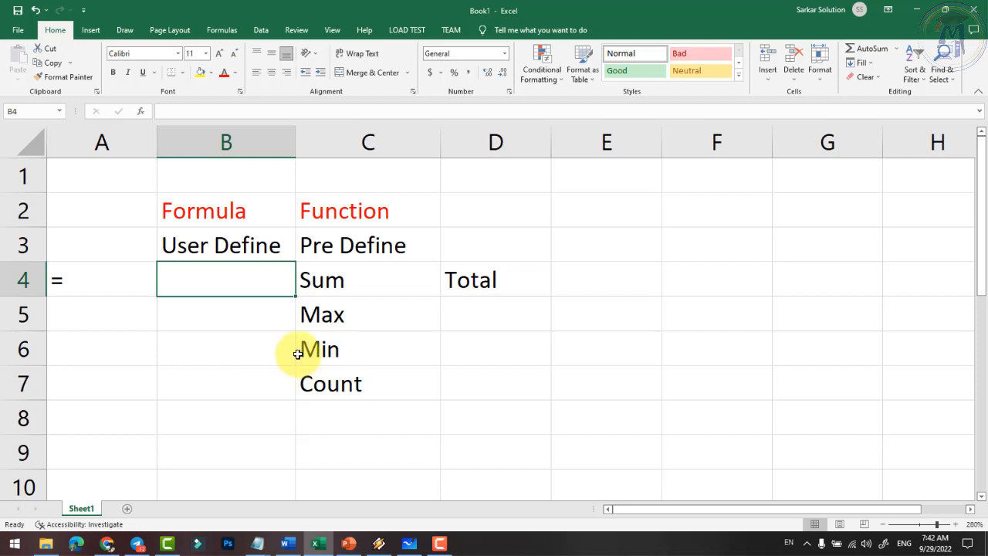
{"action": "left_click", "coordinate": [207, 216]}
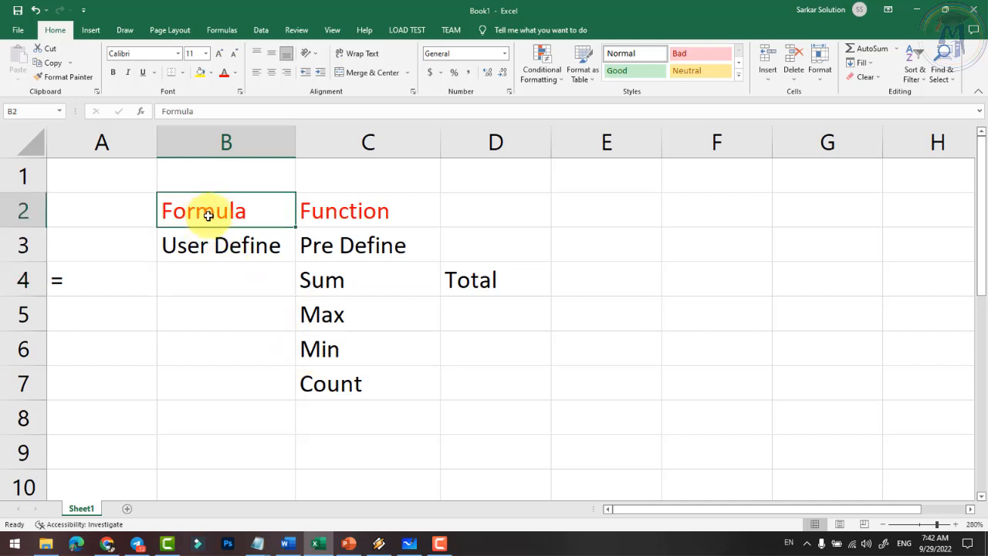
{"action": "left_click", "coordinate": [68, 279]}
{"action": "left_click", "coordinate": [300, 211]}
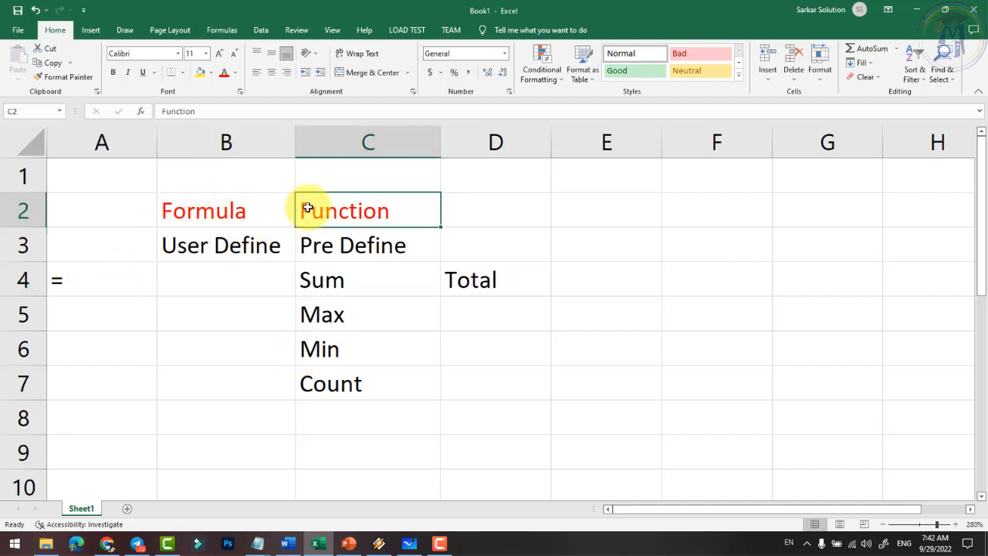
{"action": "left_click", "coordinate": [98, 276]}
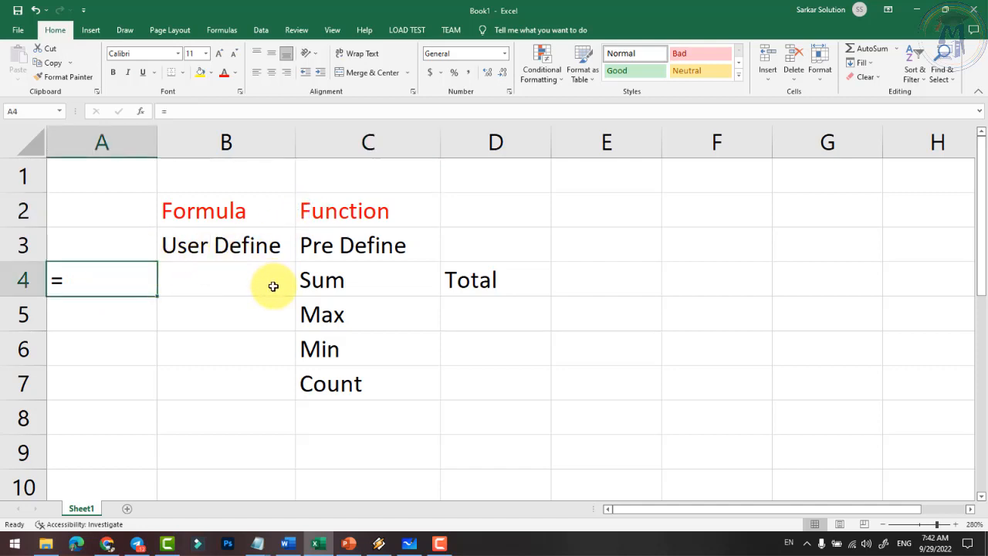
{"action": "left_click", "coordinate": [243, 245]}
{"action": "left_click", "coordinate": [237, 222]}
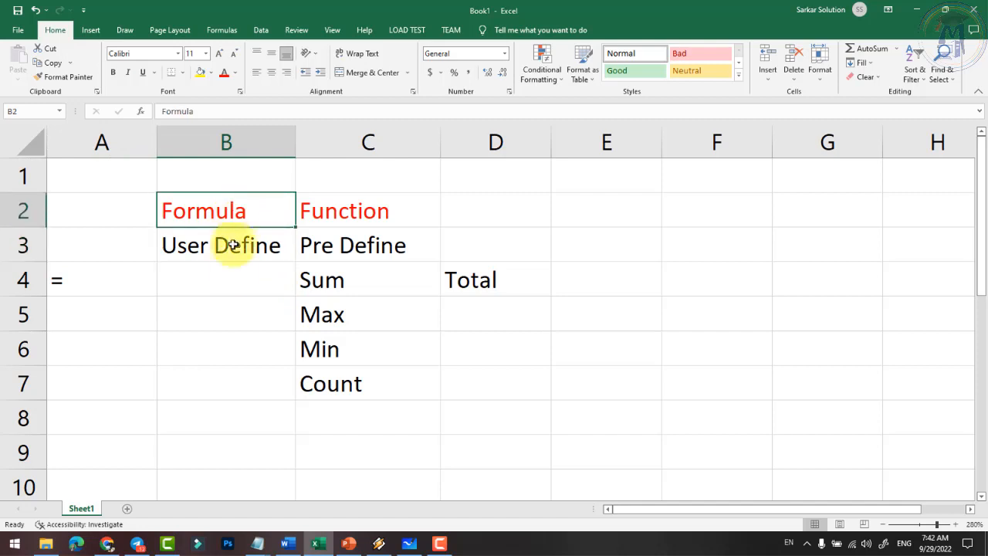
{"action": "left_click", "coordinate": [234, 280]}
{"action": "type", "text": "="}
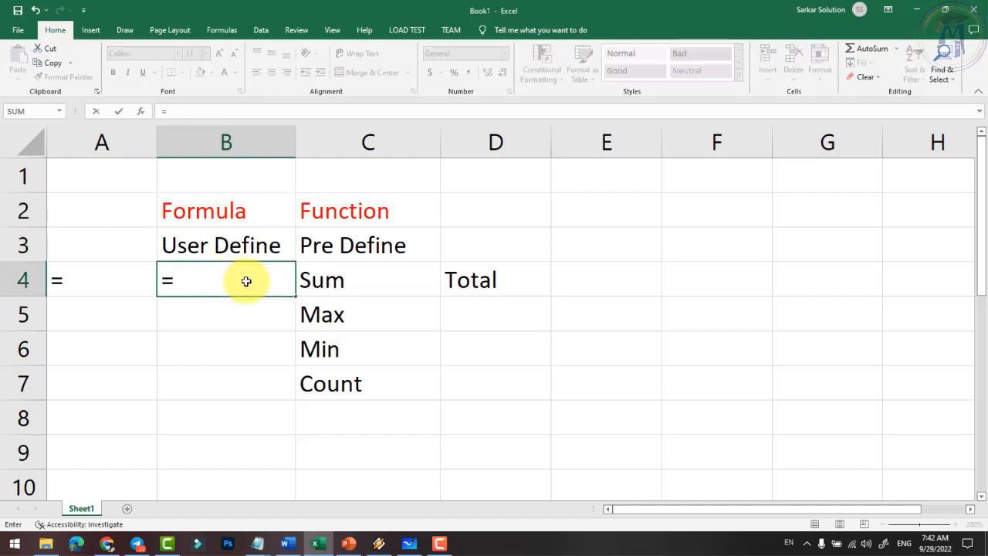
{"action": "key", "text": "Escape"}
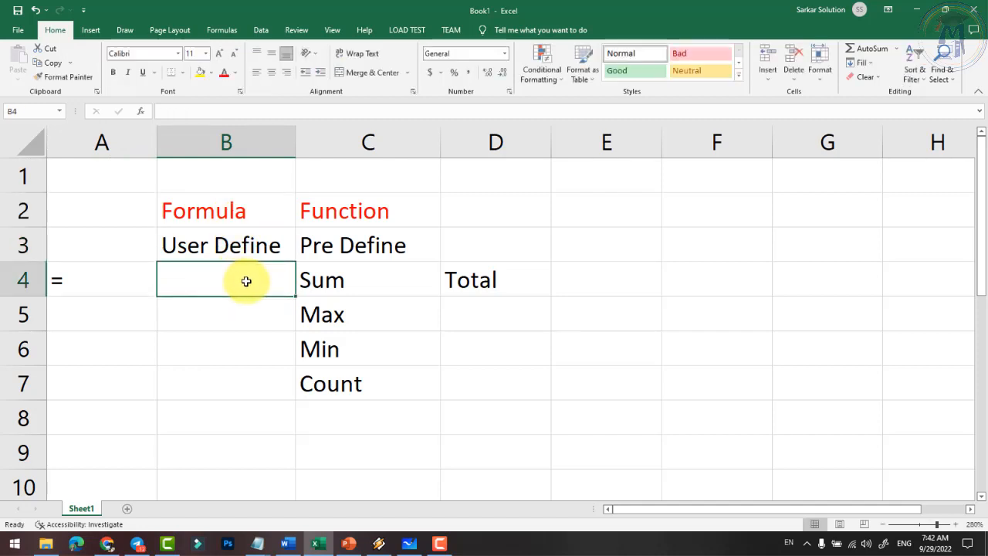
- Enter the sample numbers 25, 26 and 24 in B8:B10
{"action": "left_click", "coordinate": [222, 354]}
{"action": "scroll", "coordinate": [222, 353], "scroll_direction": "down", "scroll_amount": 2}
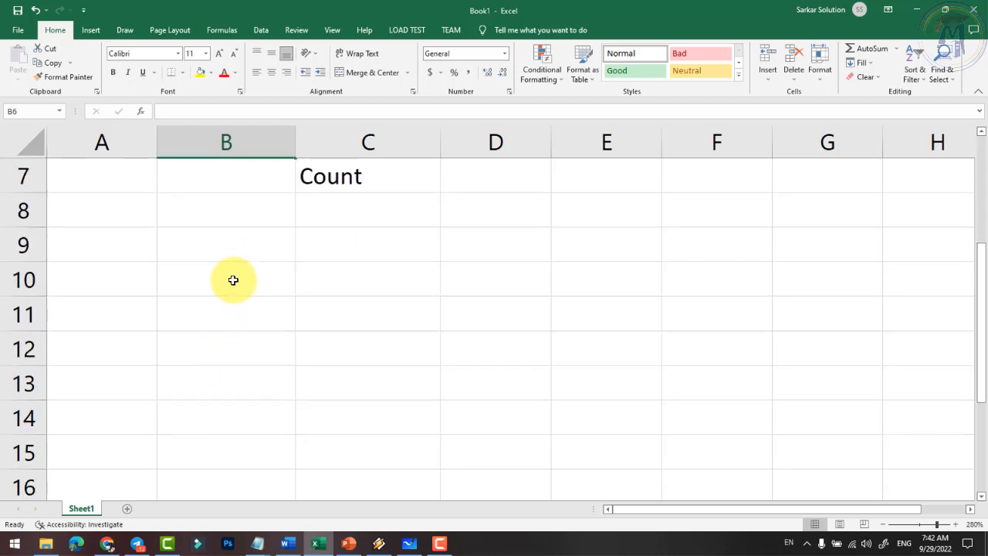
{"action": "key", "text": "Down"}
{"action": "left_click", "coordinate": [231, 225]}
{"action": "type", "text": "25"}
{"action": "key", "text": "Return"}
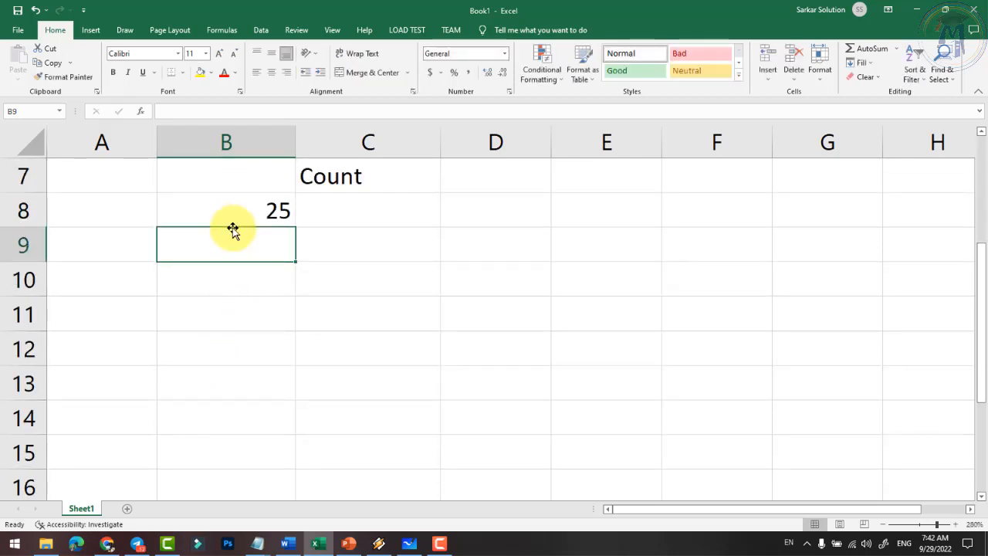
{"action": "type", "text": "26"}
{"action": "key", "text": "Return"}
{"action": "type", "text": "24"}
{"action": "key", "text": "Return"}
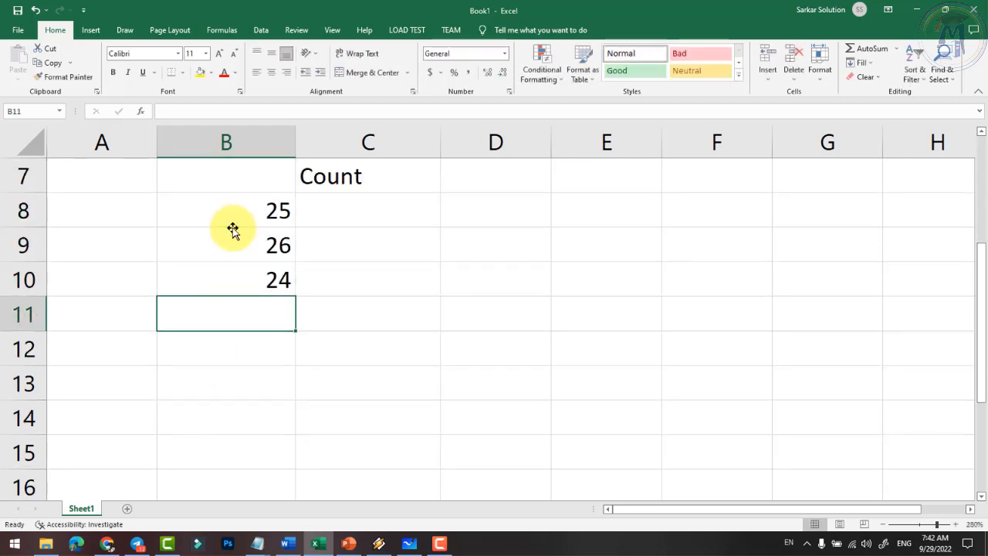
- Copy B8:B10 into C8:C10 and start a formula in B11
{"action": "left_click", "coordinate": [365, 209]}
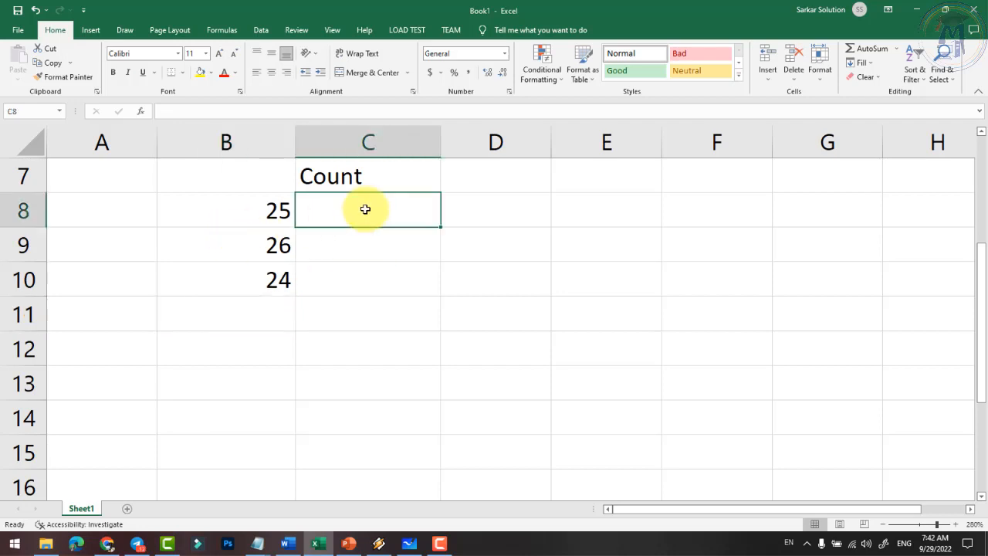
{"action": "key", "text": "Left"}
{"action": "key", "text": "shift+Down"}
{"action": "key", "text": "shift+Down"}
{"action": "key", "text": "shift+Down"}
{"action": "key", "text": "shift+Up"}
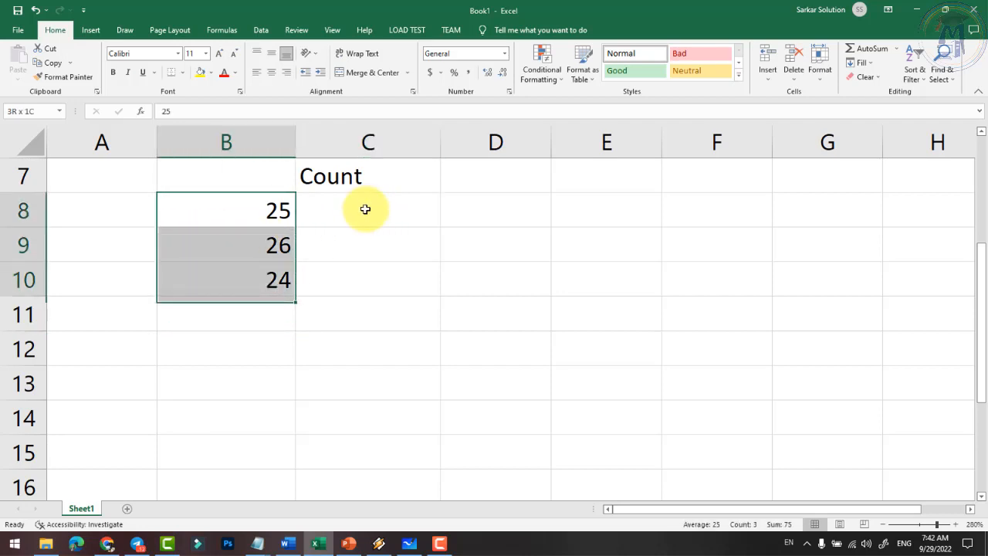
{"action": "key", "text": "ctrl+c"}
{"action": "left_click", "coordinate": [365, 209]}
{"action": "key", "text": "ctrl+v"}
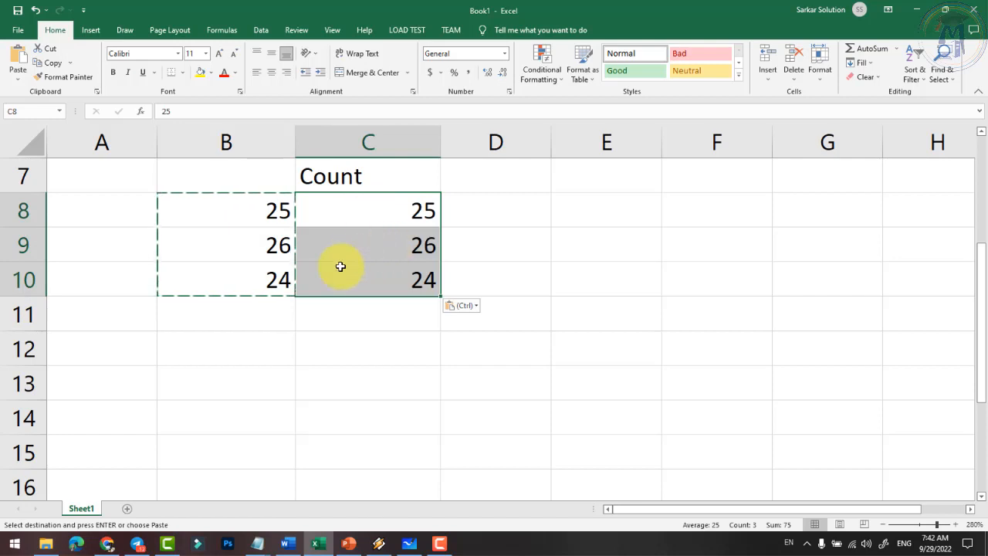
{"action": "left_click", "coordinate": [258, 255]}
{"action": "key", "text": "Escape"}
{"action": "left_click", "coordinate": [294, 325]}
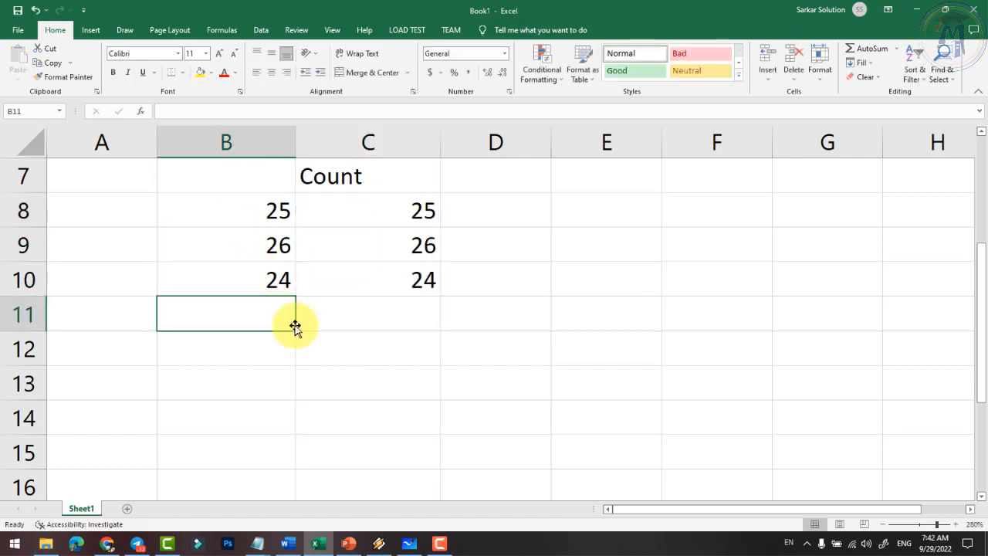
{"action": "type", "text": "="}
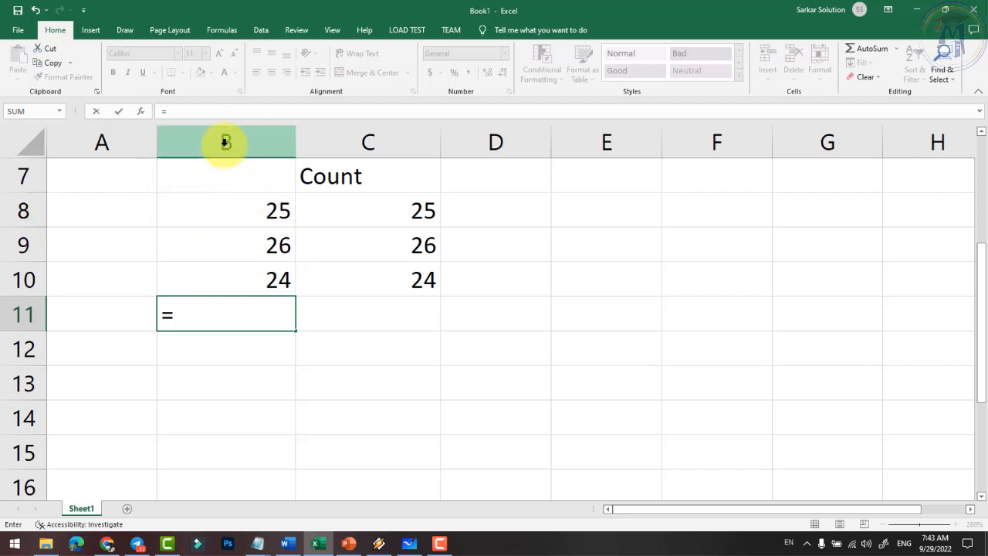
- Build =B8+b9+b10 in B11 so it totals 75
{"action": "left_click", "coordinate": [225, 205]}
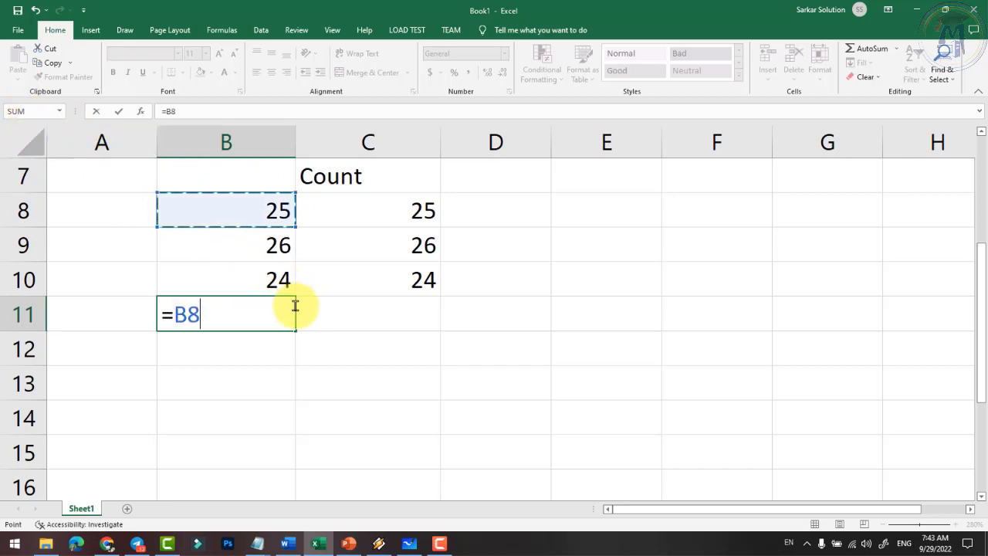
{"action": "type", "text": "+"}
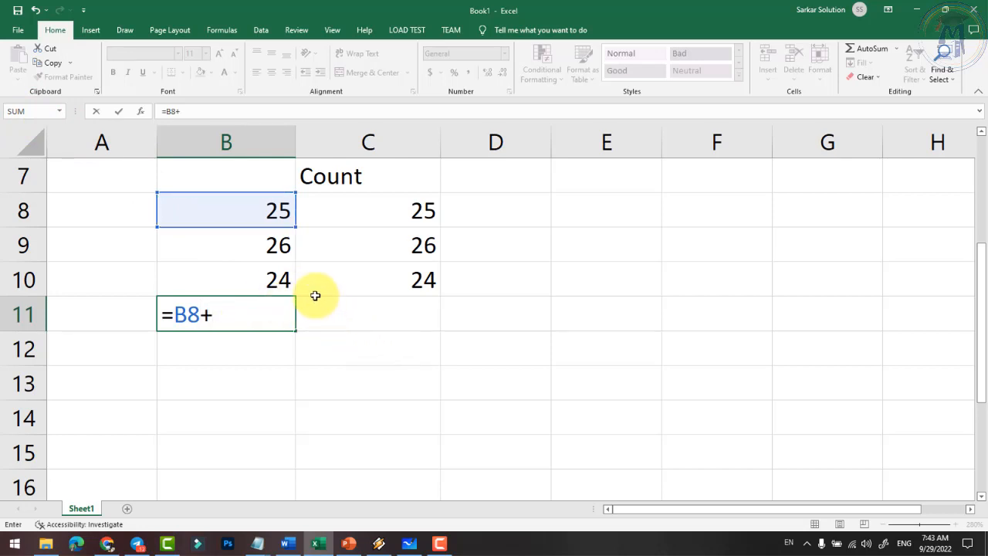
{"action": "type", "text": "b9"}
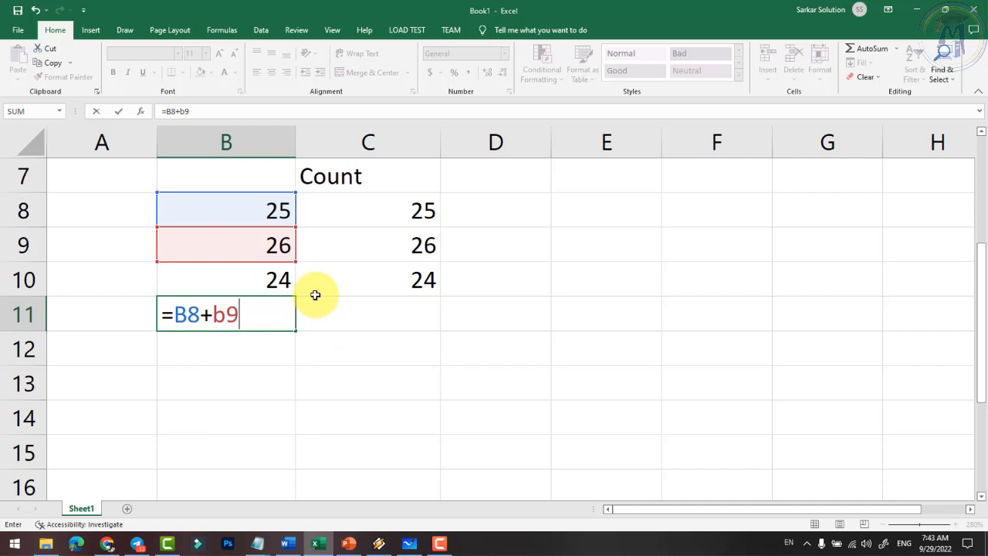
{"action": "type", "text": "+b10"}
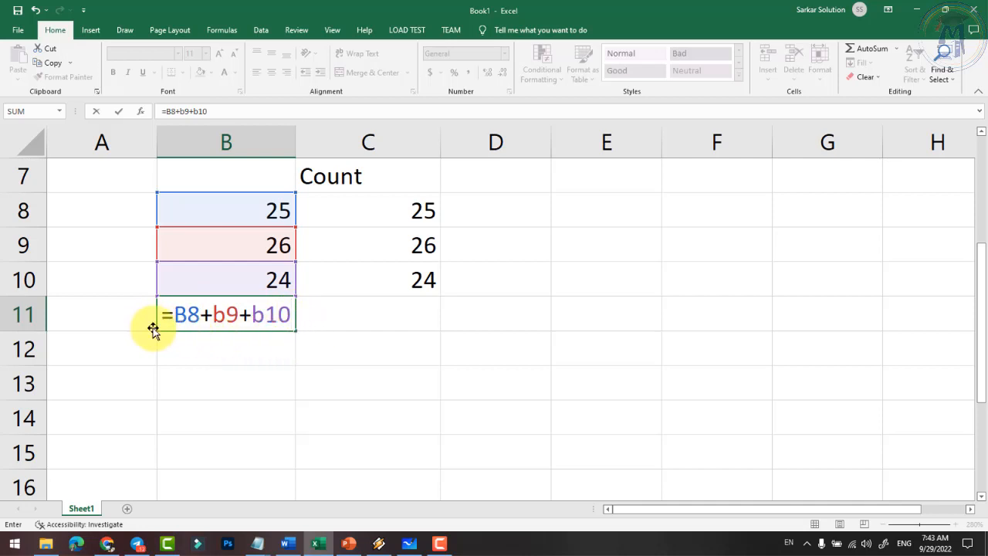
{"action": "key", "text": "Return"}
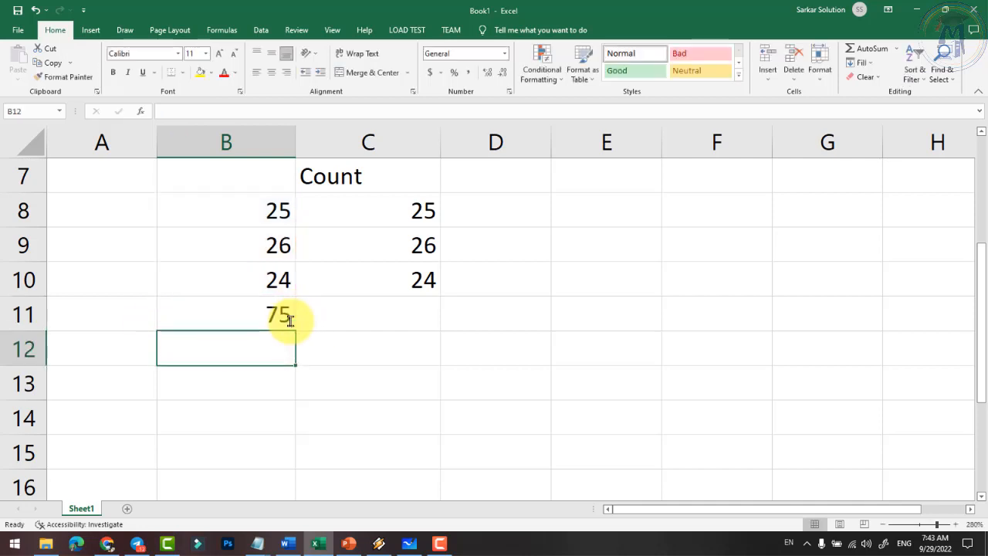
{"action": "left_click", "coordinate": [283, 313]}
- Enter =SUM(C8:C10) in C11, returning 75 to match B11
{"action": "left_click", "coordinate": [406, 316]}
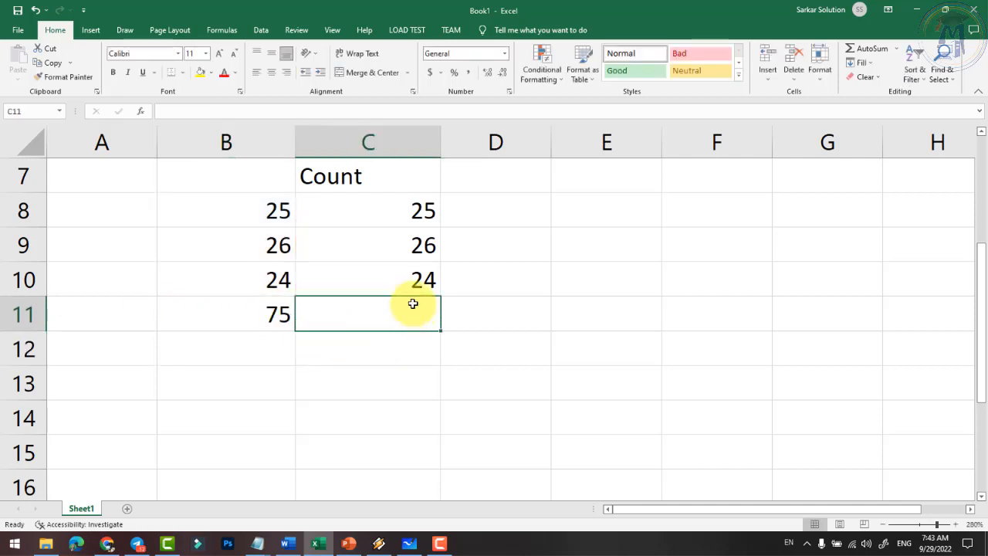
{"action": "type", "text": "="}
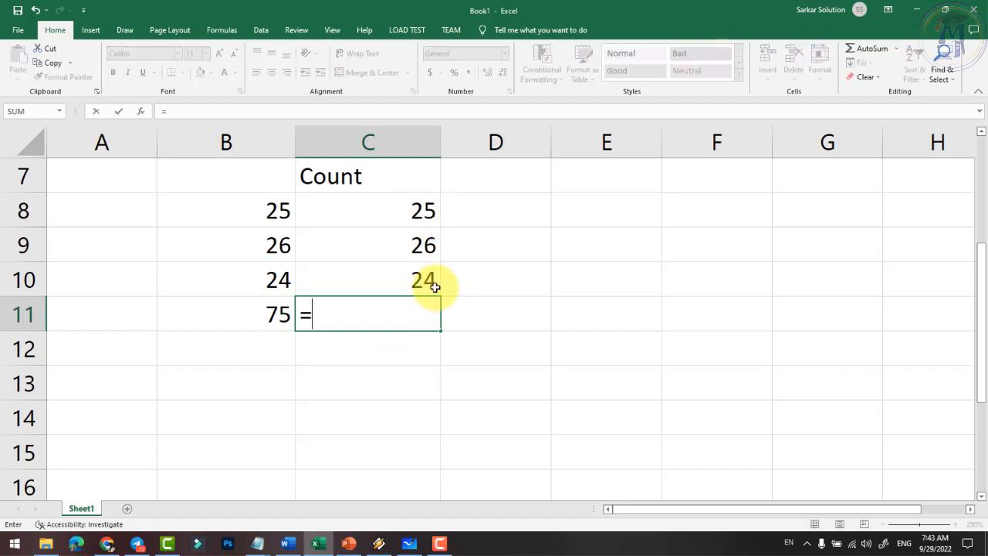
{"action": "type", "text": "sum("}
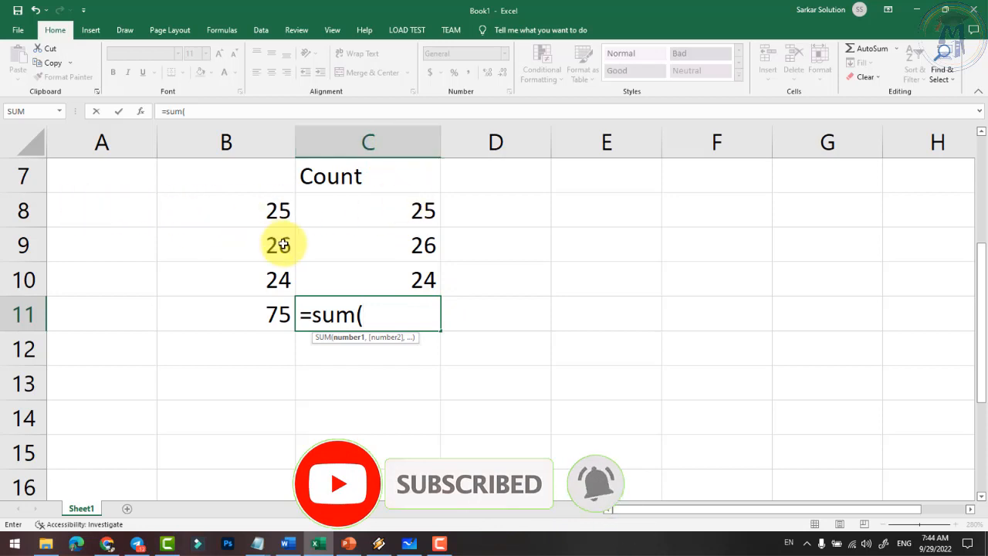
{"action": "type", "text": "c8"}
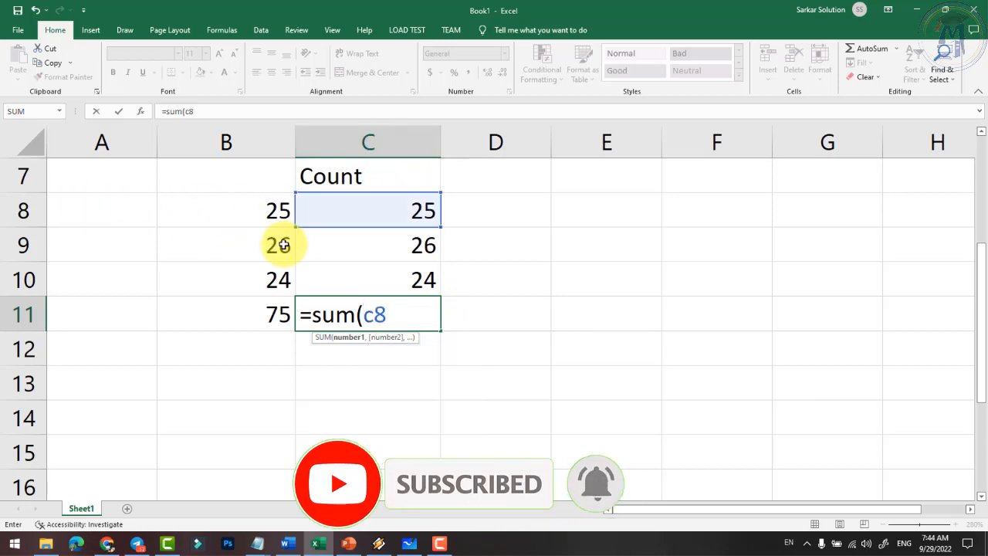
{"action": "type", "text": ":"}
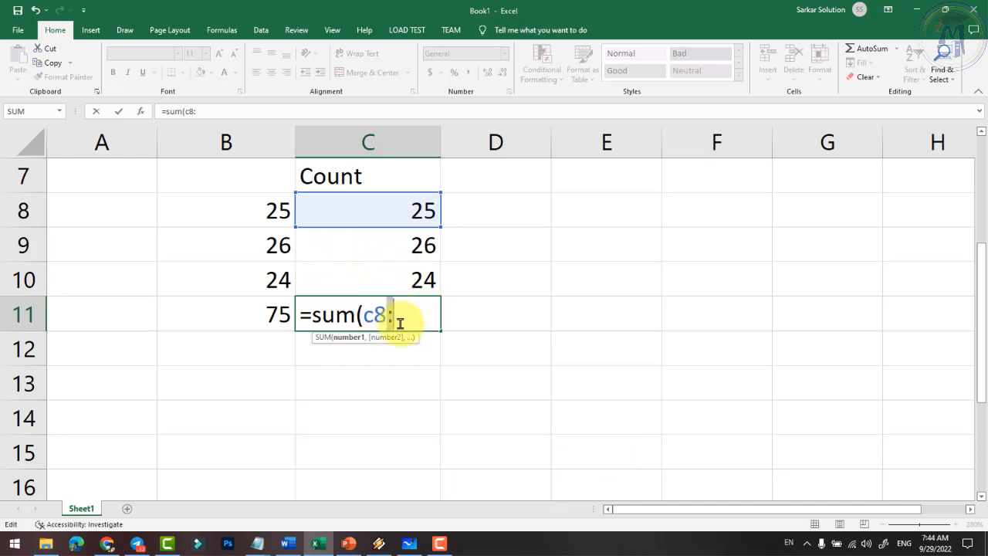
{"action": "left_click", "coordinate": [393, 322]}
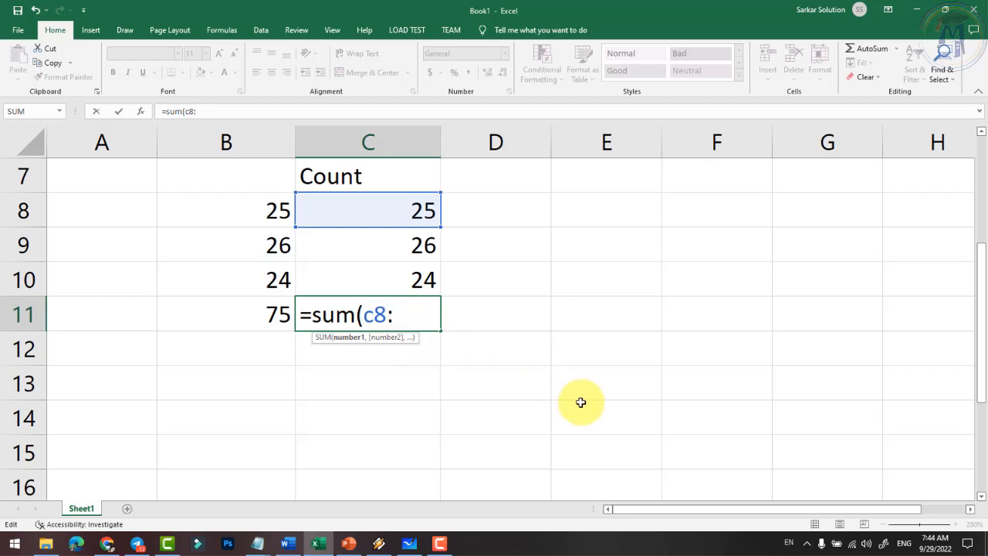
{"action": "type", "text": "c10"}
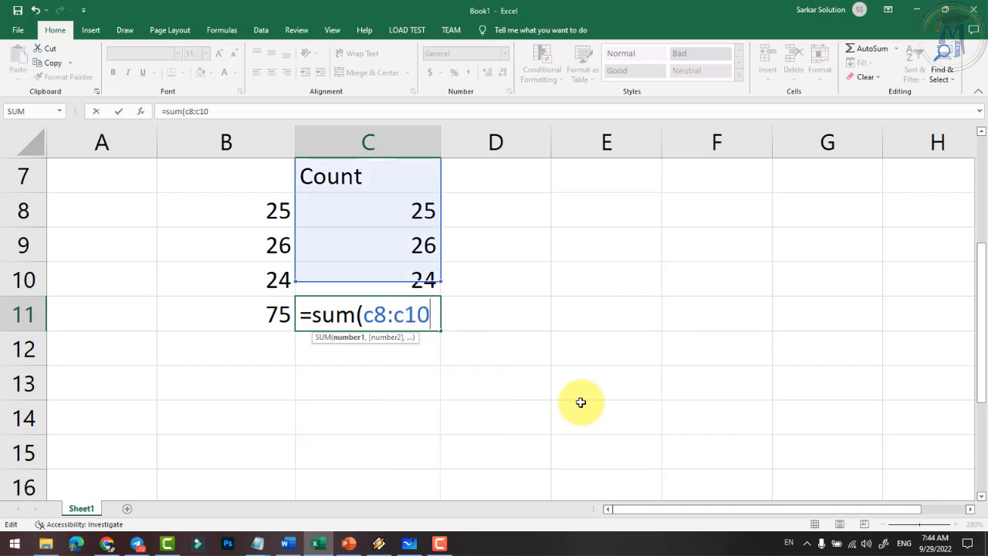
{"action": "type", "text": ")"}
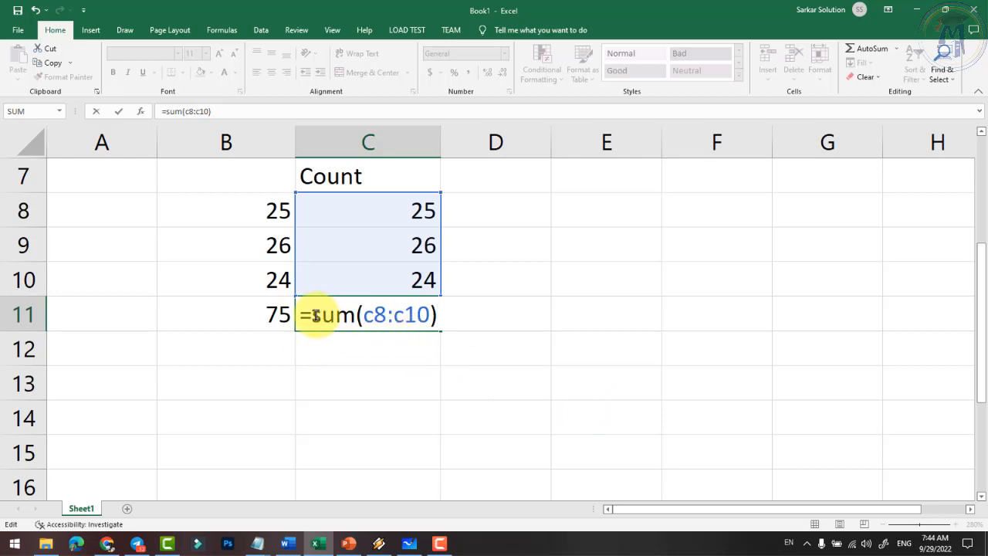
{"action": "left_click", "coordinate": [356, 318]}
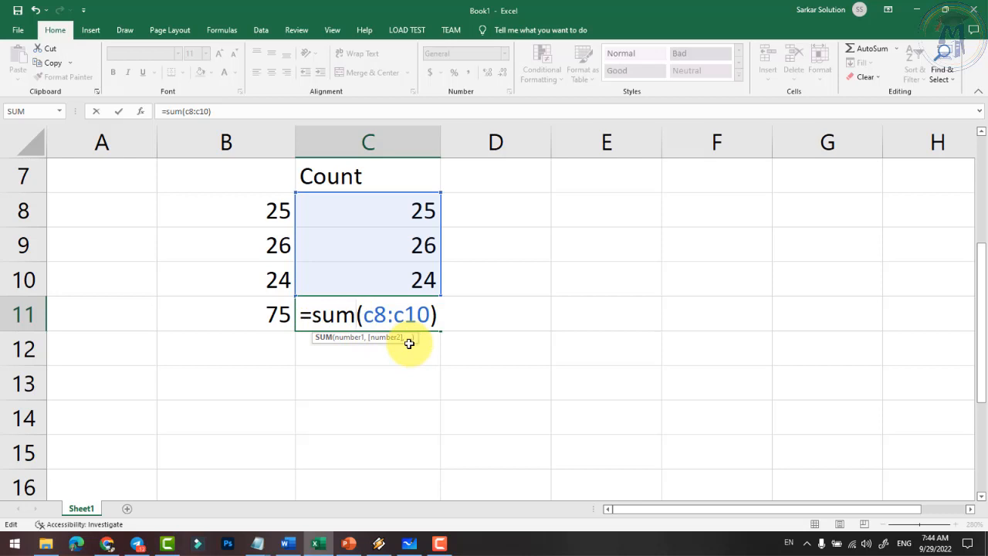
{"action": "key", "text": "Return"}
{"action": "left_click", "coordinate": [282, 313]}
{"action": "left_click", "coordinate": [322, 315]}
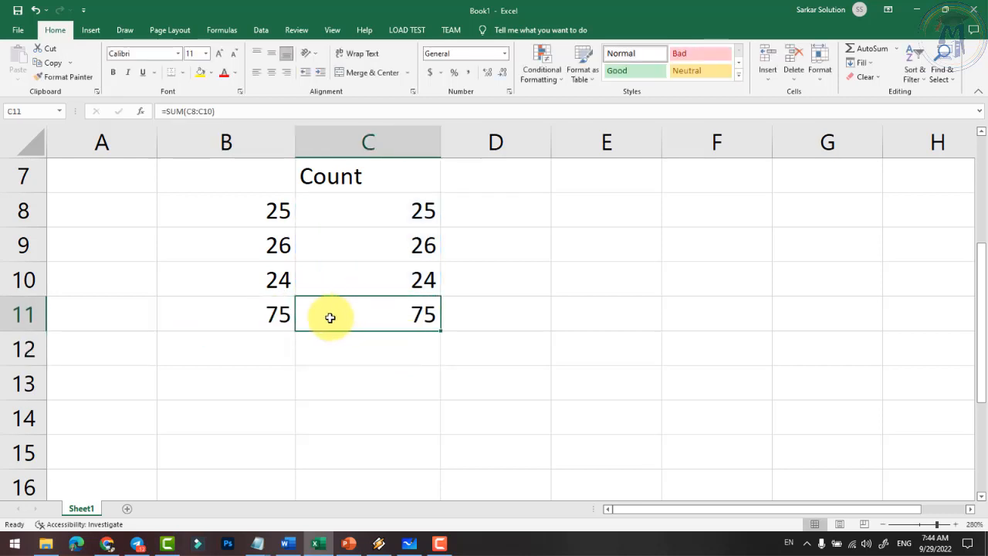
{"action": "left_click", "coordinate": [288, 321]}
{"action": "scroll", "coordinate": [302, 342], "scroll_direction": "up", "scroll_amount": 2}
{"action": "scroll", "coordinate": [294, 335], "scroll_direction": "down", "scroll_amount": 1}
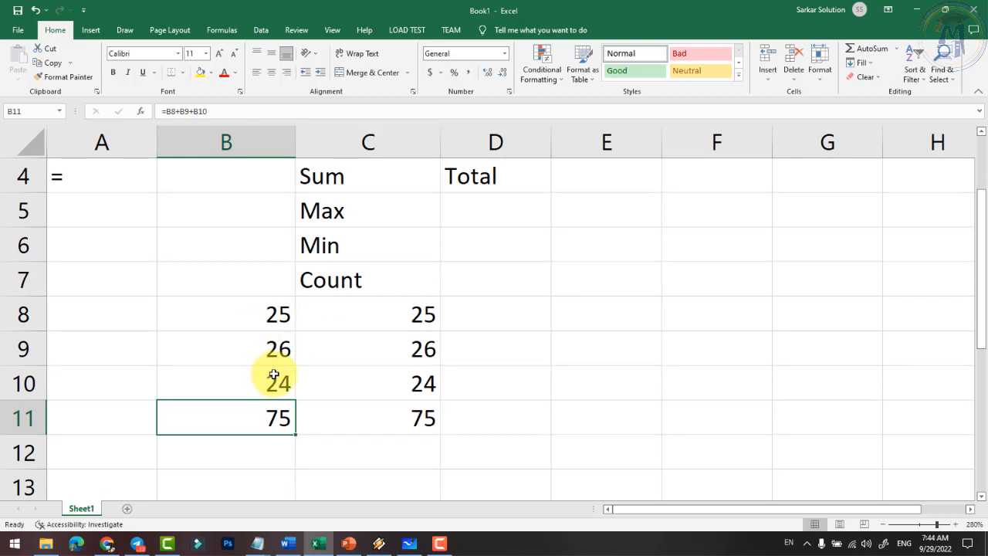
{"action": "scroll", "coordinate": [327, 384], "scroll_direction": "up", "scroll_amount": 1}
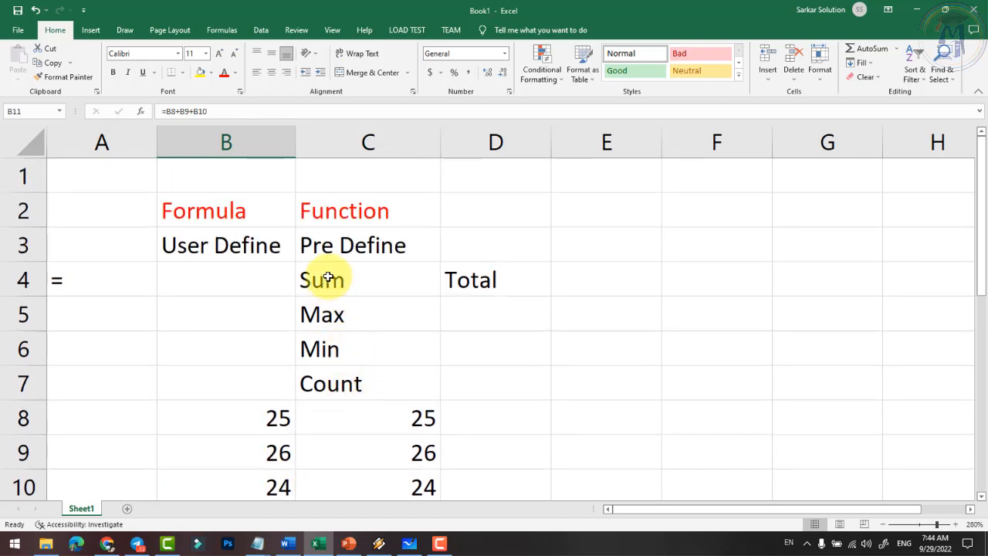
{"action": "left_click_drag", "start_coordinate": [326, 281], "coordinate": [352, 376]}
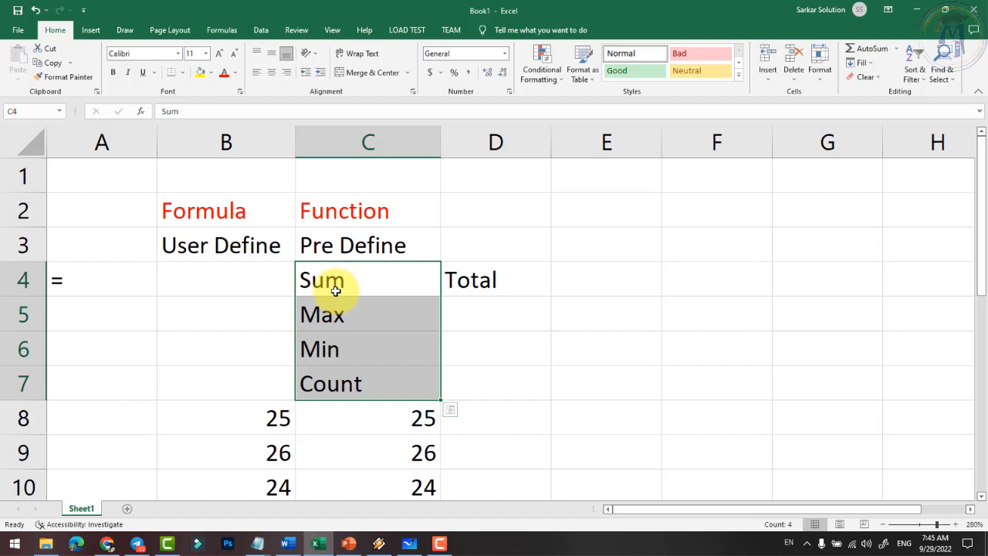
{"action": "left_click", "coordinate": [227, 209]}
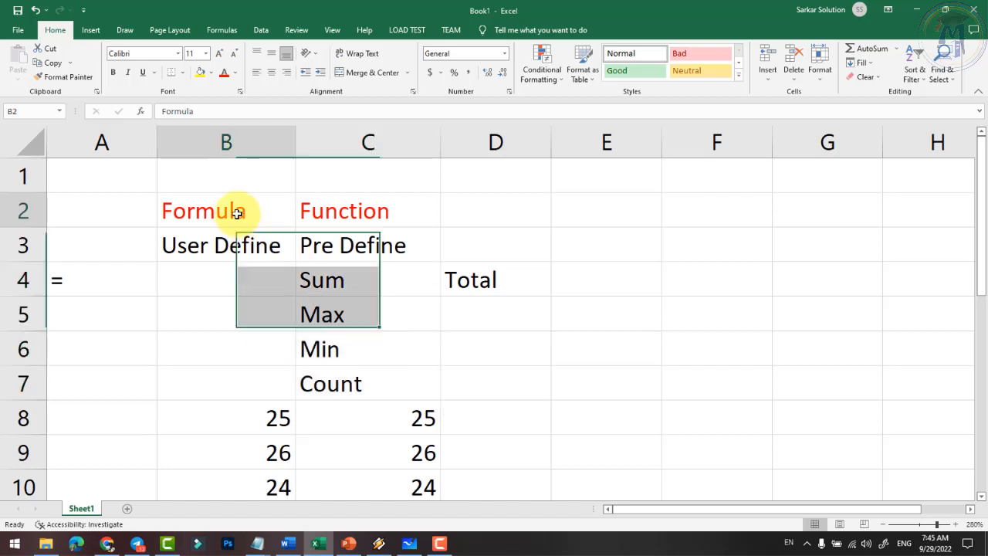
{"action": "left_click", "coordinate": [315, 216]}
{"action": "left_click", "coordinate": [290, 211]}
{"action": "left_click", "coordinate": [312, 210]}
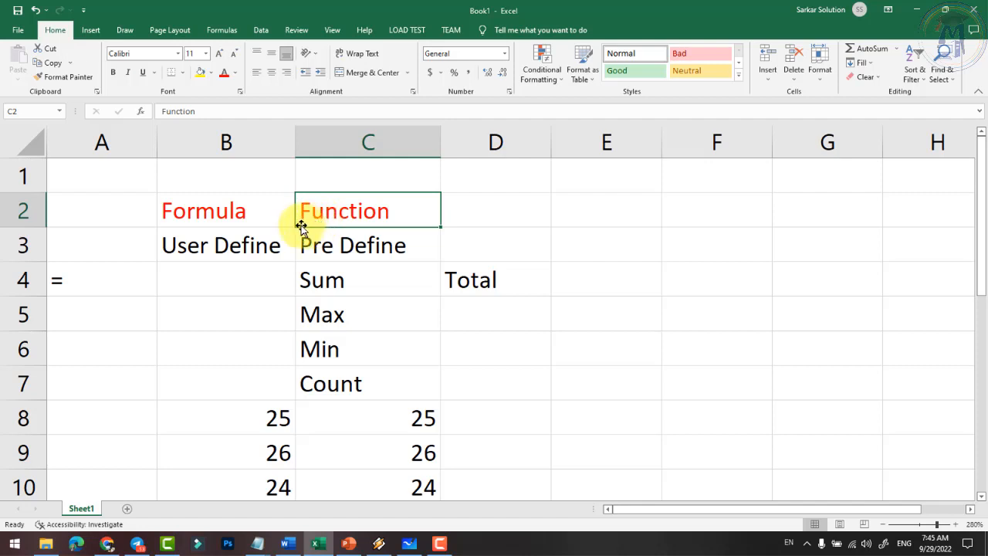
{"action": "left_click", "coordinate": [225, 216]}
{"action": "left_click", "coordinate": [330, 214]}
{"action": "left_click", "coordinate": [249, 211]}
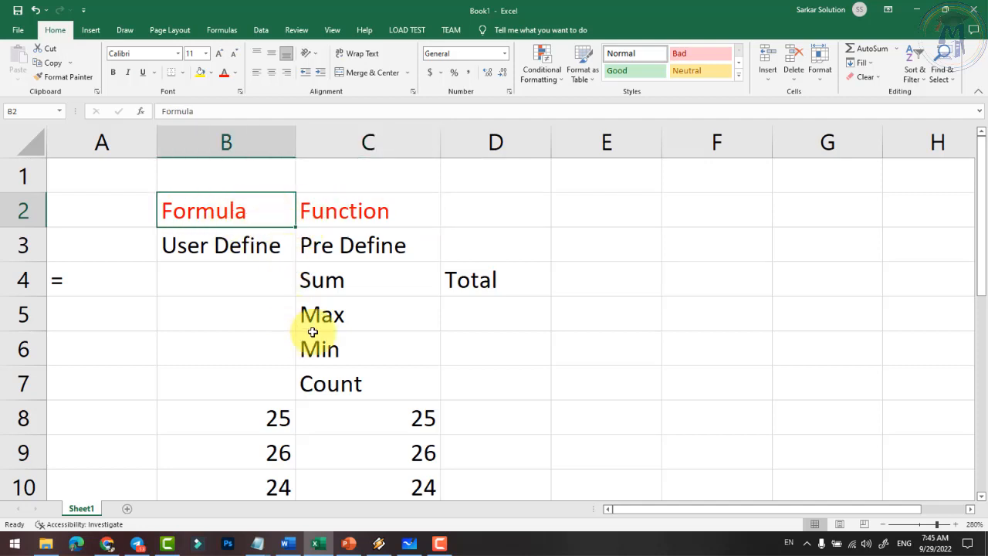
{"action": "left_click", "coordinate": [327, 207]}
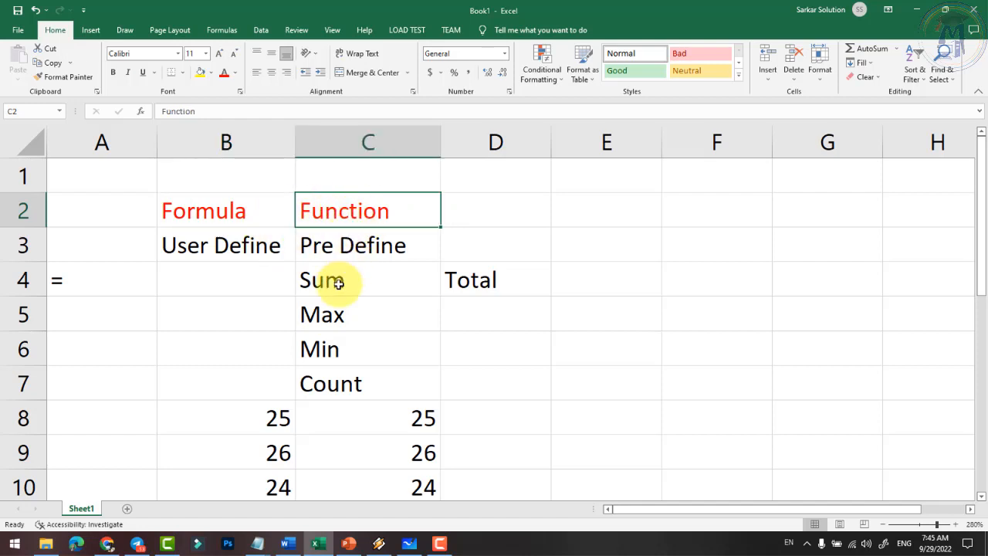
- Select C12 and open the Insert Function dialog, moved off the data
{"action": "left_click", "coordinate": [223, 33]}
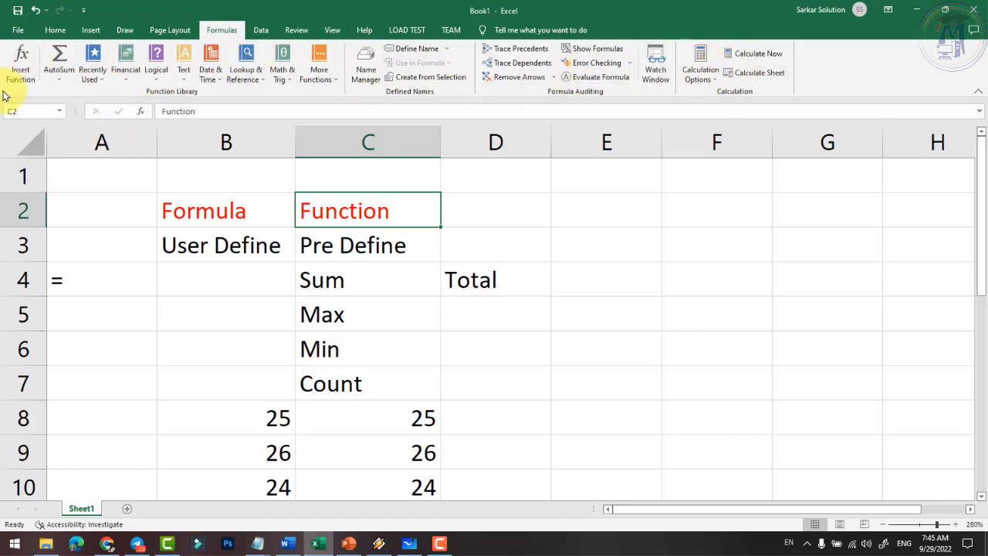
{"action": "scroll", "coordinate": [298, 165], "scroll_direction": "down", "scroll_amount": 2}
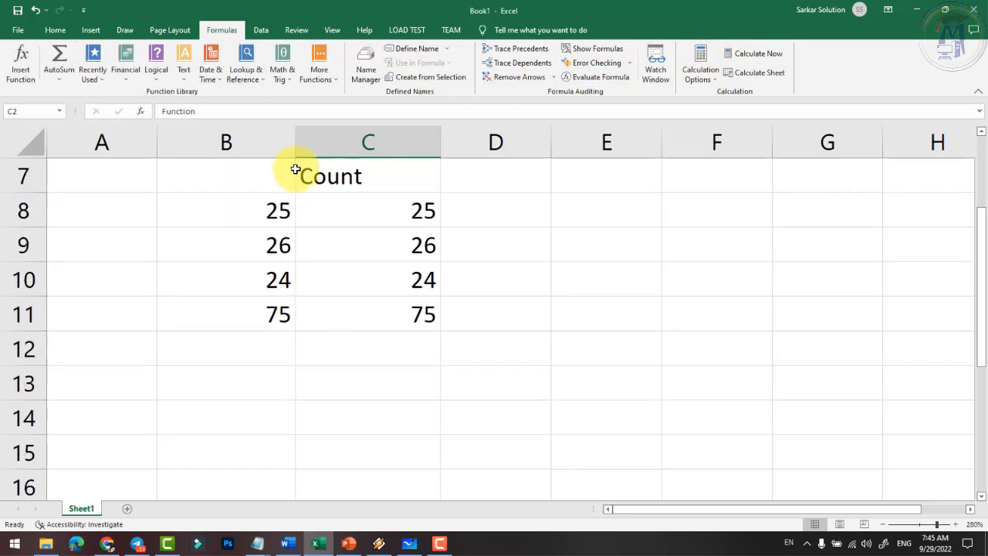
{"action": "left_click", "coordinate": [421, 345]}
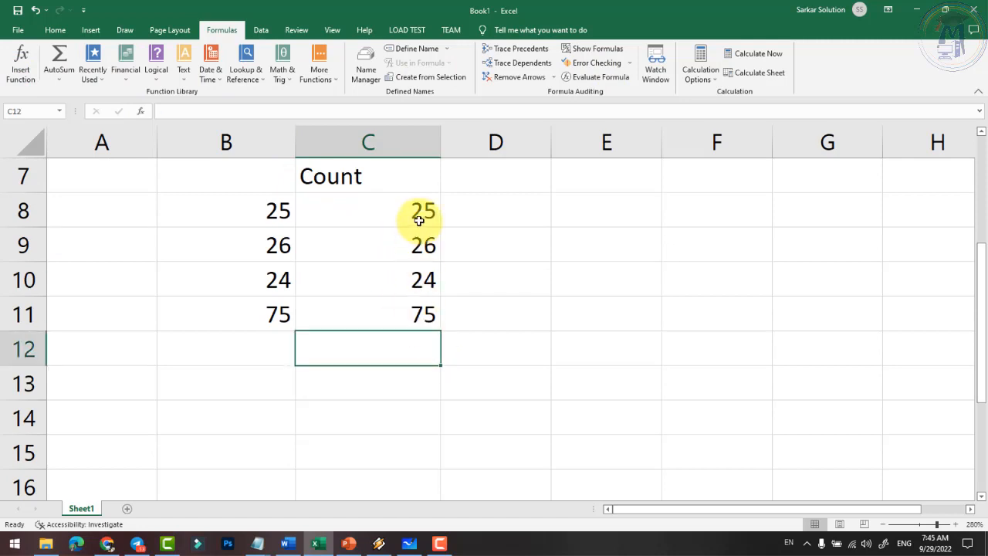
{"action": "left_click", "coordinate": [21, 64]}
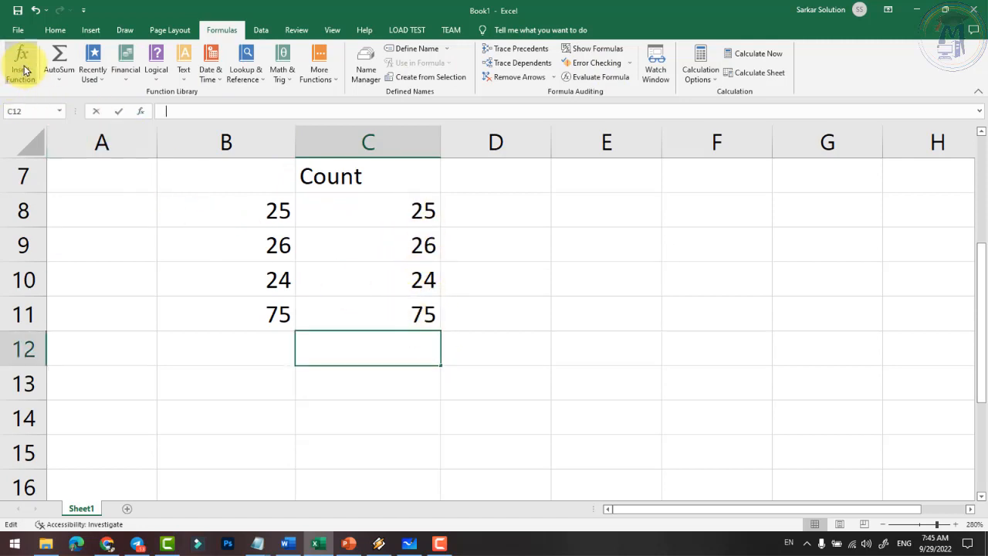
{"action": "left_click_drag", "start_coordinate": [575, 89], "coordinate": [148, 108]}
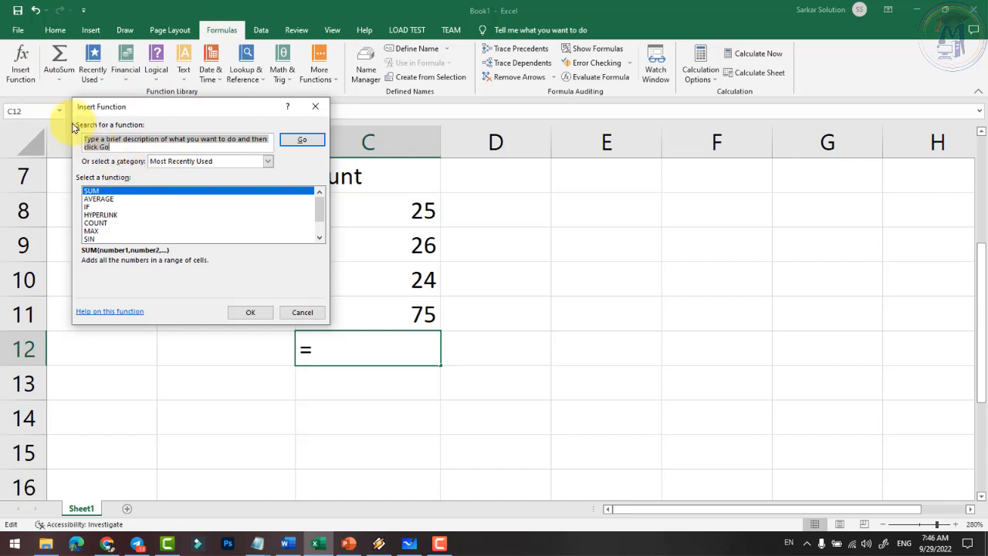
- Preview descriptions of AVERAGE, HYPERLINK, MAX, SUMIF, STDEV, IF, SUM and PMT
{"action": "left_click", "coordinate": [98, 199]}
{"action": "left_click", "coordinate": [90, 214]}
{"action": "left_click", "coordinate": [91, 231]}
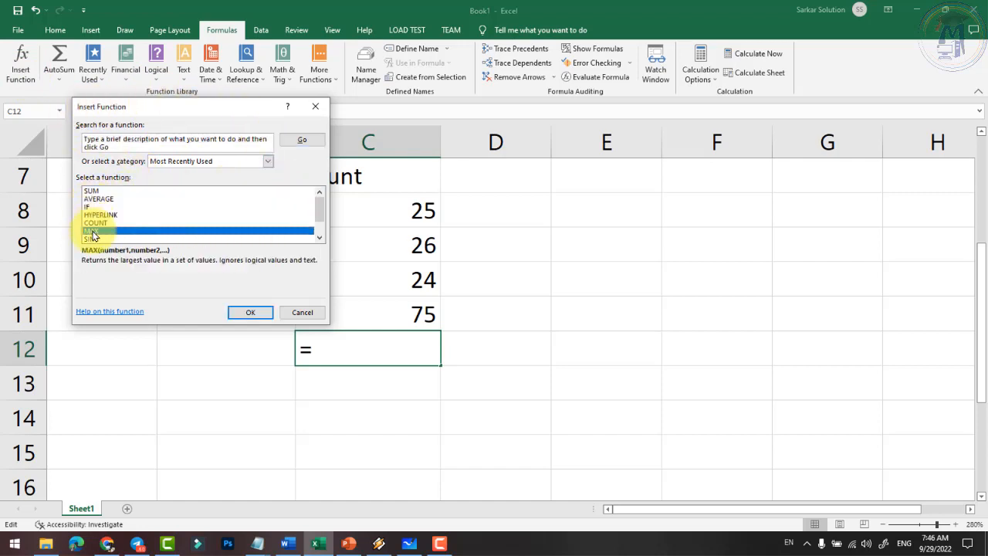
{"action": "scroll", "coordinate": [91, 234], "scroll_direction": "down", "scroll_amount": 1}
{"action": "left_click", "coordinate": [91, 223]}
{"action": "left_click", "coordinate": [91, 239]}
{"action": "scroll", "coordinate": [91, 231], "scroll_direction": "down", "scroll_amount": 1}
{"action": "left_click", "coordinate": [94, 210]}
{"action": "scroll", "coordinate": [93, 212], "scroll_direction": "up", "scroll_amount": 2}
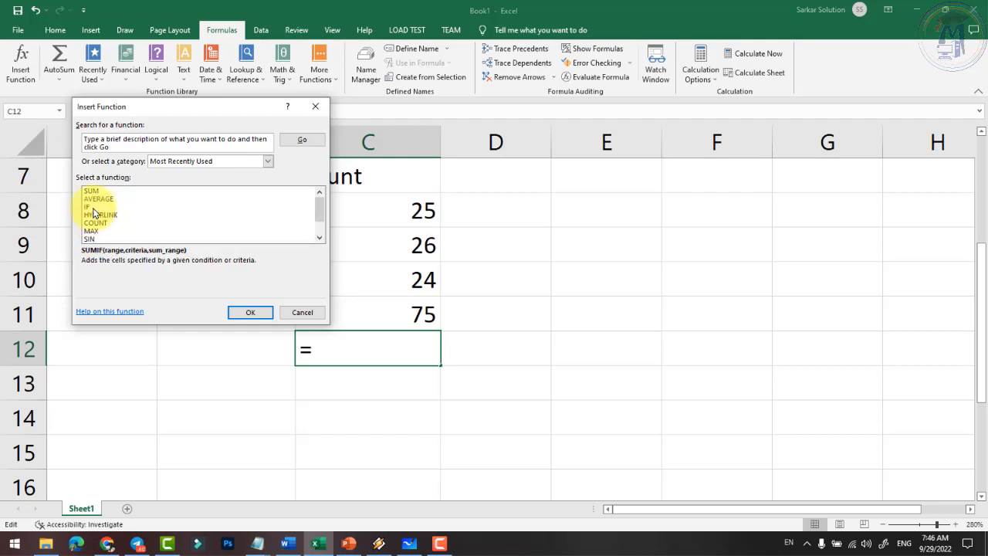
{"action": "left_click", "coordinate": [90, 215]}
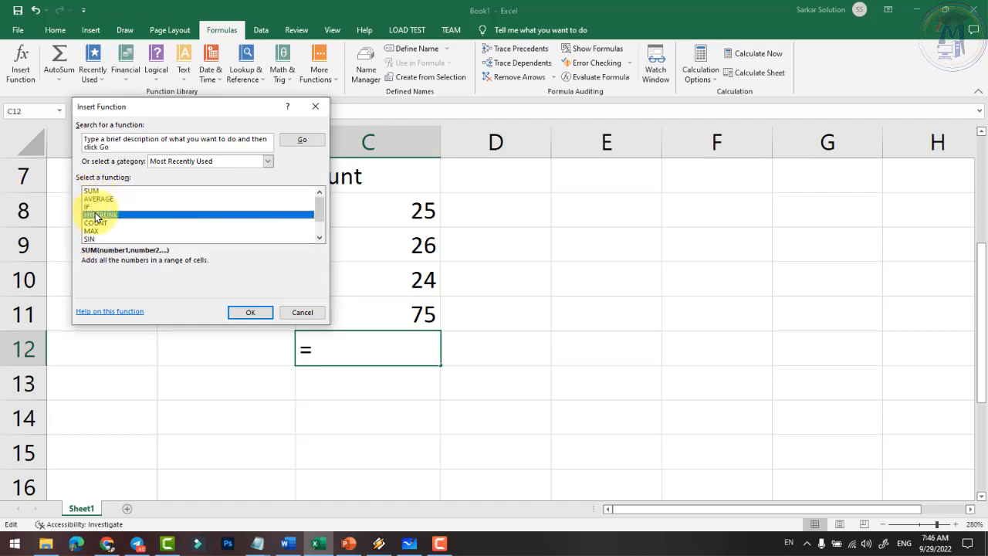
{"action": "left_click", "coordinate": [89, 238]}
{"action": "left_click", "coordinate": [90, 215]}
{"action": "left_click", "coordinate": [90, 207]}
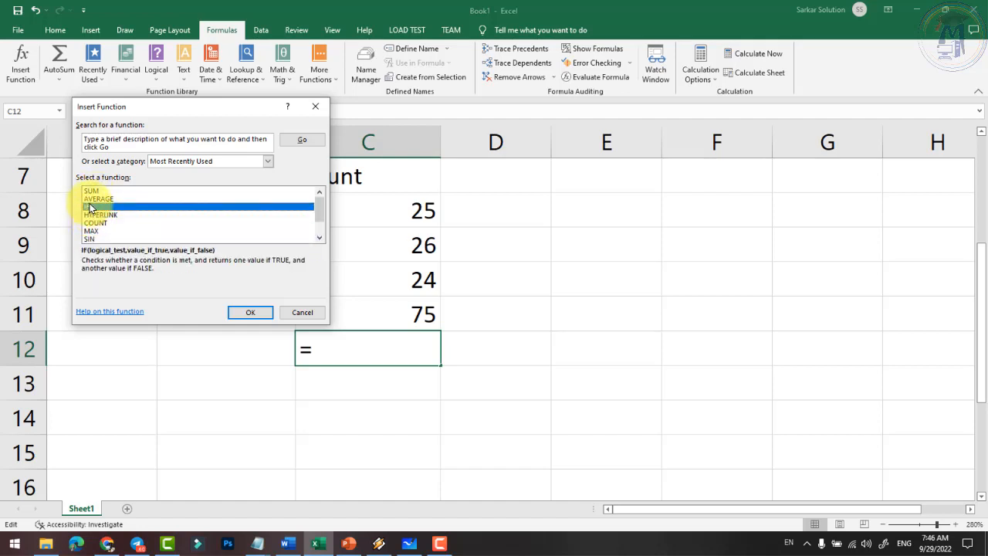
{"action": "left_click", "coordinate": [87, 198]}
{"action": "left_click", "coordinate": [87, 191]}
{"action": "scroll", "coordinate": [98, 220], "scroll_direction": "down", "scroll_amount": 1}
{"action": "left_click", "coordinate": [91, 231]}
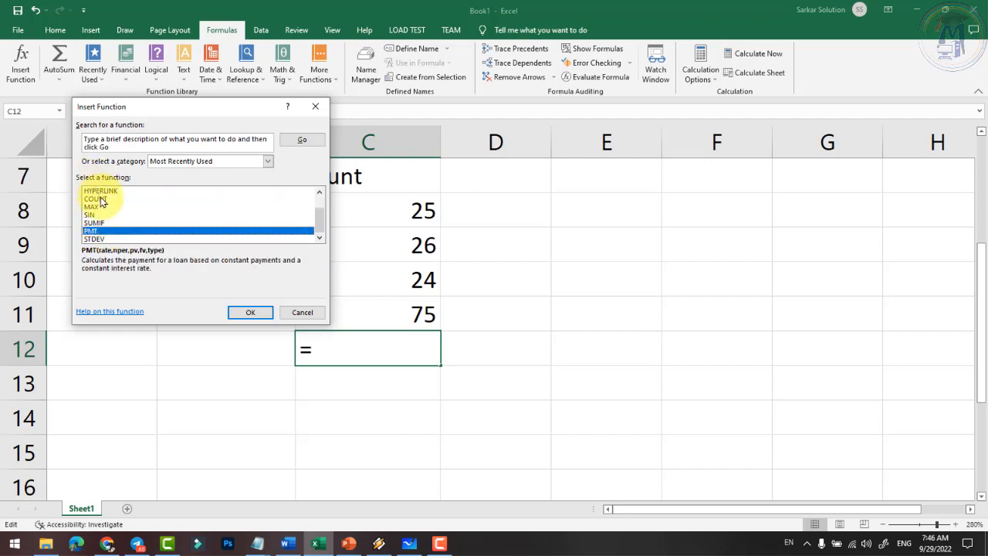
- Browse the All, Financial, Date & Time, Math & Trig and Statistical function categories
{"action": "left_click", "coordinate": [252, 164]}
{"action": "left_click", "coordinate": [252, 163]}
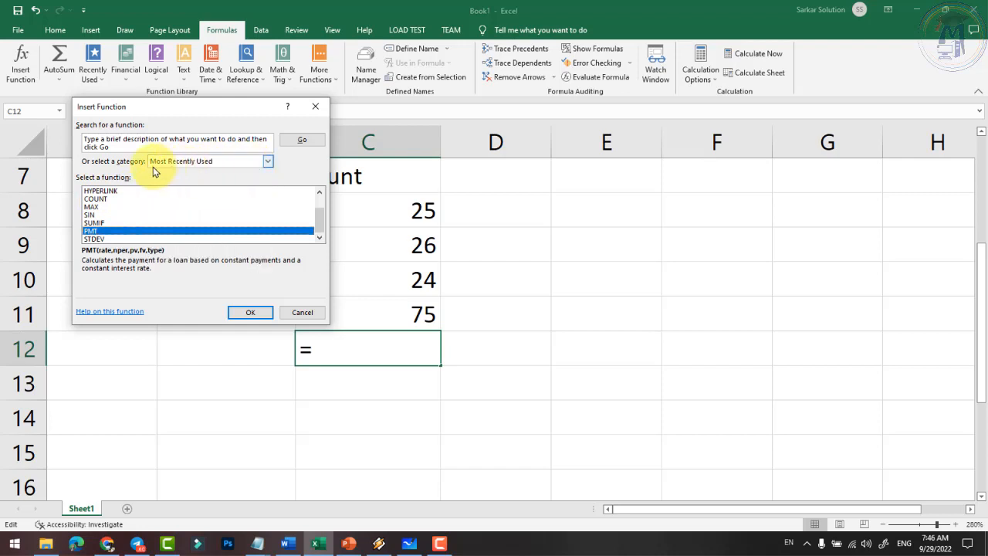
{"action": "left_click", "coordinate": [215, 163]}
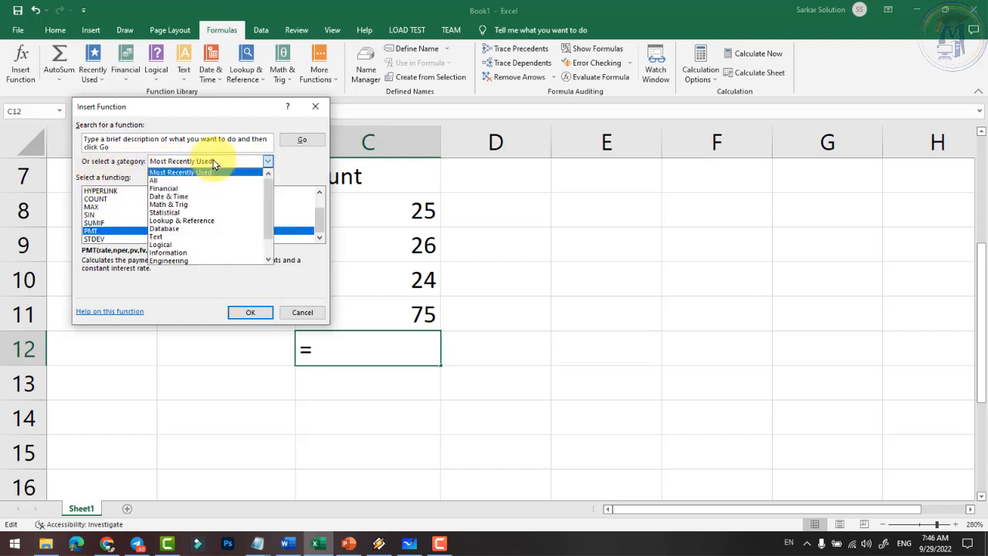
{"action": "left_click", "coordinate": [158, 180]}
{"action": "scroll", "coordinate": [128, 212], "scroll_direction": "down", "scroll_amount": 20}
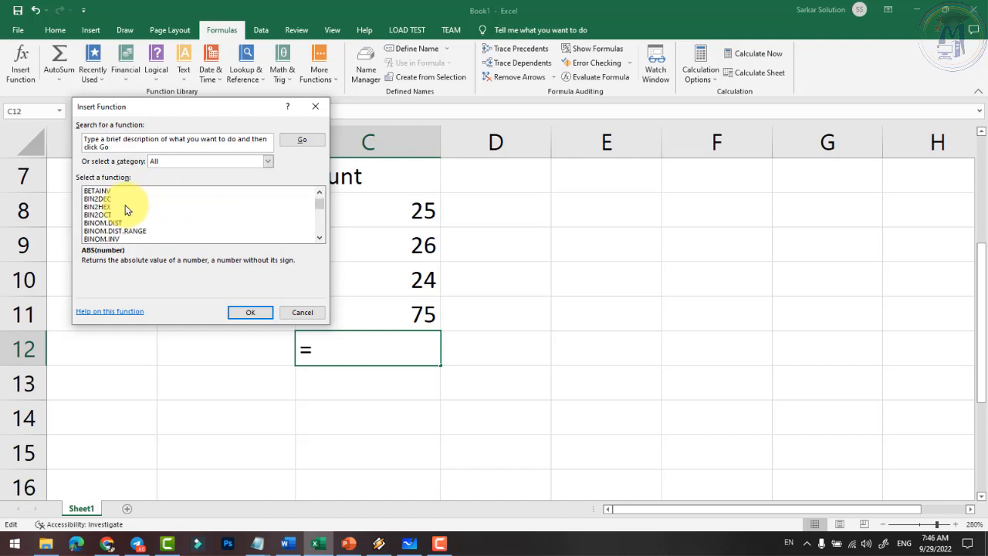
{"action": "left_click", "coordinate": [212, 163]}
{"action": "left_click", "coordinate": [163, 188]}
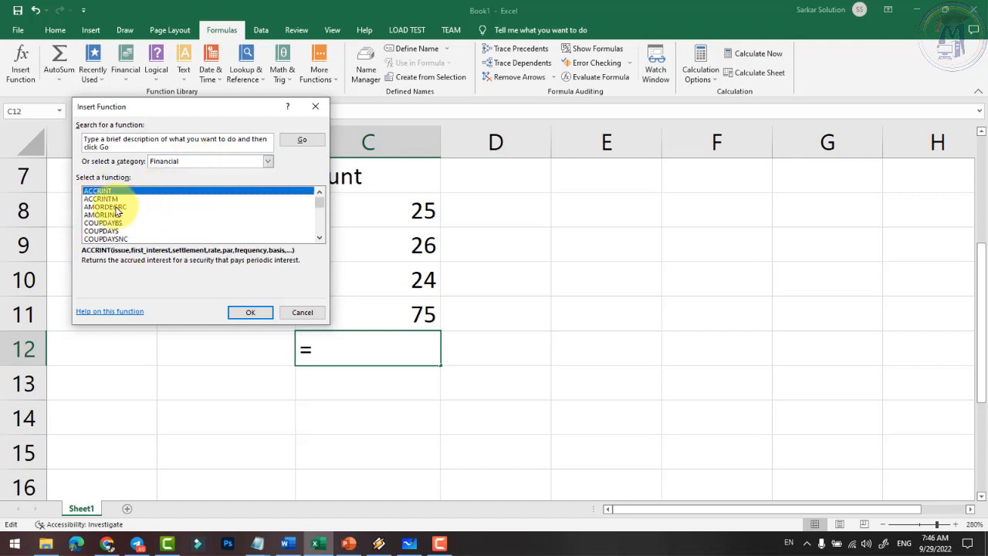
{"action": "scroll", "coordinate": [117, 216], "scroll_direction": "down", "scroll_amount": 7}
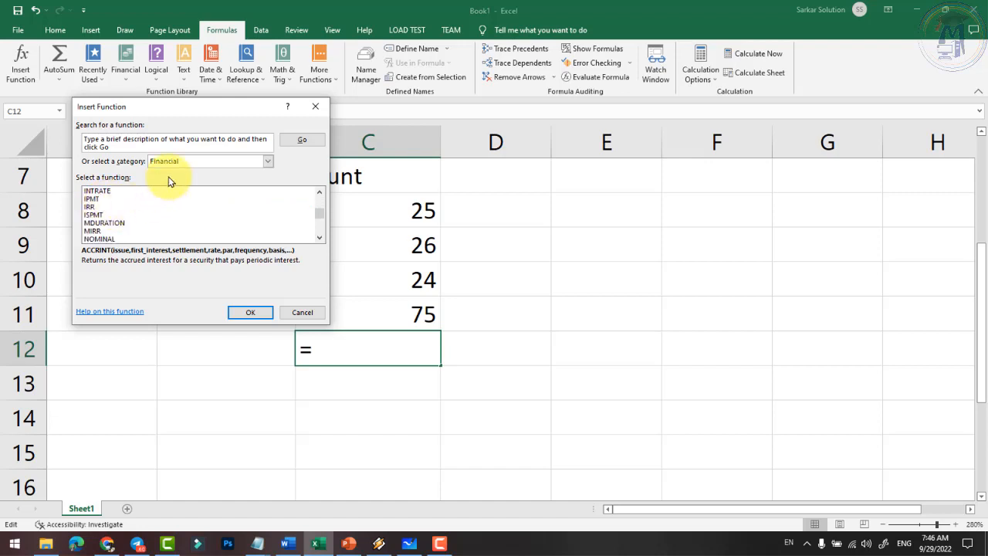
{"action": "left_click", "coordinate": [193, 163]}
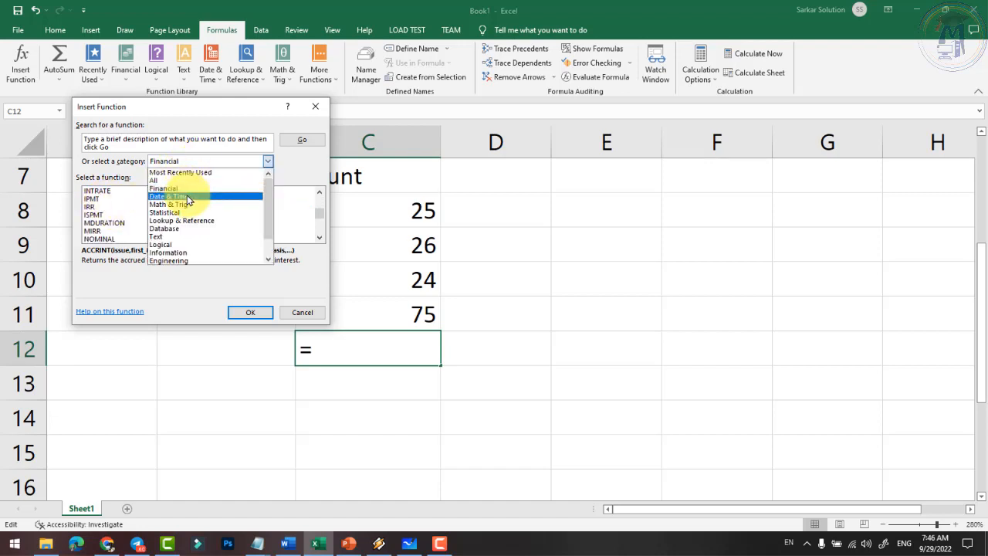
{"action": "left_click", "coordinate": [171, 196]}
{"action": "left_click", "coordinate": [174, 163]}
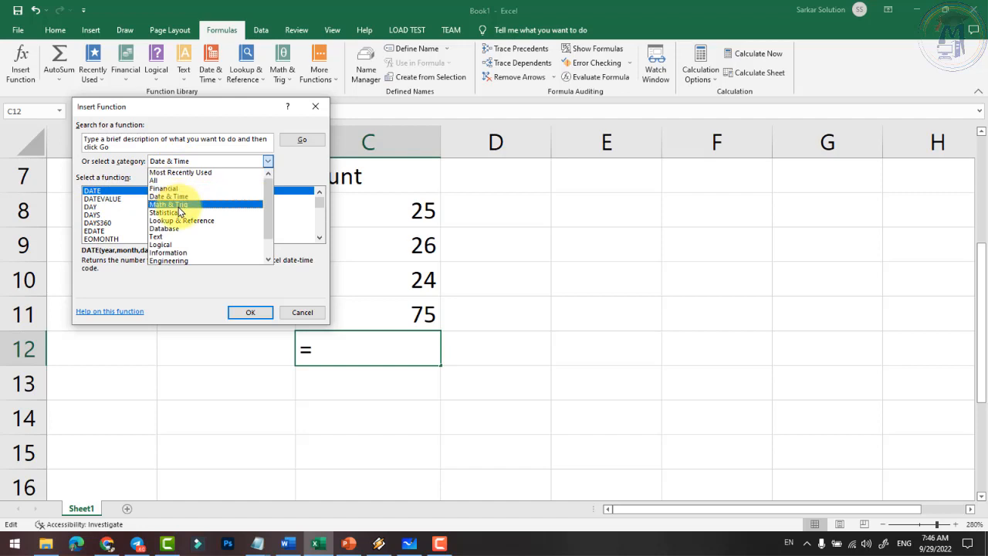
{"action": "left_click", "coordinate": [175, 204]}
{"action": "left_click", "coordinate": [198, 164]}
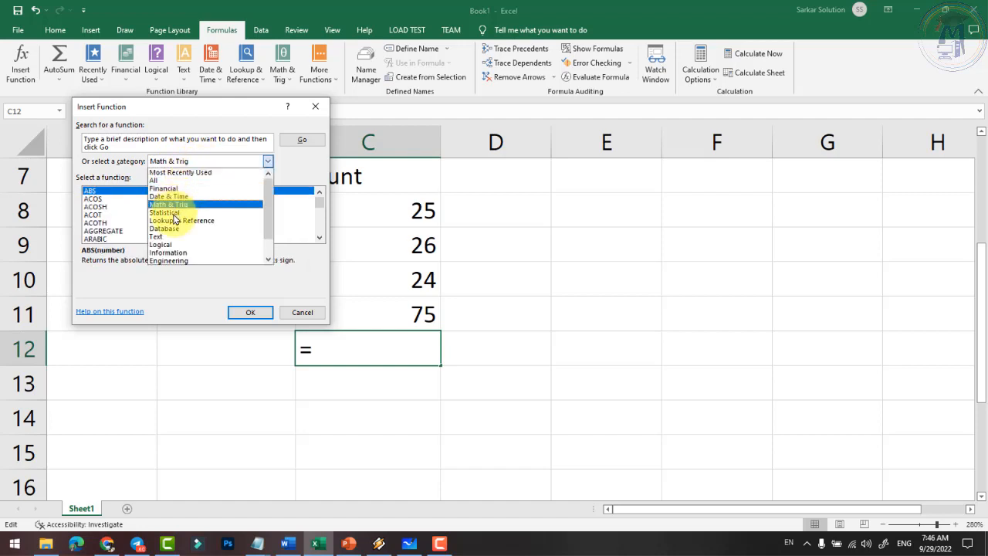
{"action": "left_click", "coordinate": [184, 212]}
- Set the function category to Most Recently Used
{"action": "left_click", "coordinate": [194, 161]}
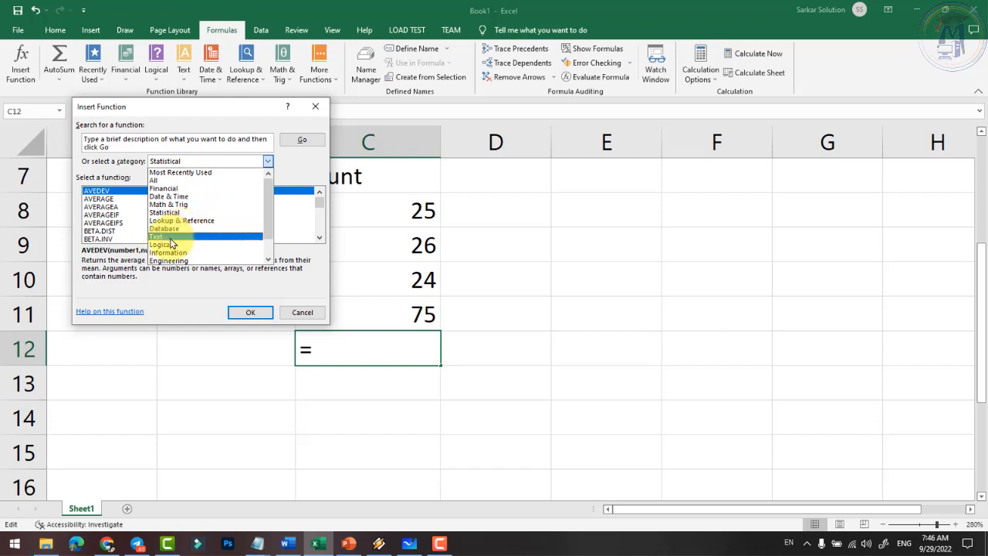
{"action": "scroll", "coordinate": [183, 258], "scroll_direction": "down", "scroll_amount": 2}
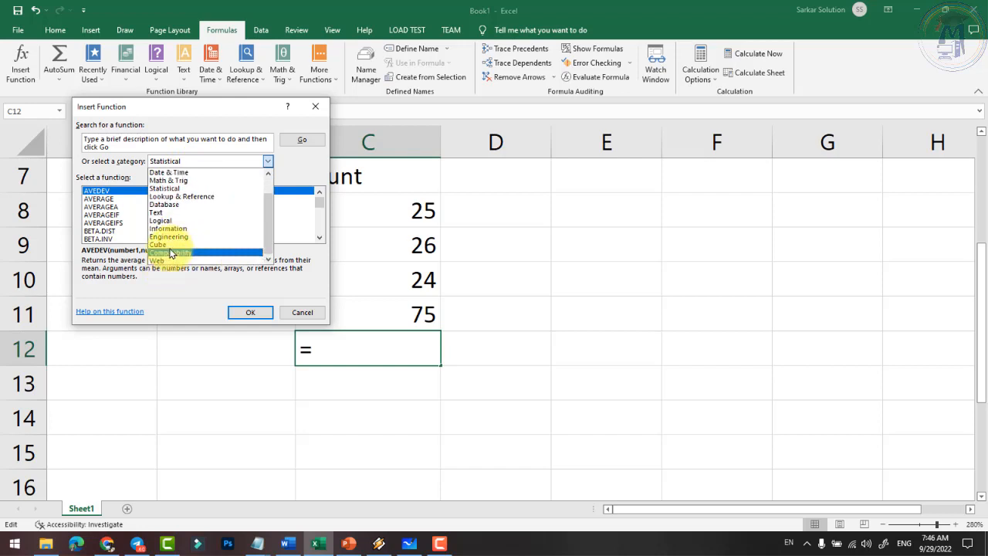
{"action": "scroll", "coordinate": [174, 244], "scroll_direction": "up", "scroll_amount": 2}
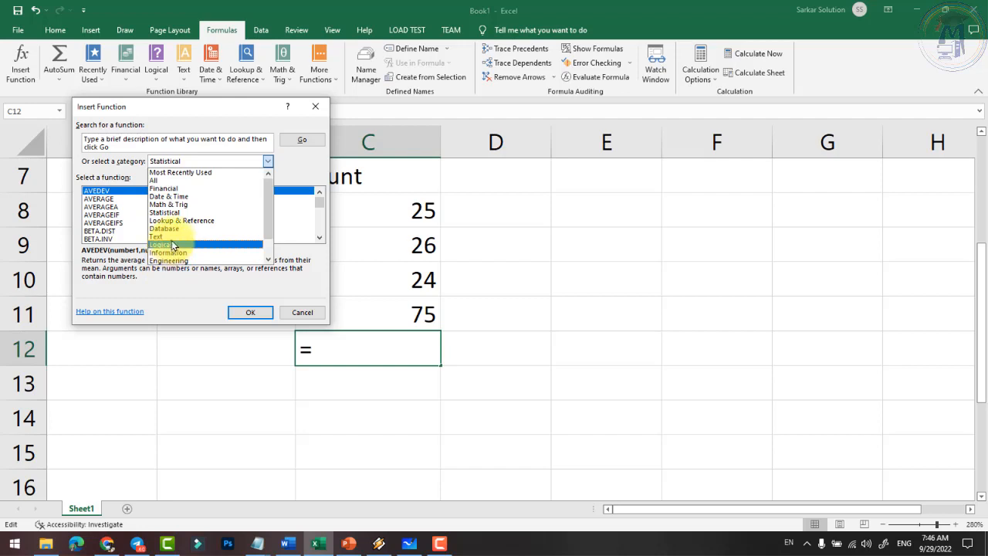
{"action": "left_click", "coordinate": [200, 163]}
{"action": "left_click", "coordinate": [194, 165]}
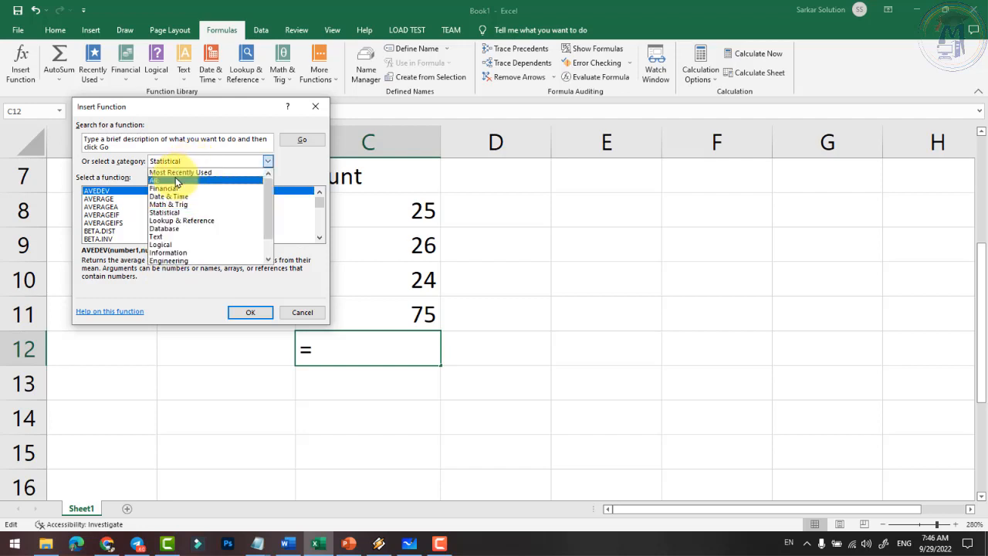
{"action": "left_click", "coordinate": [182, 179]}
{"action": "left_click", "coordinate": [184, 168]}
{"action": "left_click", "coordinate": [181, 171]}
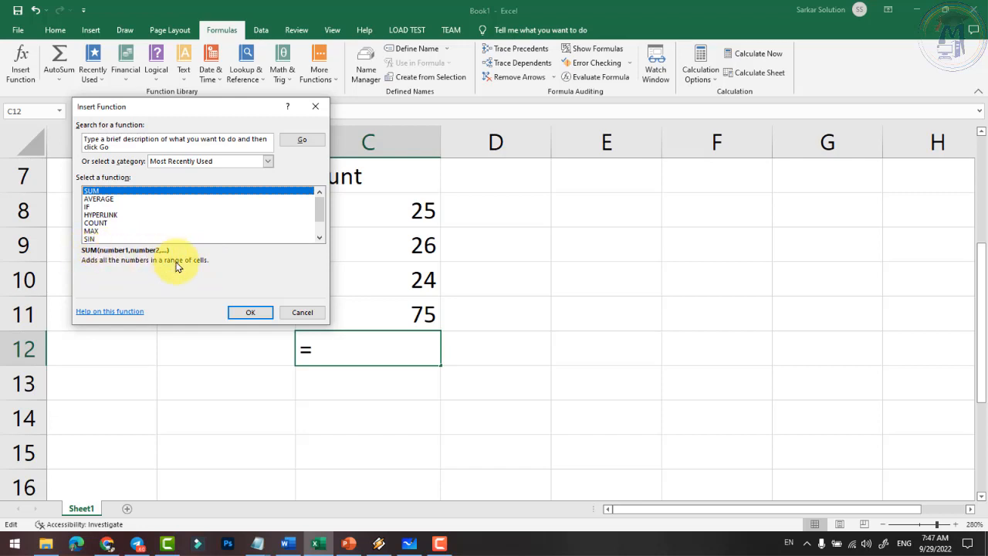
- Abandon the first SUM attempt in C12 and reselect cell C12
{"action": "left_click", "coordinate": [255, 313]}
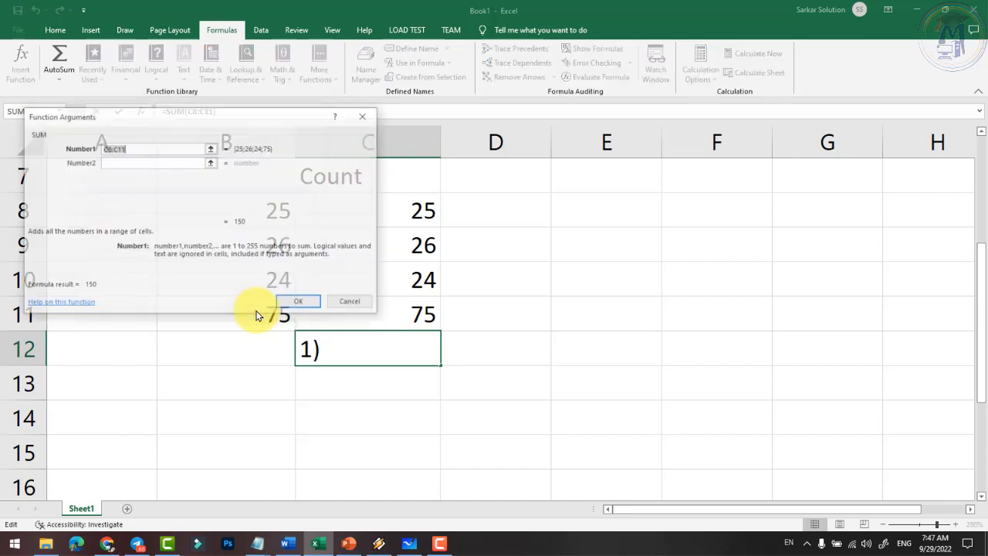
{"action": "left_click", "coordinate": [351, 303]}
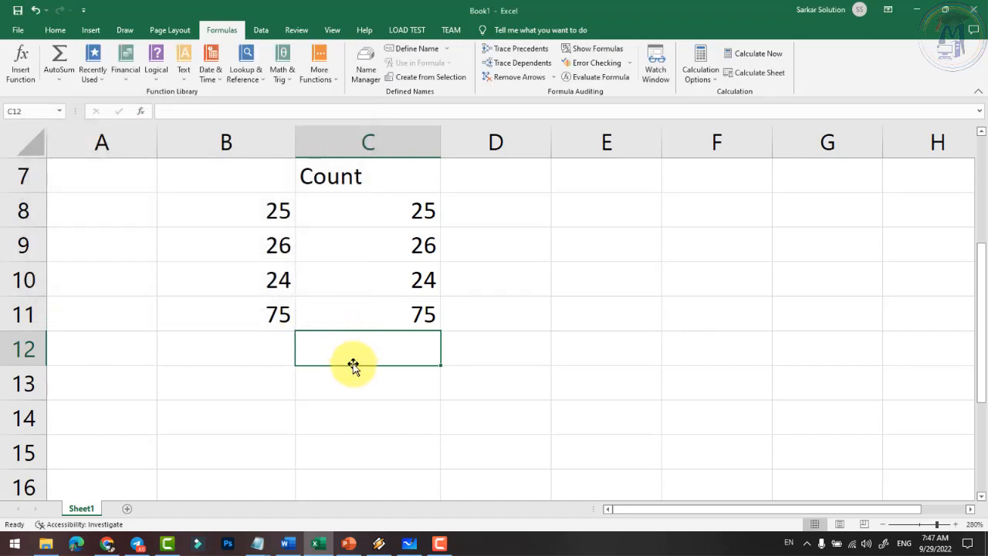
{"action": "left_click", "coordinate": [365, 403]}
{"action": "left_click", "coordinate": [355, 347]}
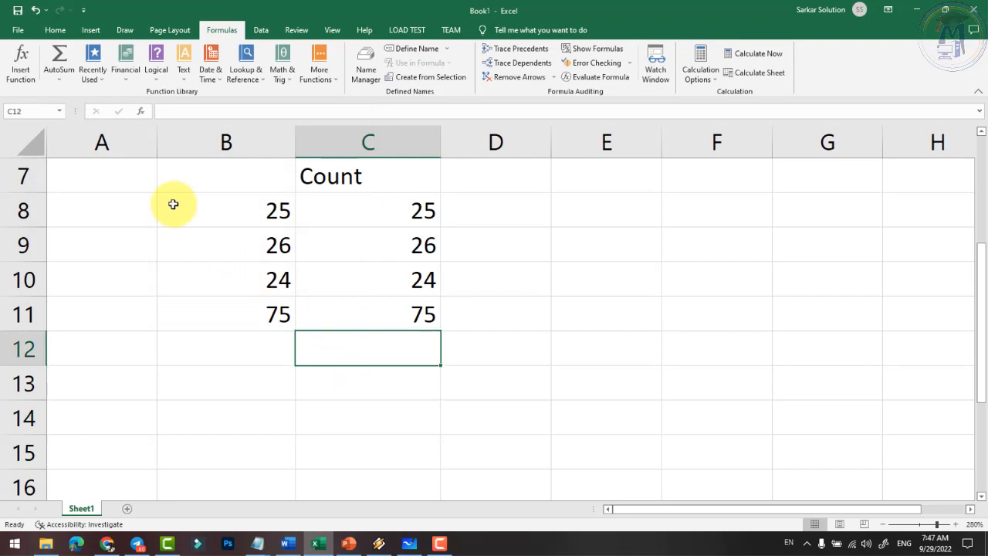
- Insert SUM over C8:C11 into C12 through Insert Function, then open the formula for editing
{"action": "left_click", "coordinate": [24, 88]}
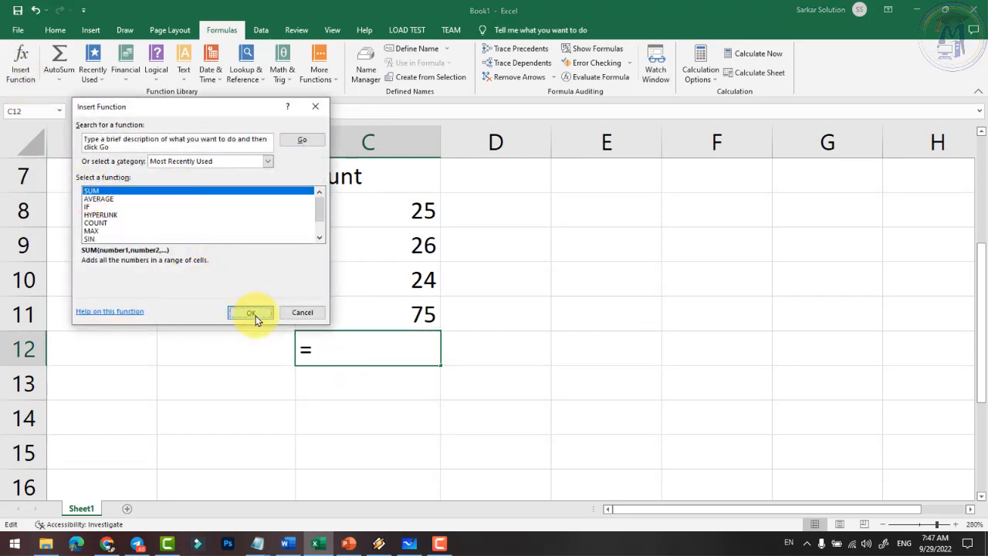
{"action": "left_click", "coordinate": [252, 313]}
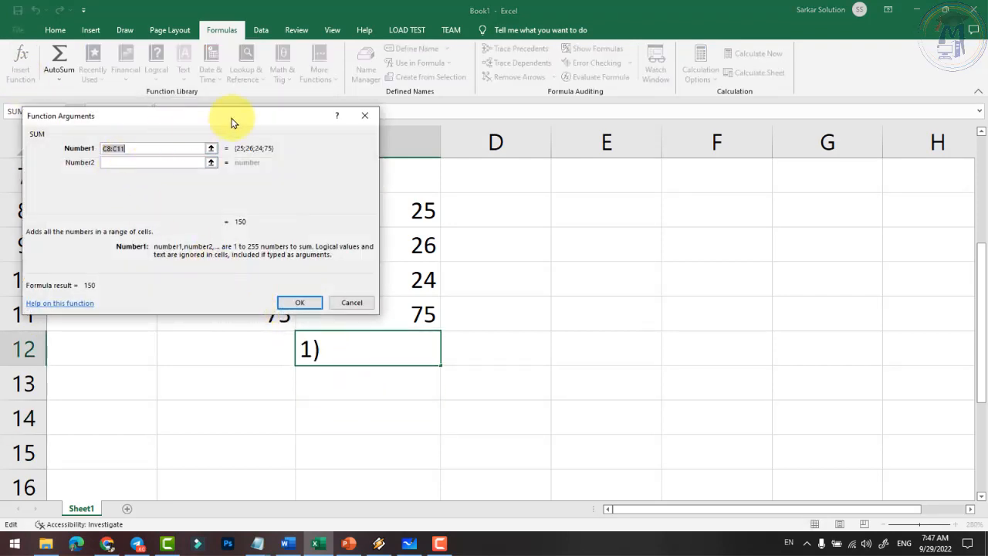
{"action": "left_click_drag", "start_coordinate": [243, 126], "coordinate": [747, 175]}
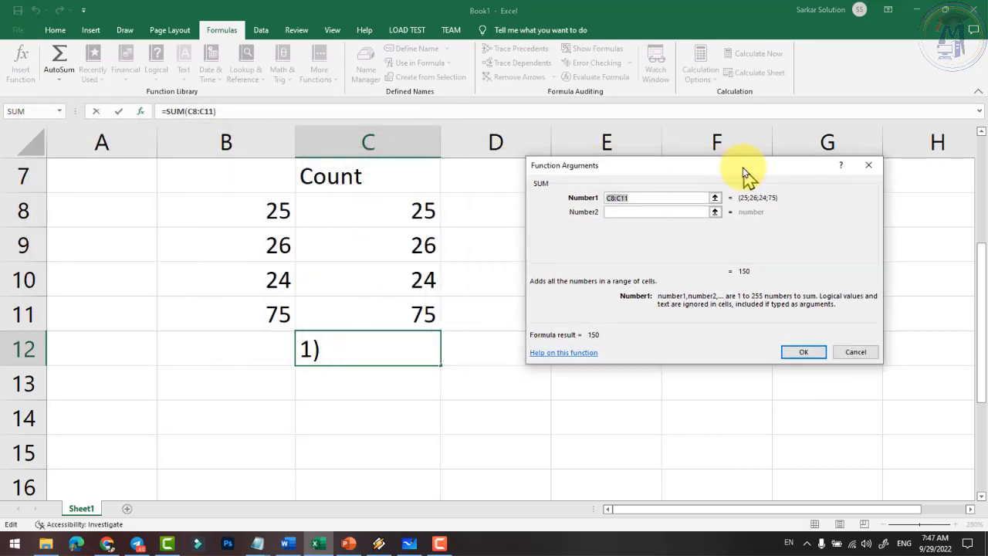
{"action": "left_click", "coordinate": [637, 199]}
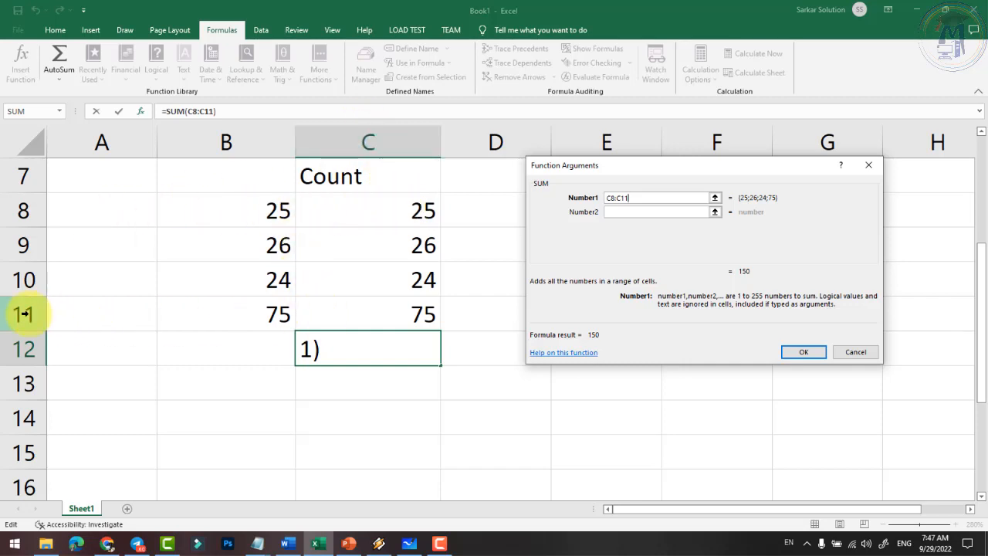
{"action": "left_click", "coordinate": [795, 352]}
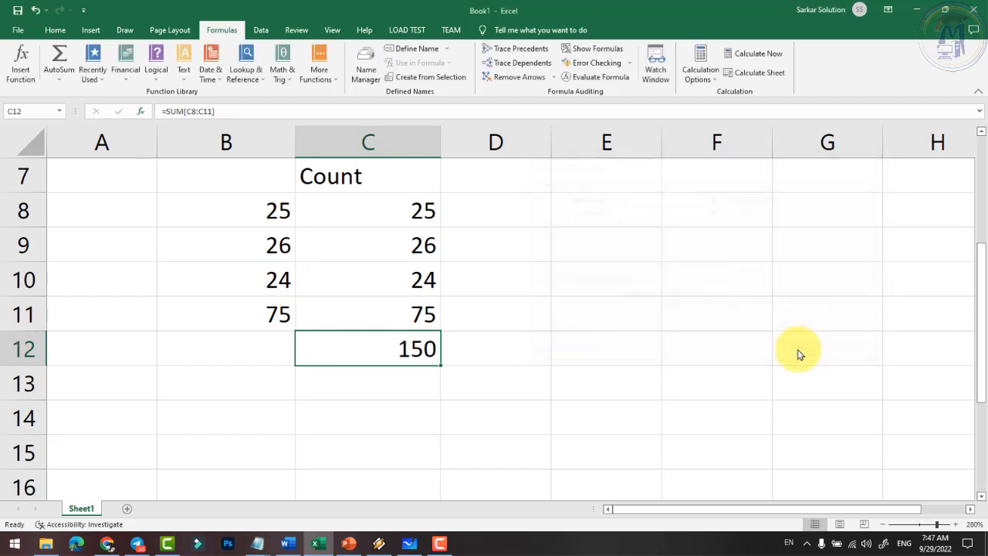
{"action": "double_click", "coordinate": [405, 355]}
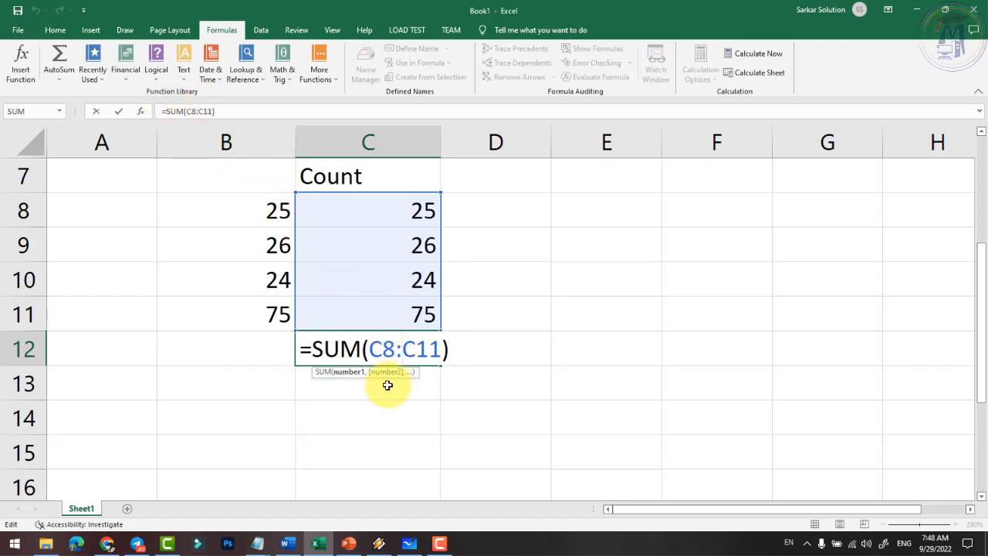
{"action": "key", "text": "Return"}
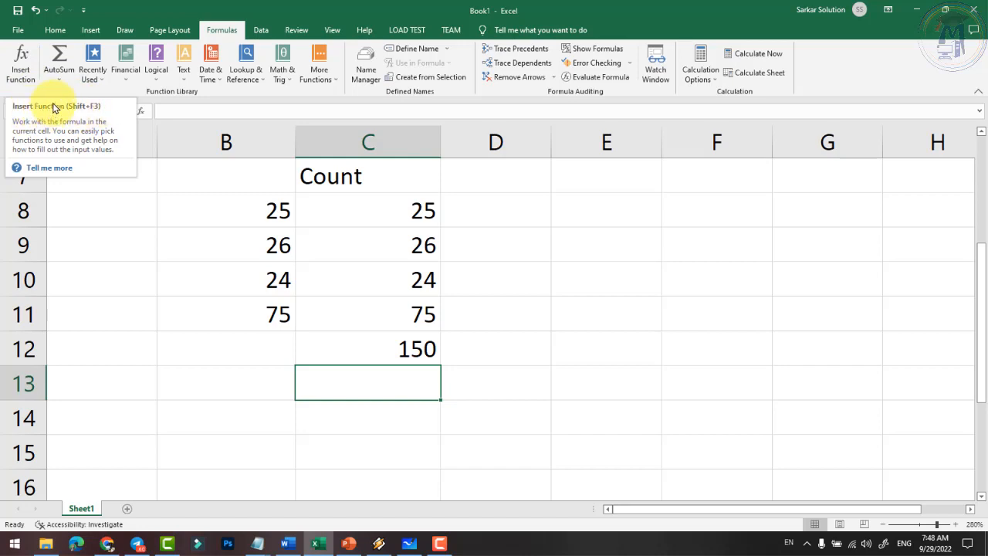
{"action": "left_click", "coordinate": [516, 318]}
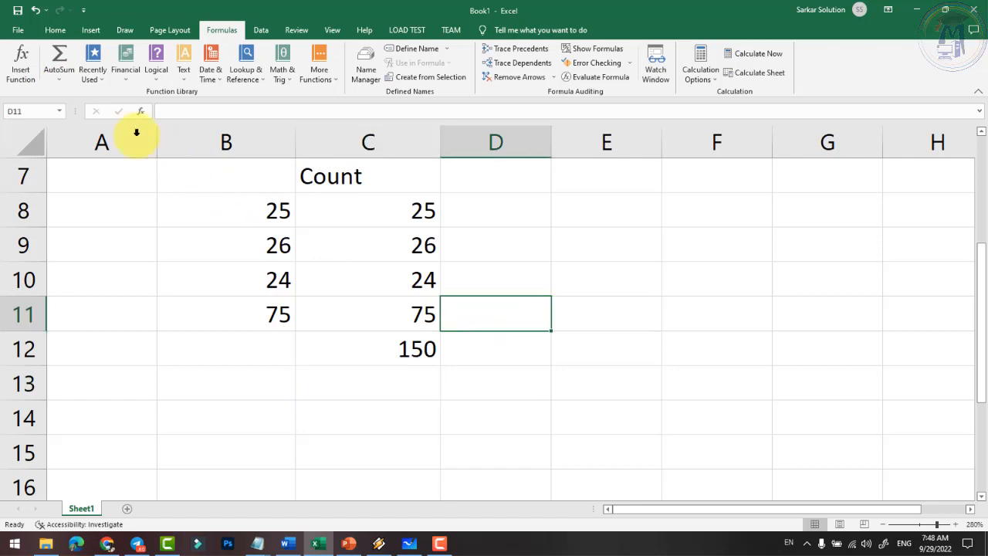
{"action": "left_click", "coordinate": [58, 82]}
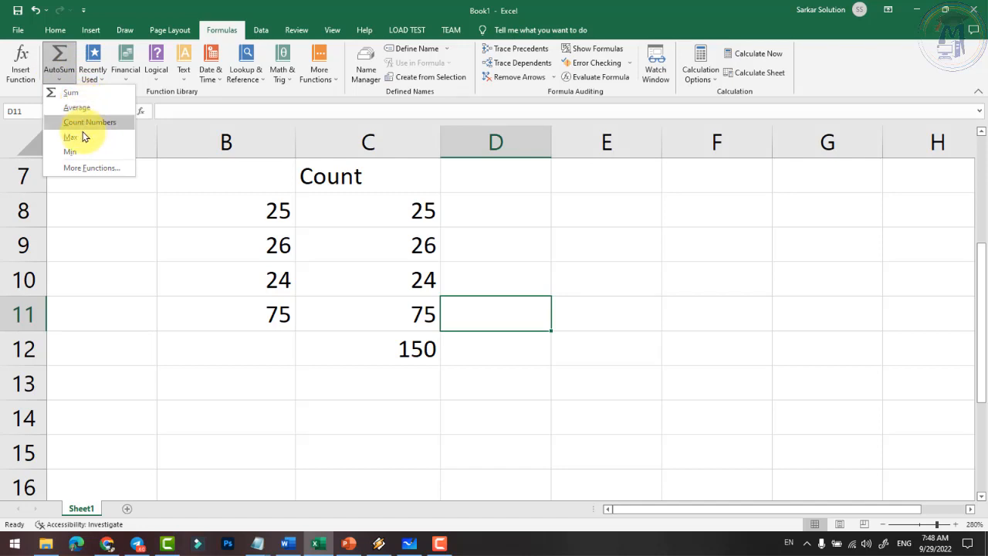
{"action": "left_click", "coordinate": [56, 30]}
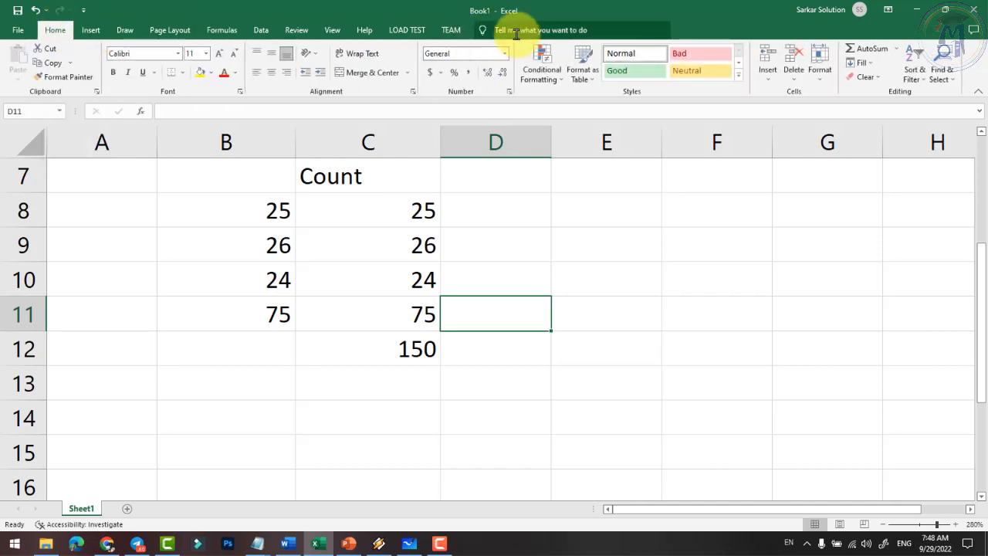
{"action": "left_click", "coordinate": [885, 51]}
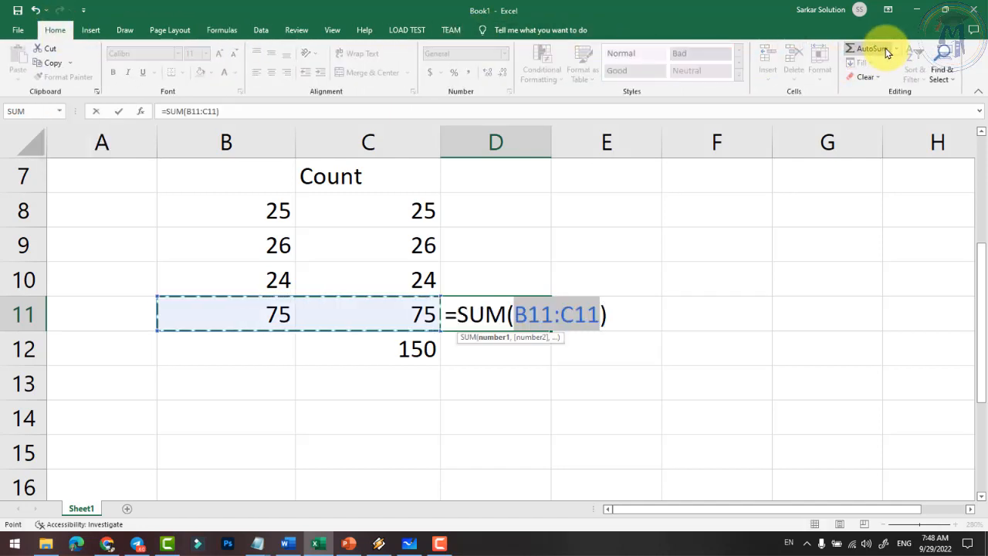
{"action": "key", "text": "Escape"}
{"action": "left_click", "coordinate": [897, 48]}
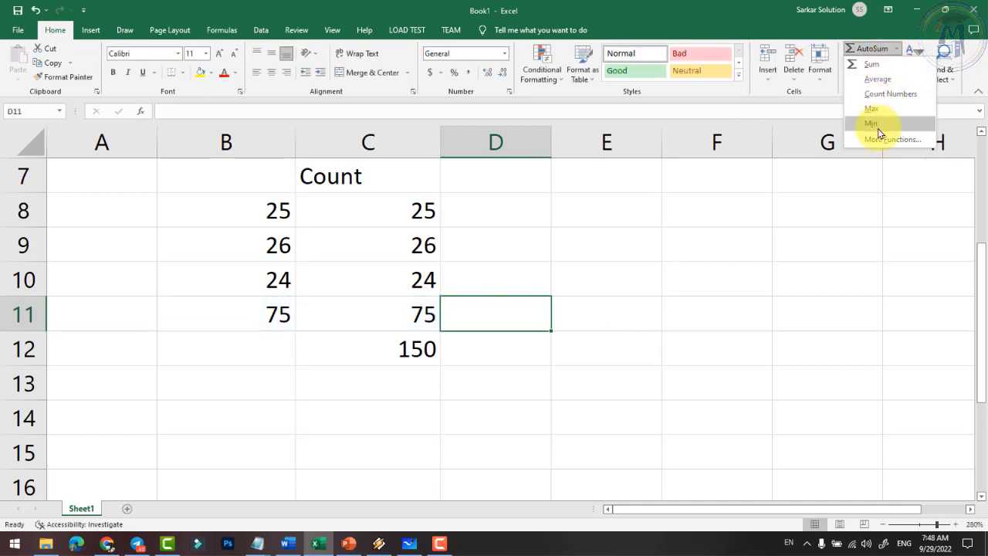
{"action": "key", "text": "Escape"}
{"action": "left_click", "coordinate": [416, 386]}
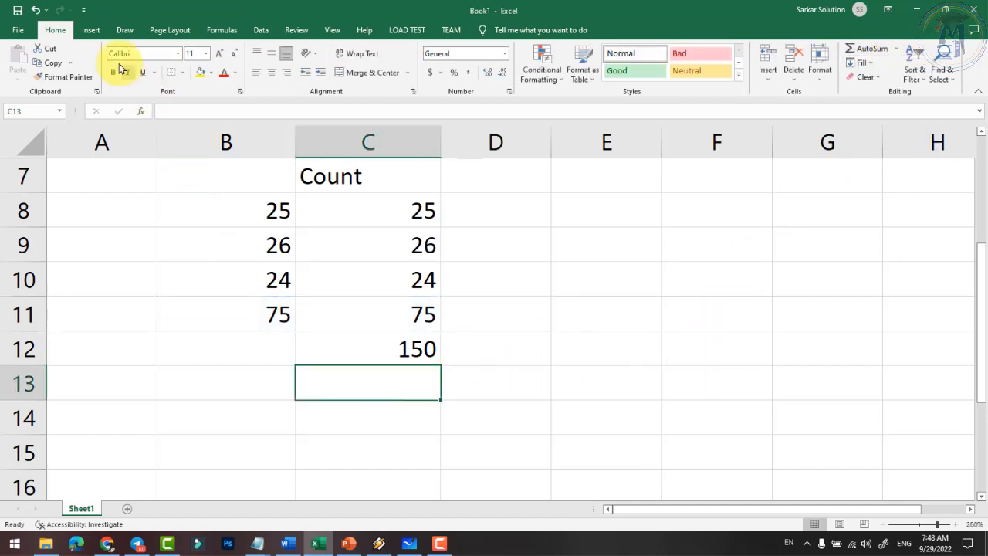
{"action": "left_click", "coordinate": [221, 30]}
{"action": "left_click", "coordinate": [60, 74]}
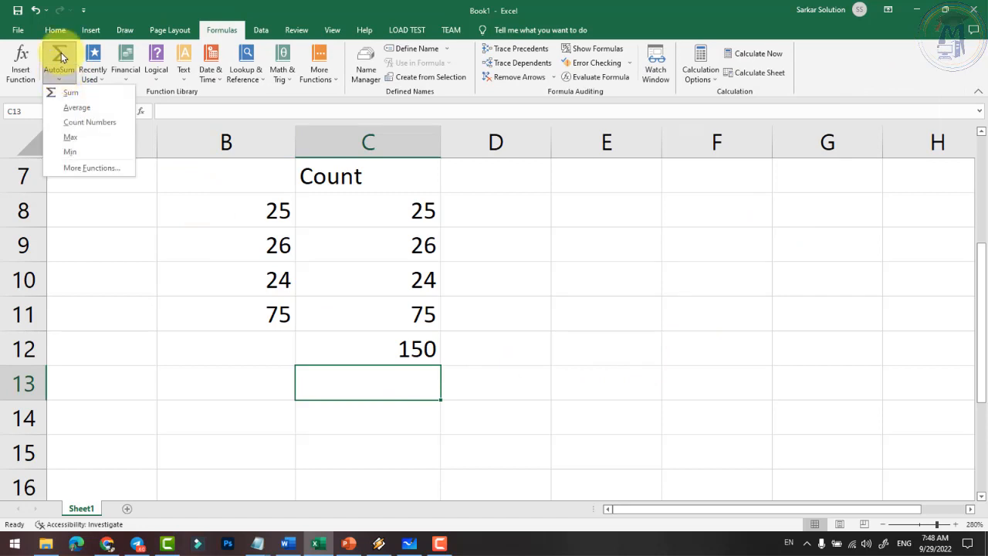
{"action": "key", "text": "Escape"}
{"action": "left_click", "coordinate": [102, 80]}
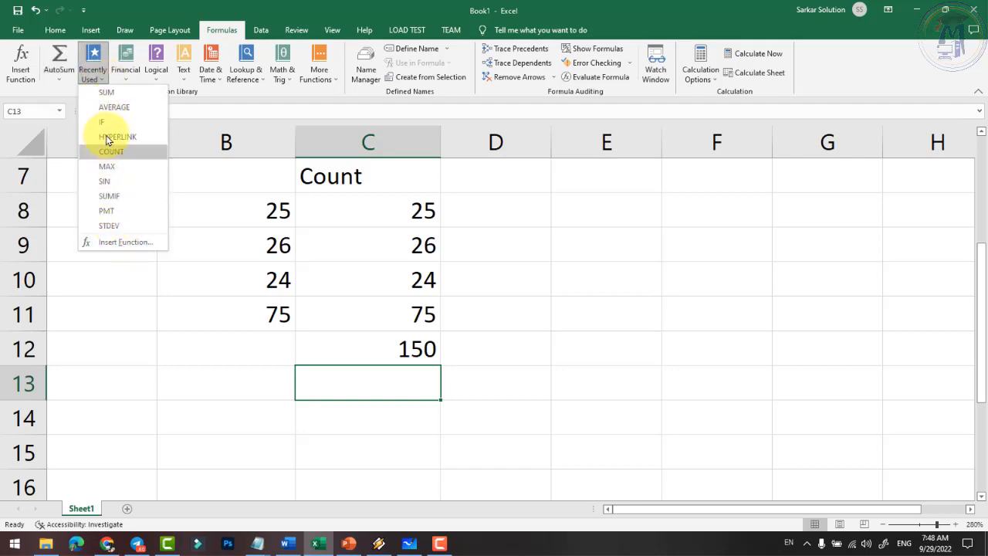
{"action": "left_click", "coordinate": [127, 80]}
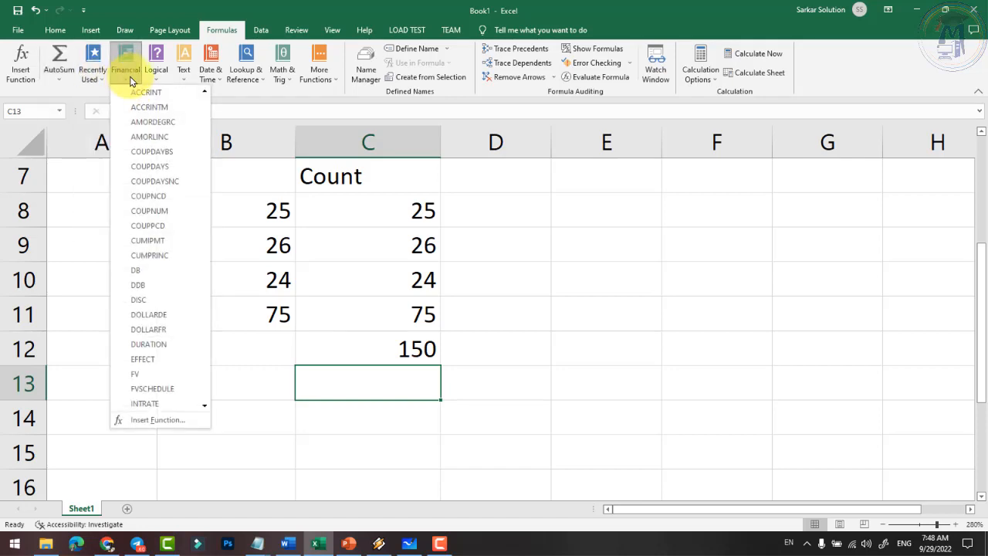
{"action": "left_click", "coordinate": [157, 83]}
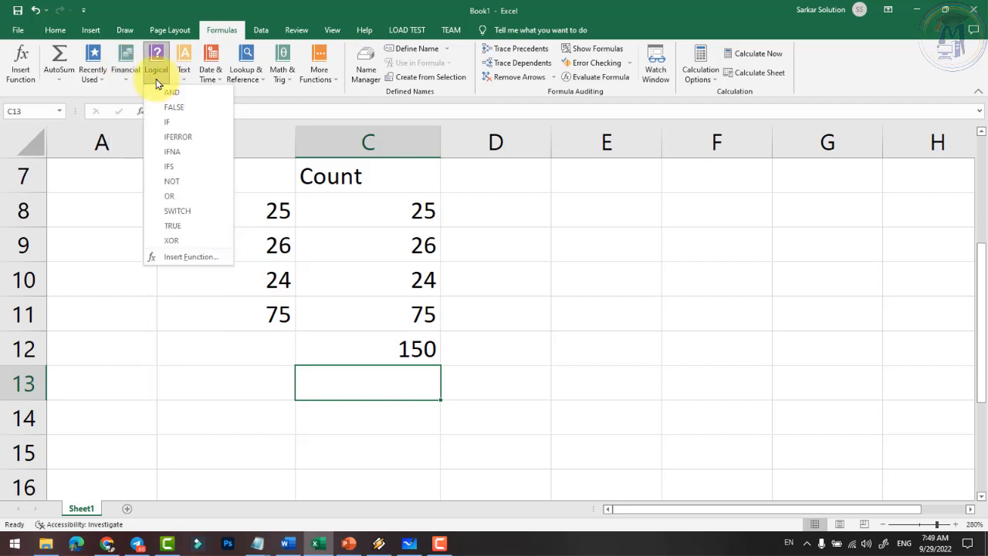
{"action": "left_click", "coordinate": [184, 82]}
{"action": "left_click", "coordinate": [213, 81]}
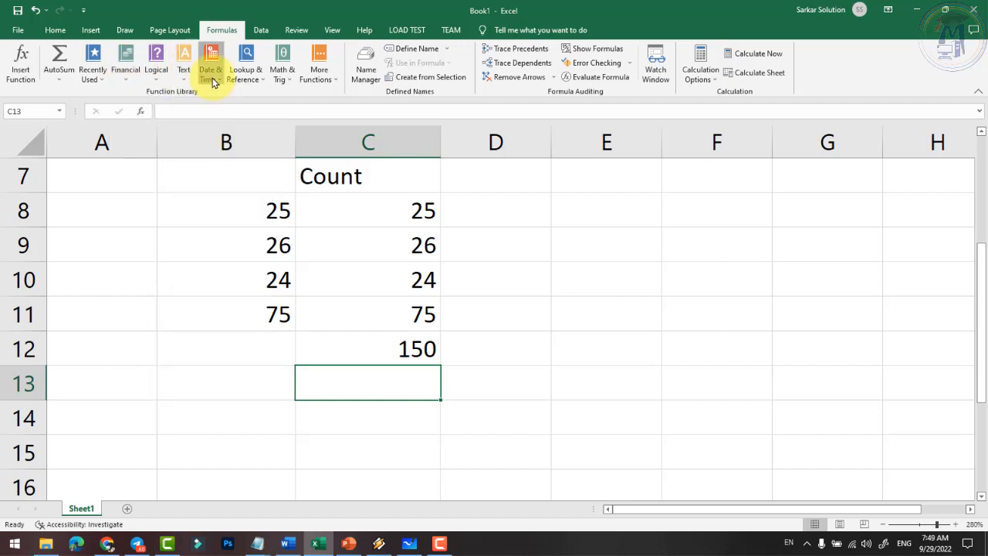
{"action": "left_click", "coordinate": [260, 83]}
{"action": "left_click", "coordinate": [280, 78]}
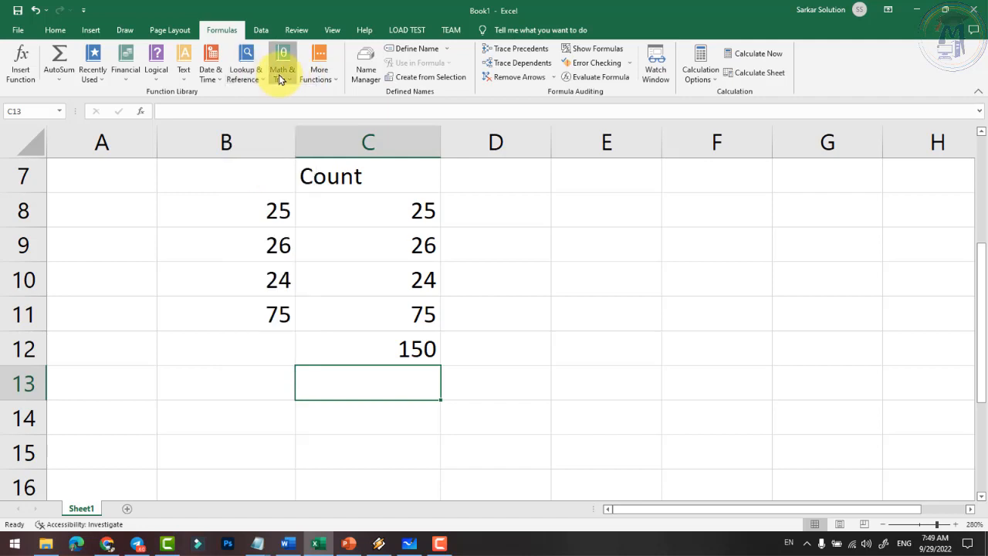
{"action": "left_click", "coordinate": [324, 78]}
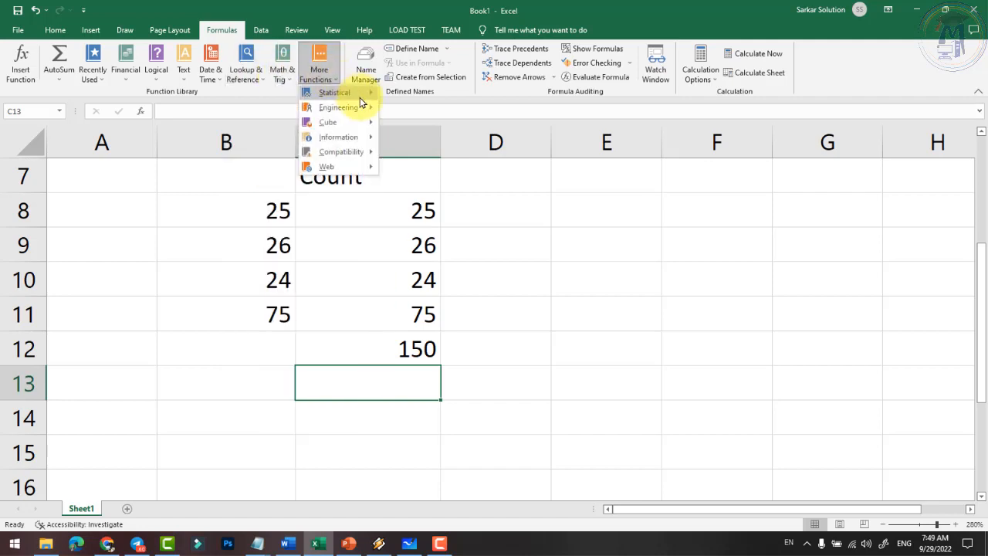
{"action": "mouse_move", "coordinate": [360, 99]}
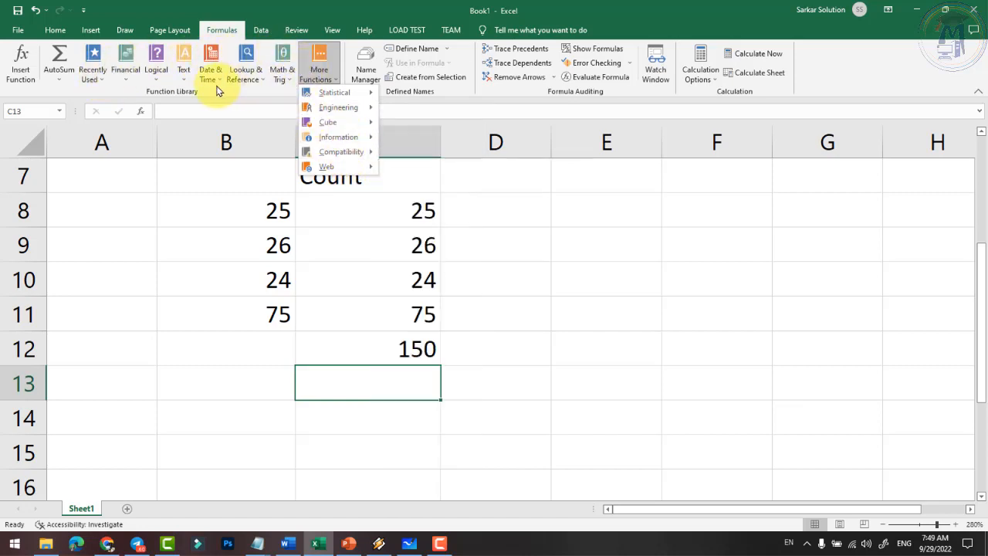
{"action": "left_click", "coordinate": [158, 90]}
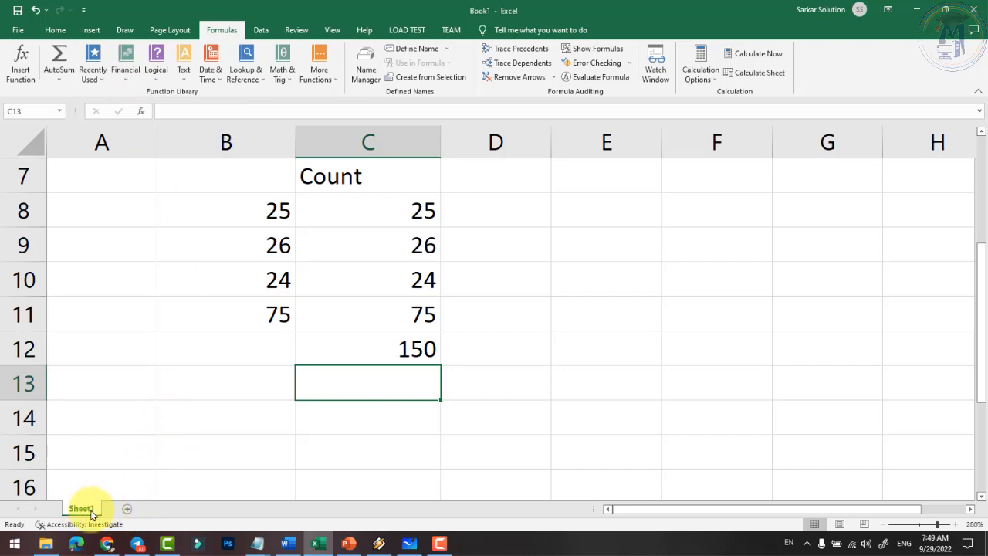
- Add a new Sheet2 and begin typing the 'S.' heading in cell A2
{"action": "left_click", "coordinate": [127, 511]}
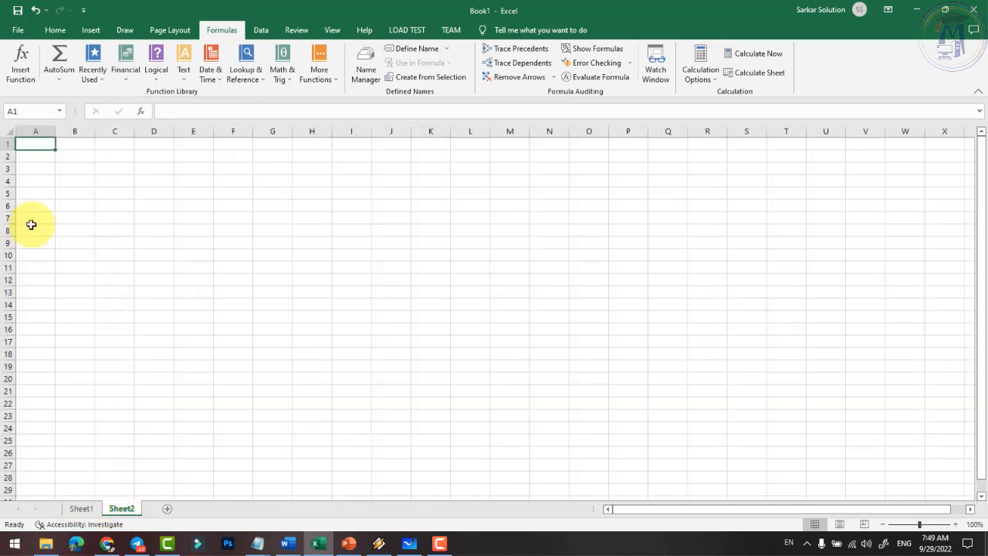
{"action": "scroll", "coordinate": [190, 212], "scroll_direction": "up", "scroll_amount": 5}
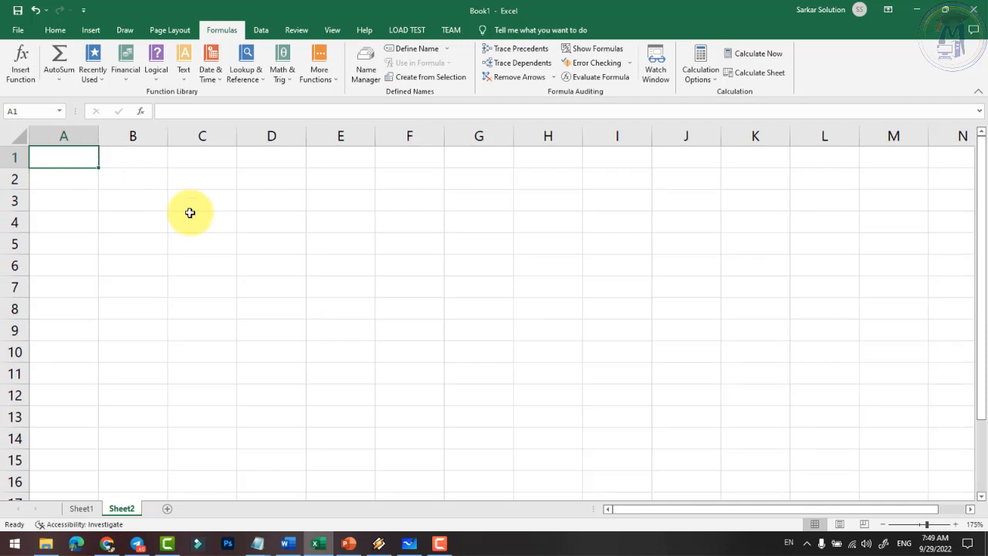
{"action": "left_click", "coordinate": [76, 174]}
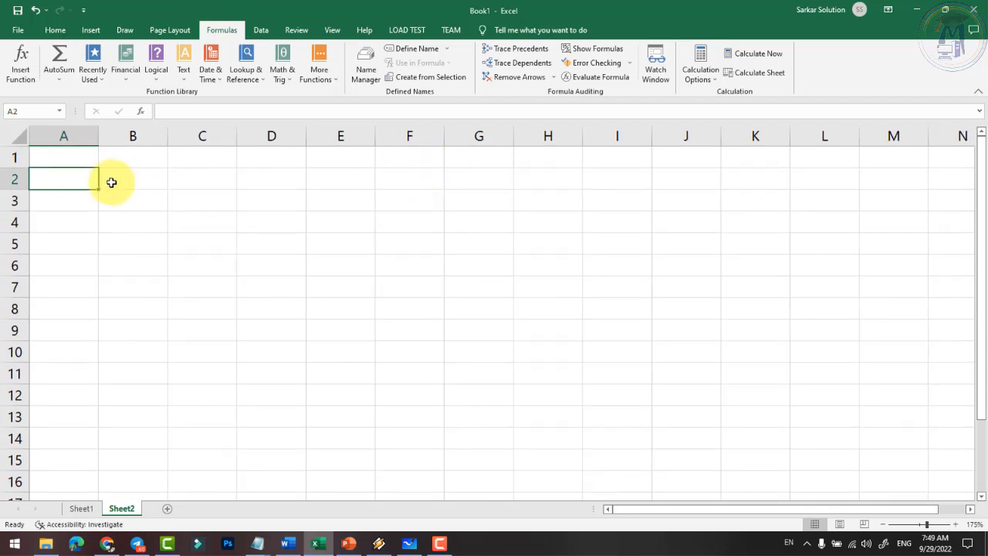
{"action": "type", "text": "S."}
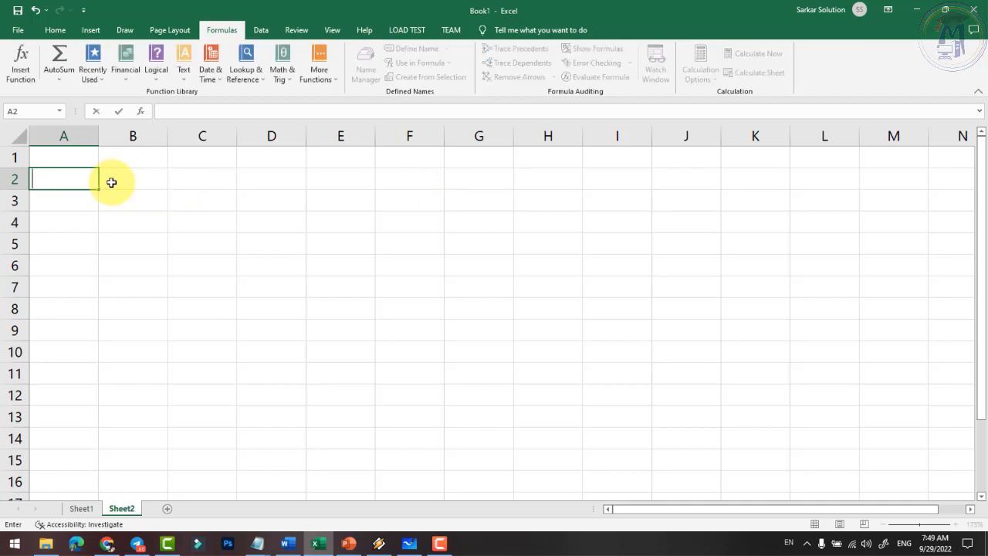
- Enter 'Category' in A1, then insert a blank row above it
{"action": "key", "text": "Up"}
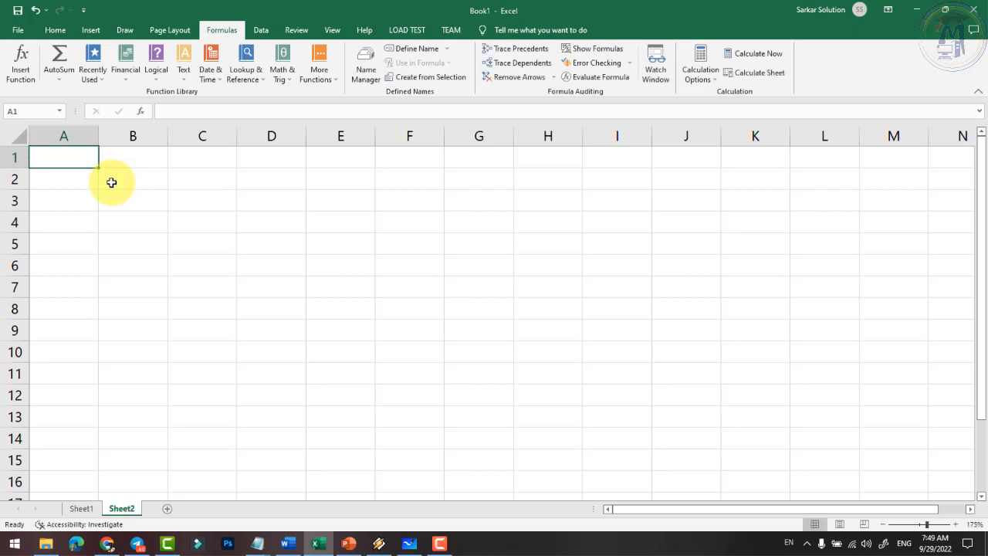
{"action": "type", "text": "Category"}
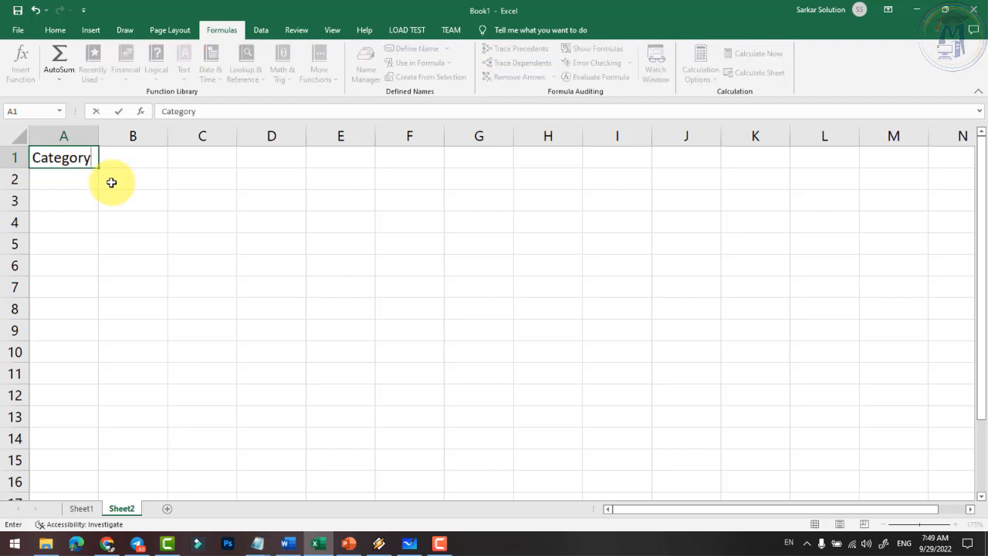
{"action": "key", "text": "Tab"}
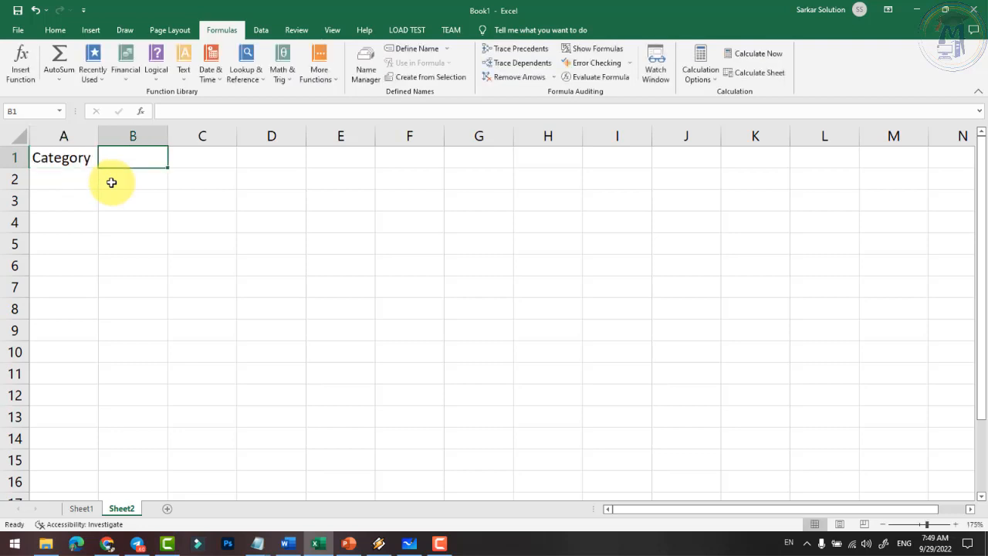
{"action": "key", "text": "Left"}
{"action": "right_click", "coordinate": [15, 158]}
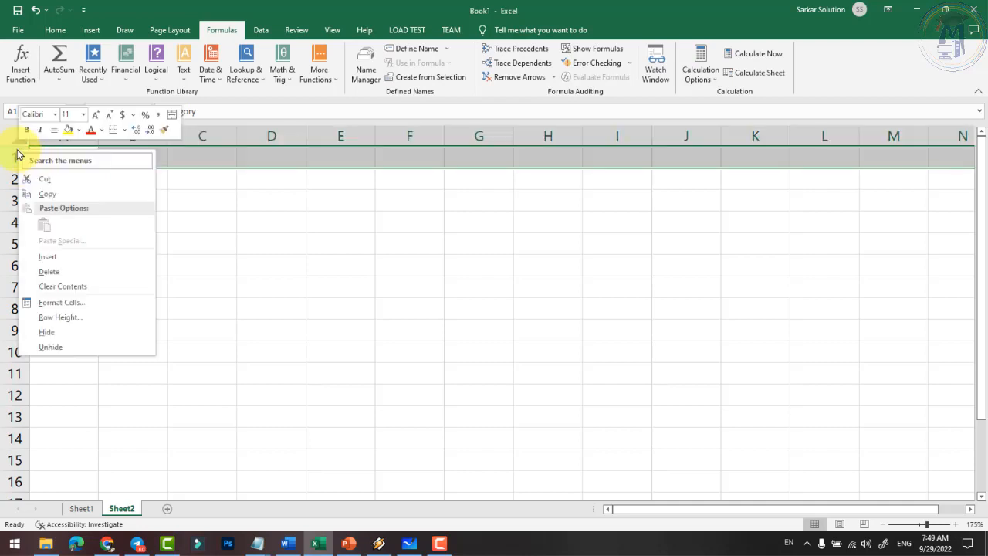
{"action": "left_click", "coordinate": [69, 256]}
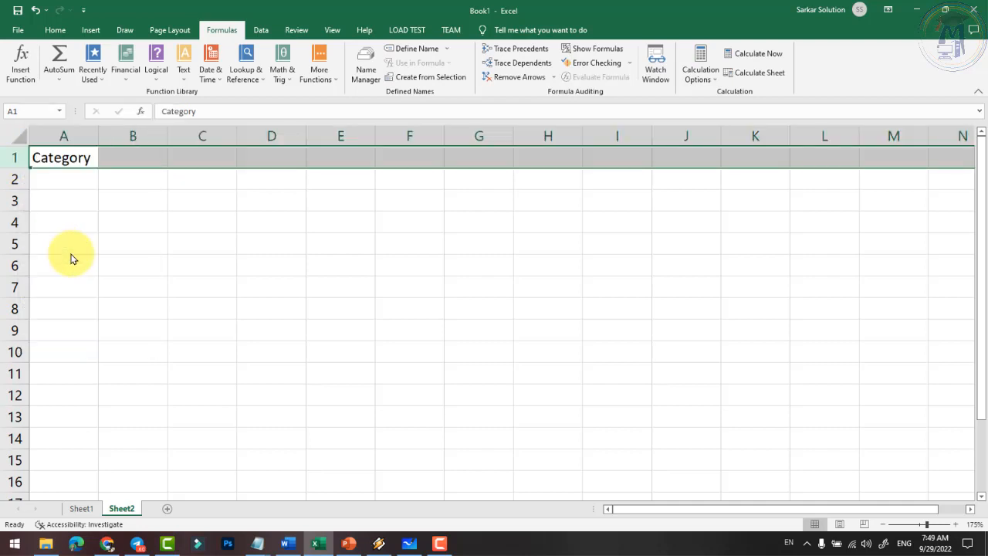
{"action": "left_click", "coordinate": [74, 156]}
- Add the headings S.no, Function and Definition in B2, C2 and D2
{"action": "left_click", "coordinate": [144, 179]}
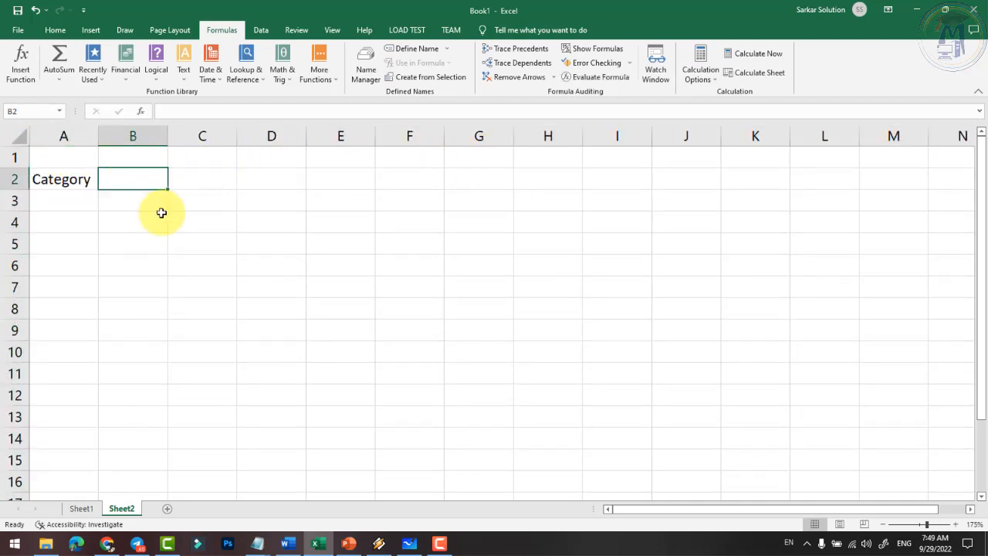
{"action": "type", "text": "S.no"}
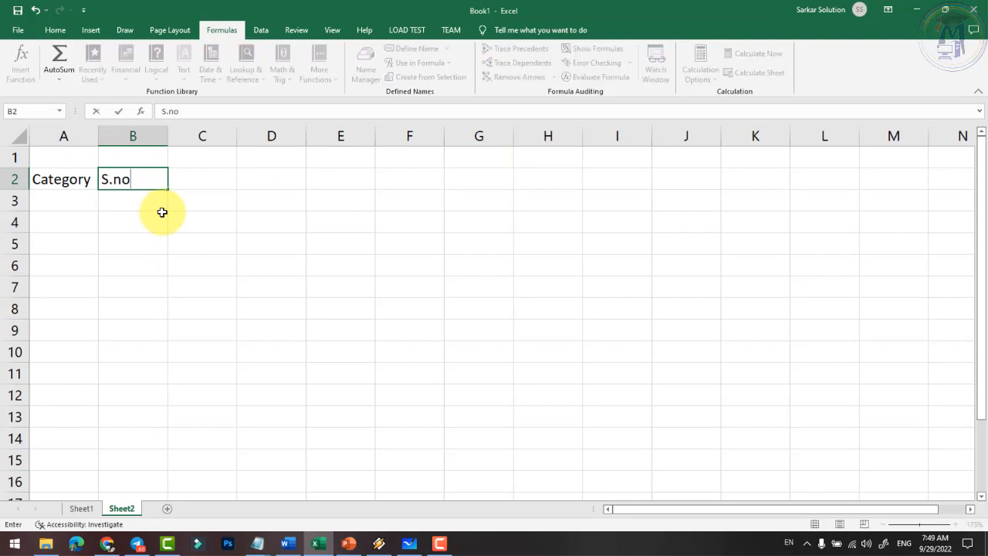
{"action": "key", "text": "Tab"}
{"action": "type", "text": "Funct"}
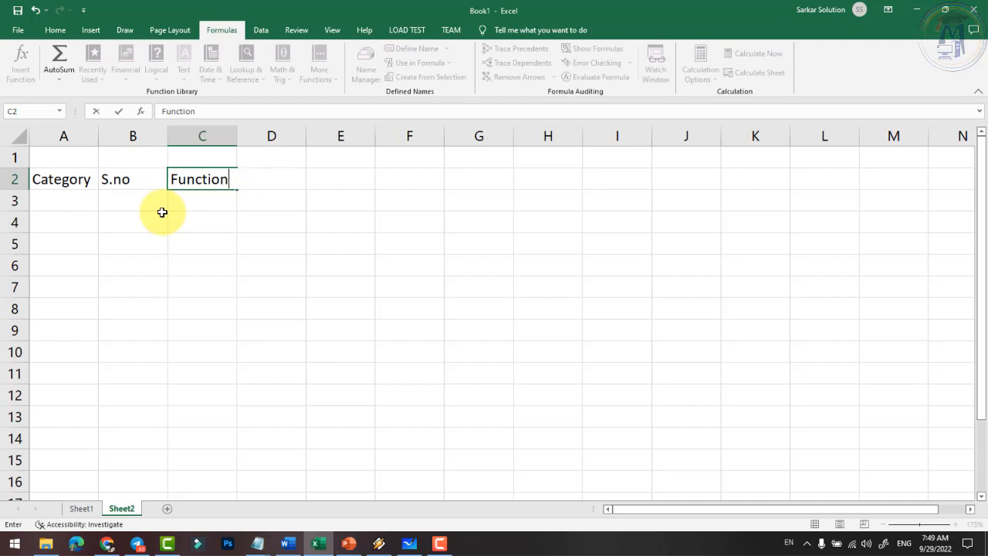
{"action": "key", "text": "Return"}
{"action": "key", "text": "Up"}
{"action": "key", "text": "Right"}
{"action": "key", "text": "Right"}
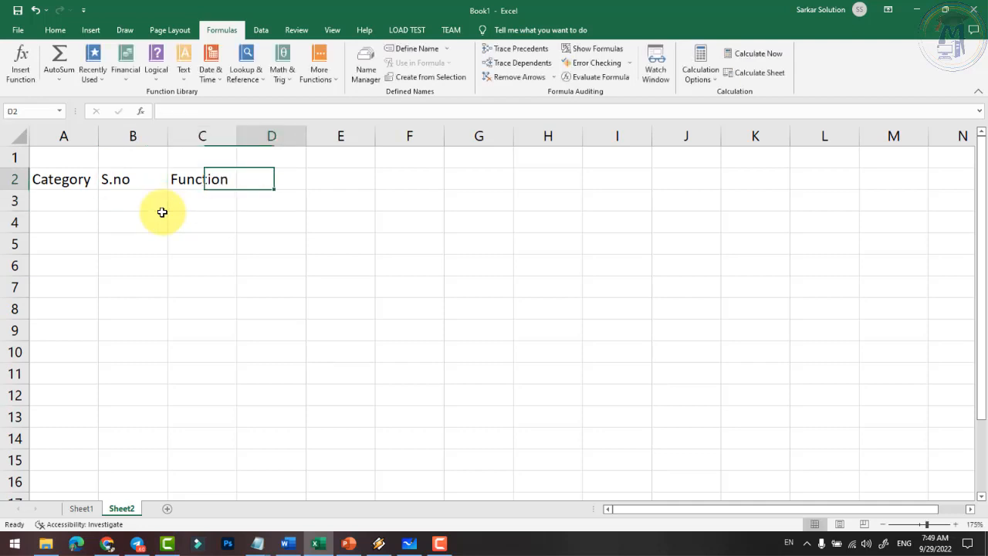
{"action": "type", "text": "Definition"}
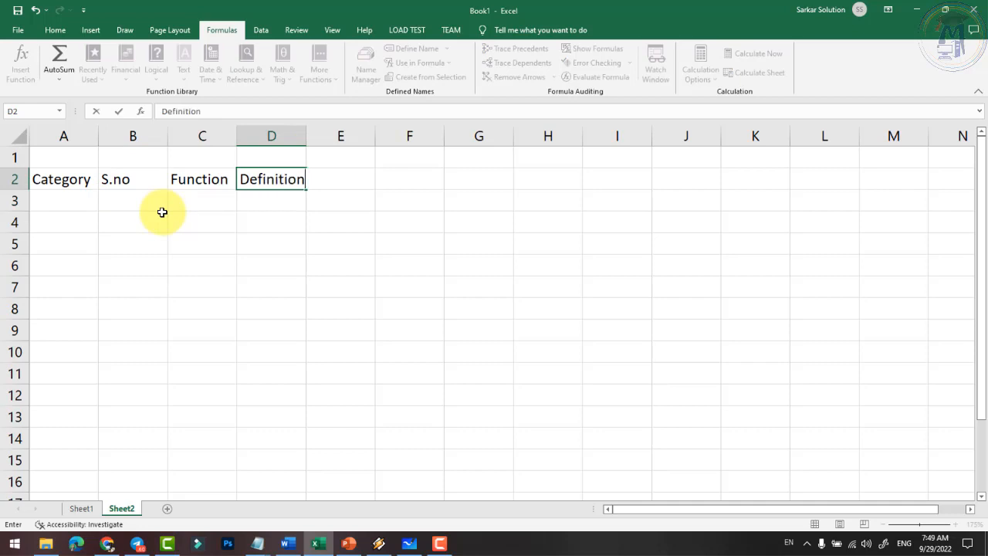
{"action": "key", "text": "Return"}
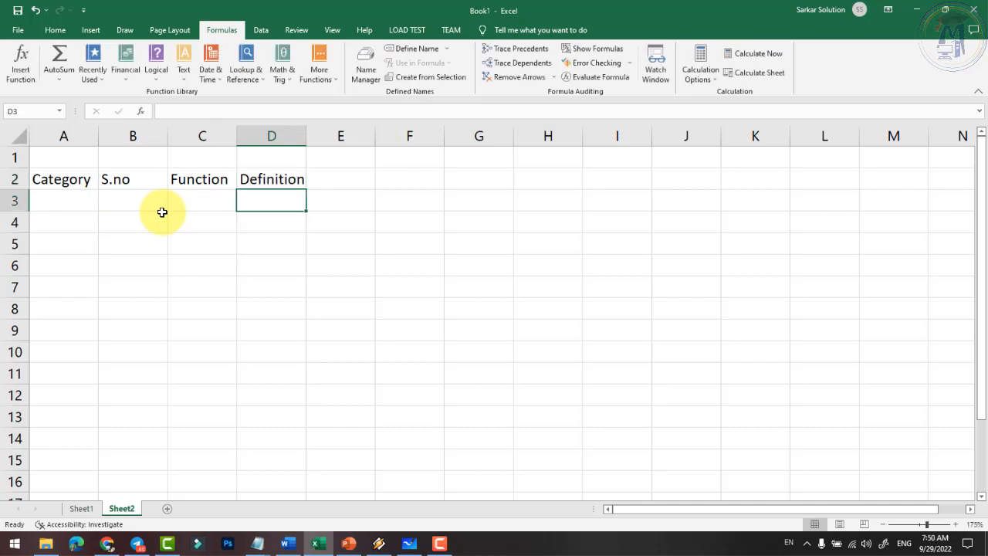
{"action": "left_click", "coordinate": [364, 185]}
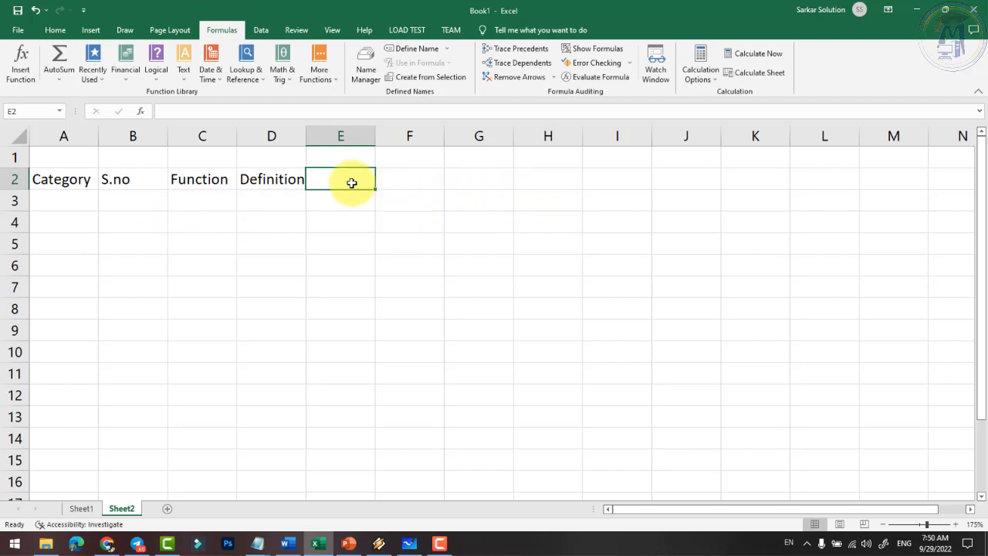
- Merge and centre E2:K2 with the 'Working' heading, then widen columns C and D
{"action": "left_click_drag", "start_coordinate": [342, 181], "coordinate": [756, 169]}
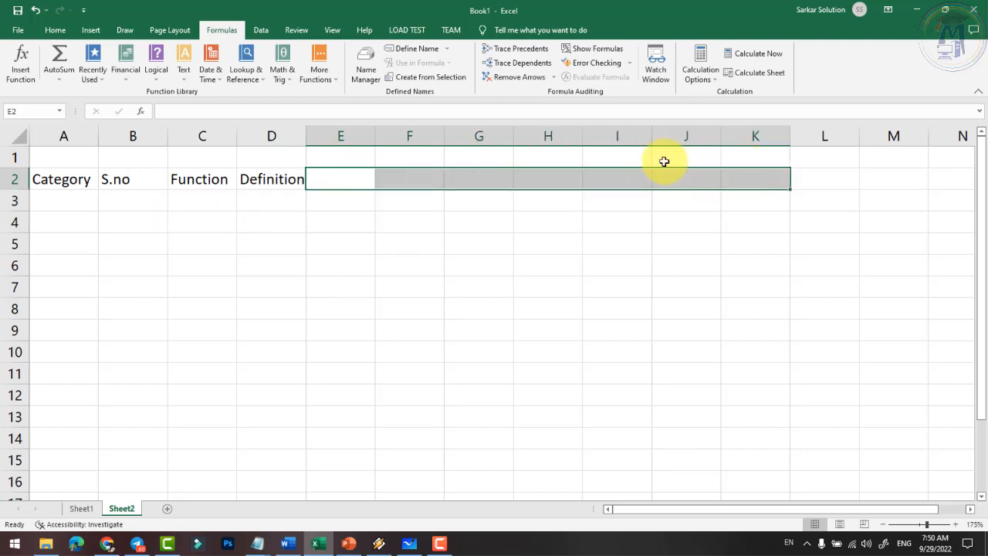
{"action": "left_click", "coordinate": [53, 29]}
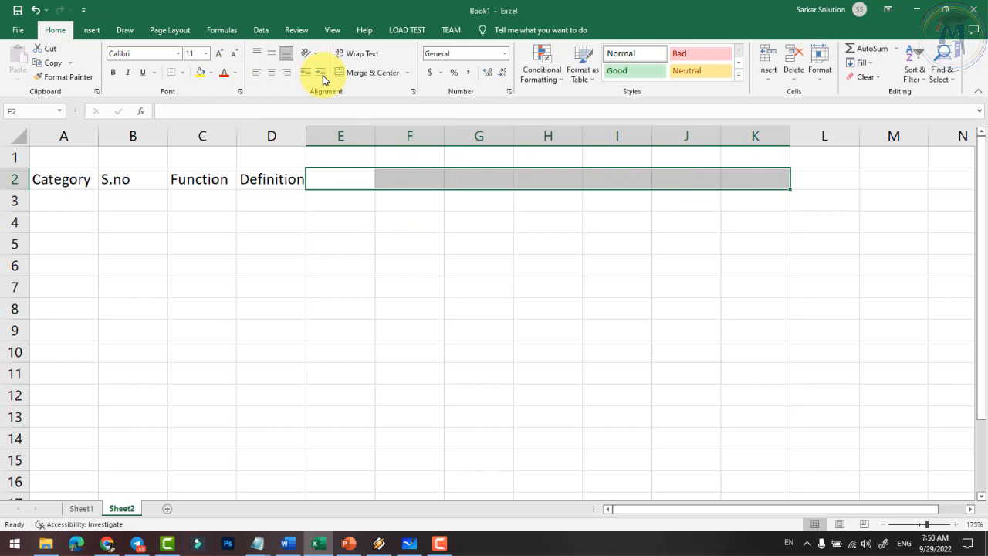
{"action": "left_click", "coordinate": [367, 72]}
{"action": "type", "text": "Wr"}
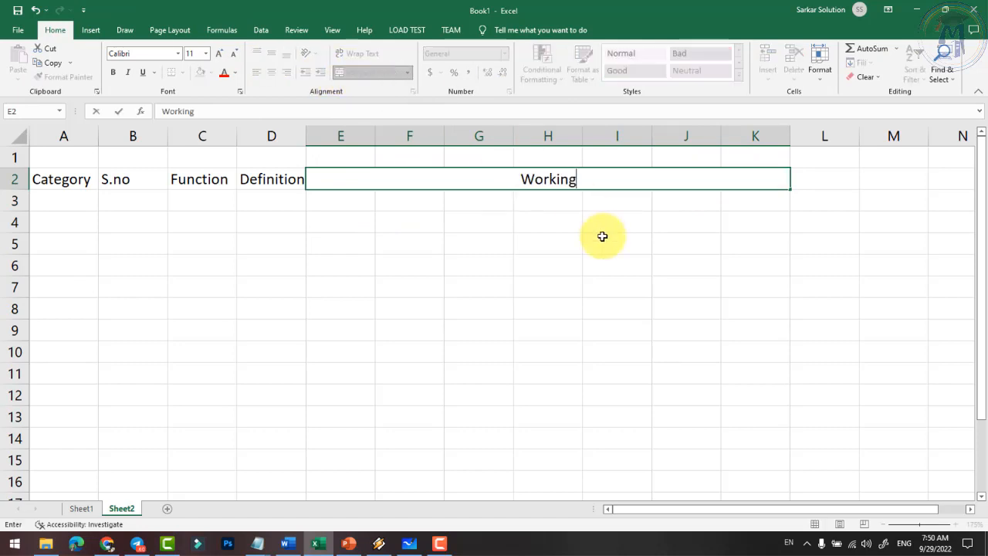
{"action": "type", "text": "rking"}
{"action": "key", "text": "Return"}
{"action": "left_click_drag", "start_coordinate": [306, 133], "coordinate": [328, 132]}
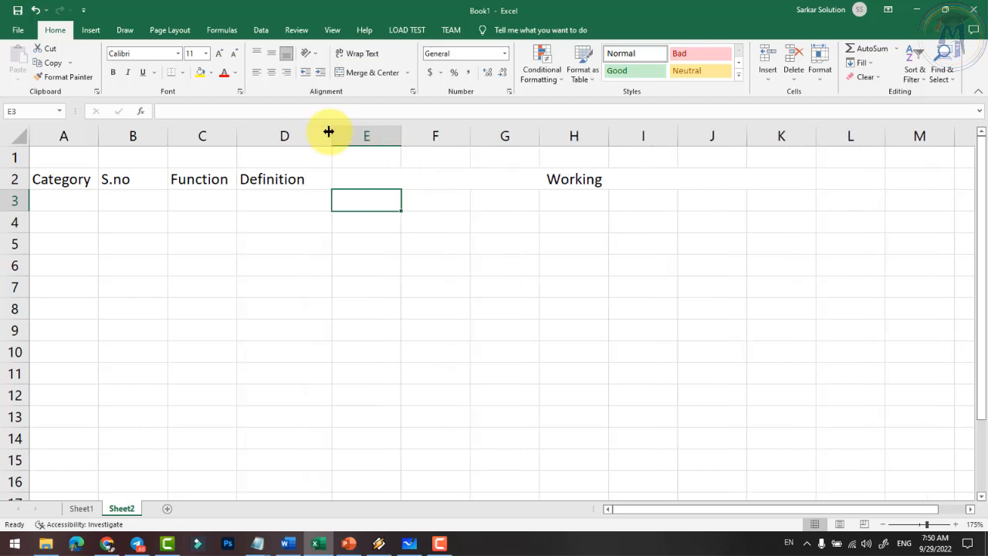
{"action": "left_click_drag", "start_coordinate": [237, 132], "coordinate": [243, 165]}
{"action": "left_click", "coordinate": [169, 193]}
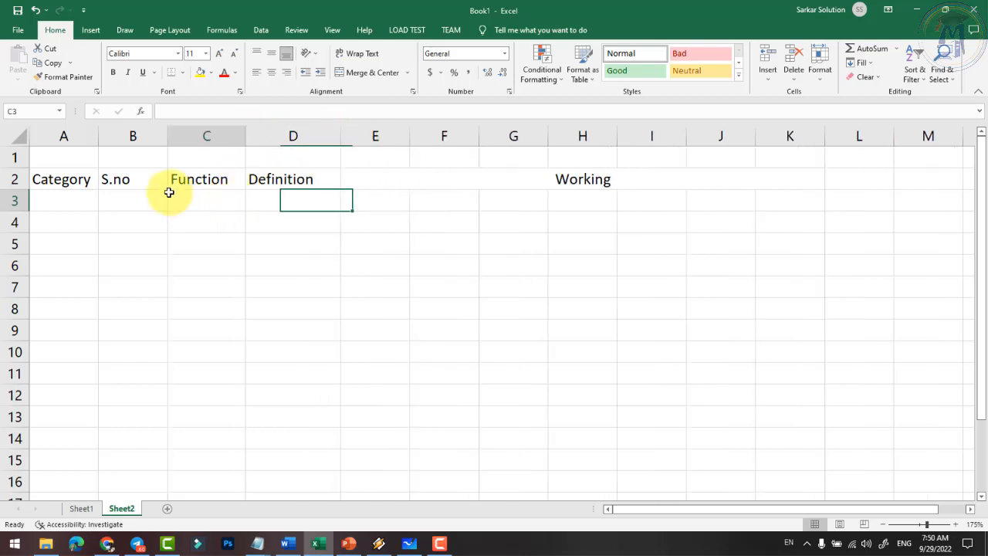
- Make the header row A2:K2 bold with yellow fill and all borders
{"action": "left_click_drag", "start_coordinate": [66, 179], "coordinate": [515, 179]}
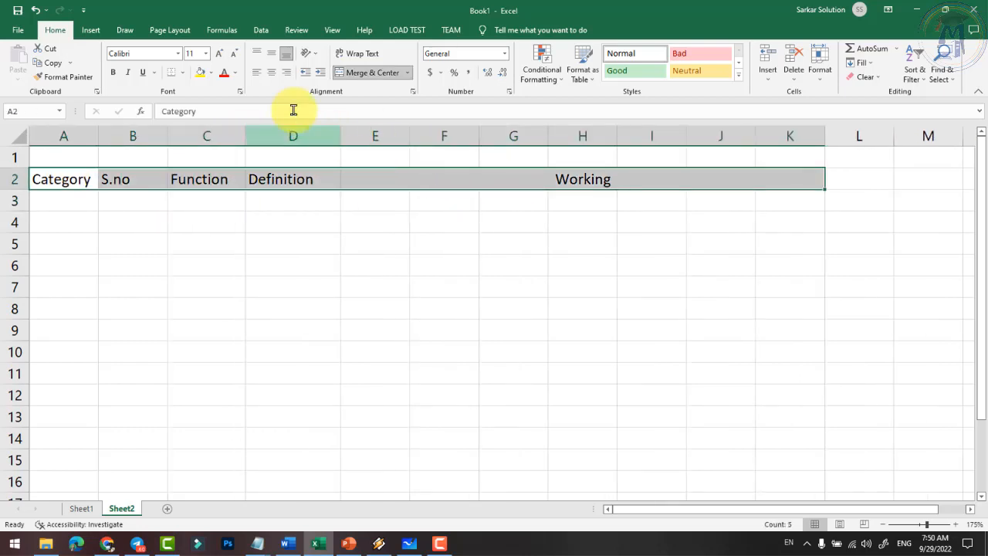
{"action": "left_click", "coordinate": [113, 73]}
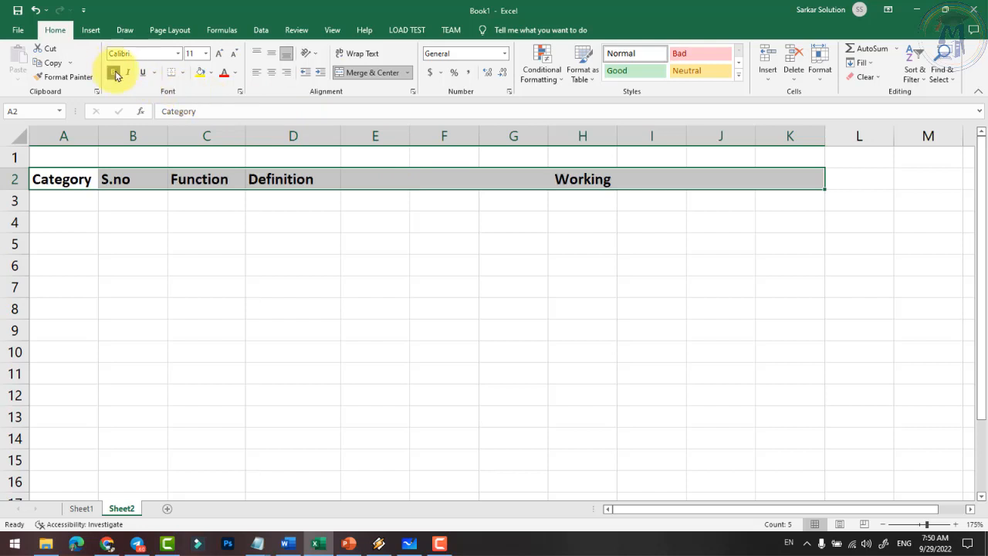
{"action": "left_click", "coordinate": [210, 73]}
{"action": "left_click", "coordinate": [255, 169]}
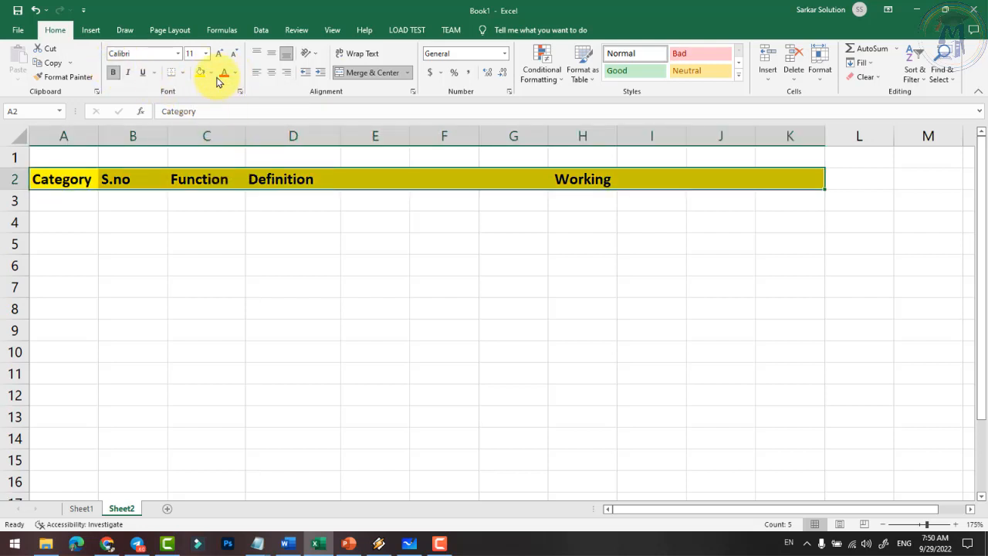
{"action": "left_click", "coordinate": [183, 72]}
{"action": "left_click", "coordinate": [199, 180]}
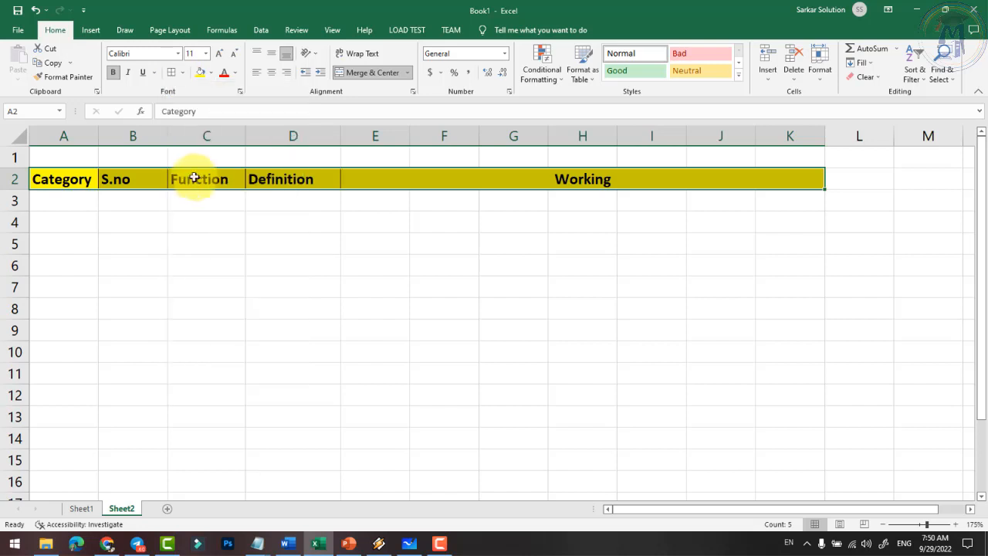
{"action": "left_click", "coordinate": [233, 219]}
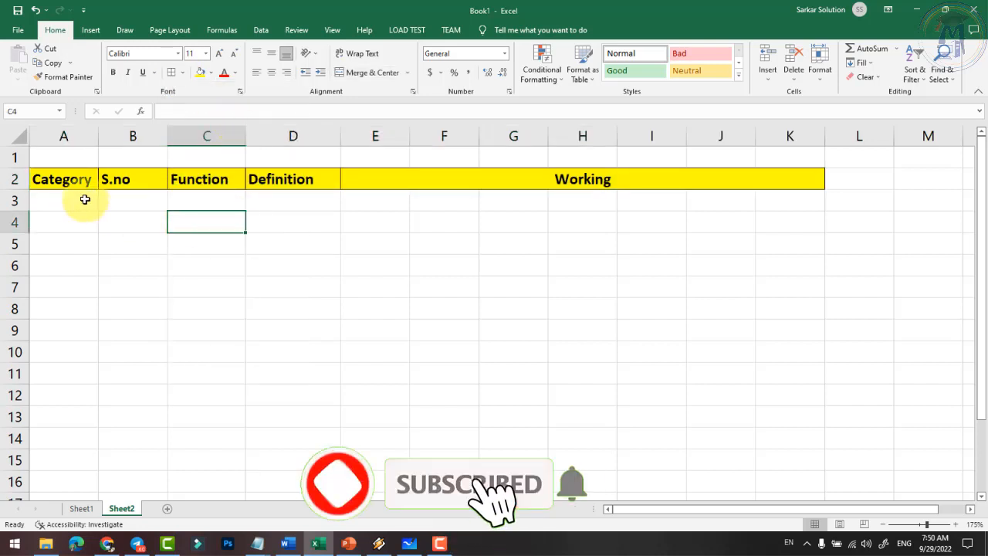
- Number the S.no column 1 to 5 down B3:B7
{"action": "left_click", "coordinate": [85, 200]}
{"action": "left_click", "coordinate": [159, 204]}
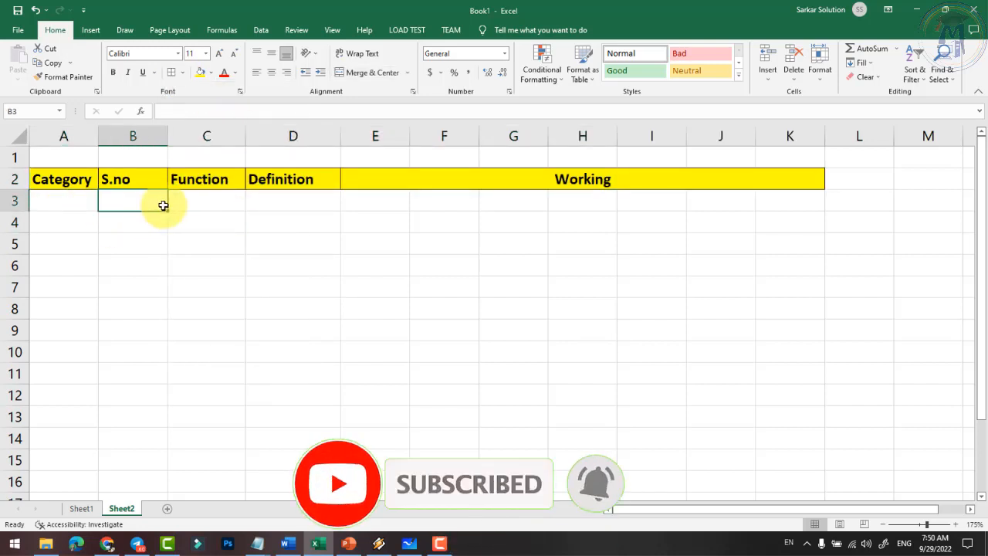
{"action": "type", "text": "1"}
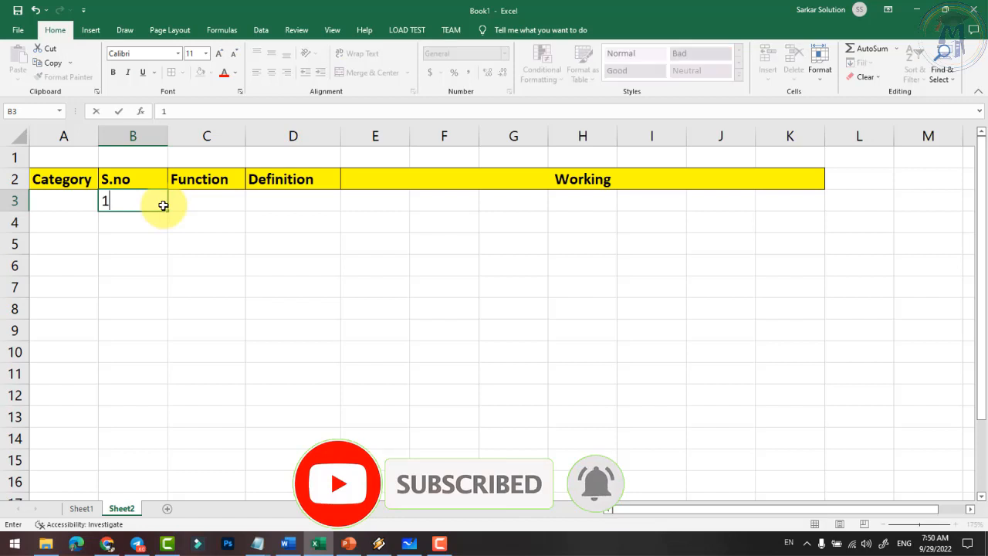
{"action": "left_click", "coordinate": [225, 238]}
{"action": "left_click", "coordinate": [134, 206]}
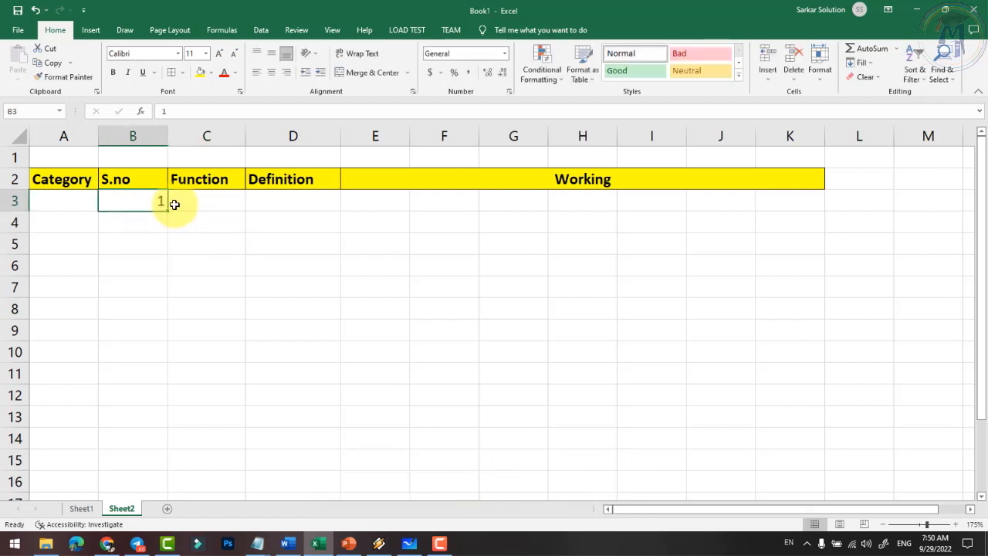
{"action": "left_click", "coordinate": [139, 222]}
{"action": "type", "text": "2"}
{"action": "key", "text": "Return"}
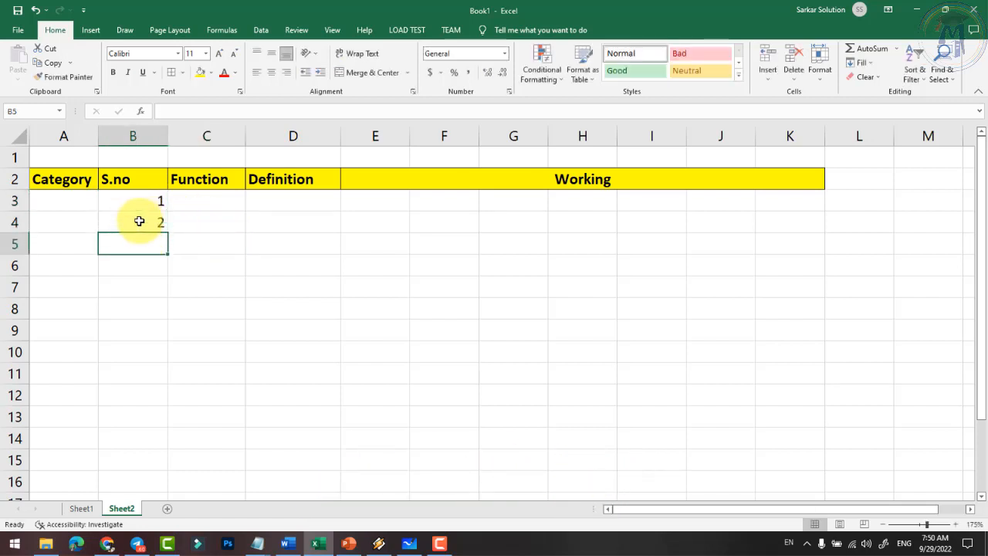
{"action": "type", "text": "3"}
{"action": "key", "text": "Return"}
{"action": "type", "text": "4"}
{"action": "key", "text": "Return"}
{"action": "type", "text": "5"}
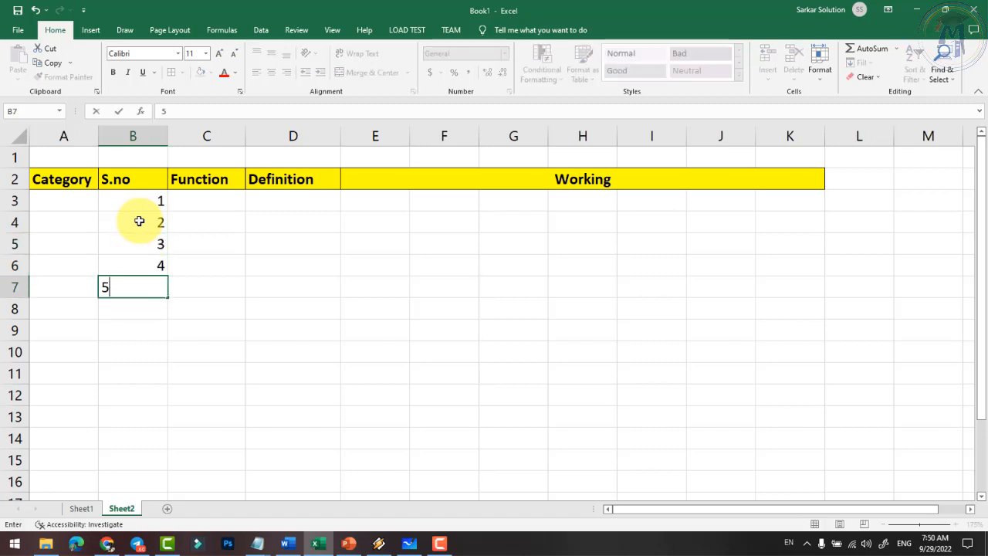
{"action": "key", "text": "Return"}
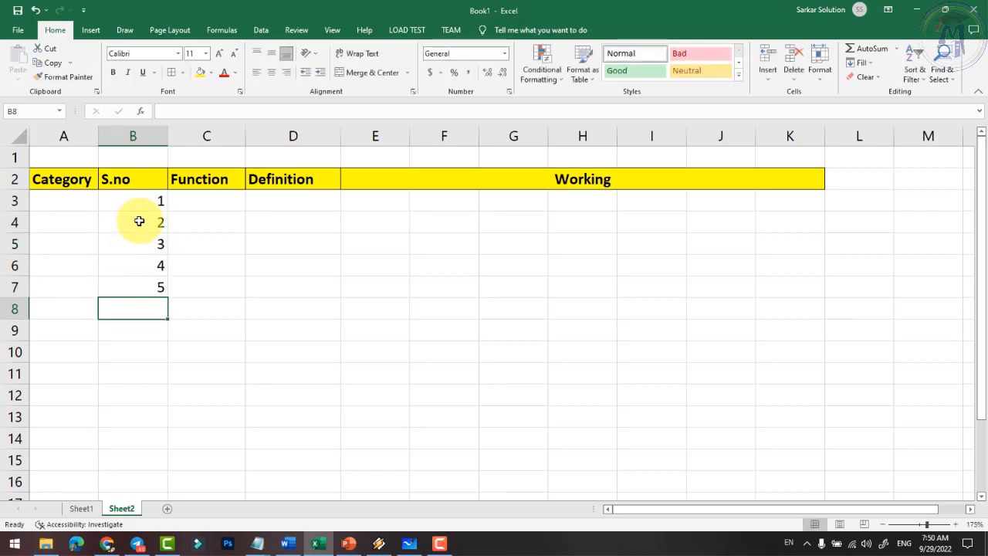
{"action": "left_click", "coordinate": [255, 308]}
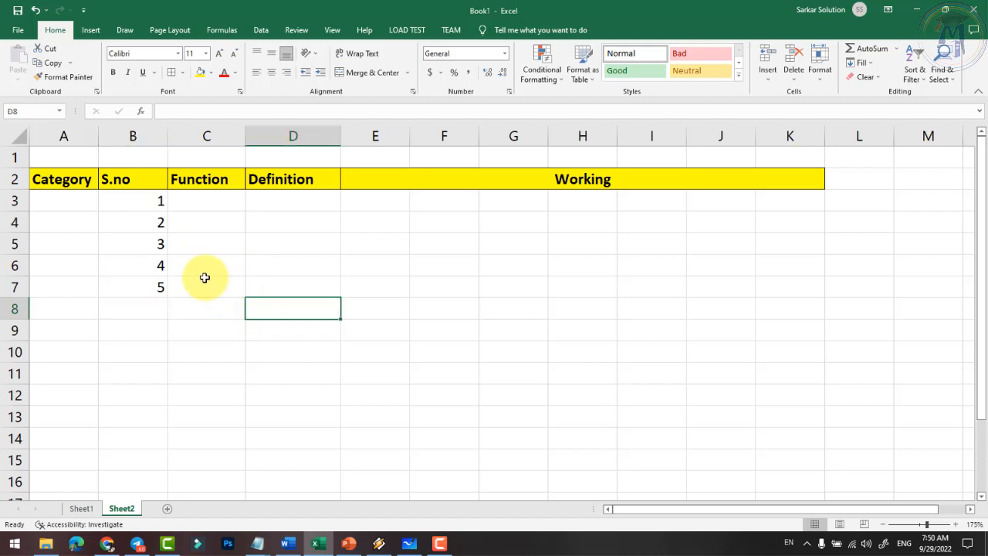
- Merge A3:A7 with the label 'Basic' and centre column A horizontally and vertically
{"action": "left_click_drag", "start_coordinate": [48, 207], "coordinate": [72, 282]}
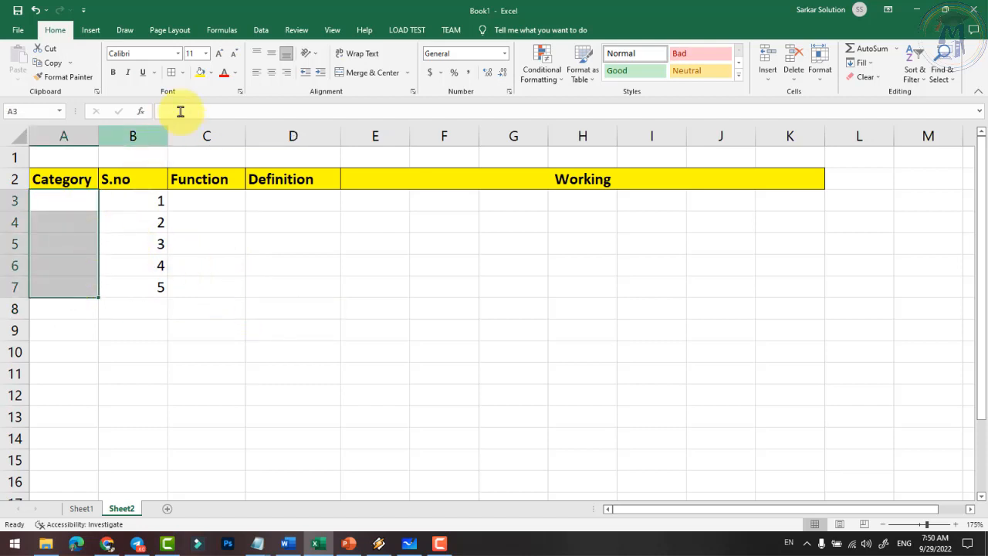
{"action": "left_click", "coordinate": [362, 72]}
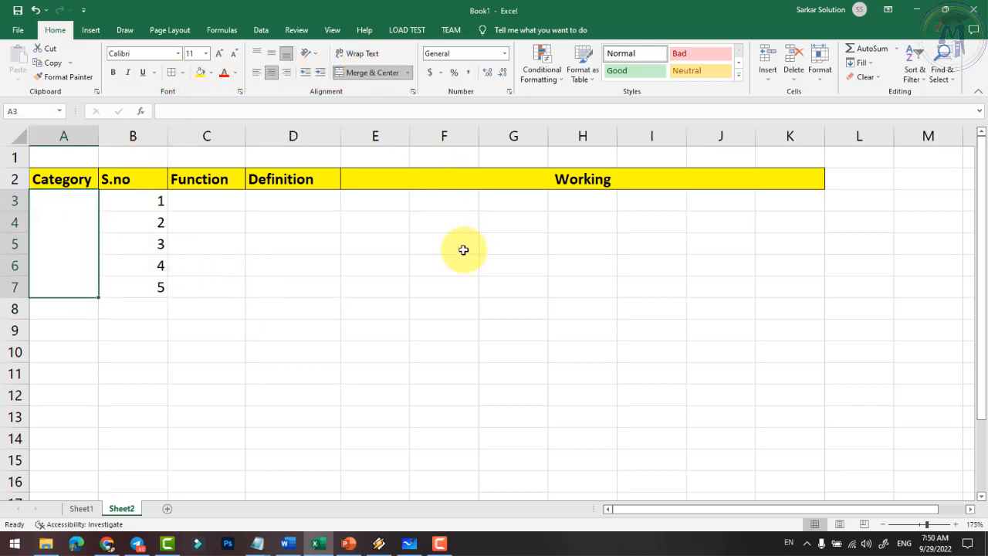
{"action": "type", "text": "Basic"}
{"action": "key", "text": "Return"}
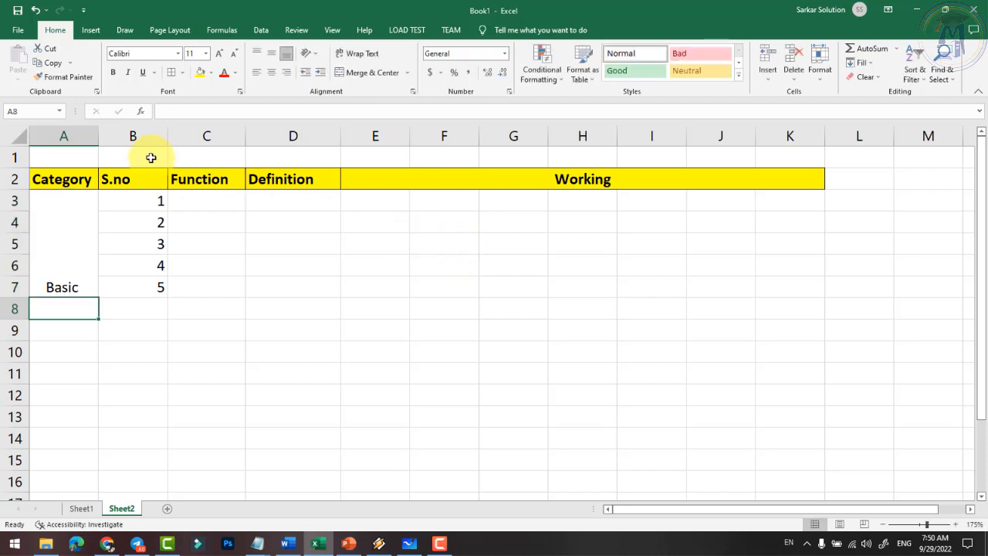
{"action": "left_click", "coordinate": [75, 136]}
{"action": "left_click", "coordinate": [272, 73]}
{"action": "left_click", "coordinate": [271, 54]}
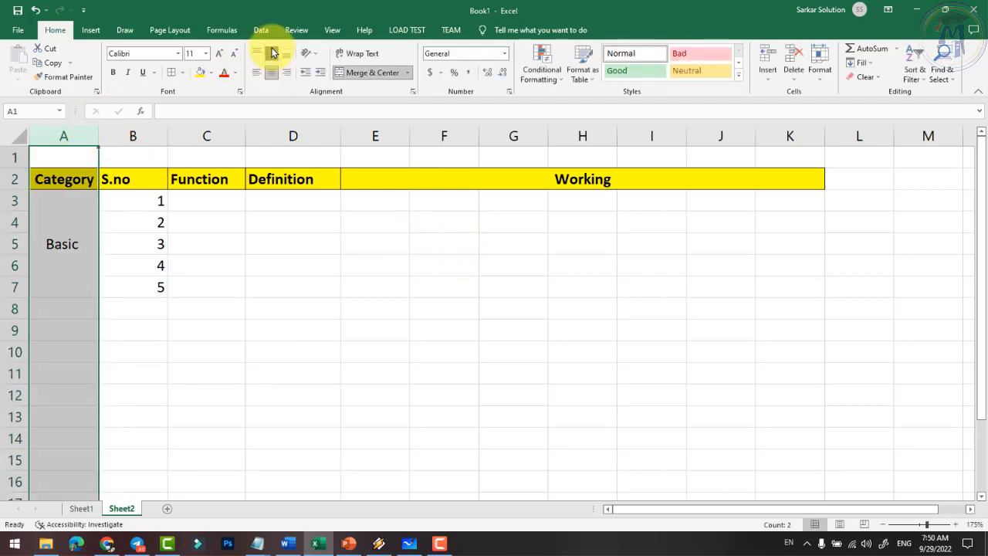
{"action": "left_click", "coordinate": [273, 247]}
{"action": "left_click", "coordinate": [154, 222]}
{"action": "scroll", "coordinate": [190, 202], "scroll_direction": "up", "scroll_amount": 3}
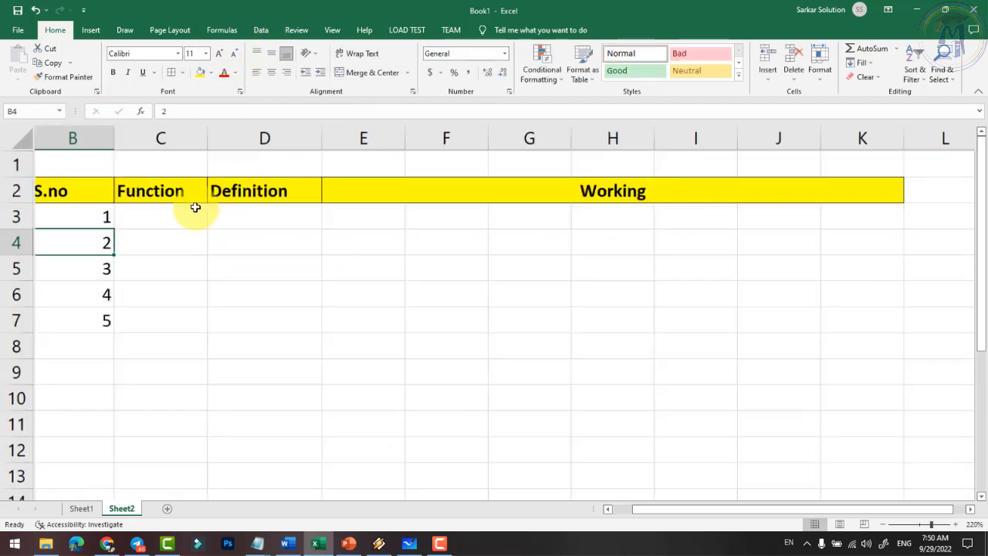
- Type Sum, Count, Average, Max and Min down C3:C7
{"action": "left_click", "coordinate": [179, 227]}
{"action": "type", "text": "S"}
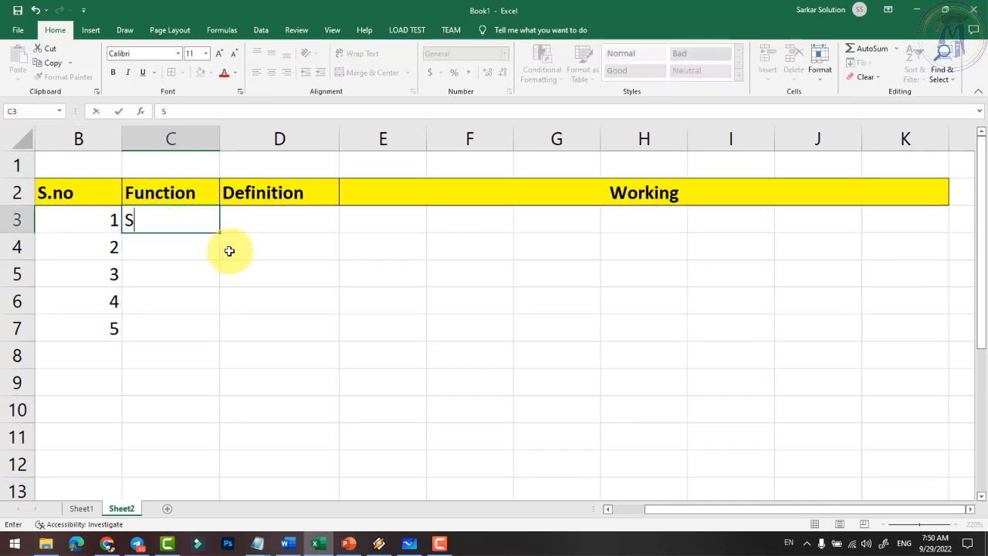
{"action": "type", "text": "um"}
{"action": "key", "text": "Return"}
{"action": "type", "text": "Co"}
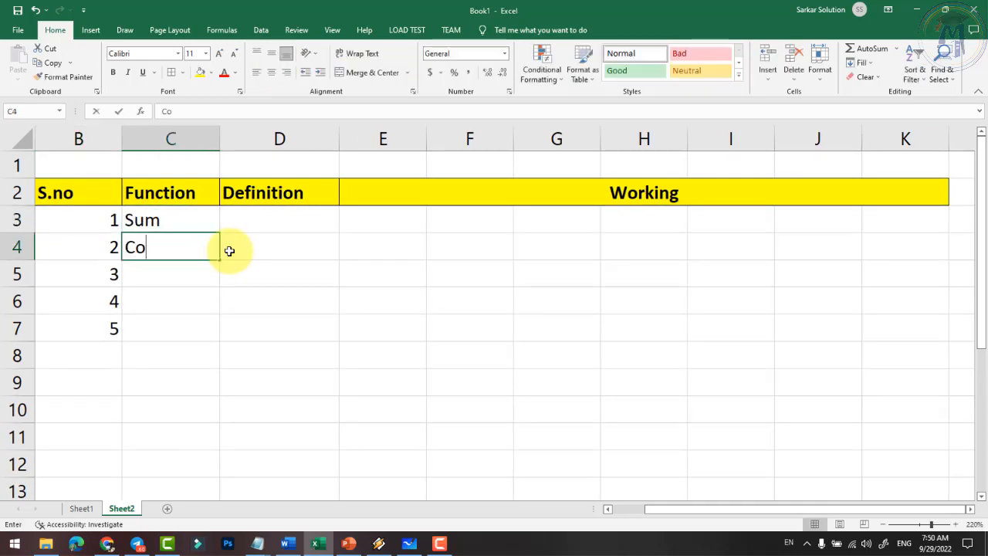
{"action": "type", "text": "unt"}
{"action": "key", "text": "Return"}
{"action": "type", "text": "Average"}
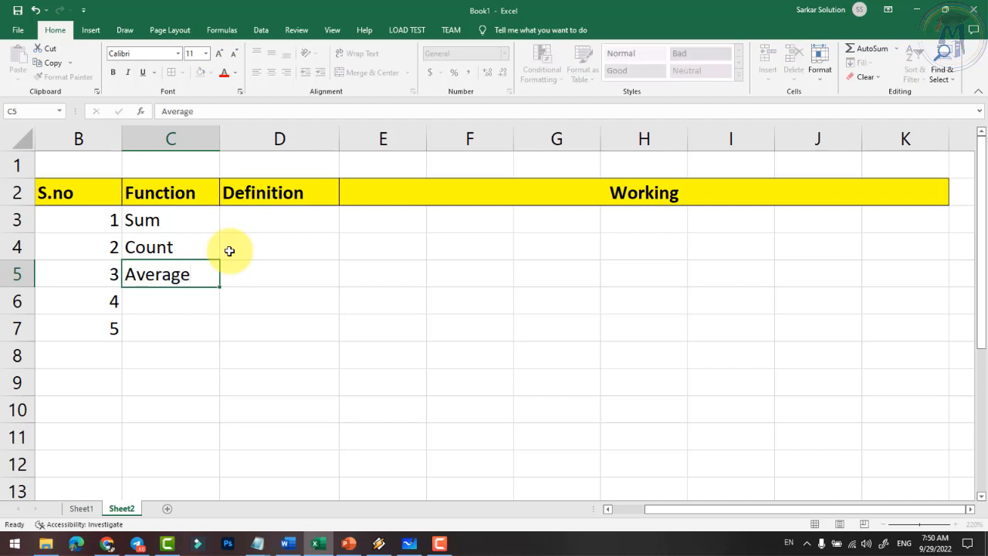
{"action": "key", "text": "Return"}
{"action": "type", "text": "M"}
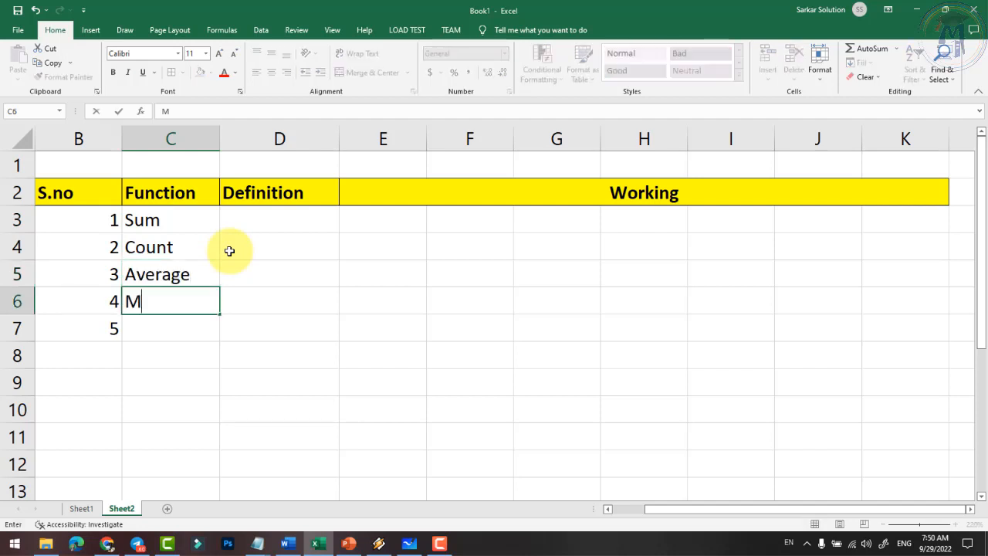
{"action": "type", "text": "ax"}
{"action": "key", "text": "Return"}
{"action": "type", "text": "Min"}
{"action": "key", "text": "Return"}
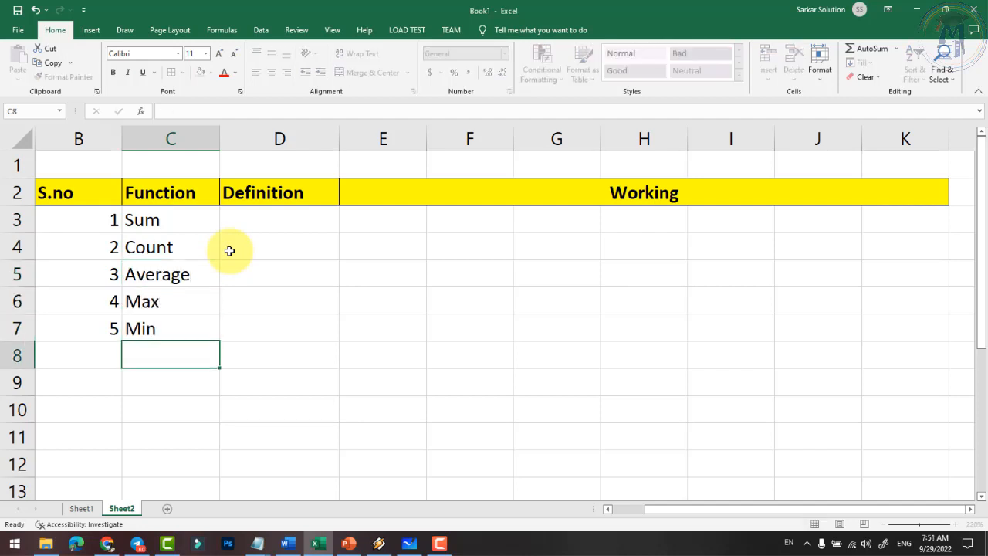
- Look over the AutoSum function list on the Formulas tab, then close it
{"action": "left_click", "coordinate": [221, 30]}
{"action": "left_click", "coordinate": [59, 79]}
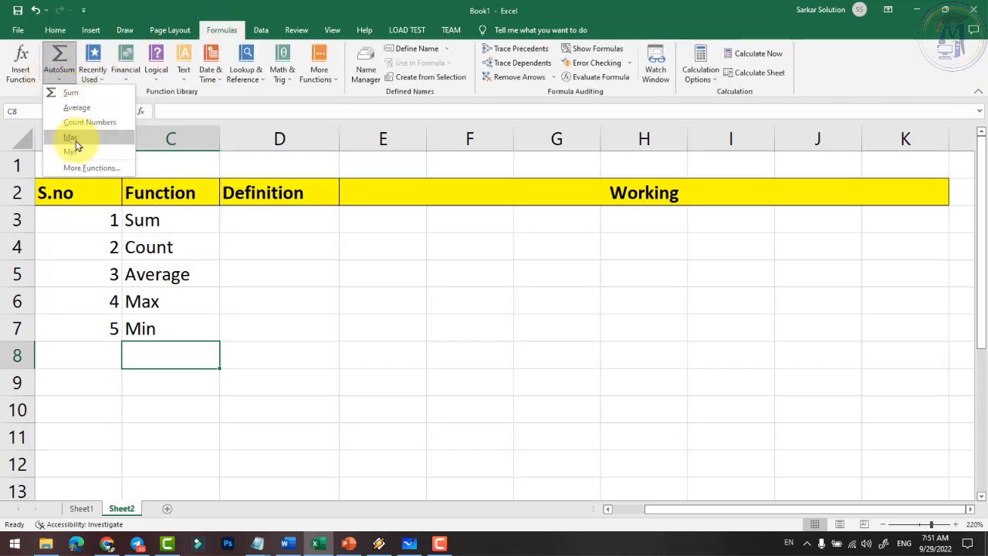
{"action": "left_click", "coordinate": [243, 324]}
{"action": "left_click", "coordinate": [190, 223]}
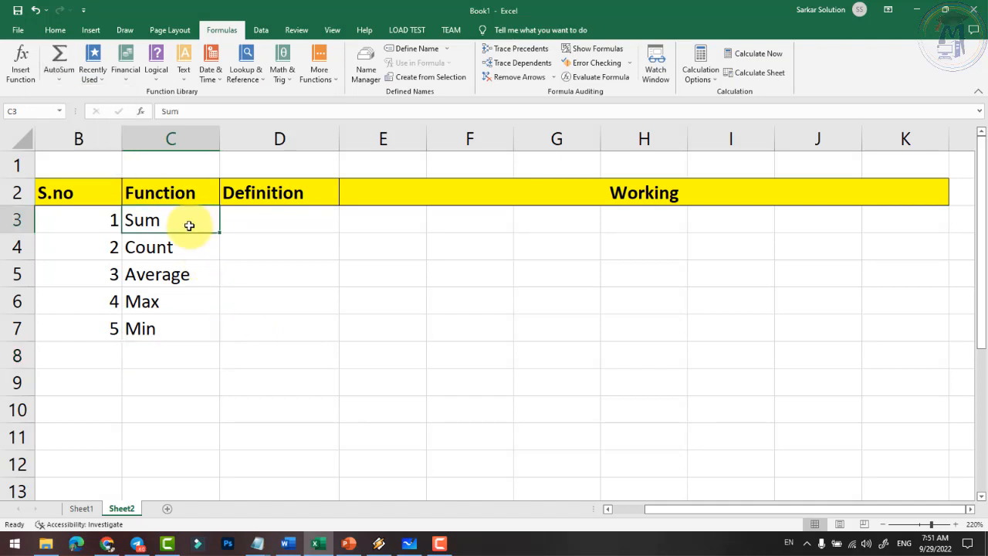
- Enter the definitions Total, Count, Average, Max and Min down D3:D7
{"action": "left_click", "coordinate": [261, 230]}
{"action": "type", "text": "Total"}
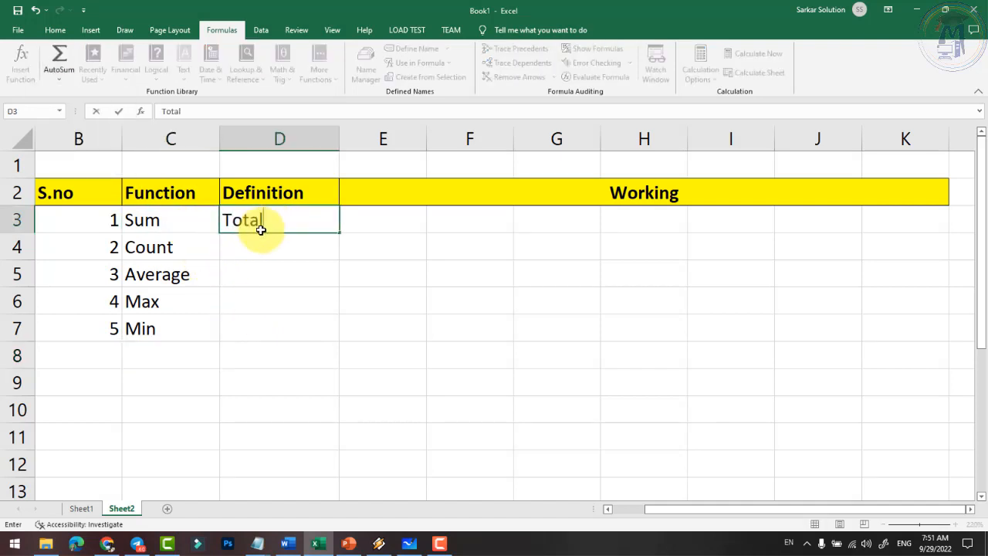
{"action": "key", "text": "Return"}
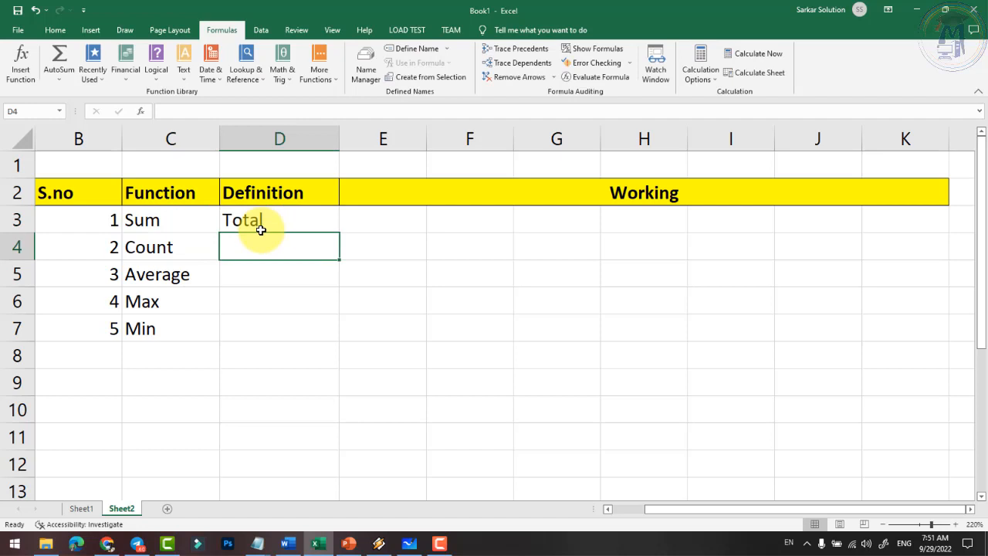
{"action": "type", "text": "Count"}
{"action": "key", "text": "Return"}
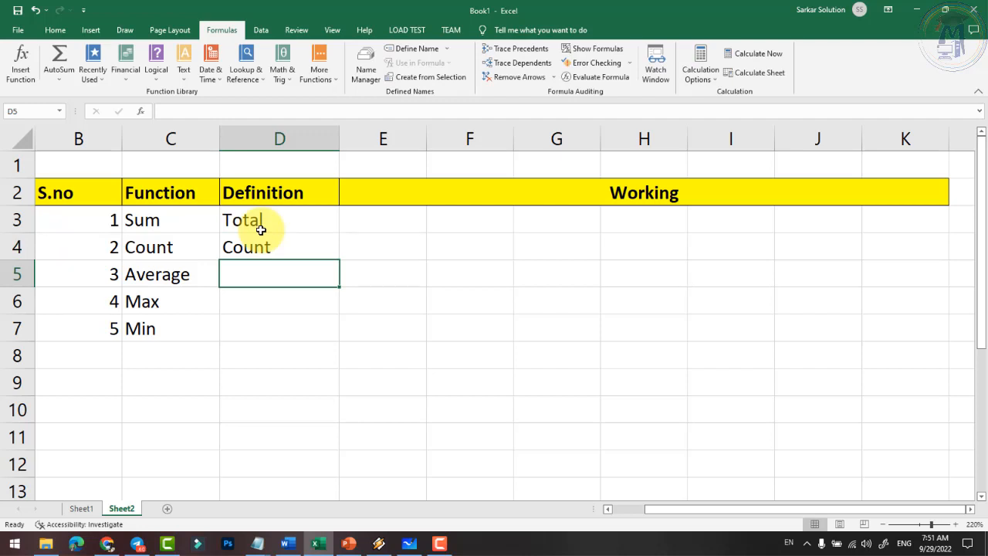
{"action": "type", "text": "Average"}
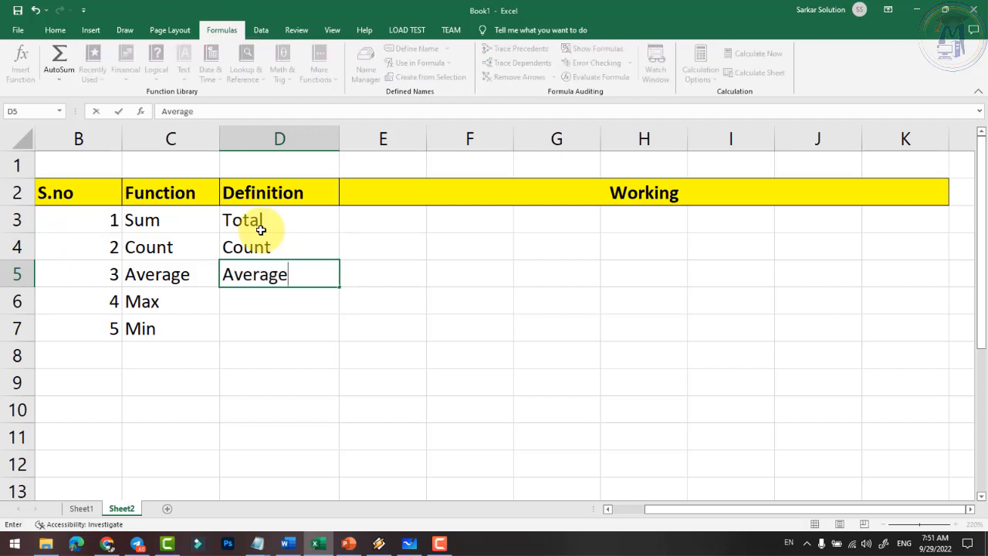
{"action": "key", "text": "Return"}
{"action": "type", "text": "Ma"}
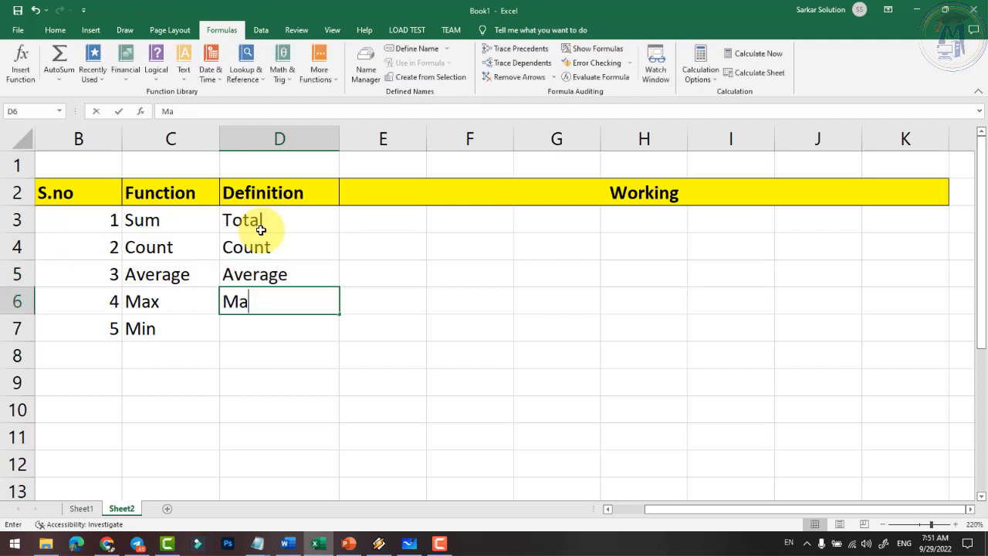
{"action": "type", "text": "x"}
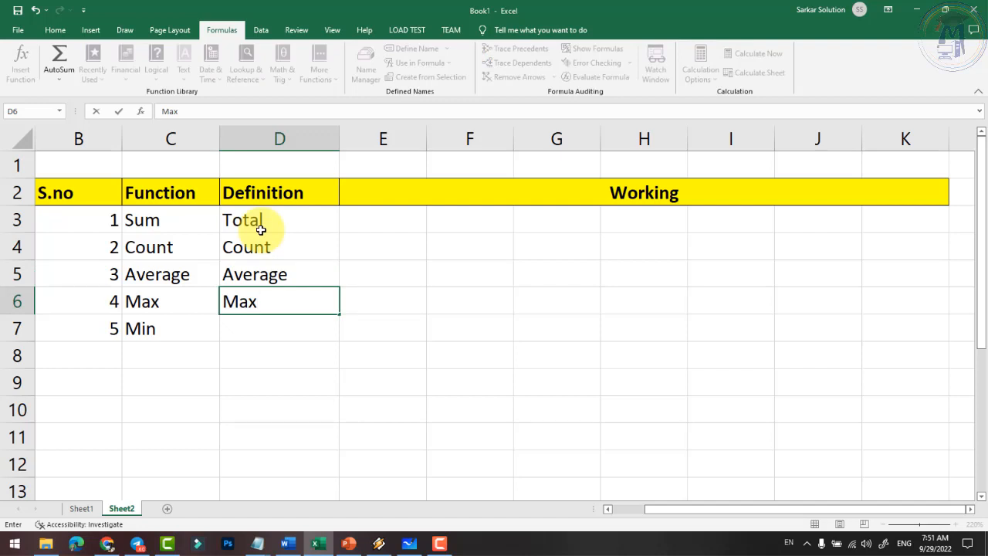
{"action": "key", "text": "Return"}
{"action": "type", "text": "M"}
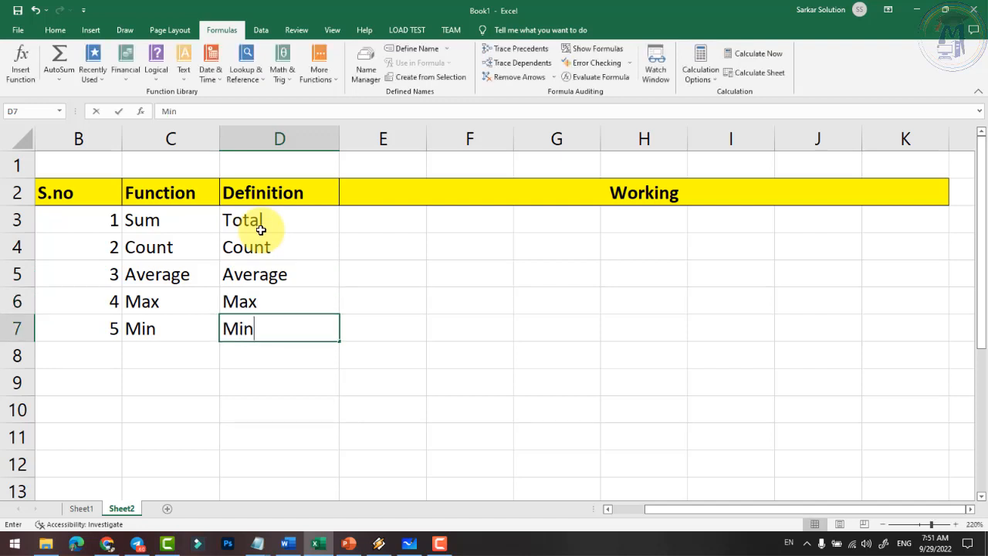
{"action": "type", "text": "in"}
{"action": "key", "text": "Up"}
{"action": "key", "text": "Up"}
{"action": "key", "text": "Up"}
{"action": "key", "text": "Up"}
{"action": "key", "text": "Right"}
{"action": "key", "text": "Left"}
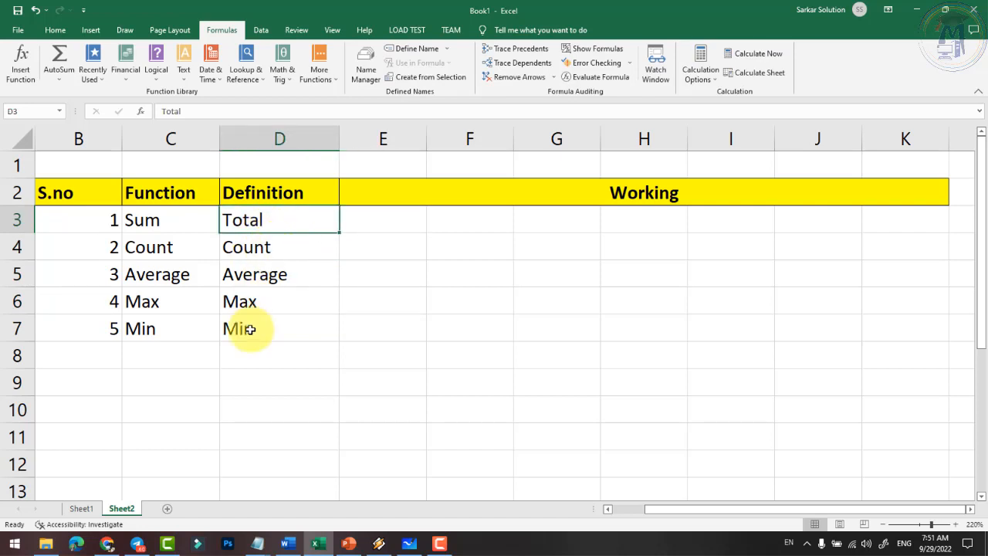
- Enter the samples 26, 25, 24, 26, 27 and 25 across E3:J3
{"action": "left_click", "coordinate": [390, 225]}
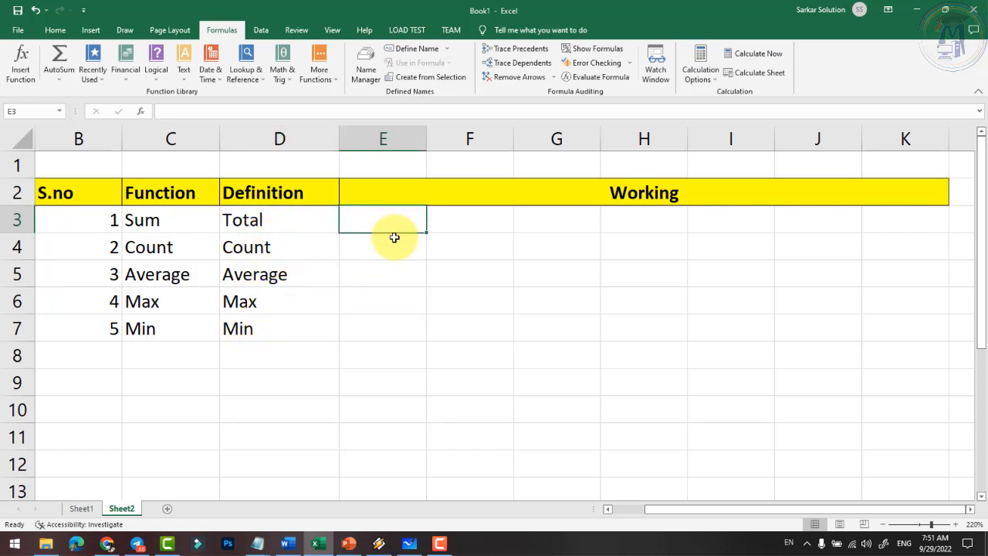
{"action": "type", "text": "26"}
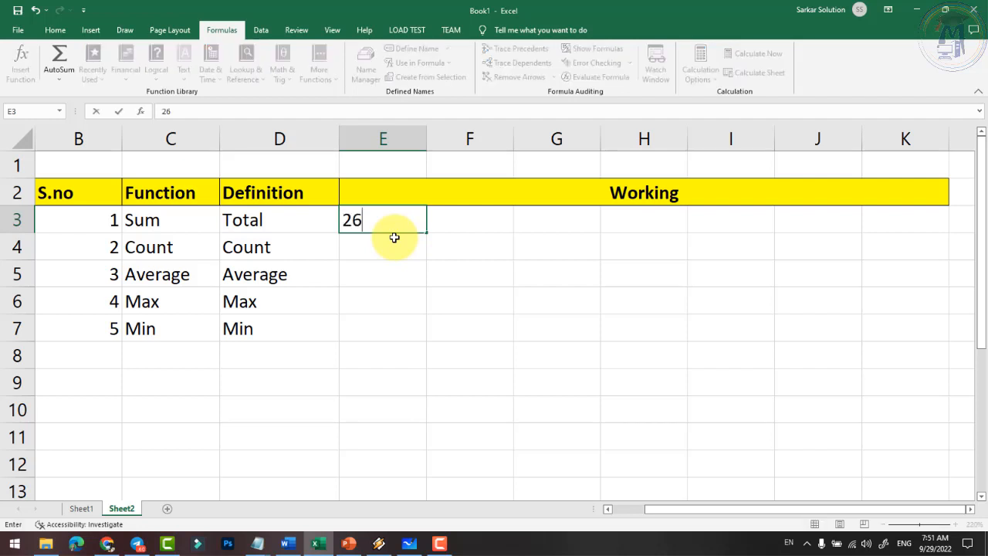
{"action": "key", "text": "Tab"}
{"action": "type", "text": "25"}
{"action": "key", "text": "Tab"}
{"action": "type", "text": "24"}
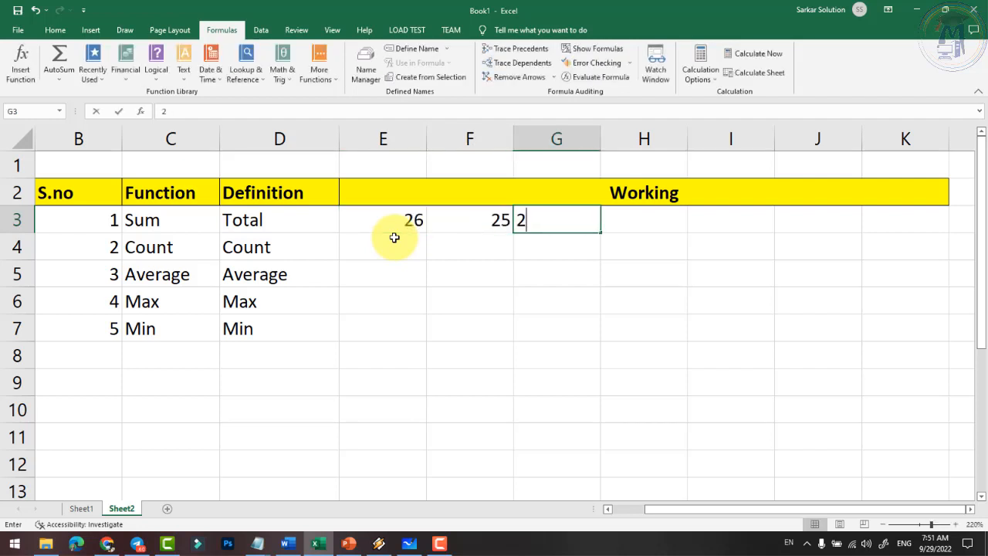
{"action": "key", "text": "Tab"}
{"action": "type", "text": "26"}
{"action": "key", "text": "Tab"}
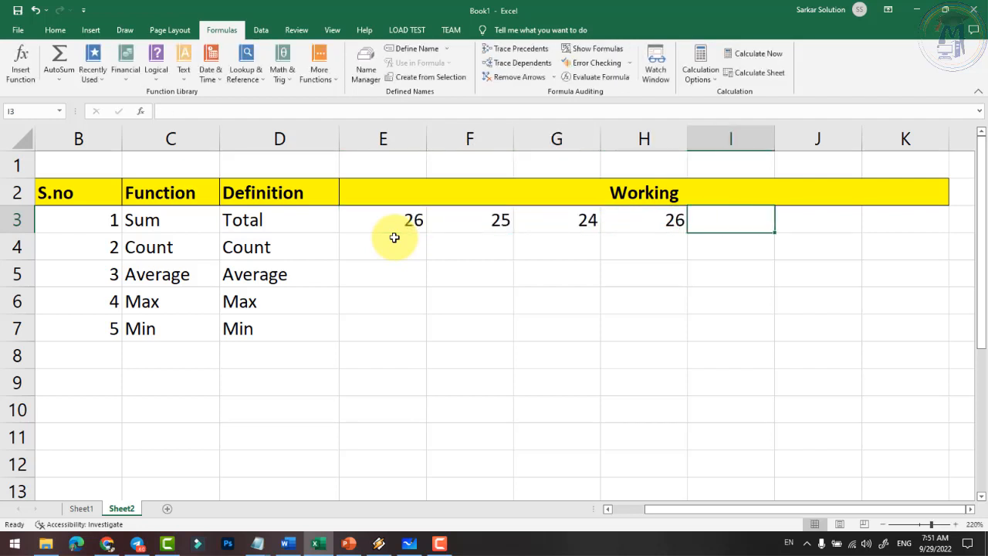
{"action": "type", "text": "27"}
{"action": "key", "text": "Tab"}
{"action": "type", "text": "25"}
{"action": "key", "text": "Tab"}
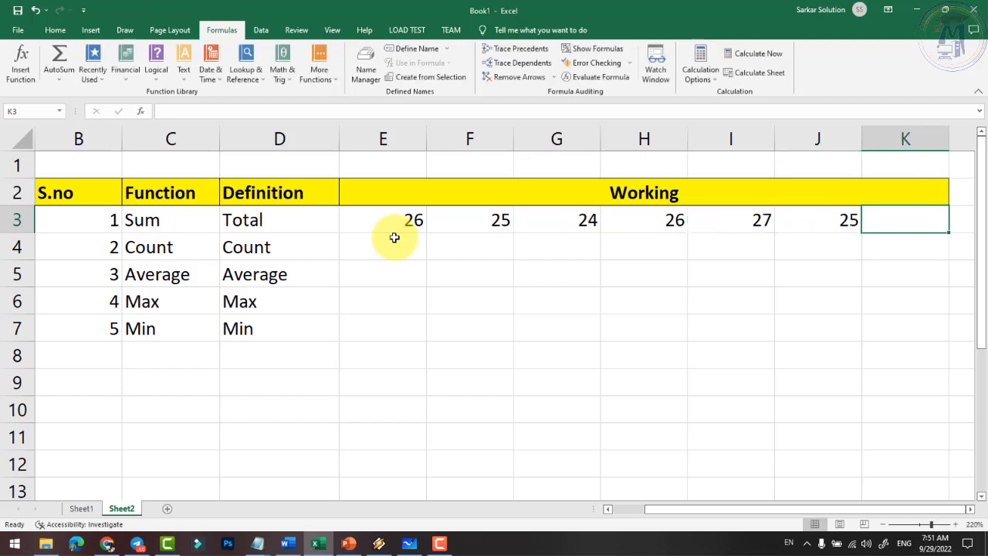
- Go through each sample in E3:J3, select all six, and pick K3 for the result
{"action": "left_click_drag", "start_coordinate": [408, 224], "coordinate": [460, 220]}
{"action": "left_click", "coordinate": [406, 222]}
{"action": "left_click", "coordinate": [466, 221]}
{"action": "left_click", "coordinate": [563, 218]}
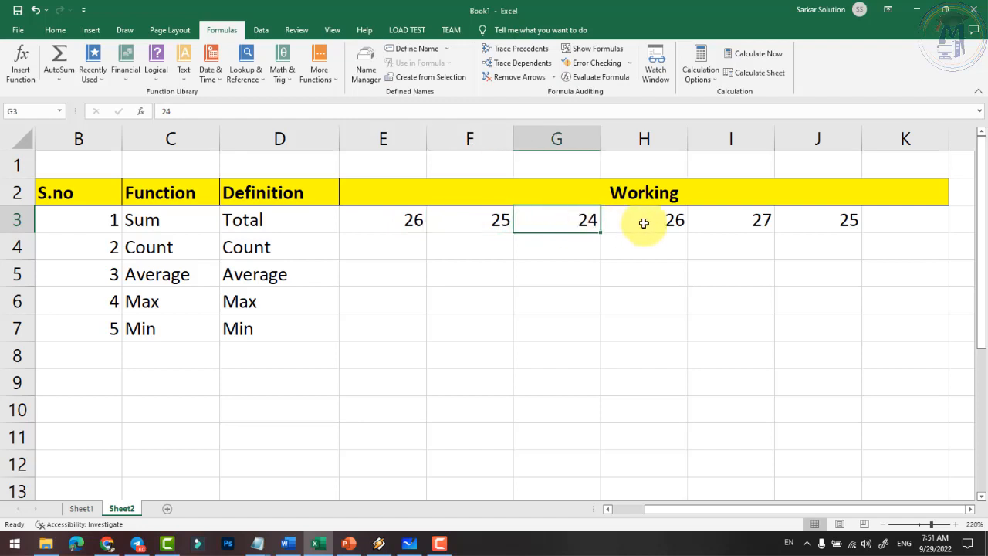
{"action": "left_click", "coordinate": [642, 218]}
{"action": "left_click", "coordinate": [736, 223]}
{"action": "left_click", "coordinate": [833, 223]}
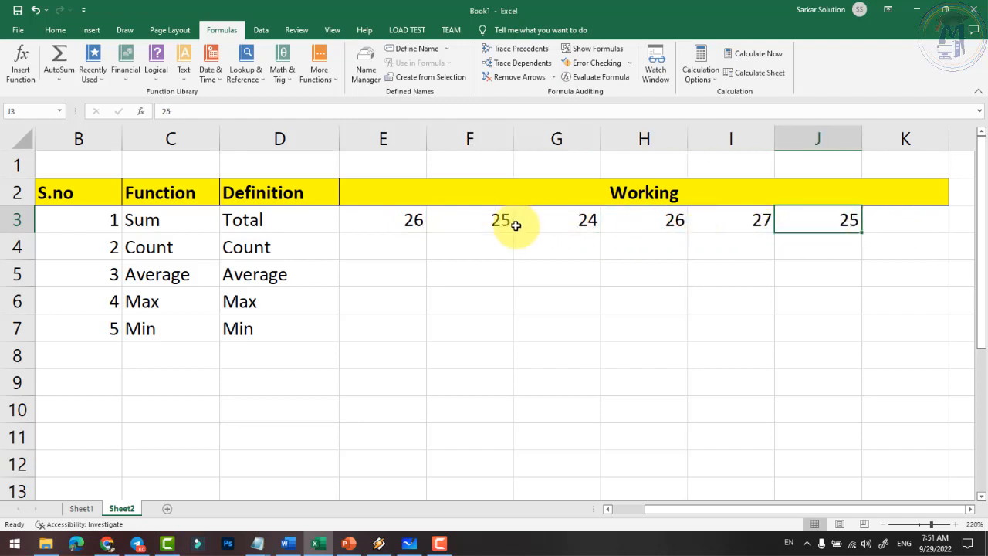
{"action": "left_click_drag", "start_coordinate": [393, 221], "coordinate": [820, 225]}
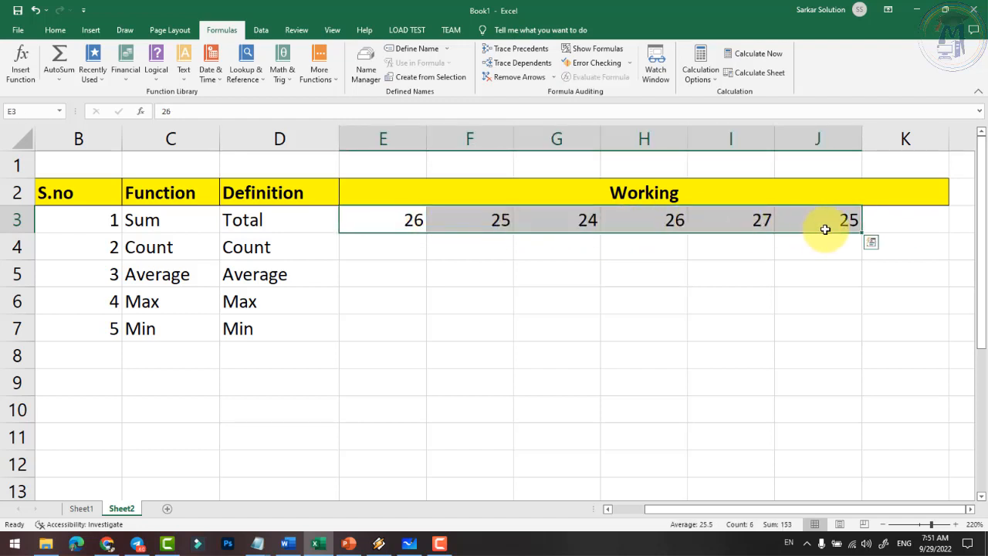
{"action": "left_click", "coordinate": [902, 221]}
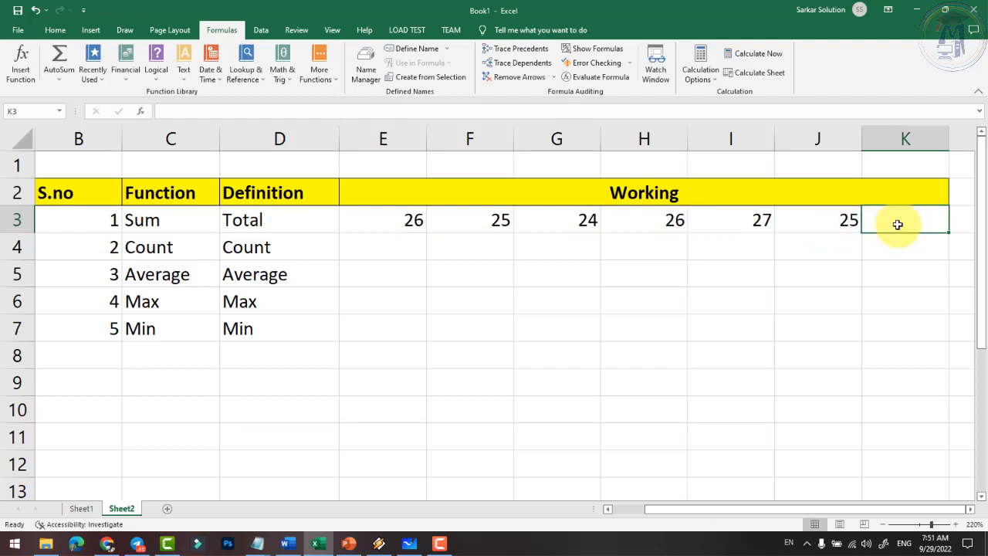
- Enter =SUM(E3:J3) in K3 to total the six samples
{"action": "type", "text": "=sum"}
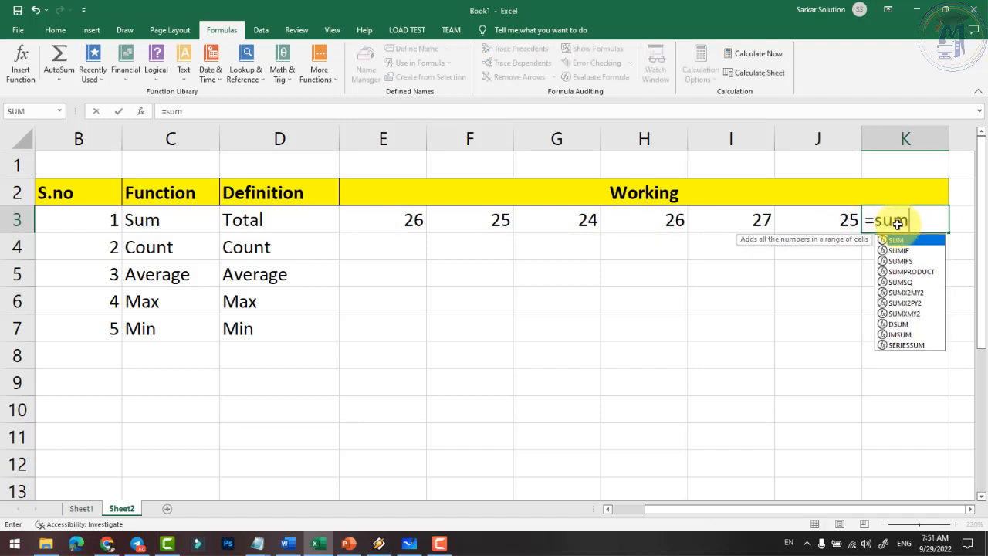
{"action": "left_click", "coordinate": [970, 510]}
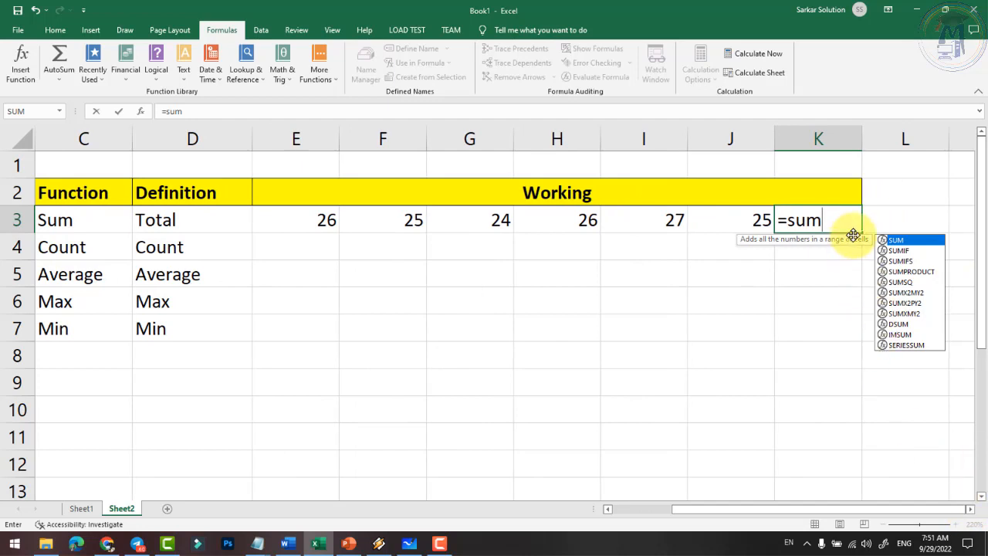
{"action": "type", "text": "("}
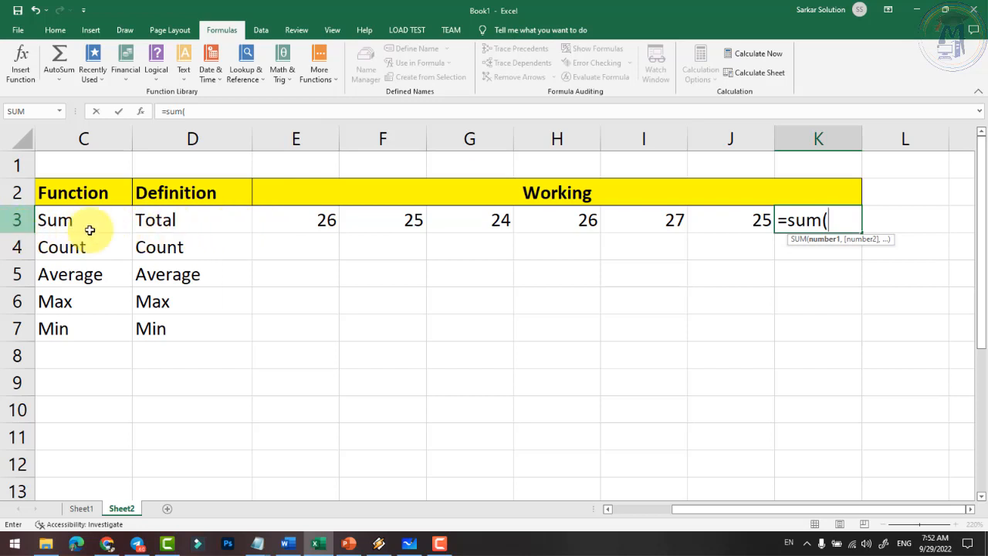
{"action": "type", "text": "e3"}
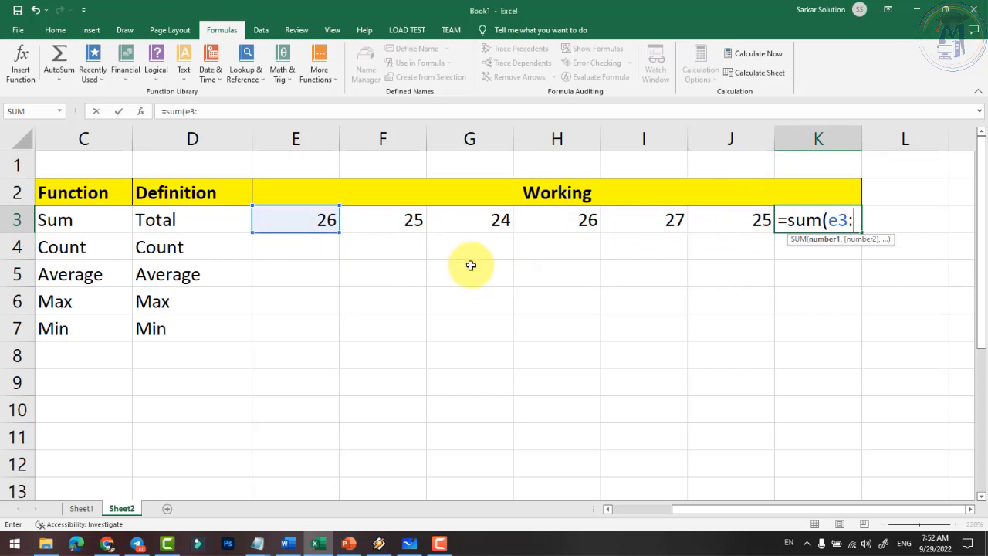
{"action": "type", "text": ":j3"}
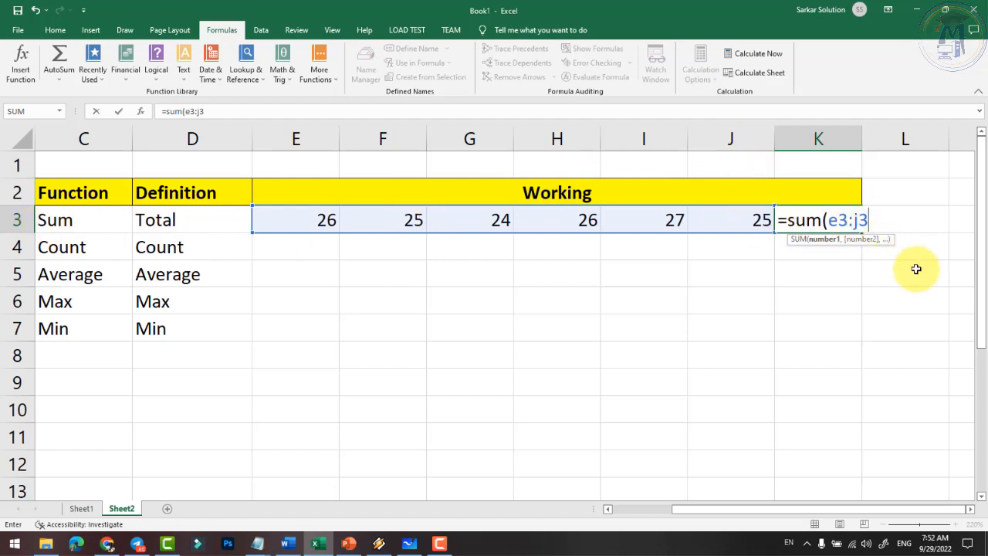
{"action": "type", "text": ")"}
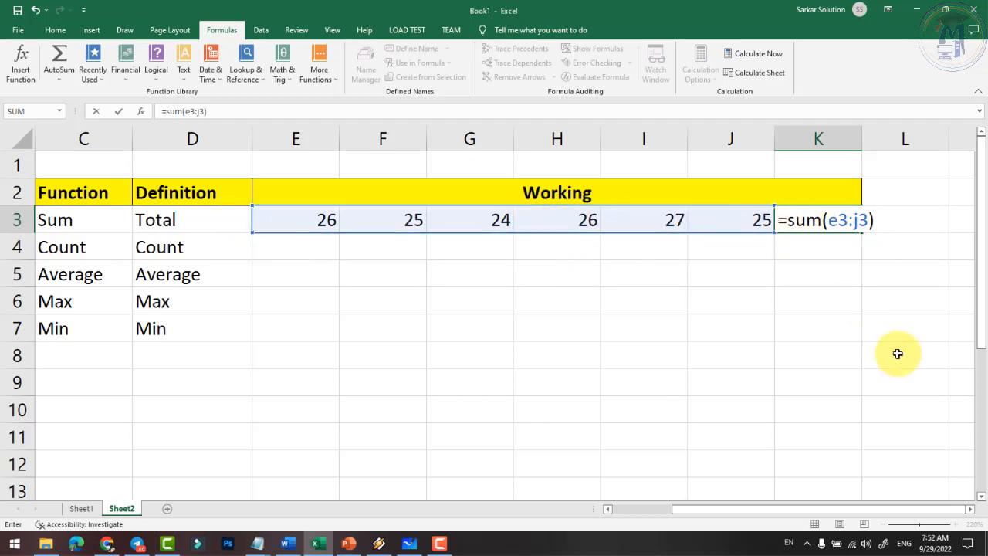
{"action": "key", "text": "Return"}
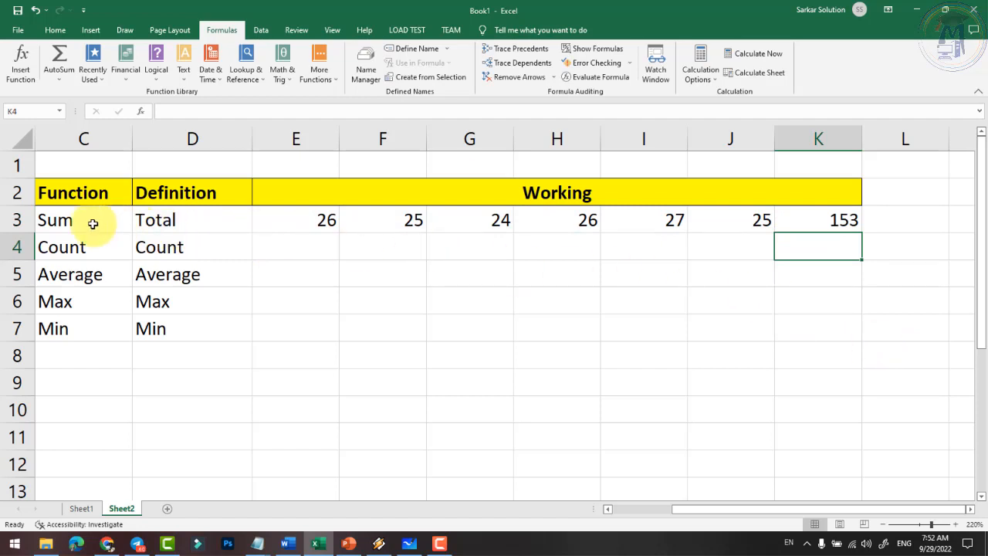
- Review the K3 SUM formula against row 3's numbers and keep it unchanged
{"action": "left_click", "coordinate": [92, 223]}
{"action": "left_click_drag", "start_coordinate": [320, 222], "coordinate": [761, 220]}
{"action": "left_click", "coordinate": [833, 221]}
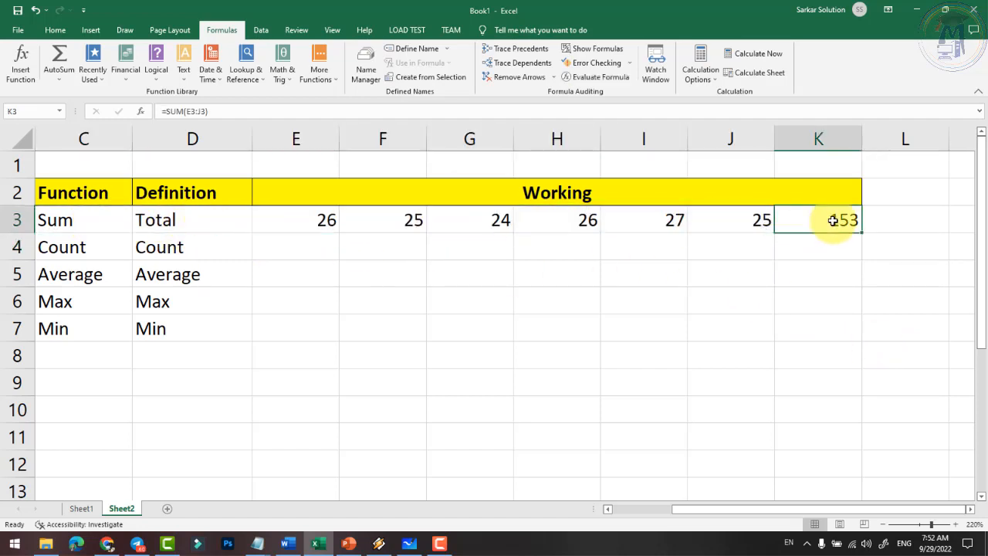
{"action": "double_click", "coordinate": [825, 221]}
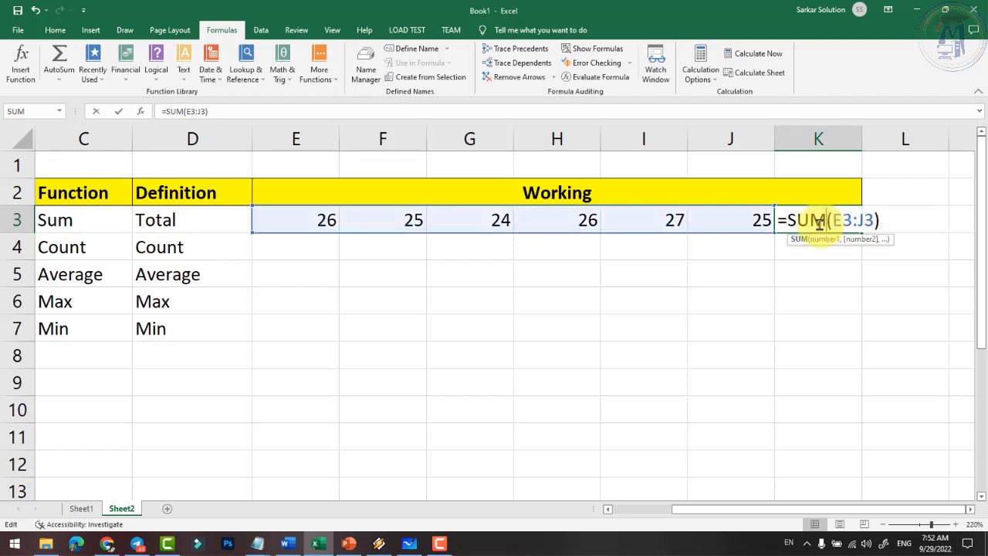
{"action": "left_click_drag", "start_coordinate": [789, 222], "coordinate": [826, 221]}
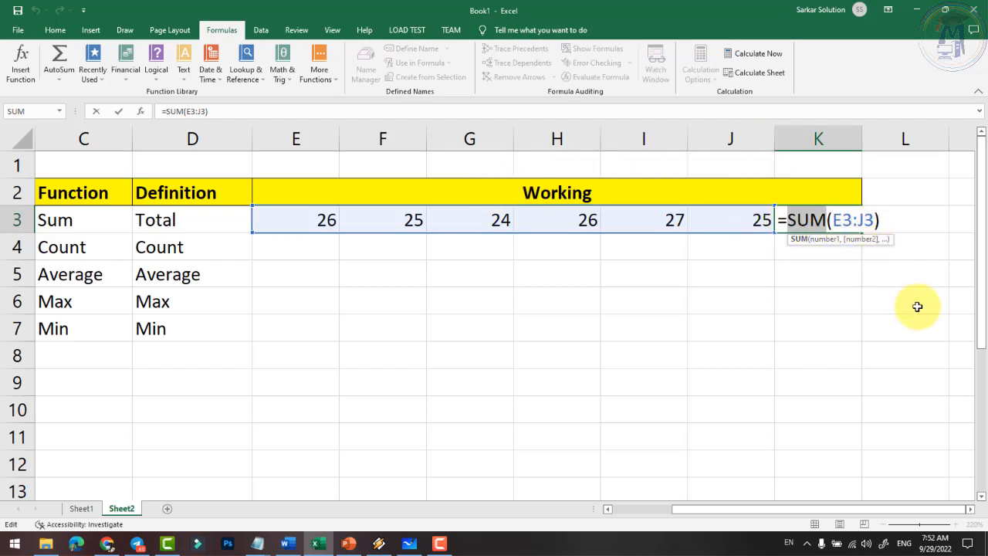
{"action": "key", "text": "Return"}
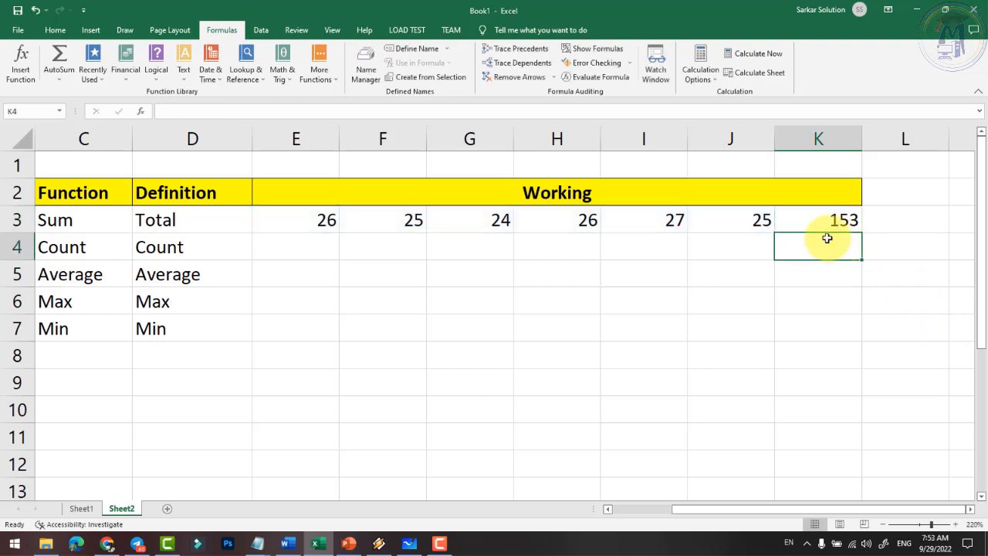
- Copy the six numbers 26, 25, 24, 26, 27, 25 from E3:J3 into rows 4 through 7
{"action": "left_click", "coordinate": [333, 246]}
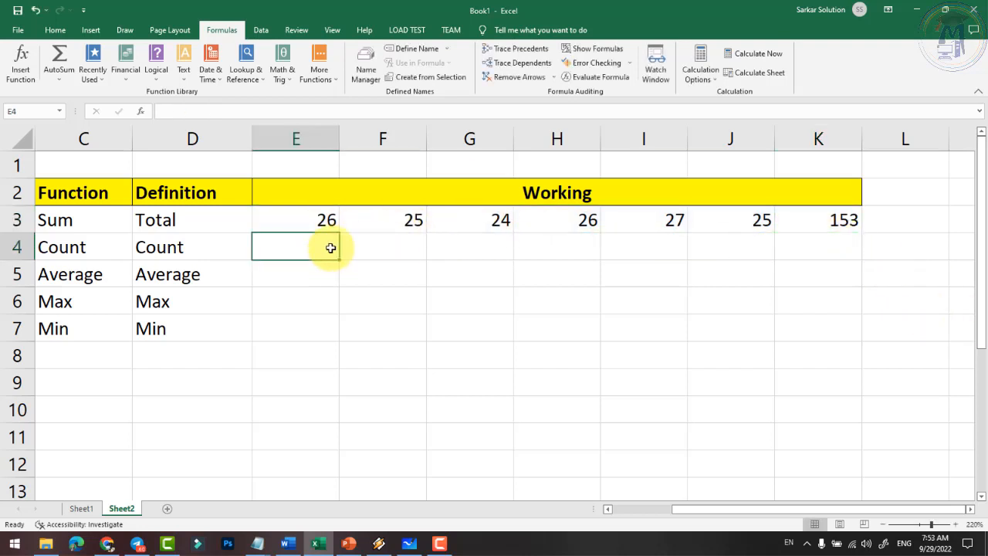
{"action": "left_click_drag", "start_coordinate": [329, 217], "coordinate": [668, 220]}
{"action": "key", "text": "ctrl+c"}
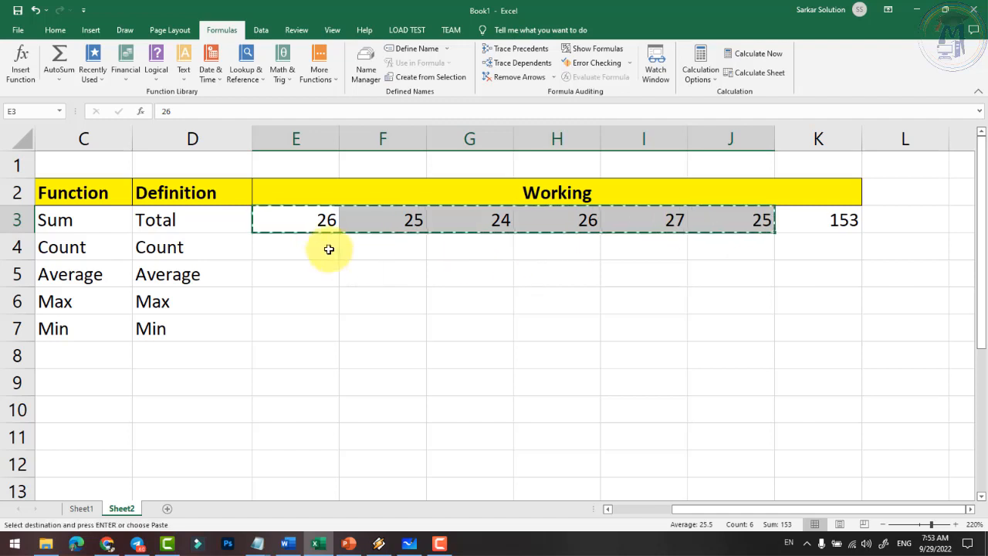
{"action": "left_click", "coordinate": [327, 245]}
{"action": "key", "text": "ctrl+v"}
{"action": "left_click", "coordinate": [310, 280]}
{"action": "key", "text": "ctrl+v"}
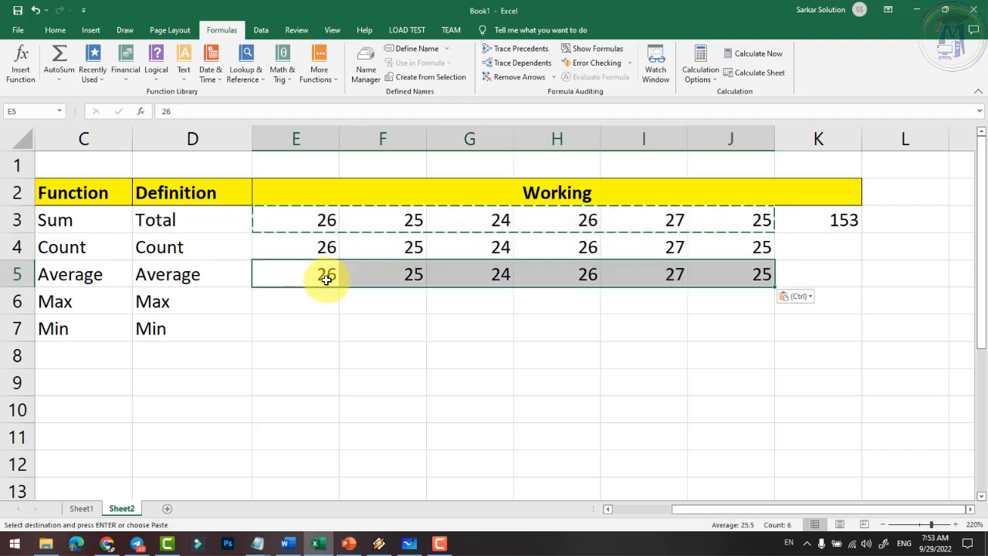
{"action": "left_click", "coordinate": [317, 304]}
{"action": "key", "text": "ctrl+v"}
{"action": "left_click", "coordinate": [316, 330]}
{"action": "key", "text": "ctrl+v"}
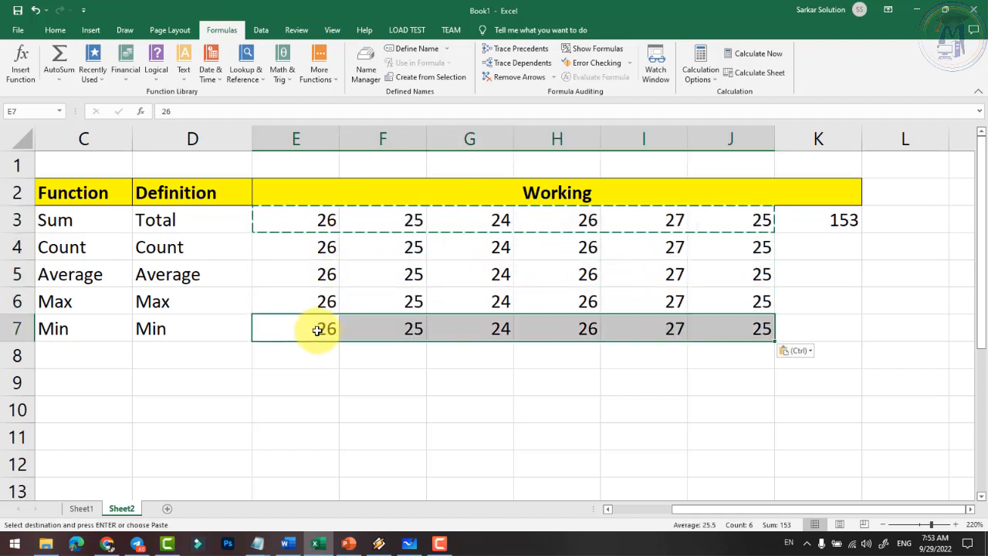
- Clear the copy marquee and review the pasted rows, ending on cell K4
{"action": "double_click", "coordinate": [756, 300]}
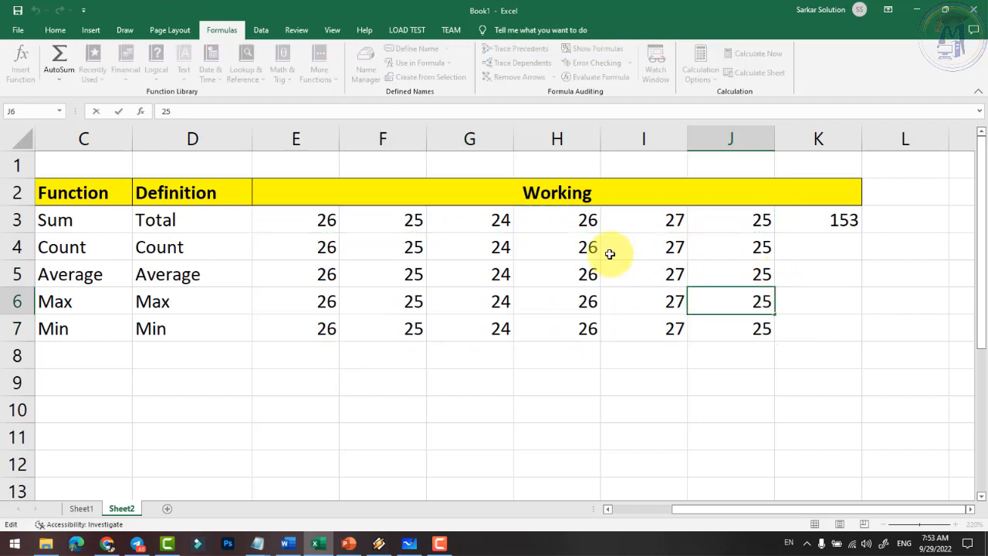
{"action": "left_click", "coordinate": [324, 246]}
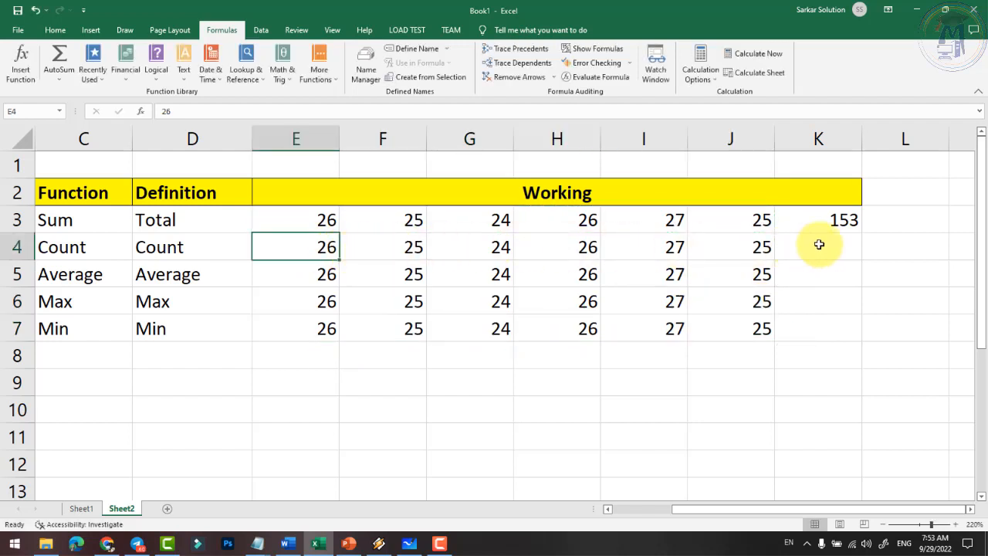
{"action": "key", "text": "Up"}
{"action": "left_click_drag", "start_coordinate": [375, 224], "coordinate": [757, 224]}
{"action": "left_click", "coordinate": [322, 248]}
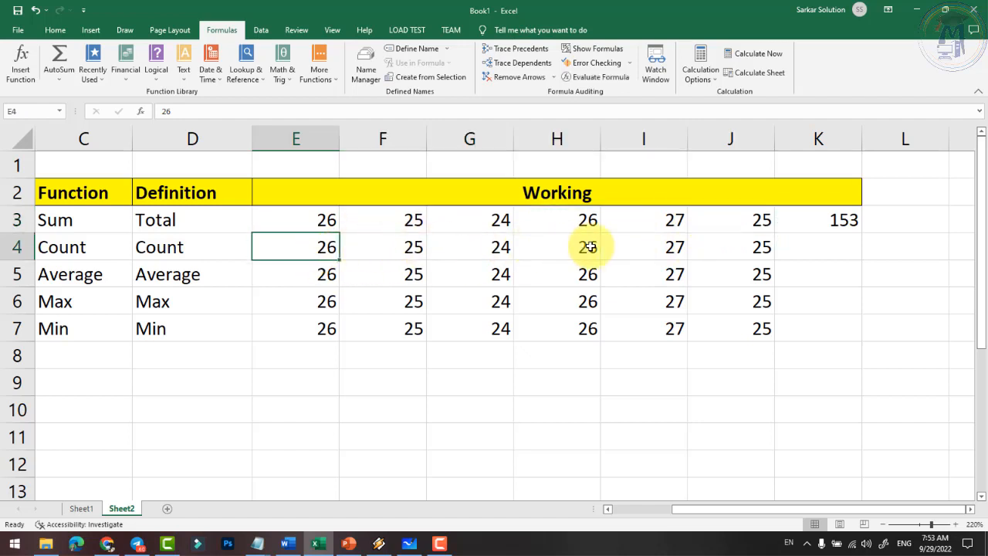
{"action": "left_click", "coordinate": [825, 253]}
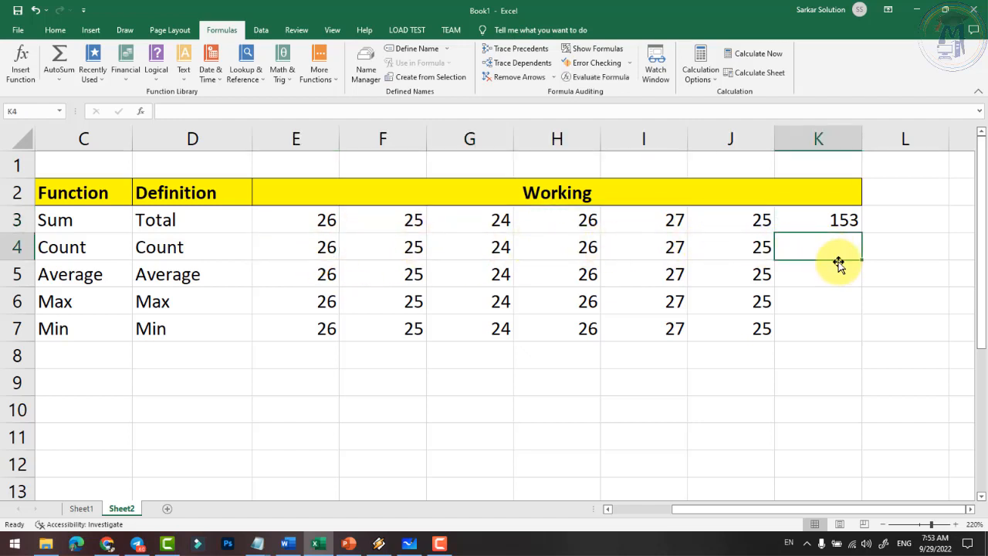
- Enter =COUNT(E4:J4) in K4, returning 6, and compare it with K3's formula
{"action": "type", "text": "=count"}
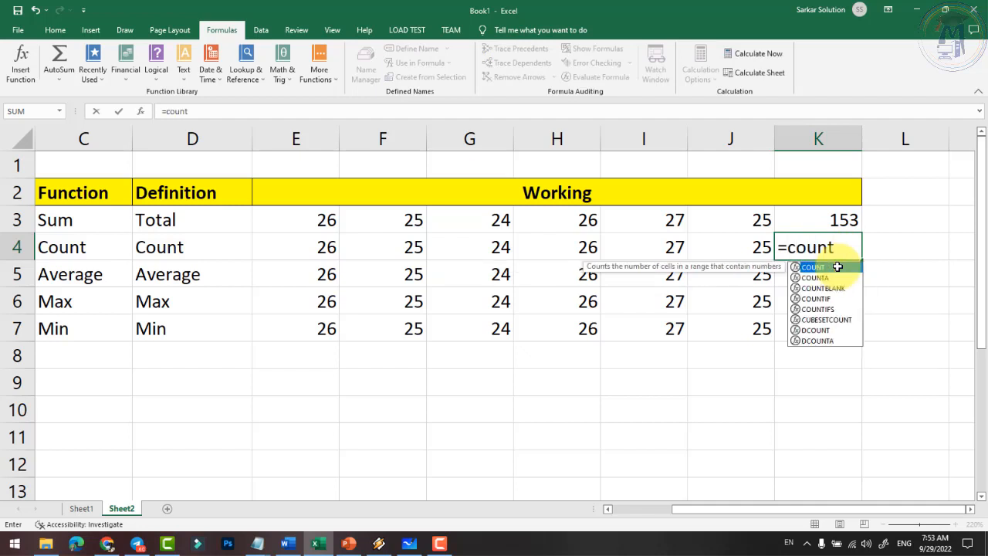
{"action": "type", "text": "("}
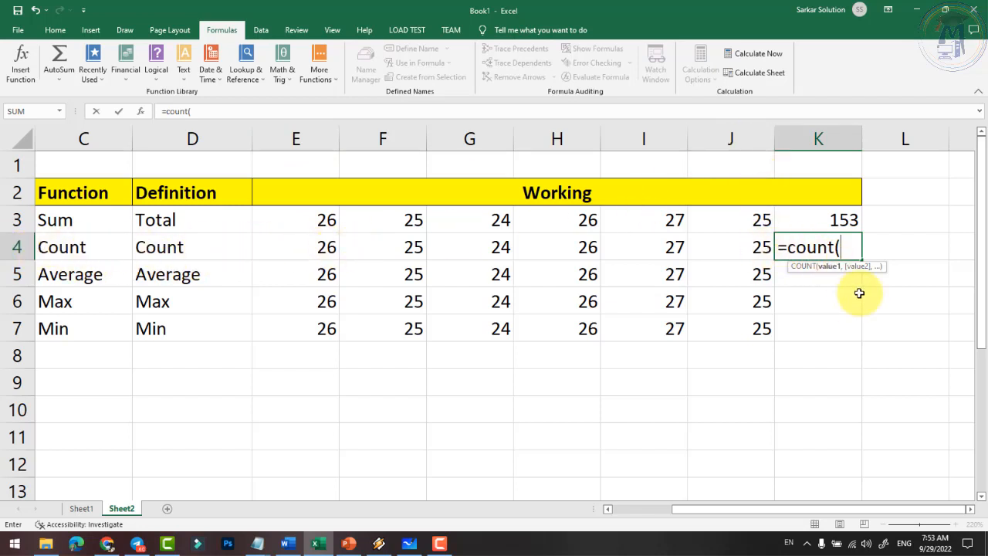
{"action": "type", "text": "e4"}
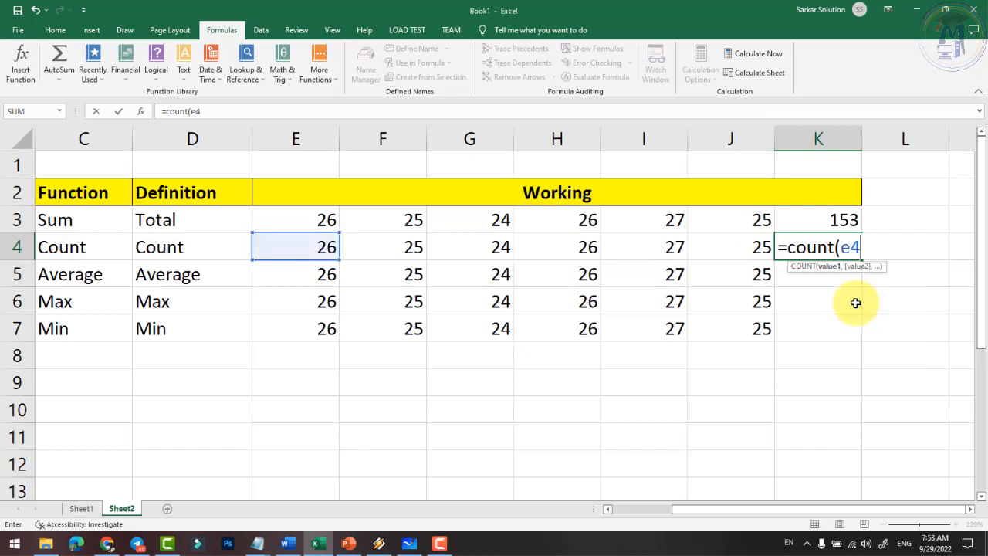
{"action": "type", "text": ":j4"}
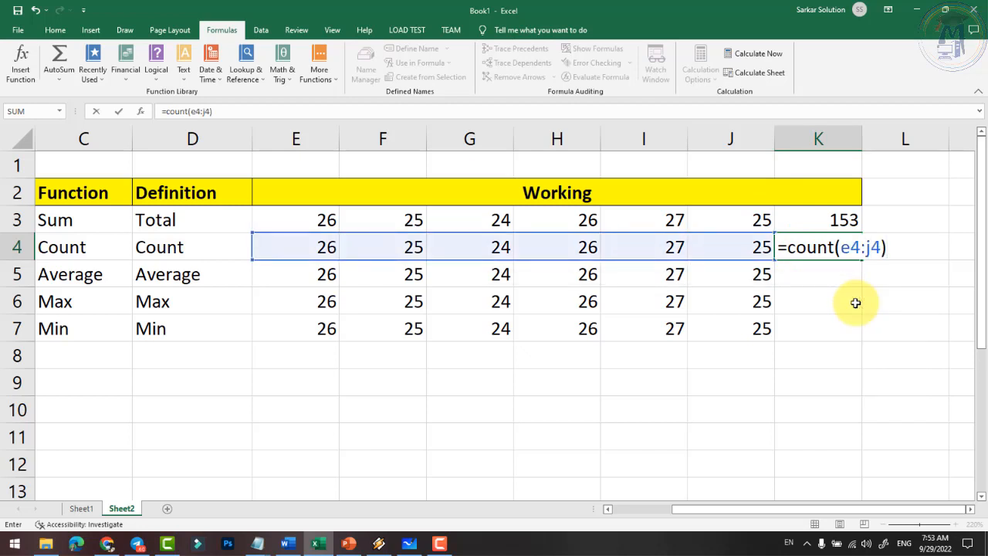
{"action": "type", "text": ")"}
{"action": "key", "text": "Return"}
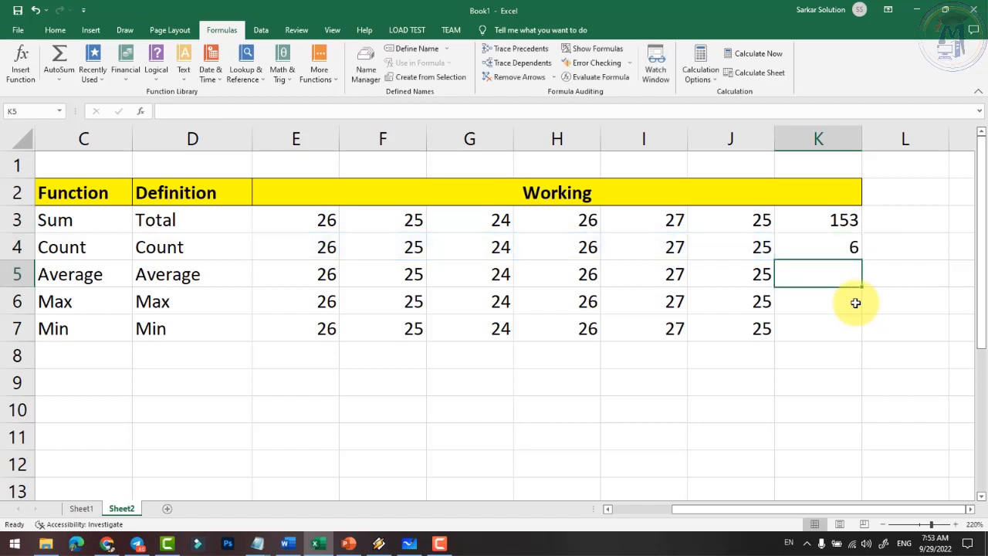
{"action": "left_click", "coordinate": [840, 246]}
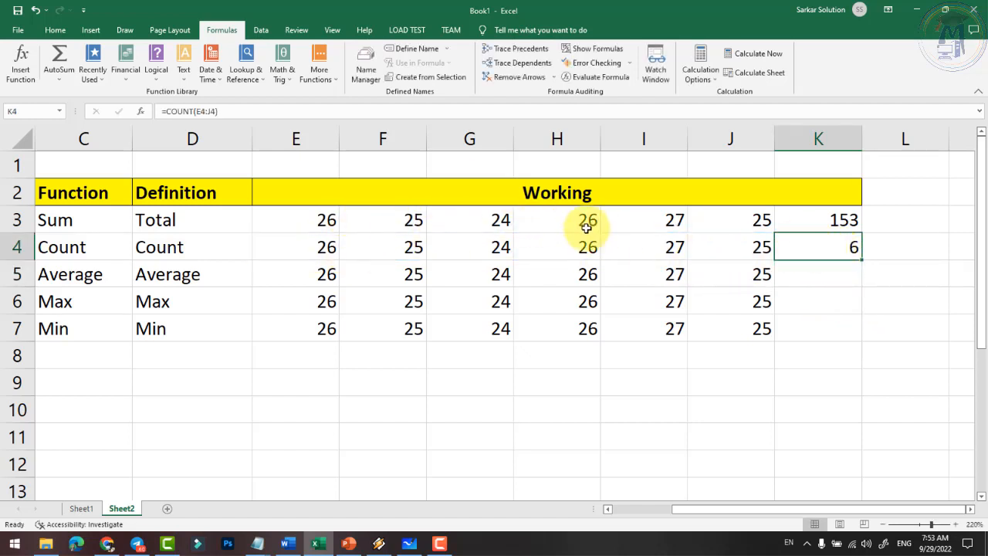
{"action": "left_click", "coordinate": [872, 220]}
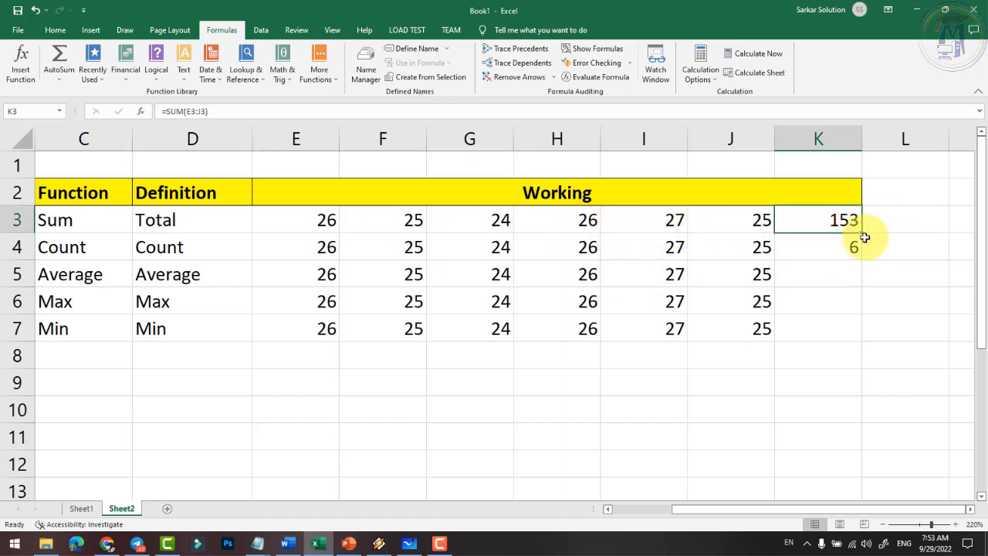
{"action": "left_click", "coordinate": [841, 244]}
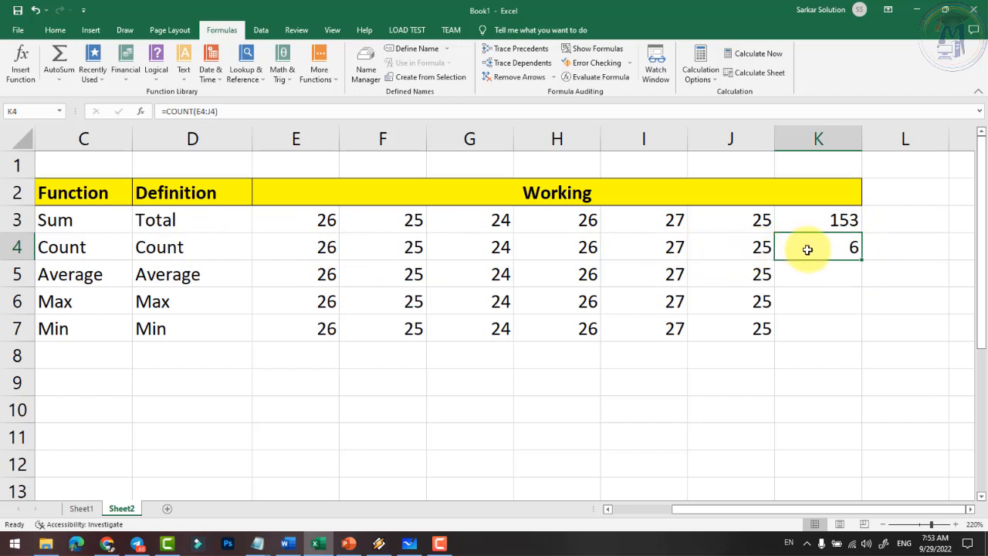
{"action": "left_click", "coordinate": [306, 276]}
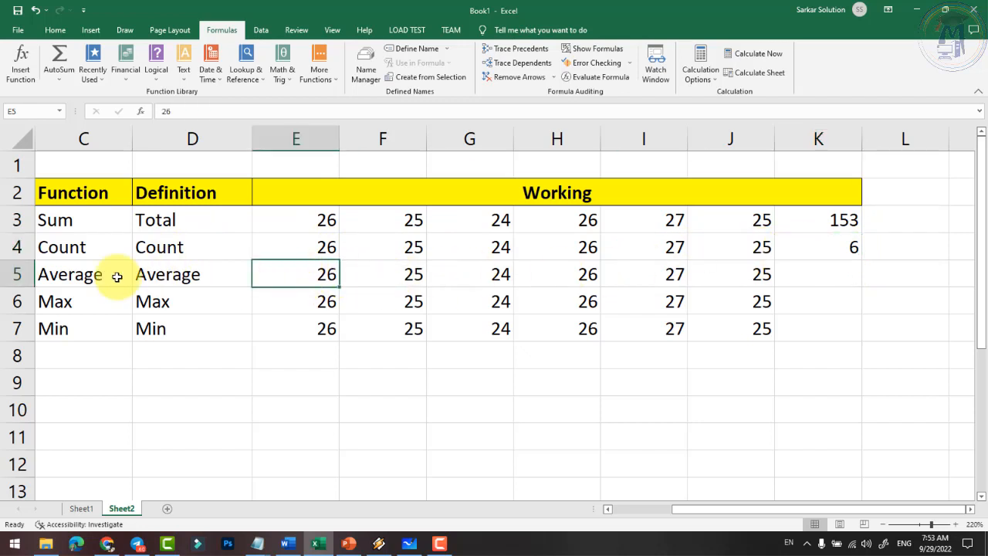
- Enter =AVERAGE(E5:J5) in K5 so it returns 25.5
{"action": "left_click", "coordinate": [806, 284]}
{"action": "type", "text": "="}
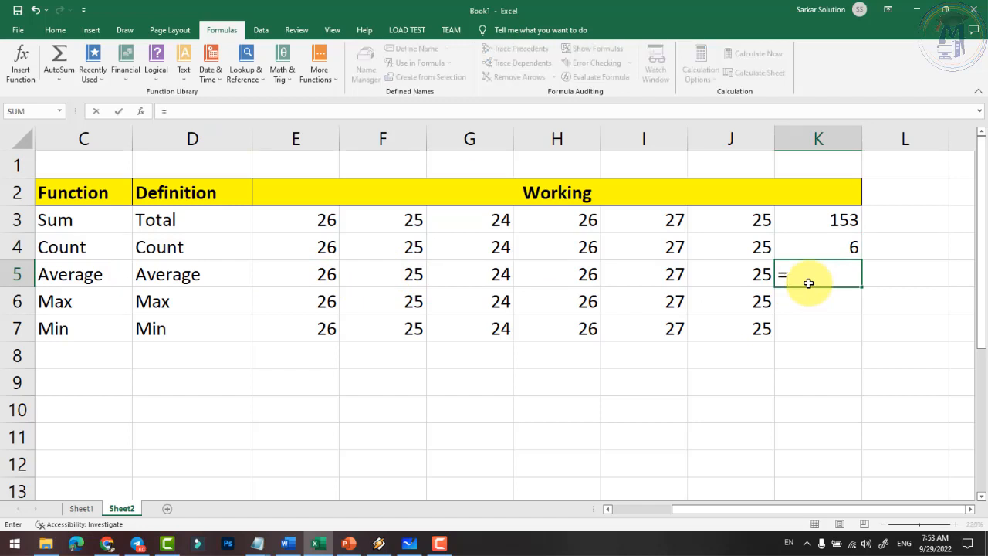
{"action": "type", "text": "a"}
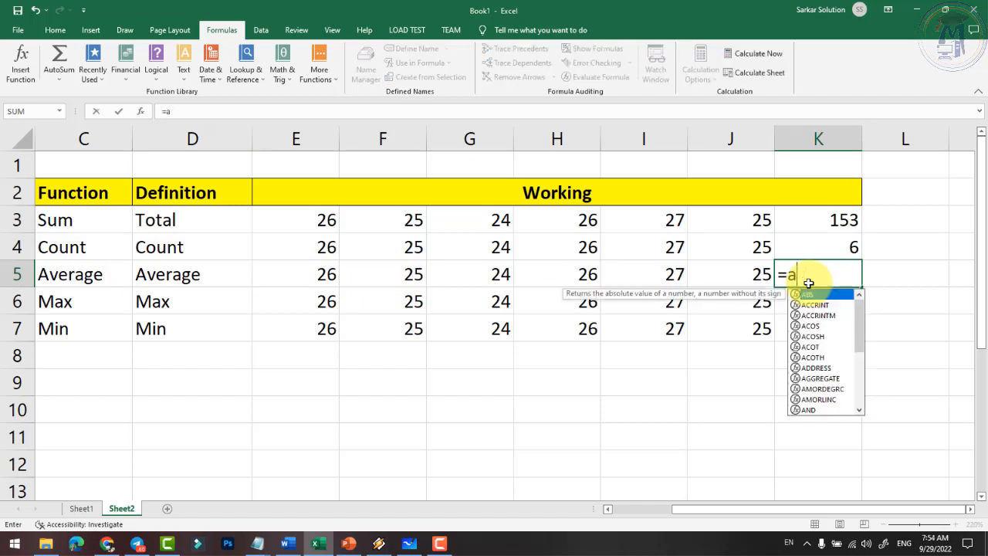
{"action": "type", "text": "verag"}
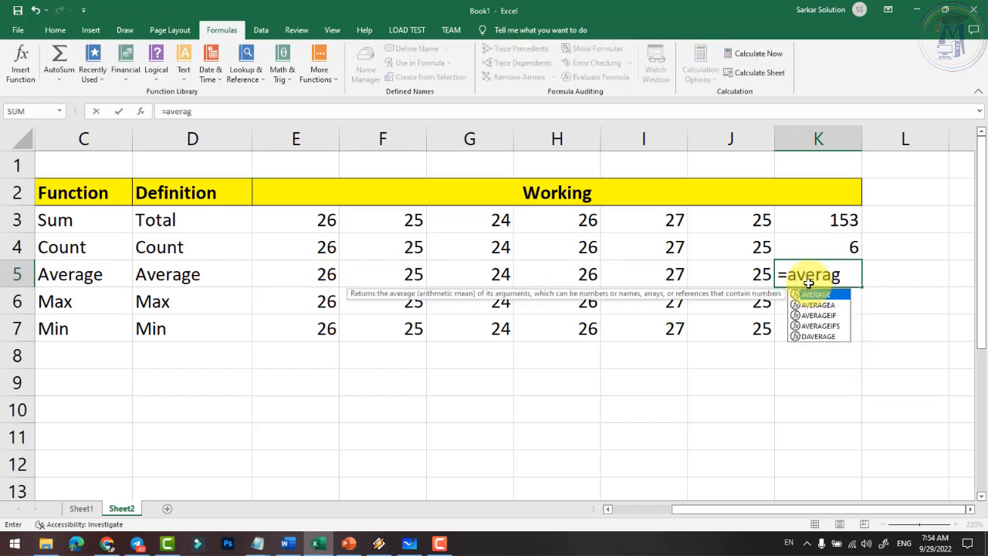
{"action": "type", "text": "e("}
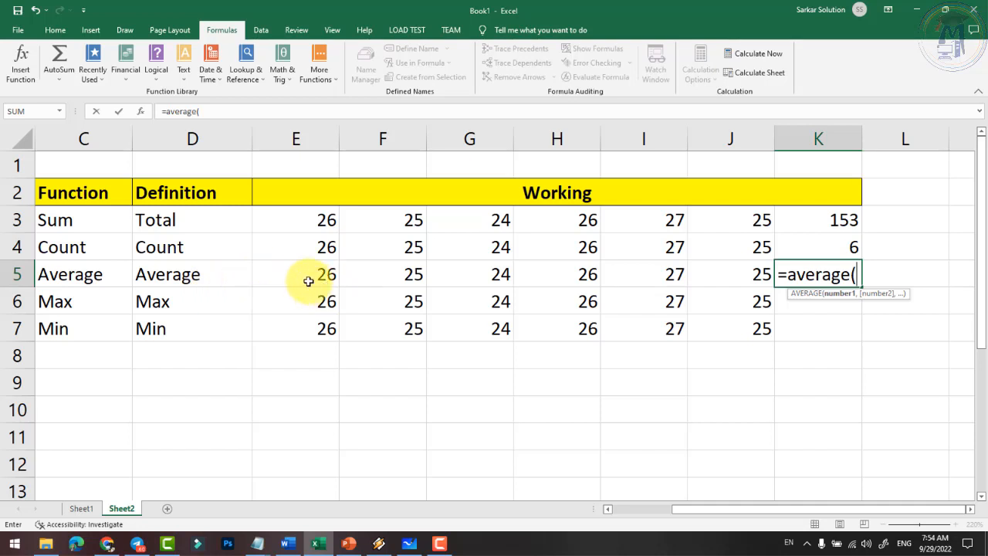
{"action": "type", "text": "e5"}
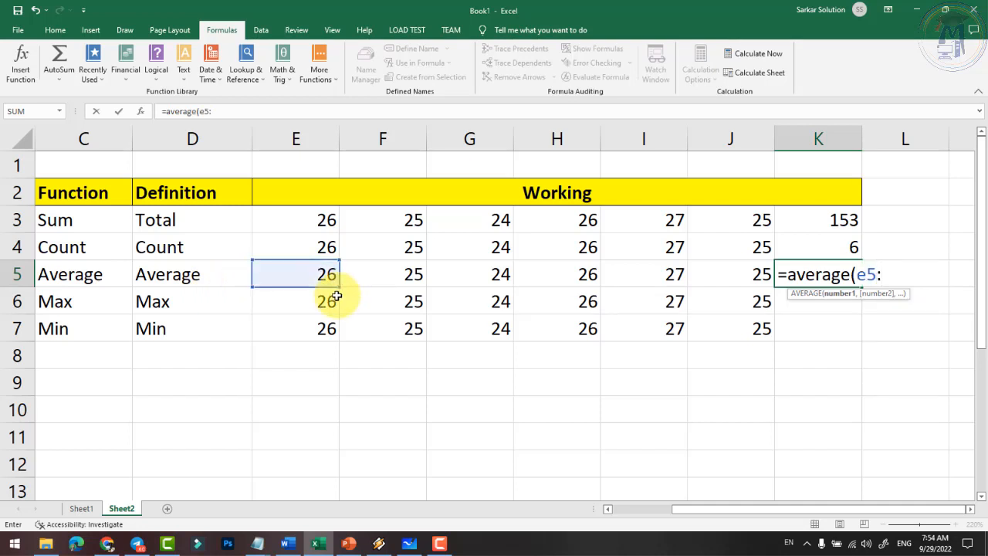
{"action": "type", "text": ":j5"}
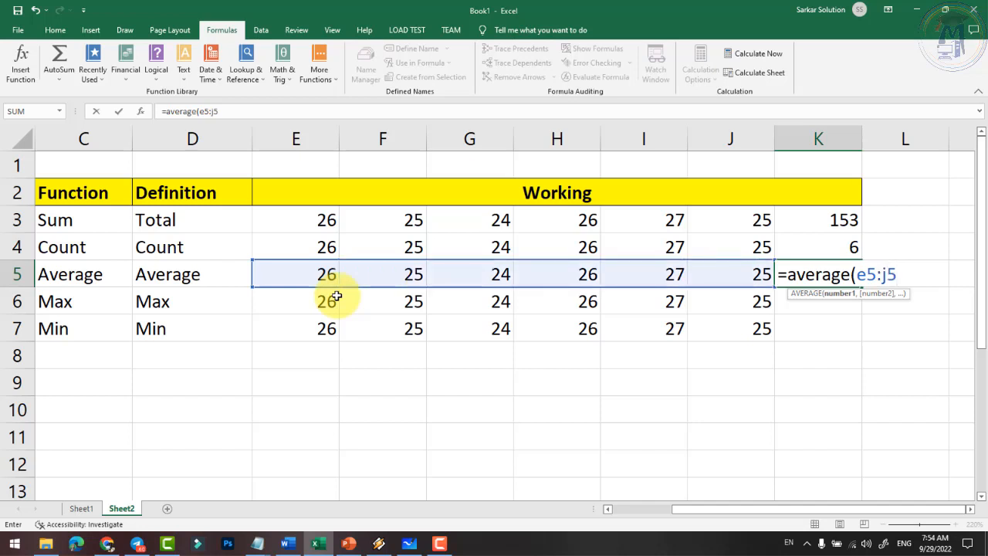
{"action": "type", "text": ")"}
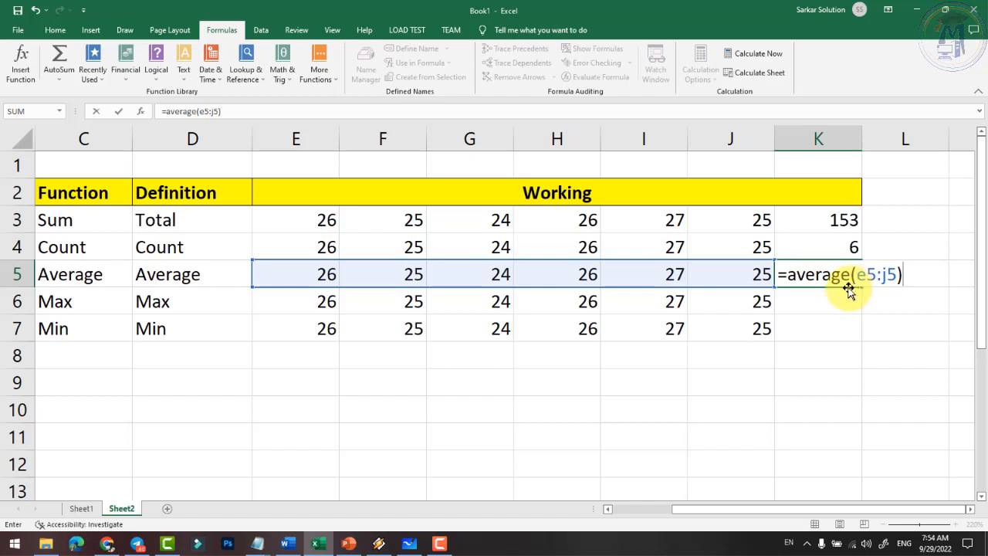
{"action": "key", "text": "Return"}
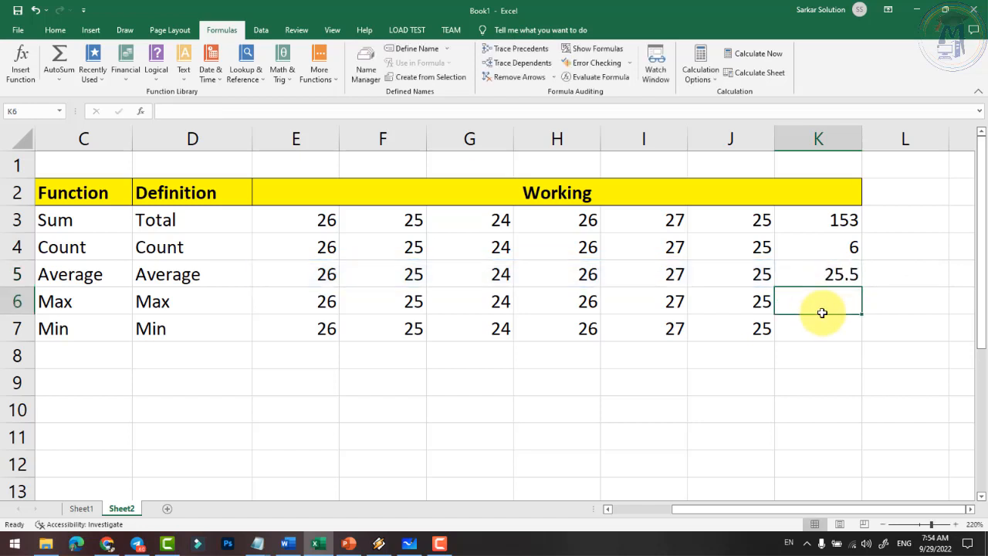
- Use Decrease Decimal on the Home tab so K5's average displays as 25.5
{"action": "left_click", "coordinate": [824, 274]}
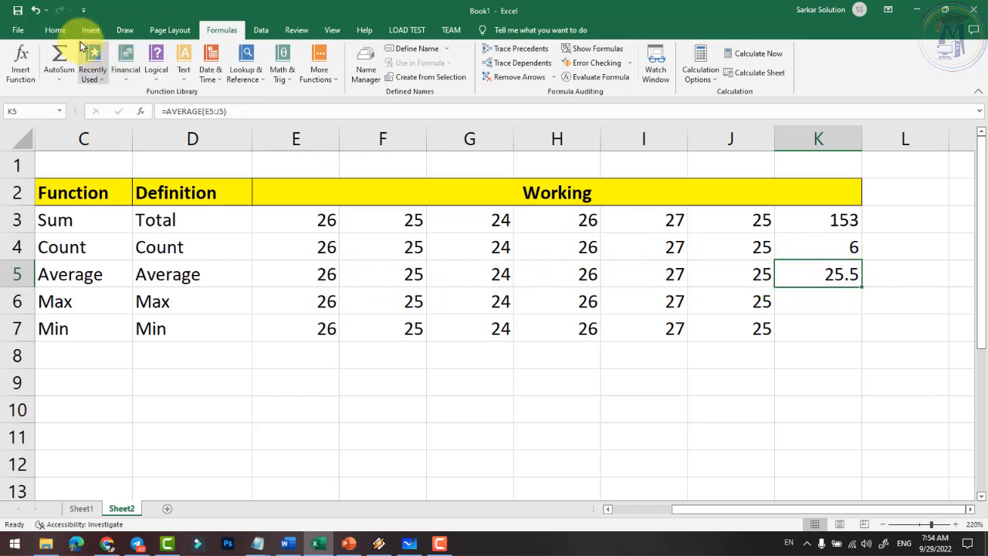
{"action": "left_click", "coordinate": [55, 29]}
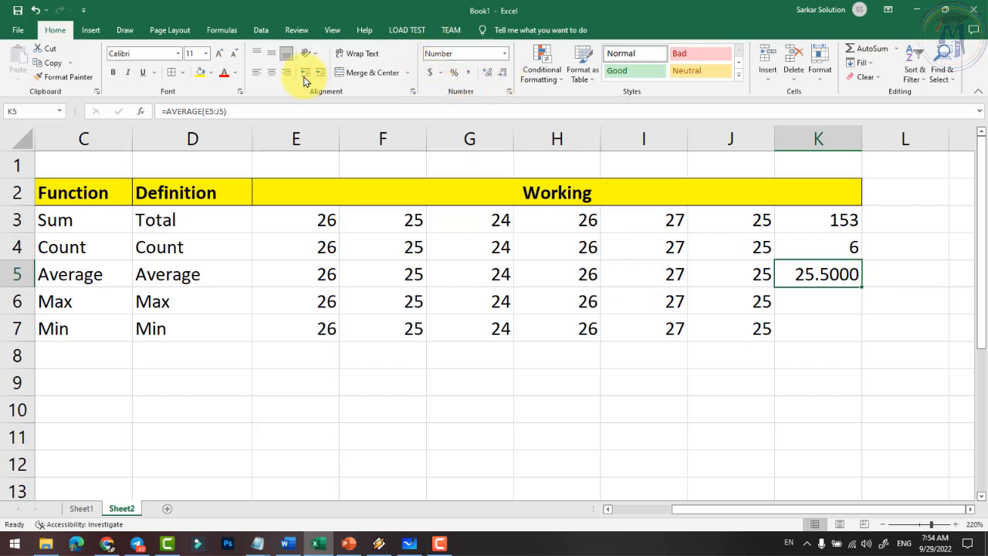
{"action": "left_click", "coordinate": [502, 74]}
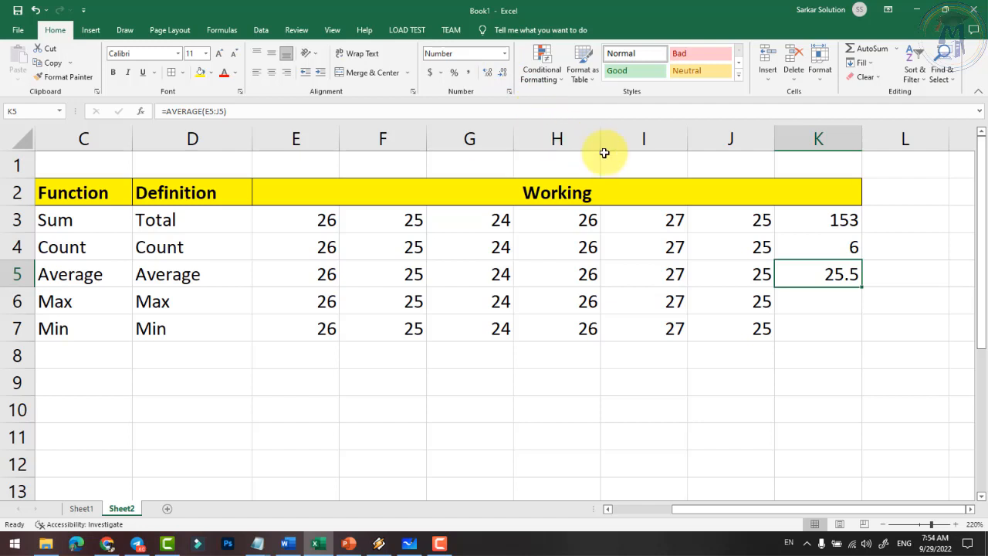
{"action": "key", "text": "Return"}
- Change the sample value in G6 from 24 to 29
{"action": "left_click", "coordinate": [184, 298]}
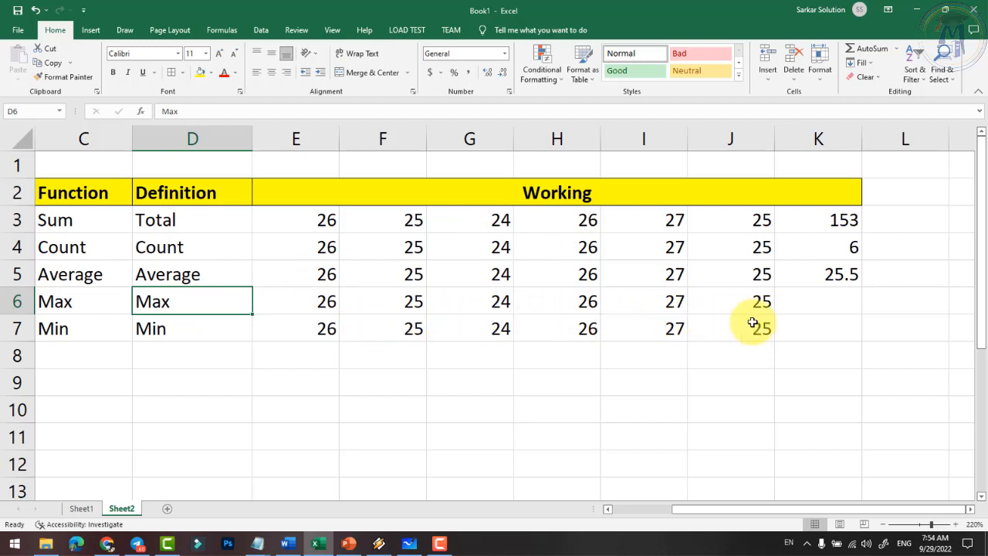
{"action": "left_click", "coordinate": [818, 304]}
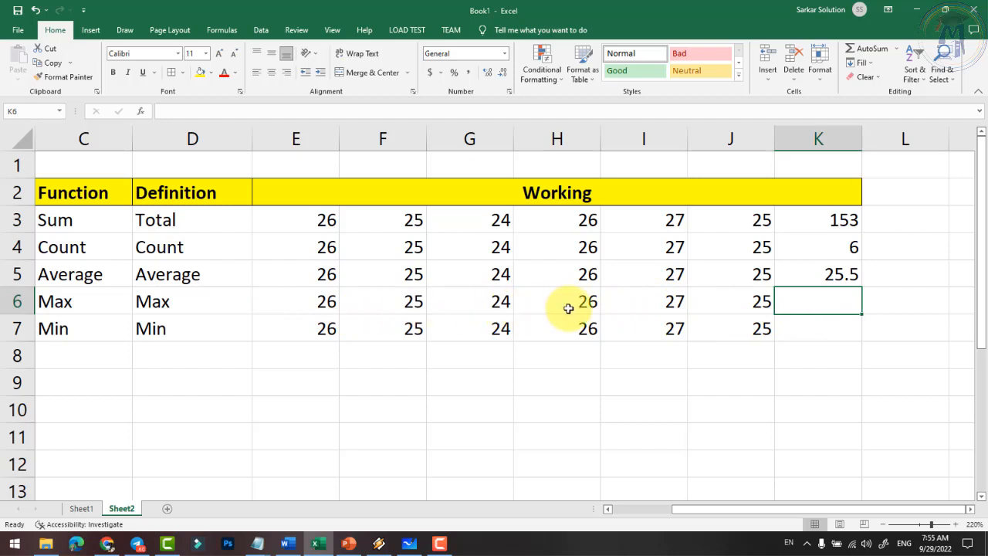
{"action": "left_click", "coordinate": [506, 308]}
{"action": "type", "text": "29"}
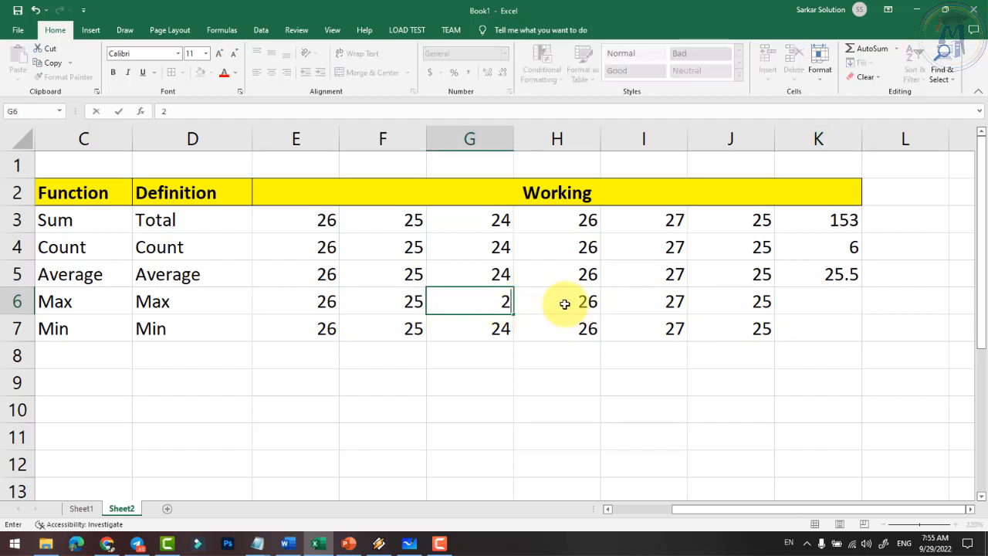
{"action": "key", "text": "Return"}
- Enter =MAX(E6:J6) in K6 to get the row 6 maximum of 29
{"action": "left_click", "coordinate": [836, 306]}
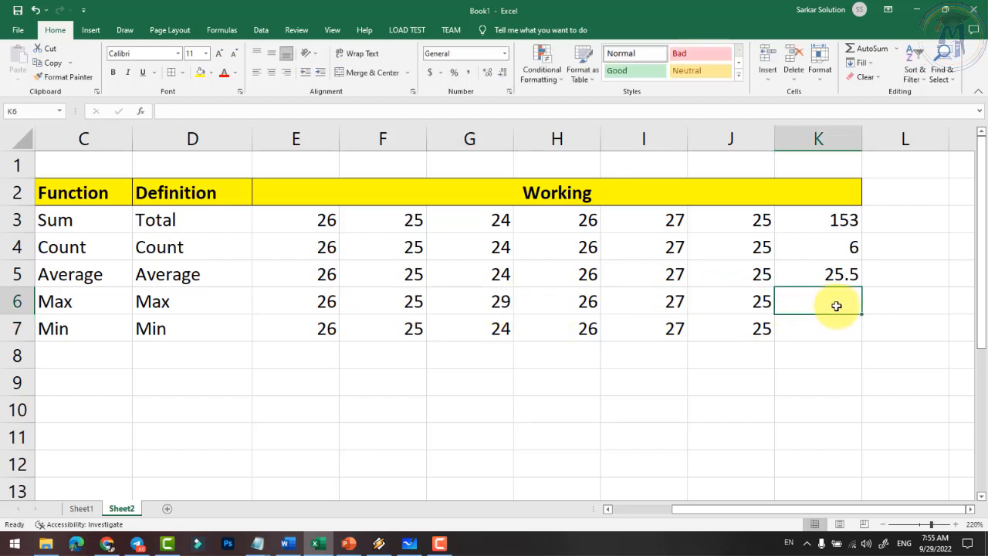
{"action": "type", "text": "=max("}
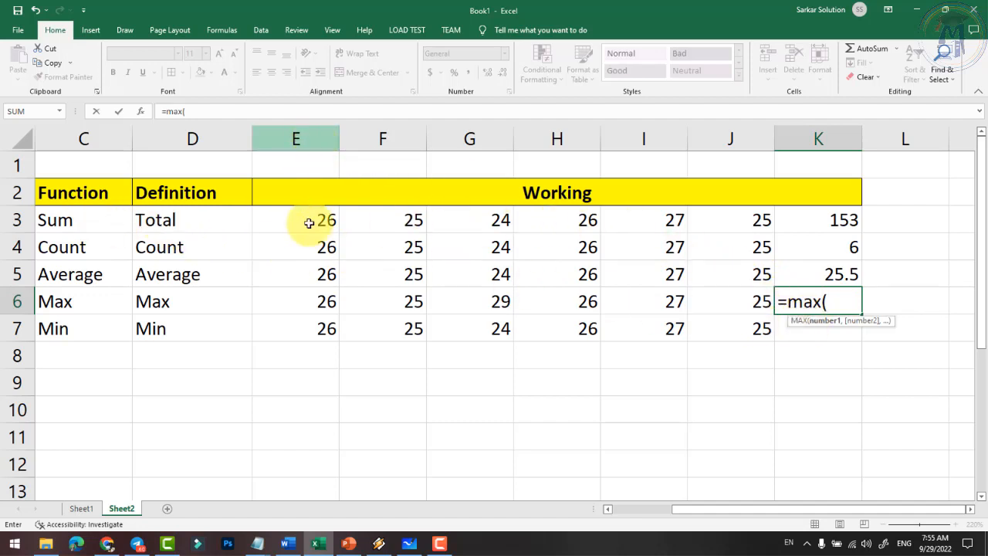
{"action": "type", "text": "e"}
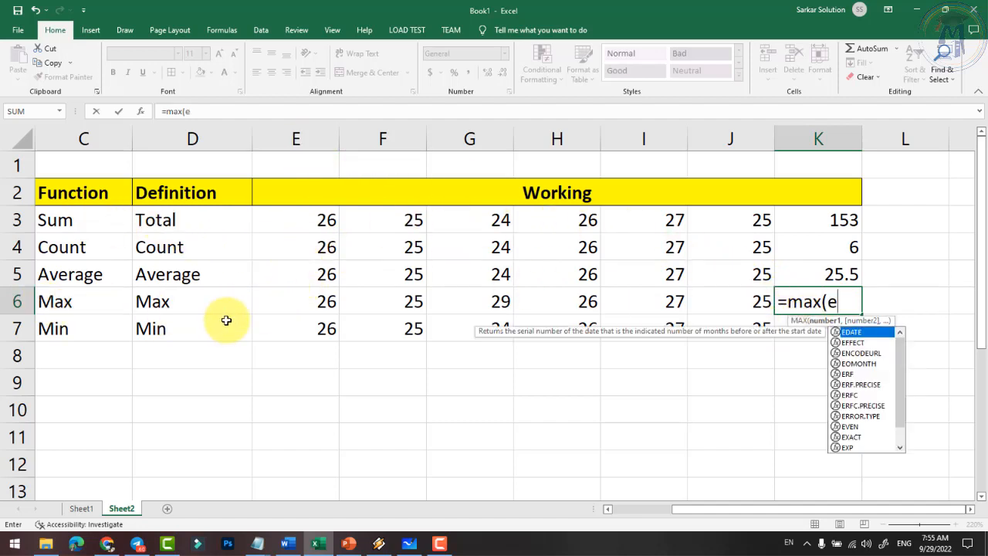
{"action": "type", "text": "6:j"}
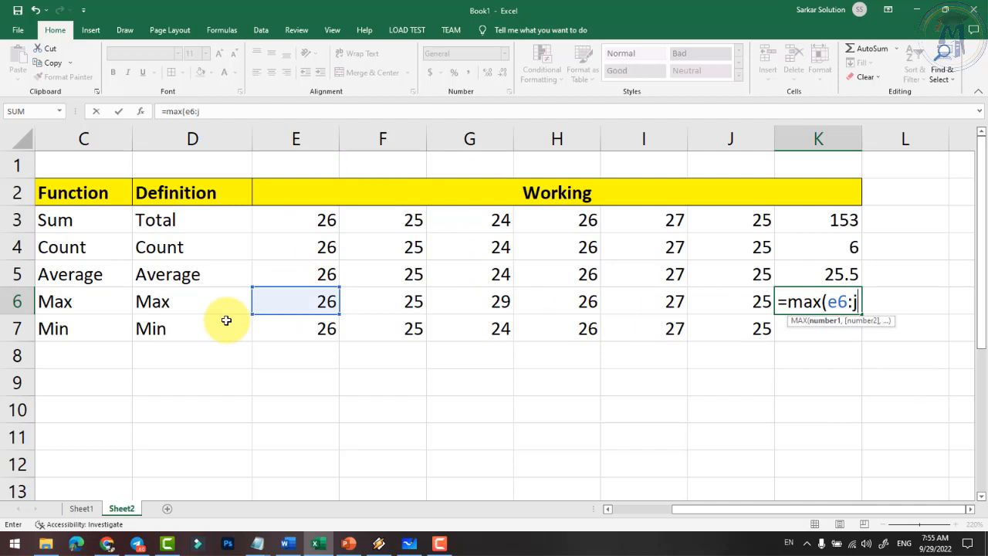
{"action": "type", "text": "6"}
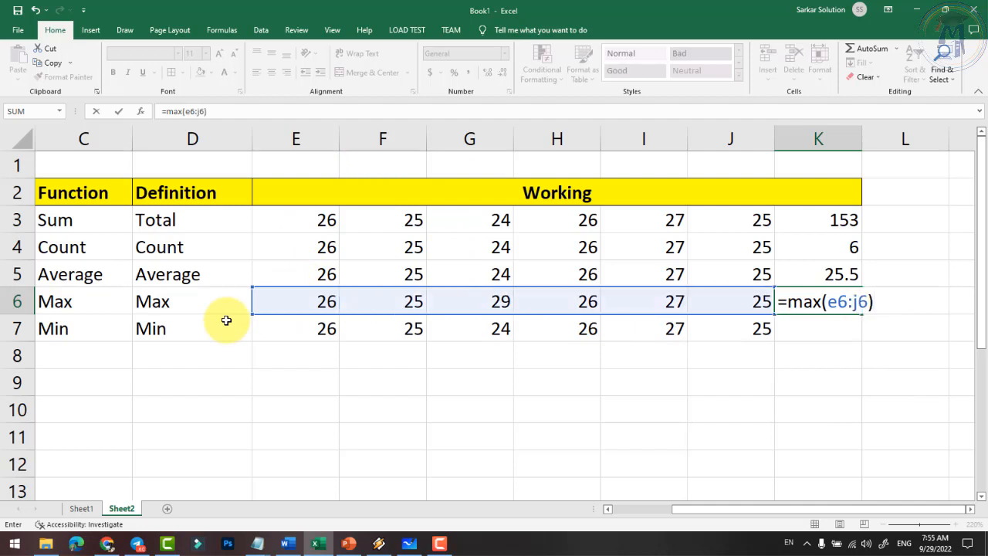
{"action": "key", "text": "Return"}
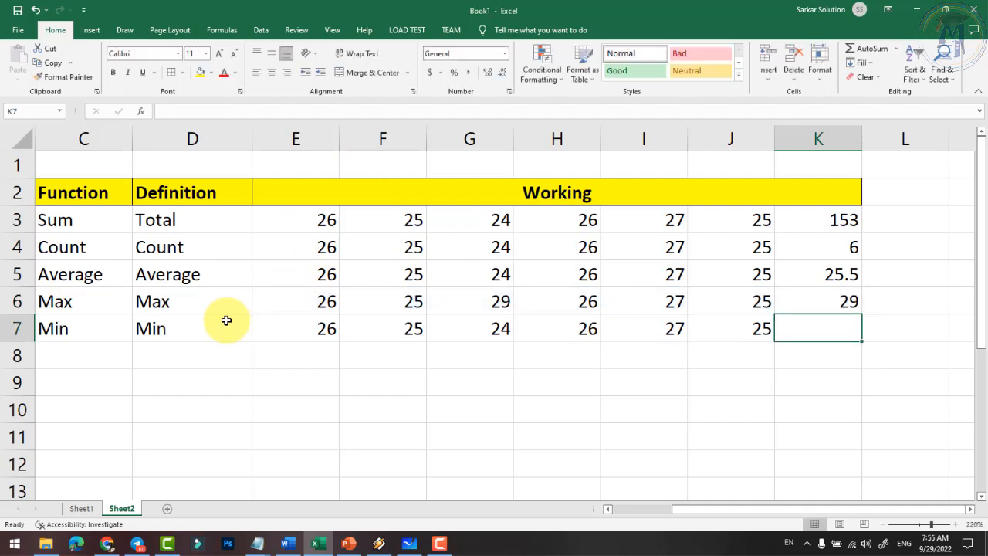
- Change F6 to 30 and G3 to 35, raising the maximum and the total
{"action": "left_click", "coordinate": [844, 305]}
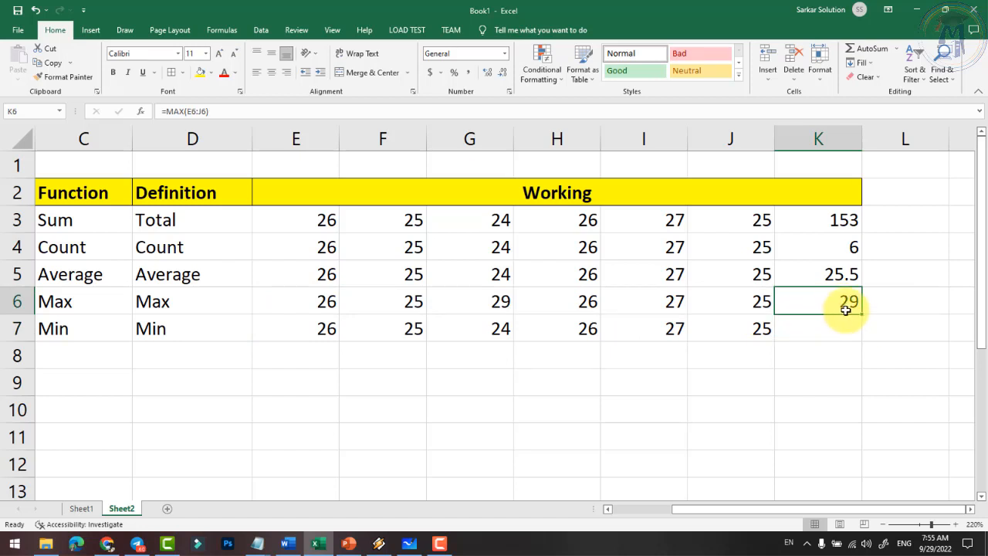
{"action": "left_click", "coordinate": [413, 304]}
{"action": "type", "text": "30"}
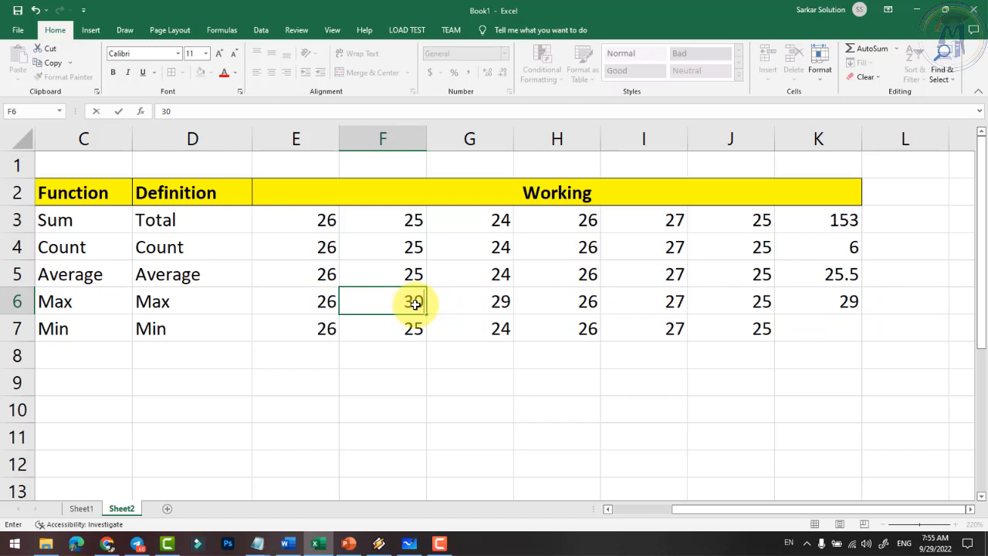
{"action": "key", "text": "Return"}
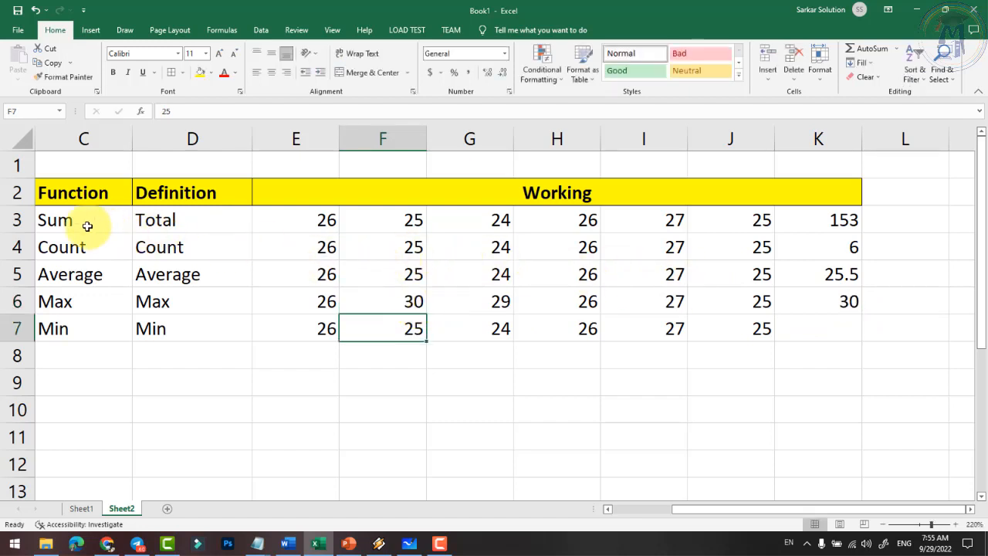
{"action": "left_click", "coordinate": [478, 221]}
{"action": "type", "text": "35"}
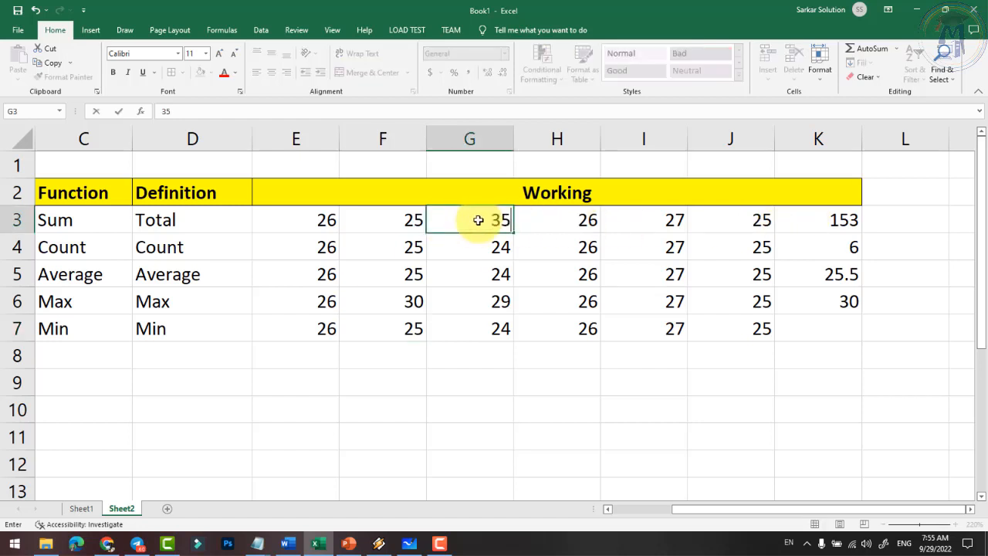
{"action": "key", "text": "Return"}
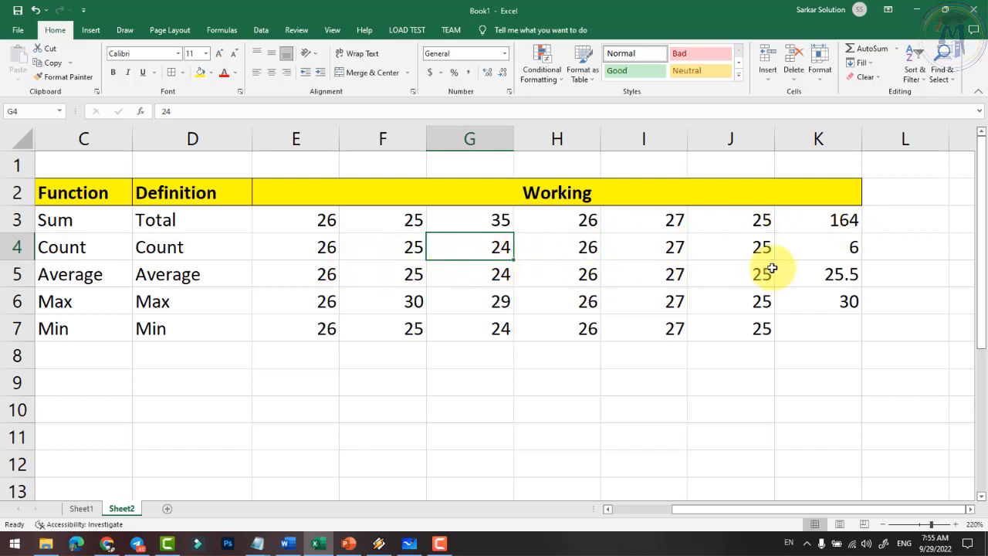
- Change G5 to 62 and H6 to 35 so the average and maximum update
{"action": "left_click", "coordinate": [831, 251]}
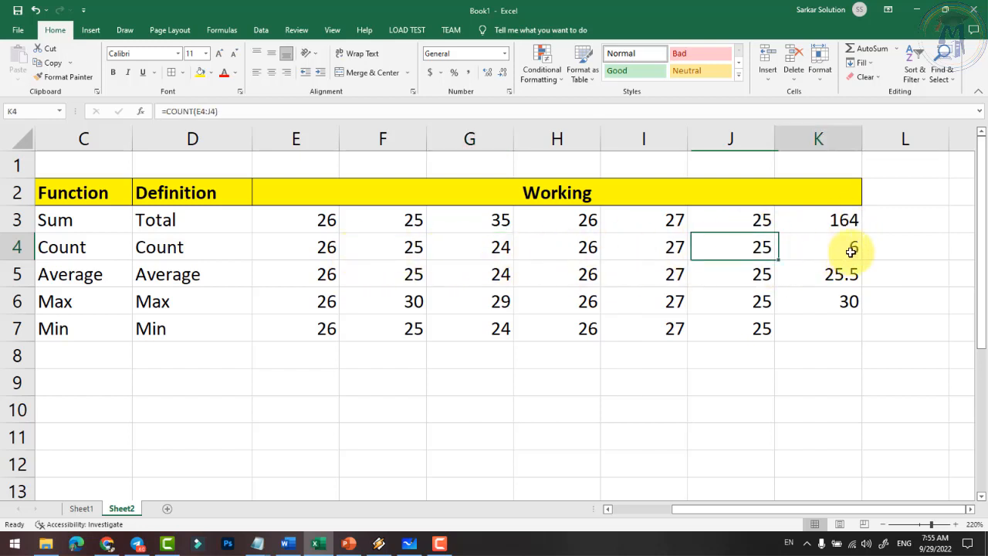
{"action": "left_click", "coordinate": [326, 280]}
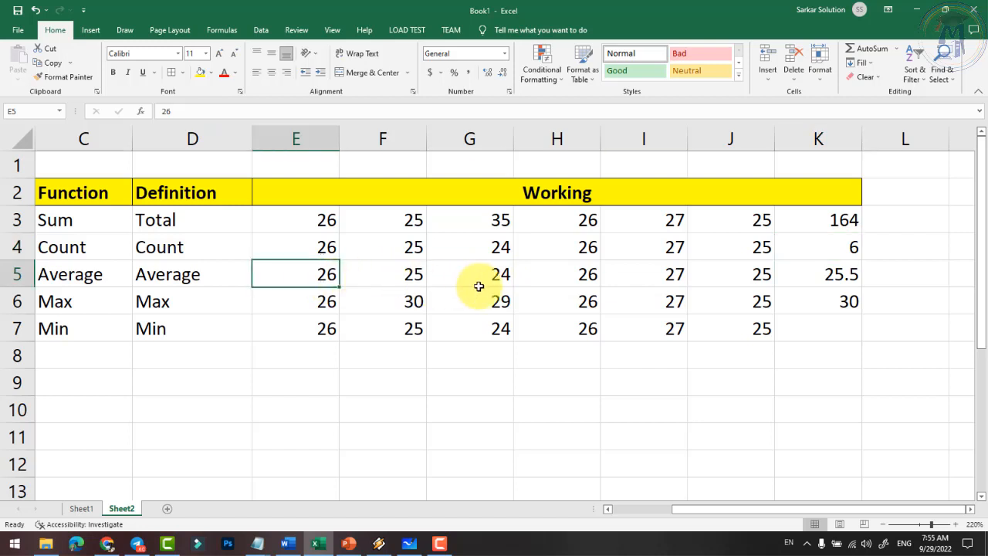
{"action": "left_click", "coordinate": [504, 276]}
{"action": "type", "text": "6"}
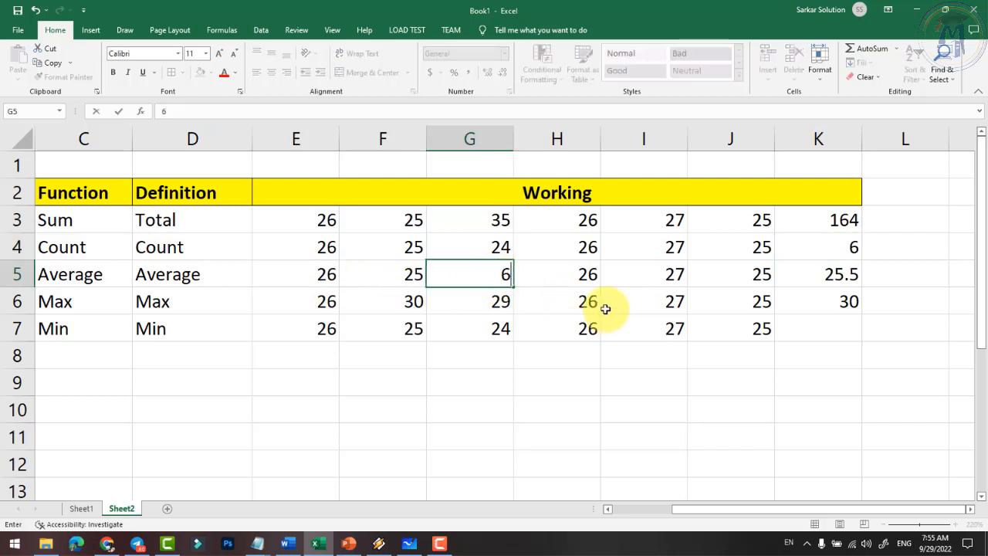
{"action": "type", "text": "2"}
{"action": "key", "text": "Return"}
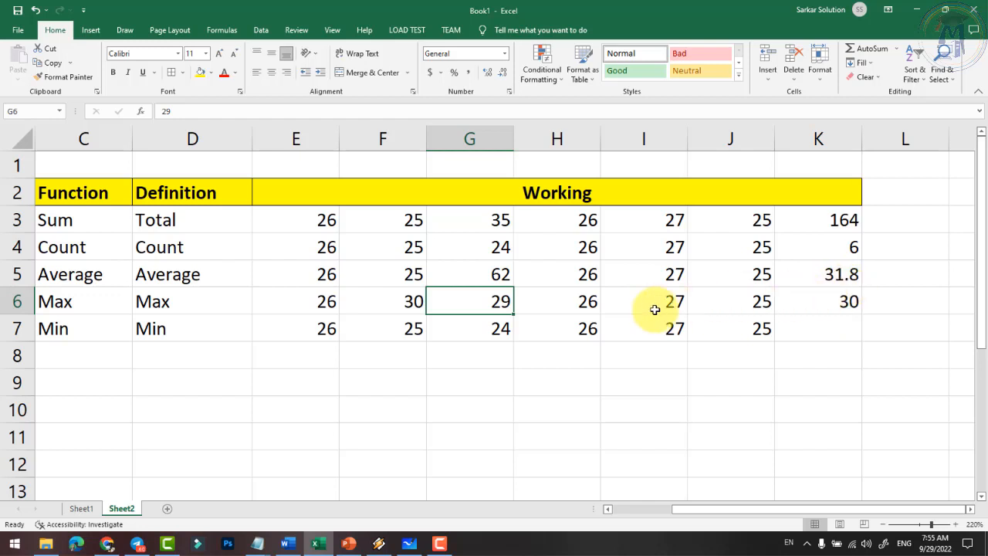
{"action": "left_click", "coordinate": [583, 304]}
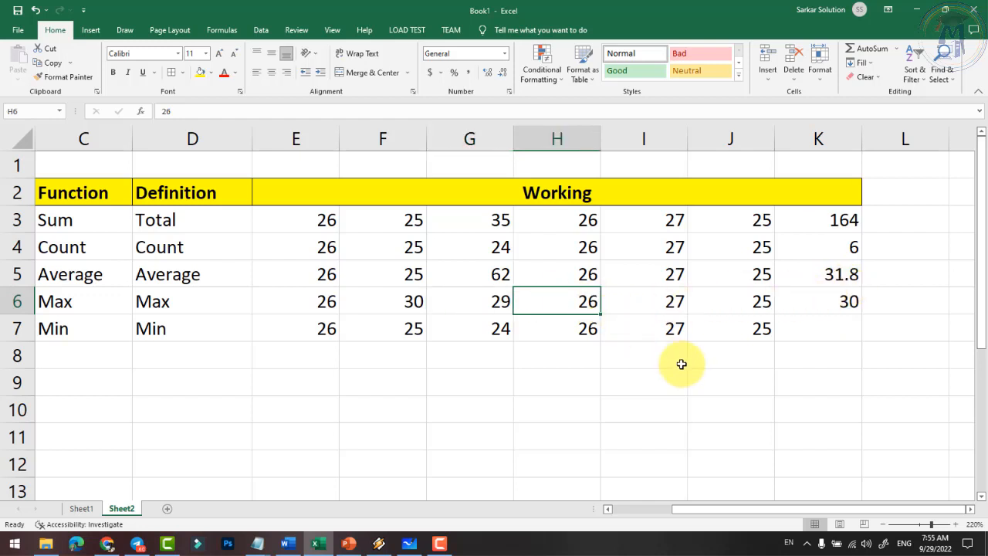
{"action": "type", "text": "35"}
{"action": "key", "text": "Return"}
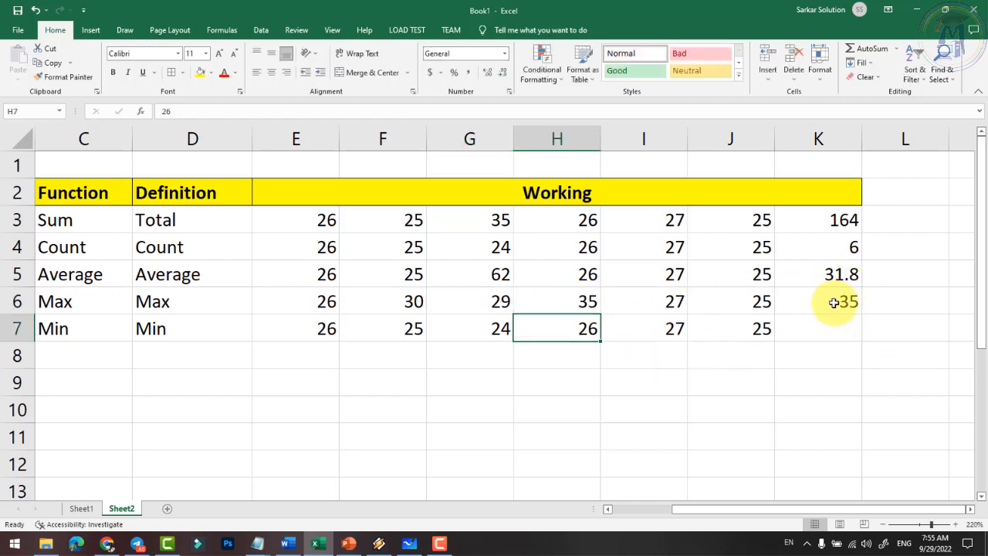
{"action": "left_click", "coordinate": [828, 337]}
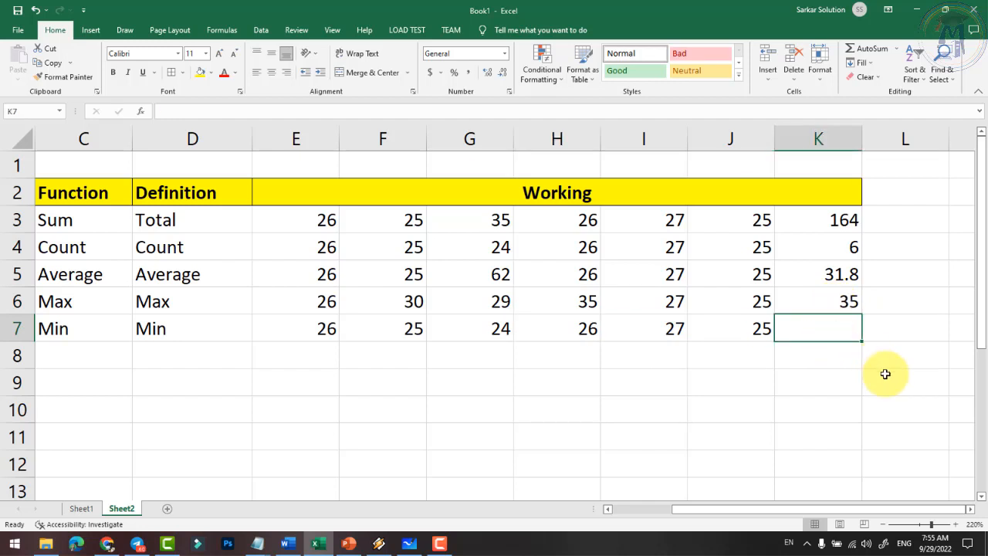
- Enter =MIN(E7:J7) in K7, then change H7 to 20 so the minimum shows 20
{"action": "type", "text": "=min"}
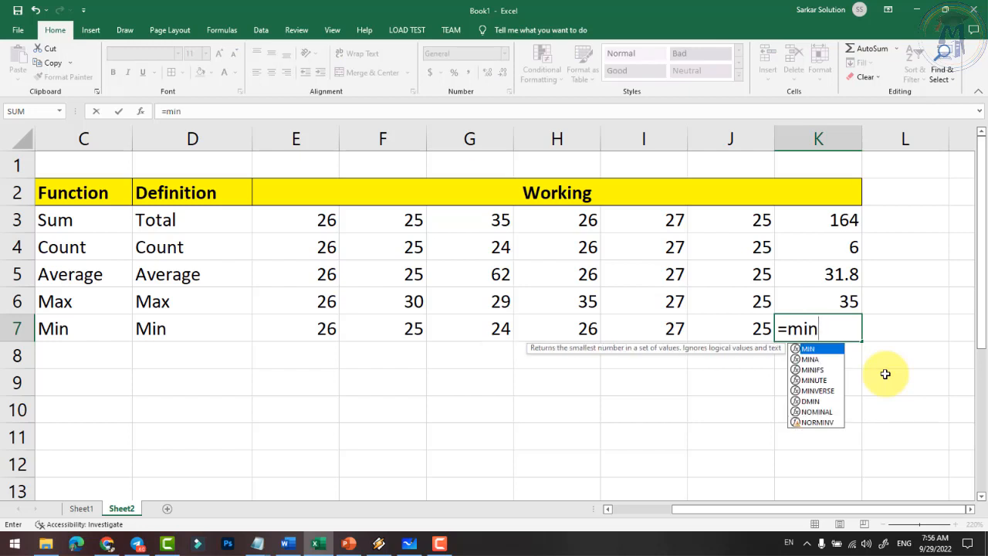
{"action": "type", "text": "("}
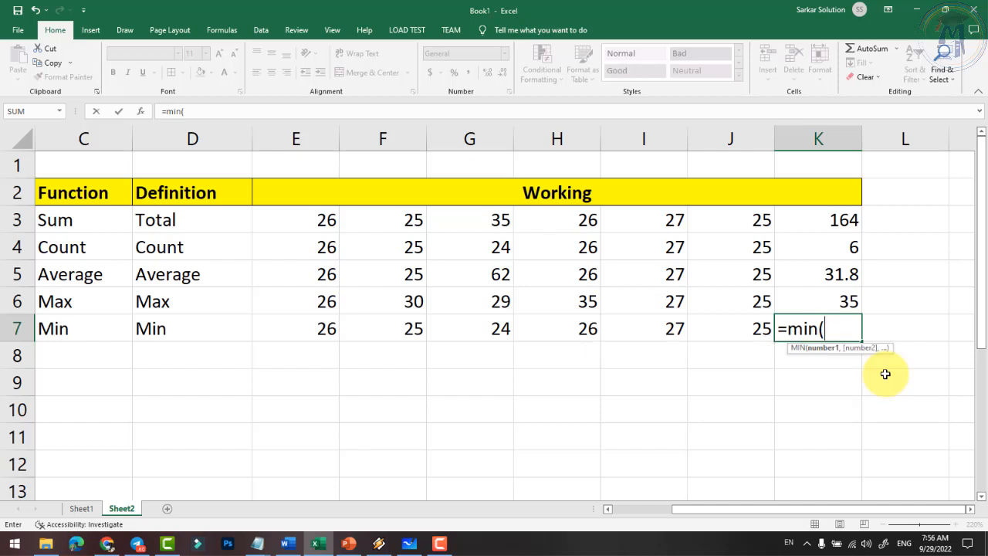
{"action": "type", "text": "e7"}
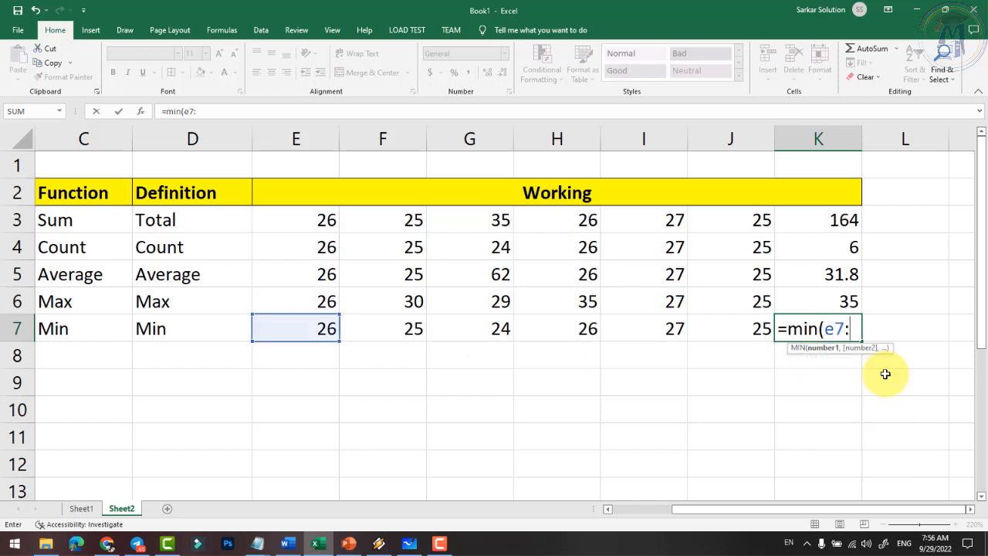
{"action": "type", "text": ":j7"}
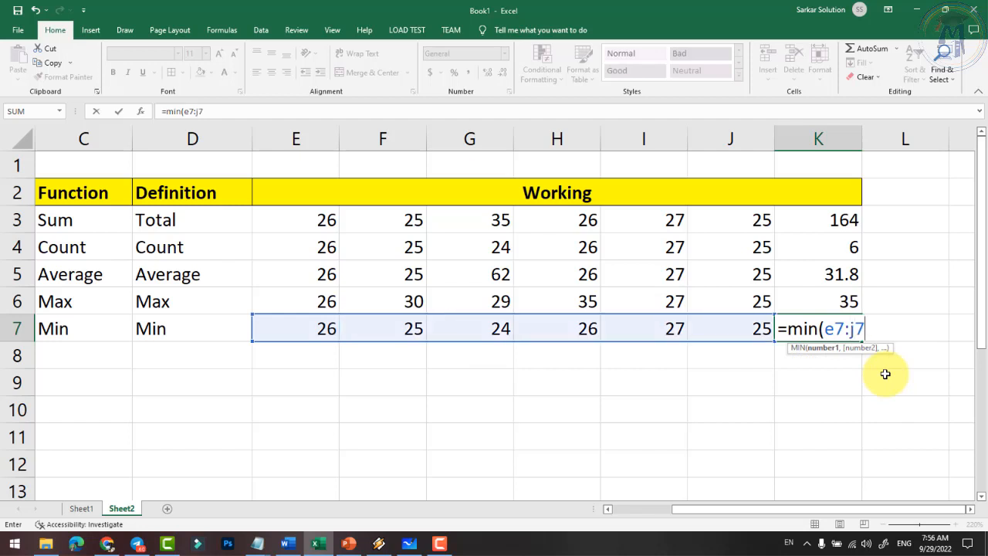
{"action": "key", "text": "Return"}
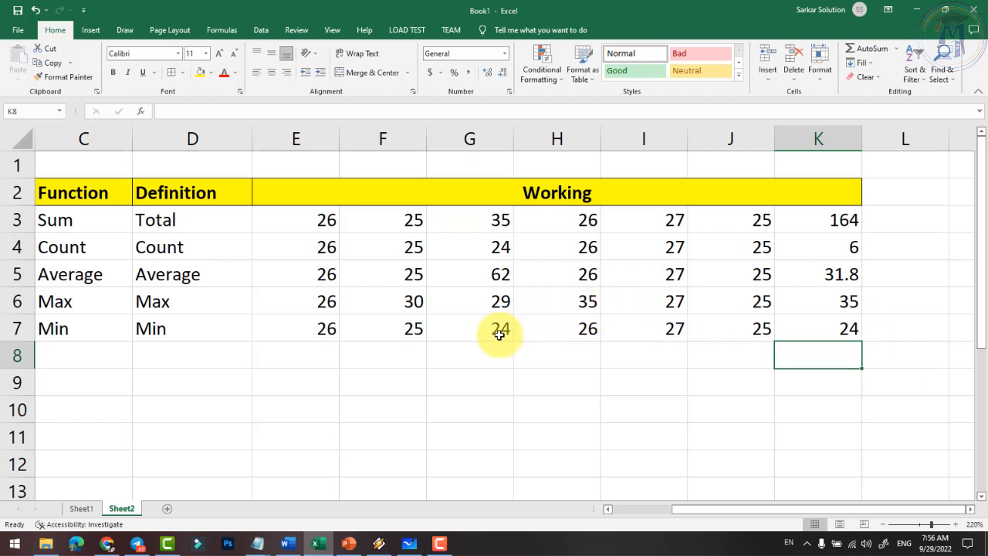
{"action": "left_click", "coordinate": [585, 328]}
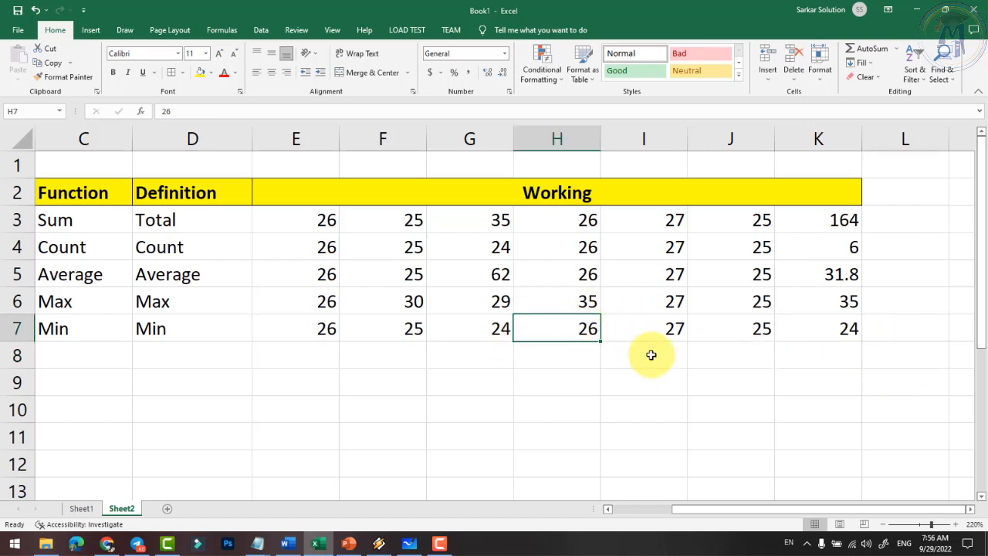
{"action": "type", "text": "20"}
{"action": "key", "text": "Return"}
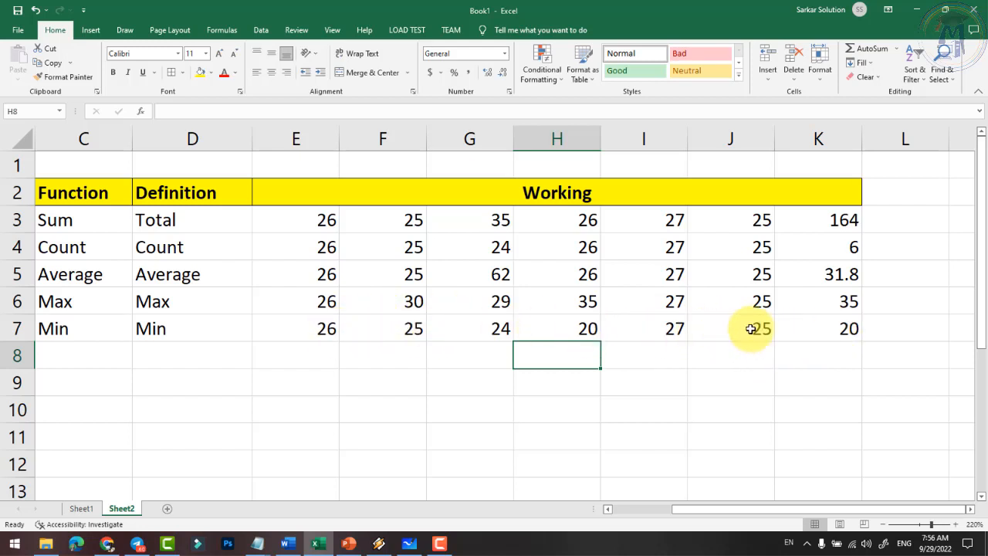
{"action": "left_click", "coordinate": [837, 332]}
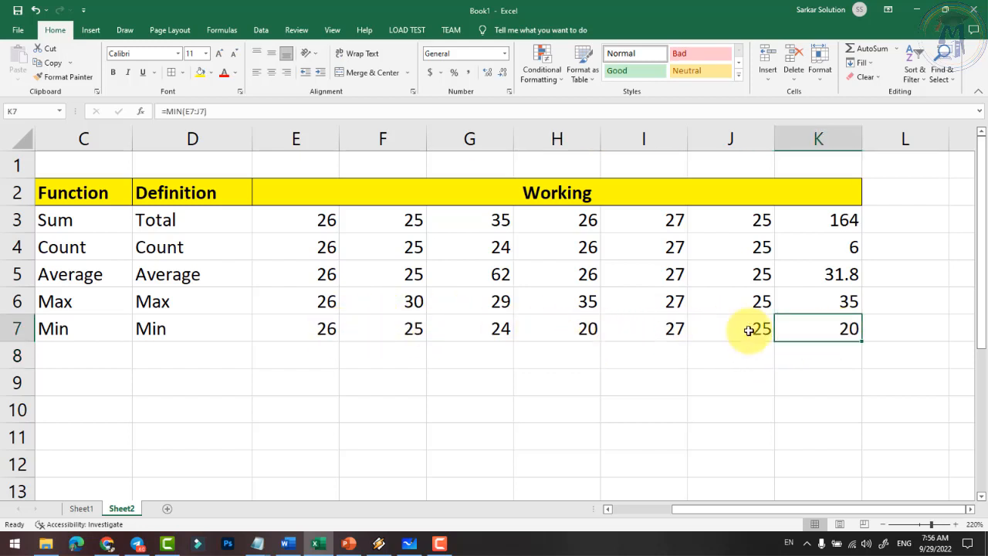
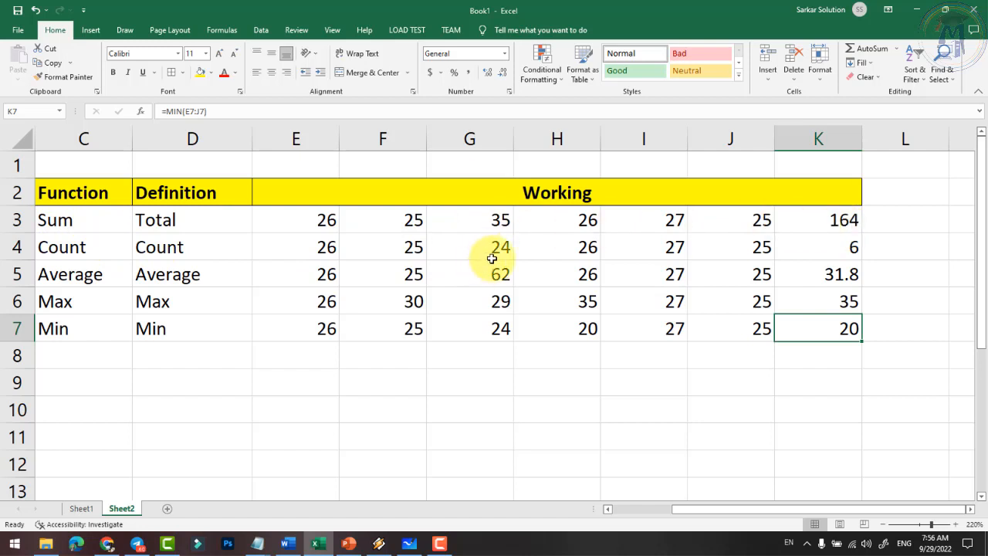
- AutoFit columns E through K, then drag them all to one equal, wider width
{"action": "left_click", "coordinate": [624, 509]}
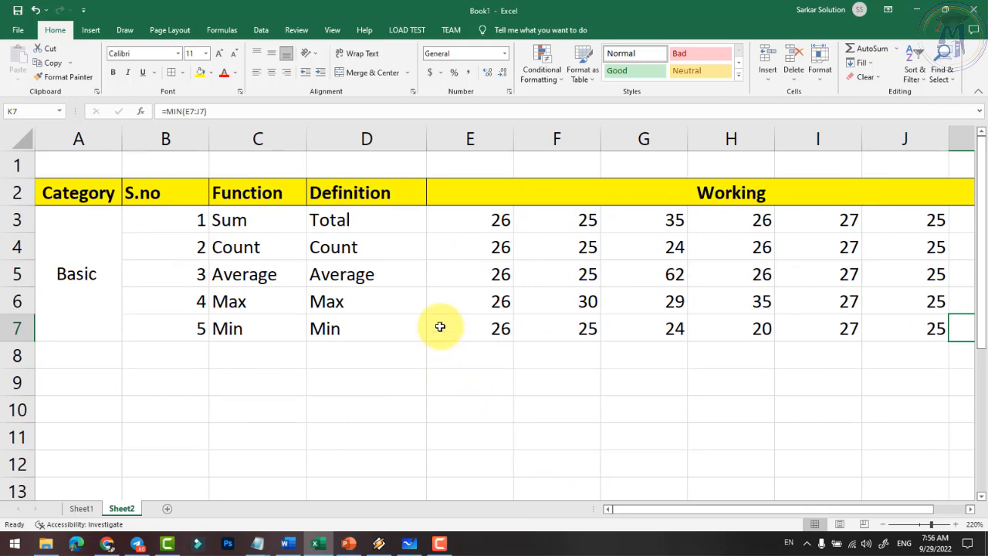
{"action": "scroll", "coordinate": [439, 324], "scroll_direction": "down", "scroll_amount": 1, "text": "ctrl"}
{"action": "scroll", "coordinate": [441, 313], "scroll_direction": "down", "scroll_amount": 1, "text": "ctrl"}
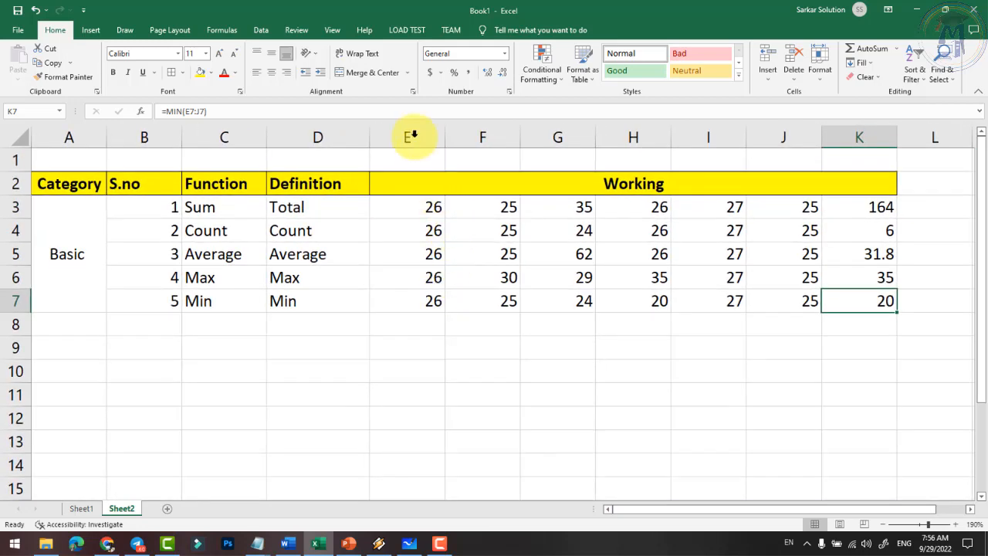
{"action": "left_click_drag", "start_coordinate": [410, 137], "coordinate": [830, 137]}
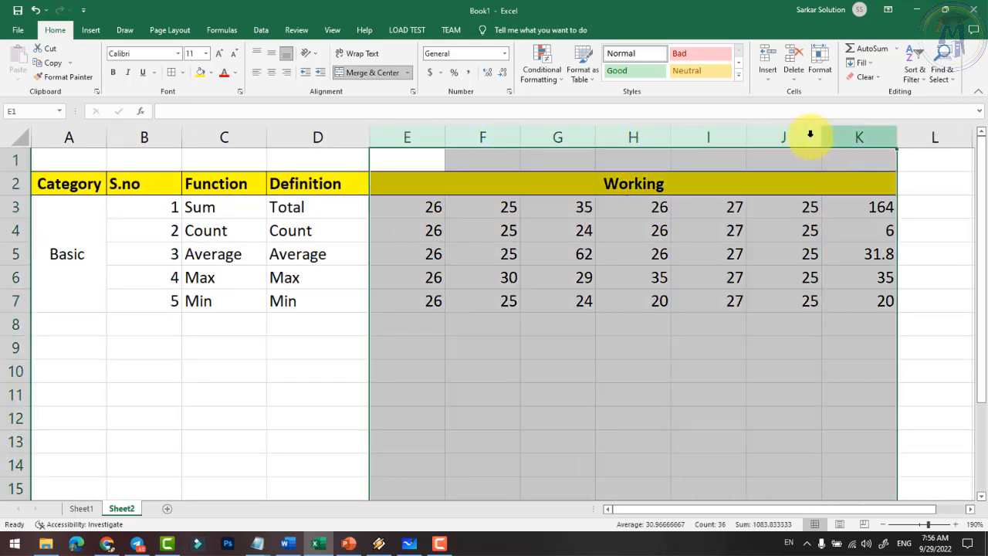
{"action": "left_click", "coordinate": [818, 80]}
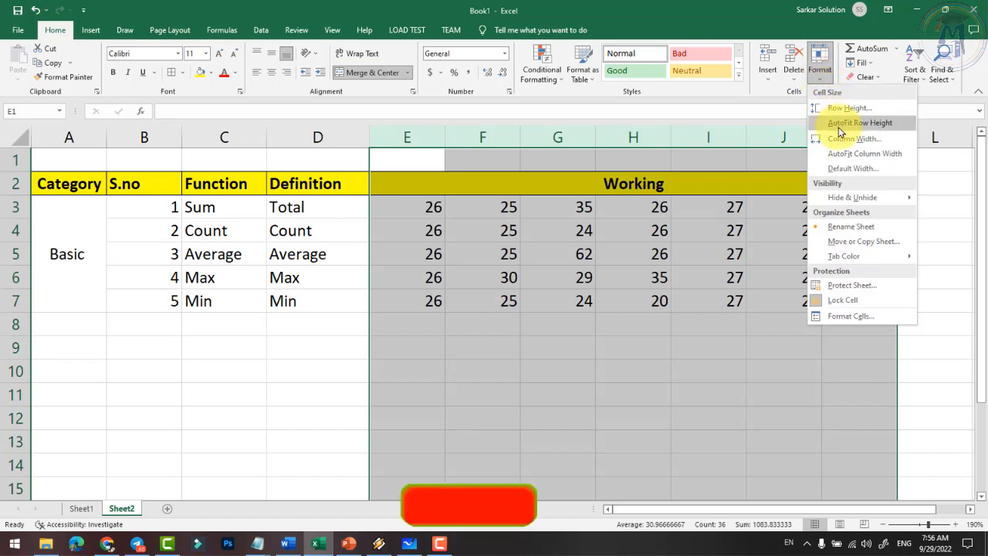
{"action": "left_click", "coordinate": [853, 152]}
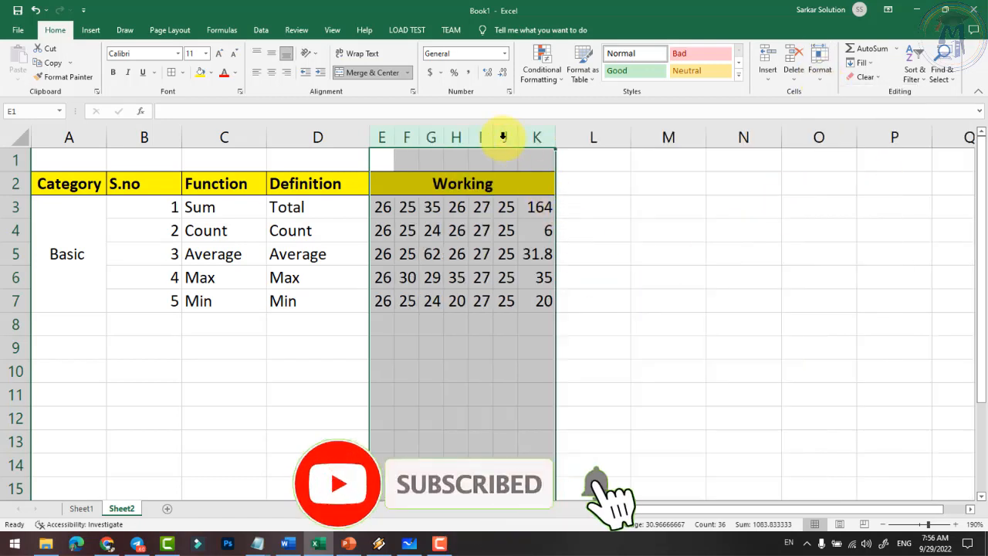
{"action": "left_click_drag", "start_coordinate": [555, 136], "coordinate": [578, 137]}
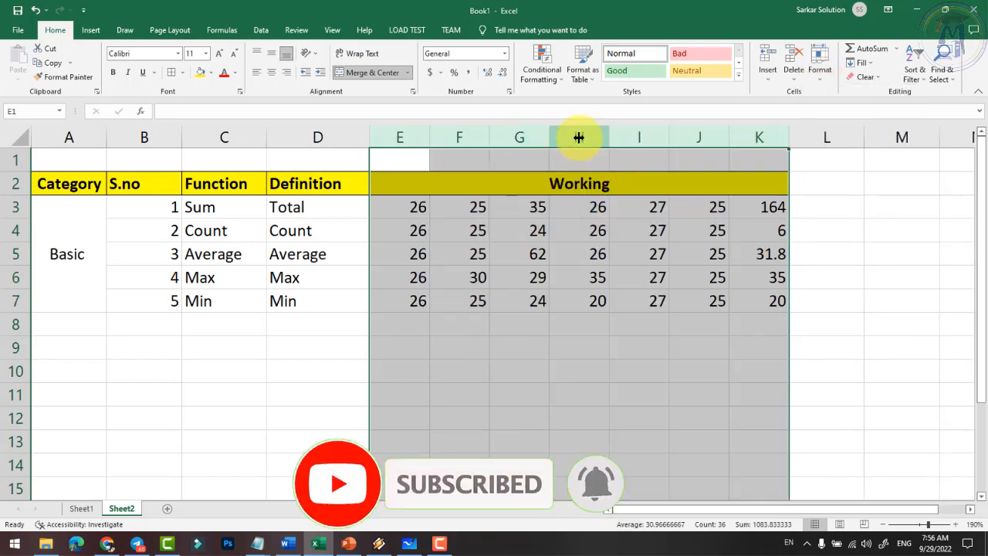
{"action": "left_click", "coordinate": [649, 254]}
{"action": "left_click", "coordinate": [319, 254]}
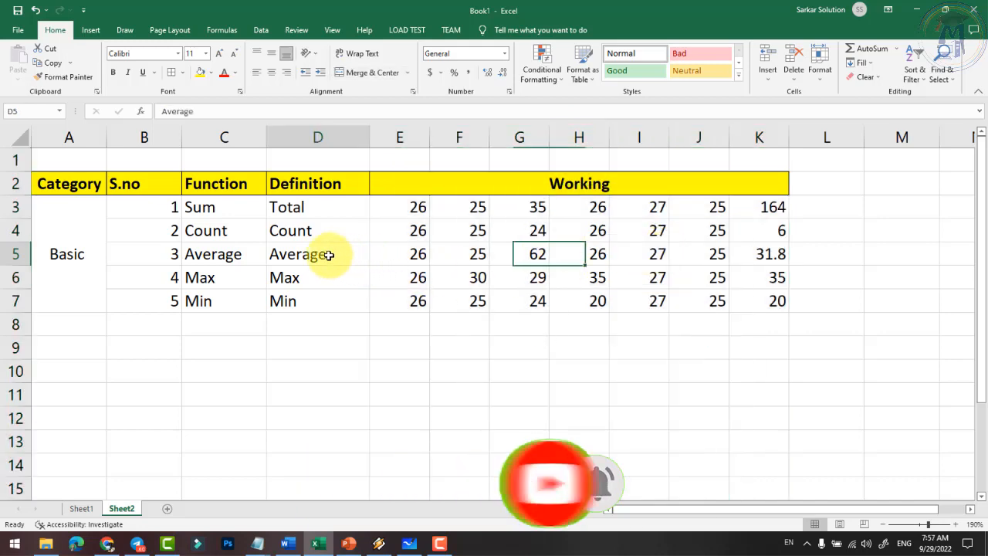
{"action": "scroll", "coordinate": [354, 255], "scroll_direction": "up", "scroll_amount": 1}
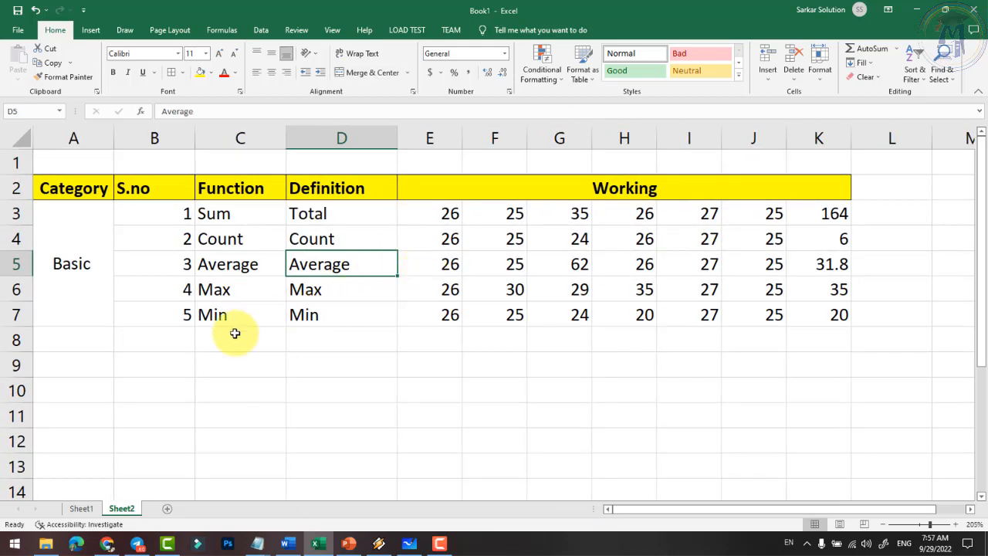
{"action": "left_click", "coordinate": [77, 366]}
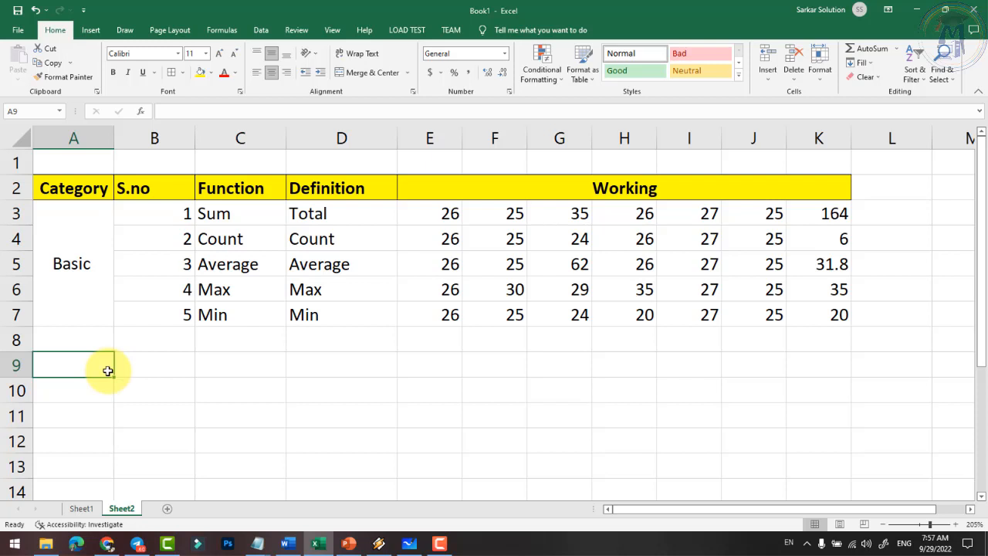
- Enter the category Logical in A9 and number its rows 6 to 9 in B9:B12
{"action": "type", "text": "Logical"}
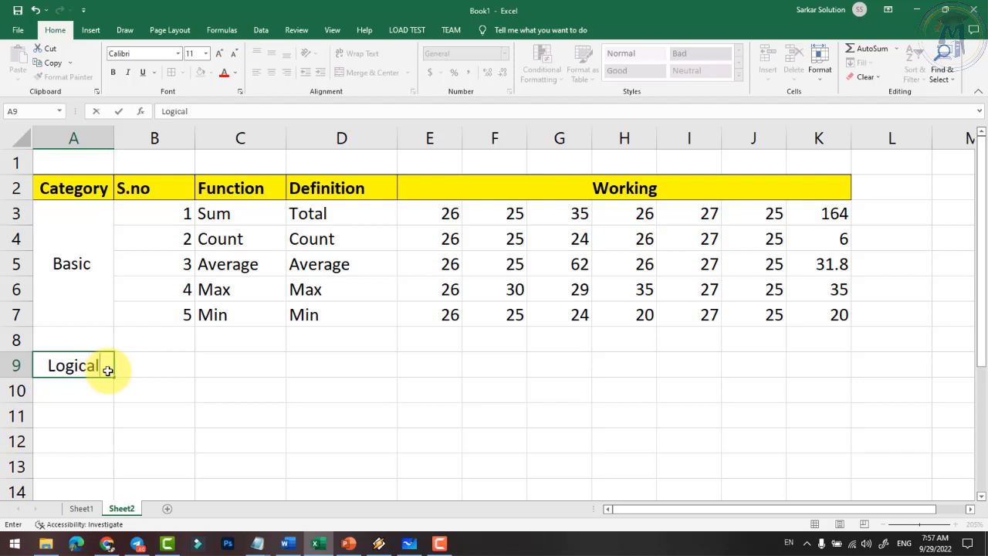
{"action": "key", "text": "Tab"}
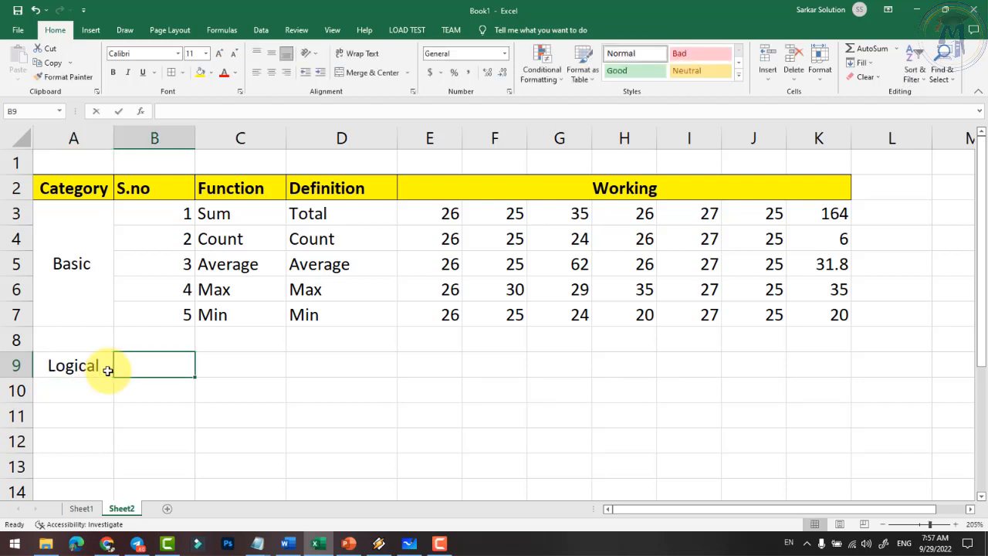
{"action": "type", "text": "6"}
{"action": "key", "text": "Return"}
{"action": "type", "text": "7"}
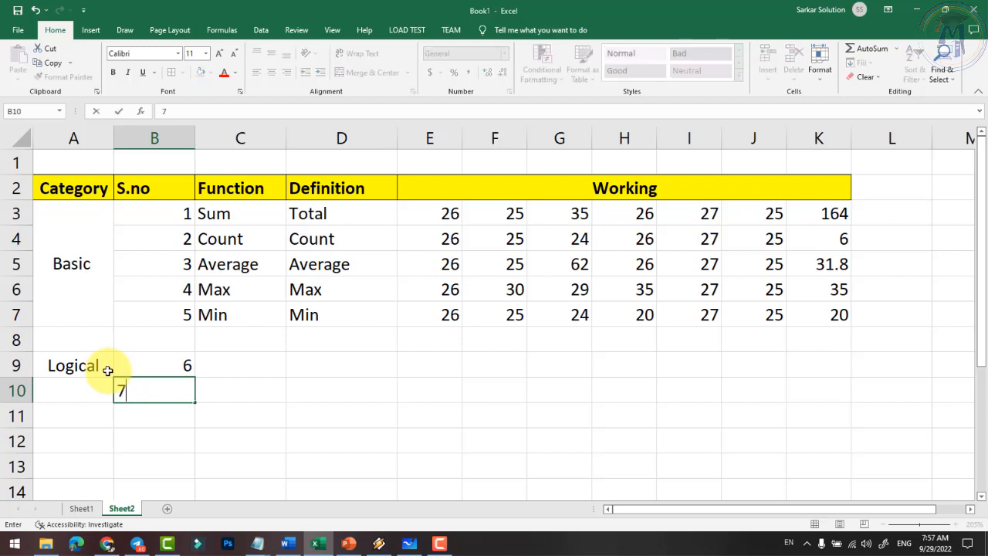
{"action": "key", "text": "Return"}
{"action": "type", "text": "8"}
{"action": "key", "text": "Return"}
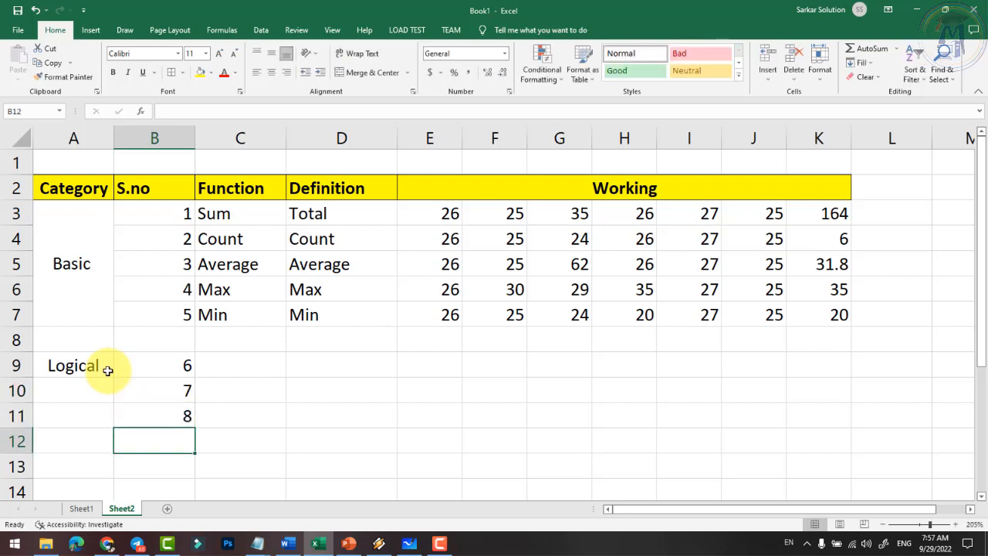
{"action": "type", "text": "9"}
{"action": "key", "text": "Return"}
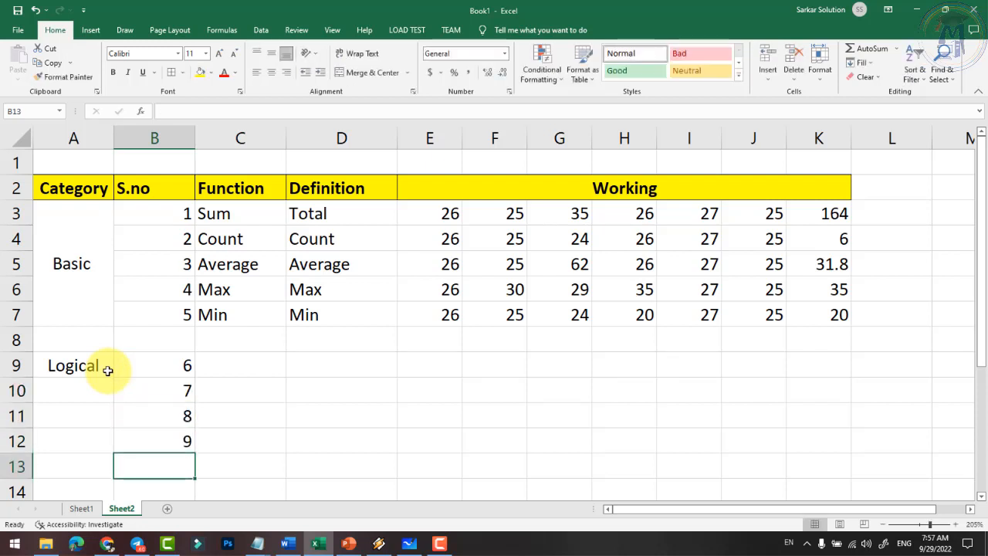
- List the function names IF, AND, OR and NOT in C9:C12
{"action": "left_click", "coordinate": [233, 369]}
{"action": "type", "text": "IF"}
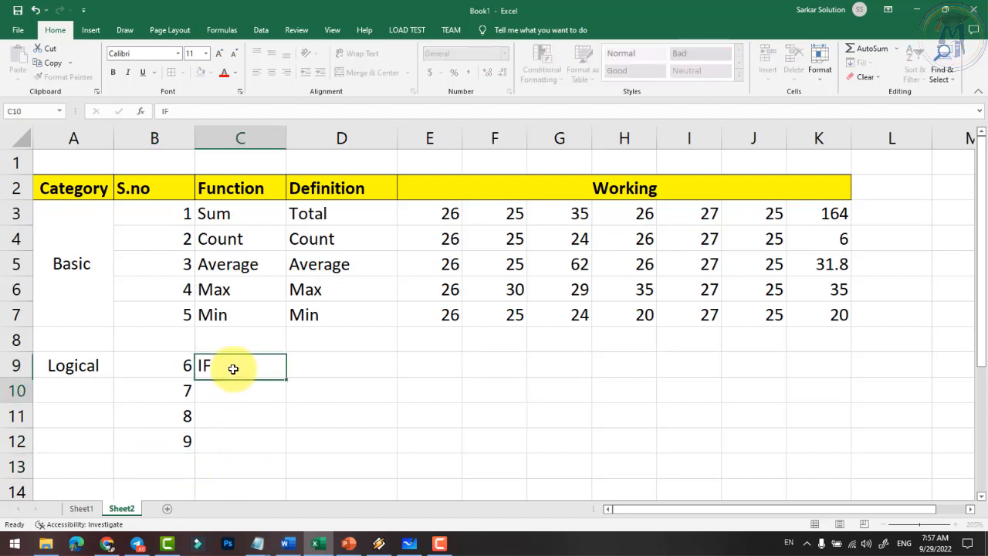
{"action": "key", "text": "Return"}
{"action": "type", "text": "AND"}
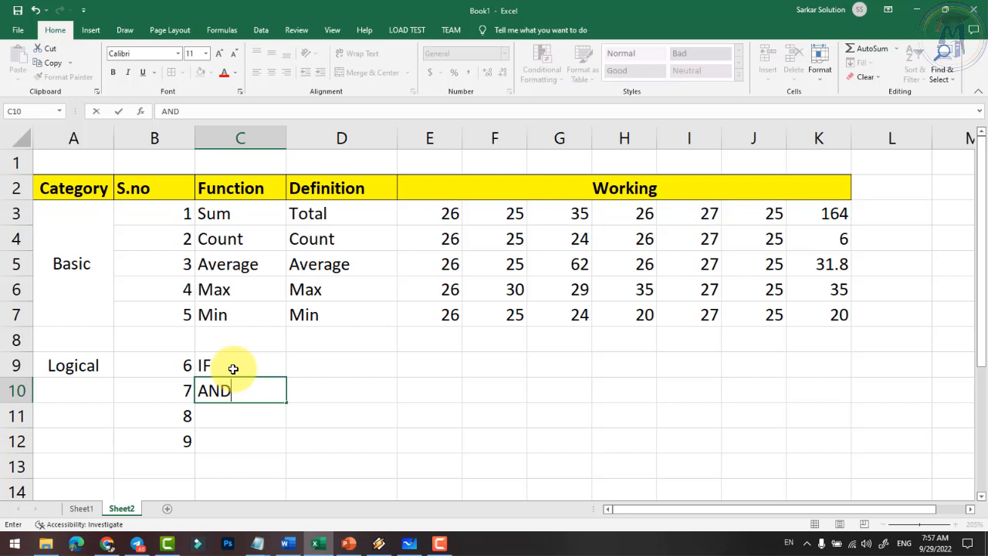
{"action": "key", "text": "Return"}
{"action": "type", "text": "OR"}
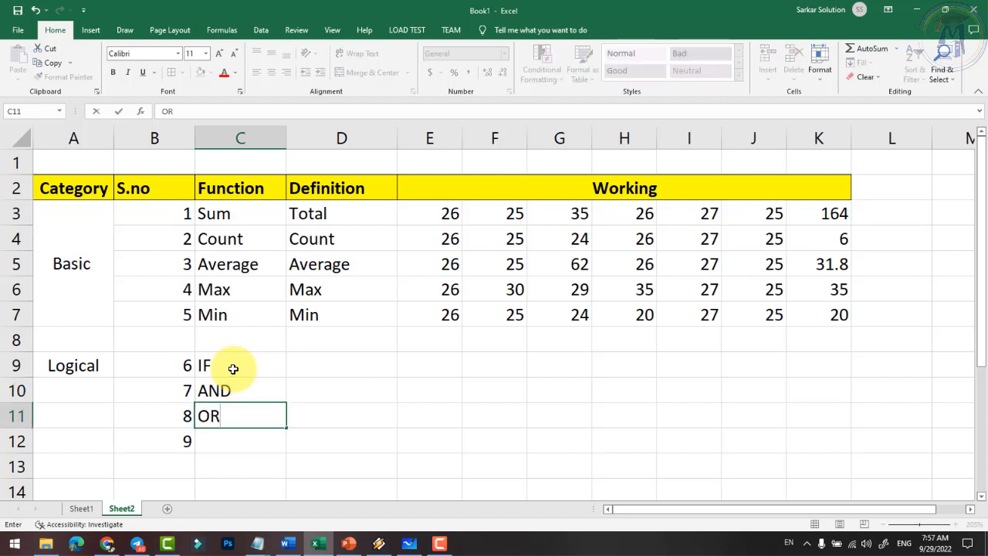
{"action": "key", "text": "Up"}
{"action": "type", "text": "NOT"}
{"action": "key", "text": "Escape"}
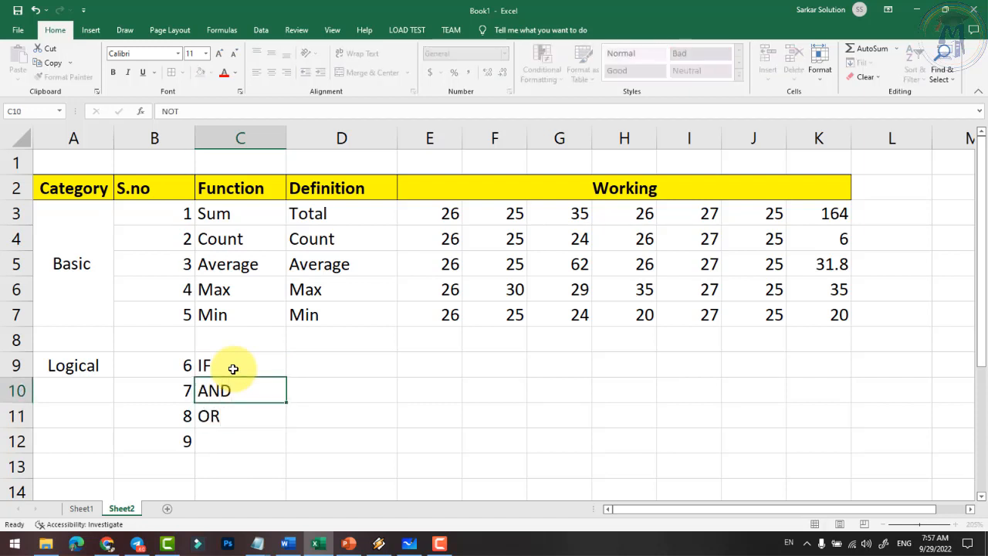
{"action": "key", "text": "Down"}
{"action": "key", "text": "Down"}
{"action": "type", "text": "NOT"}
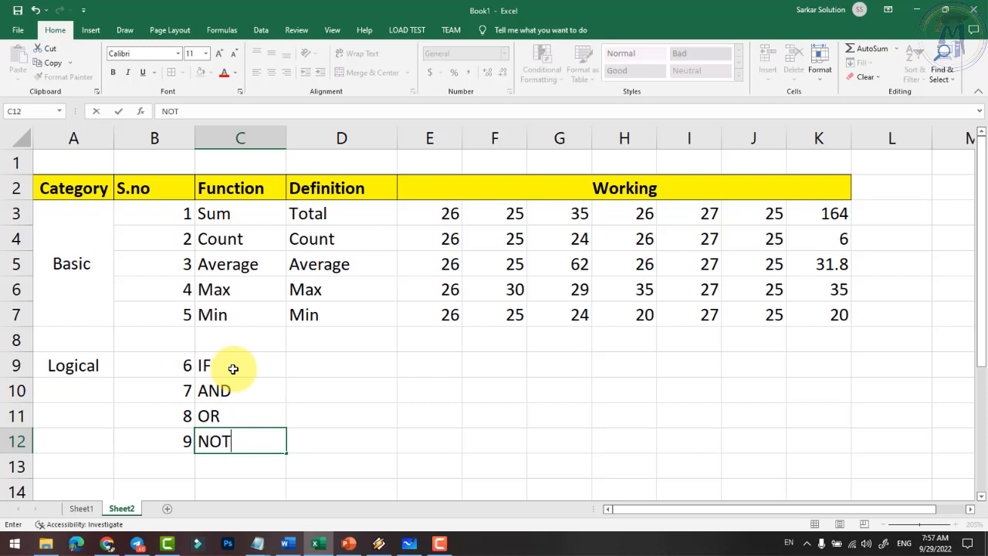
{"action": "key", "text": "Up"}
{"action": "key", "text": "Up"}
{"action": "key", "text": "Up"}
{"action": "key", "text": "Down"}
{"action": "key", "text": "Down"}
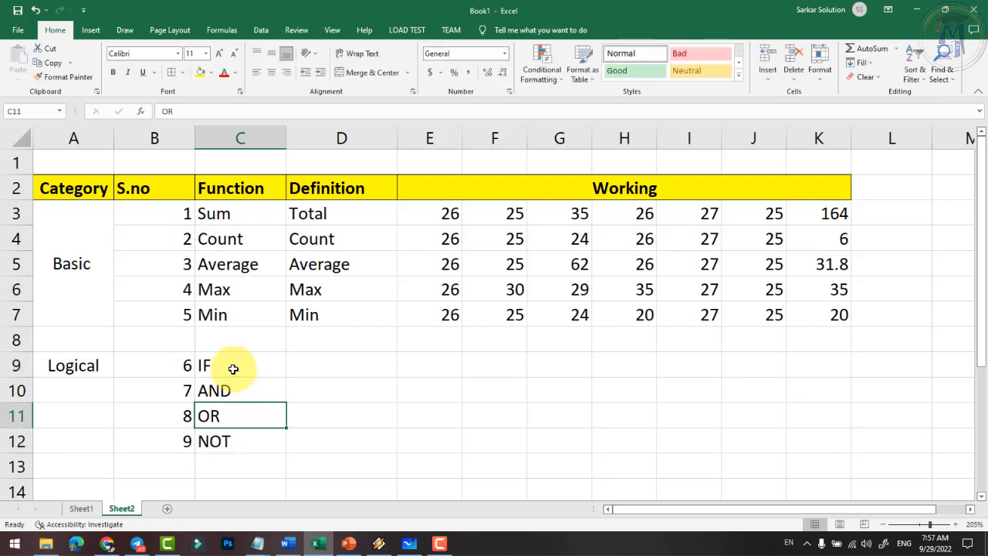
{"action": "left_click", "coordinate": [329, 375]}
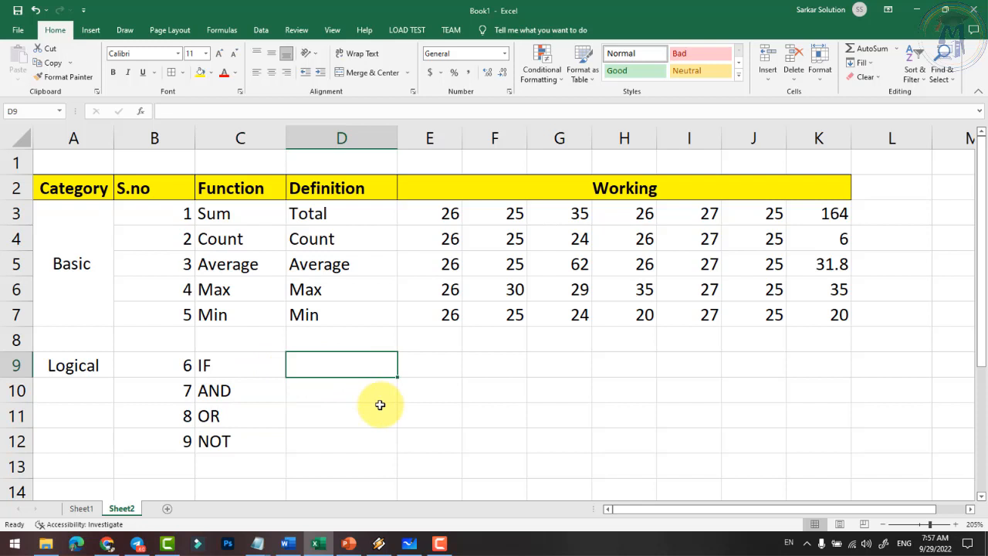
- Enter the definitions Condition, All Condition and Only One in D9:D11
{"action": "type", "text": "Conditio"}
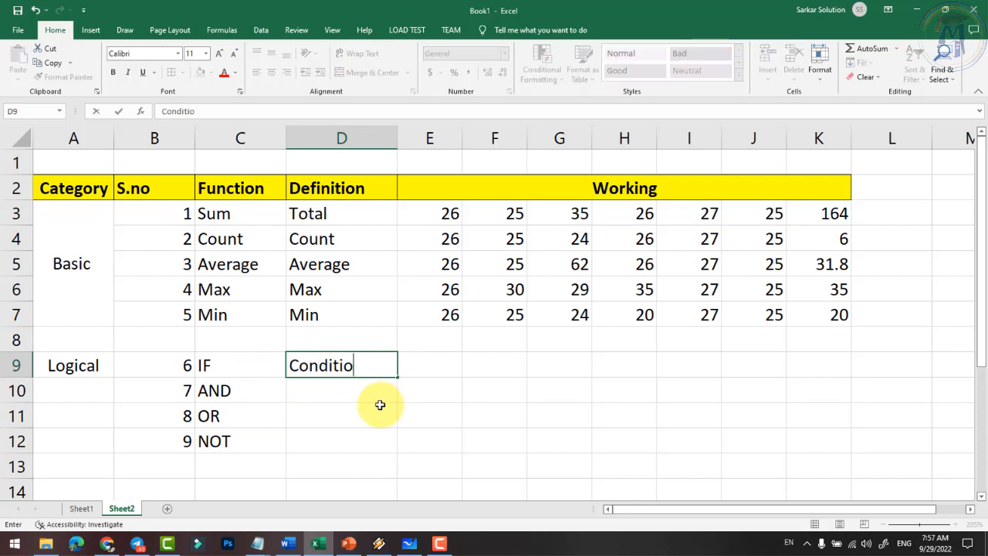
{"action": "type", "text": "n"}
{"action": "key", "text": "Return"}
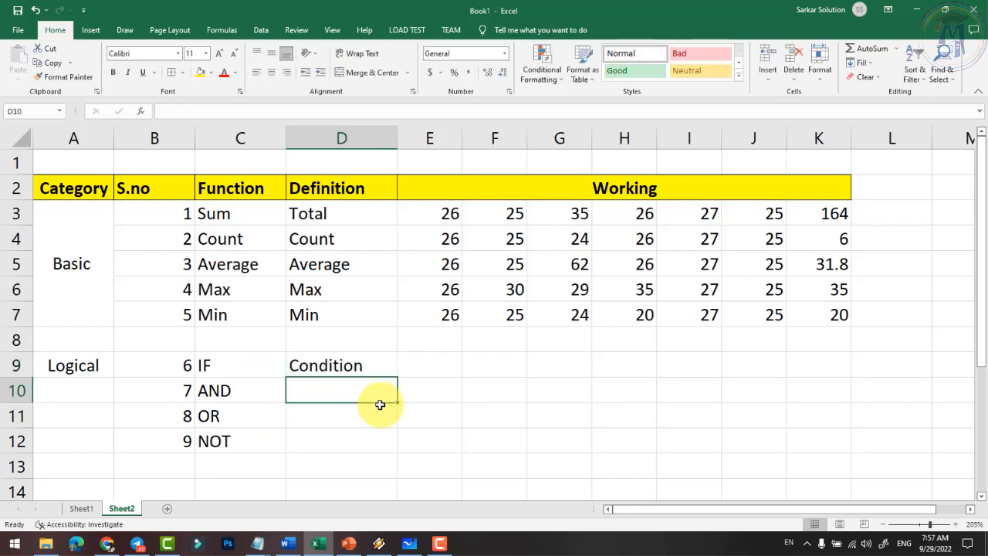
{"action": "type", "text": "B"}
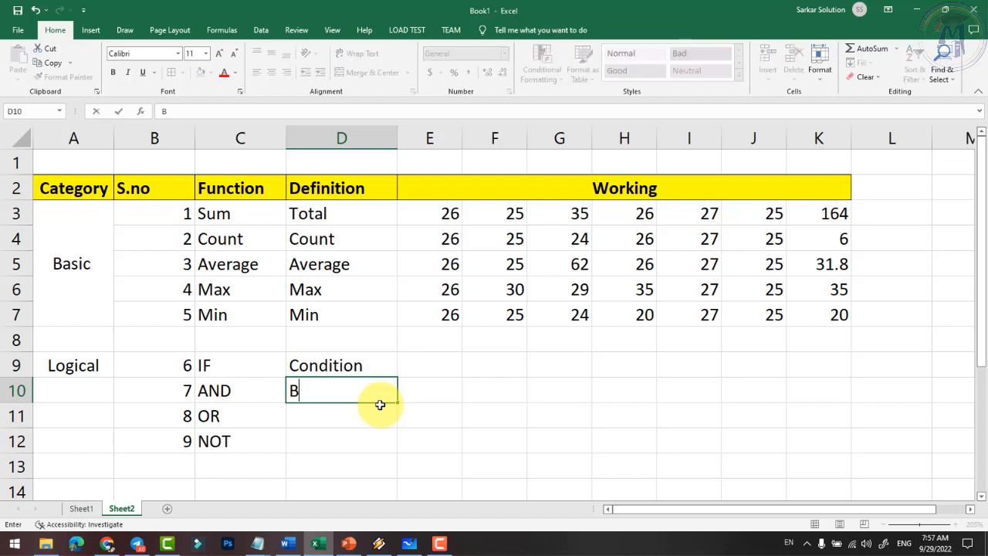
{"action": "key", "text": "BackSpace"}
{"action": "type", "text": "All Condition"}
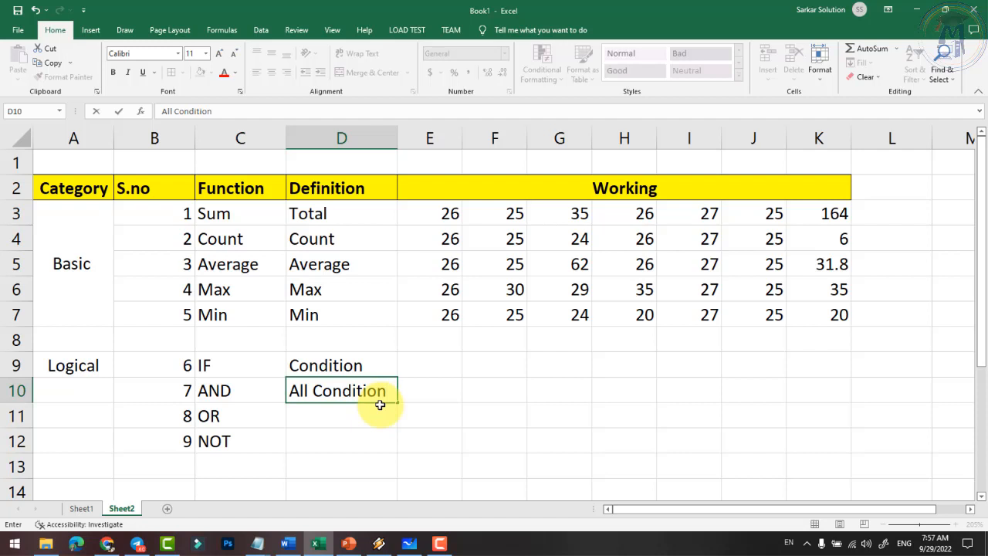
{"action": "key", "text": "Up"}
{"action": "key", "text": "Down"}
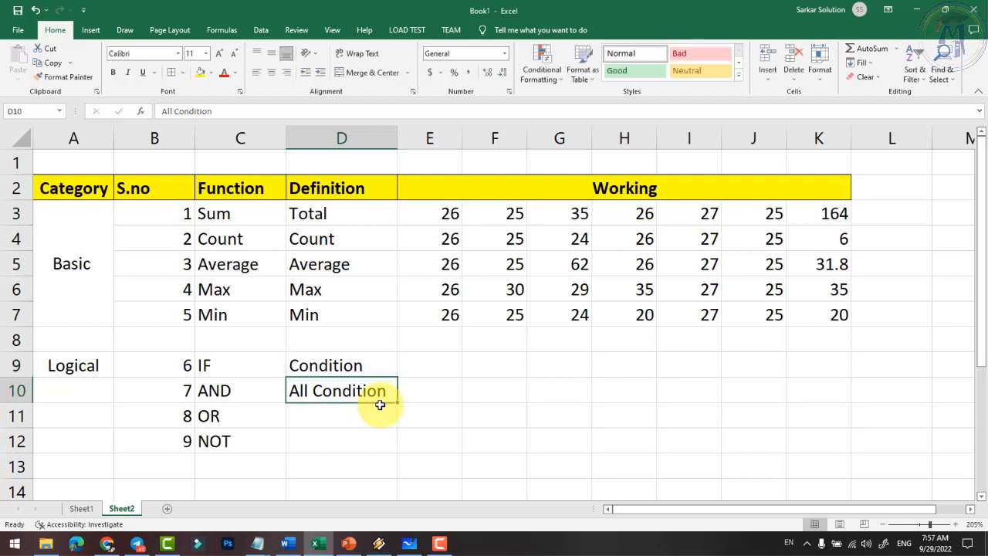
{"action": "key", "text": "Down"}
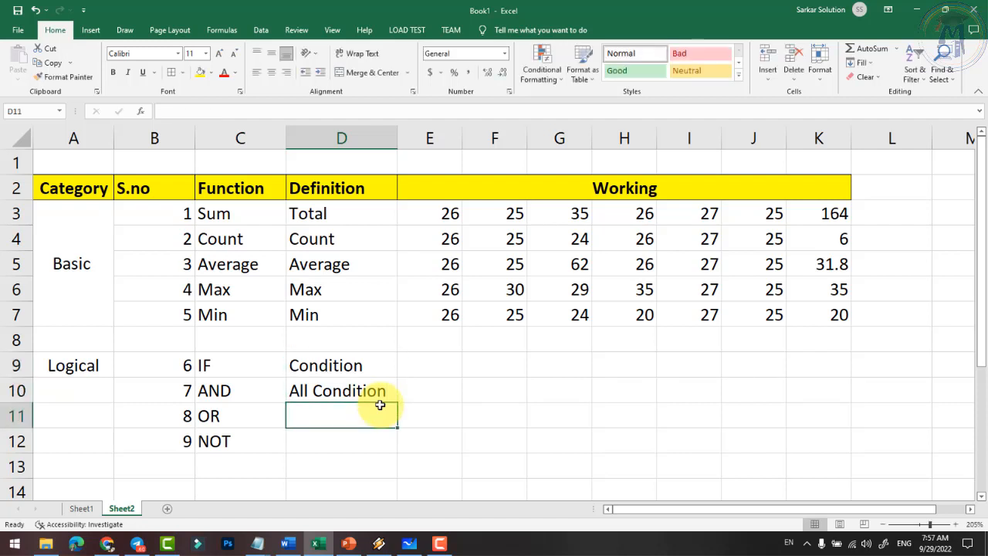
{"action": "type", "text": "Only One"}
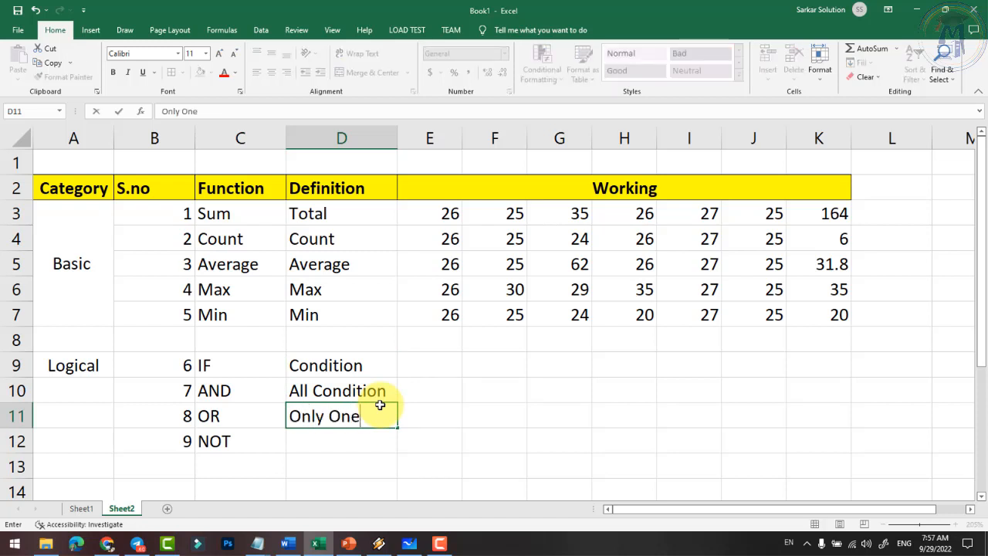
{"action": "key", "text": "Return"}
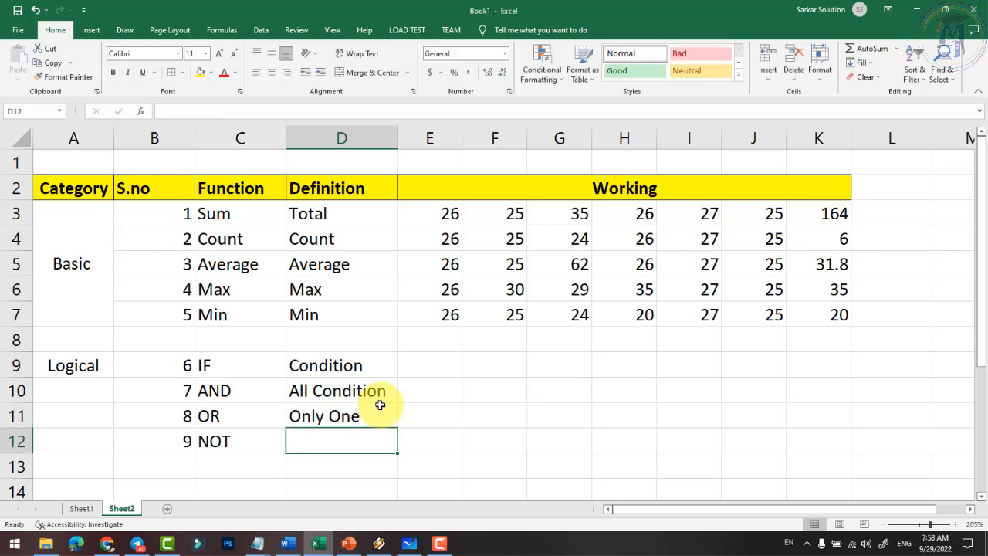
- Discard the autocompleted Only One in D12, leaving NOT's definition blank
{"action": "type", "text": "O"}
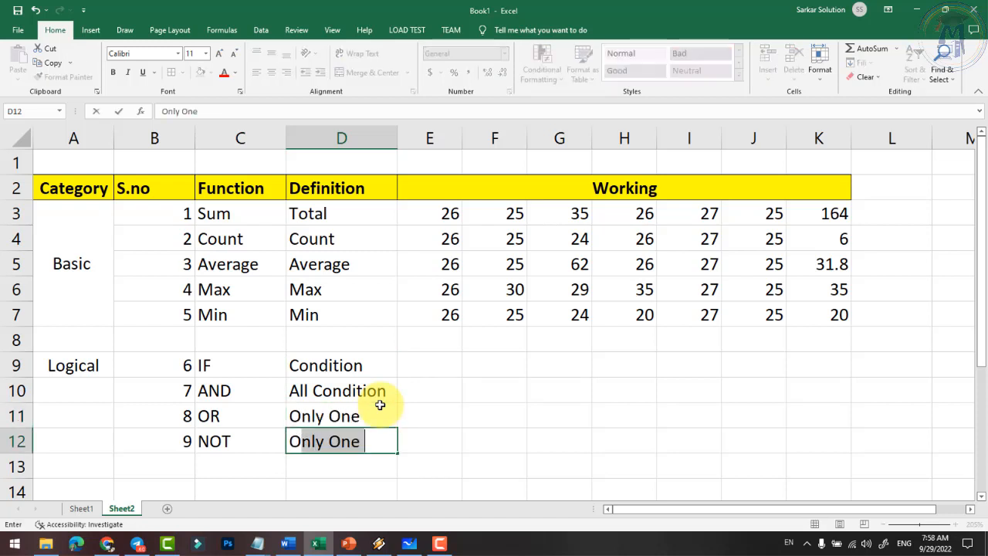
{"action": "key", "text": "BackSpace"}
{"action": "key", "text": "BackSpace"}
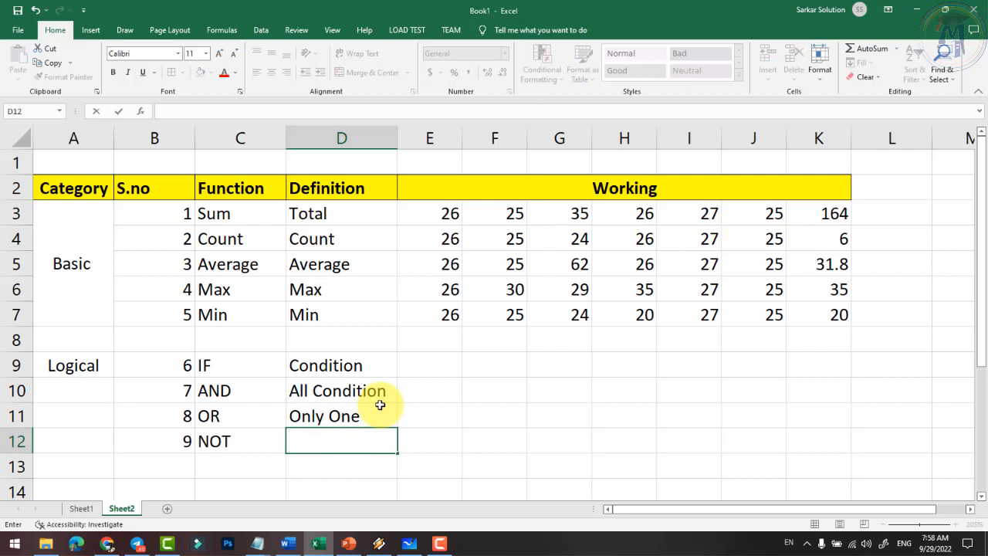
{"action": "key", "text": "Escape"}
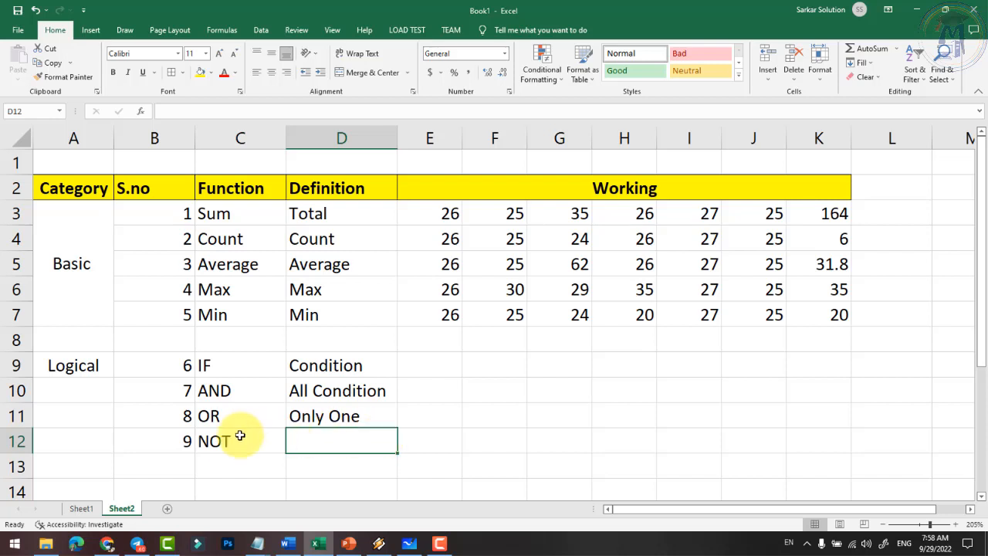
{"action": "left_click", "coordinate": [231, 440]}
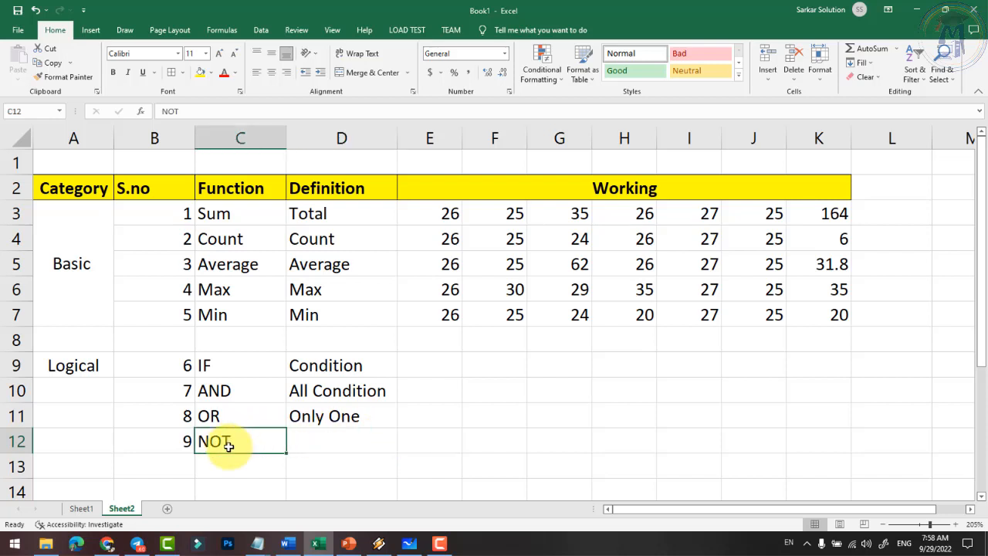
{"action": "left_click", "coordinate": [308, 440]}
- Type the label Age in E9 with a first age of 18 beside it
{"action": "left_click", "coordinate": [459, 374]}
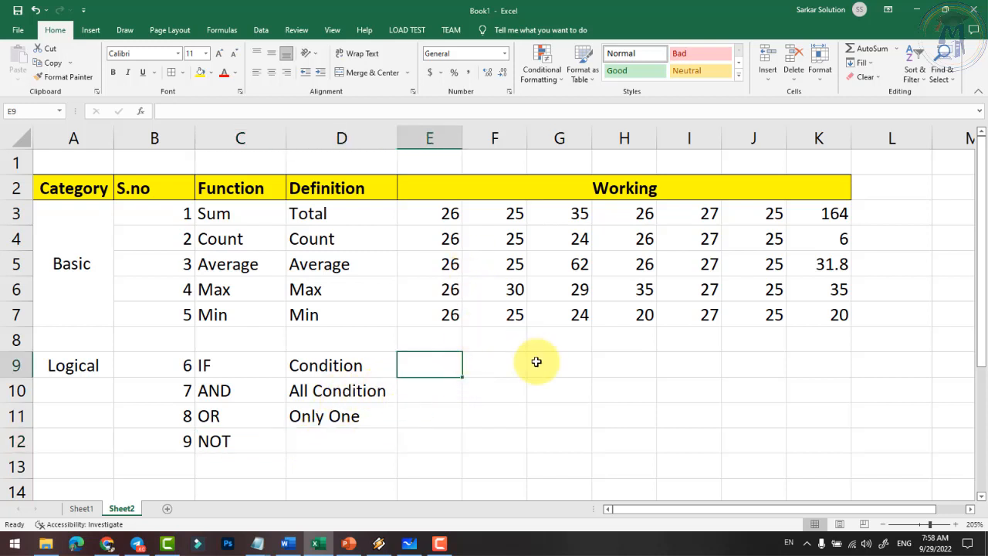
{"action": "key", "text": "Right"}
{"action": "key", "text": "Left"}
{"action": "key", "text": "Left"}
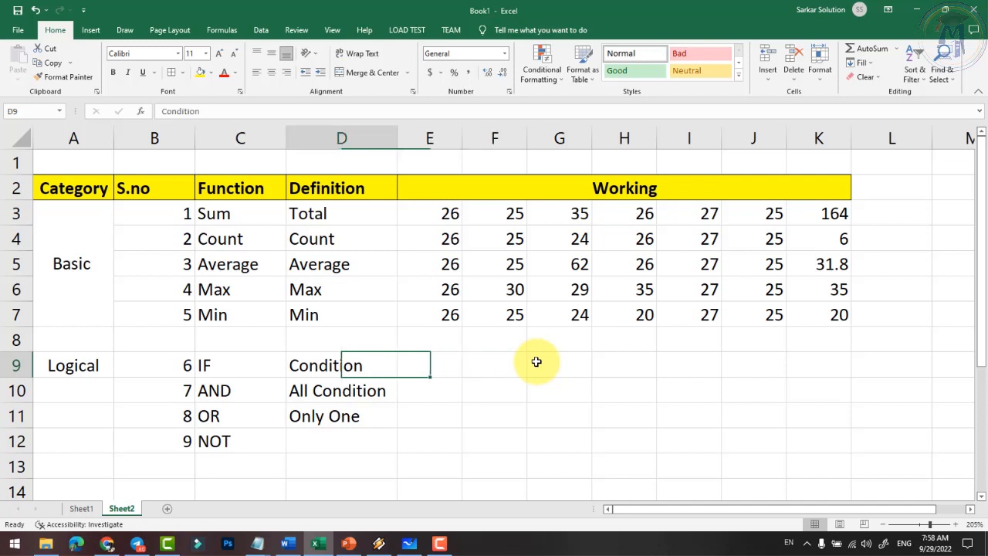
{"action": "key", "text": "Right"}
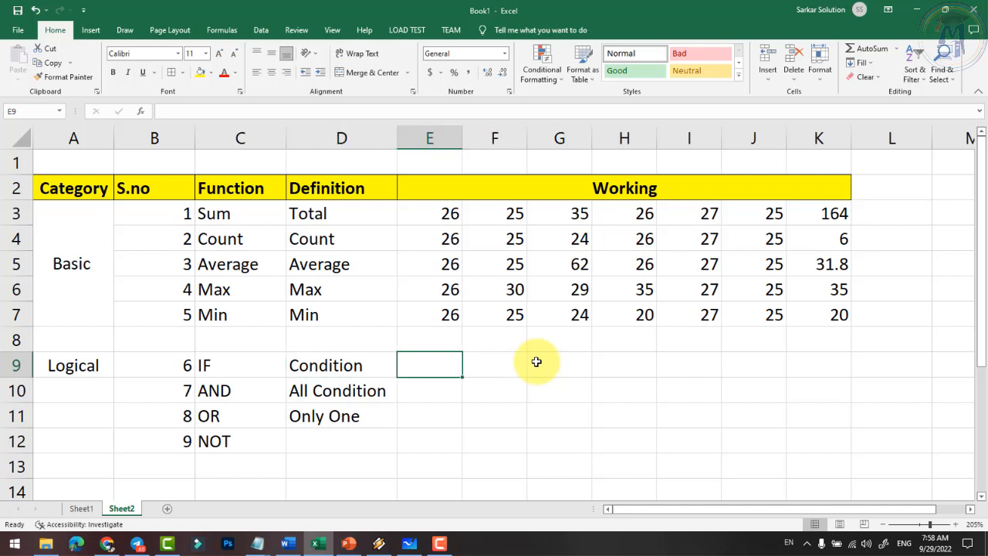
{"action": "type", "text": "Age"}
{"action": "key", "text": "Tab"}
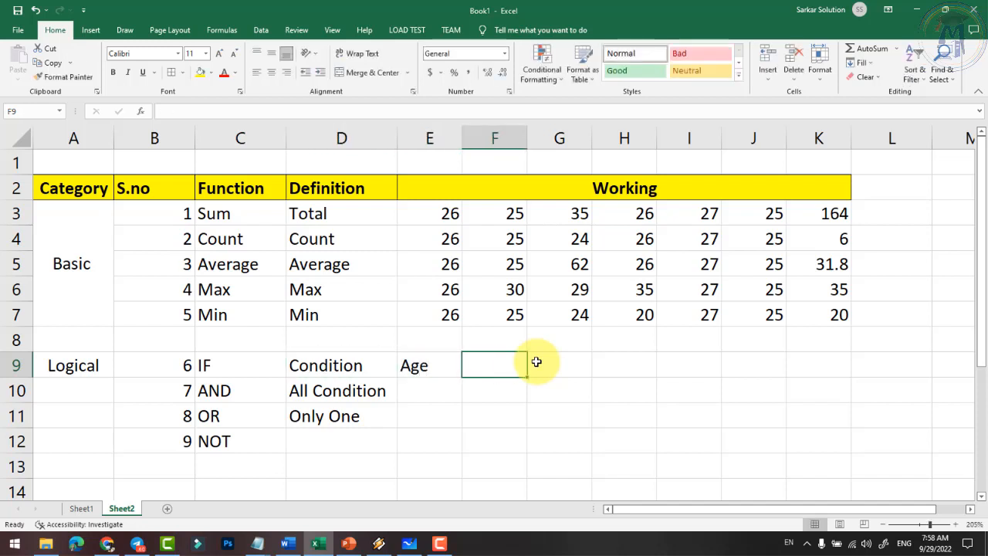
{"action": "type", "text": "18"}
{"action": "key", "text": "Return"}
- Replace the age in F9 with 50
{"action": "key", "text": "Up"}
{"action": "key", "text": "Right"}
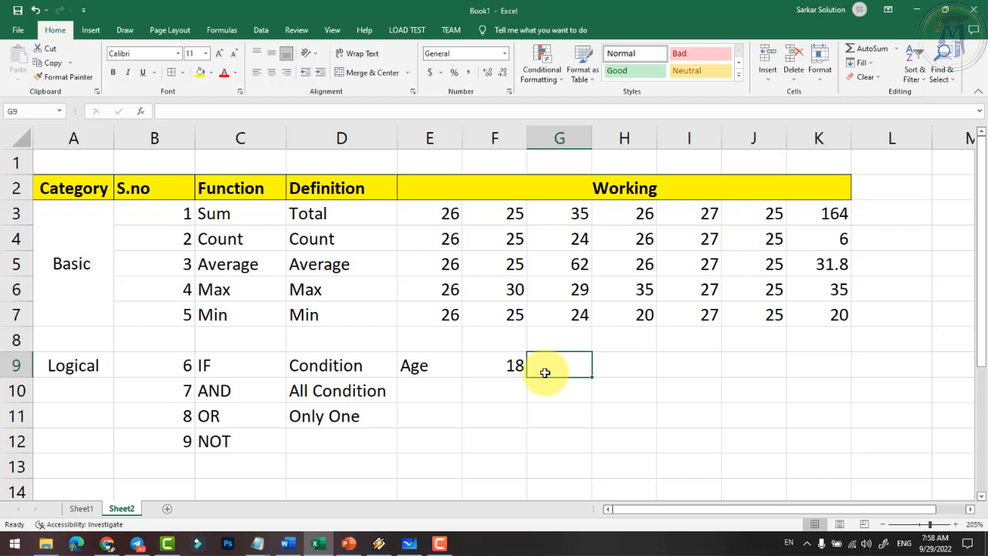
{"action": "key", "text": "Left"}
{"action": "type", "text": "17"}
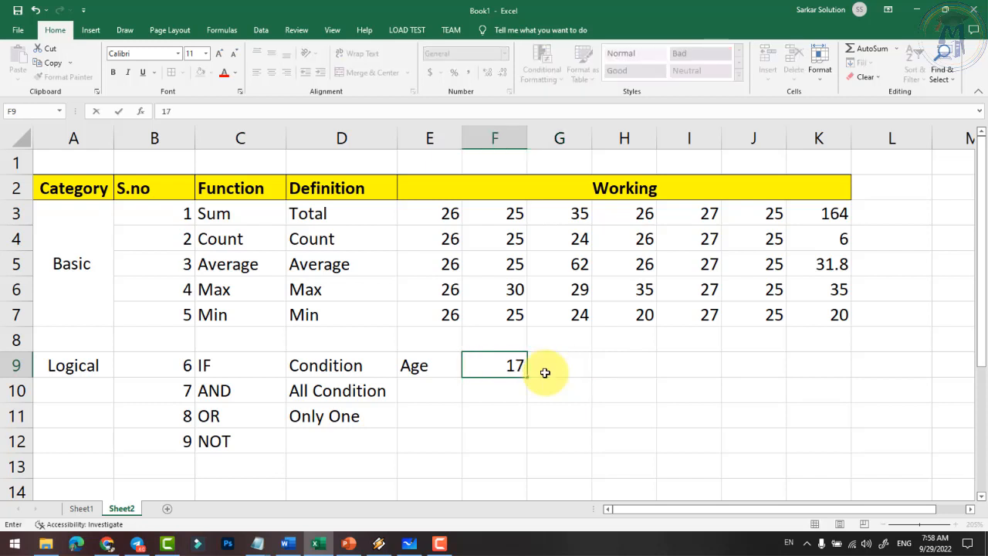
{"action": "key", "text": "BackSpace"}
{"action": "key", "text": "BackSpace"}
{"action": "type", "text": "19"}
{"action": "key", "text": "BackSpace"}
{"action": "key", "text": "BackSpace"}
{"action": "type", "text": "50"}
{"action": "key", "text": "ctrl+Return"}
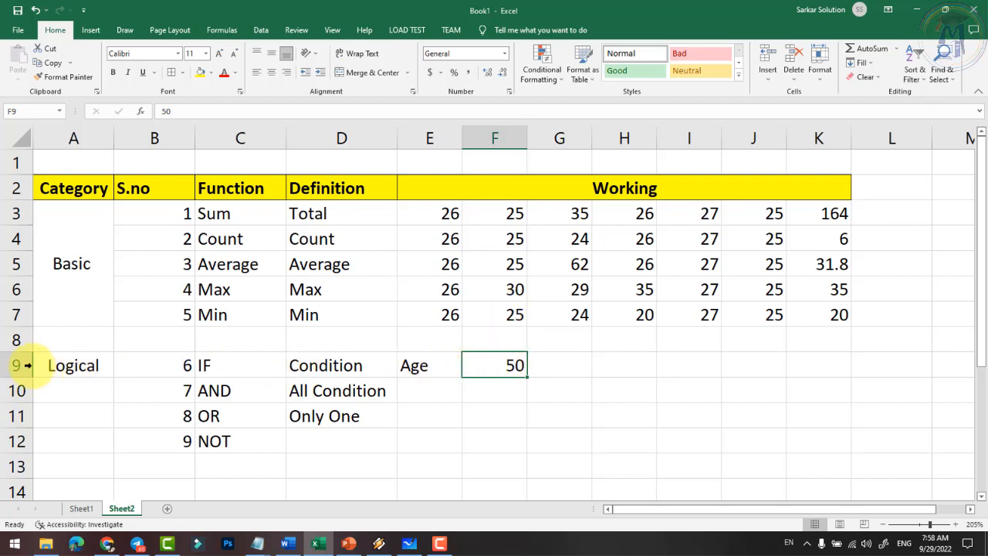
{"action": "left_click", "coordinate": [549, 375]}
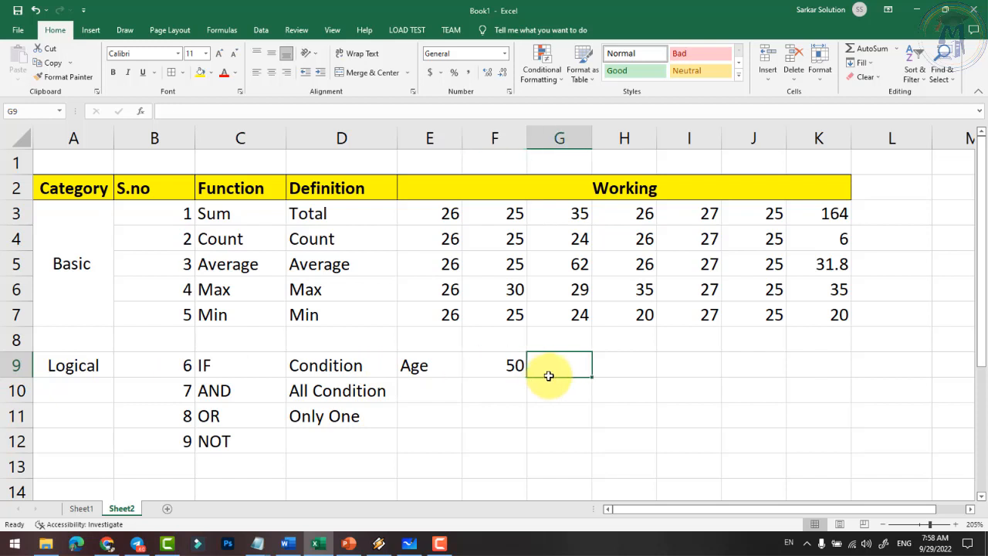
- Begin an IF function in G9 by typing =if(
{"action": "type", "text": "=if"}
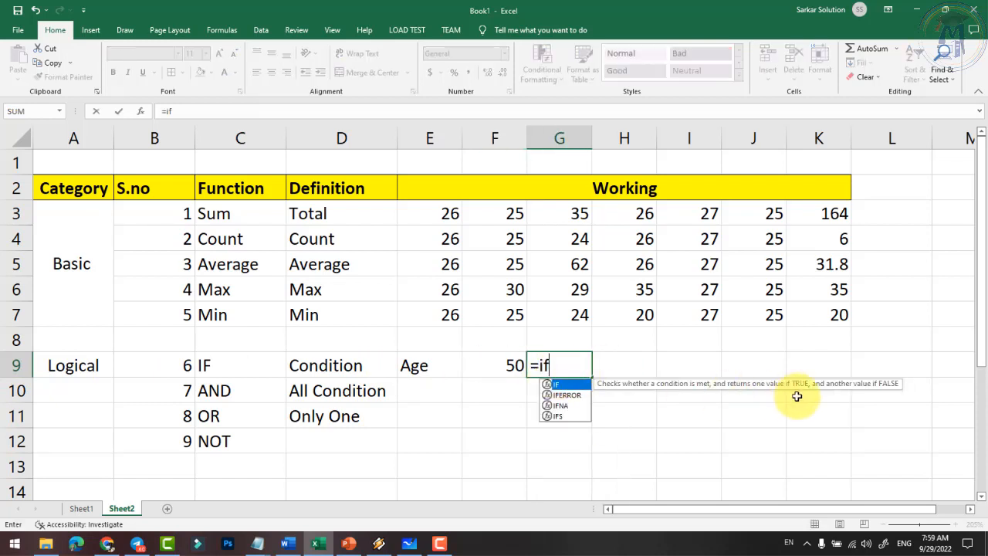
{"action": "type", "text": "("}
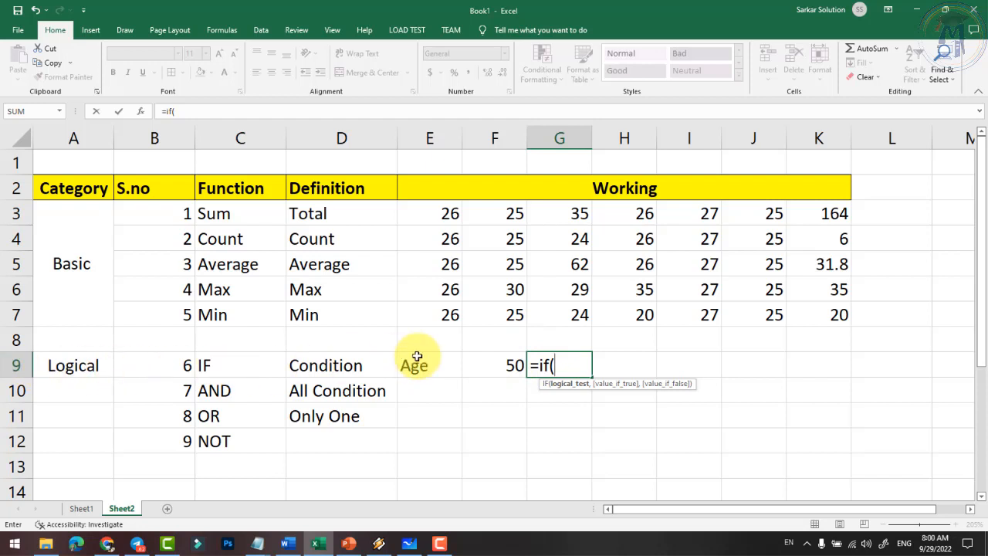
- Complete G9 as =if(f9>=18,"You Can Vote","You Can't Vote") and confirm it
{"action": "type", "text": "f9"}
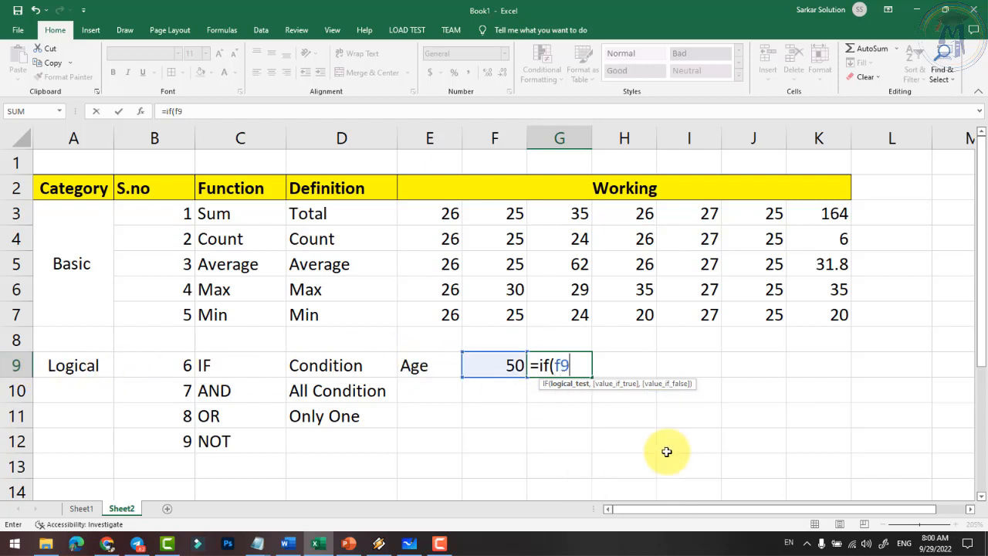
{"action": "type", "text": ">"}
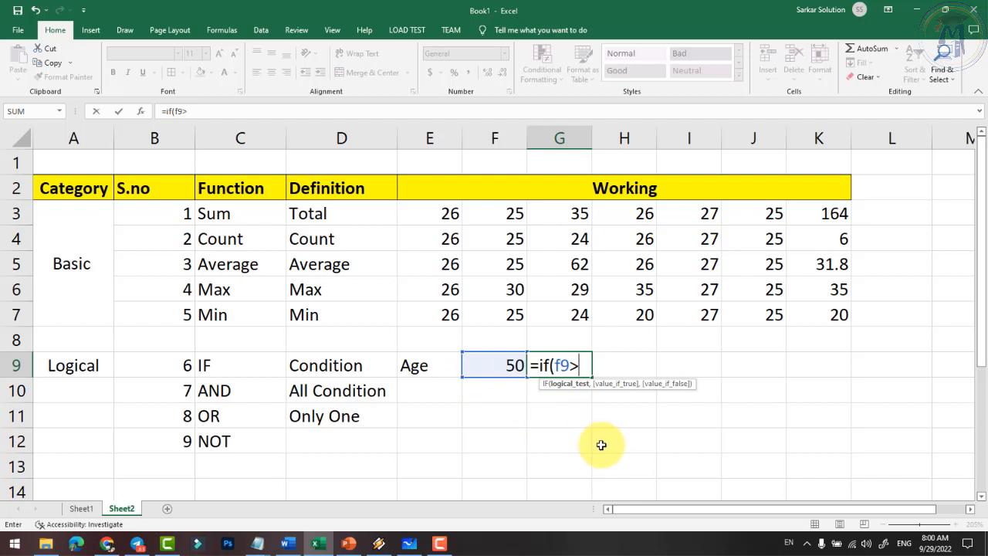
{"action": "type", "text": "=18"}
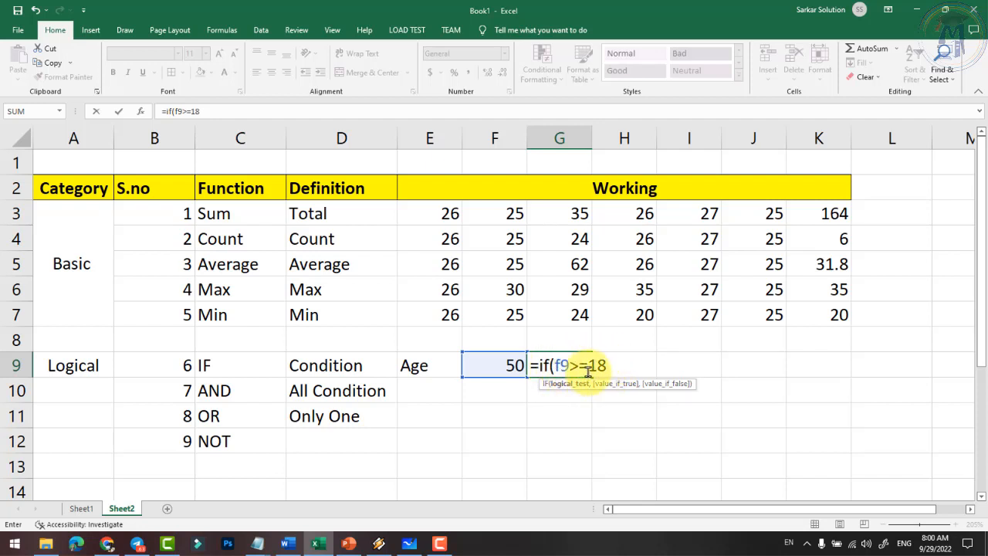
{"action": "type", "text": ","}
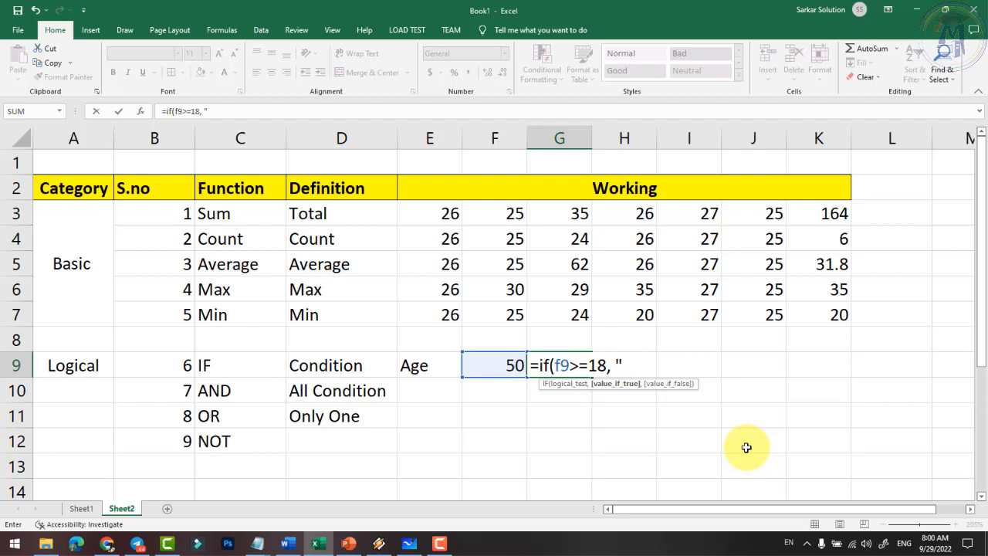
{"action": "type", "text": "You Can Y"}
{"action": "key", "text": "BackSpace"}
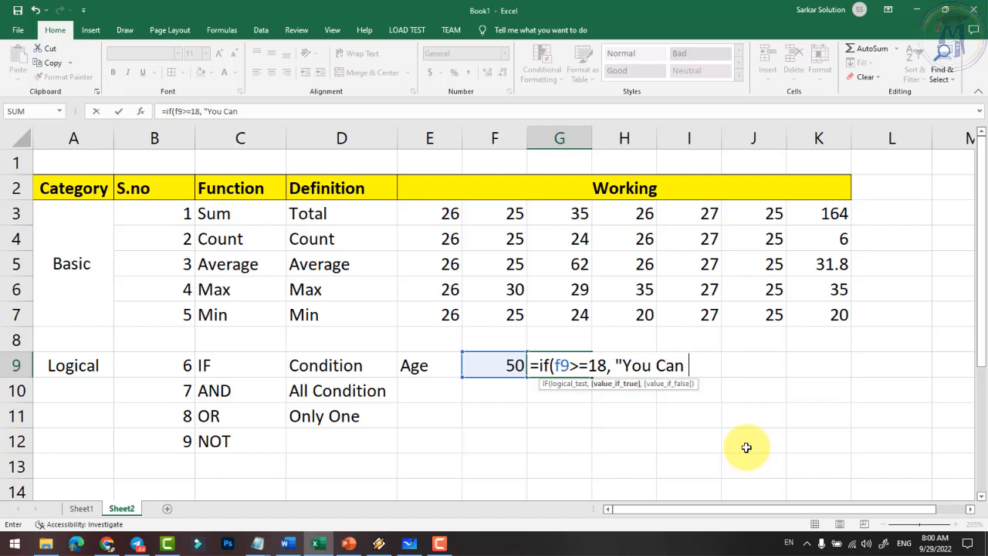
{"action": "type", "text": "Vote"}
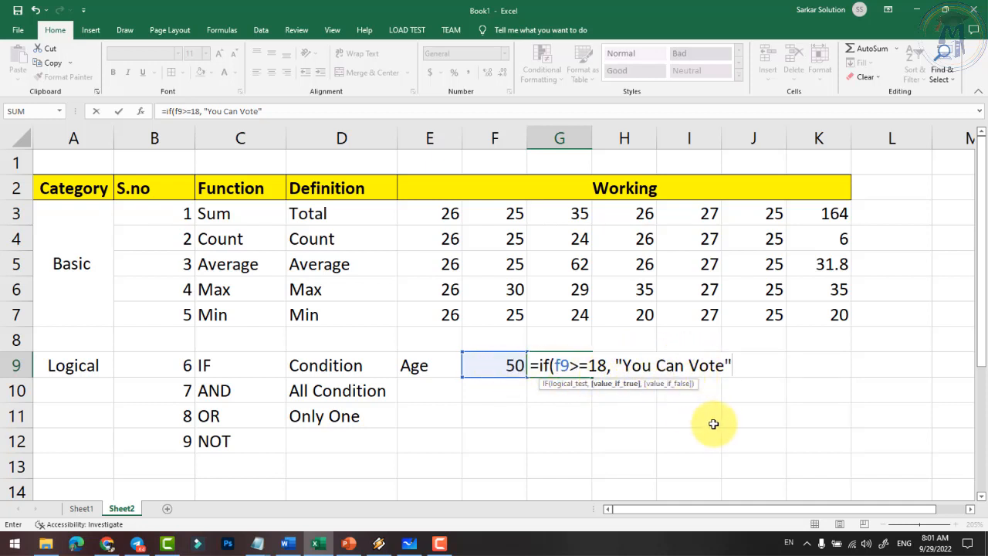
{"action": "type", "text": ","}
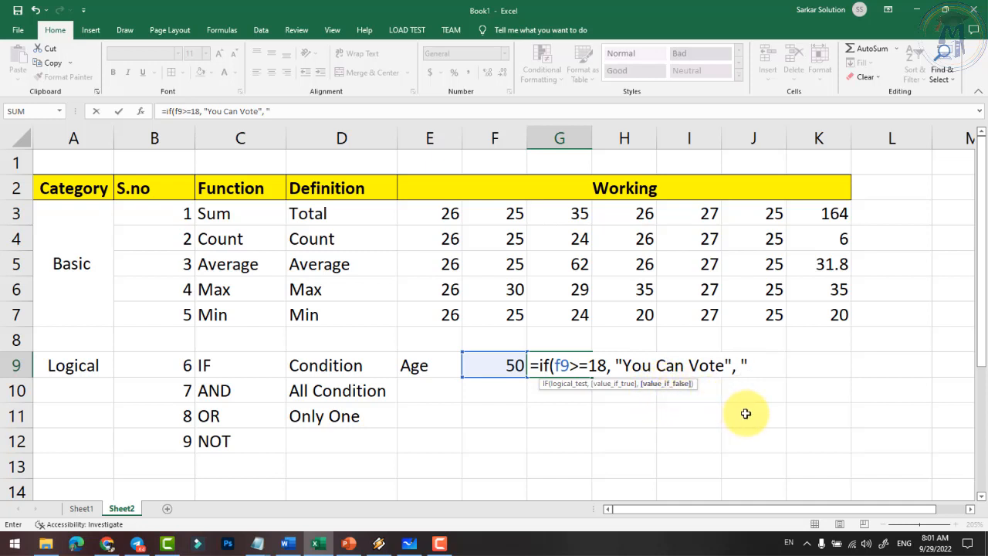
{"action": "type", "text": "You Can'"}
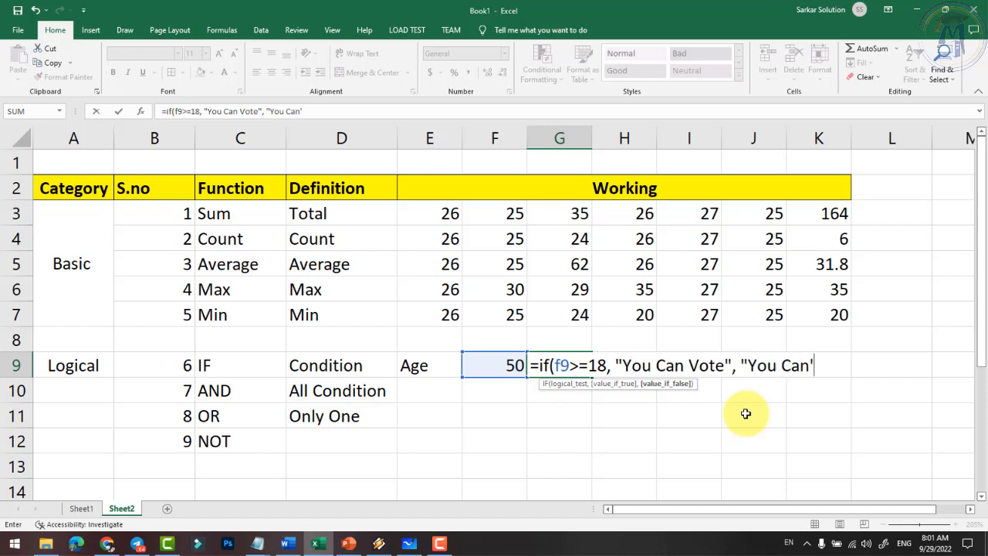
{"action": "type", "text": "t Vote"}
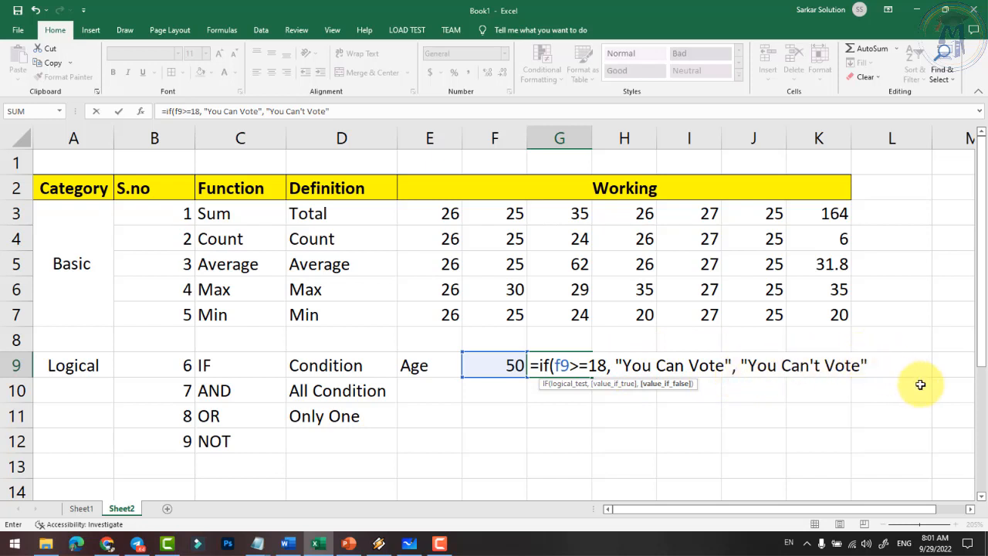
{"action": "type", "text": ")"}
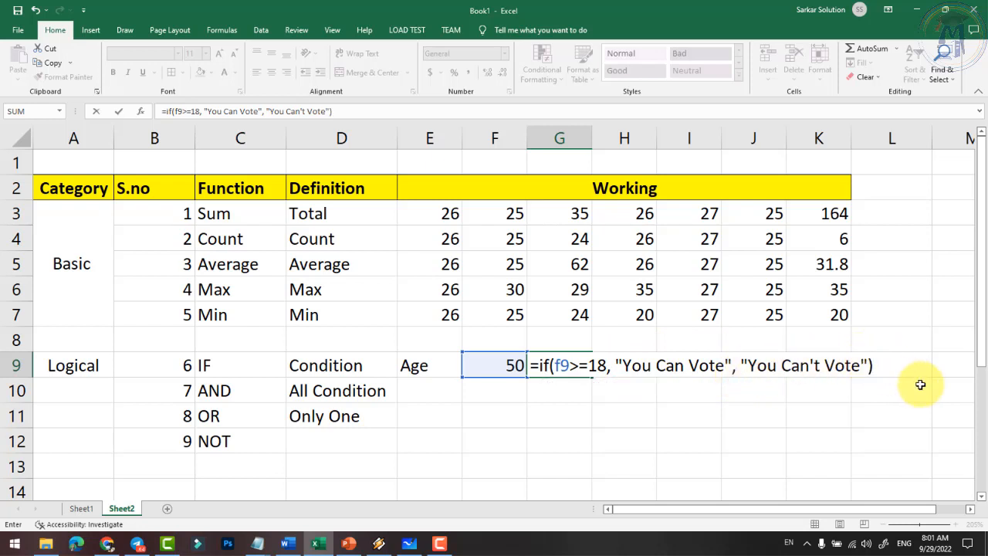
{"action": "key", "text": "Return"}
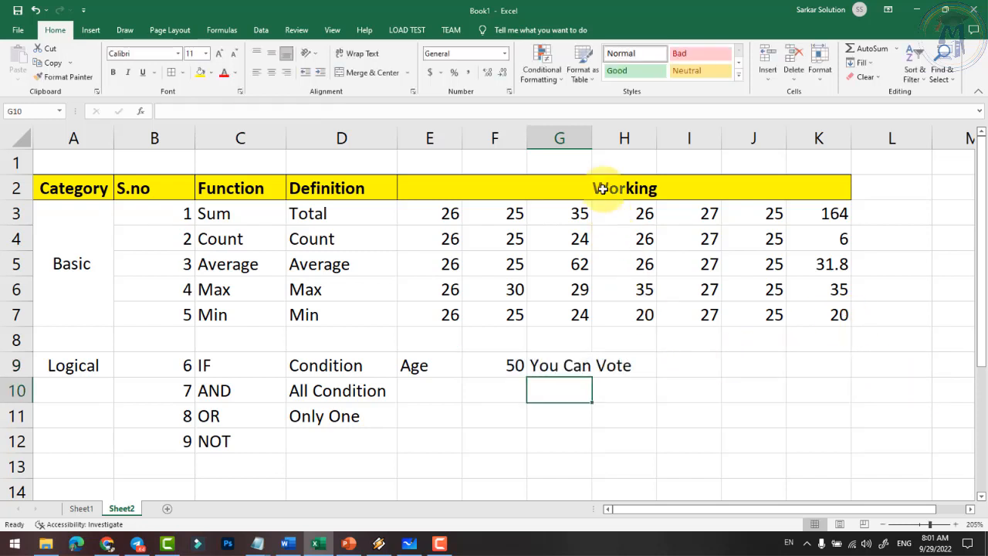
- Auto-fit column G to show the full IF result and slightly widen column F
{"action": "double_click", "coordinate": [589, 135]}
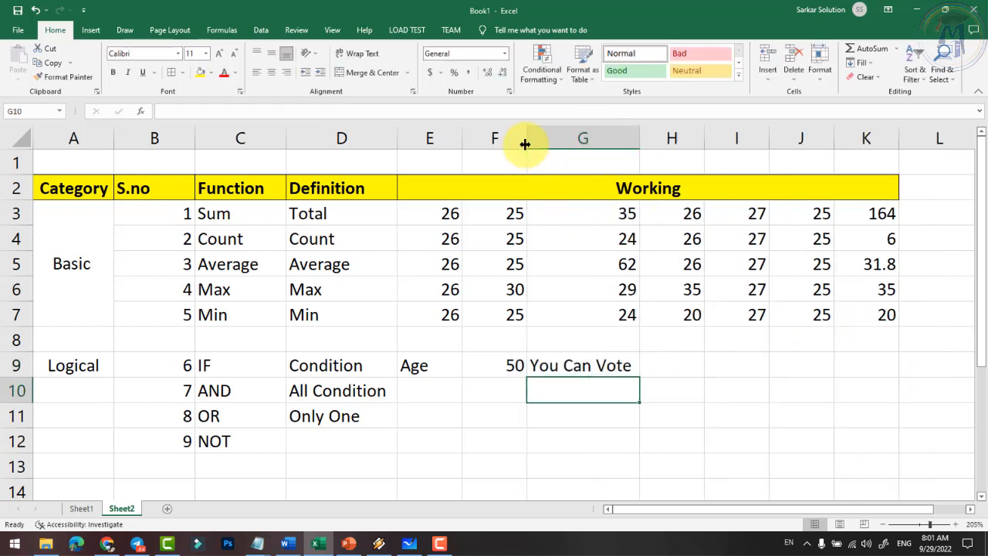
{"action": "left_click_drag", "start_coordinate": [530, 141], "coordinate": [532, 143]}
{"action": "left_click", "coordinate": [494, 366]}
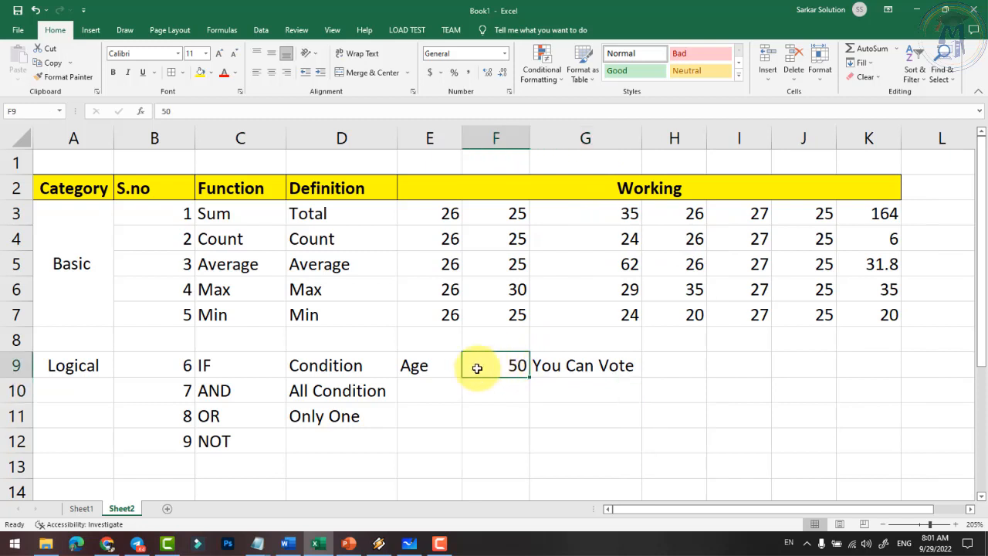
{"action": "left_click", "coordinate": [426, 370]}
{"action": "left_click", "coordinate": [513, 366]}
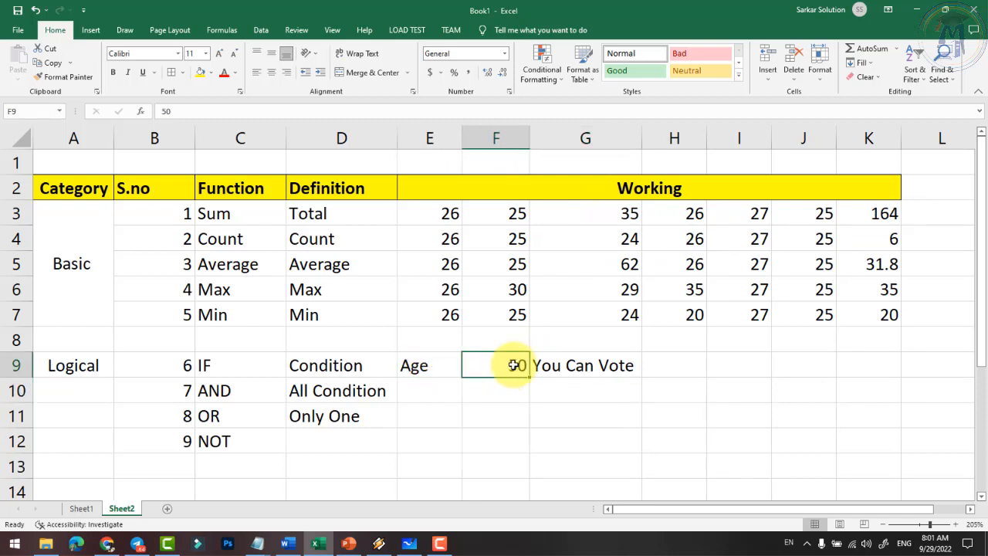
{"action": "left_click", "coordinate": [569, 371]}
{"action": "left_click", "coordinate": [523, 373]}
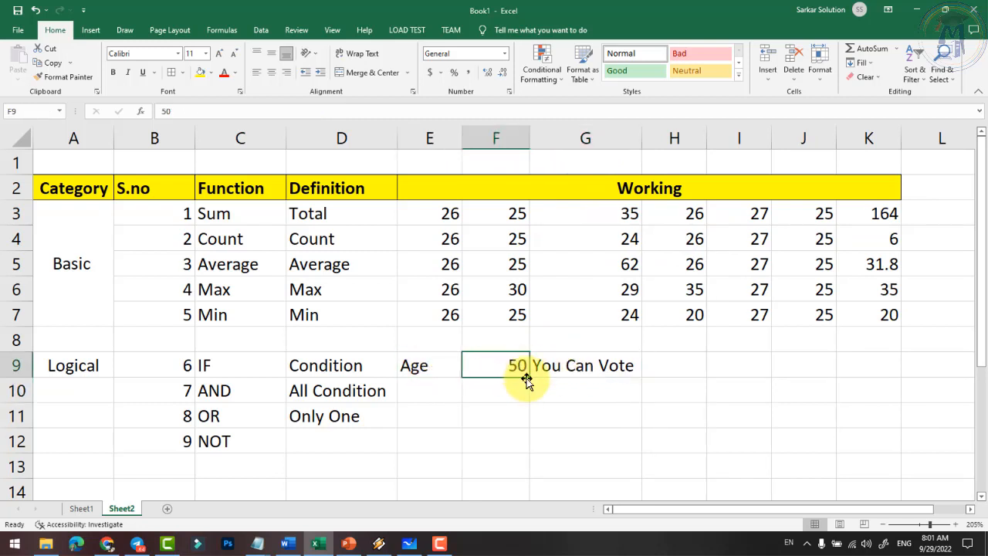
- Try the ages 100, 20, 18 and 17 in F9, ending on 17
{"action": "type", "text": "1000"}
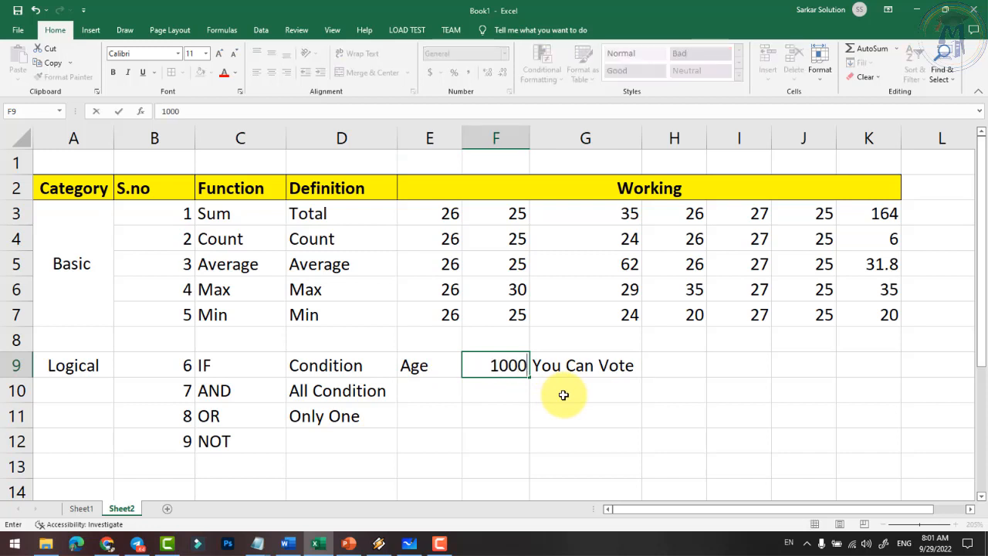
{"action": "key", "text": "BackSpace"}
{"action": "key", "text": "Return"}
{"action": "left_click", "coordinate": [492, 369]}
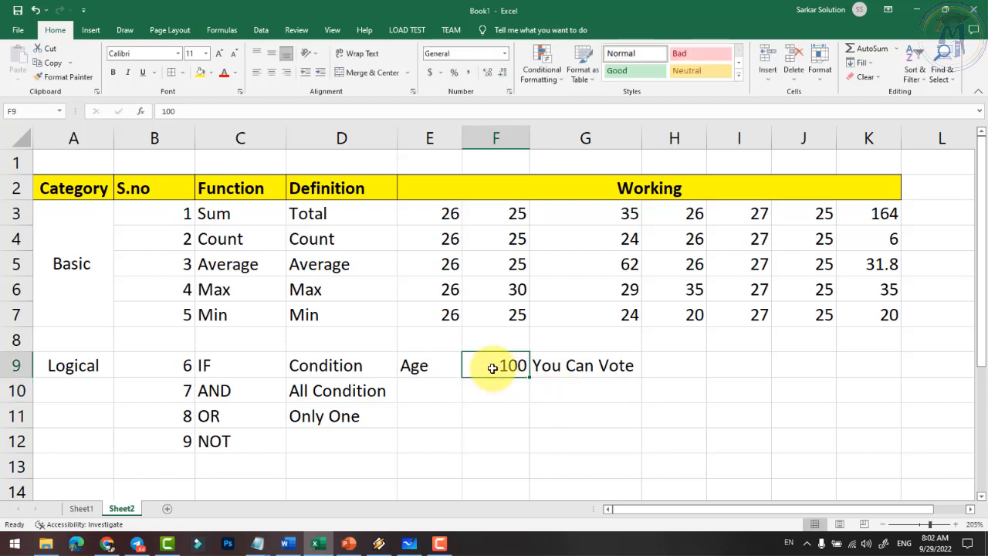
{"action": "type", "text": "20"}
{"action": "key", "text": "Return"}
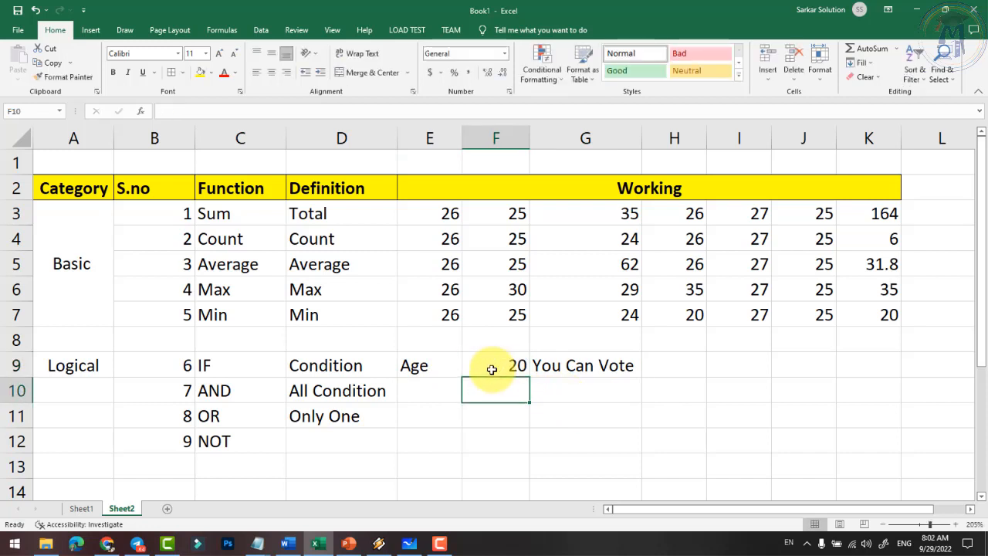
{"action": "left_click", "coordinate": [491, 370]}
{"action": "type", "text": "18"}
{"action": "key", "text": "Return"}
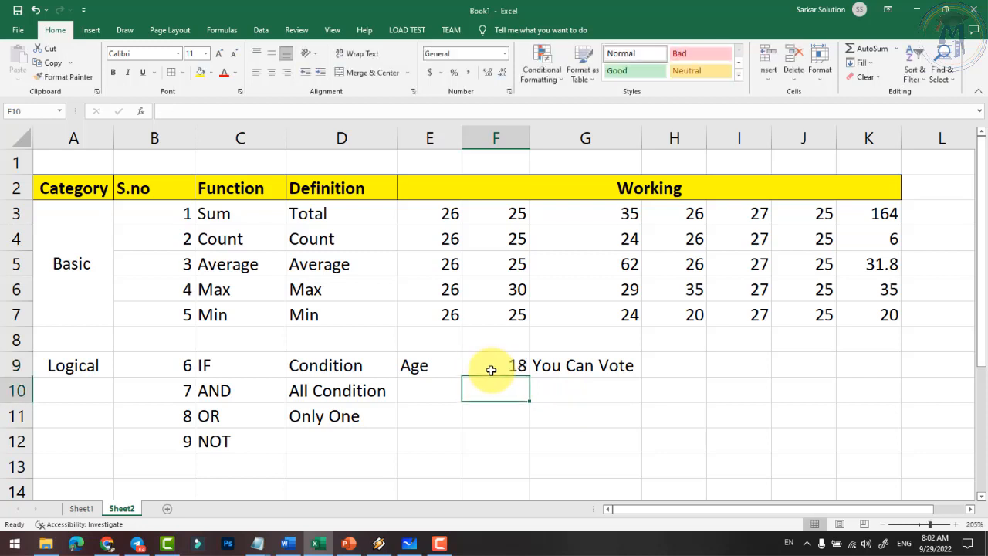
{"action": "left_click", "coordinate": [491, 370]}
{"action": "type", "text": "17"}
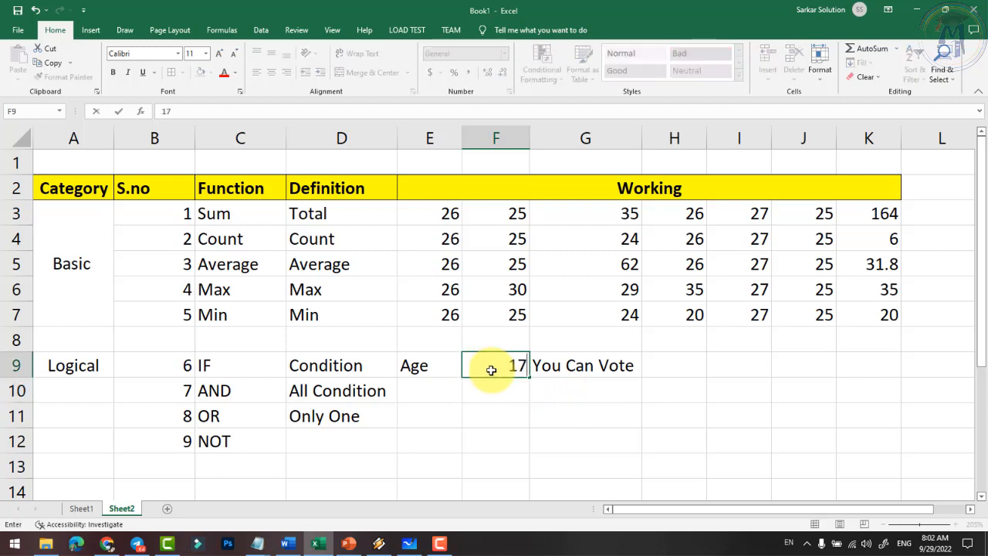
{"action": "key", "text": "Return"}
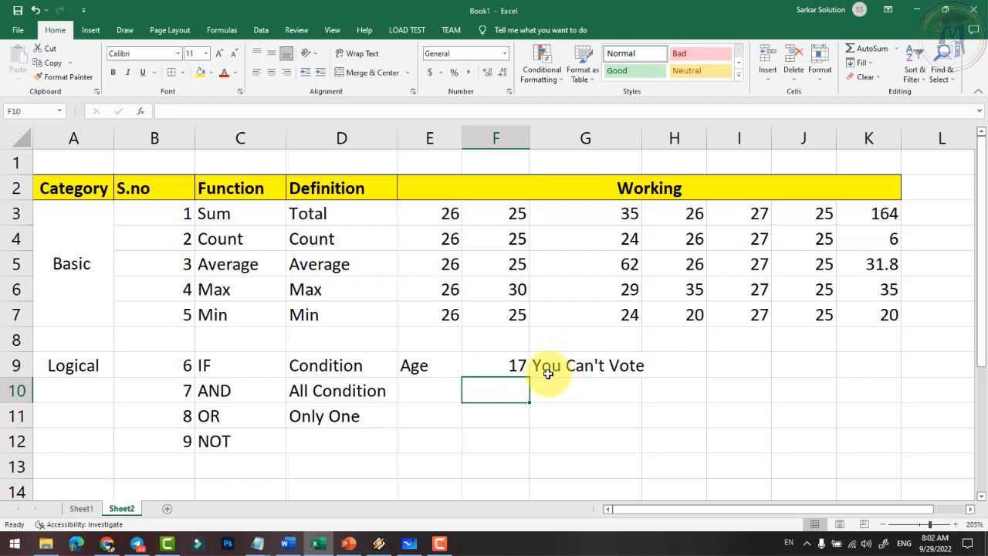
- Inspect the F9>=18 test inside G9's IF formula
{"action": "left_click", "coordinate": [622, 368]}
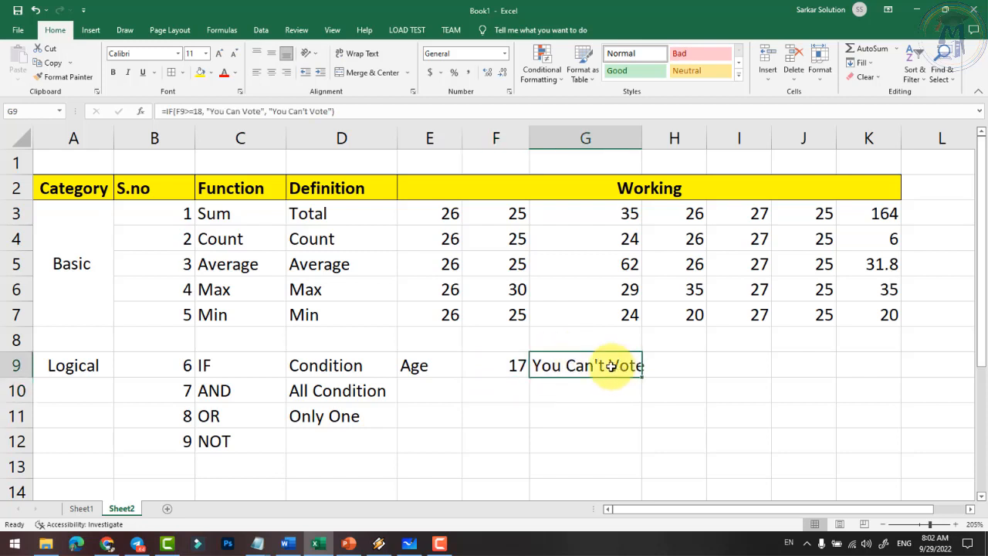
{"action": "double_click", "coordinate": [617, 368]}
{"action": "left_click_drag", "start_coordinate": [561, 369], "coordinate": [616, 368]}
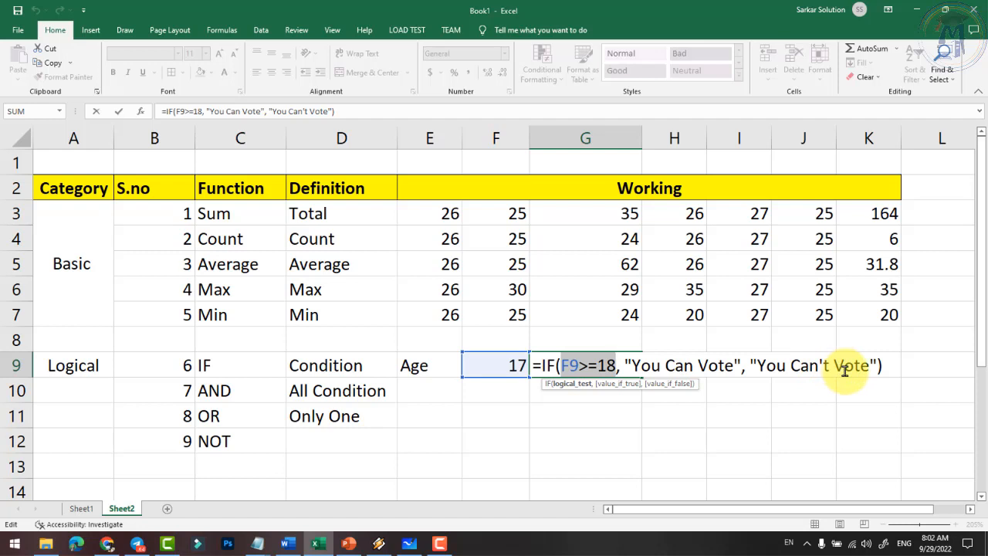
{"action": "key", "text": "Return"}
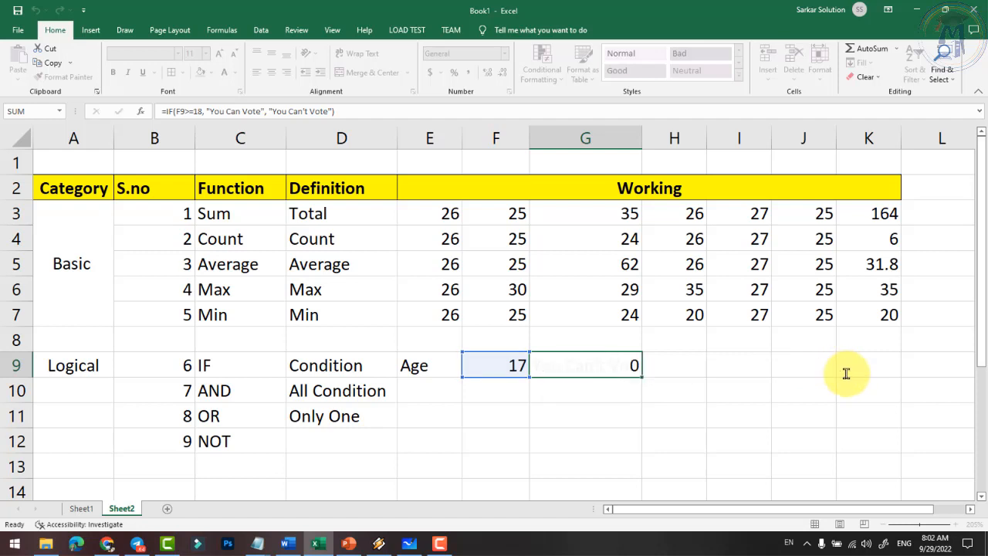
{"action": "left_click", "coordinate": [494, 358]}
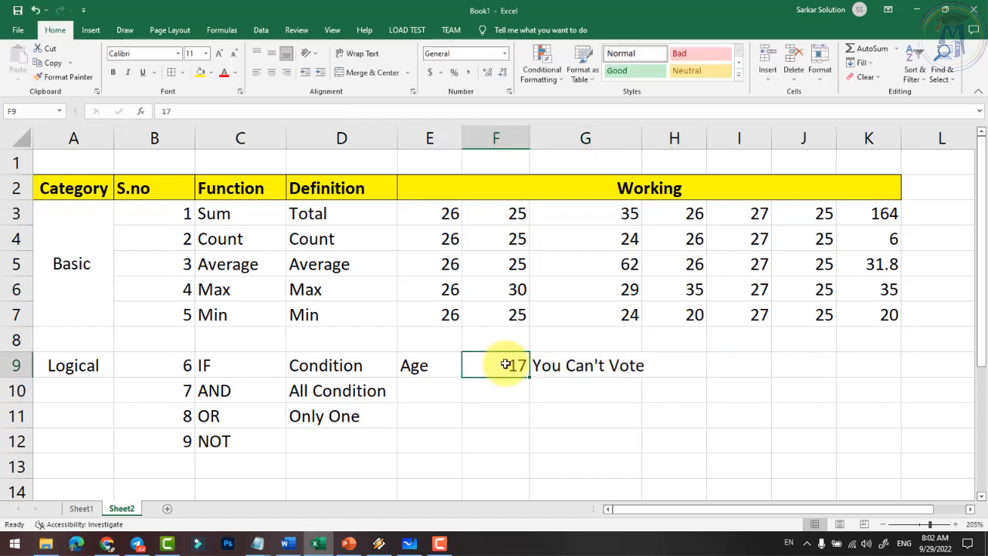
{"action": "left_click", "coordinate": [368, 367]}
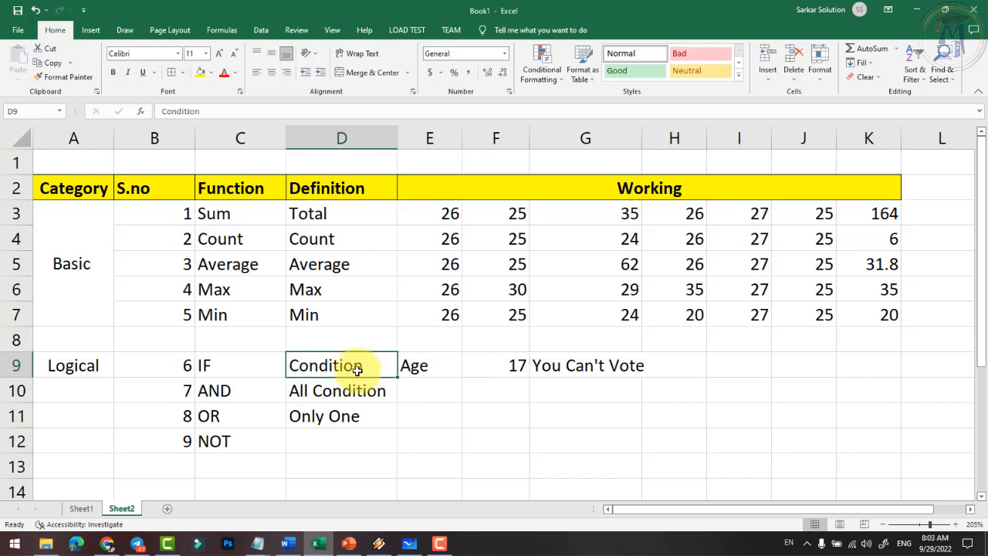
{"action": "left_click", "coordinate": [444, 366]}
{"action": "left_click", "coordinate": [357, 366]}
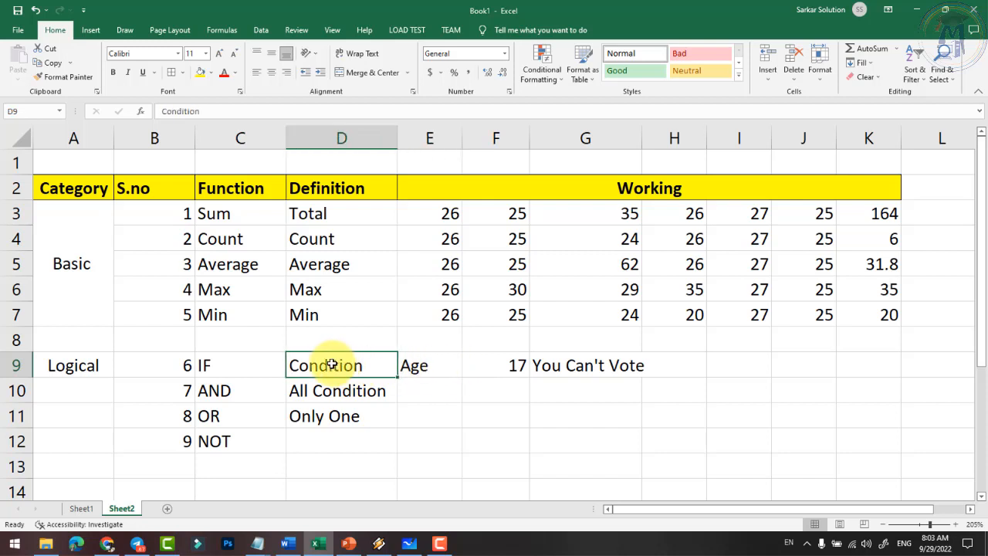
{"action": "left_click", "coordinate": [202, 365]}
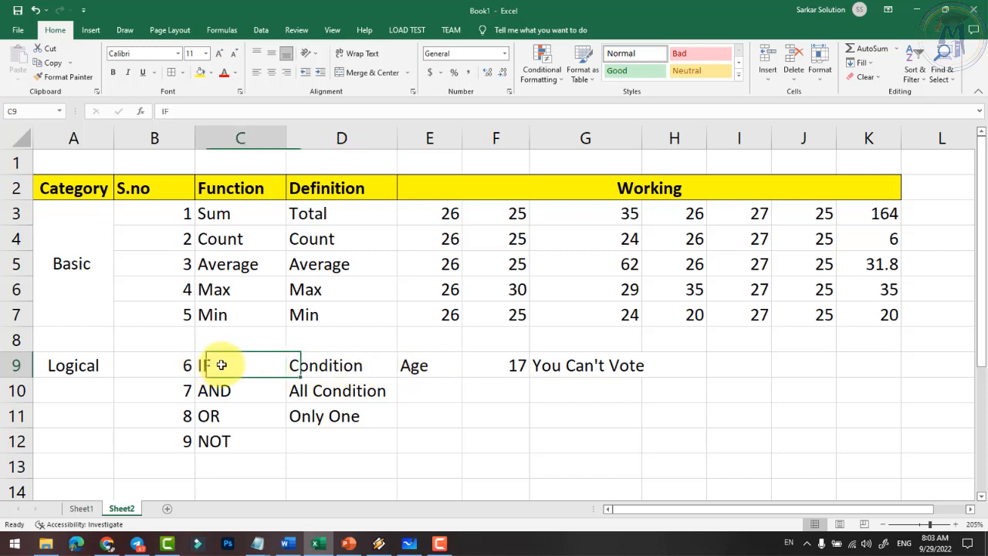
{"action": "left_click", "coordinate": [233, 392]}
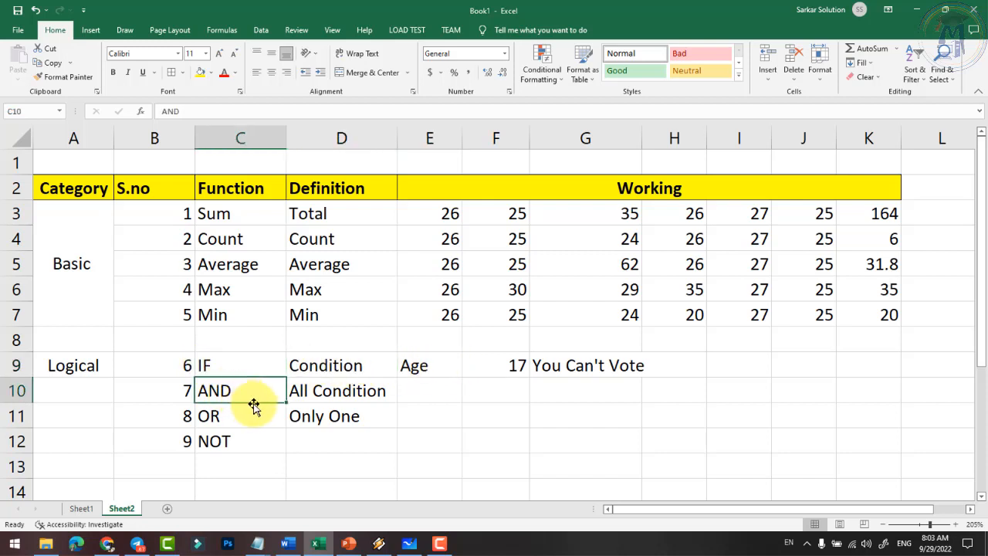
{"action": "left_click", "coordinate": [441, 395]}
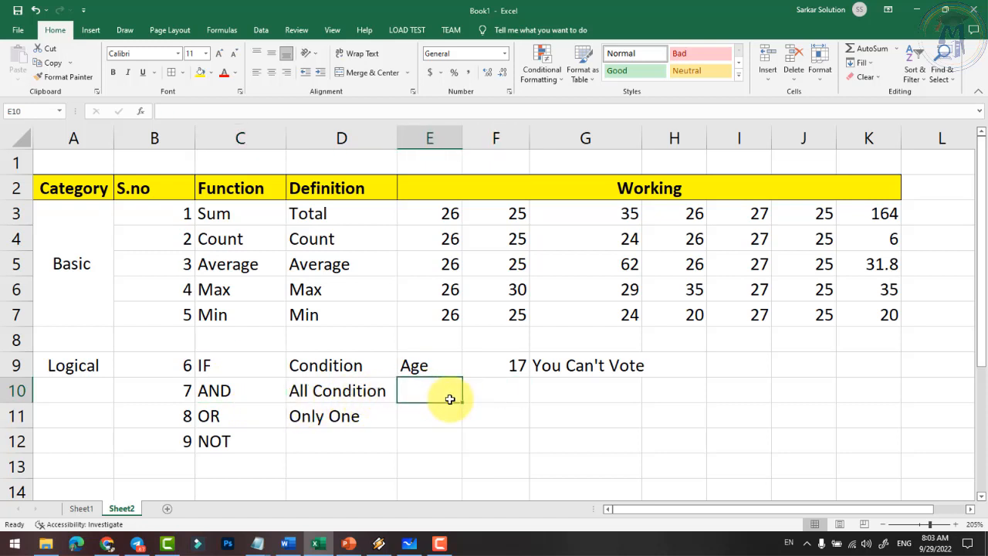
{"action": "key", "text": "Right"}
{"action": "key", "text": "Down"}
{"action": "key", "text": "Left"}
{"action": "key", "text": "Up"}
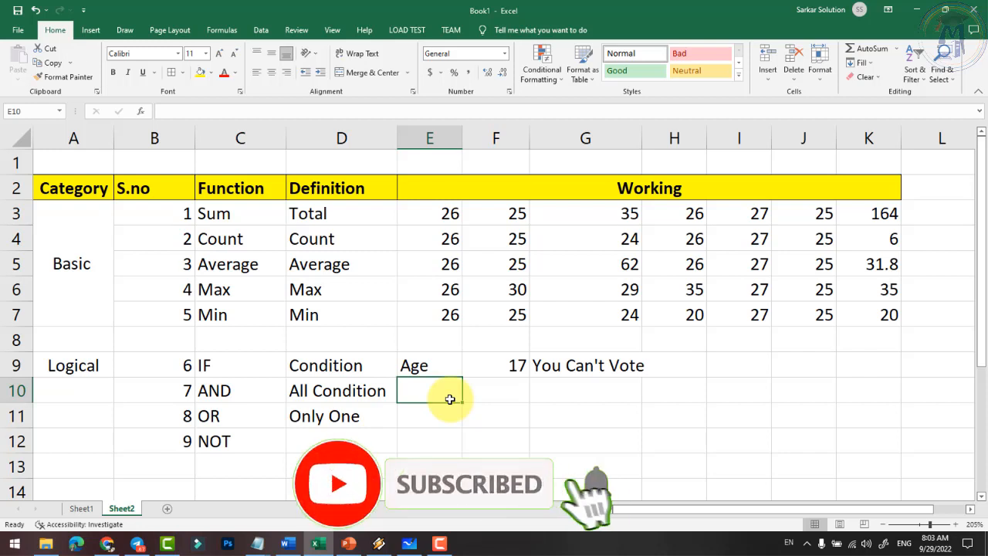
- Enter 40, 50, 60 and 70 across E10:H10
{"action": "type", "text": "40"}
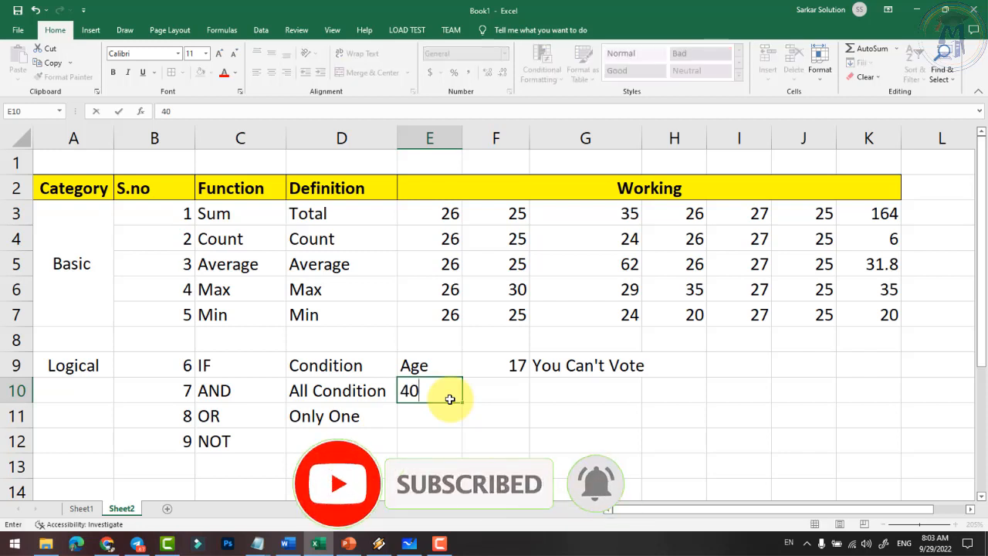
{"action": "key", "text": "Tab"}
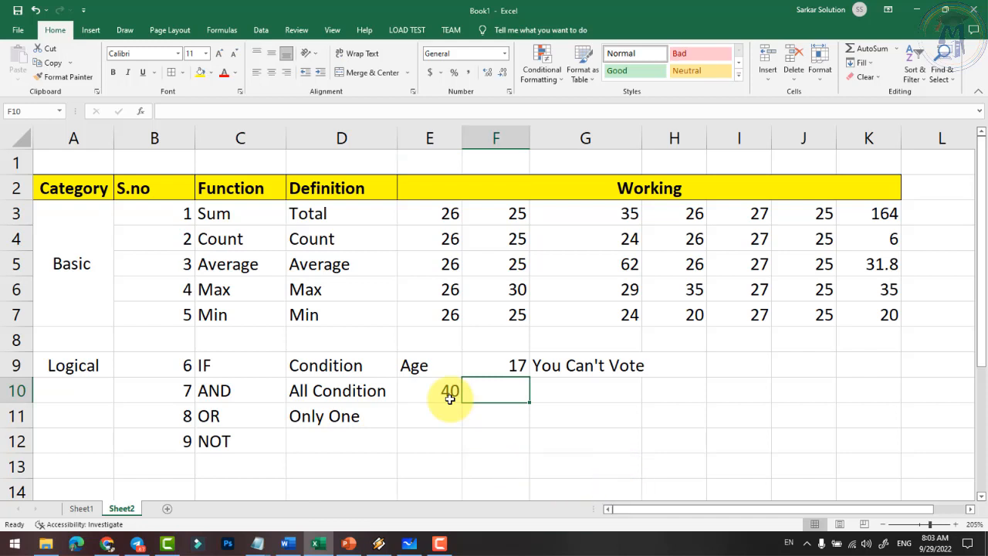
{"action": "type", "text": "50"}
{"action": "key", "text": "Tab"}
{"action": "type", "text": "60"}
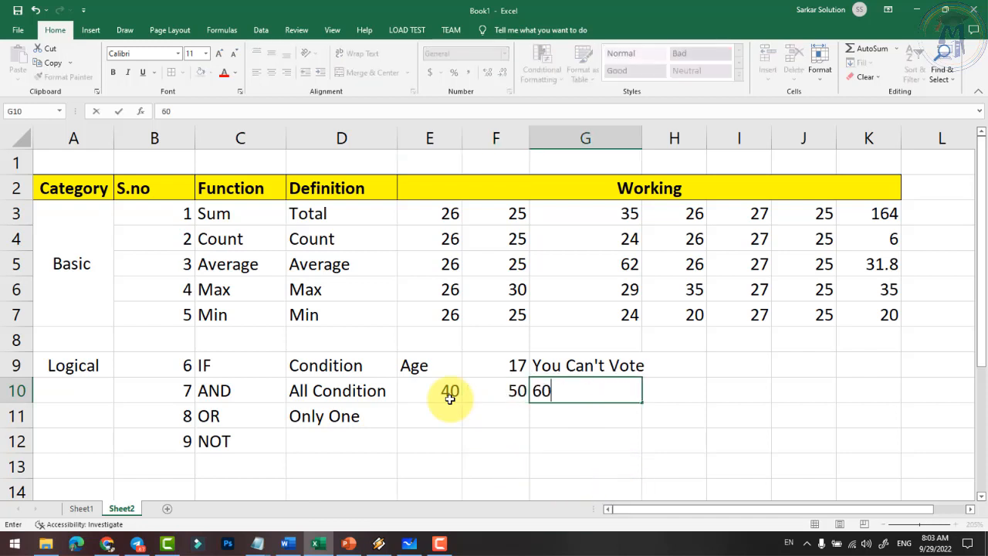
{"action": "key", "text": "Tab"}
{"action": "type", "text": "7"}
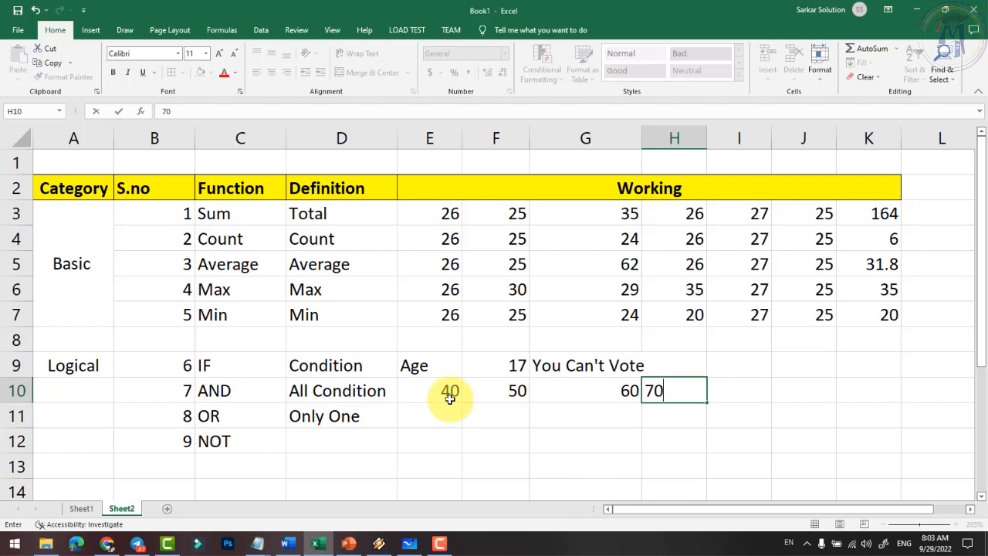
{"action": "key", "text": "Tab"}
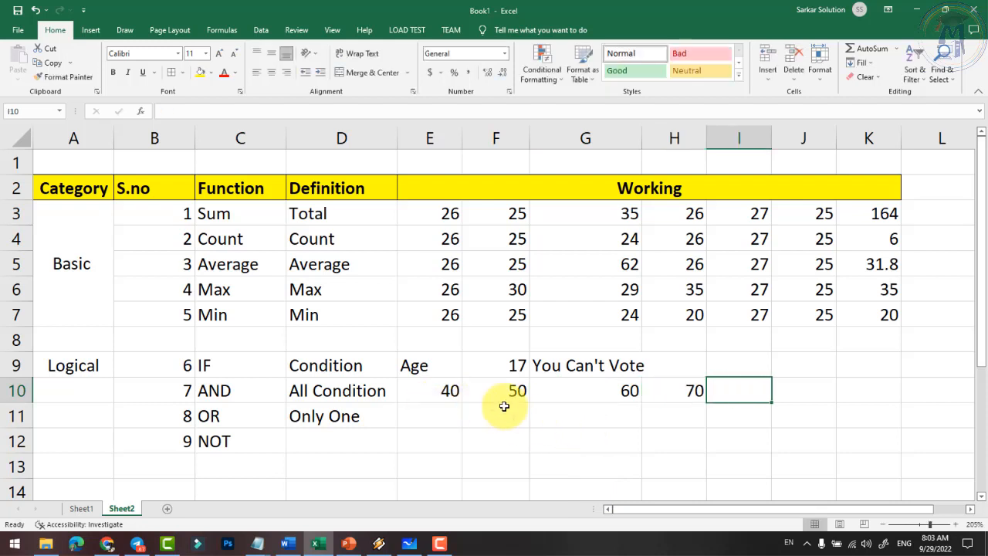
- Review the AND row's values, function name and definition, ending on cell I10
{"action": "left_click_drag", "start_coordinate": [437, 391], "coordinate": [694, 390]}
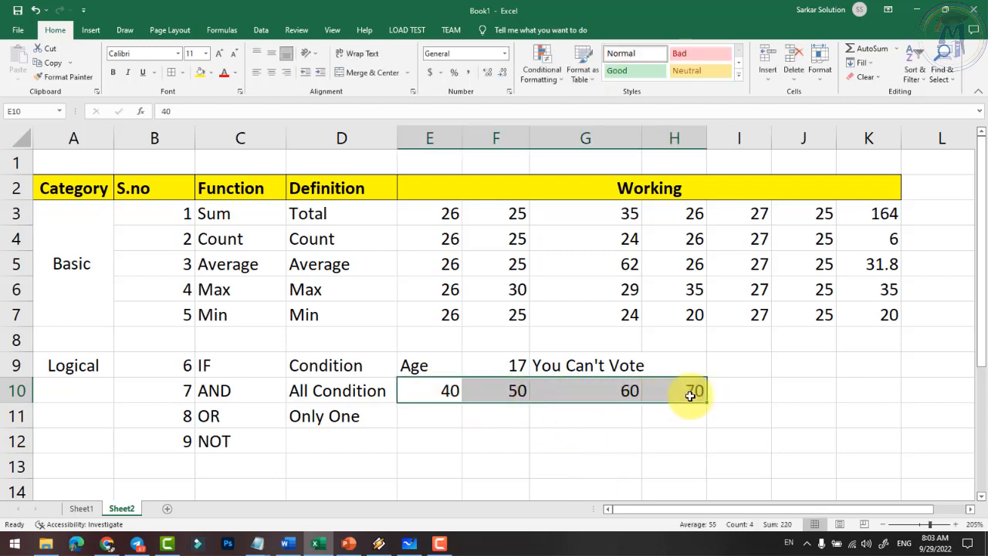
{"action": "left_click", "coordinate": [629, 392]}
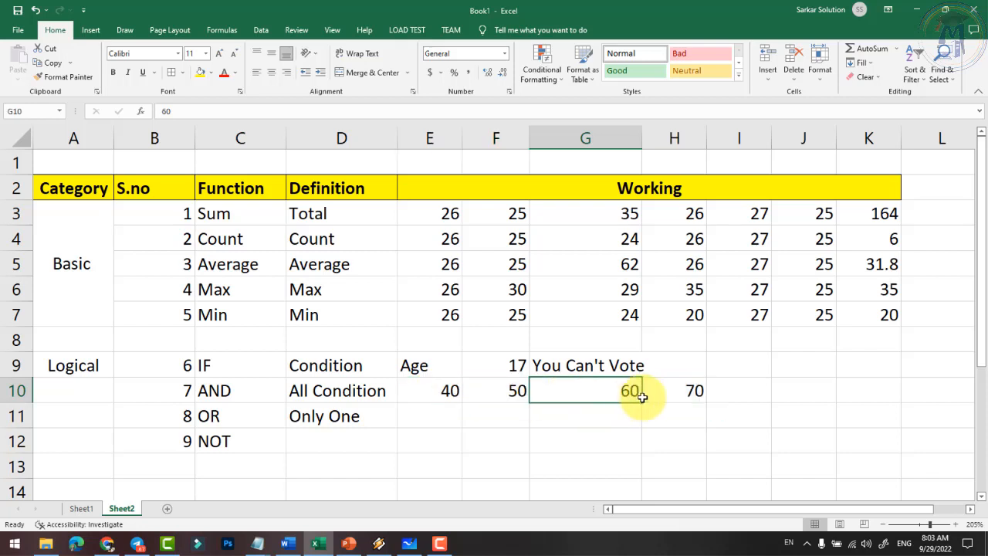
{"action": "left_click", "coordinate": [671, 403]}
{"action": "left_click", "coordinate": [452, 392]}
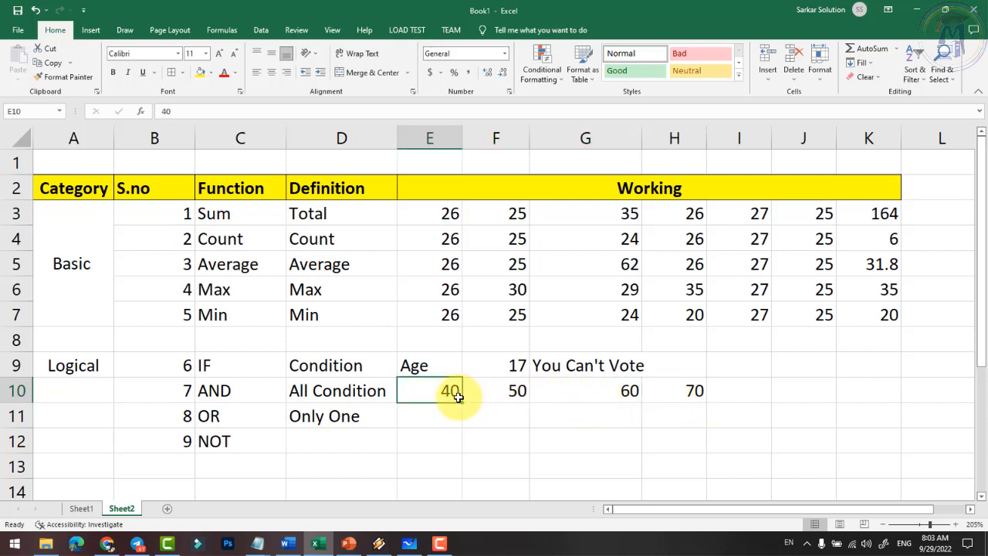
{"action": "left_click", "coordinate": [728, 394]}
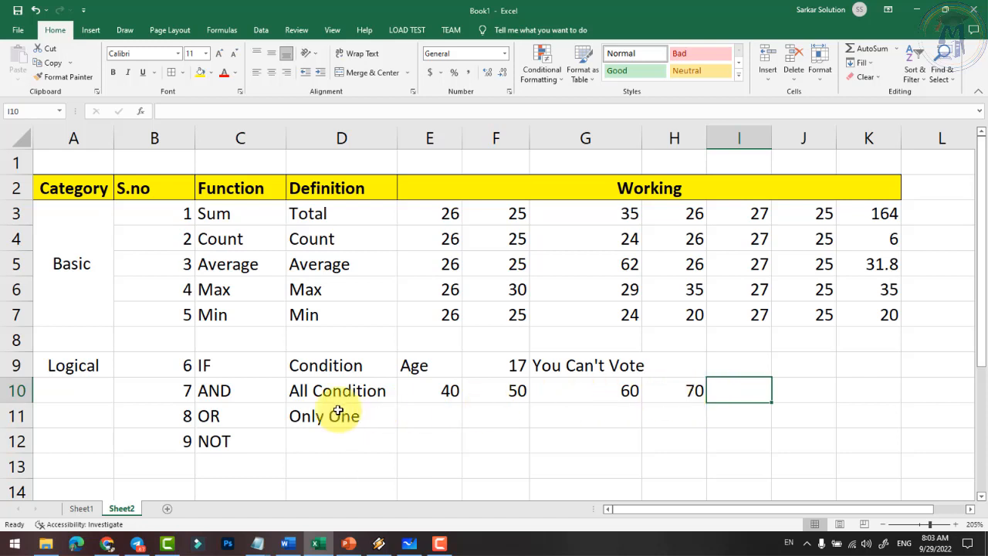
{"action": "left_click", "coordinate": [217, 395]}
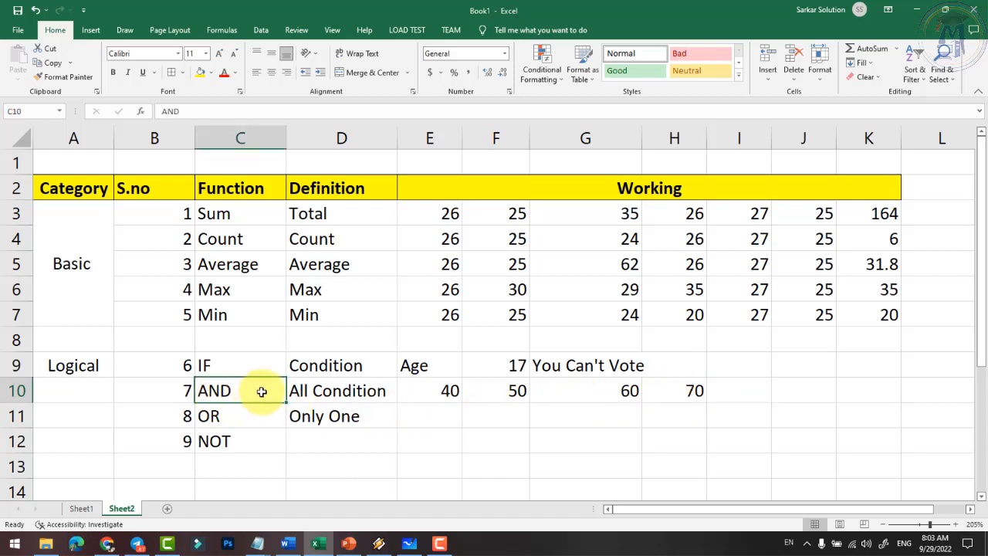
{"action": "left_click", "coordinate": [306, 386]}
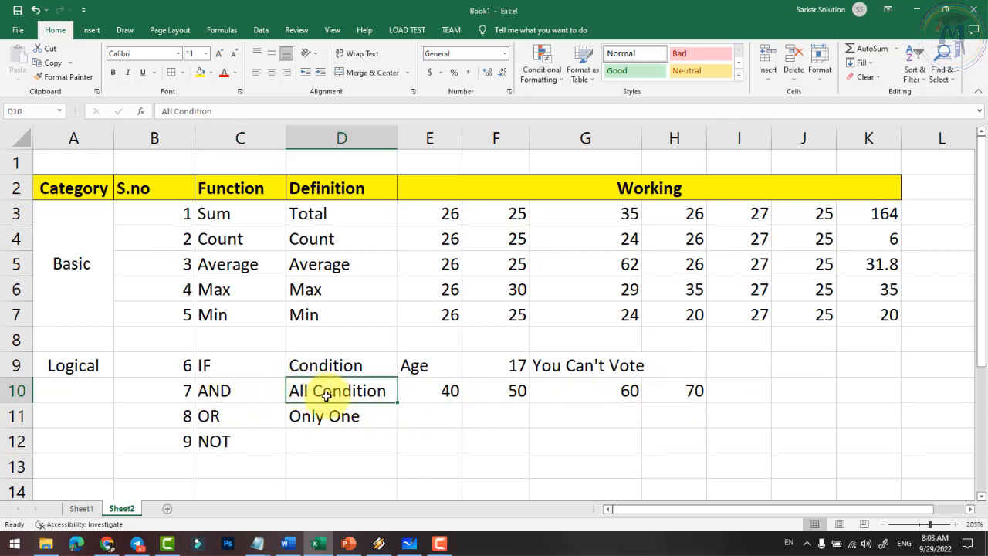
{"action": "left_click", "coordinate": [218, 418]}
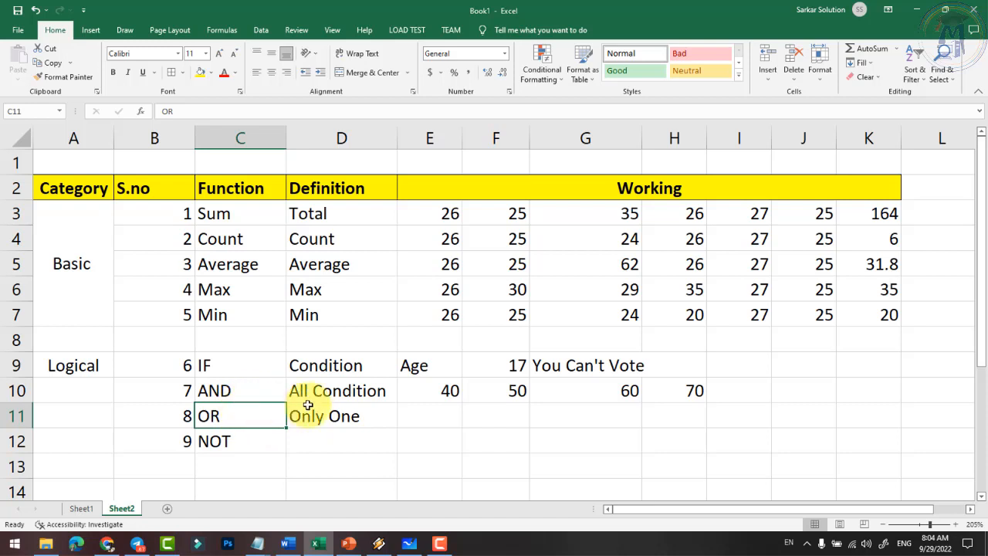
{"action": "left_click", "coordinate": [727, 392]}
- Drop the early AND entry and confirm G9's IF formula (F9>=18) showing You Can't Vote
{"action": "type", "text": "="}
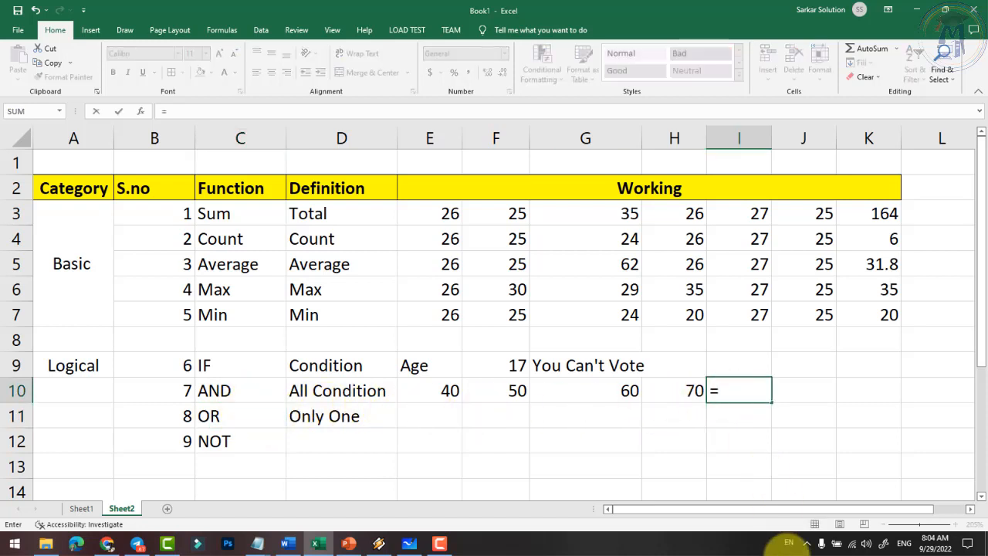
{"action": "type", "text": "and("}
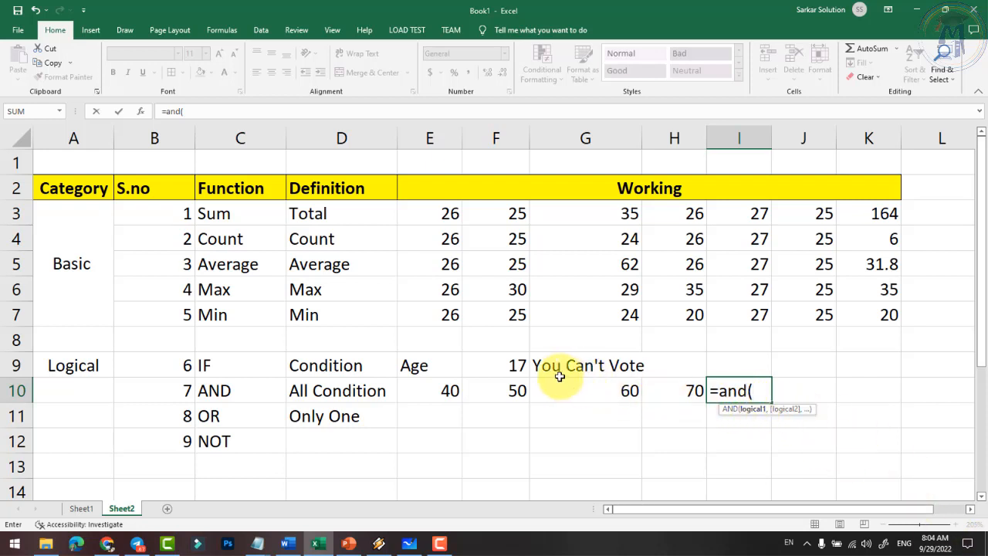
{"action": "key", "text": "Return"}
{"action": "key", "text": "Return"}
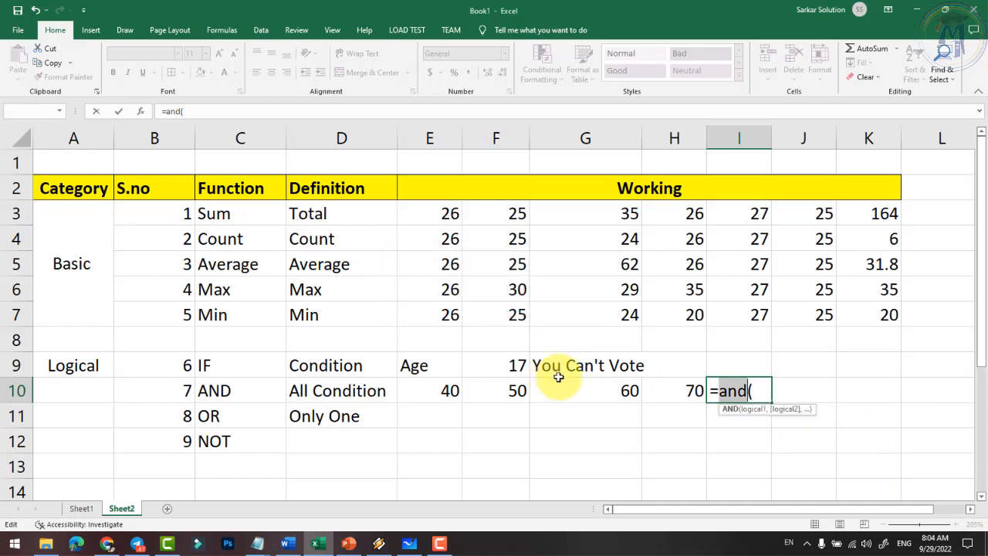
{"action": "key", "text": "Escape"}
{"action": "double_click", "coordinate": [575, 367]}
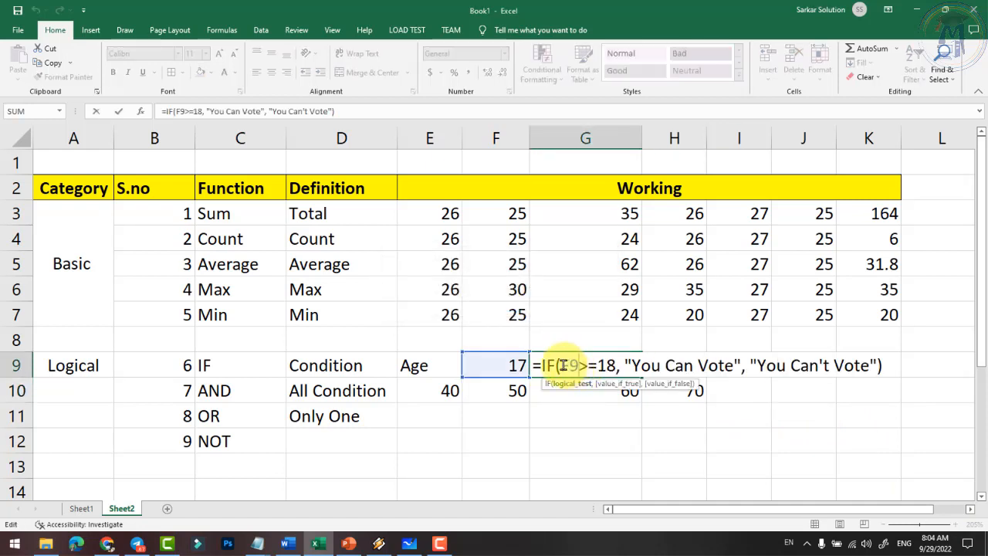
{"action": "left_click_drag", "start_coordinate": [563, 365], "coordinate": [618, 365]}
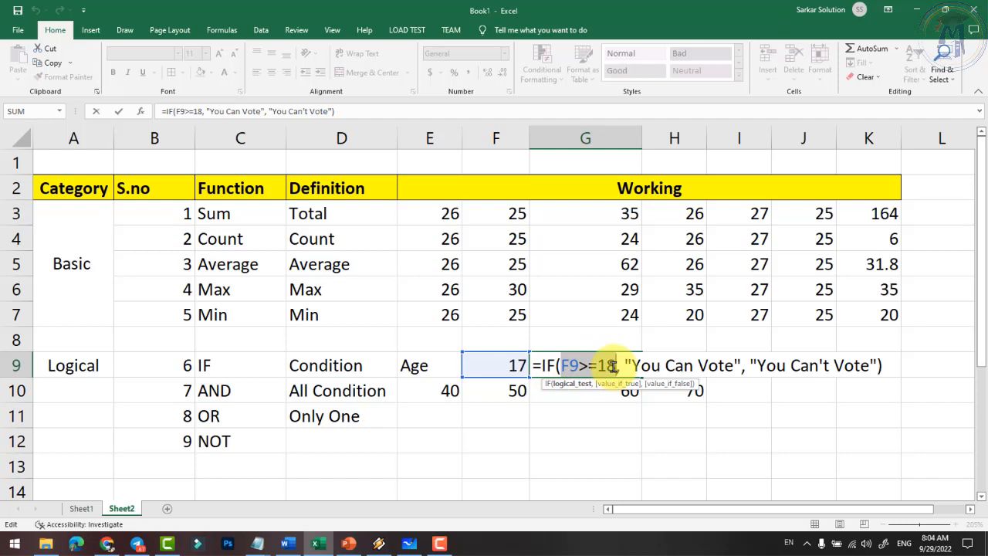
{"action": "left_click_drag", "start_coordinate": [625, 366], "coordinate": [876, 366]}
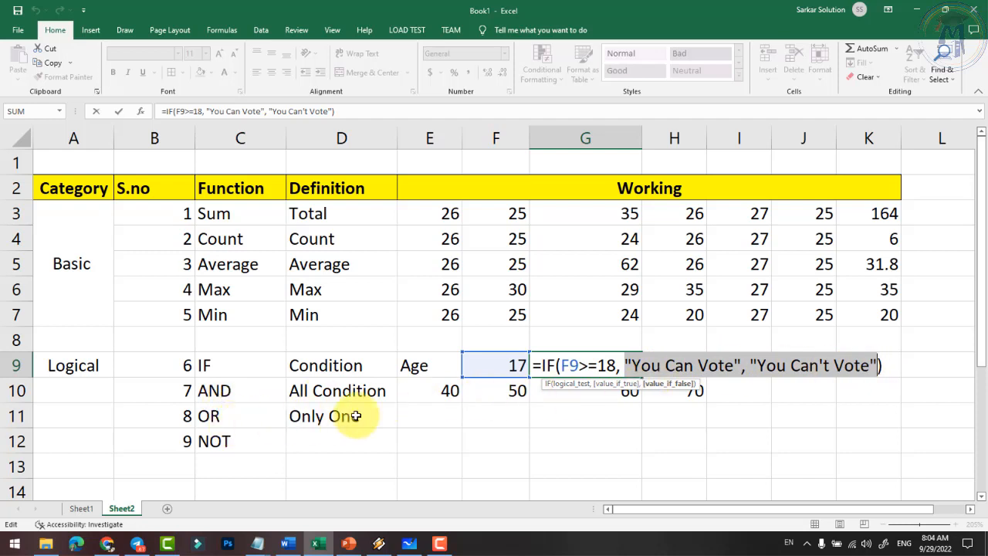
{"action": "left_click", "coordinate": [570, 366]}
{"action": "left_click_drag", "start_coordinate": [580, 366], "coordinate": [619, 366]}
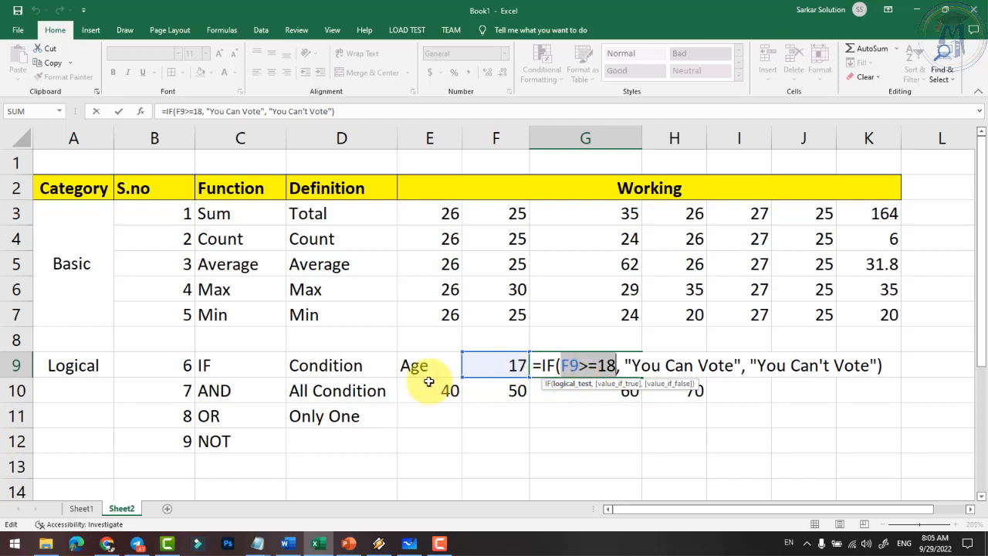
{"action": "key", "text": "Return"}
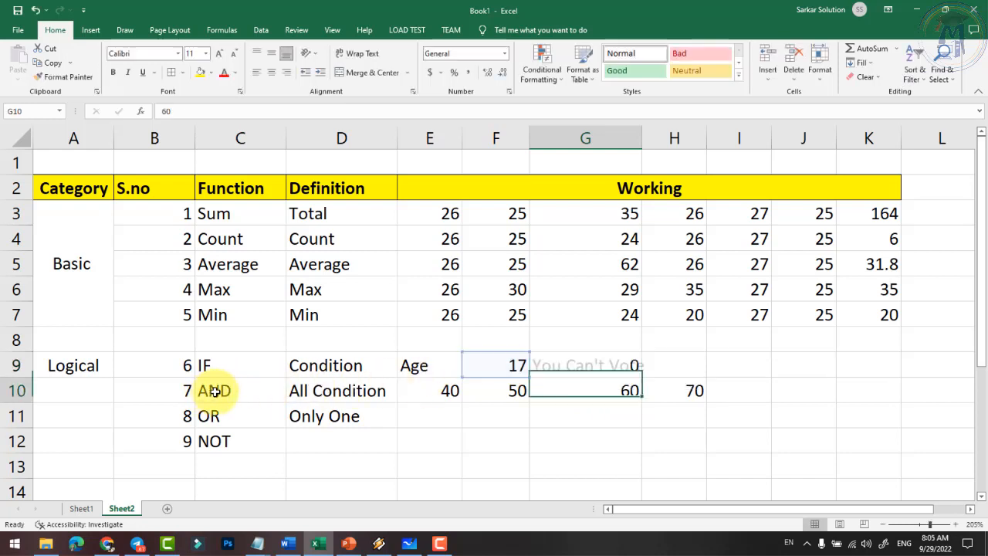
- Type =and(e10>=33, f10>=33, g10>=33, h10>=33 into I10, fixing typos, without confirming
{"action": "left_click", "coordinate": [742, 388]}
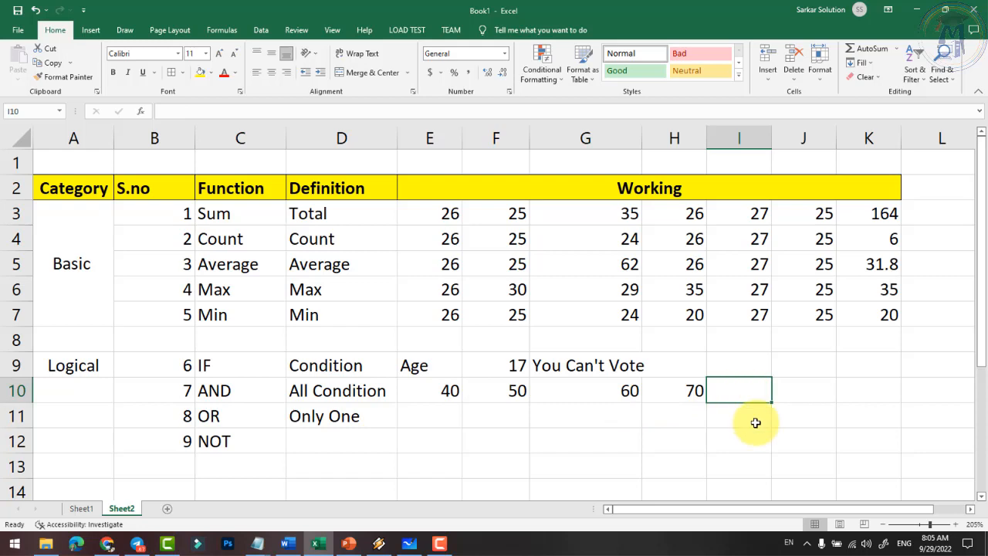
{"action": "type", "text": "="}
{"action": "key", "text": "Escape"}
{"action": "scroll", "coordinate": [887, 426], "scroll_direction": "up", "scroll_amount": 3, "text": "ctrl"}
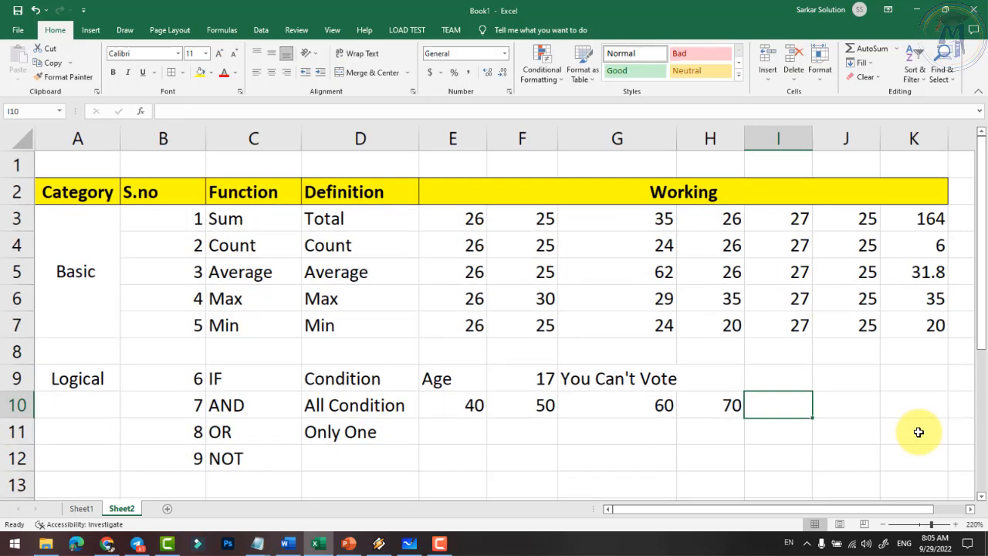
{"action": "left_click", "coordinate": [970, 509]}
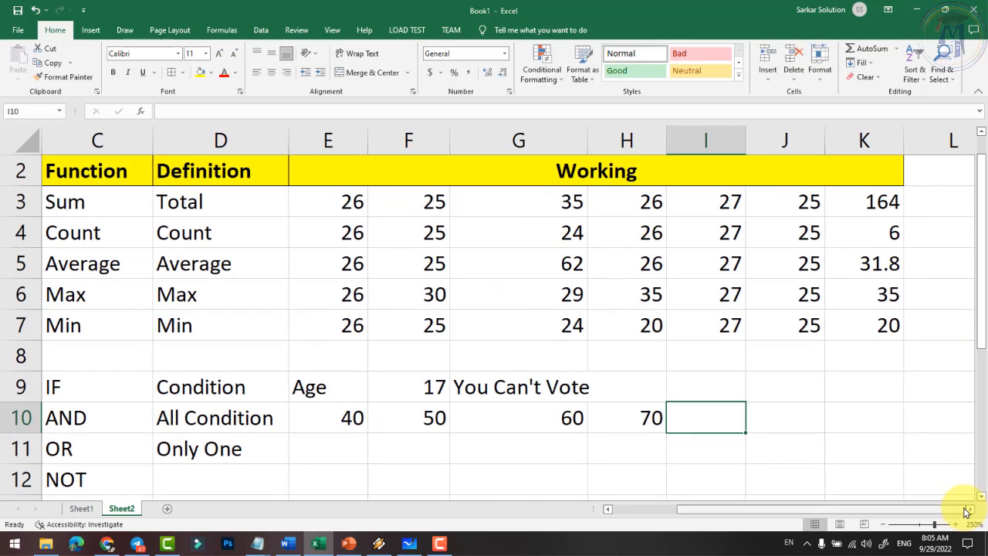
{"action": "type", "text": "=and"}
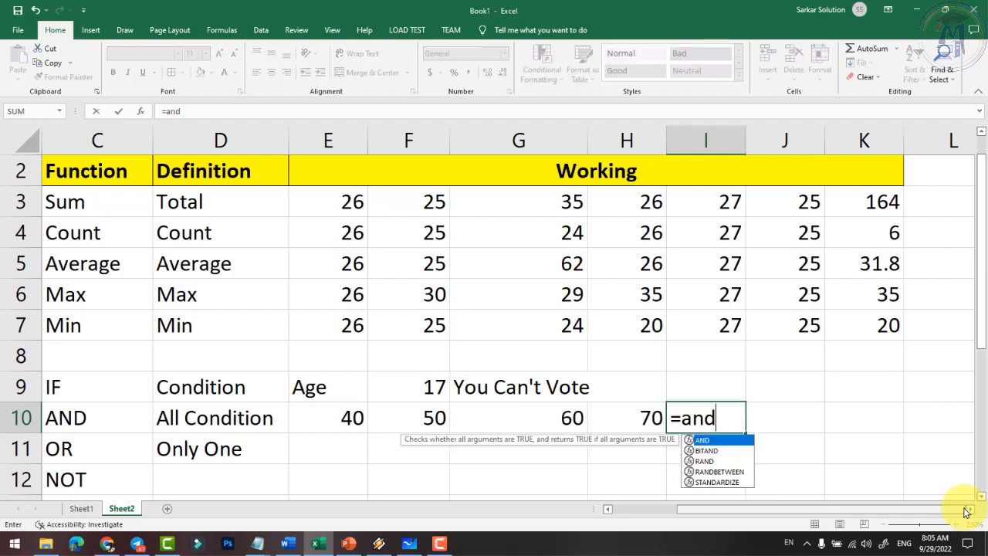
{"action": "type", "text": "("}
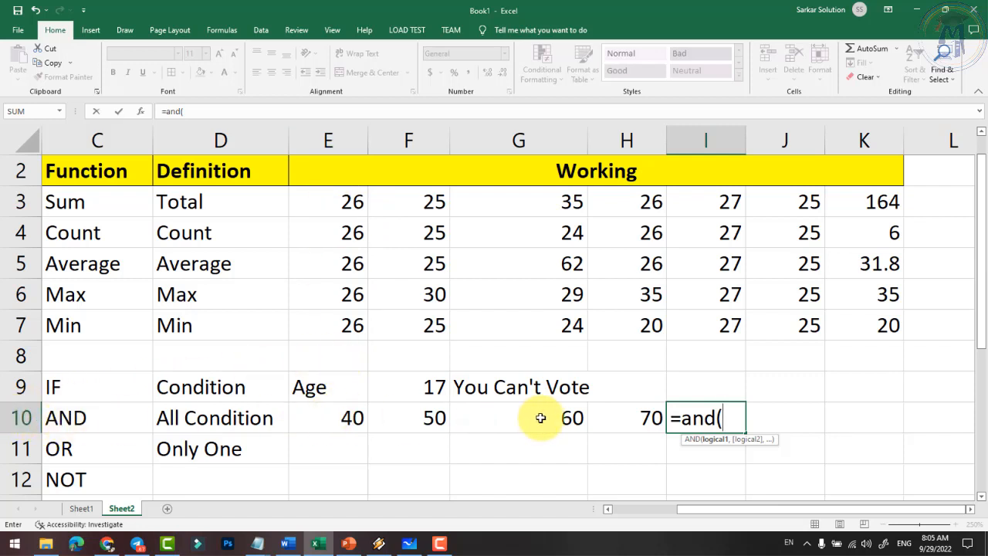
{"action": "type", "text": "e10>=33"}
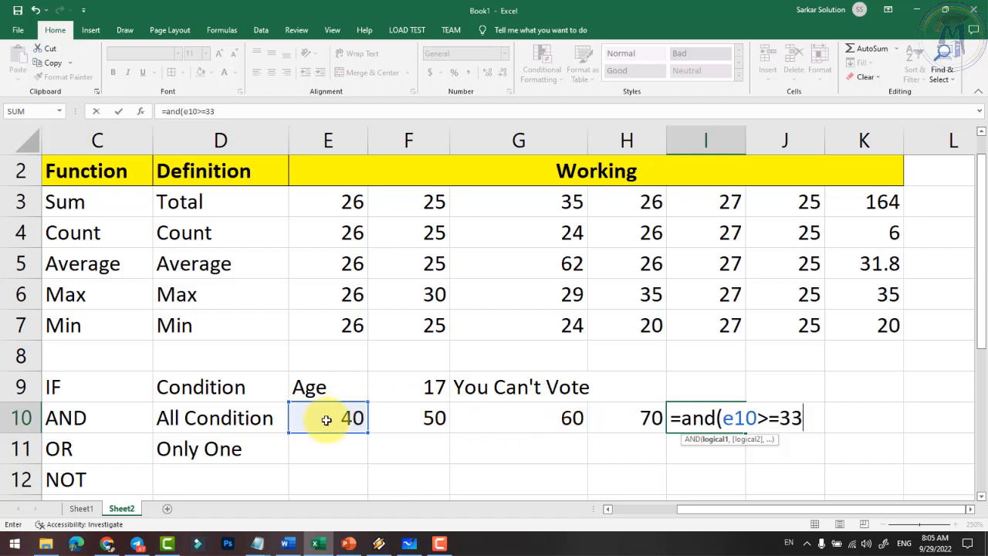
{"action": "type", "text": ","}
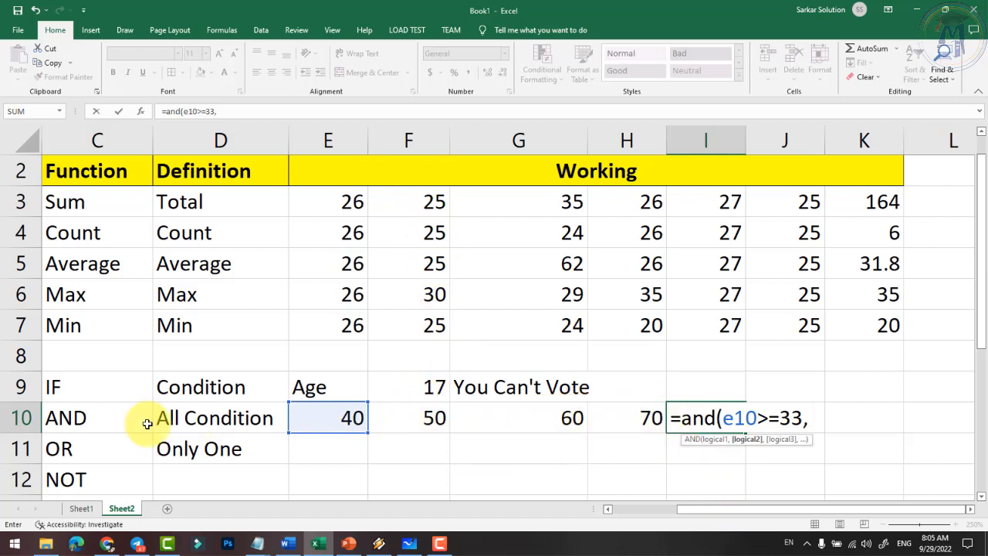
{"action": "type", "text": "f"}
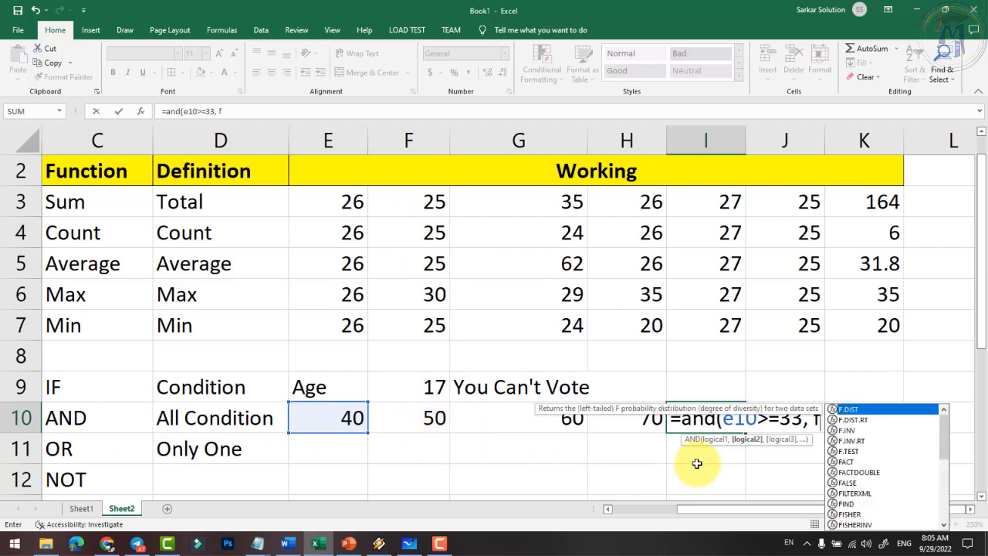
{"action": "type", "text": "10"}
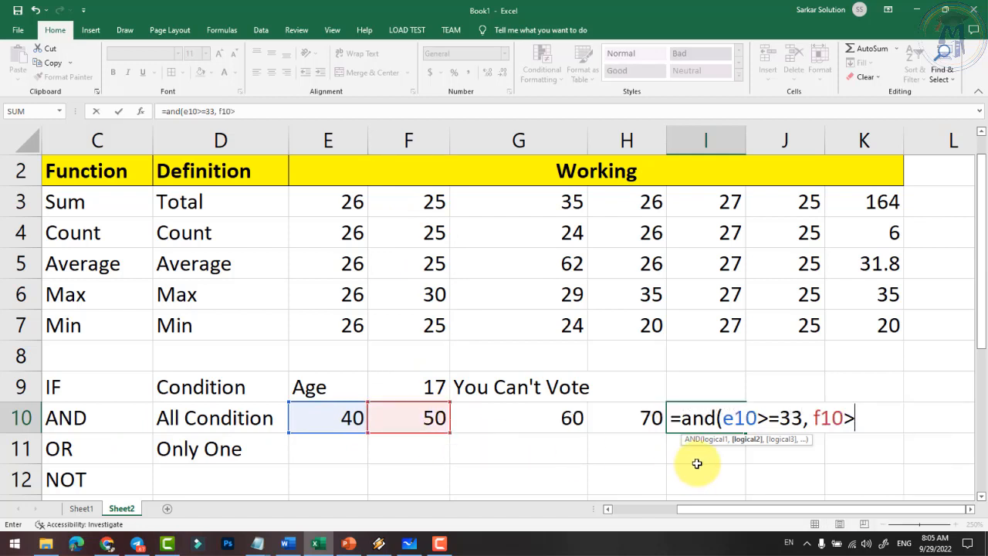
{"action": "type", "text": ">=33,"}
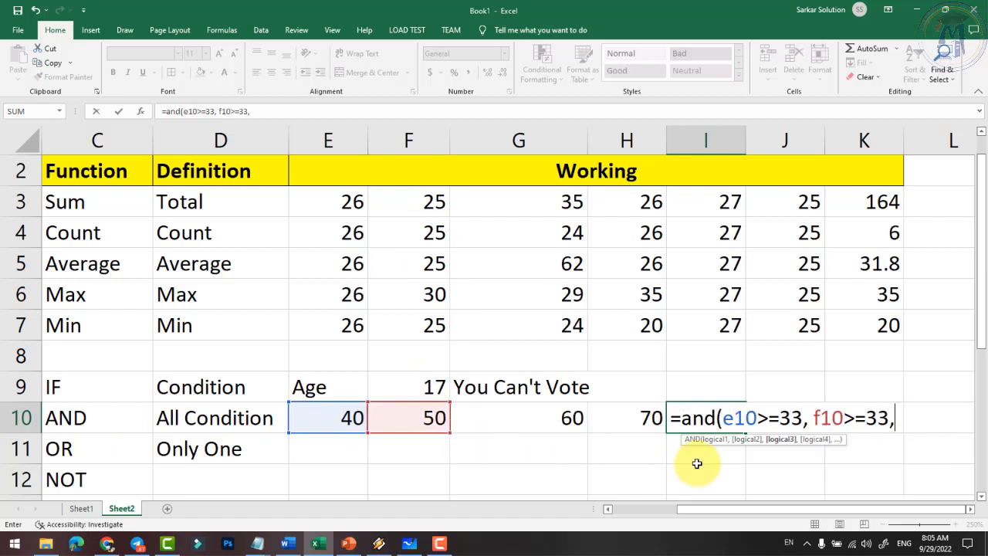
{"action": "type", "text": " g"}
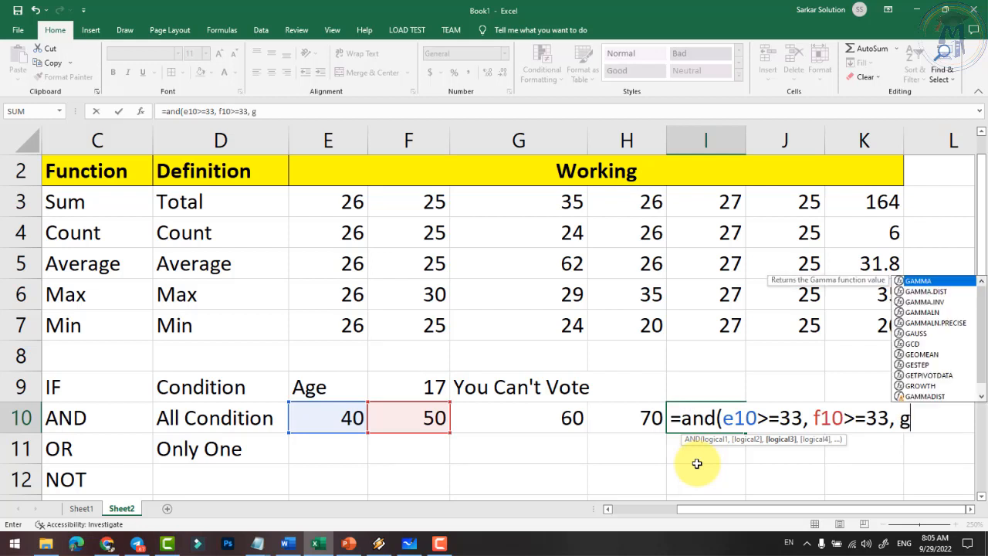
{"action": "type", "text": "10> "}
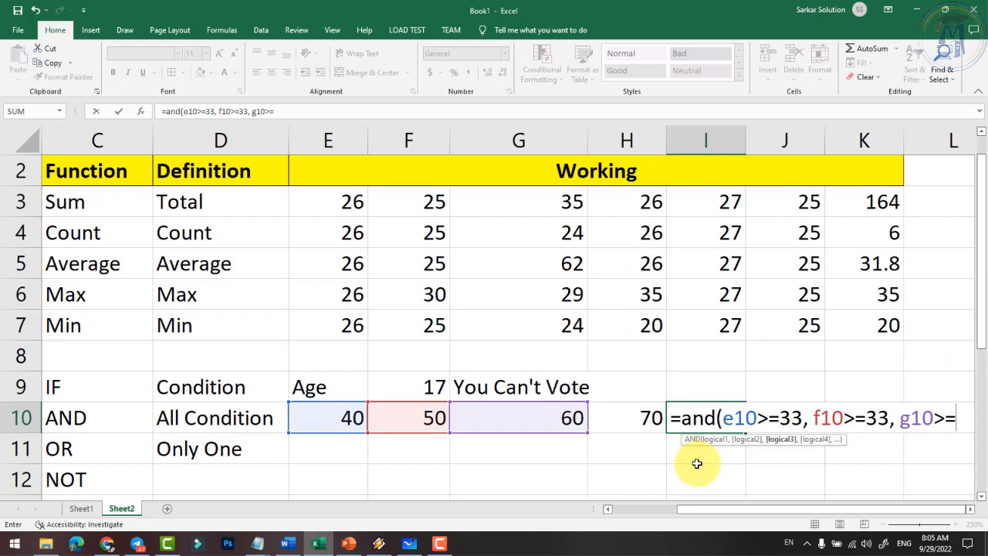
{"action": "type", "text": "2"}
{"action": "key", "text": "BackSpace"}
{"action": "type", "text": "33"}
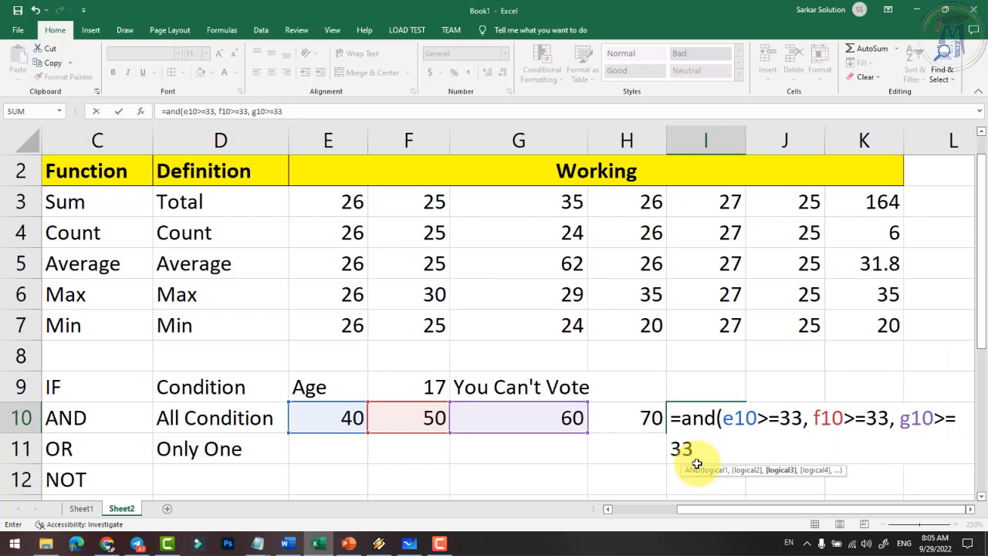
{"action": "type", "text": ","}
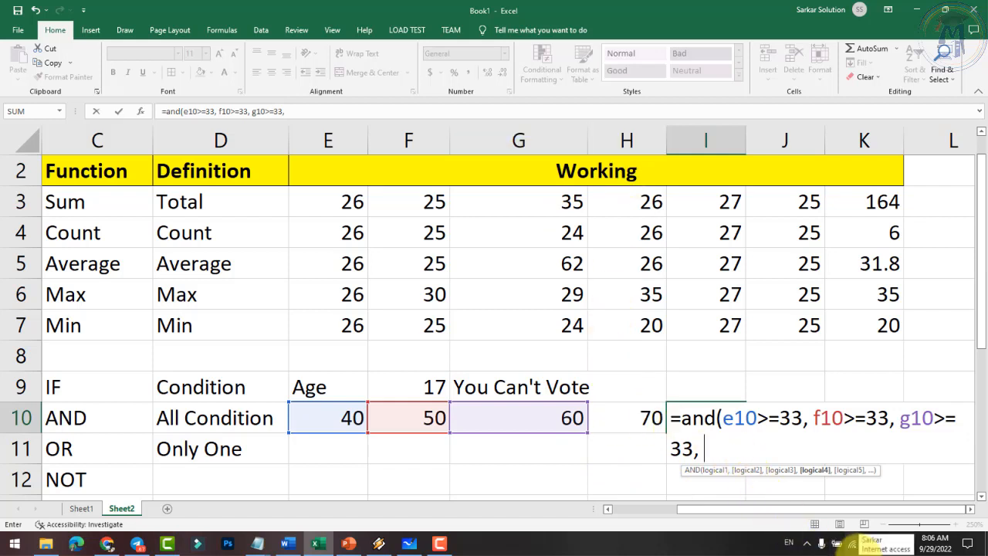
{"action": "type", "text": " h01"}
{"action": "key", "text": "BackSpace"}
{"action": "key", "text": "BackSpace"}
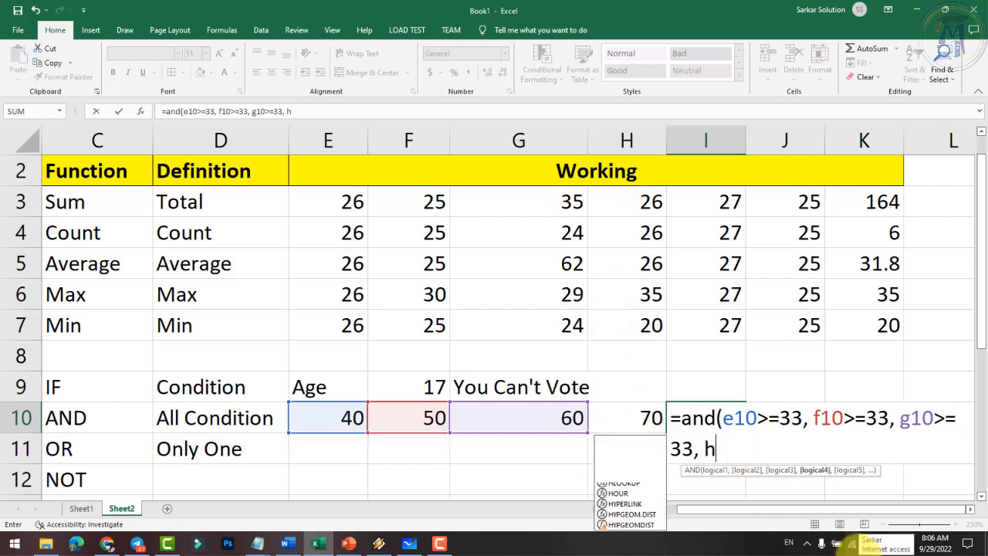
{"action": "type", "text": "10>=33"}
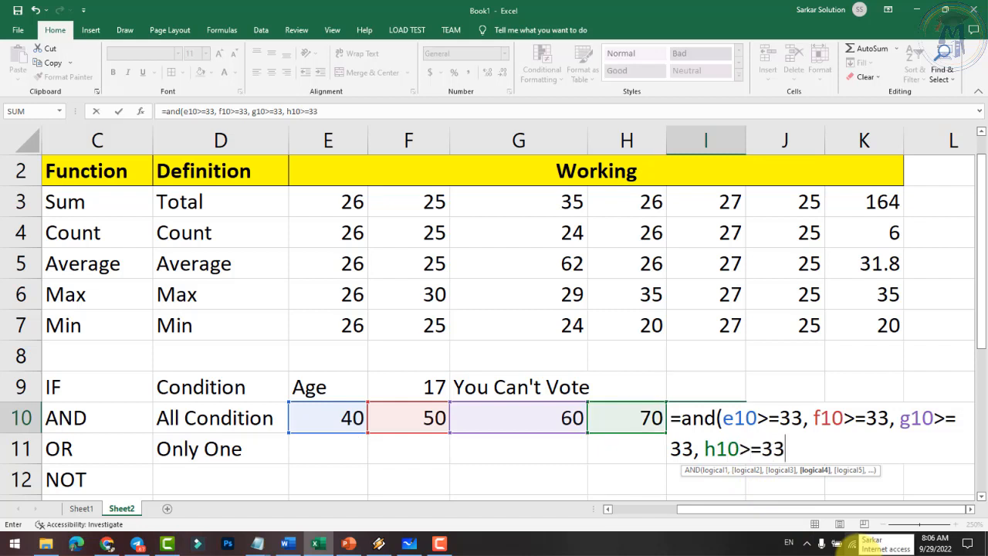
{"action": "type", "text": ")"}
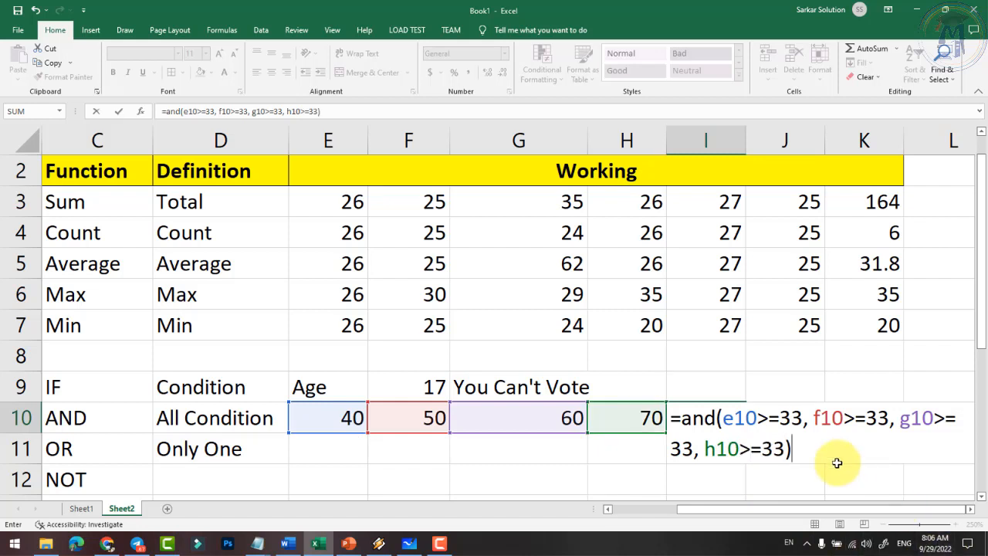
{"action": "key", "text": "BackSpace"}
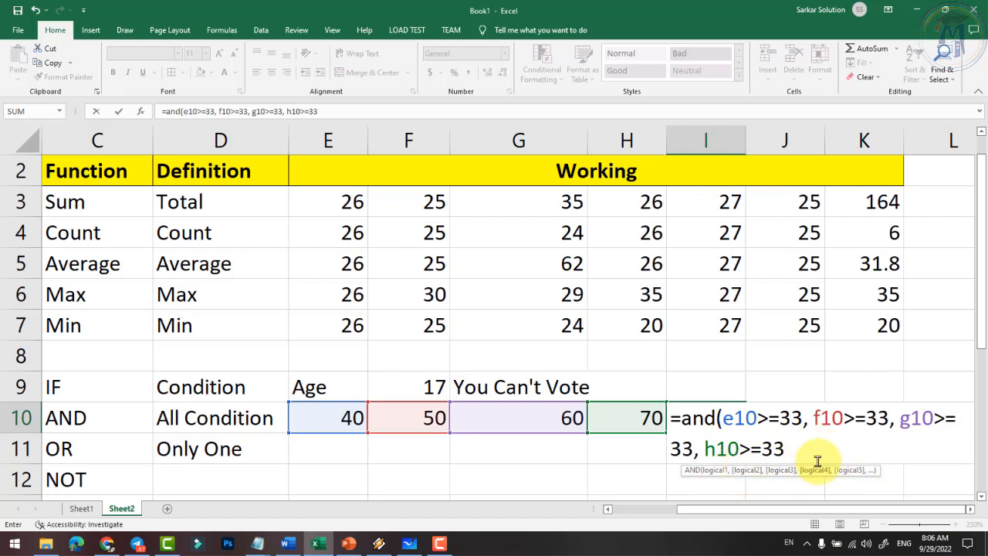
- Close the AND formula's parenthesis, then discard it after a stray D10 click, leaving I10 empty
{"action": "type", "text": ")"}
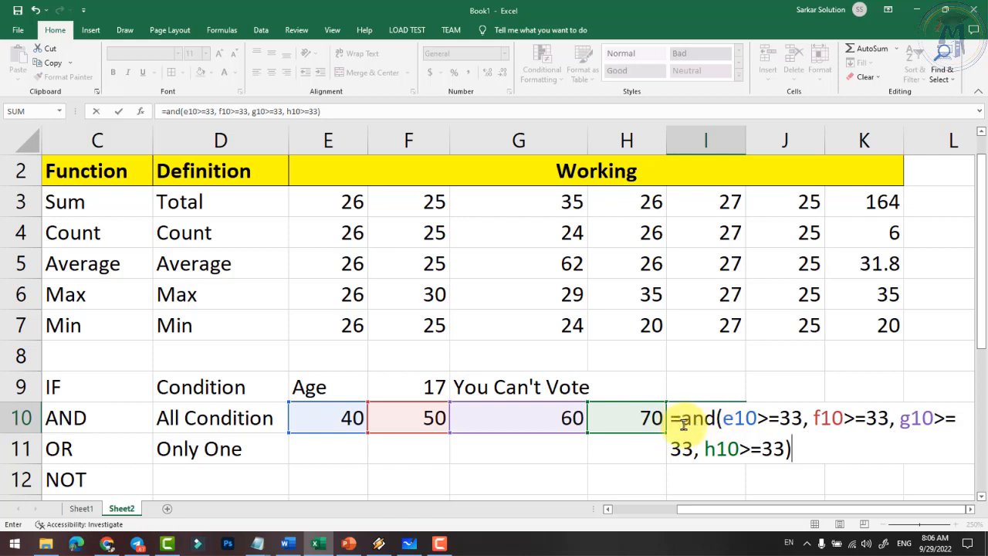
{"action": "left_click_drag", "start_coordinate": [681, 420], "coordinate": [793, 418]}
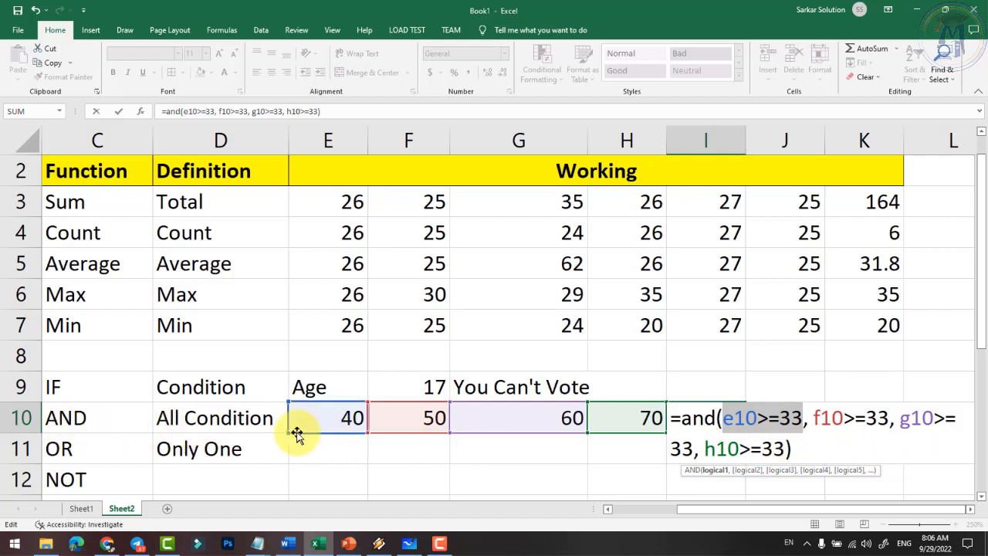
{"action": "left_click", "coordinate": [229, 417]}
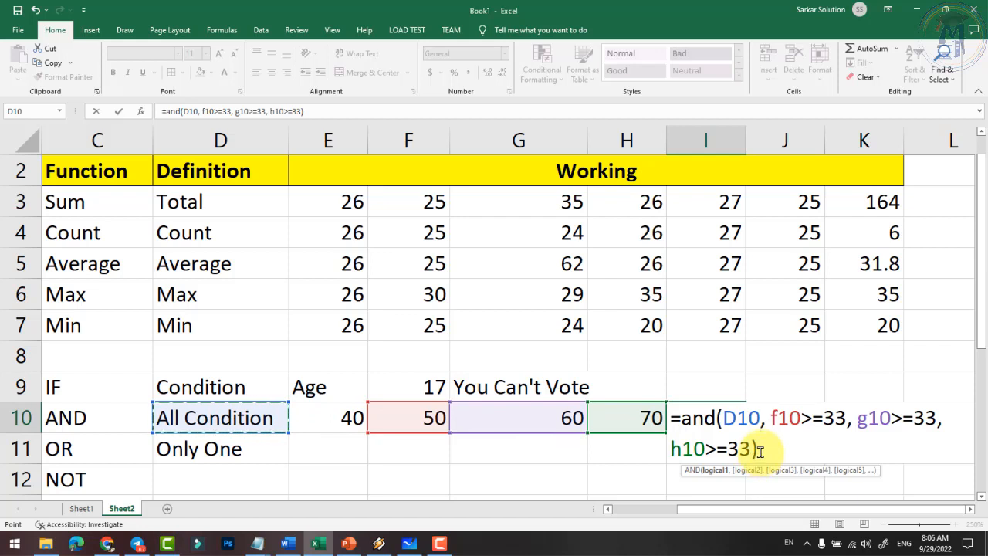
{"action": "key", "text": "Escape"}
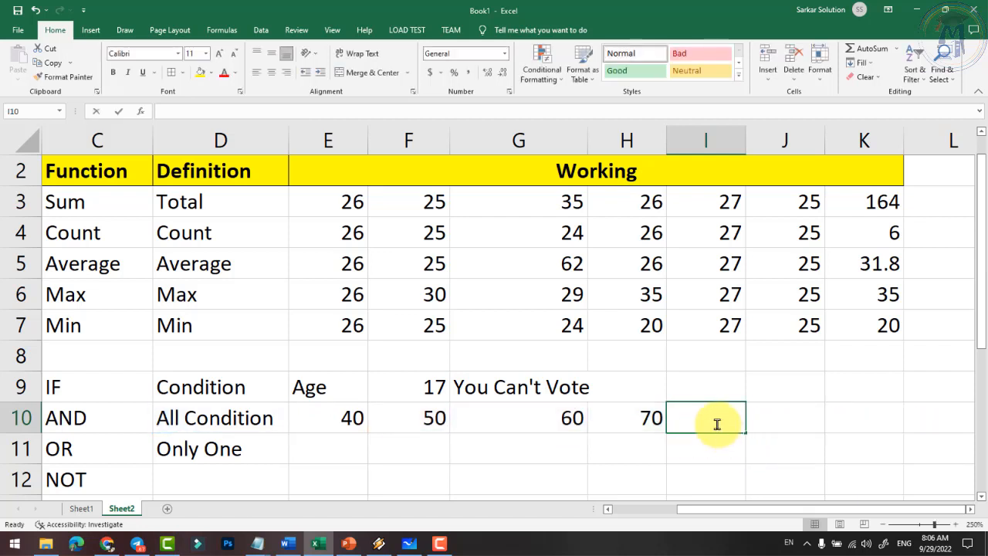
- Enter =and(e10>=33, f10>=33, g10>=33, h10>=33) in I10 so it displays TRUE
{"action": "double_click", "coordinate": [718, 426]}
{"action": "type", "text": "="}
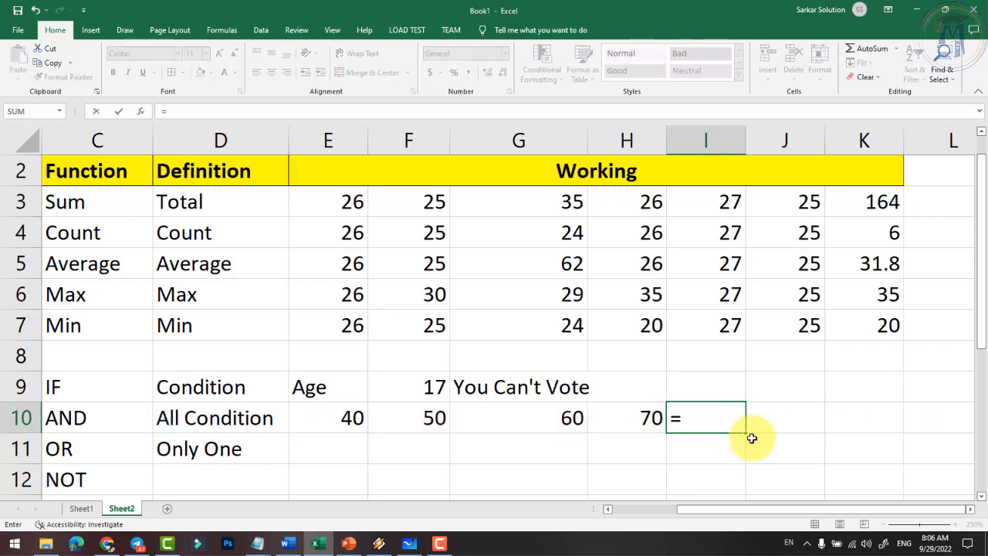
{"action": "type", "text": "and("}
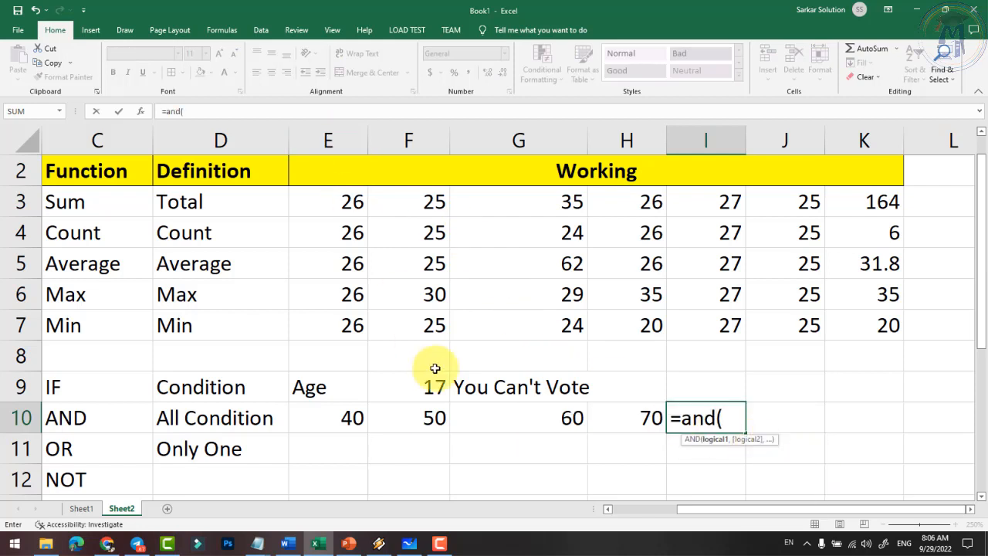
{"action": "type", "text": "e10>="}
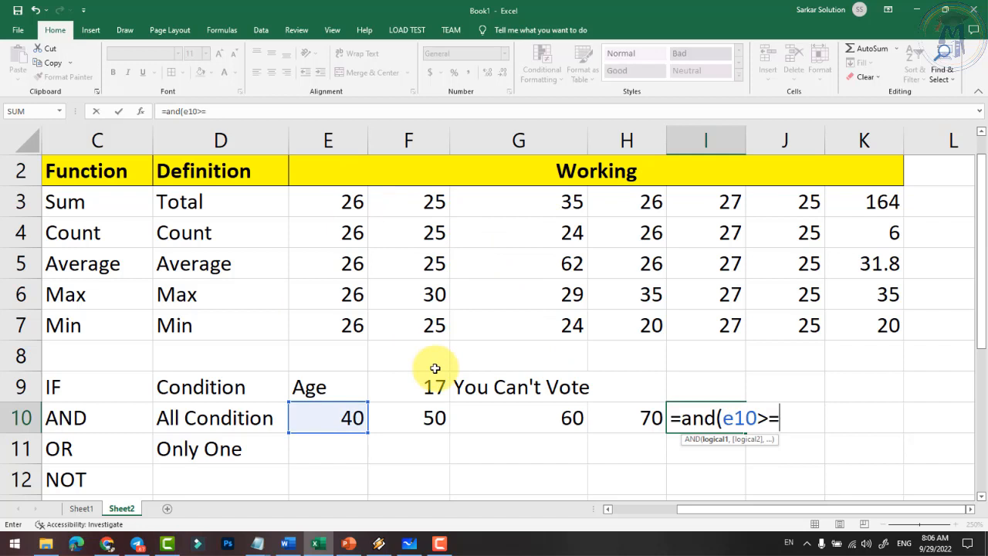
{"action": "type", "text": "33,"}
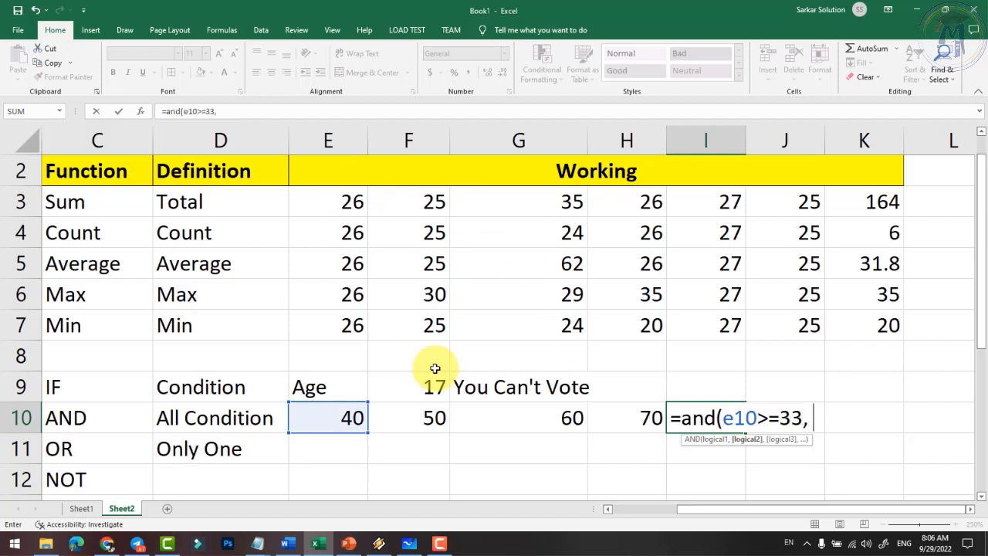
{"action": "type", "text": " f10>=33"}
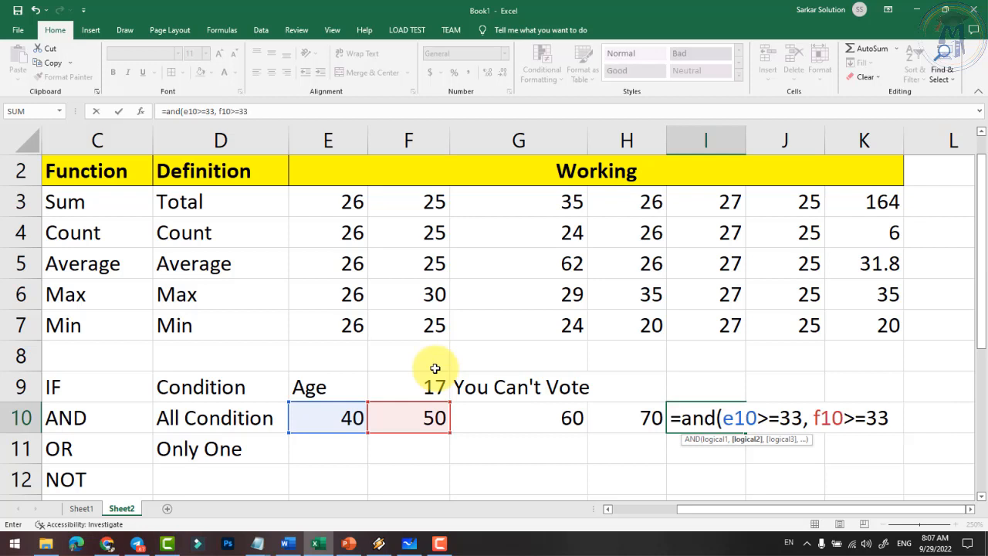
{"action": "type", "text": ", g"}
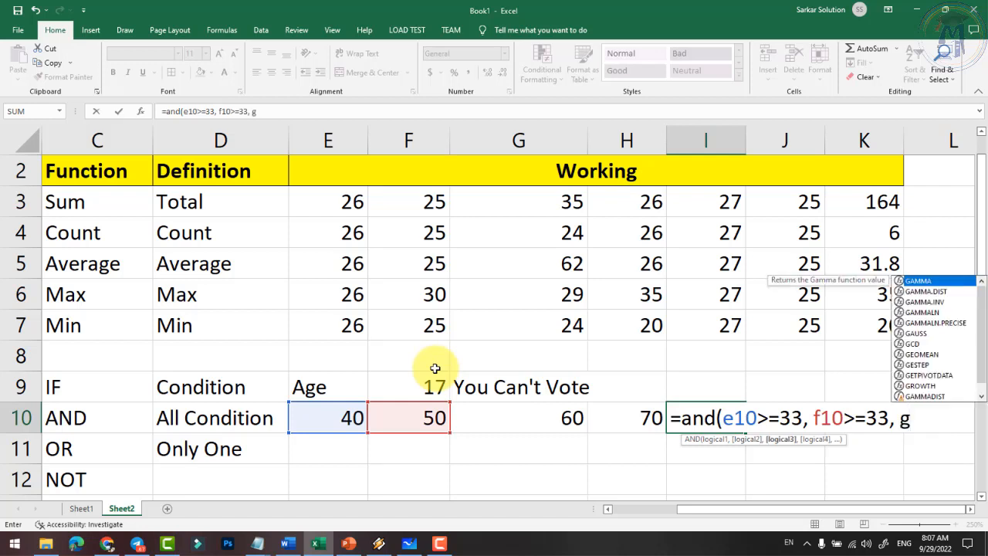
{"action": "type", "text": "10>"}
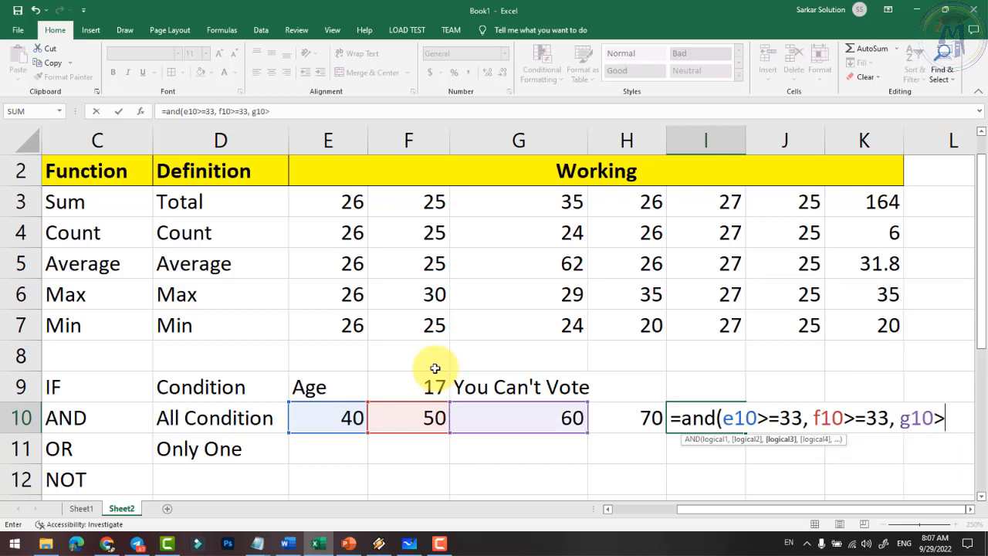
{"action": "type", "text": "=33"}
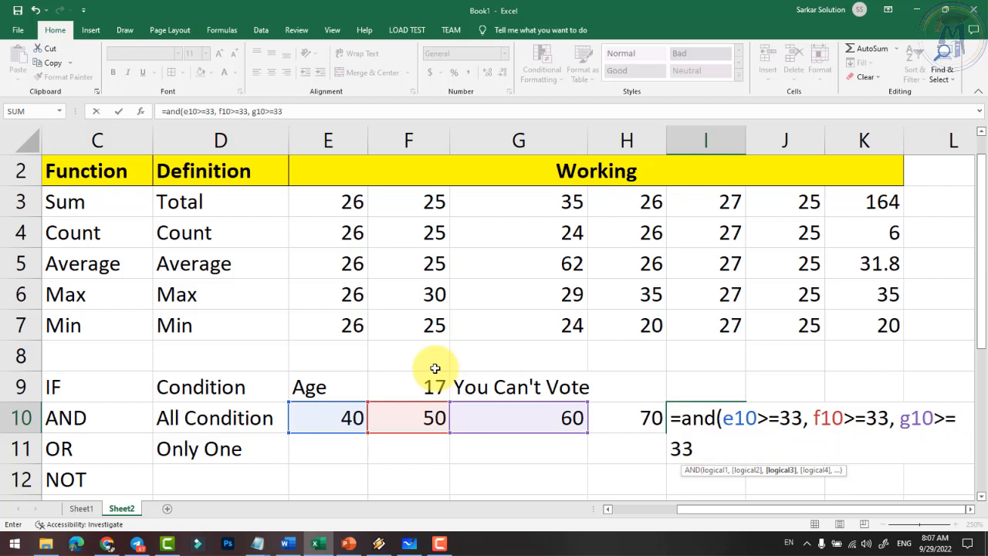
{"action": "type", "text": ", h10"}
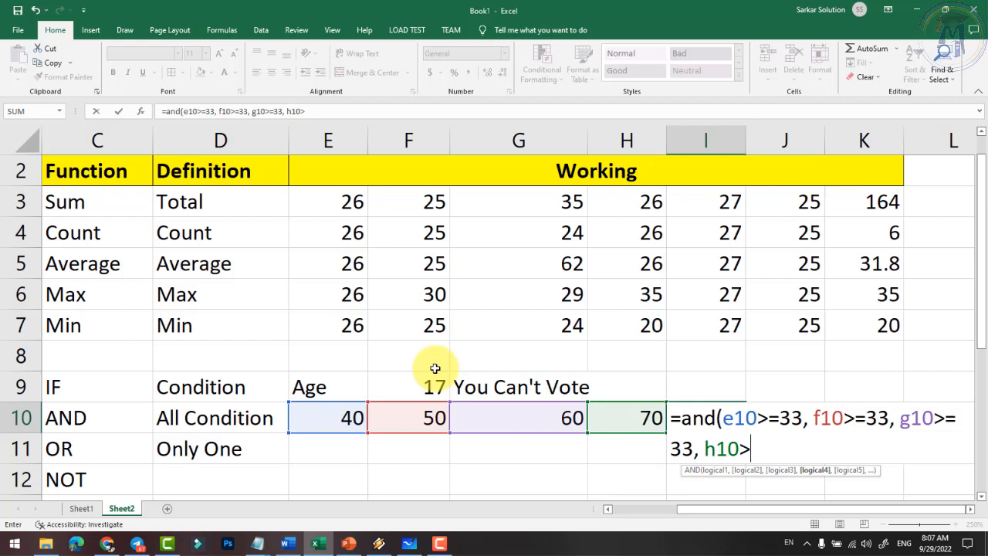
{"action": "type", "text": ">=33)"}
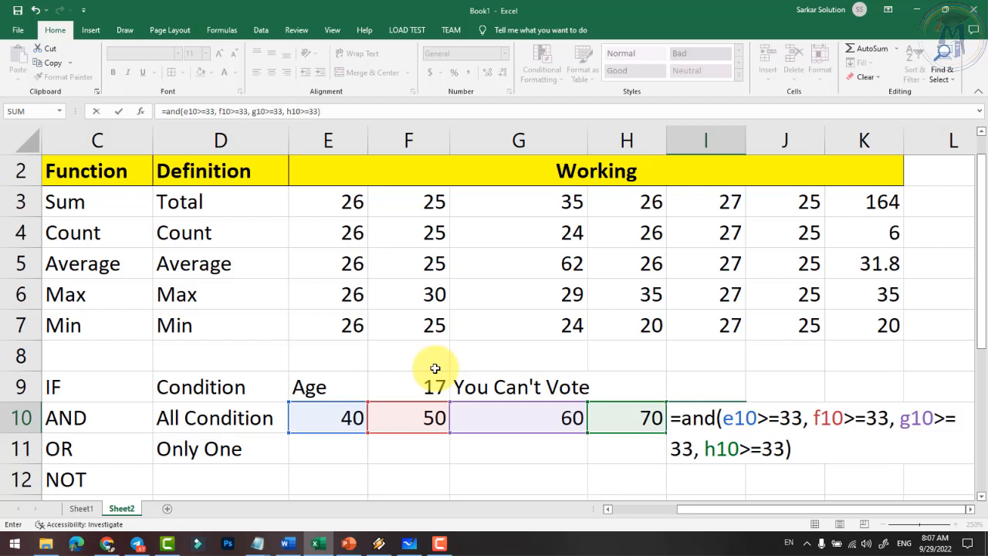
{"action": "key", "text": "Return"}
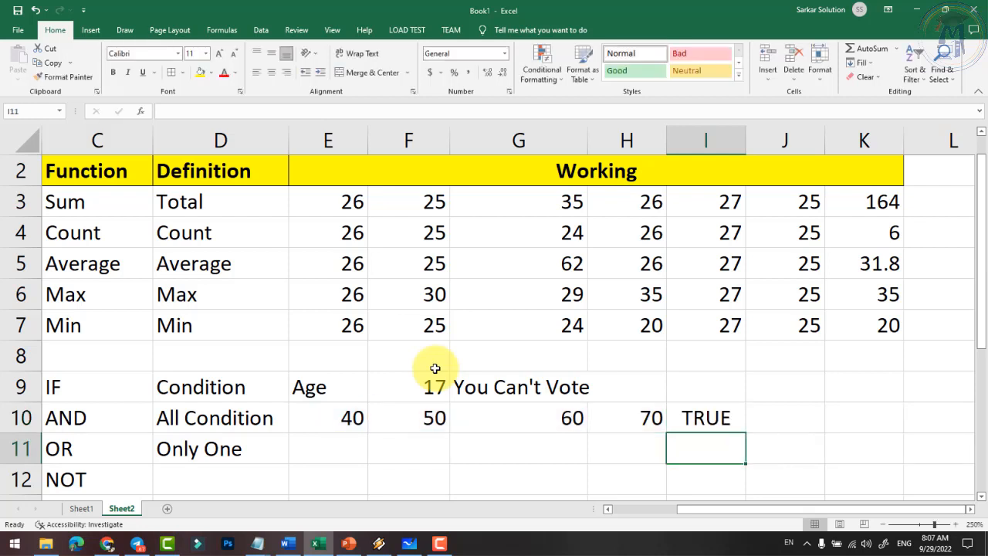
- Review I10's AND formula, then change F10 to 32 so I10 shows FALSE
{"action": "left_click", "coordinate": [704, 420]}
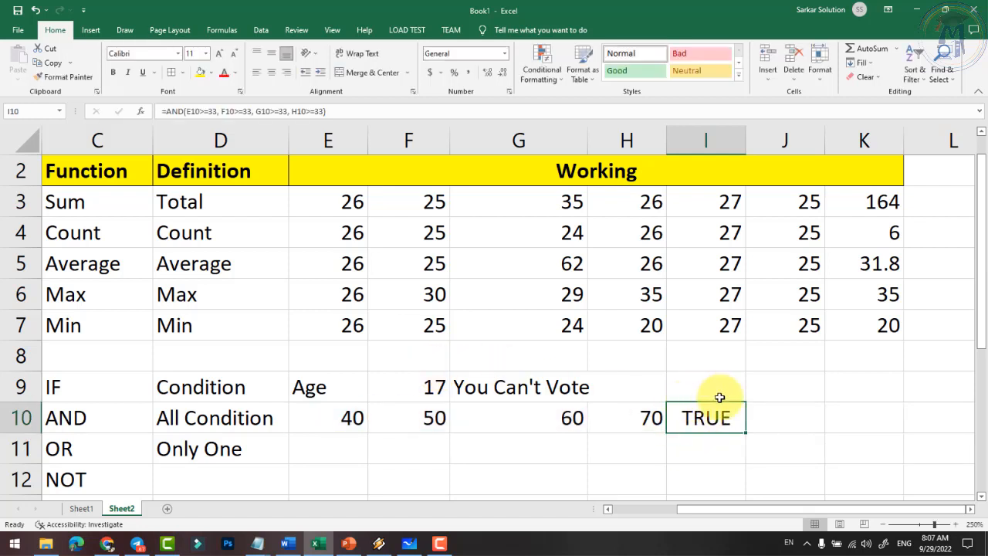
{"action": "double_click", "coordinate": [706, 416]}
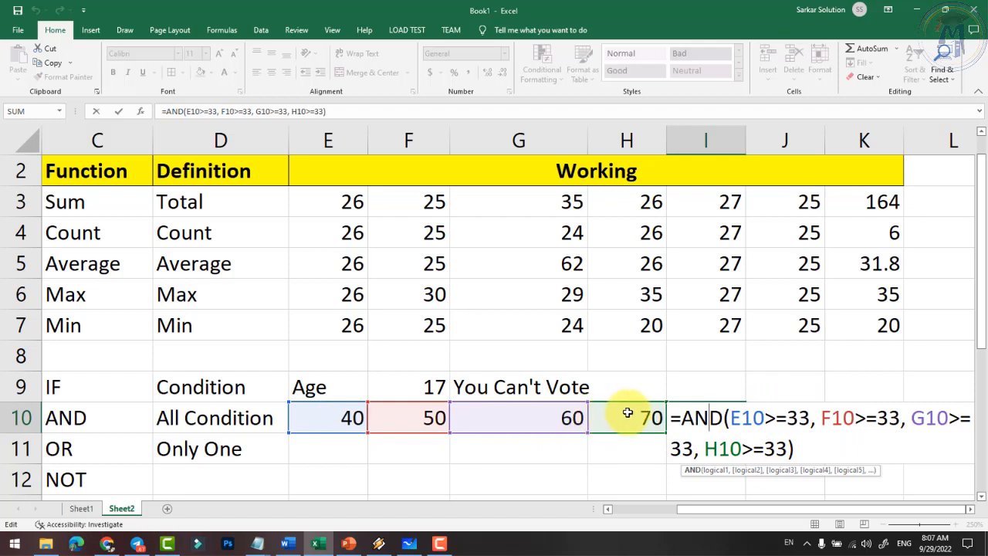
{"action": "key", "text": "Return"}
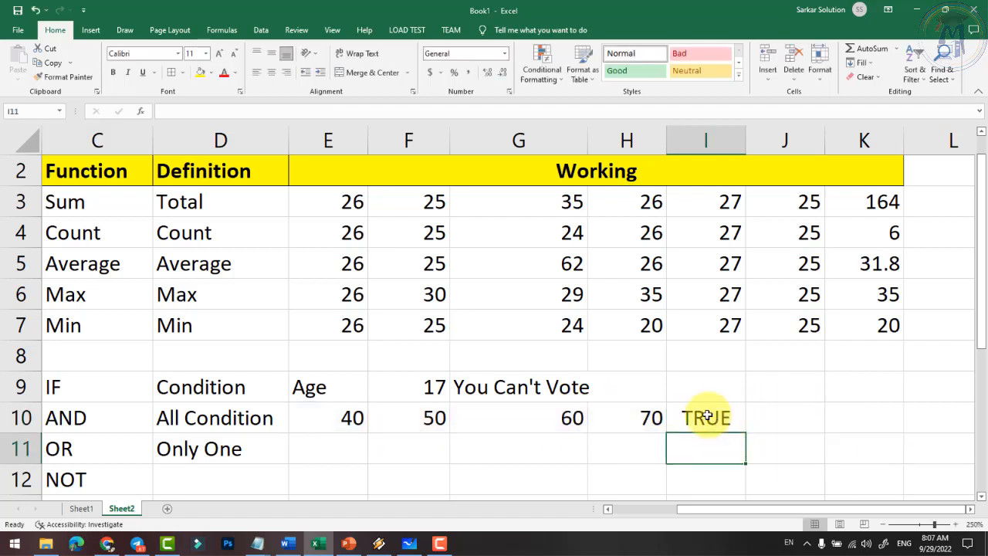
{"action": "left_click", "coordinate": [704, 421]}
{"action": "left_click", "coordinate": [439, 420]}
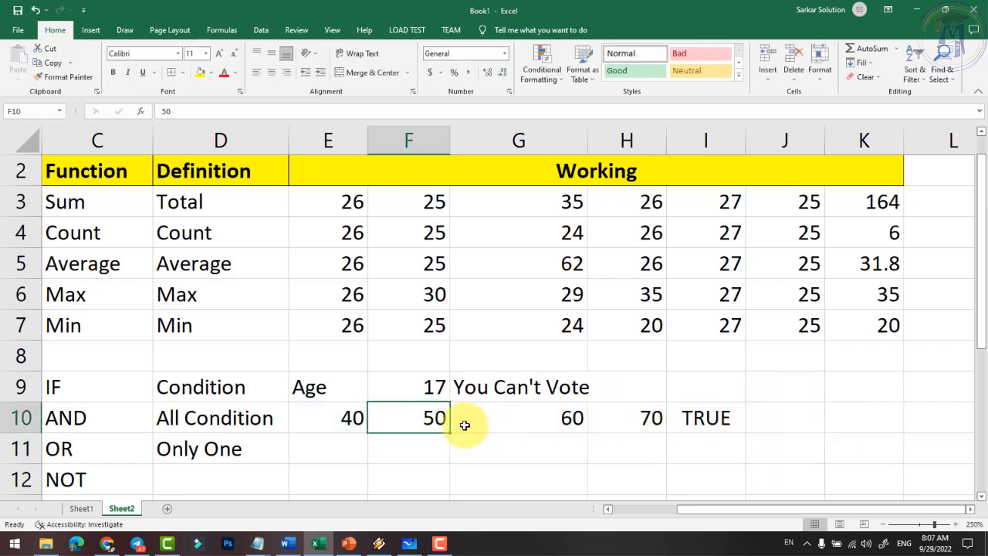
{"action": "type", "text": "32"}
{"action": "key", "text": "Return"}
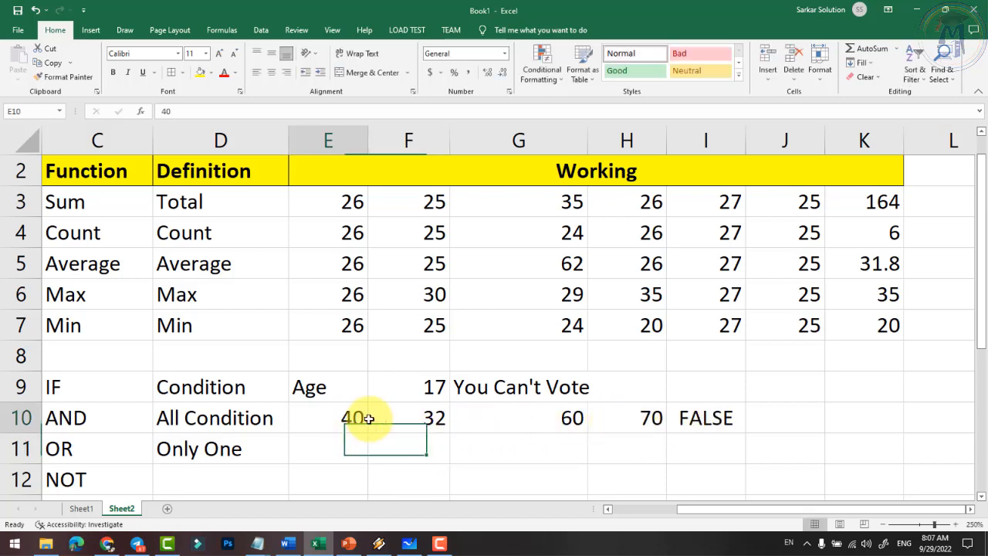
{"action": "left_click_drag", "start_coordinate": [366, 418], "coordinate": [606, 422]}
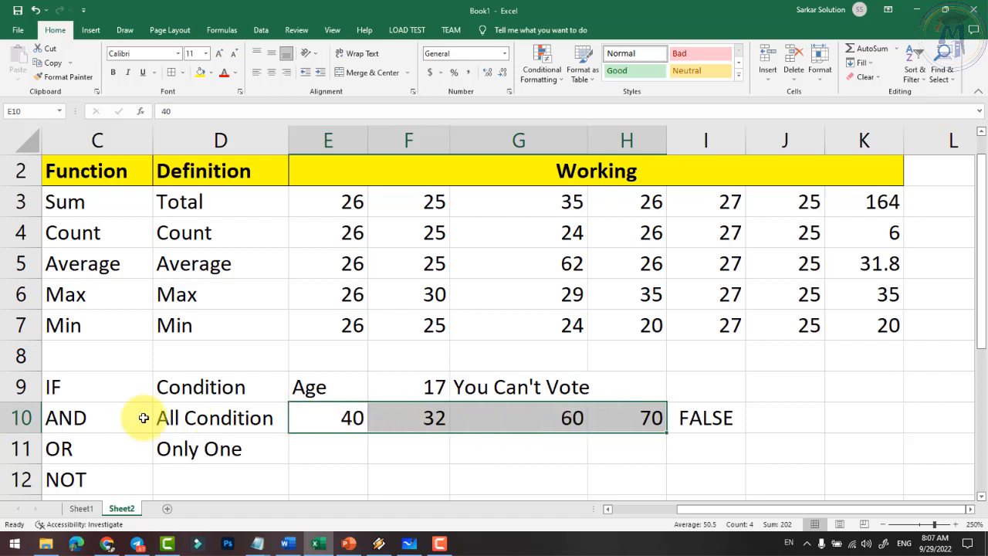
- Fill row 10's values and AND formula down into row 11 (E11:I11)
{"action": "left_click", "coordinate": [695, 411]}
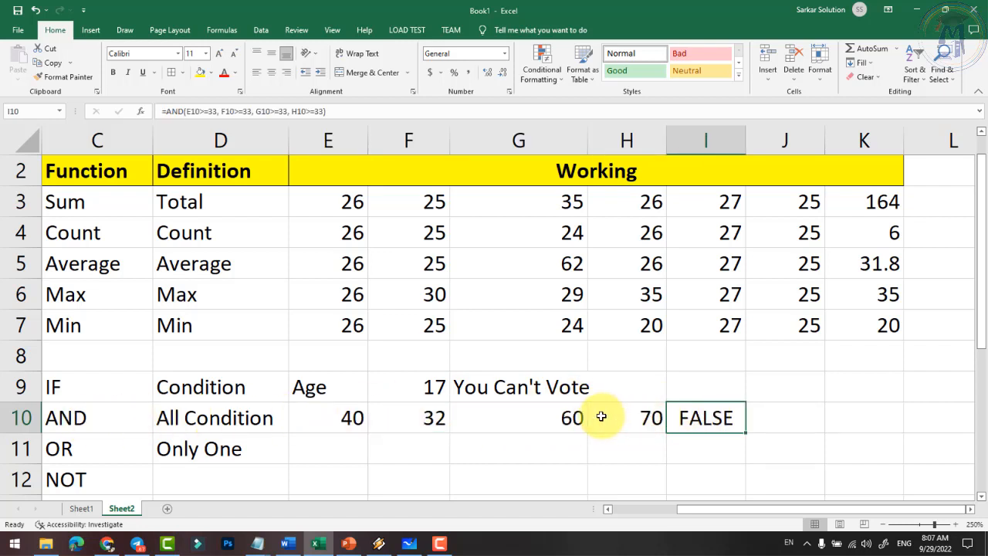
{"action": "left_click_drag", "start_coordinate": [354, 415], "coordinate": [704, 436]}
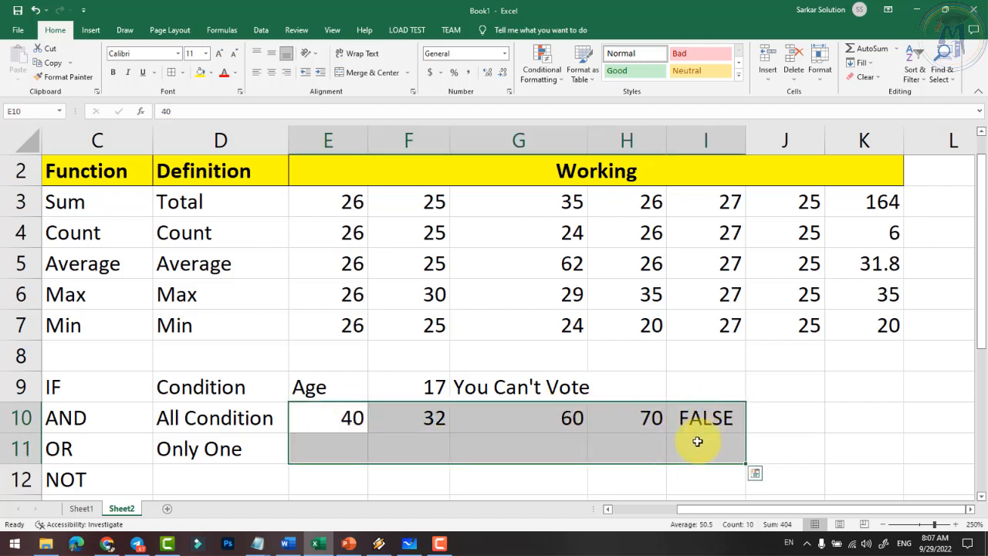
{"action": "key", "text": "ctrl+d"}
{"action": "left_click", "coordinate": [573, 456]}
- Replace AND with OR in I11's formula so it returns TRUE
{"action": "left_click", "coordinate": [699, 451]}
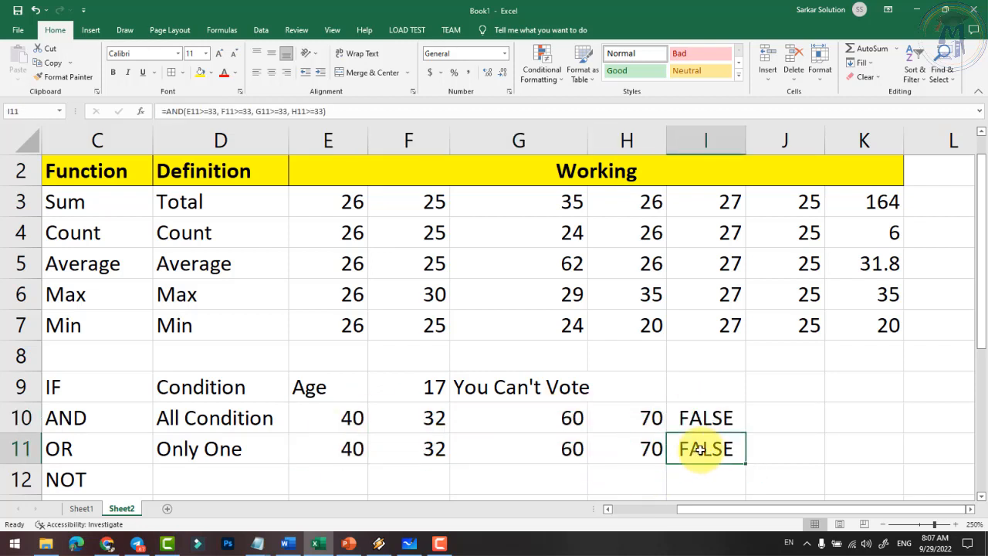
{"action": "double_click", "coordinate": [699, 451]}
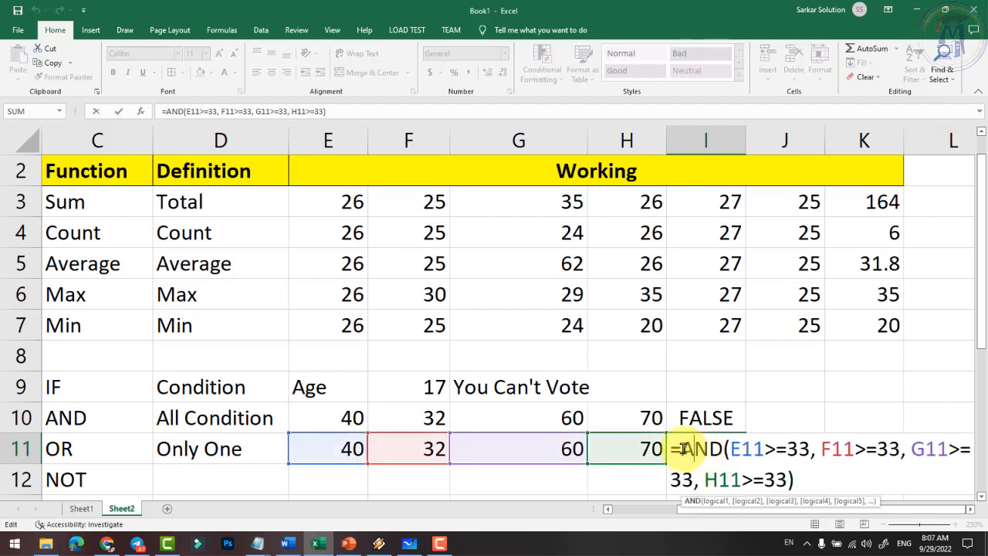
{"action": "left_click_drag", "start_coordinate": [682, 449], "coordinate": [721, 448]}
{"action": "type", "text": "OR"}
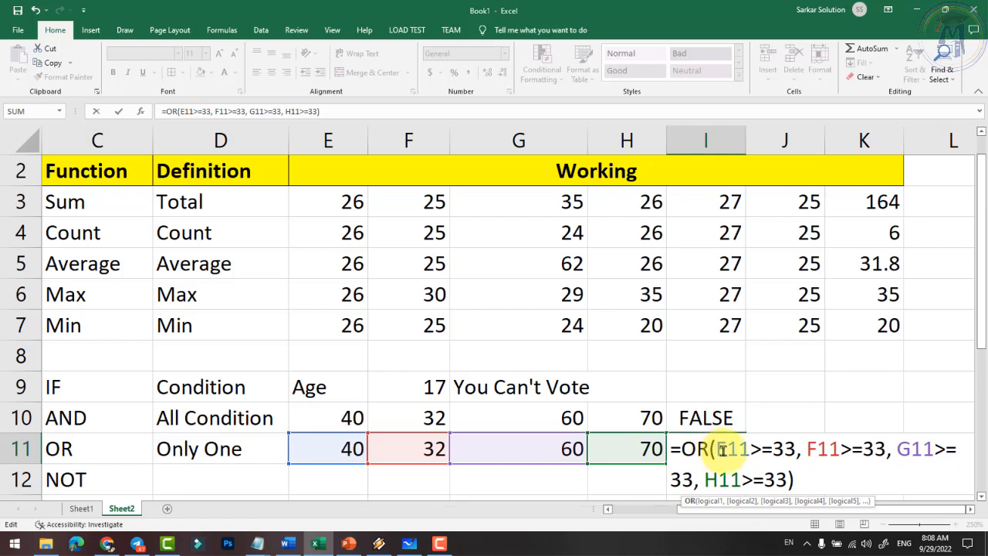
{"action": "left_click_drag", "start_coordinate": [718, 450], "coordinate": [795, 452]}
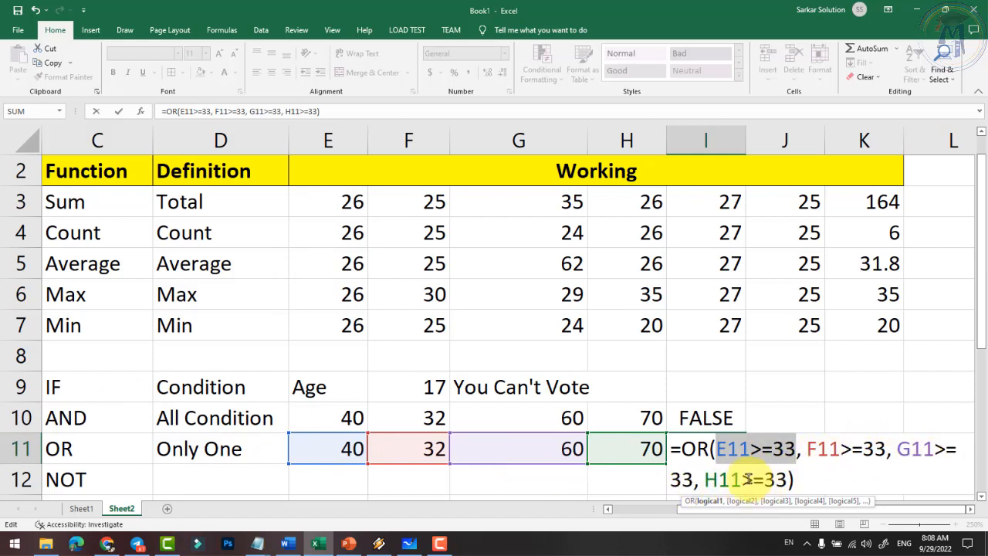
{"action": "key", "text": "Return"}
{"action": "left_click", "coordinate": [687, 443]}
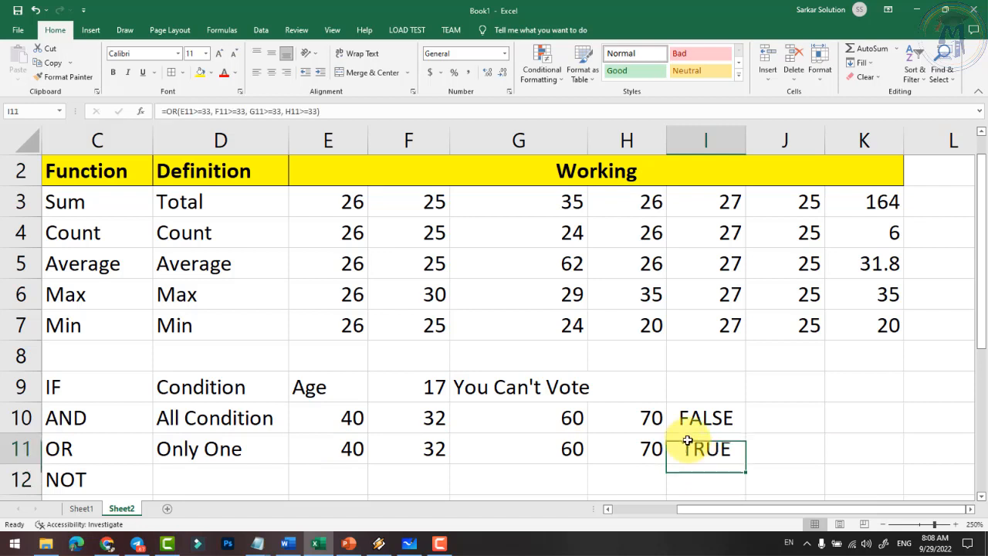
- Make row 11 read 32, 32, 32, 31 so the OR result in I11 turns FALSE
{"action": "left_click", "coordinate": [422, 450]}
{"action": "left_click", "coordinate": [340, 450]}
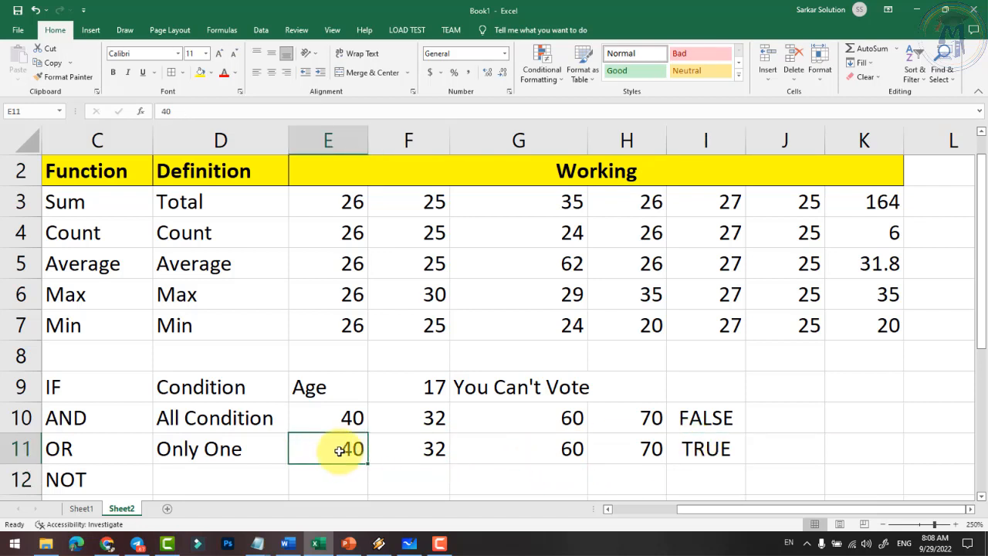
{"action": "type", "text": "32"}
{"action": "key", "text": "Tab"}
{"action": "key", "text": "Tab"}
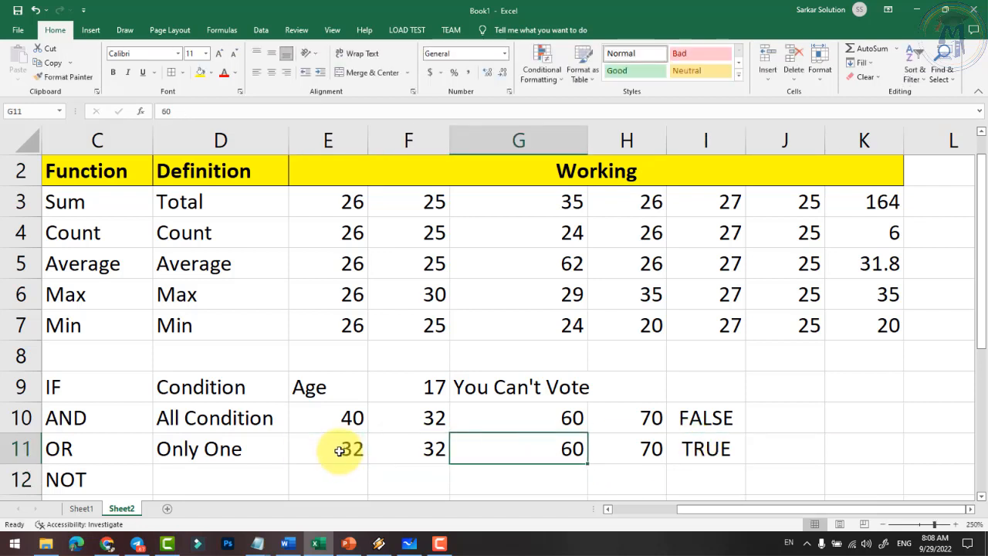
{"action": "type", "text": "32"}
{"action": "key", "text": "Tab"}
{"action": "scroll", "coordinate": [551, 473], "scroll_direction": "up", "scroll_amount": 1}
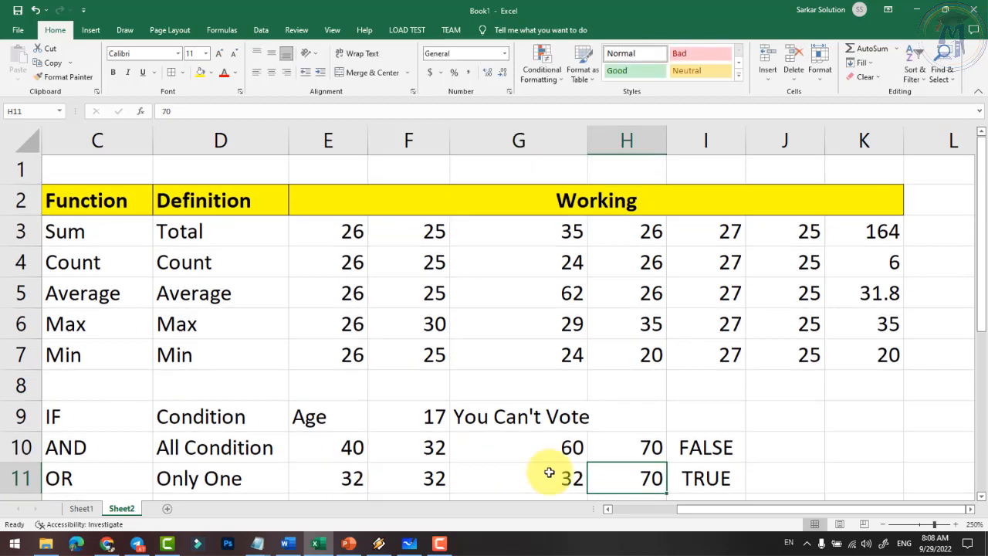
{"action": "scroll", "coordinate": [666, 471], "scroll_direction": "down", "scroll_amount": 2}
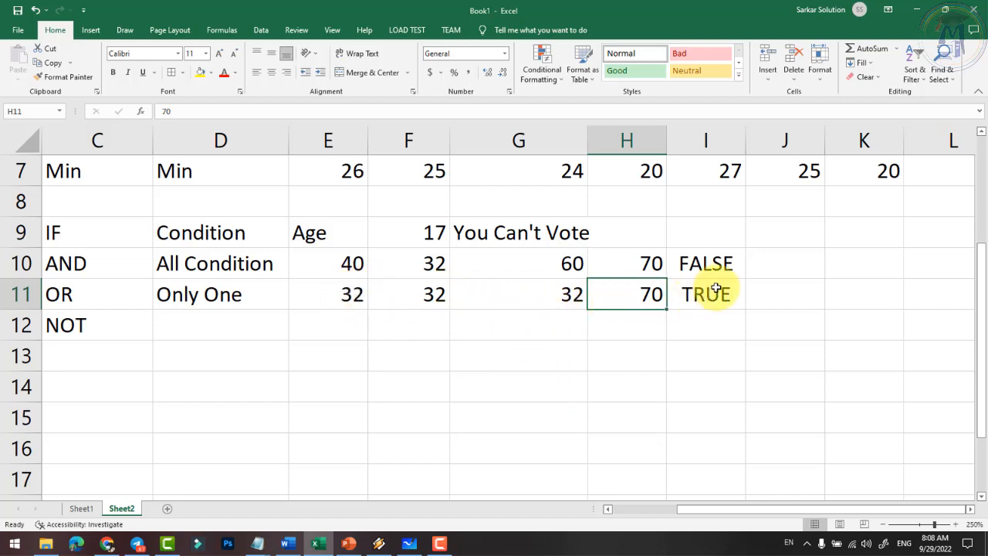
{"action": "type", "text": "3"}
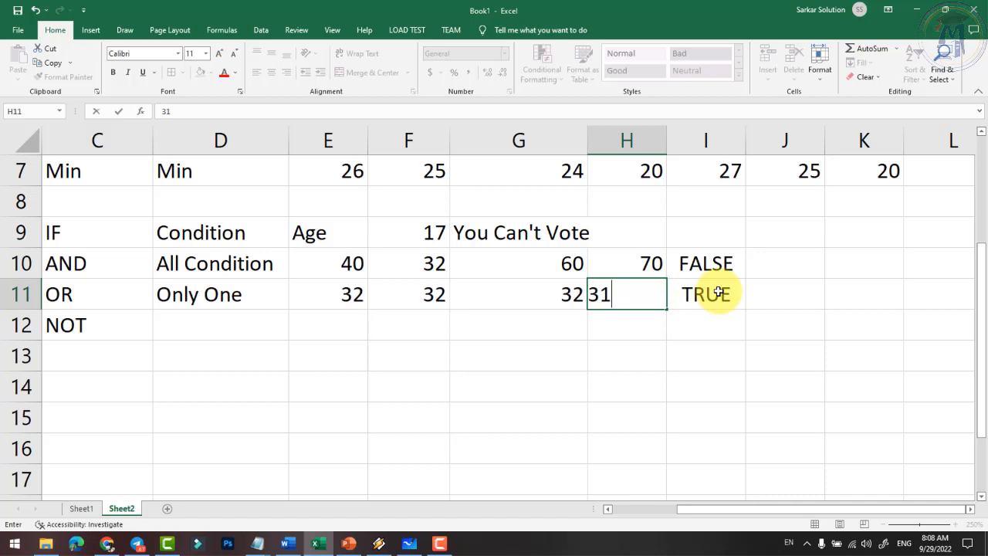
{"action": "type", "text": "1"}
{"action": "key", "text": "Return"}
{"action": "left_click", "coordinate": [715, 296]}
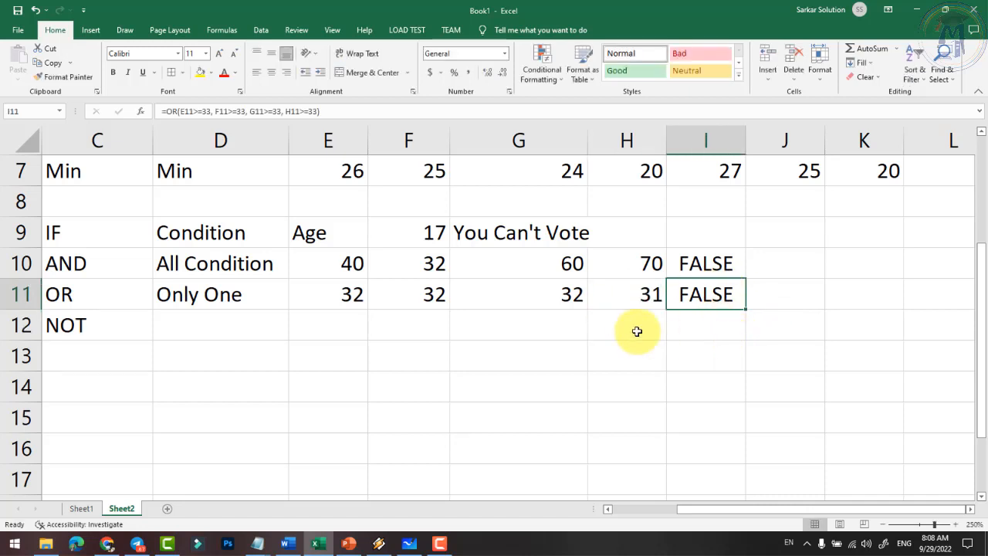
{"action": "left_click", "coordinate": [68, 296]}
{"action": "left_click", "coordinate": [92, 267]}
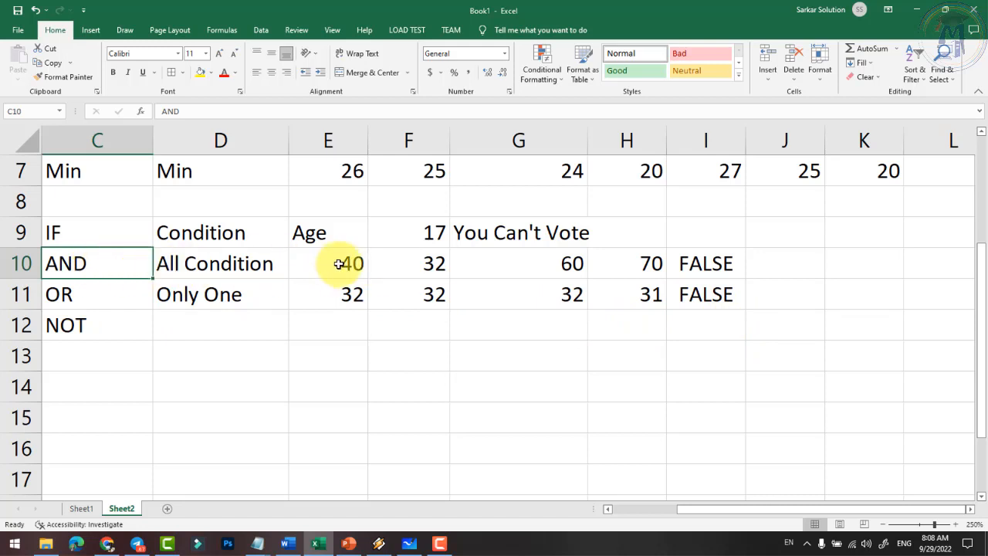
- Change F10 to 35 so the AND result in I10 becomes TRUE
{"action": "left_click_drag", "start_coordinate": [347, 263], "coordinate": [614, 266]}
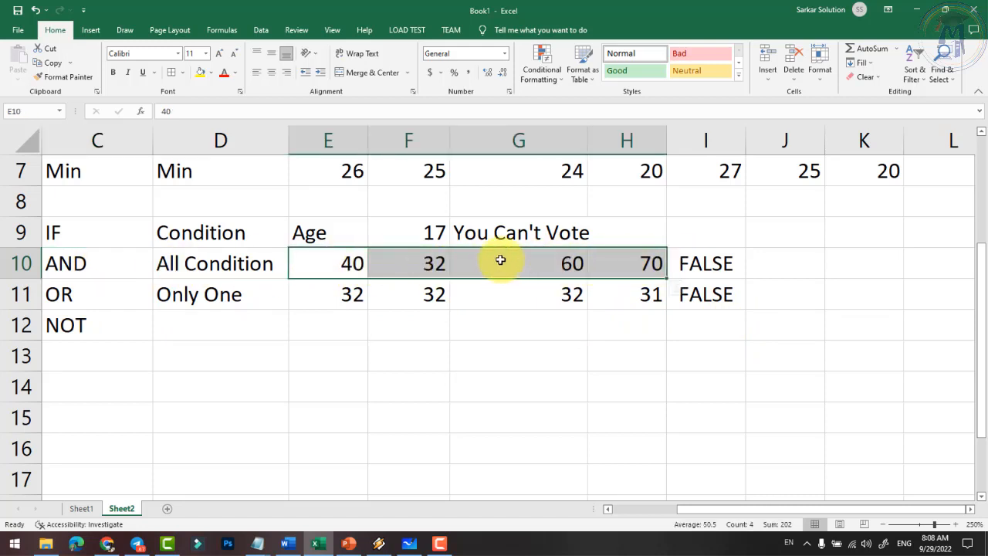
{"action": "left_click", "coordinate": [697, 263]}
{"action": "left_click", "coordinate": [434, 264]}
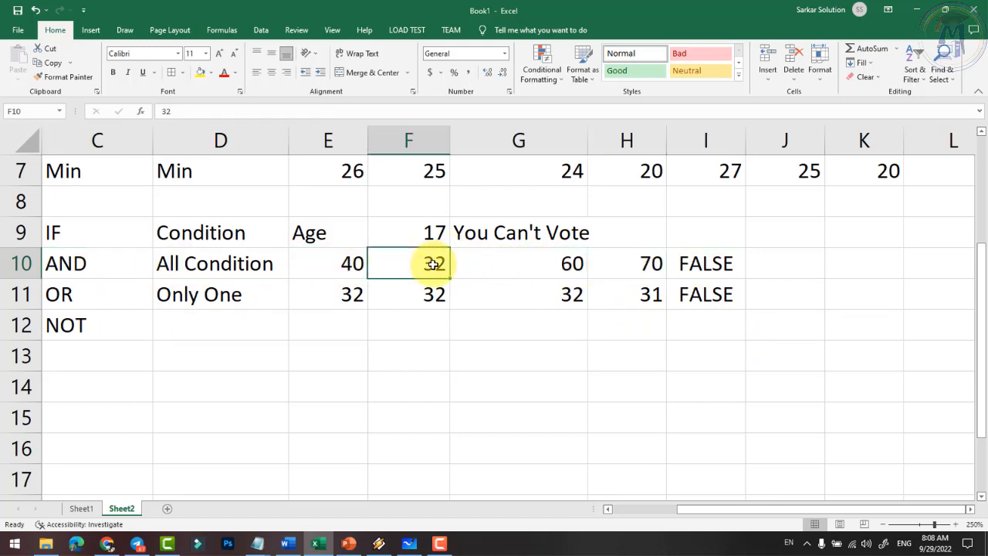
{"action": "type", "text": "35"}
{"action": "key", "text": "Return"}
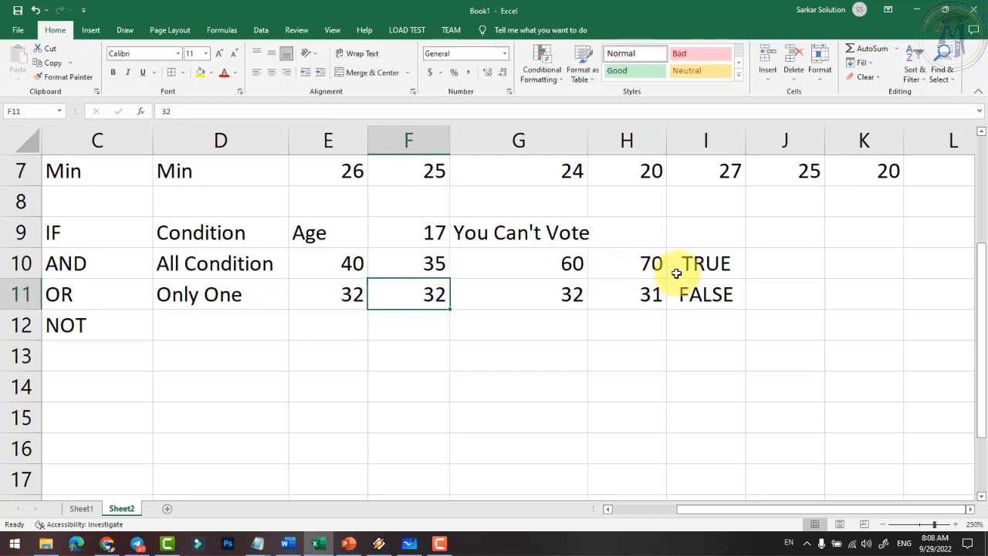
{"action": "left_click", "coordinate": [705, 265]}
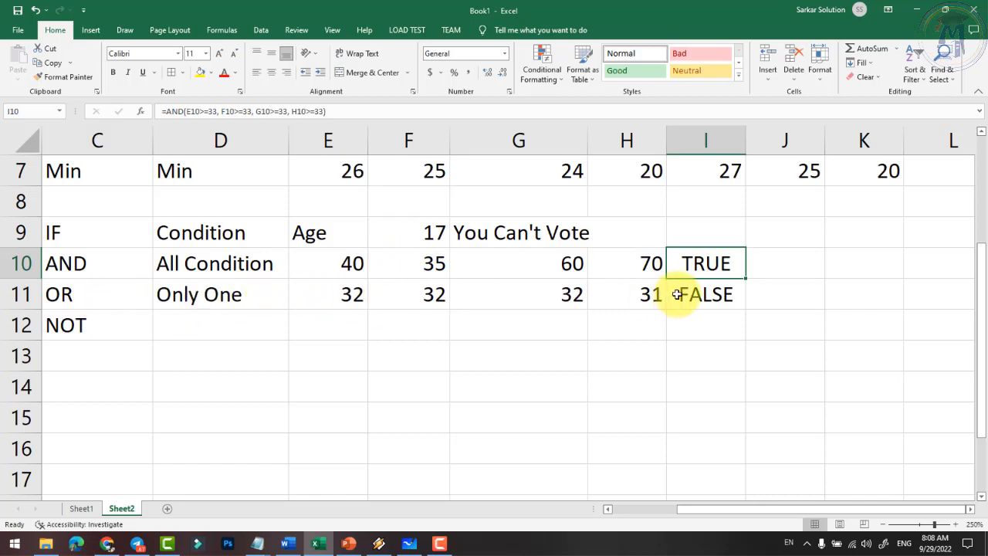
- Change E11 to 36 so the OR result in I11 becomes TRUE
{"action": "left_click", "coordinate": [333, 290]}
{"action": "type", "text": "36"}
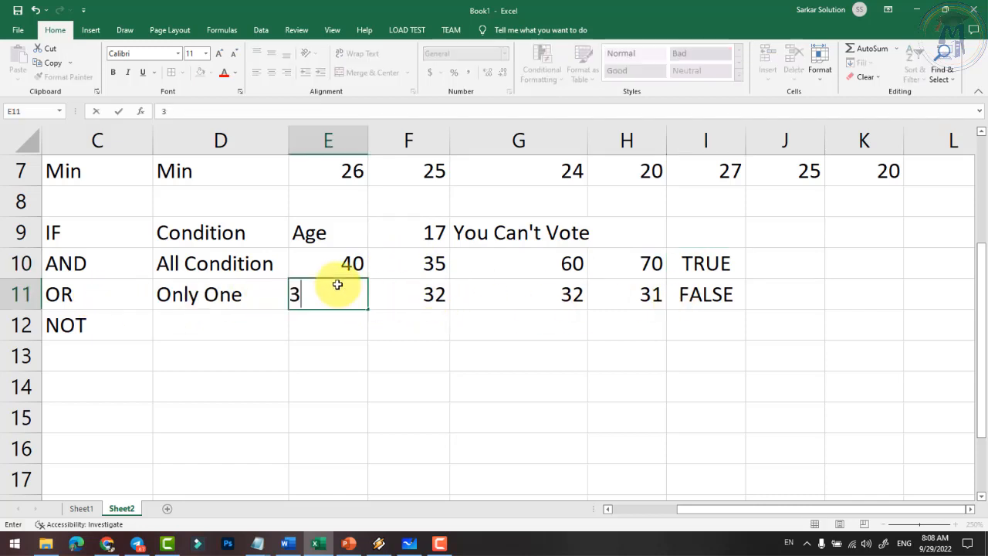
{"action": "key", "text": "Return"}
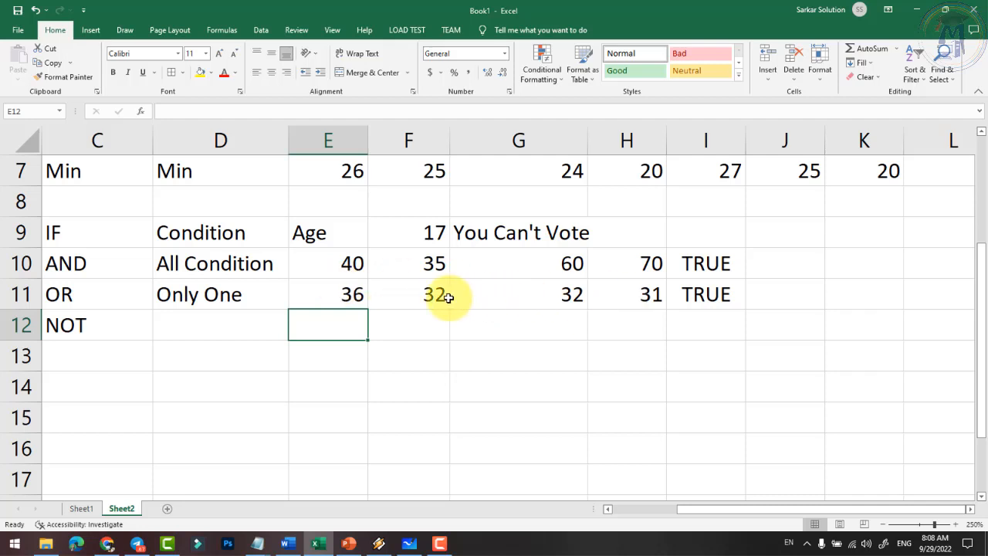
{"action": "left_click_drag", "start_coordinate": [441, 293], "coordinate": [602, 293]}
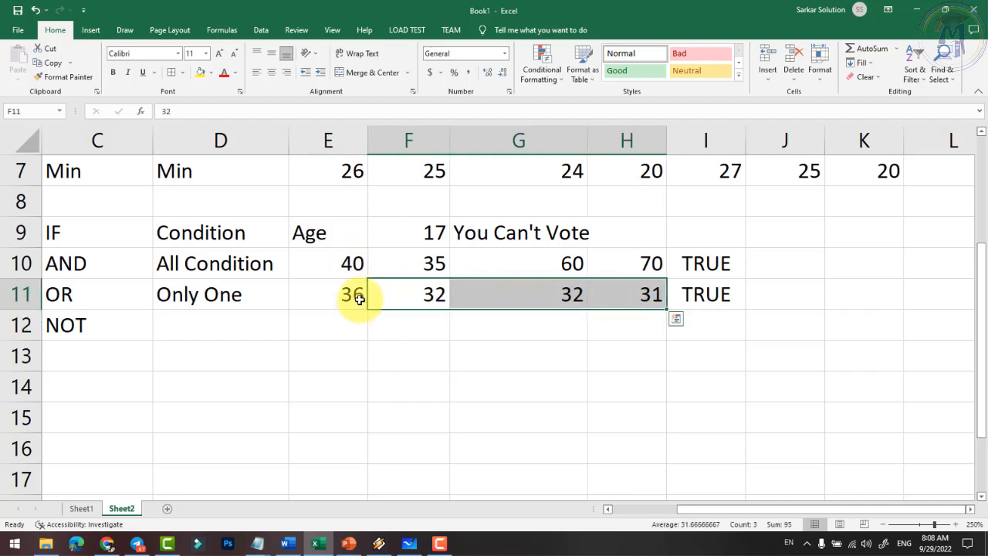
{"action": "left_click", "coordinate": [225, 317]}
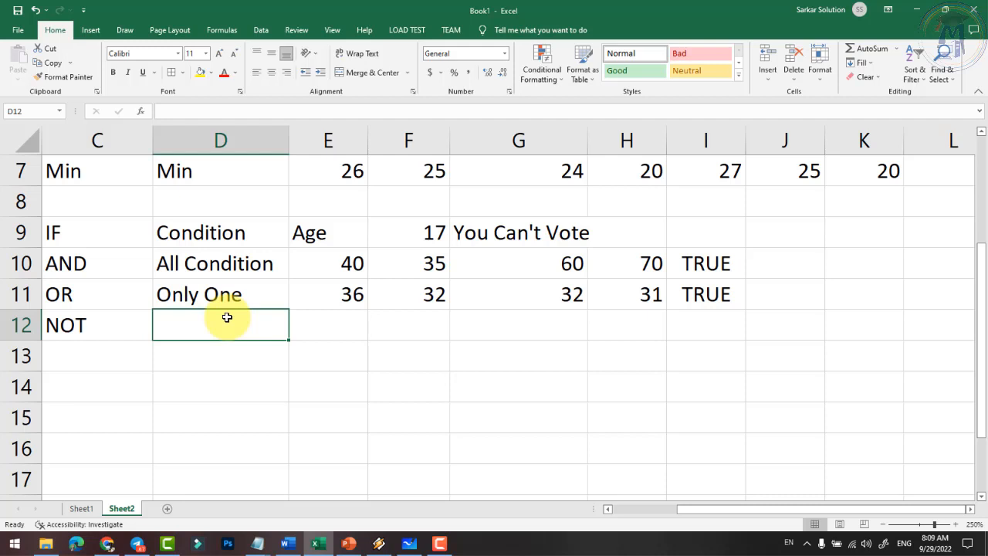
- Enter age 18 in E12 and =not(e12>=18) in F12, which shows FALSE
{"action": "key", "text": "Right"}
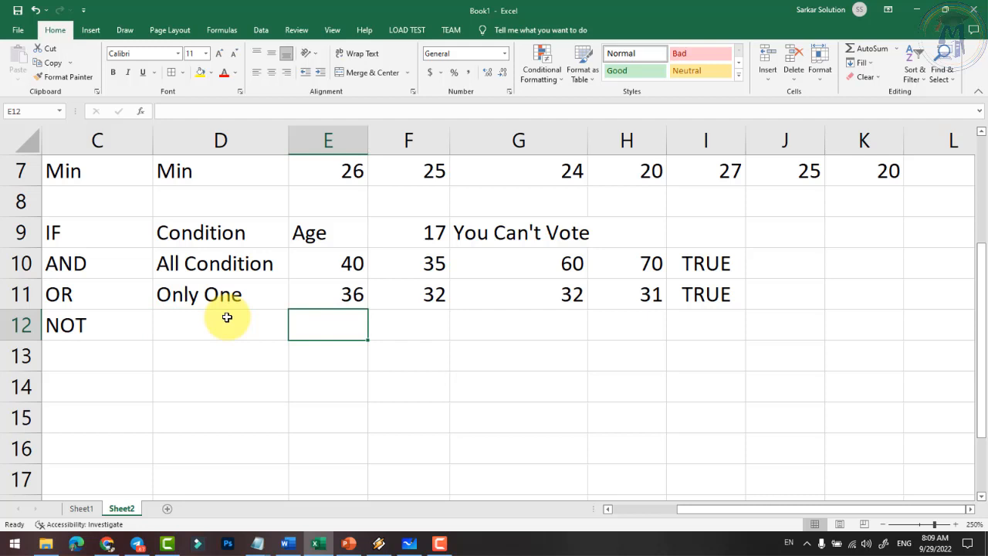
{"action": "type", "text": "18"}
{"action": "key", "text": "Tab"}
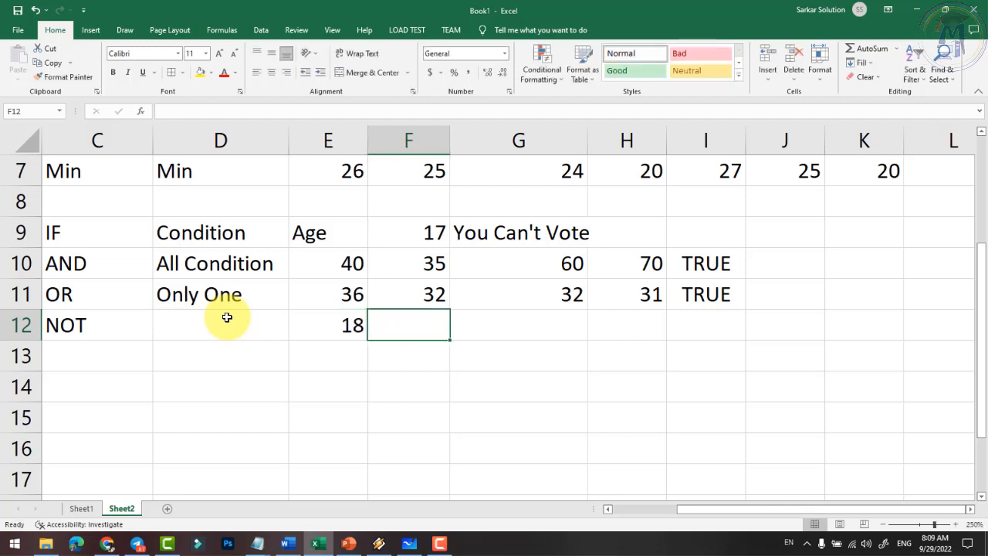
{"action": "type", "text": "=not"}
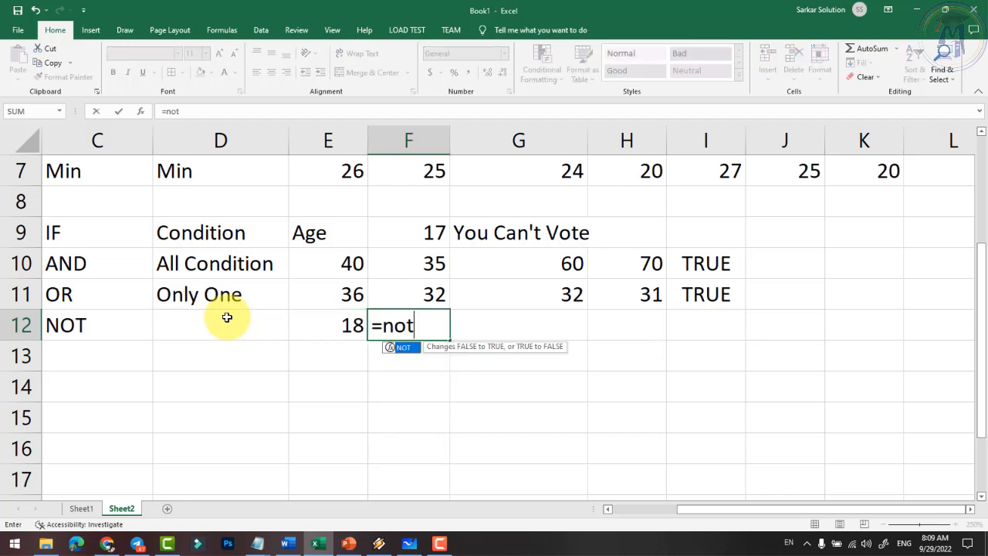
{"action": "type", "text": "("}
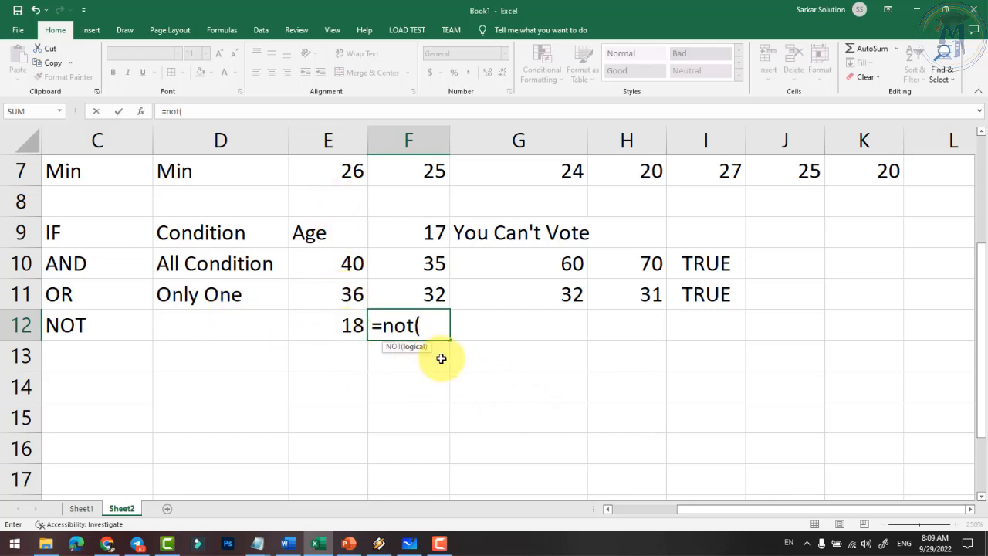
{"action": "type", "text": "e12>=18"}
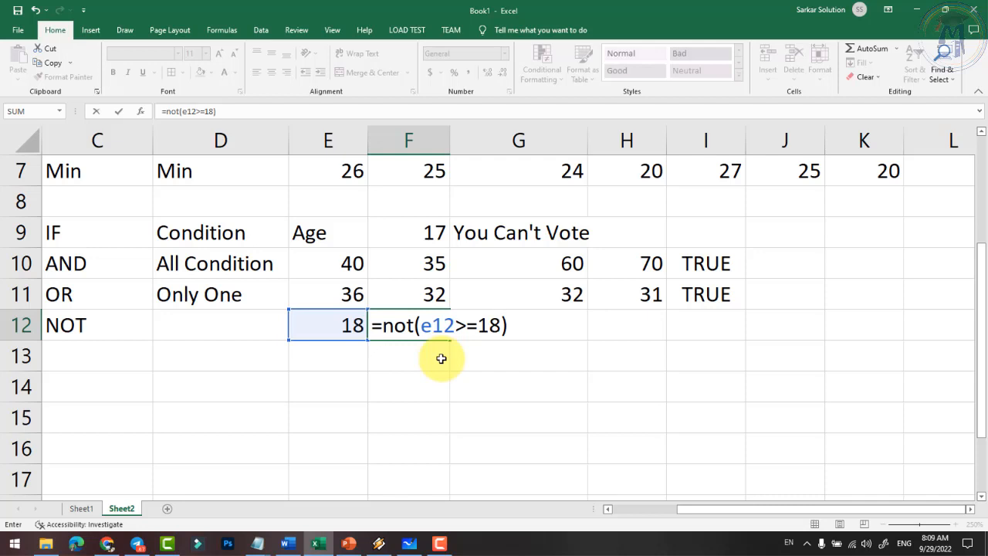
{"action": "key", "text": "Return"}
{"action": "left_click", "coordinate": [348, 325]}
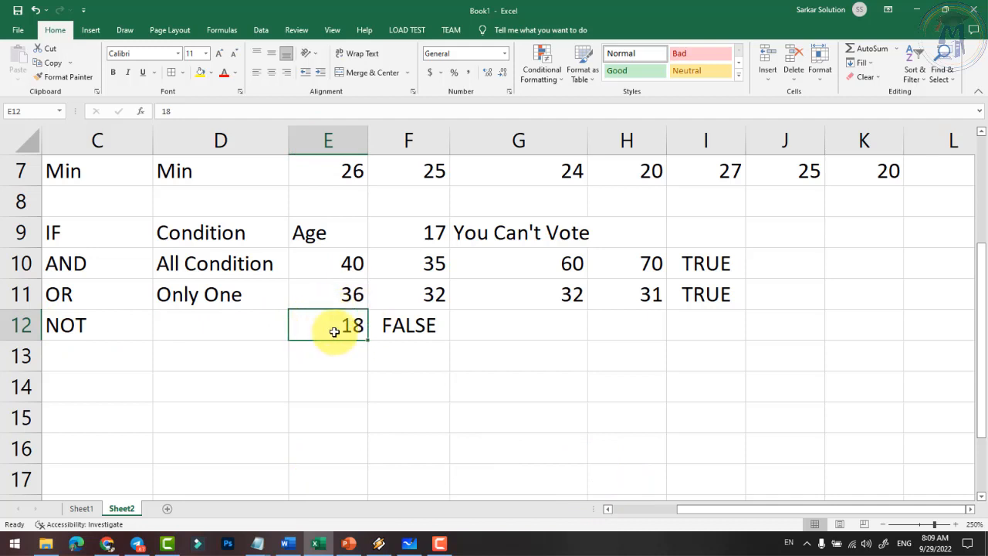
- Try ages 25, 15 and back to 25 in E12 to test the NOT result
{"action": "type", "text": "25"}
{"action": "key", "text": "Return"}
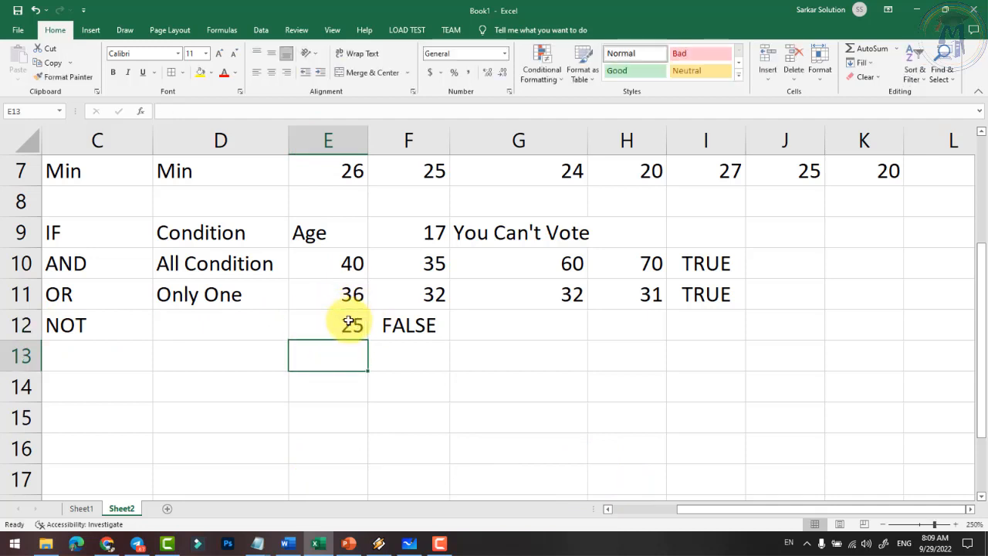
{"action": "key", "text": "Up"}
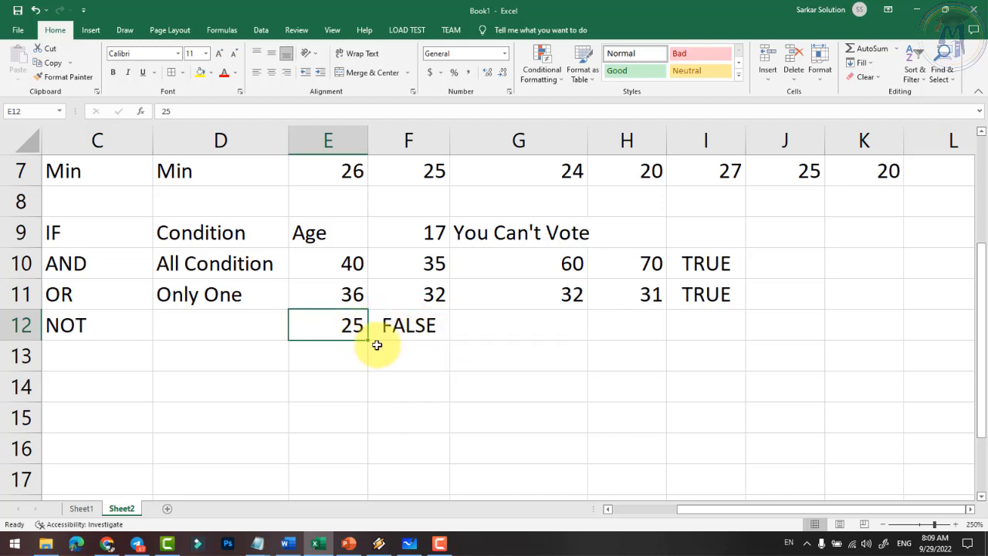
{"action": "type", "text": "15"}
{"action": "key", "text": "Return"}
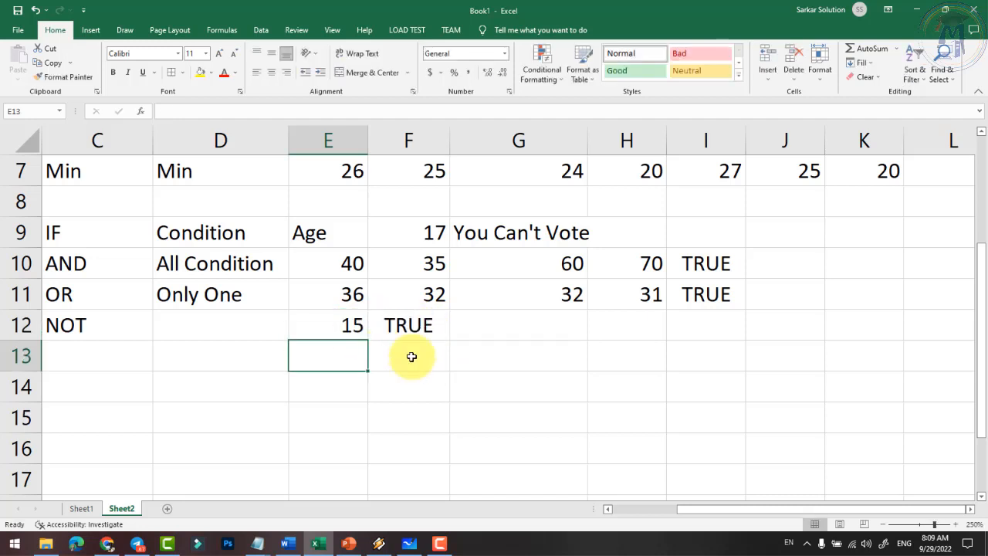
{"action": "left_click", "coordinate": [336, 324]}
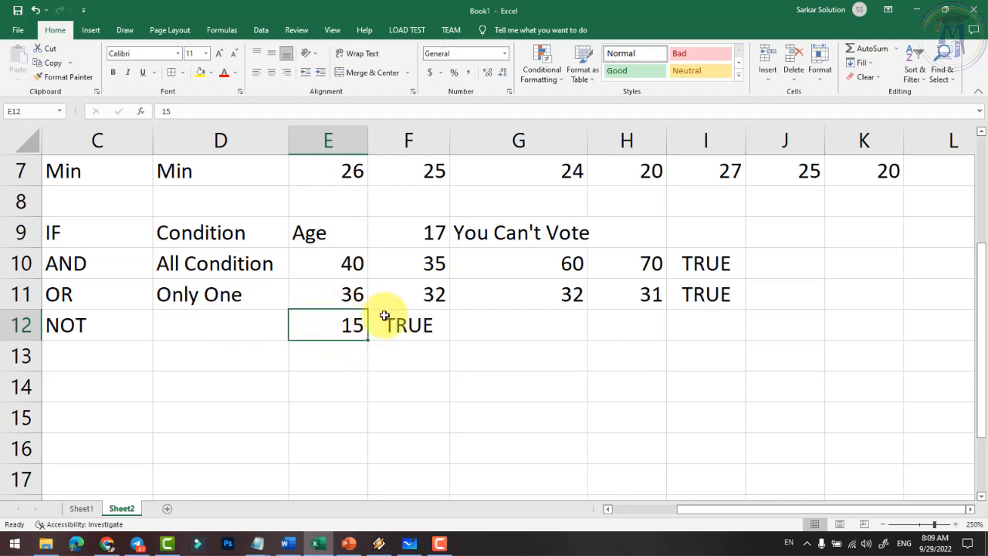
{"action": "type", "text": "2"}
{"action": "key", "text": "Return"}
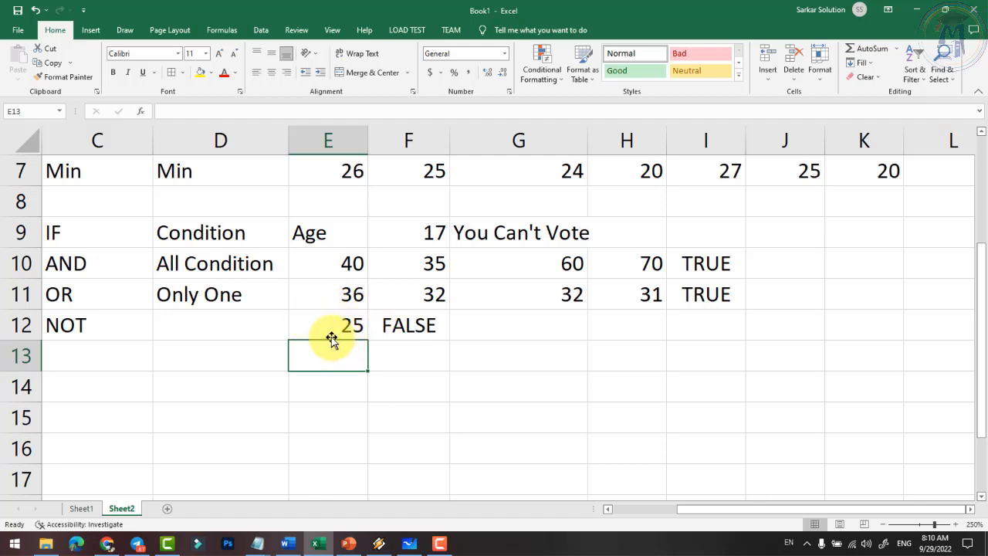
- Review F12's =NOT(E12>=18) formula unchanged, then point out the NOT and AND labels
{"action": "left_click", "coordinate": [410, 325]}
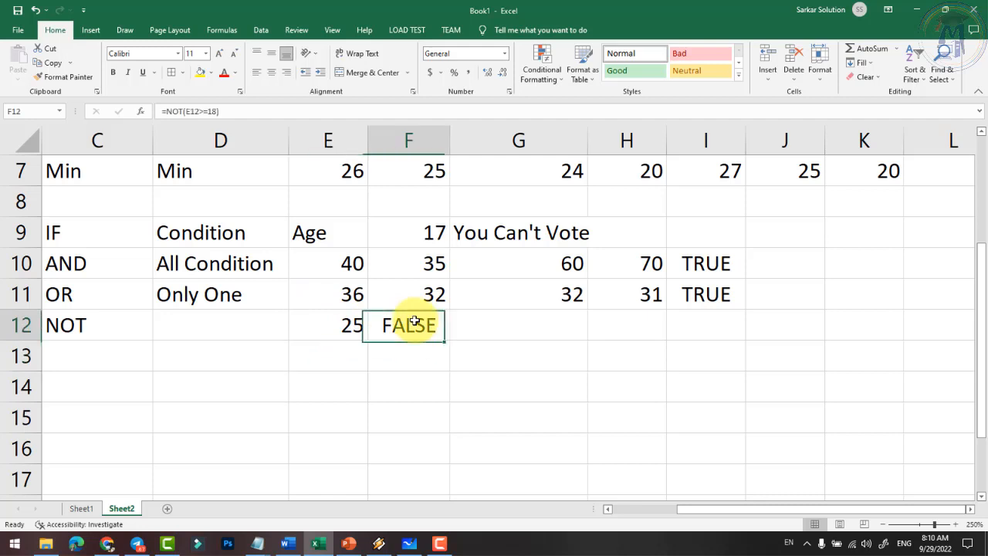
{"action": "double_click", "coordinate": [414, 328]}
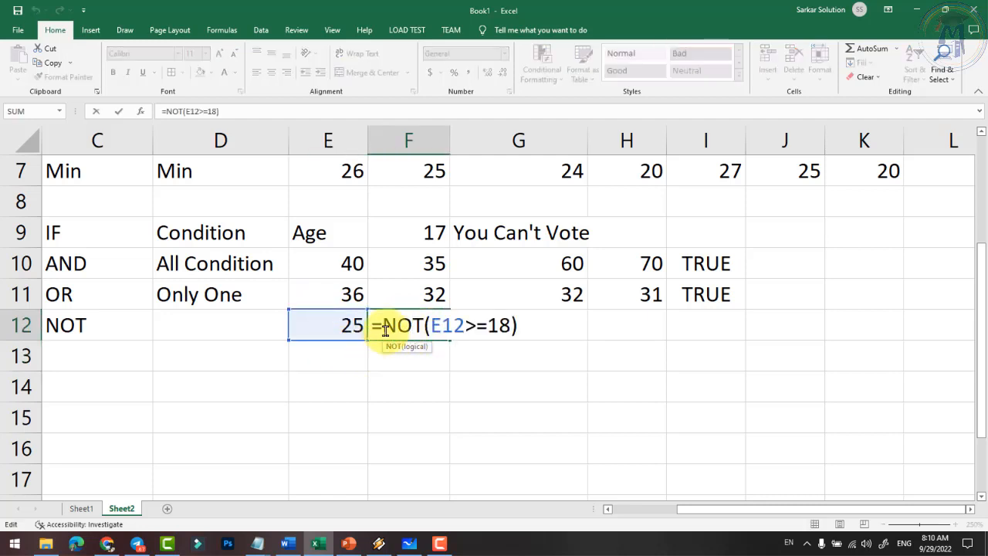
{"action": "left_click_drag", "start_coordinate": [403, 326], "coordinate": [418, 328]}
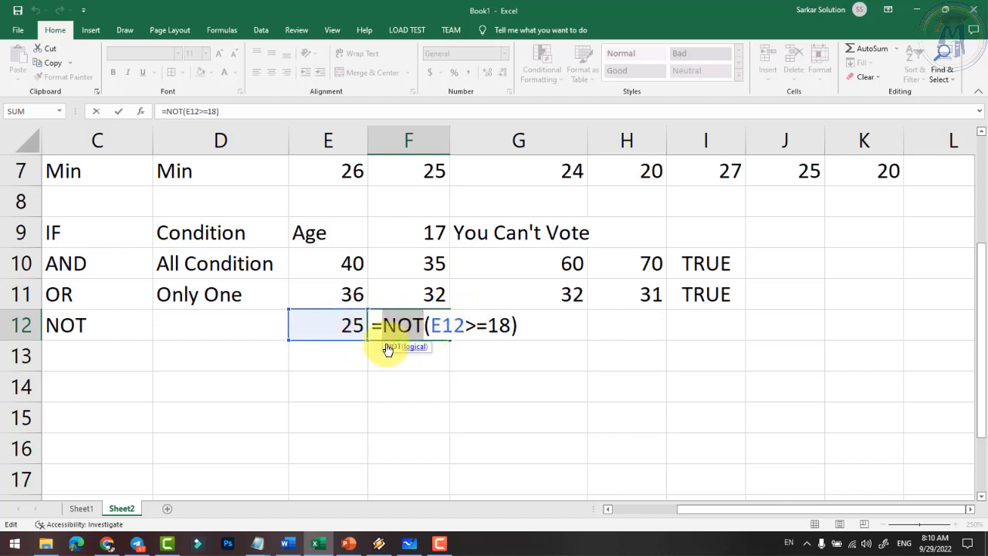
{"action": "key", "text": "Return"}
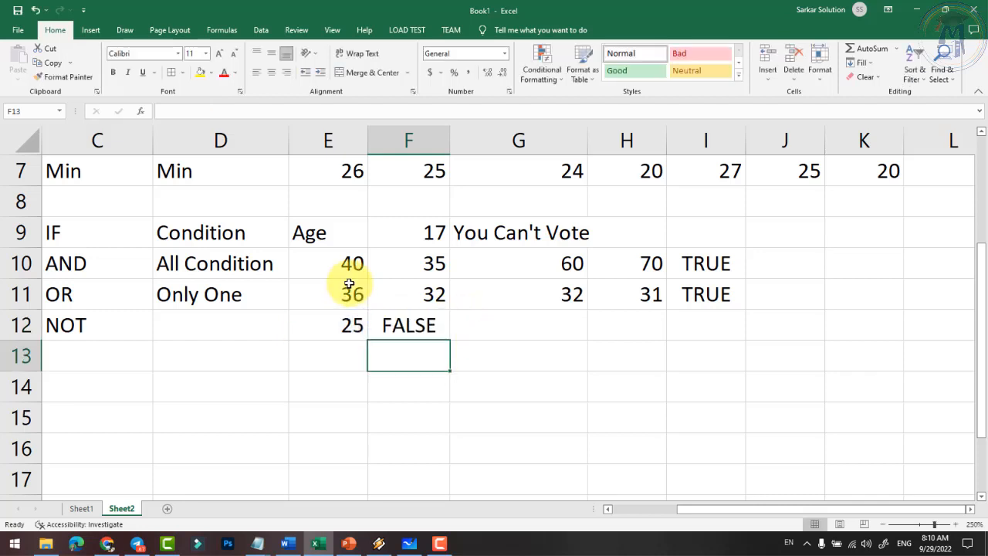
{"action": "left_click", "coordinate": [141, 330]}
{"action": "left_click", "coordinate": [103, 274]}
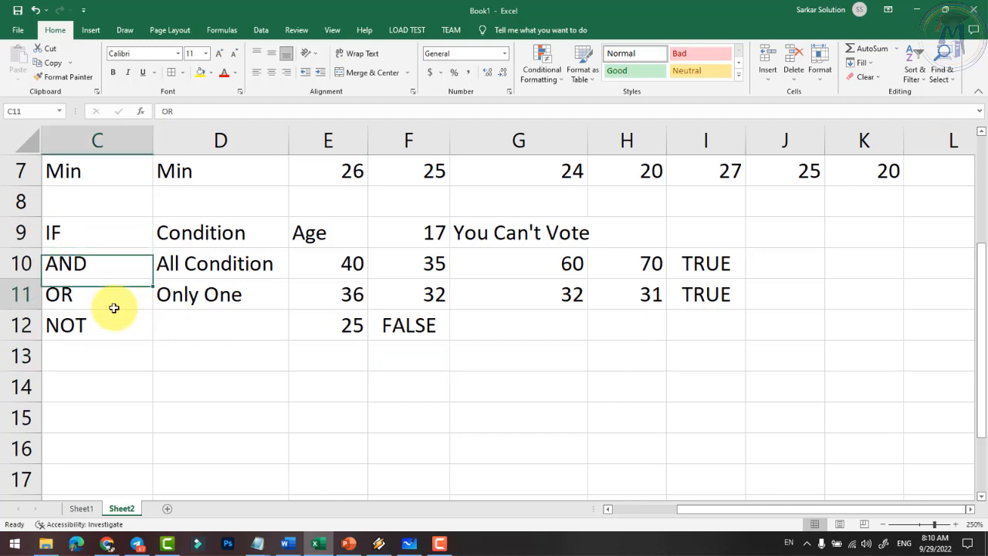
- Number the next two rows 10 and 11 in B13 and B14
{"action": "left_click", "coordinate": [113, 302]}
{"action": "left_click", "coordinate": [106, 332]}
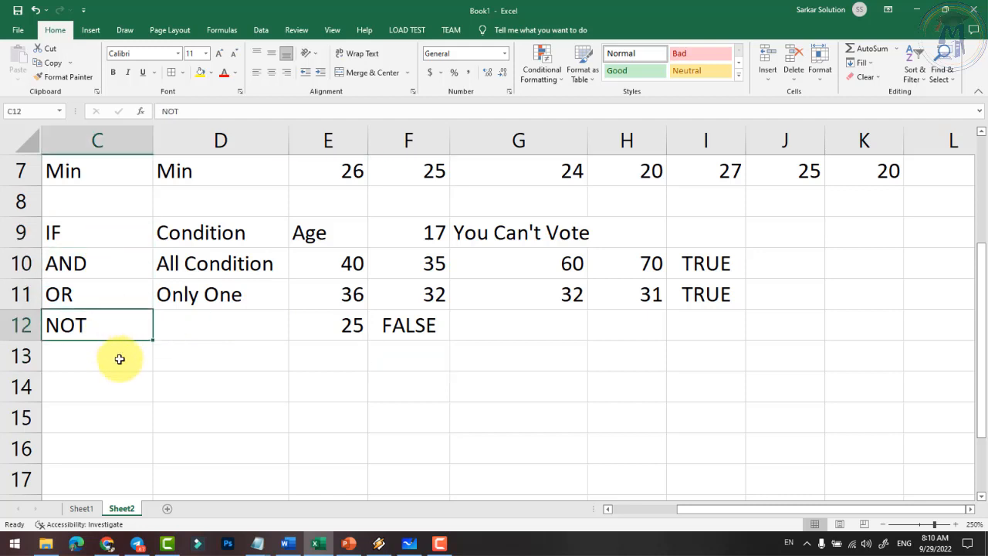
{"action": "left_click", "coordinate": [119, 357]}
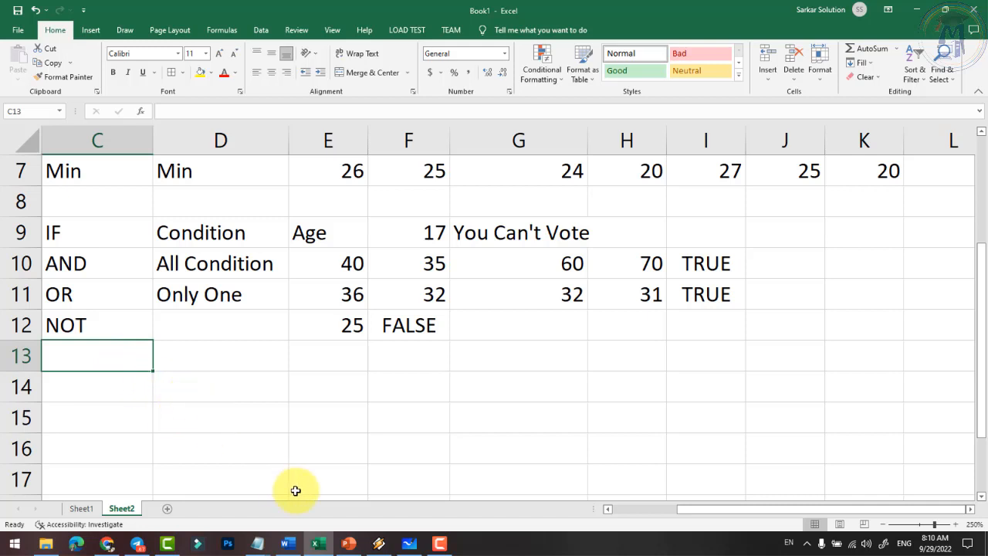
{"action": "left_click", "coordinate": [626, 509]}
{"action": "left_click_drag", "start_coordinate": [639, 511], "coordinate": [625, 509]}
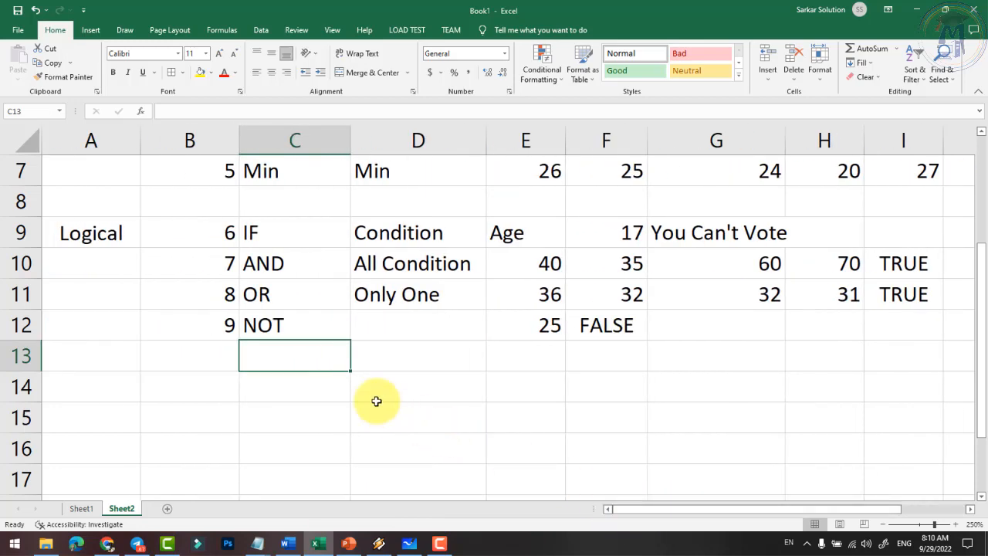
{"action": "left_click", "coordinate": [219, 355]}
{"action": "type", "text": "10"}
{"action": "key", "text": "Return"}
{"action": "type", "text": "11"}
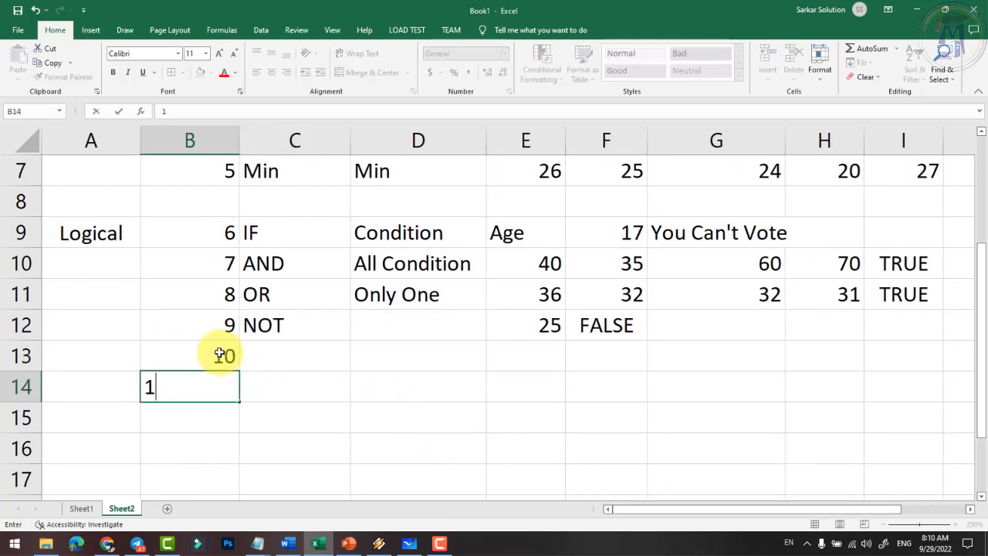
{"action": "key", "text": "Return"}
- List Sumif, Countif and Averageif in C13 to C15
{"action": "key", "text": "Up"}
{"action": "key", "text": "Up"}
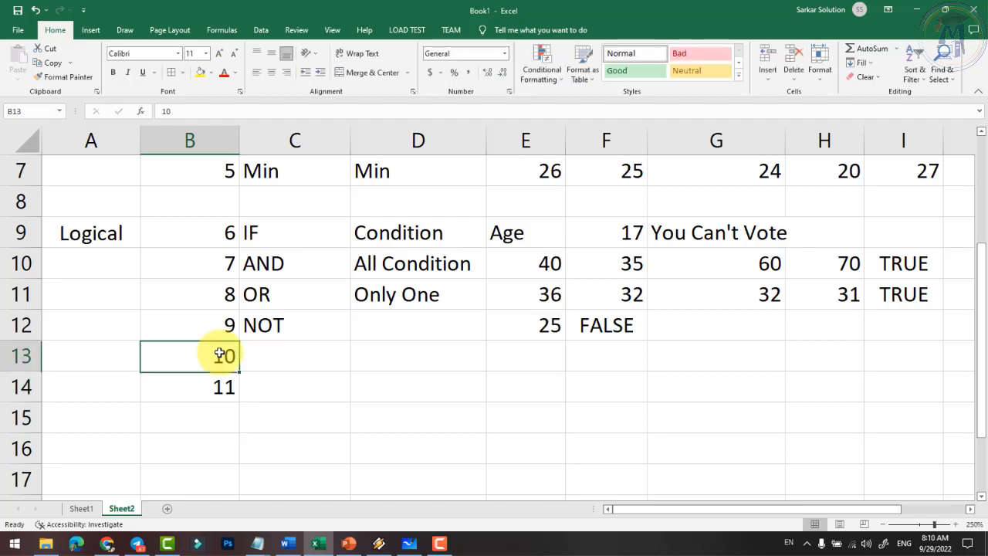
{"action": "key", "text": "Right"}
{"action": "type", "text": "S"}
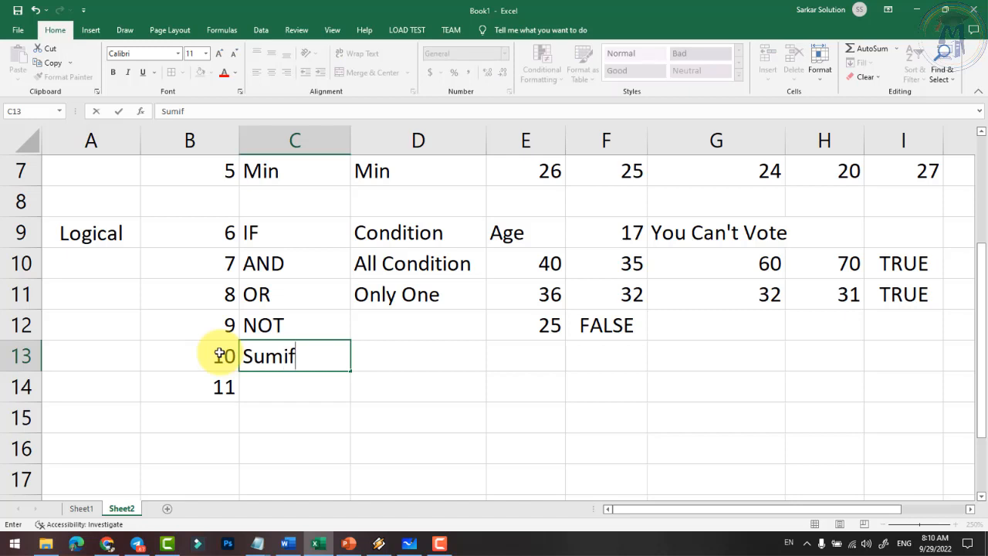
{"action": "key", "text": "Return"}
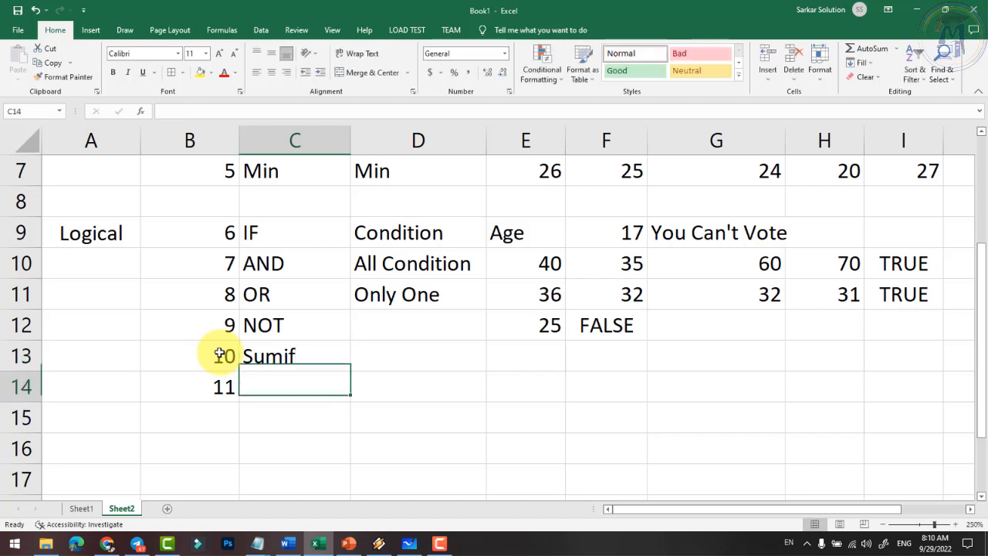
{"action": "type", "text": "Countif"}
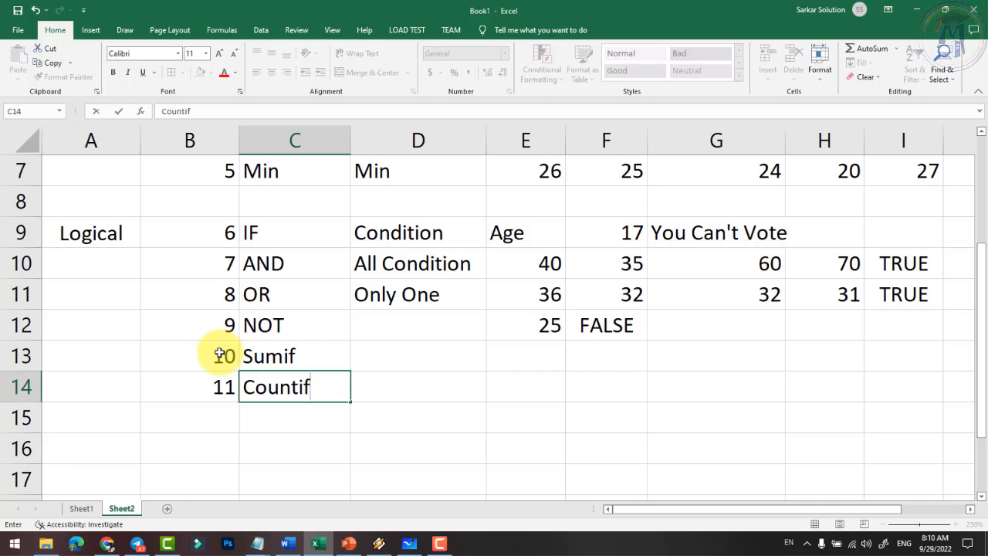
{"action": "key", "text": "Return"}
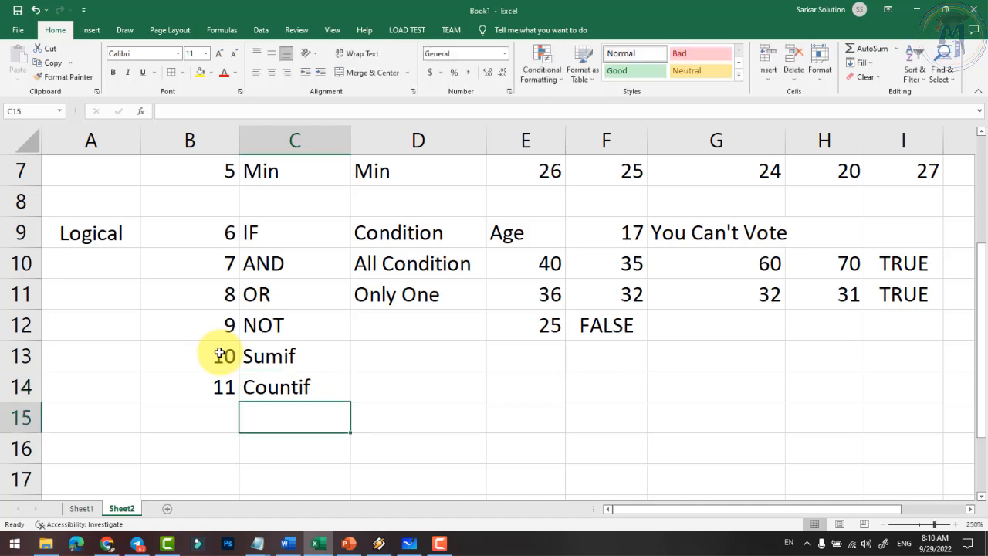
{"action": "type", "text": "Abe"}
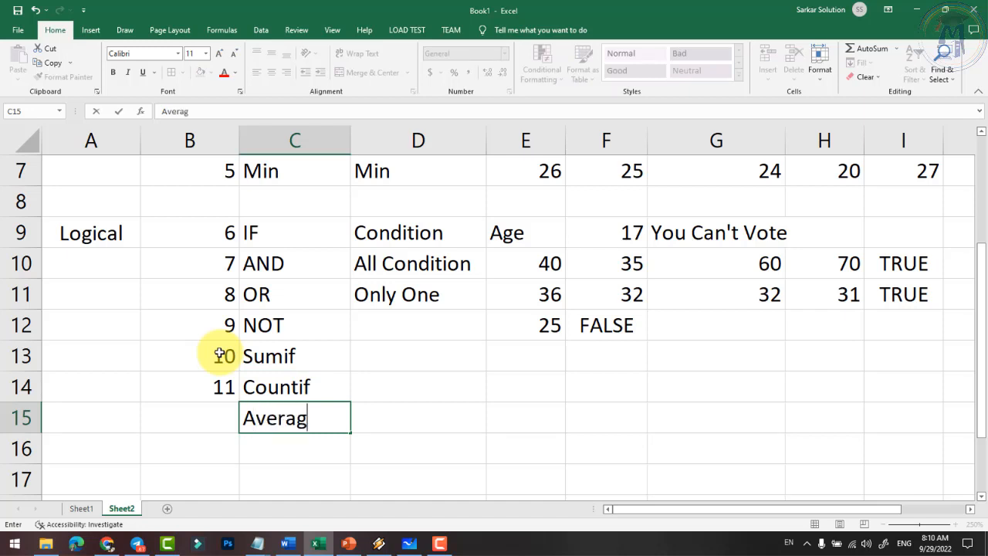
{"action": "key", "text": "Return"}
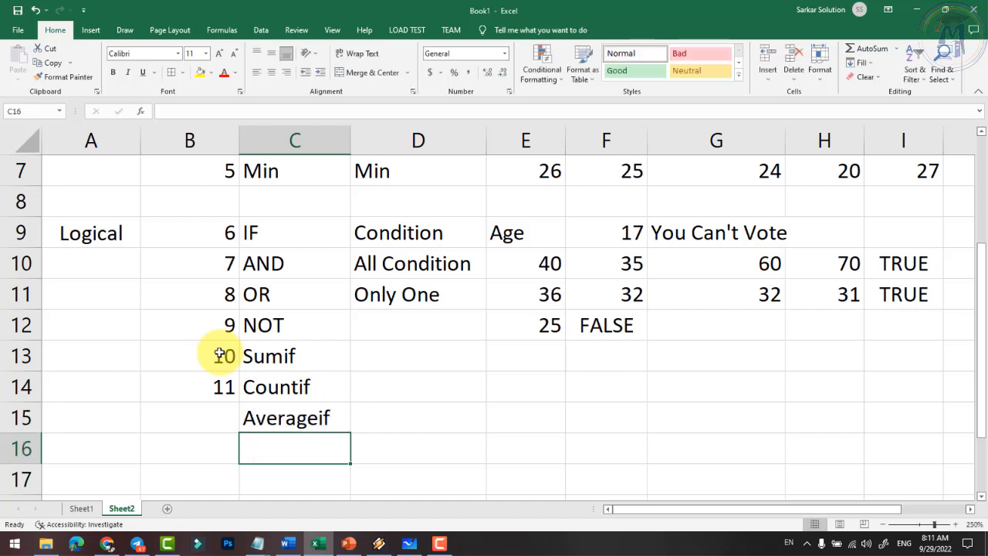
- Enter serial numbers 12 in B15 and 13 in B16
{"action": "key", "text": "Left"}
{"action": "key", "text": "Up"}
{"action": "type", "text": "12"}
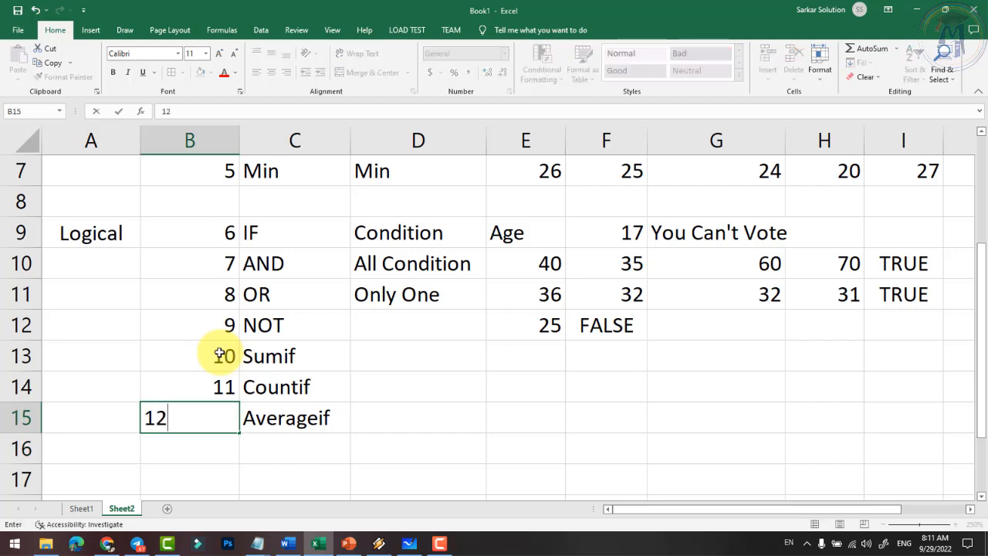
{"action": "key", "text": "Return"}
{"action": "type", "text": "13"}
{"action": "key", "text": "Return"}
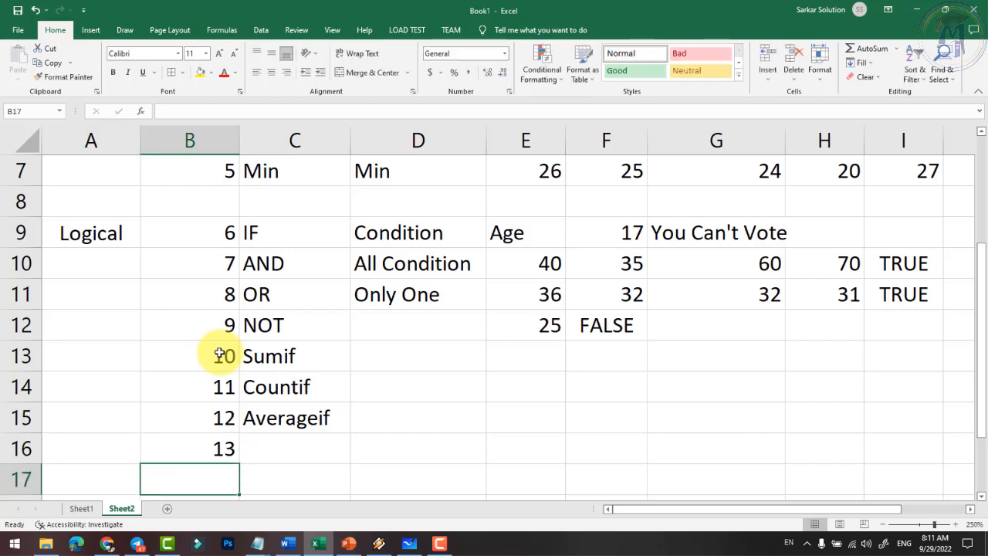
{"action": "scroll", "coordinate": [220, 359], "scroll_direction": "down", "scroll_amount": 1}
{"action": "left_click", "coordinate": [269, 269]}
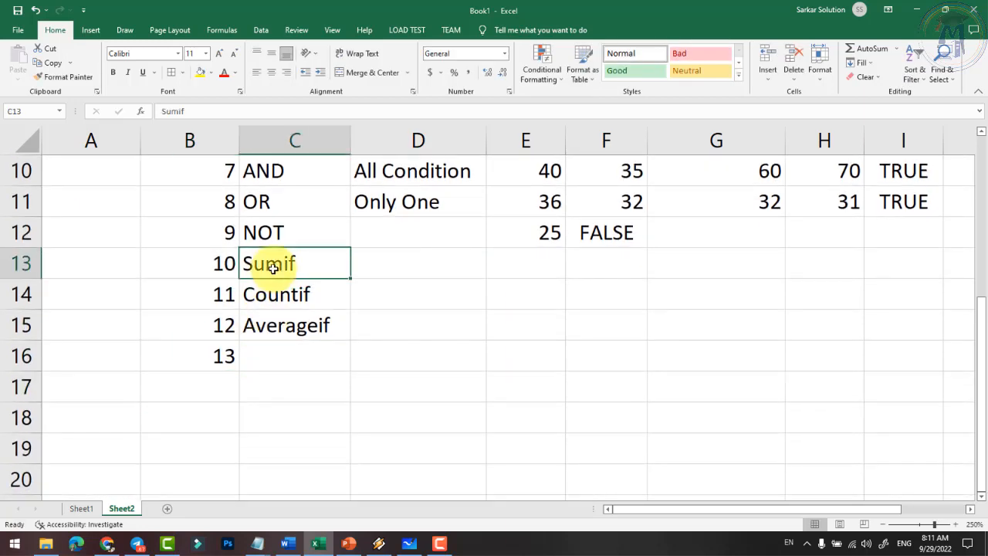
{"action": "scroll", "coordinate": [311, 283], "scroll_direction": "up", "scroll_amount": 3}
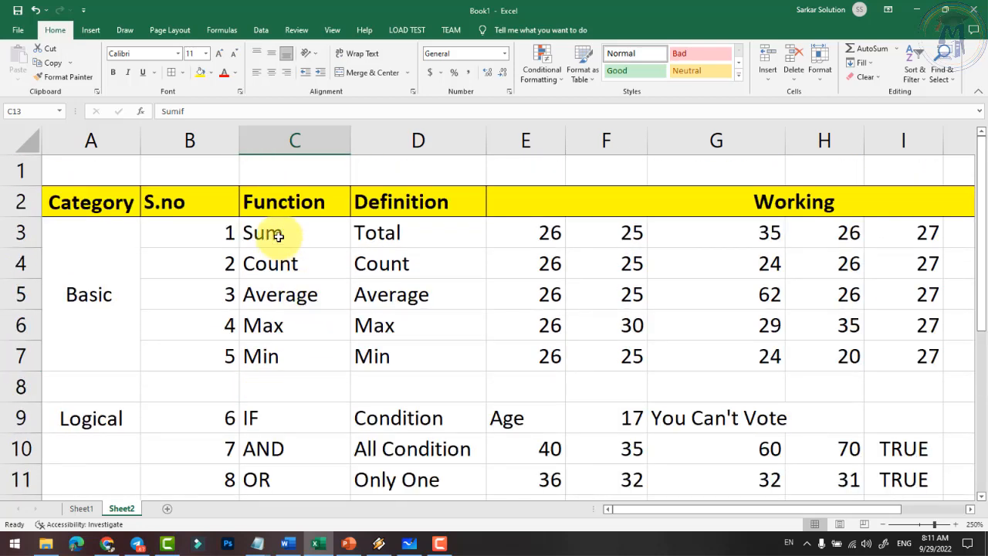
{"action": "left_click", "coordinate": [278, 236]}
{"action": "scroll", "coordinate": [458, 276], "scroll_direction": "down", "scroll_amount": 2}
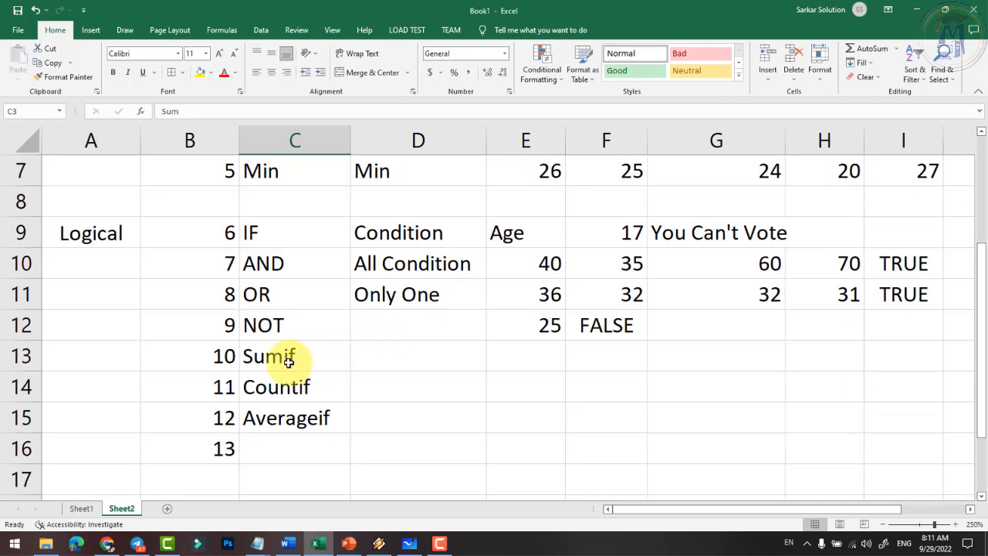
{"action": "left_click", "coordinate": [257, 362]}
{"action": "left_click", "coordinate": [279, 234]}
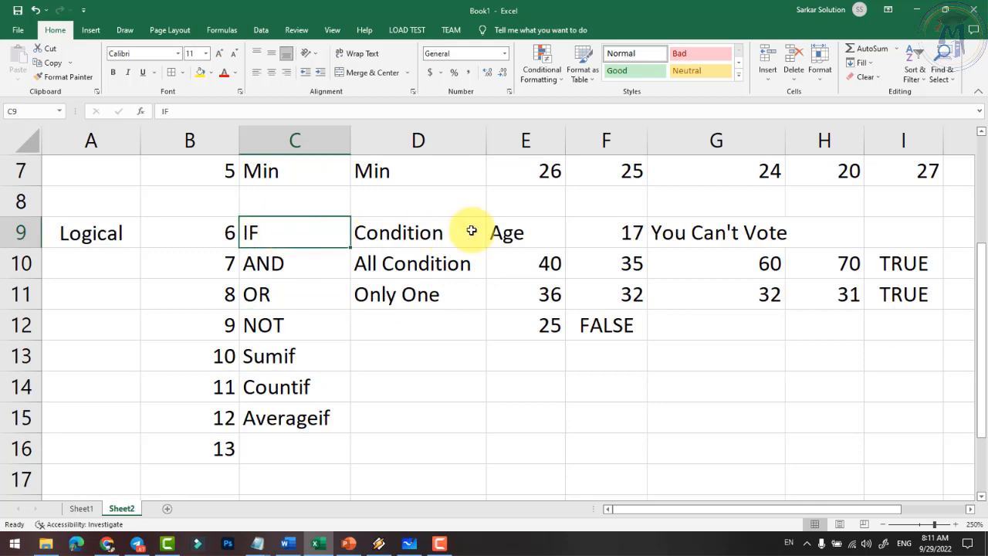
{"action": "left_click", "coordinate": [283, 386]}
{"action": "scroll", "coordinate": [309, 375], "scroll_direction": "up", "scroll_amount": 2}
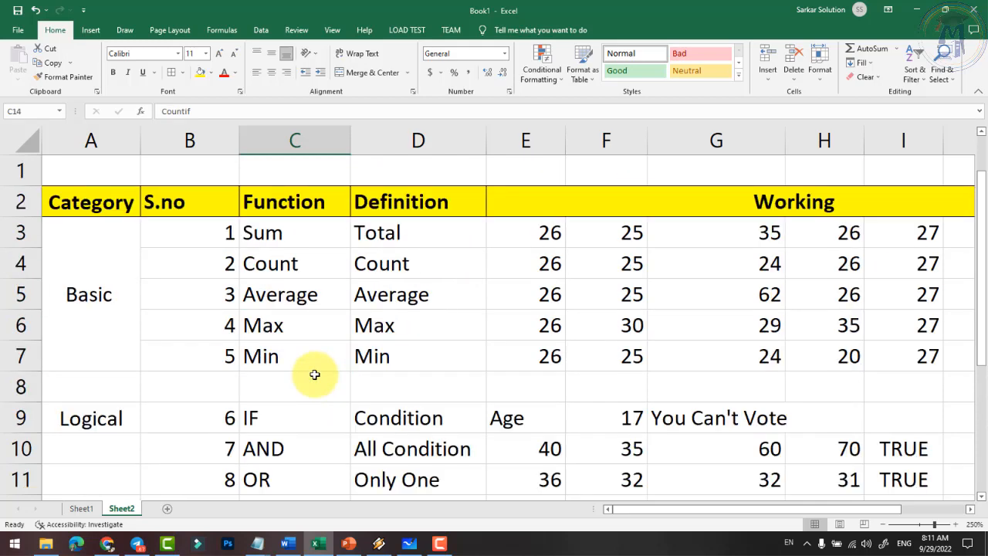
{"action": "scroll", "coordinate": [494, 316], "scroll_direction": "down", "scroll_amount": 2}
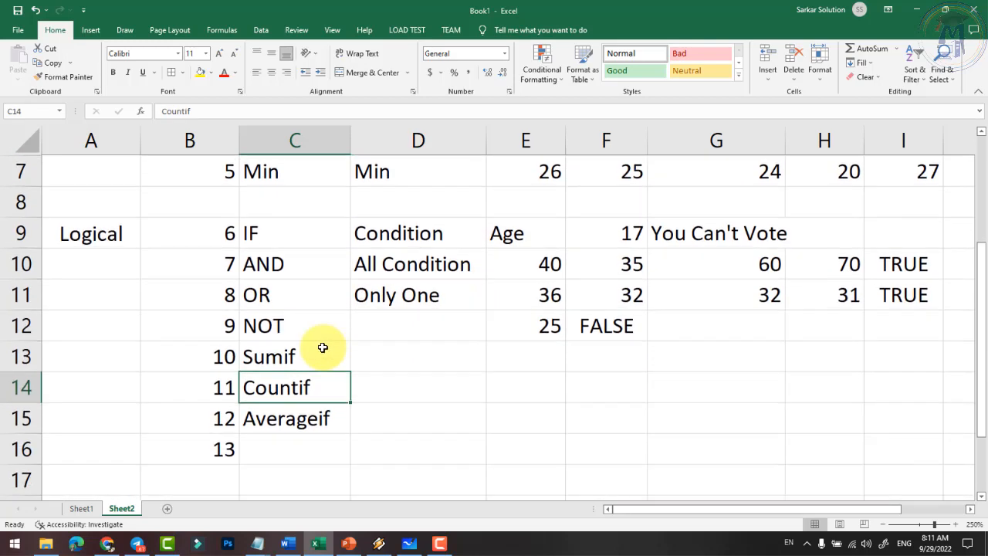
{"action": "left_click", "coordinate": [286, 419]}
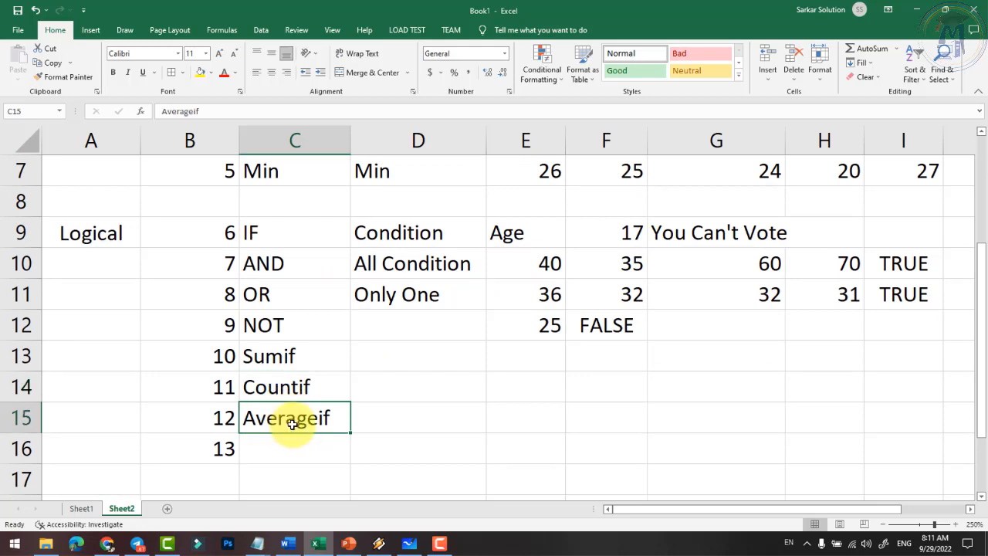
{"action": "scroll", "coordinate": [290, 351], "scroll_direction": "up", "scroll_amount": 2}
- Enter Maxif as function 13 in C16, then serial 14 with Minif in C17
{"action": "scroll", "coordinate": [292, 347], "scroll_direction": "down", "scroll_amount": 3}
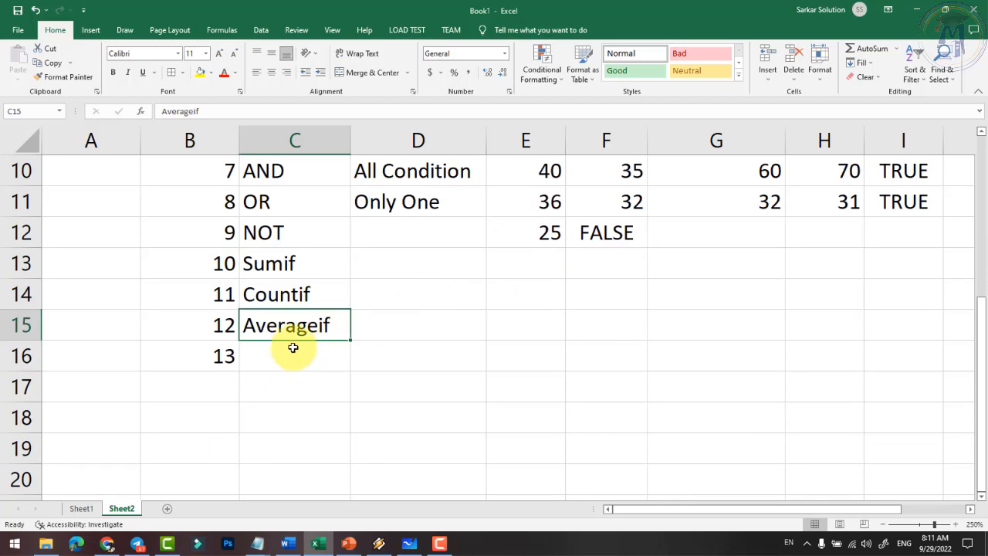
{"action": "left_click", "coordinate": [282, 367]}
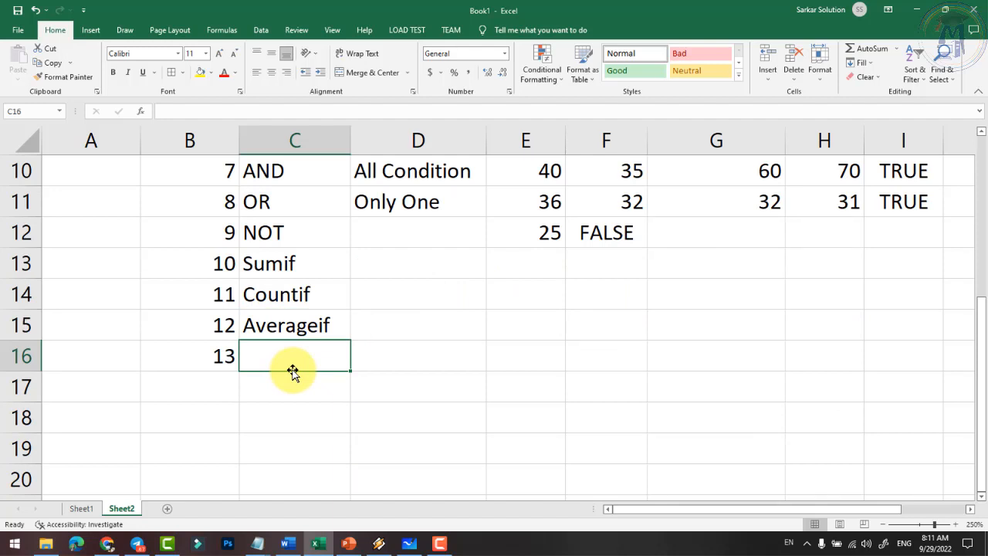
{"action": "type", "text": "Maxif"}
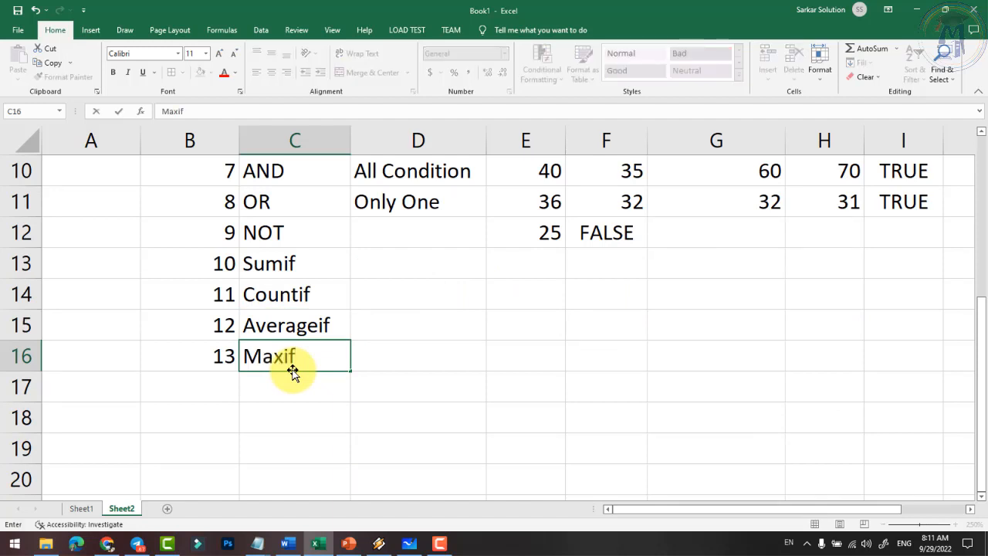
{"action": "key", "text": "Return"}
{"action": "key", "text": "Left"}
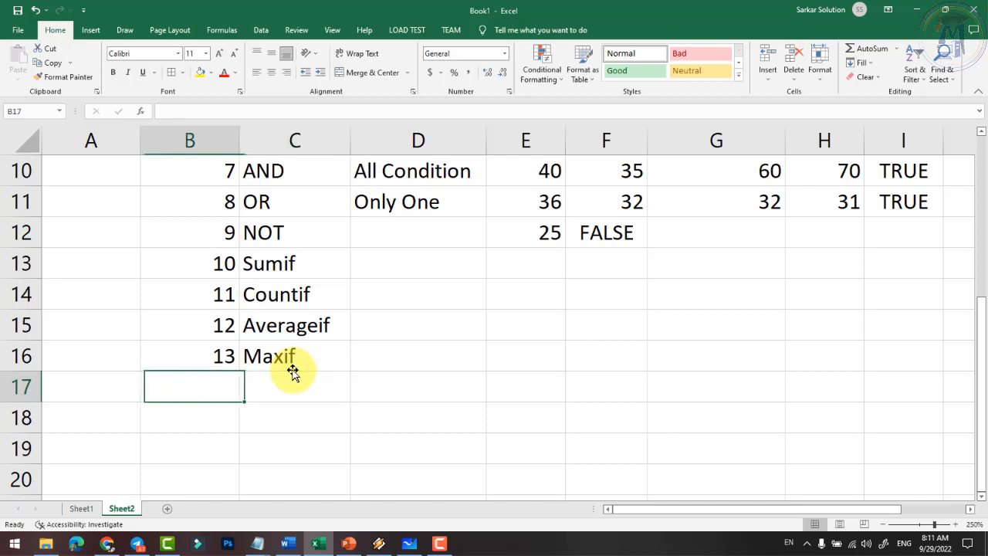
{"action": "type", "text": "14"}
{"action": "key", "text": "Tab"}
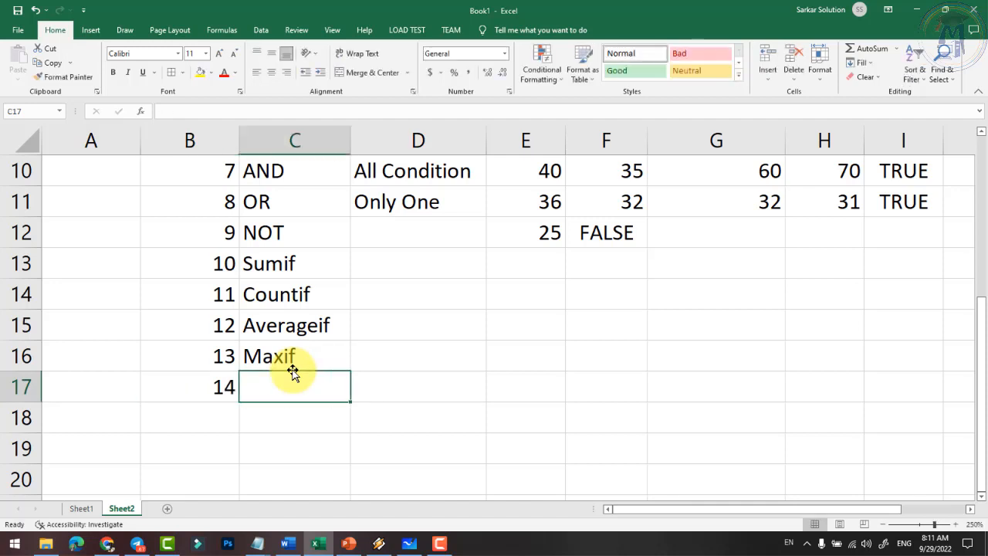
{"action": "type", "text": "Minif"}
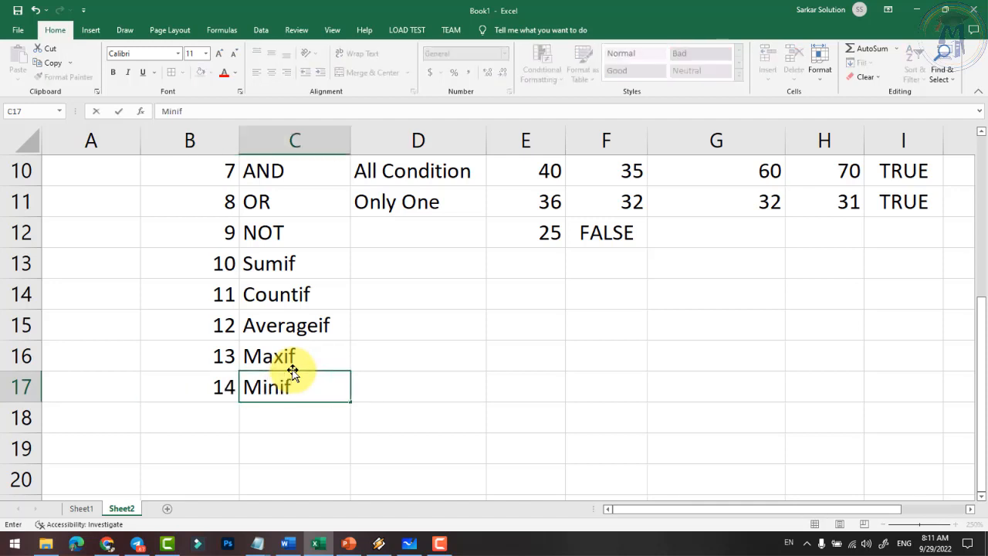
{"action": "key", "text": "Up"}
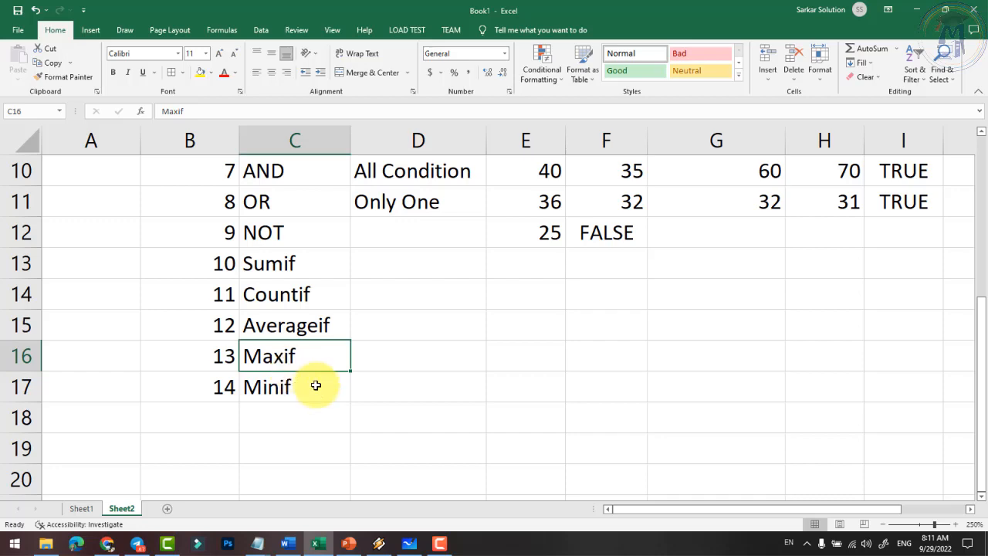
- Select ranges in the Logical function list, ending on the IF entry
{"action": "scroll", "coordinate": [226, 382], "scroll_direction": "up", "scroll_amount": 1}
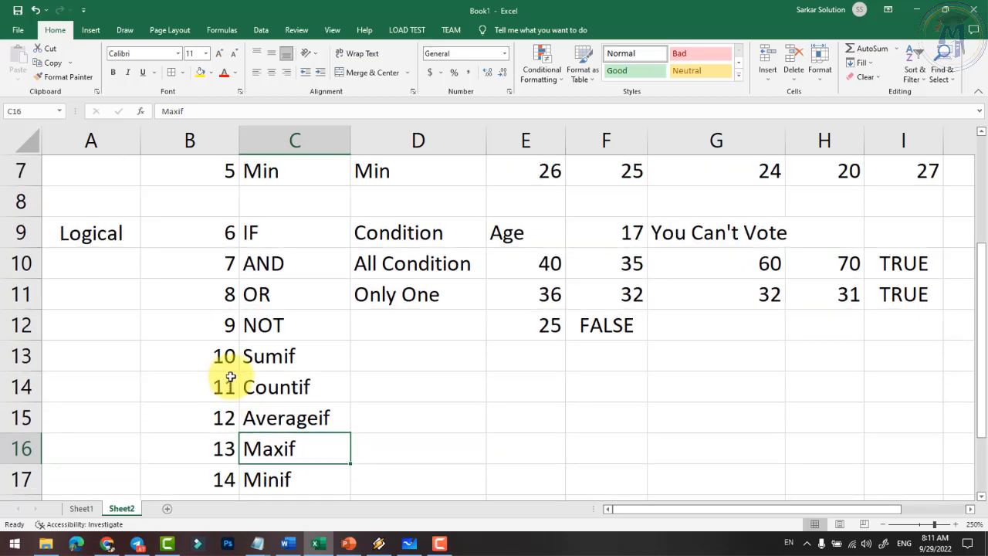
{"action": "scroll", "coordinate": [230, 377], "scroll_direction": "down", "scroll_amount": 1}
{"action": "left_click_drag", "start_coordinate": [282, 265], "coordinate": [278, 382]}
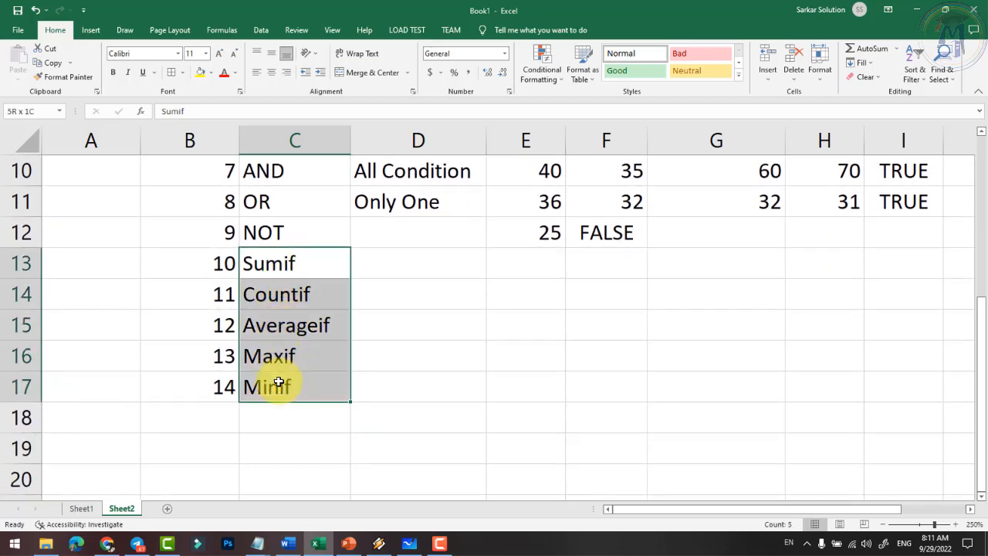
{"action": "scroll", "coordinate": [277, 378], "scroll_direction": "up", "scroll_amount": 3}
{"action": "left_click_drag", "start_coordinate": [276, 245], "coordinate": [280, 359]}
{"action": "scroll", "coordinate": [280, 360], "scroll_direction": "down", "scroll_amount": 1}
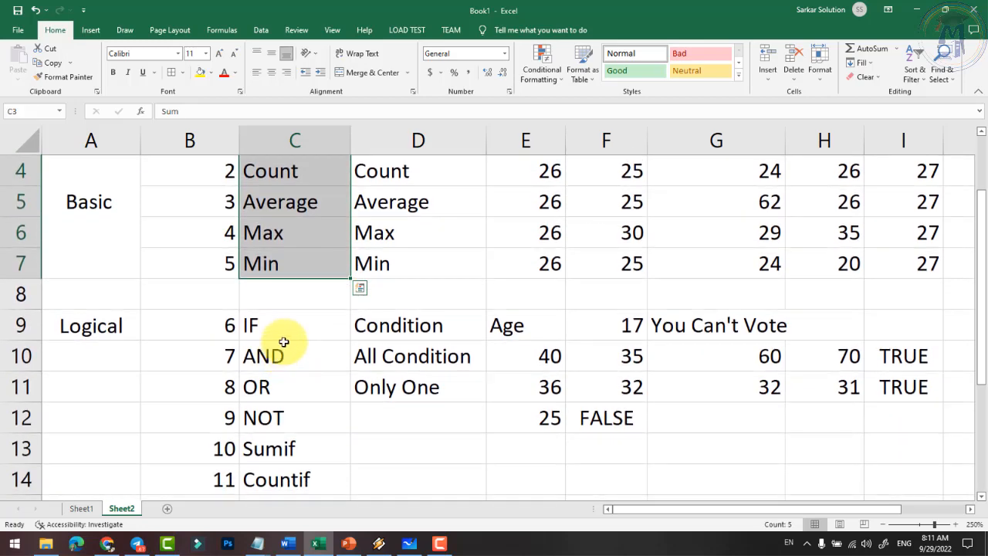
{"action": "left_click", "coordinate": [297, 327]}
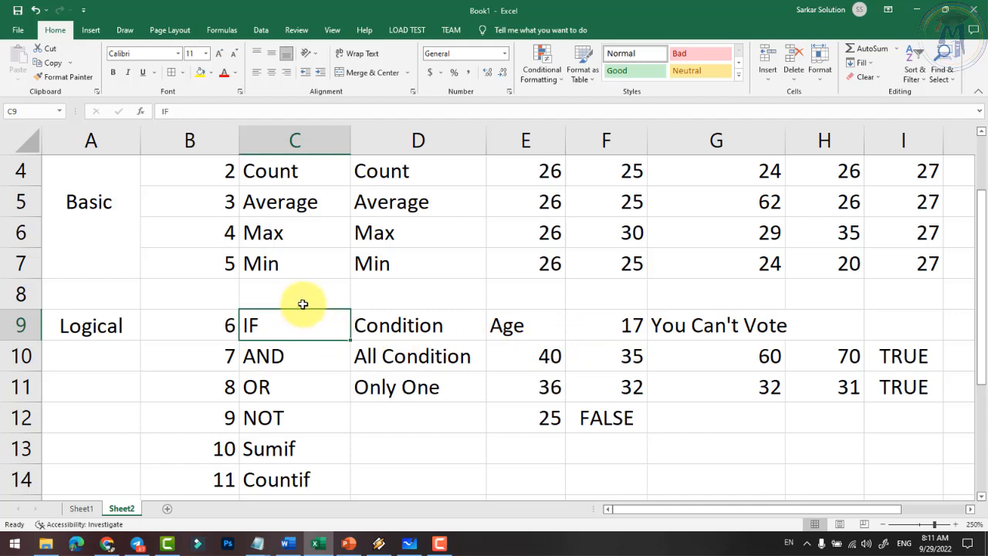
- Merge and centre the Logical label across A9:A17
{"action": "scroll", "coordinate": [265, 348], "scroll_direction": "up", "scroll_amount": 1}
{"action": "scroll", "coordinate": [287, 351], "scroll_direction": "down", "scroll_amount": 2}
{"action": "left_click_drag", "start_coordinate": [283, 358], "coordinate": [267, 478]}
{"action": "scroll", "coordinate": [272, 456], "scroll_direction": "down", "scroll_amount": 1}
{"action": "scroll", "coordinate": [260, 417], "scroll_direction": "up", "scroll_amount": 1}
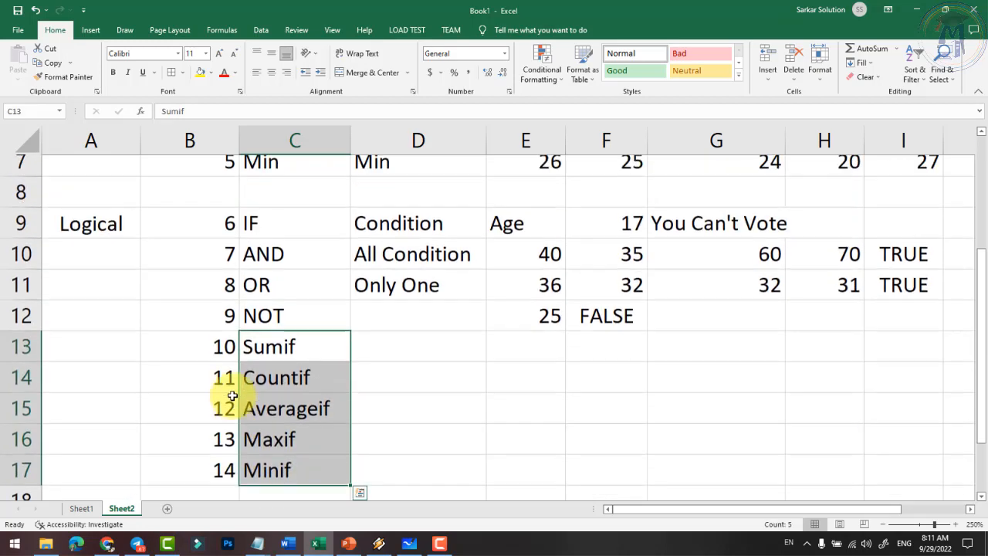
{"action": "left_click_drag", "start_coordinate": [99, 231], "coordinate": [110, 469]}
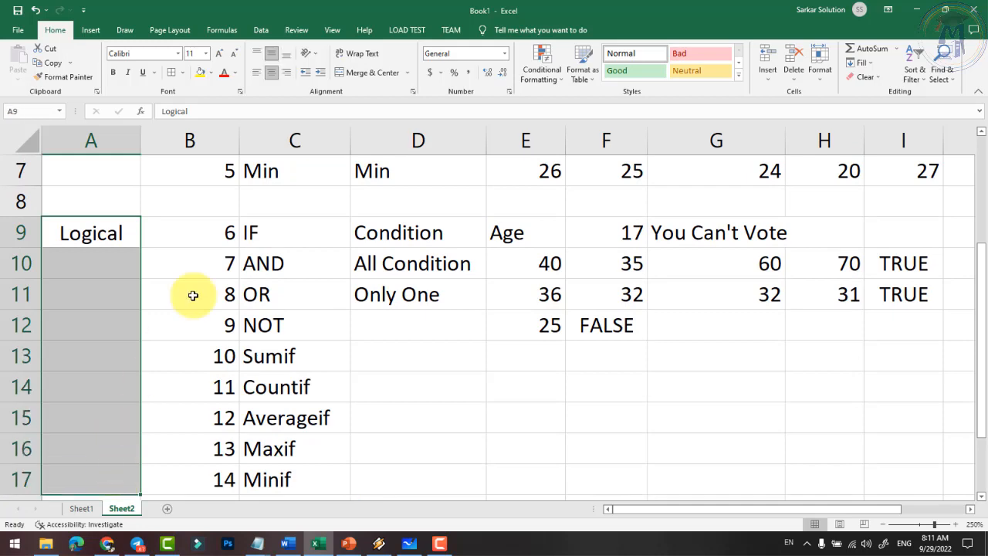
{"action": "left_click", "coordinate": [363, 72]}
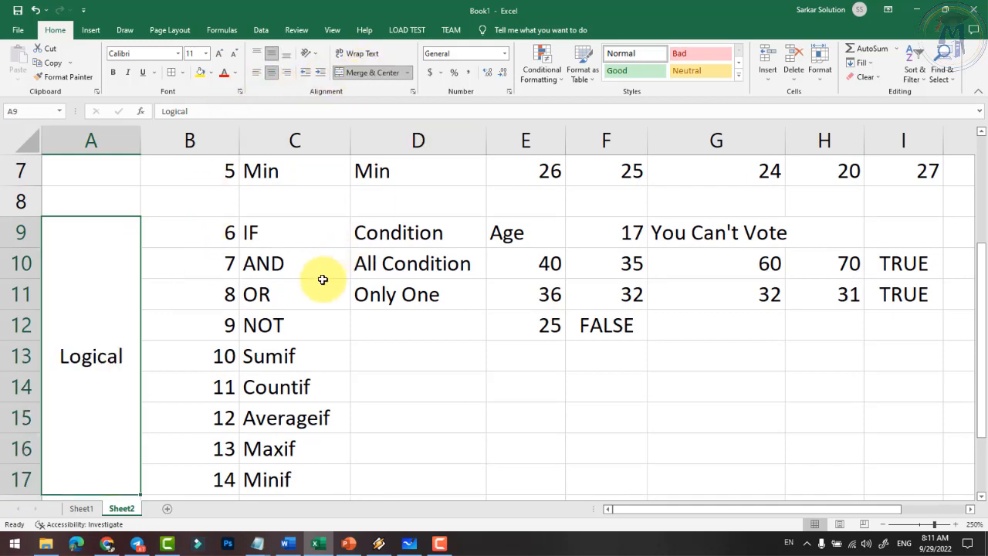
- Fill row 8 with yellow to separate the Basic and Logical blocks
{"action": "scroll", "coordinate": [324, 298], "scroll_direction": "down", "scroll_amount": 1}
{"action": "scroll", "coordinate": [325, 302], "scroll_direction": "up", "scroll_amount": 1}
{"action": "scroll", "coordinate": [320, 304], "scroll_direction": "up", "scroll_amount": 2}
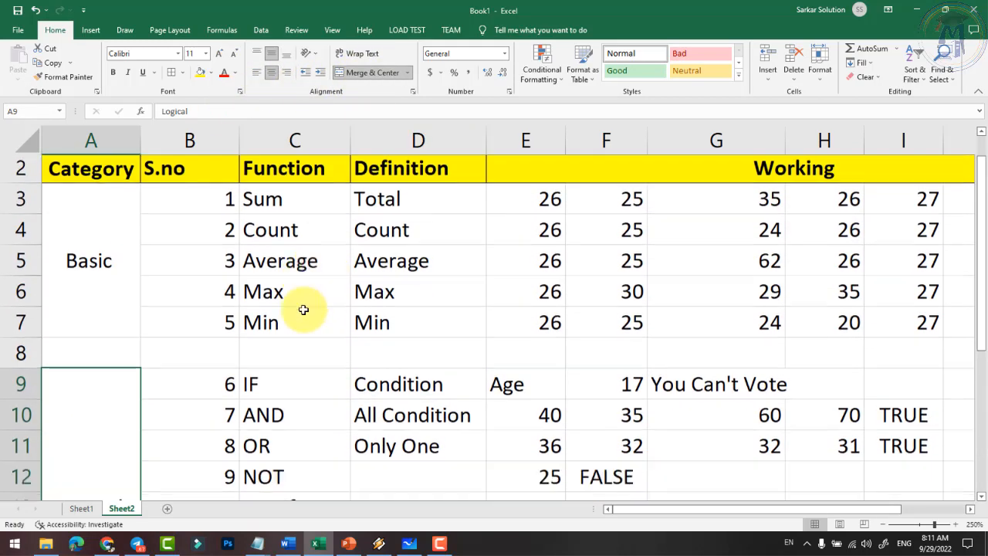
{"action": "scroll", "coordinate": [286, 310], "scroll_direction": "down", "scroll_amount": 3}
{"action": "scroll", "coordinate": [231, 317], "scroll_direction": "up", "scroll_amount": 2}
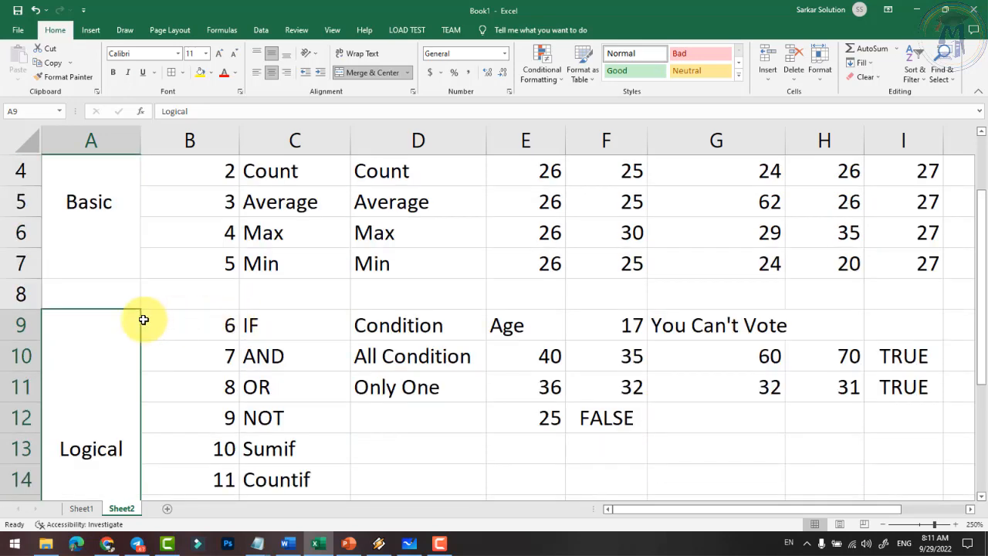
{"action": "left_click", "coordinate": [15, 293]}
{"action": "left_click", "coordinate": [199, 72]}
- Select cell A19 to begin the Text category
{"action": "scroll", "coordinate": [254, 232], "scroll_direction": "down", "scroll_amount": 4}
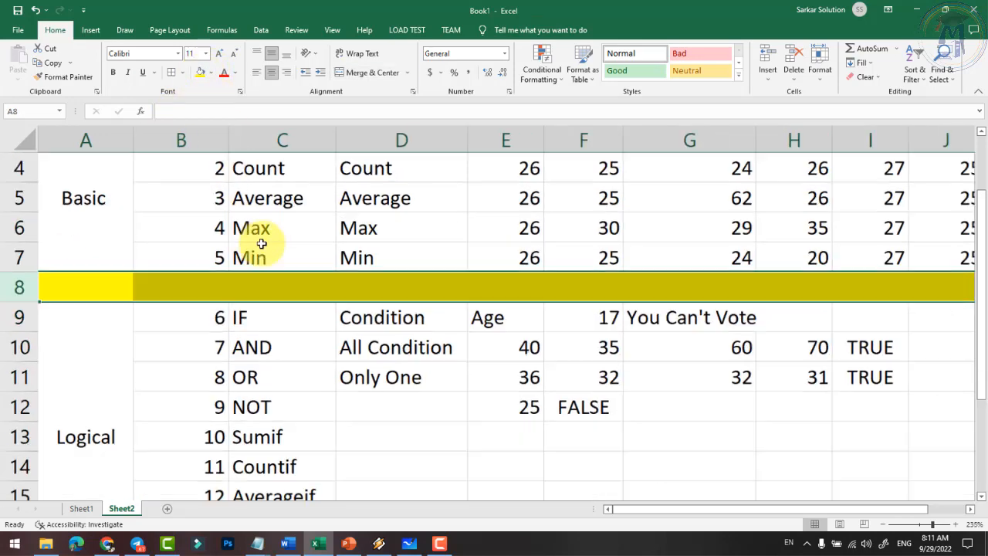
{"action": "scroll", "coordinate": [261, 294], "scroll_direction": "up", "scroll_amount": 1}
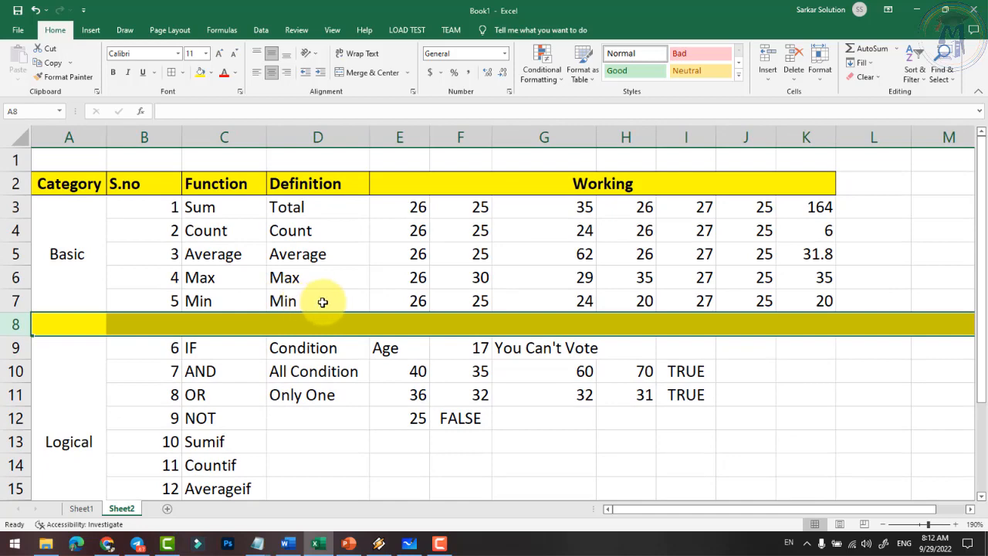
{"action": "scroll", "coordinate": [325, 332], "scroll_direction": "down", "scroll_amount": 2}
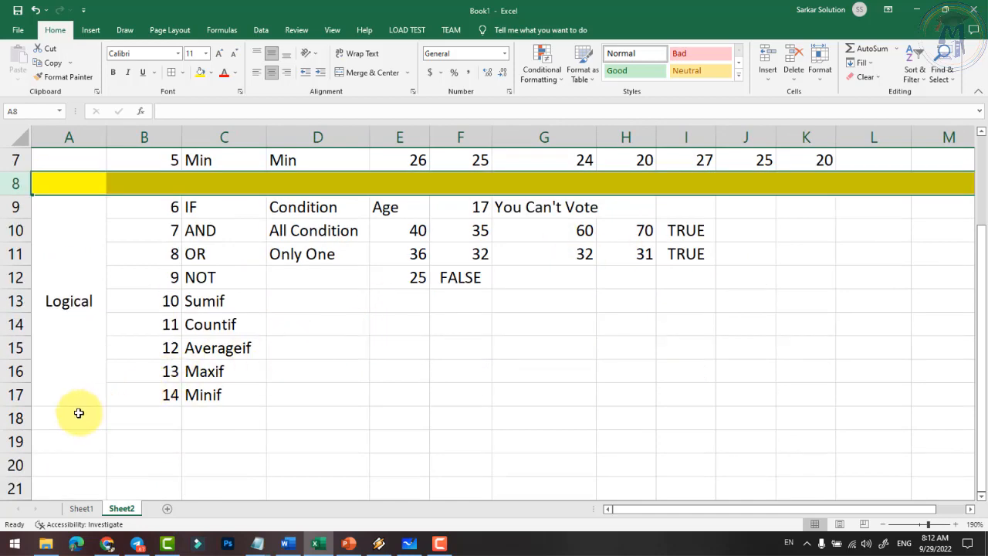
{"action": "left_click", "coordinate": [48, 423]}
{"action": "left_click", "coordinate": [49, 444]}
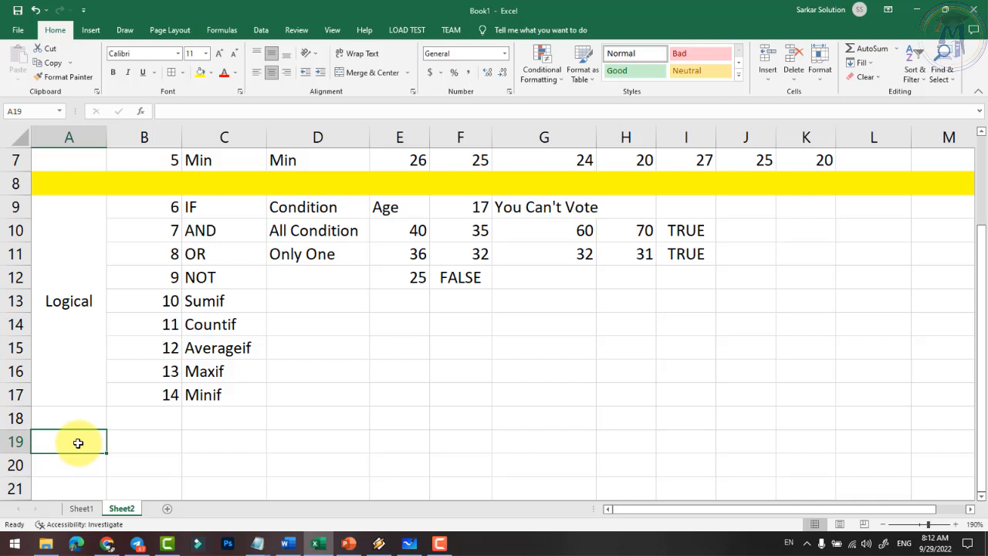
- Label A19 'Text' and enter serial numbers 15 and 16 in B19:B20
{"action": "type", "text": "Text"}
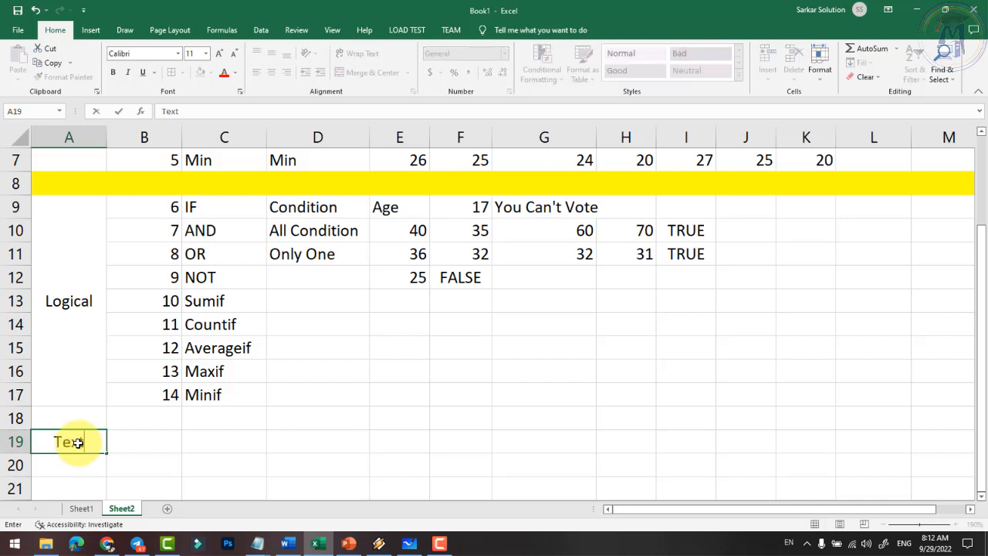
{"action": "key", "text": "Tab"}
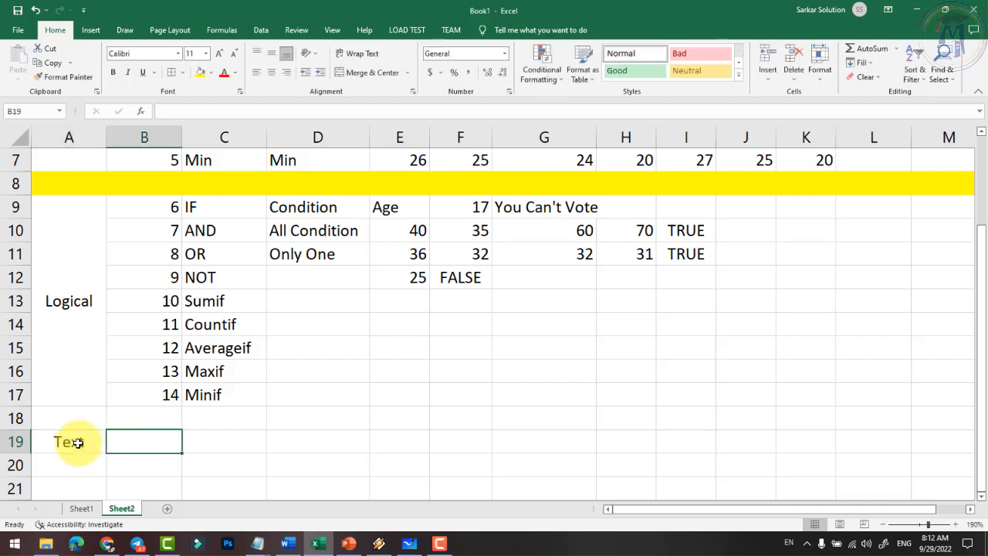
{"action": "type", "text": "15"}
{"action": "key", "text": "Return"}
{"action": "type", "text": "16"}
{"action": "key", "text": "Return"}
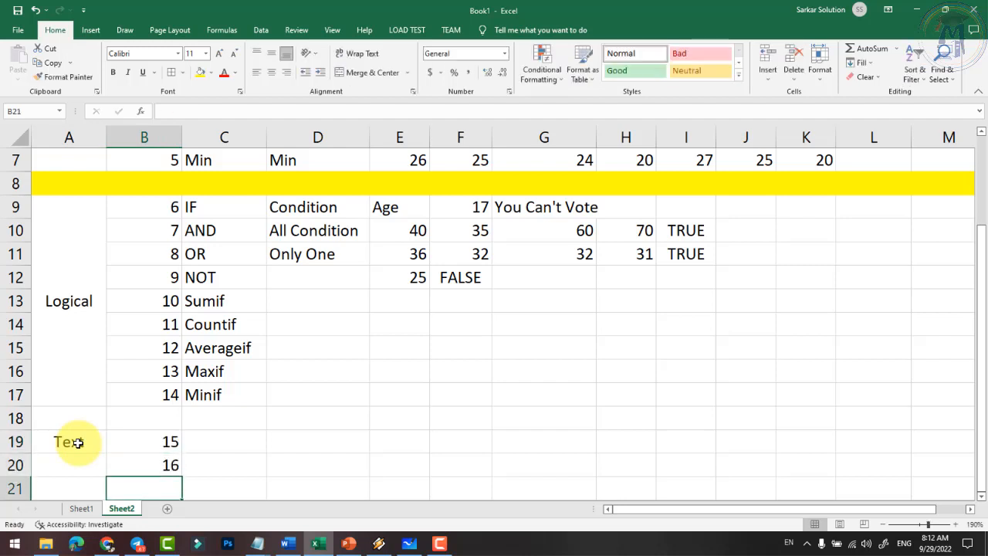
- Extend the 15–16 serial series down to 23 in B27, undoing an accidental move
{"action": "left_click_drag", "start_coordinate": [138, 441], "coordinate": [141, 464]}
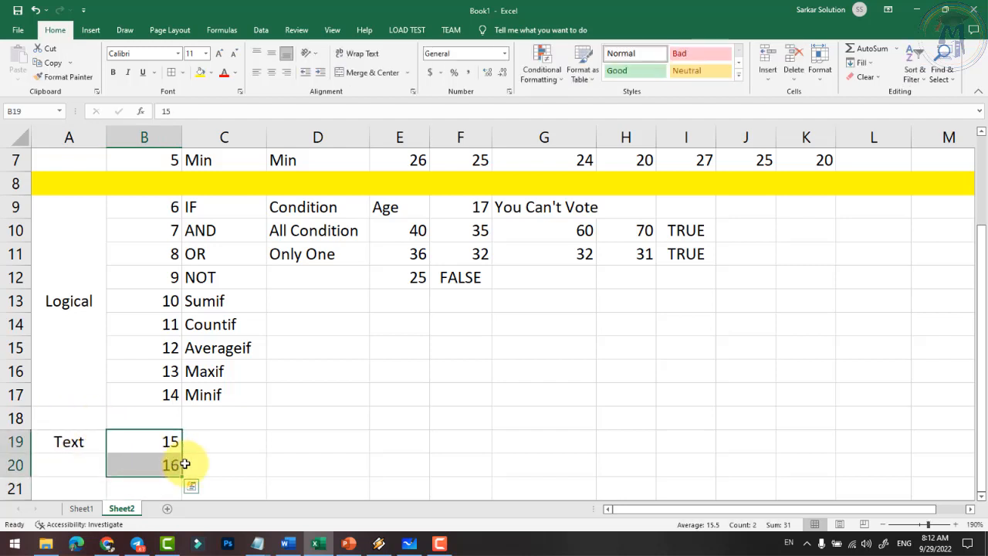
{"action": "scroll", "coordinate": [185, 464], "scroll_direction": "down", "scroll_amount": 1}
{"action": "left_click_drag", "start_coordinate": [188, 403], "coordinate": [188, 441]}
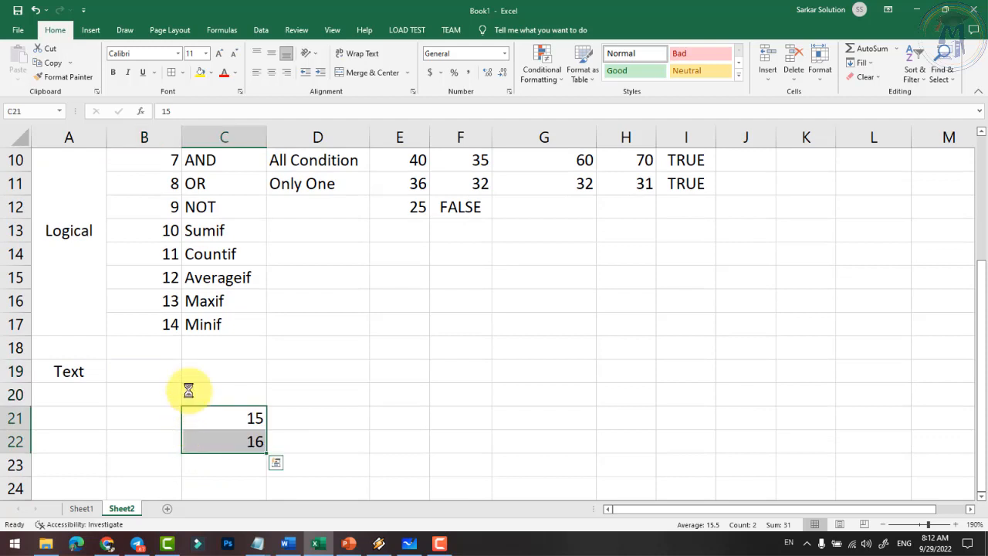
{"action": "key", "text": "ctrl+z"}
{"action": "left_click_drag", "start_coordinate": [181, 405], "coordinate": [179, 169]}
{"action": "scroll", "coordinate": [218, 283], "scroll_direction": "up", "scroll_amount": 4}
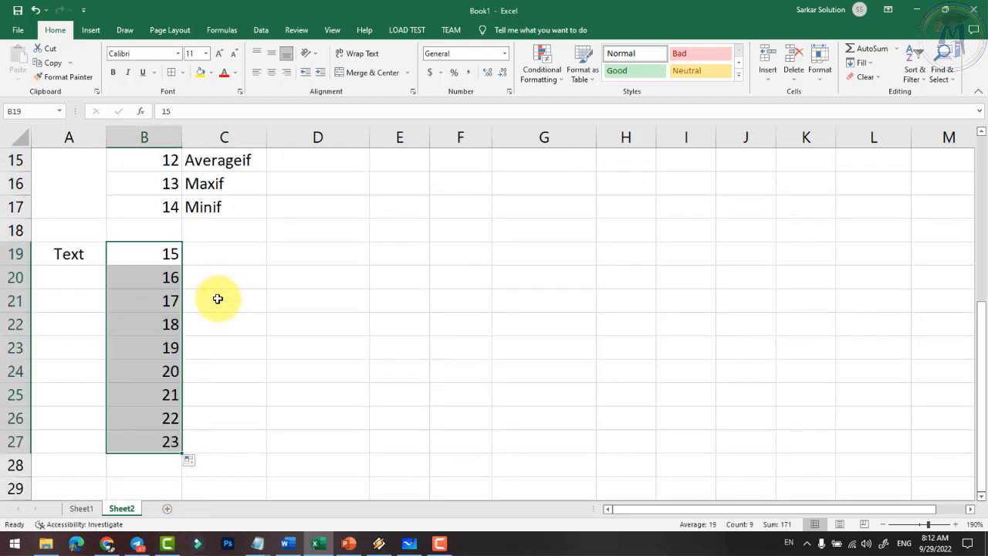
{"action": "left_click", "coordinate": [215, 249]}
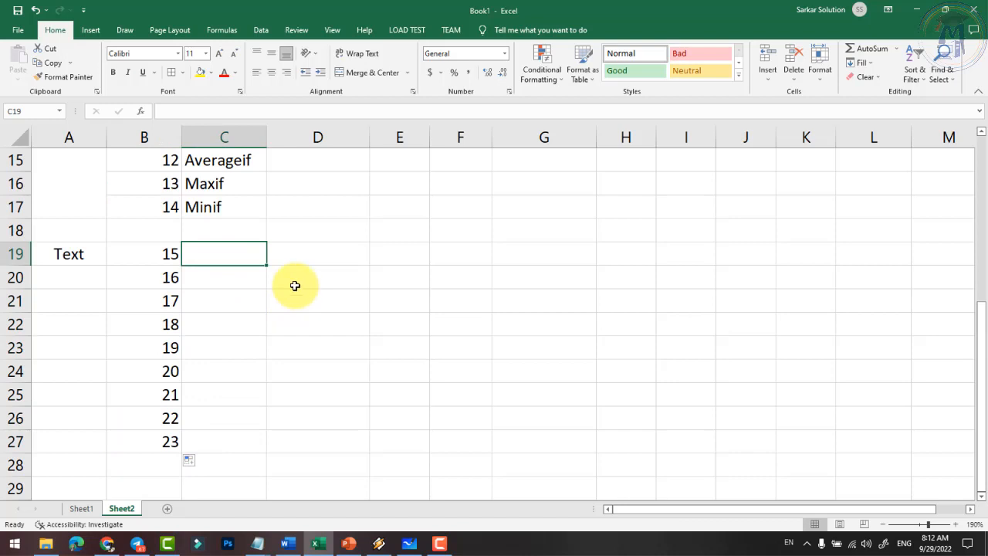
{"action": "scroll", "coordinate": [363, 311], "scroll_direction": "up", "scroll_amount": 3}
- Enter Code, Char, Upper and Lower in C19:C22
{"action": "type", "text": "Cod"}
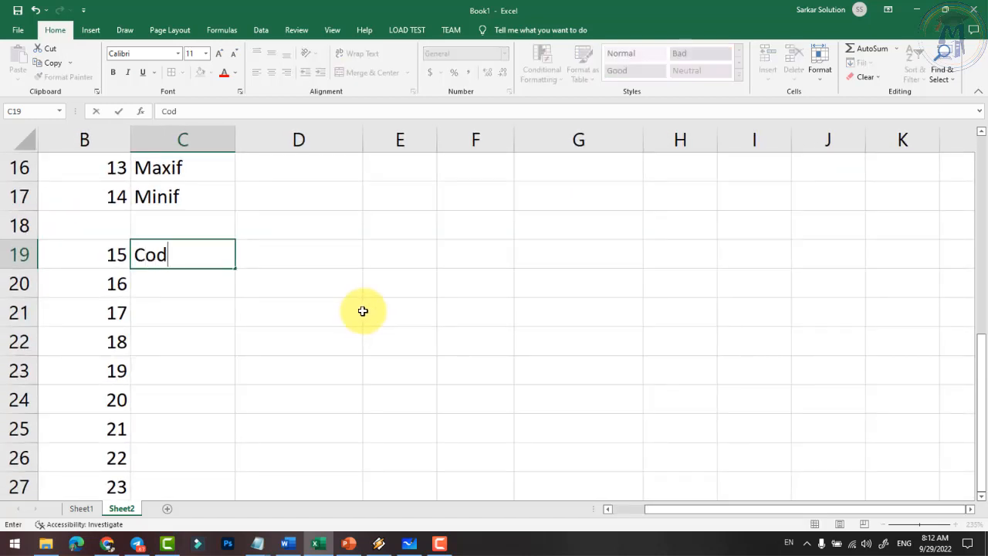
{"action": "type", "text": "e"}
{"action": "key", "text": "Return"}
{"action": "type", "text": "Char"}
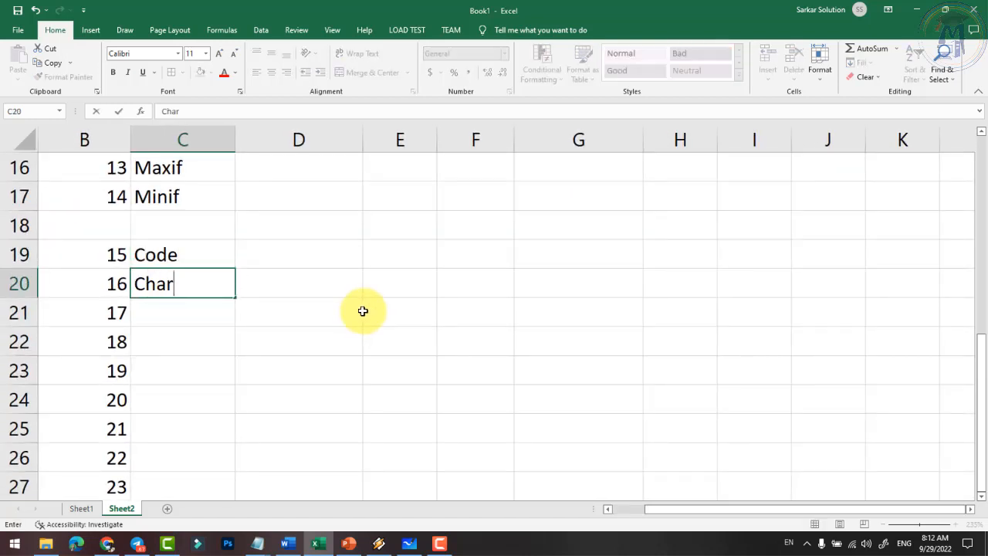
{"action": "key", "text": "Return"}
{"action": "type", "text": "Upper"}
{"action": "key", "text": "Return"}
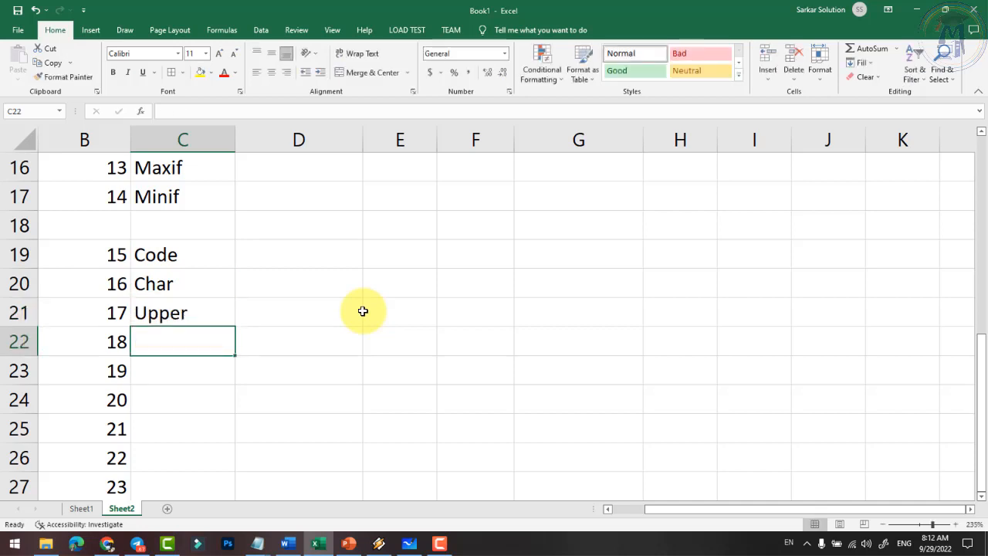
{"action": "type", "text": "Lower"}
{"action": "key", "text": "Return"}
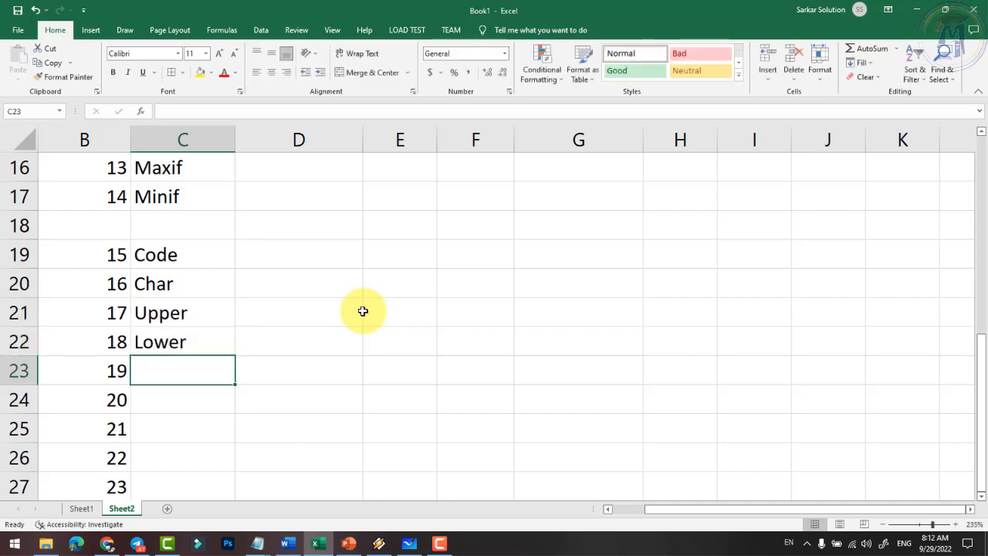
- Enter Left, Right, Concatenate and Len in C23:C26, then select the extra 23 in B27
{"action": "type", "text": "Left"}
{"action": "key", "text": "Return"}
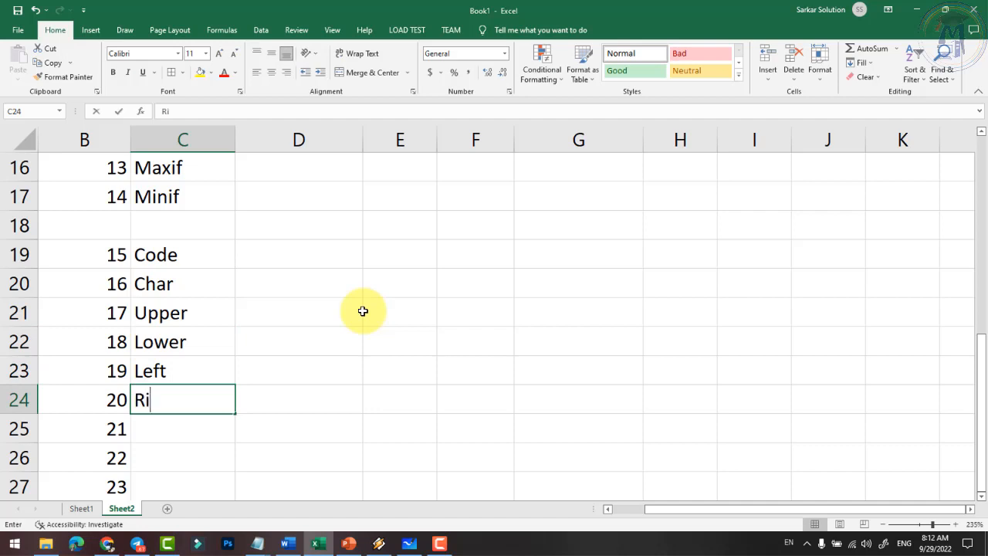
{"action": "key", "text": "Return"}
{"action": "type", "text": "L"}
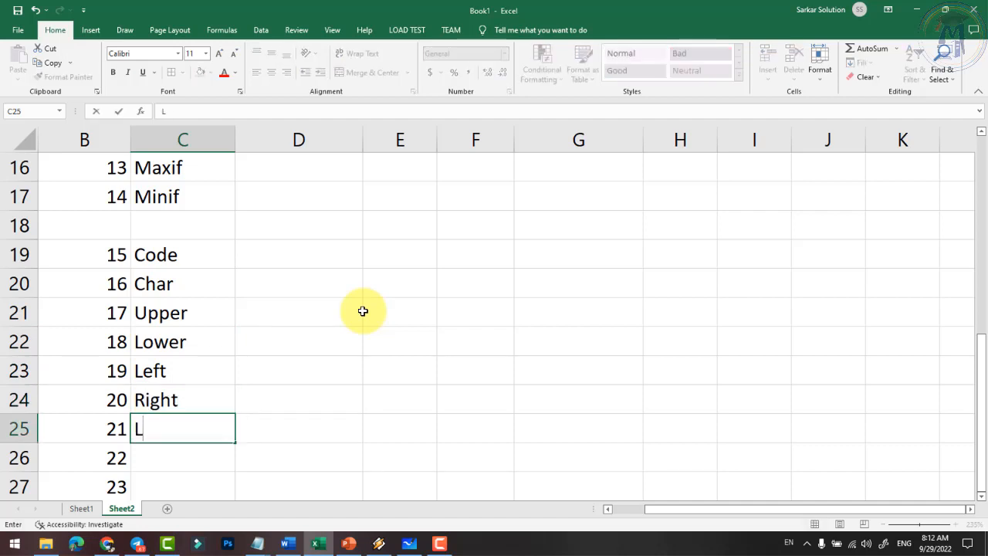
{"action": "type", "text": "Conca"}
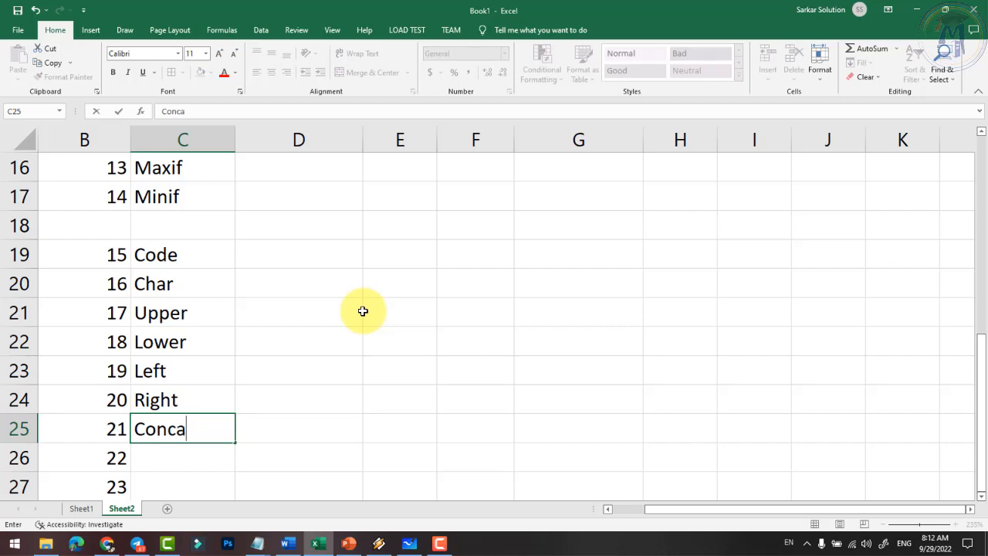
{"action": "type", "text": "tenate"}
{"action": "key", "text": "Return"}
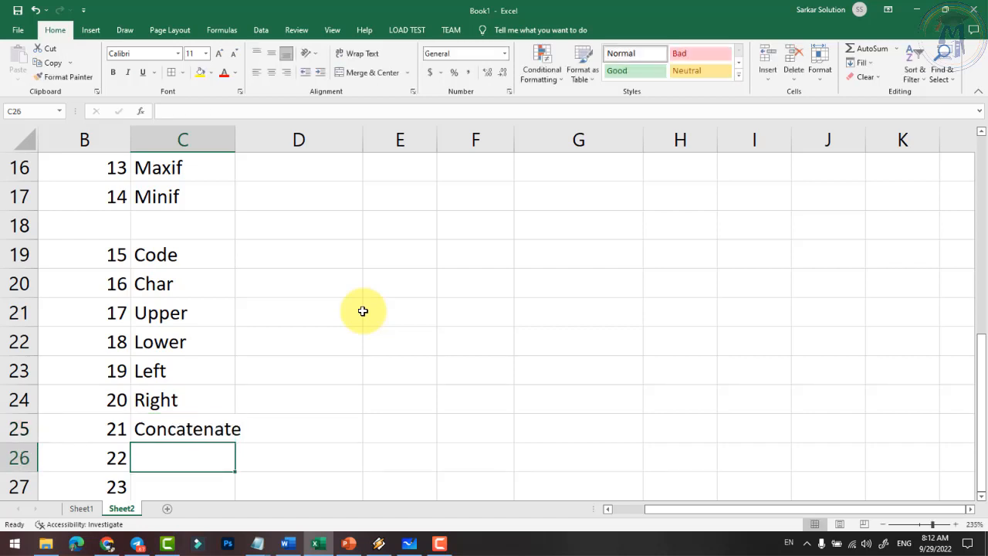
{"action": "type", "text": "Len"}
{"action": "key", "text": "Return"}
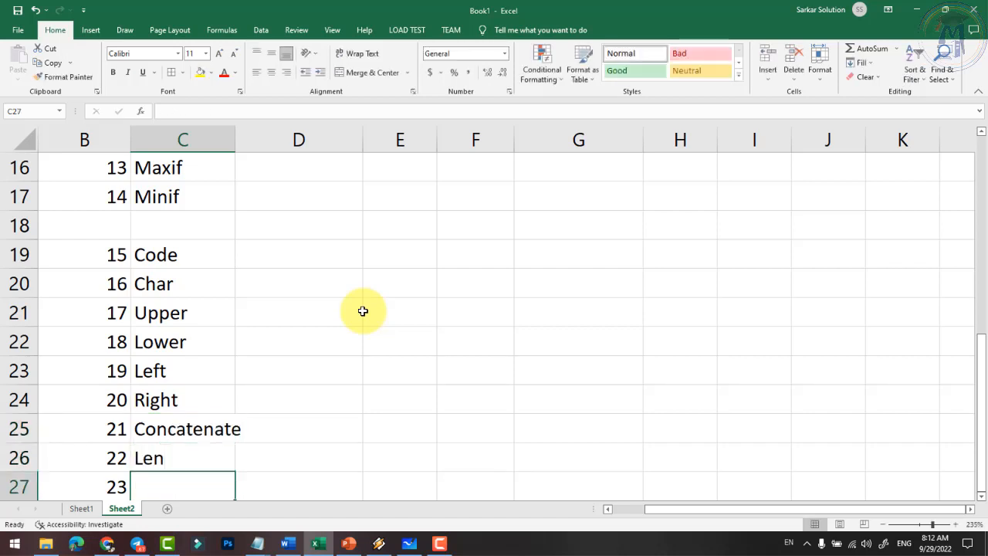
{"action": "scroll", "coordinate": [362, 311], "scroll_direction": "down", "scroll_amount": 1}
{"action": "left_click", "coordinate": [111, 400]}
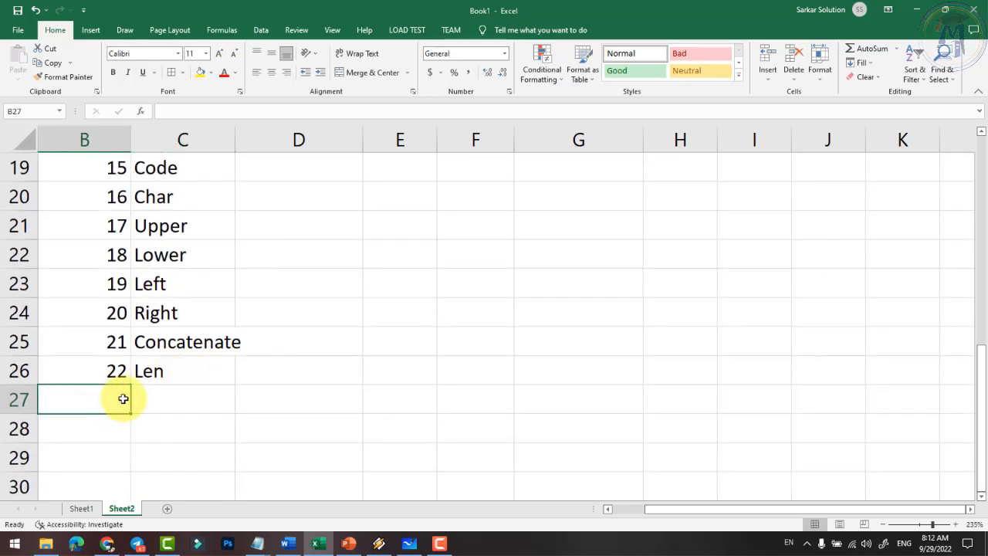
{"action": "scroll", "coordinate": [123, 398], "scroll_direction": "up", "scroll_amount": 1}
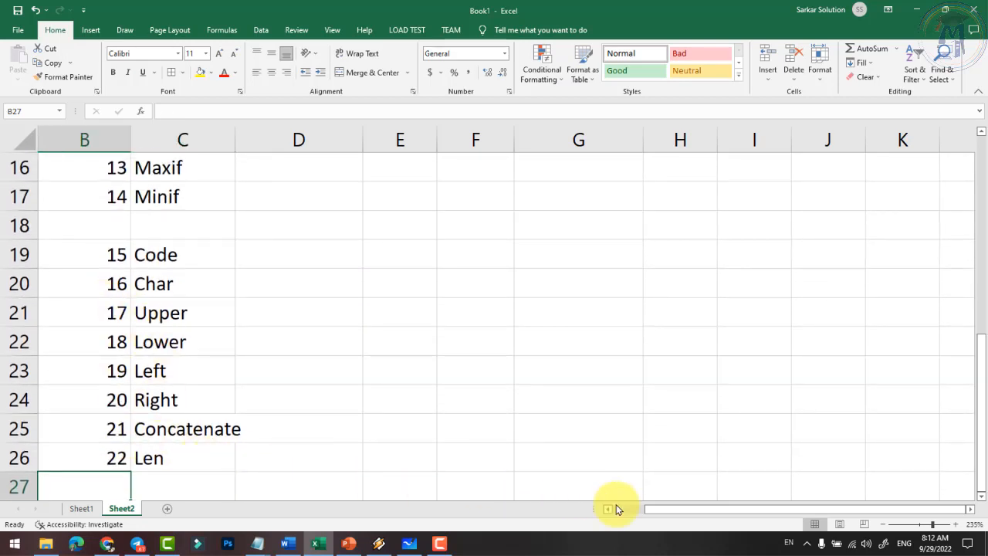
- Merge and centre the Text label across A19:A26
{"action": "left_click", "coordinate": [614, 509]}
{"action": "left_click_drag", "start_coordinate": [88, 255], "coordinate": [97, 454]}
{"action": "left_click", "coordinate": [373, 72]}
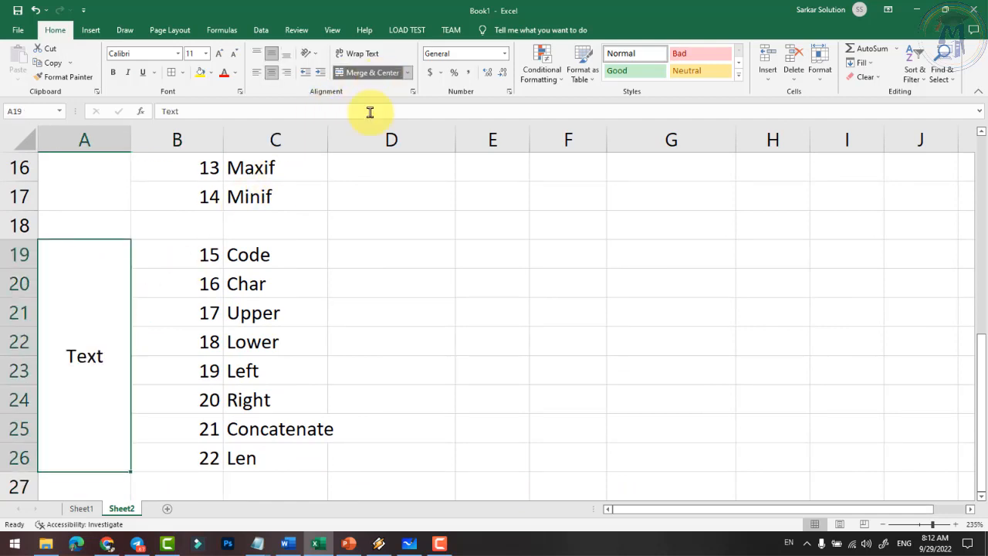
{"action": "left_click", "coordinate": [302, 361]}
- Move along the Code row from C19 to E19
{"action": "left_click", "coordinate": [314, 255]}
{"action": "left_click", "coordinate": [397, 255]}
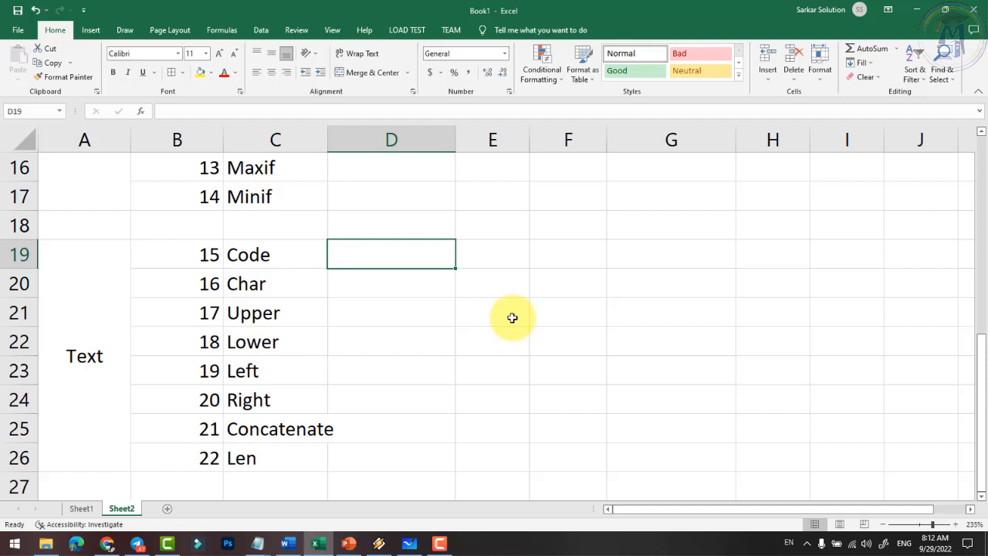
{"action": "key", "text": "Right"}
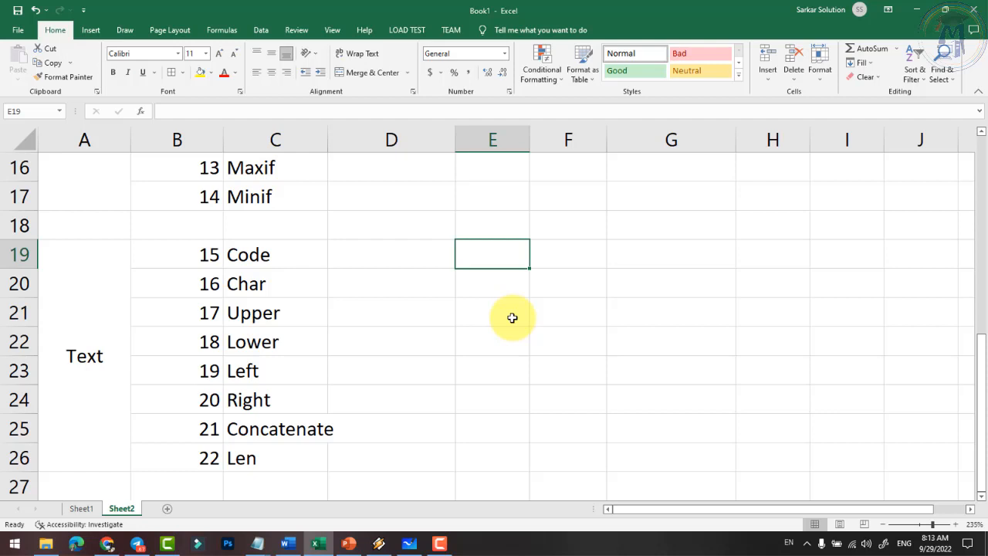
- Enter the sample letter A in E19 beside the Code function
{"action": "type", "text": "a"}
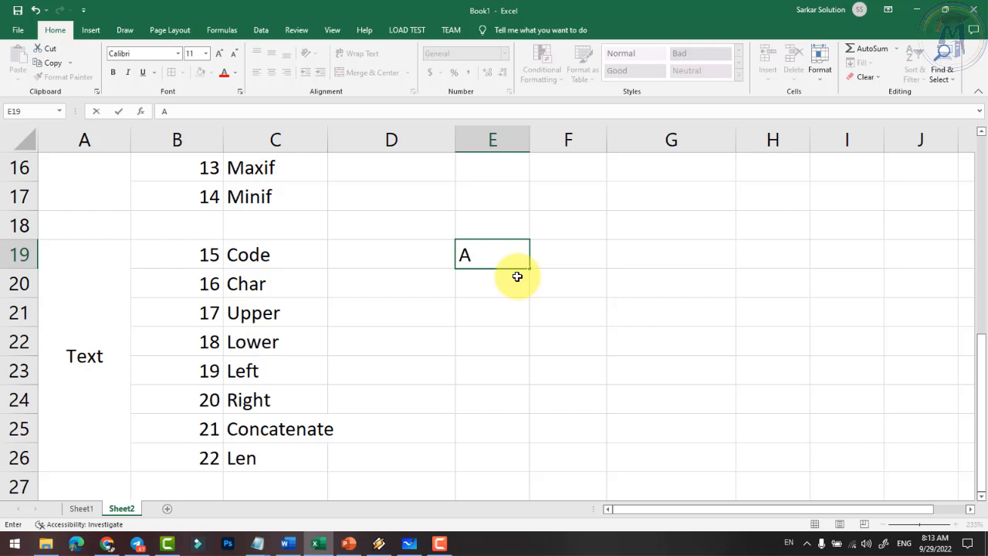
{"action": "key", "text": "Tab"}
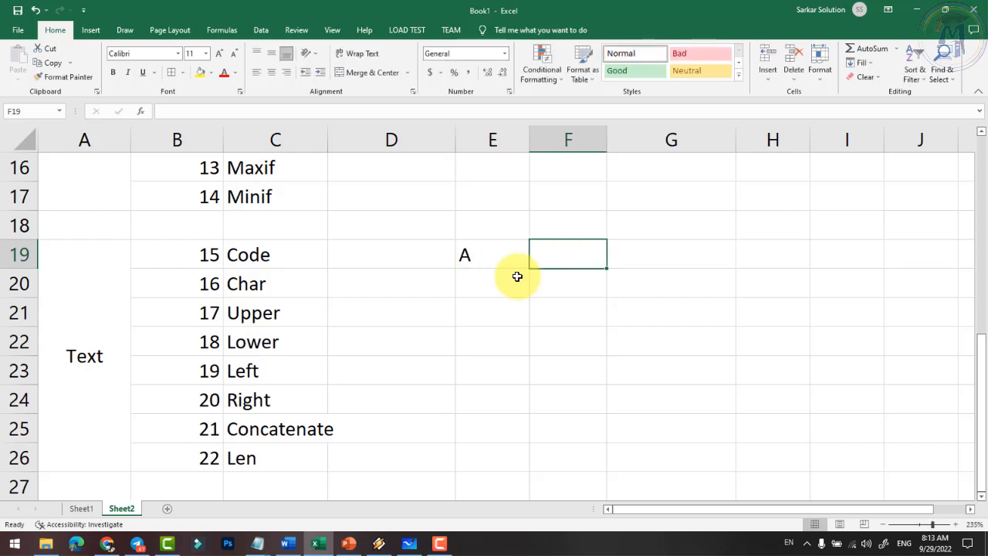
{"action": "left_click", "coordinate": [239, 255]}
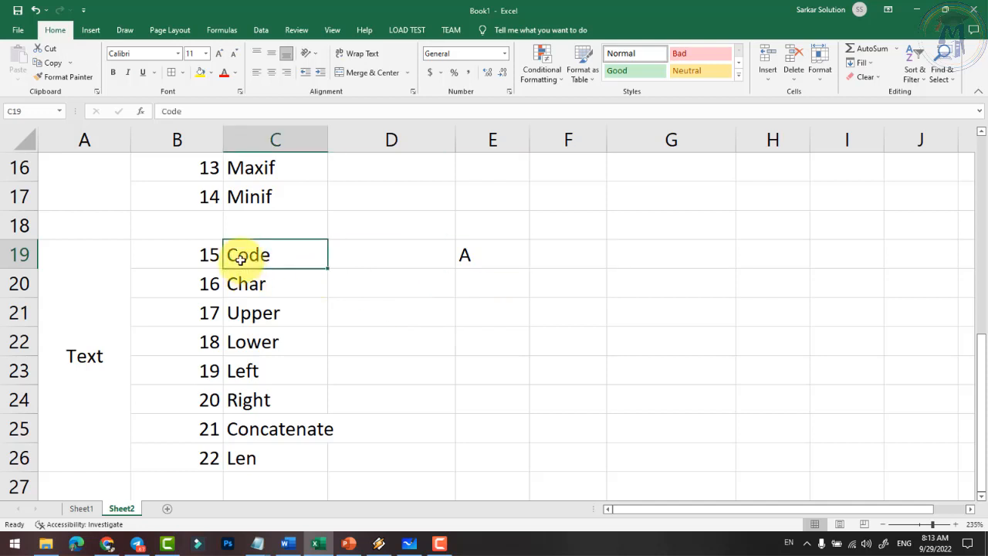
{"action": "left_click", "coordinate": [472, 255]}
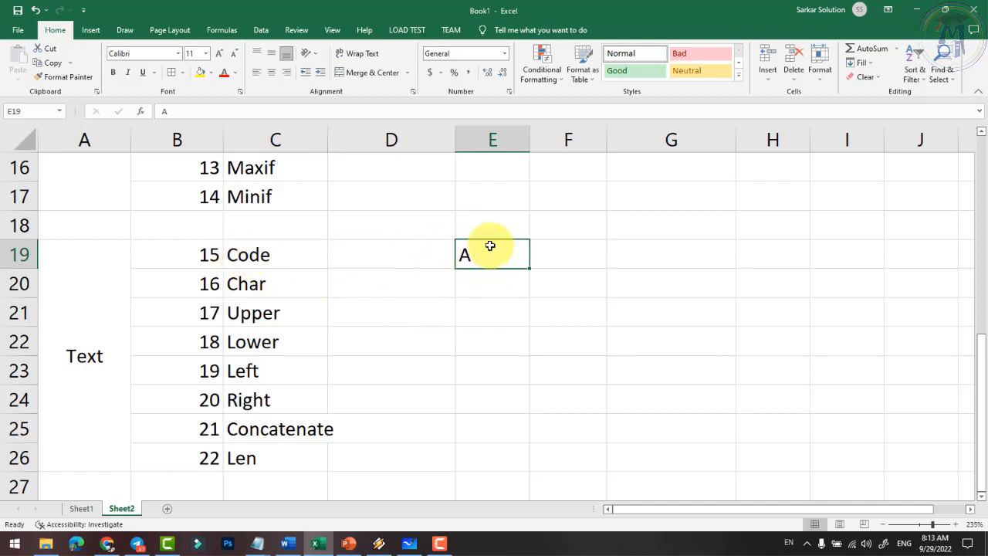
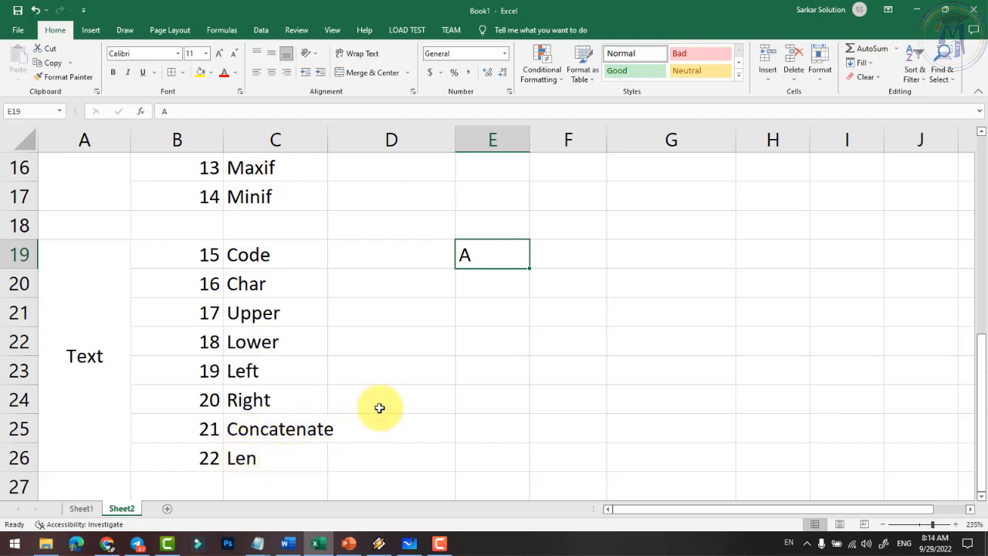
- Enter =CODE(E19) in F19 so it returns 65 for the letter A
{"action": "left_click", "coordinate": [490, 288]}
{"action": "left_click", "coordinate": [491, 252]}
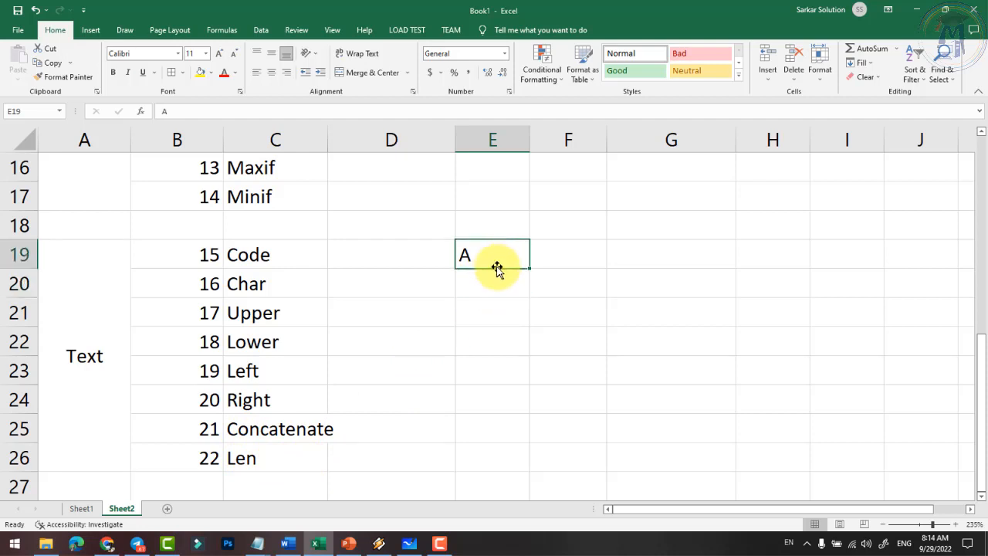
{"action": "left_click", "coordinate": [574, 258]}
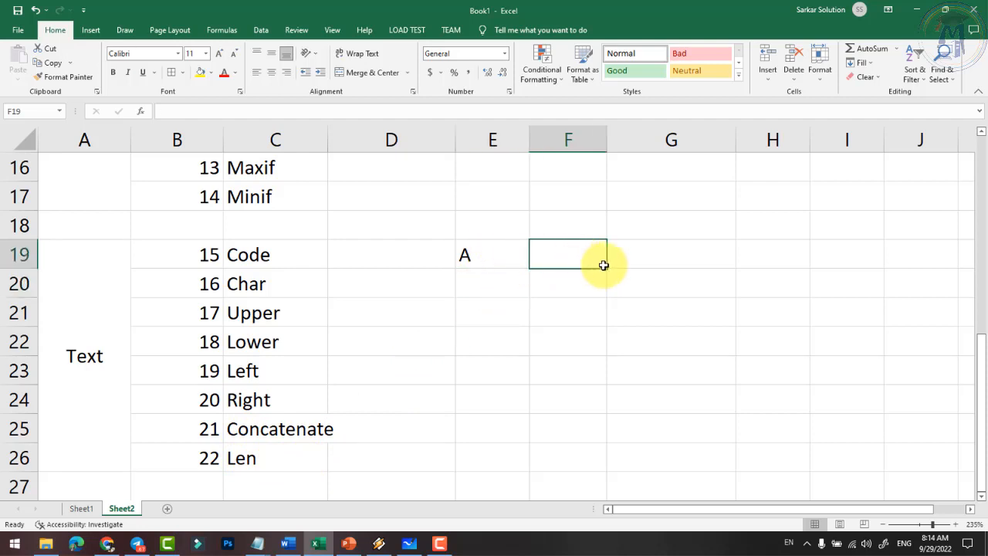
{"action": "type", "text": "=code("}
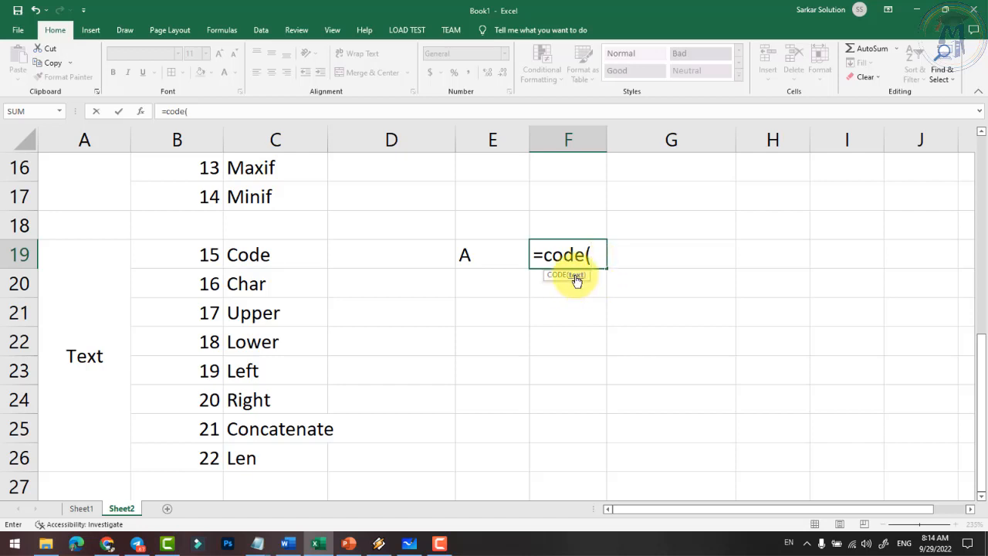
{"action": "type", "text": "A"}
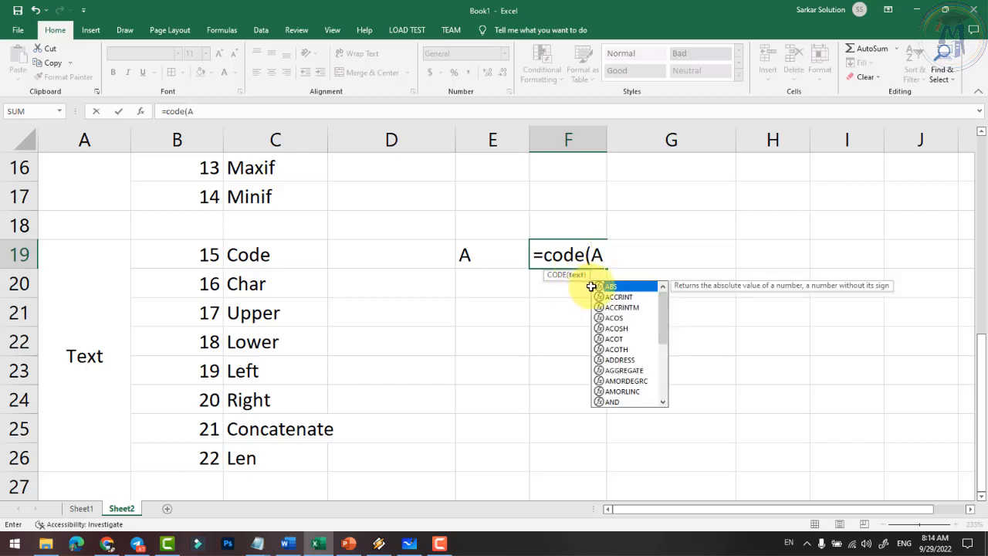
{"action": "key", "text": "BackSpace"}
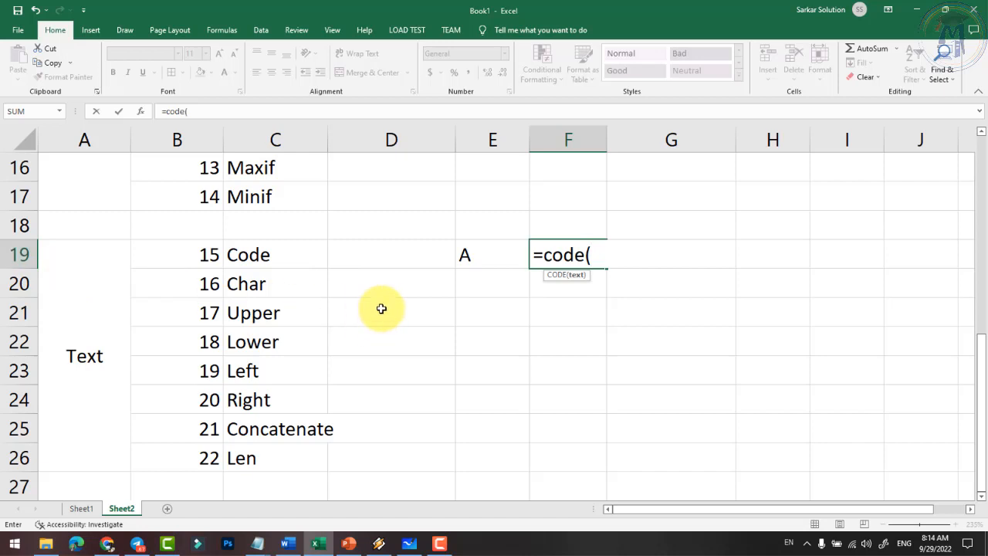
{"action": "type", "text": "e19"}
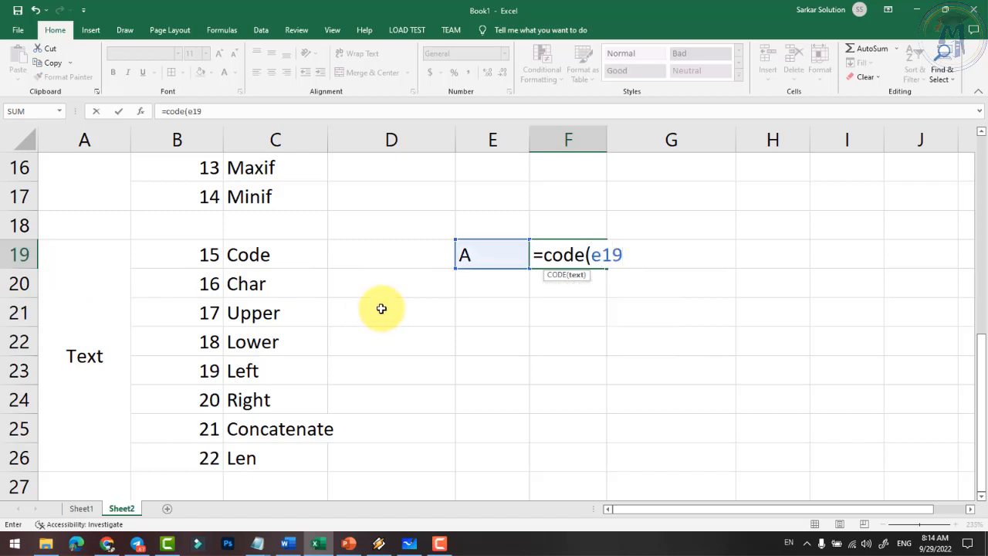
{"action": "type", "text": ")"}
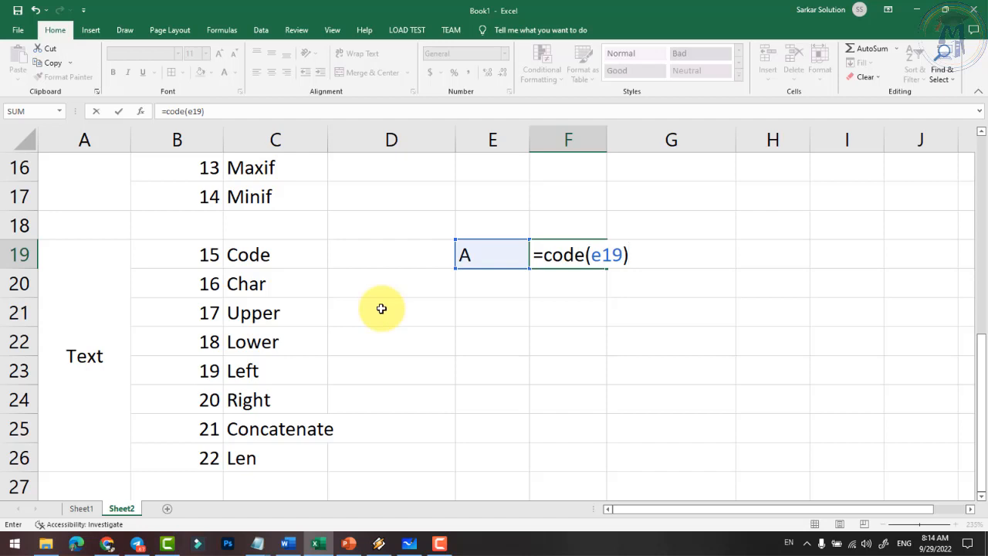
{"action": "key", "text": "Return"}
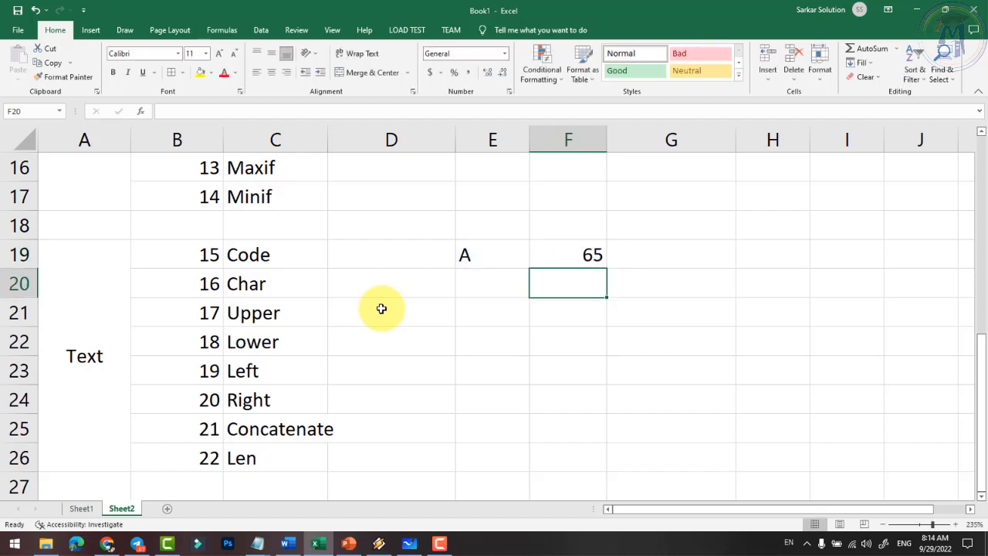
- Try H, A and lowercase a in E19 to watch F19's character code change
{"action": "left_click", "coordinate": [487, 255]}
{"action": "left_click", "coordinate": [591, 254]}
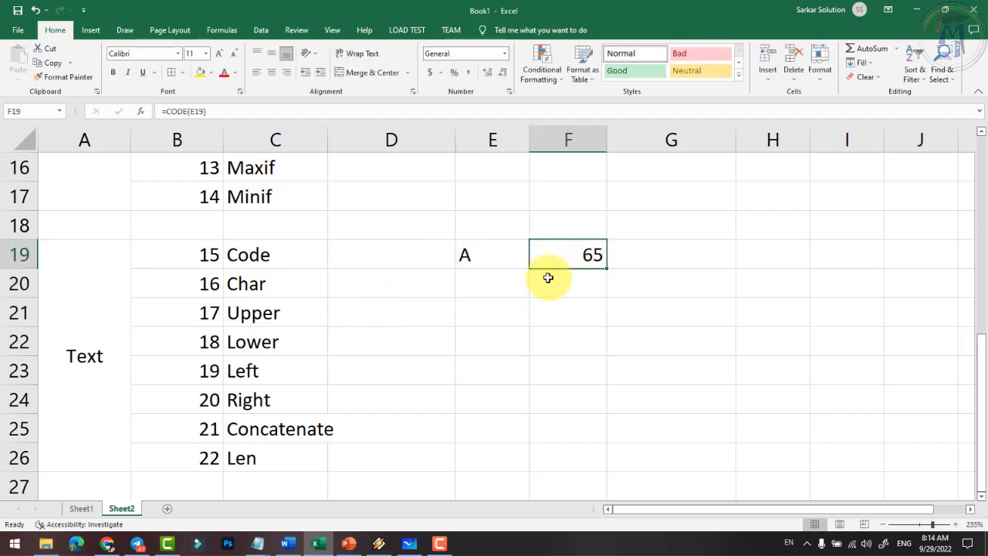
{"action": "left_click", "coordinate": [489, 260]}
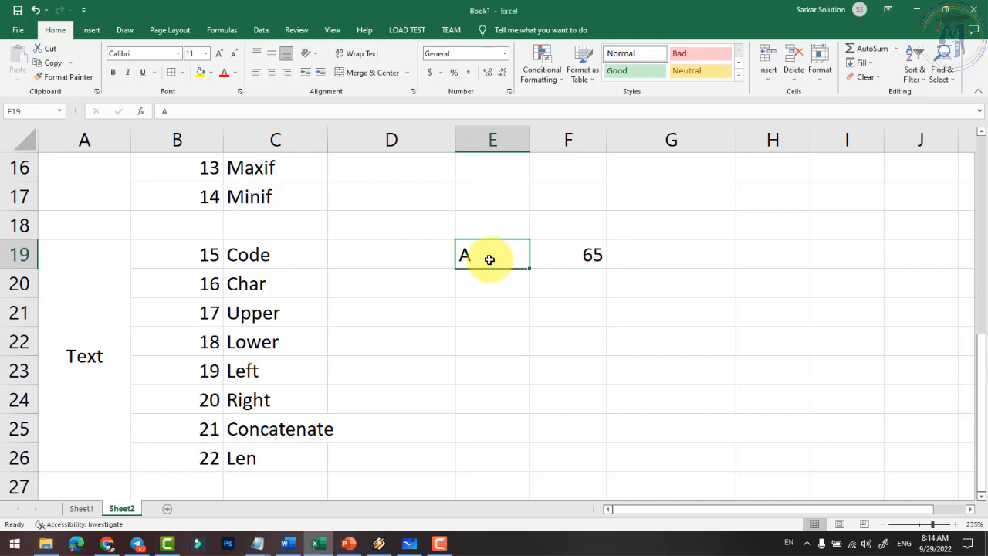
{"action": "type", "text": "H"}
{"action": "key", "text": "Return"}
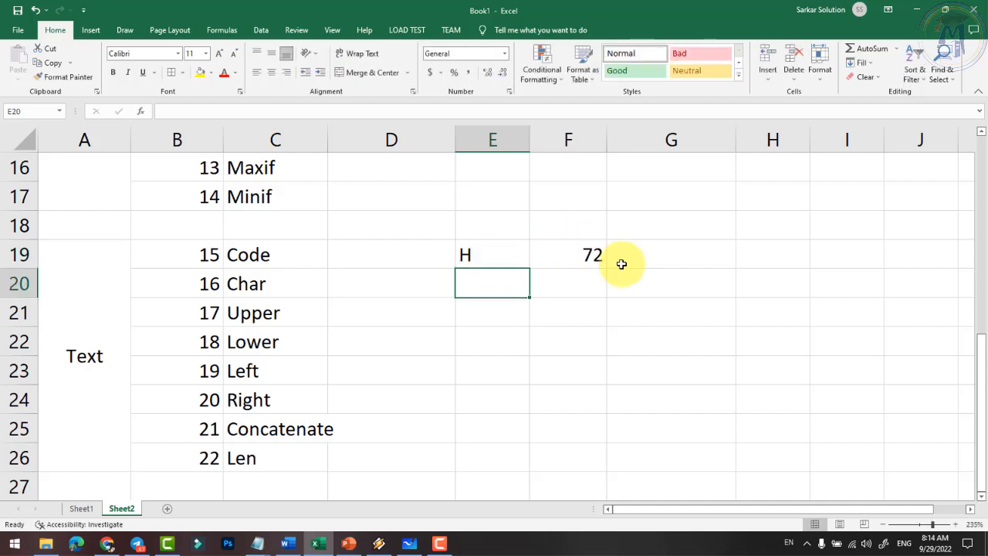
{"action": "left_click", "coordinate": [589, 255]}
{"action": "left_click", "coordinate": [495, 259]}
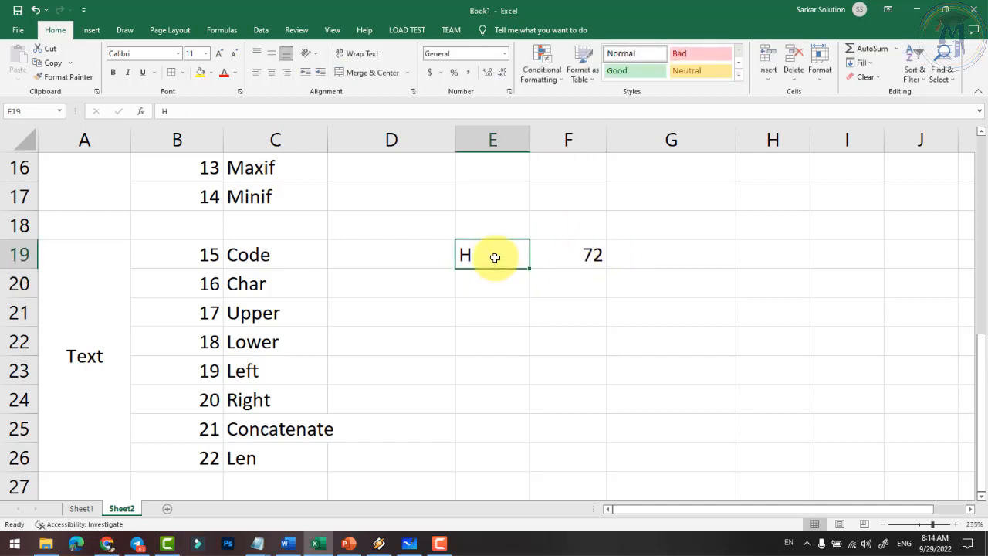
{"action": "type", "text": "A"}
{"action": "key", "text": "Return"}
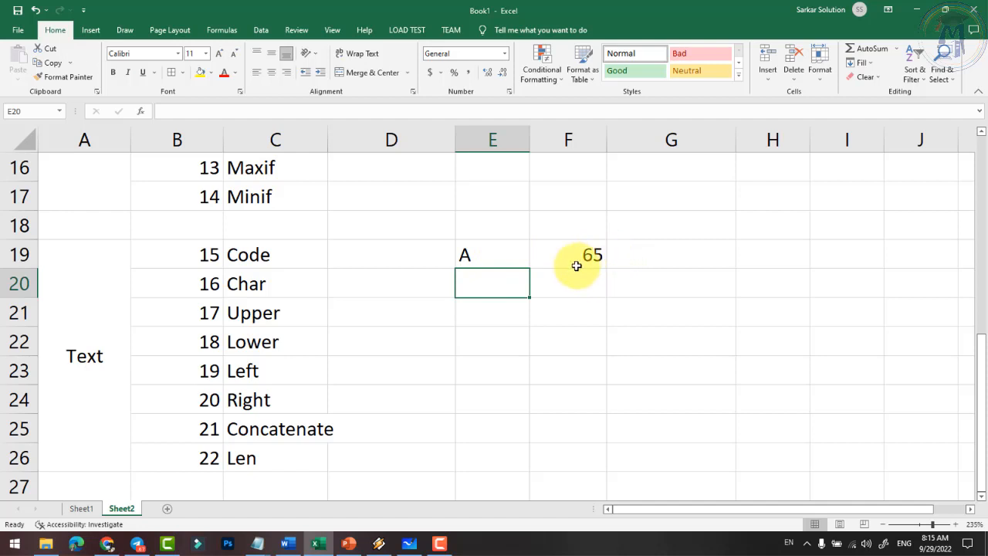
{"action": "left_click", "coordinate": [480, 264]}
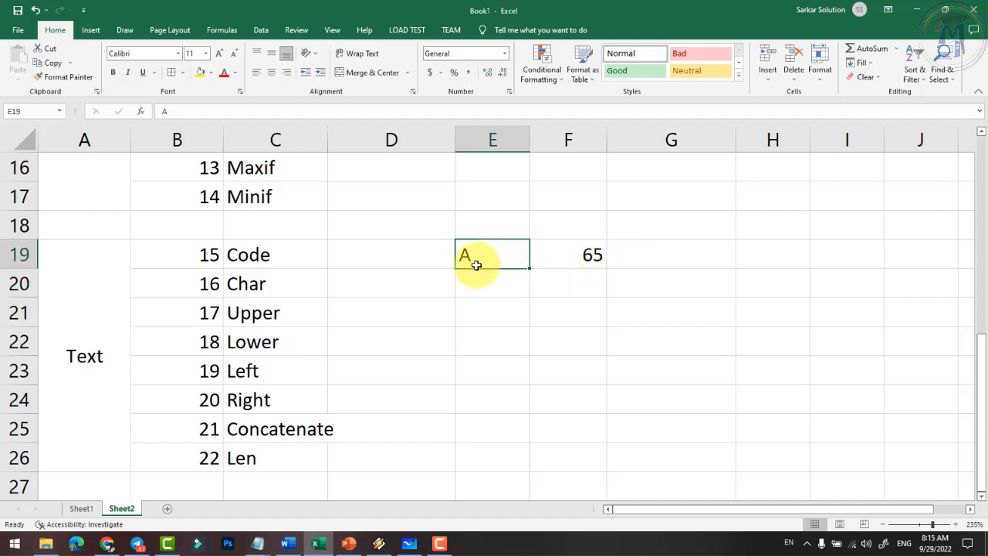
{"action": "type", "text": "a"}
{"action": "key", "text": "Return"}
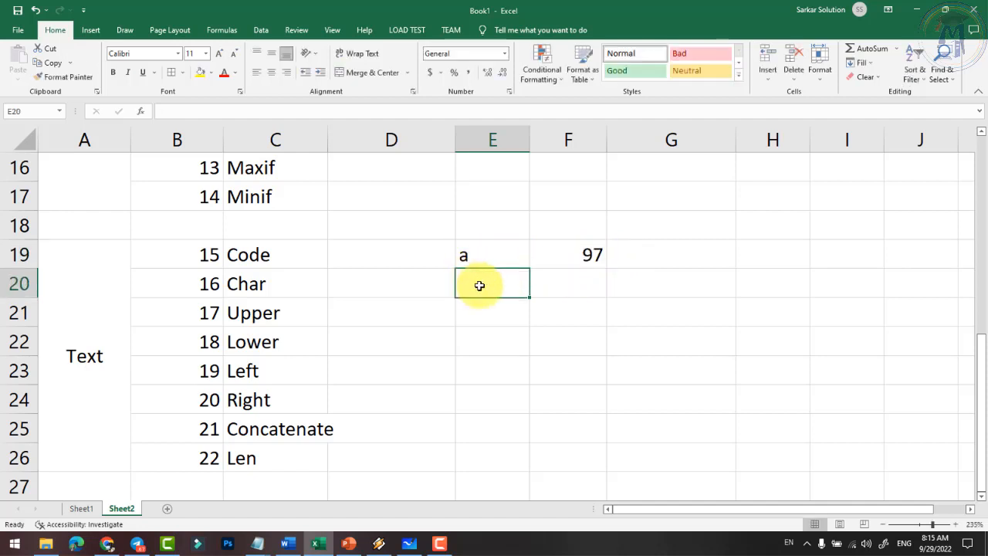
- Test the symbols >, < and ? in E19 against the CODE result in F19
{"action": "left_click", "coordinate": [574, 257]}
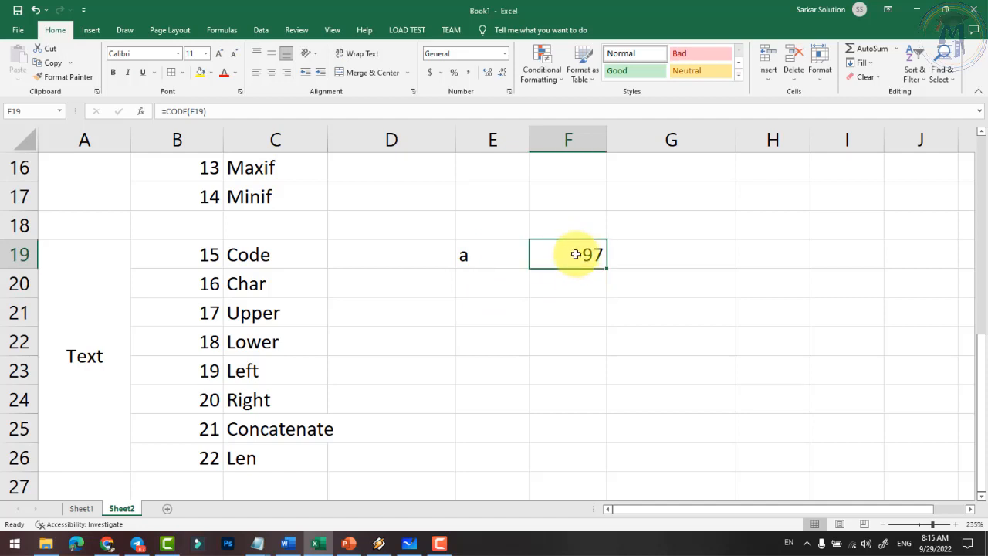
{"action": "left_click", "coordinate": [507, 254]}
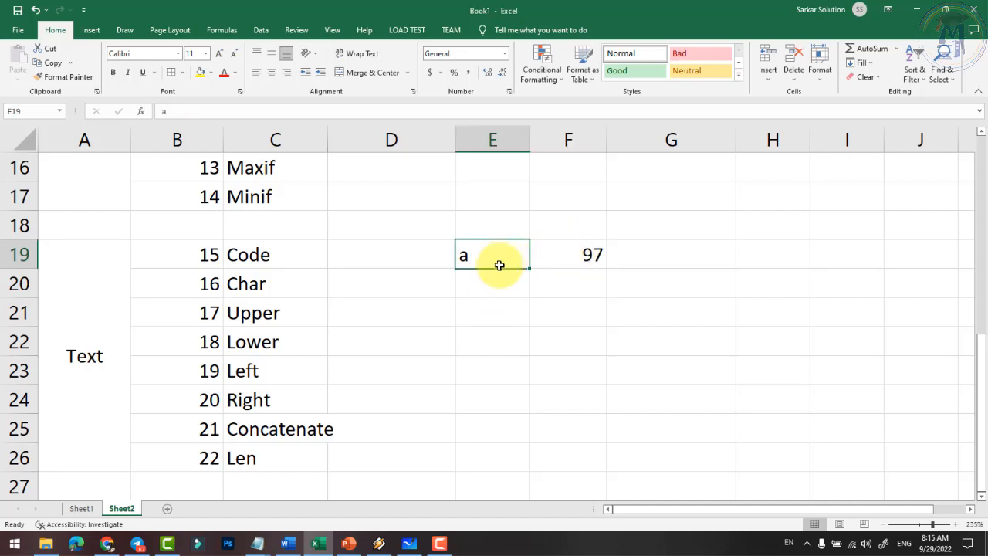
{"action": "key", "text": "BackSpace"}
{"action": "type", "text": ">"}
{"action": "key", "text": "Return"}
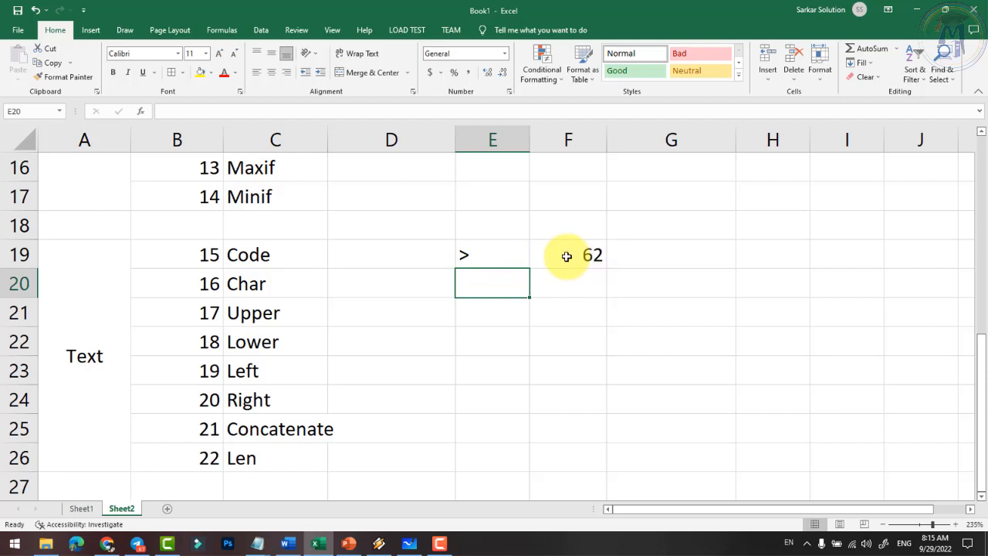
{"action": "left_click", "coordinate": [503, 253]}
{"action": "type", "text": "<"}
{"action": "key", "text": "Return"}
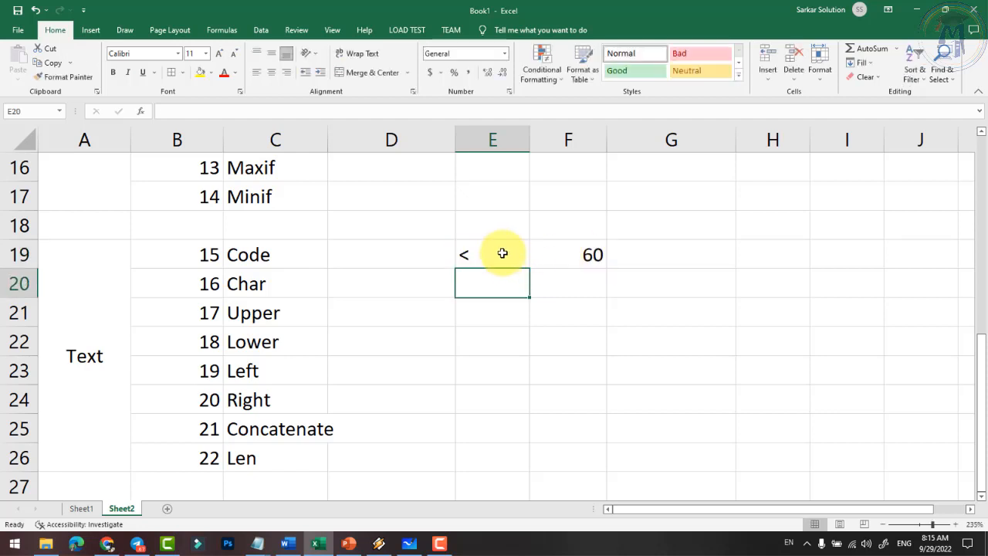
{"action": "left_click", "coordinate": [474, 261]}
{"action": "type", "text": "?"}
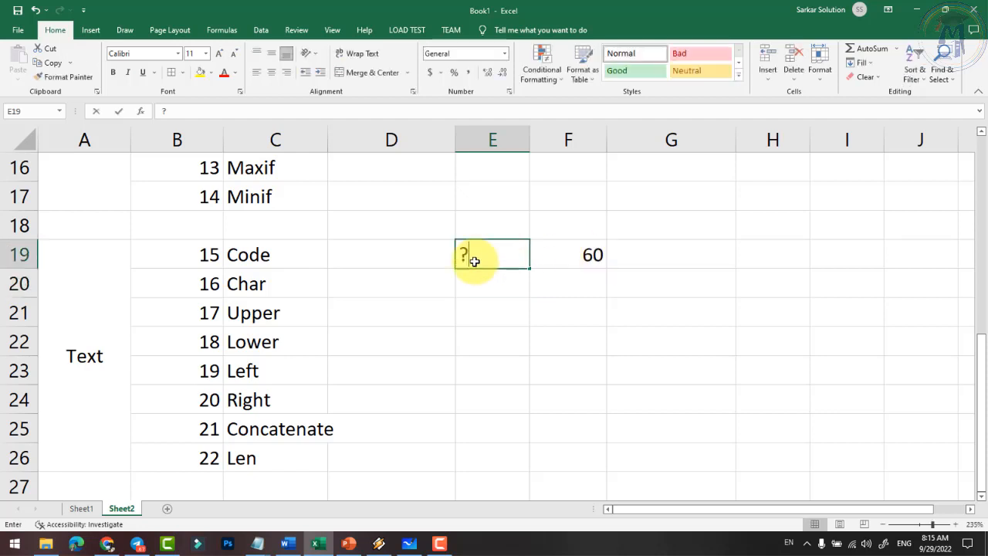
{"action": "key", "text": "Return"}
- Enter & in E19 so F19 returns 38, and recommit F19's CODE formula
{"action": "left_click", "coordinate": [474, 261]}
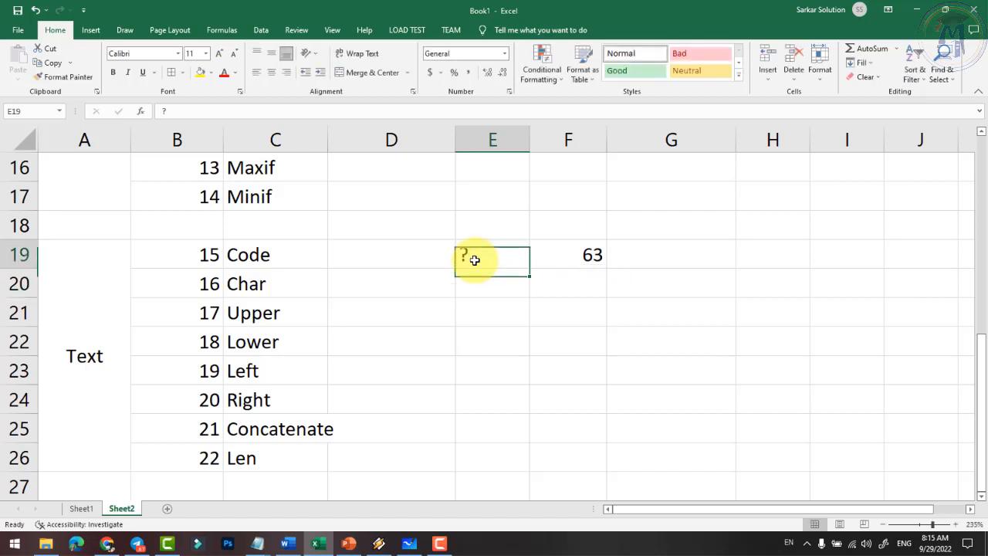
{"action": "key", "text": "alt"}
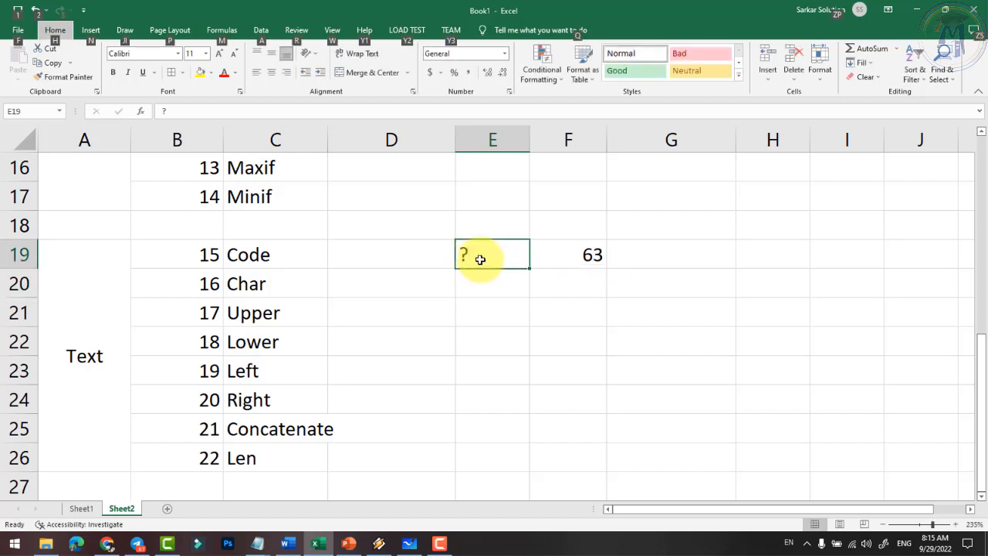
{"action": "left_click", "coordinate": [504, 259]}
{"action": "left_click", "coordinate": [440, 255]}
{"action": "left_click", "coordinate": [494, 259]}
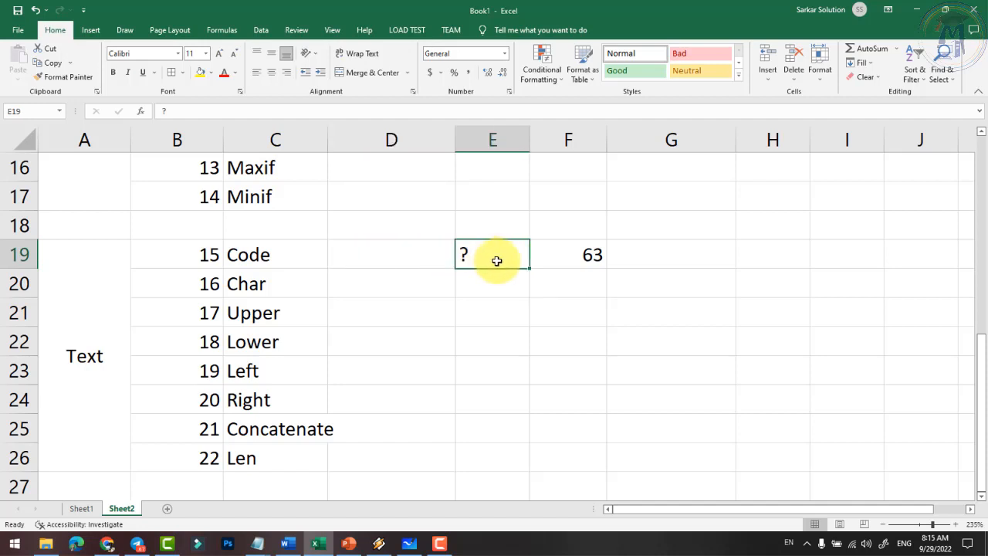
{"action": "type", "text": "&"}
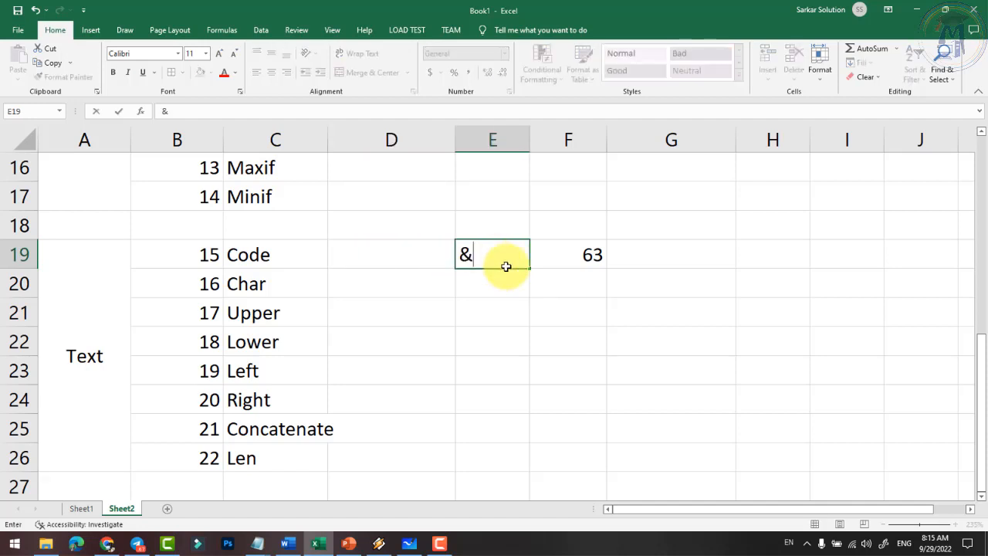
{"action": "key", "text": "Return"}
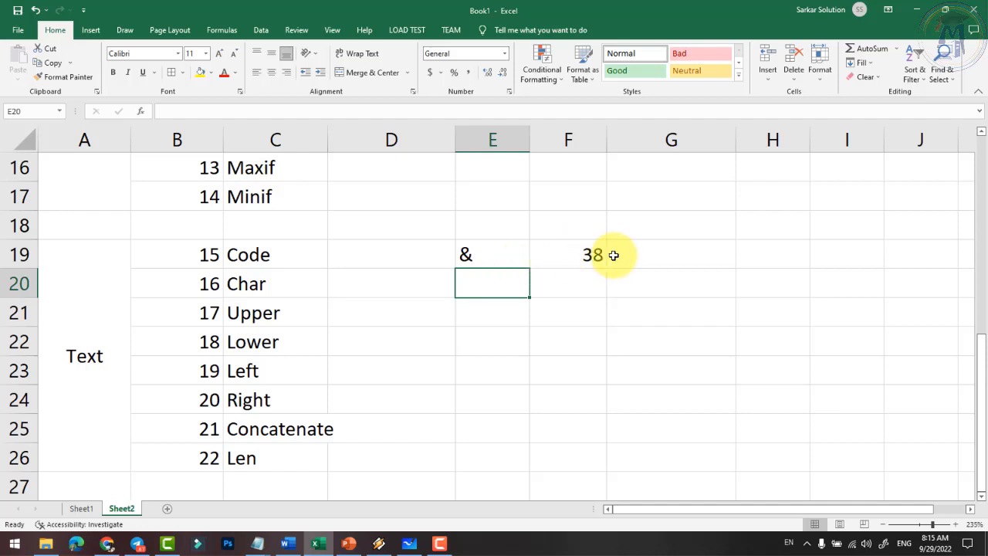
{"action": "left_click", "coordinate": [492, 255]}
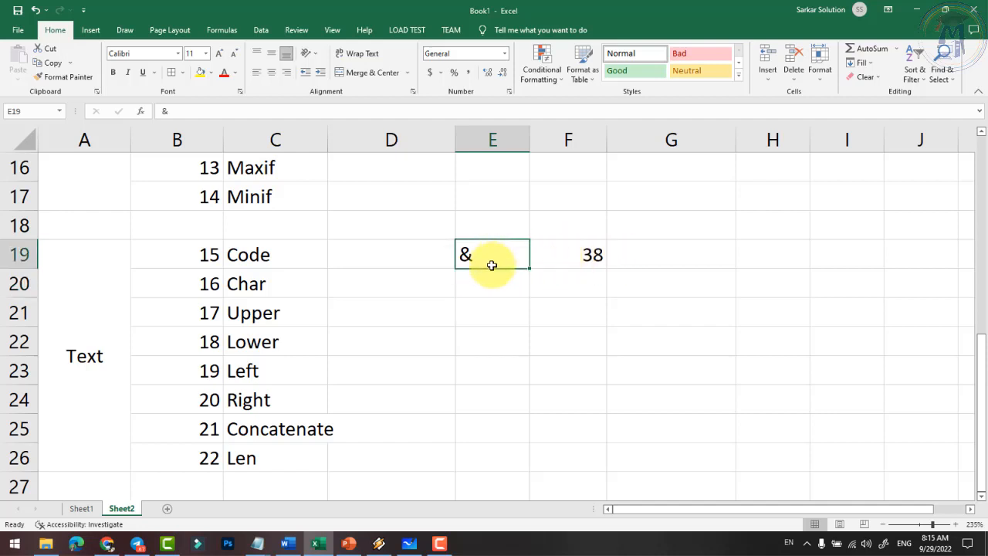
{"action": "left_click", "coordinate": [283, 252]}
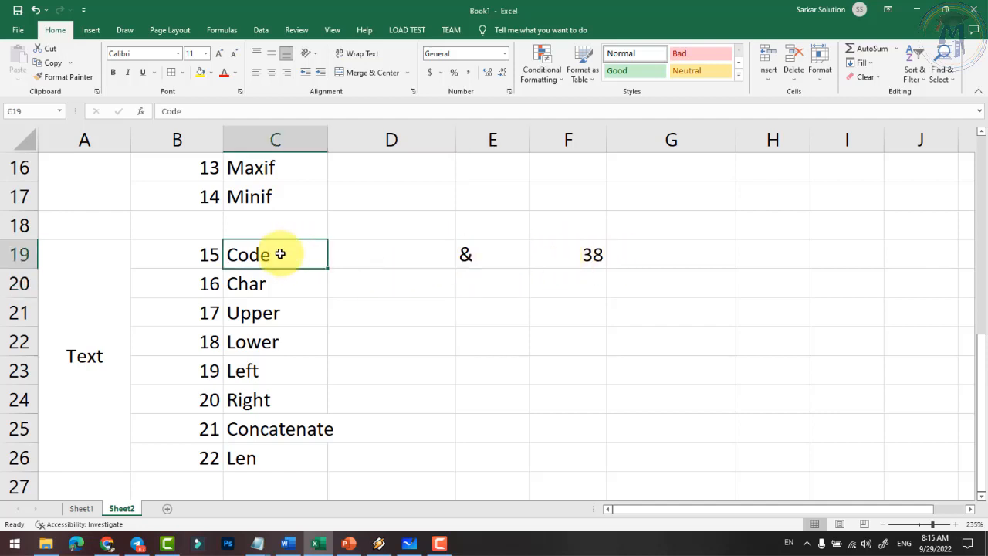
{"action": "double_click", "coordinate": [558, 255]}
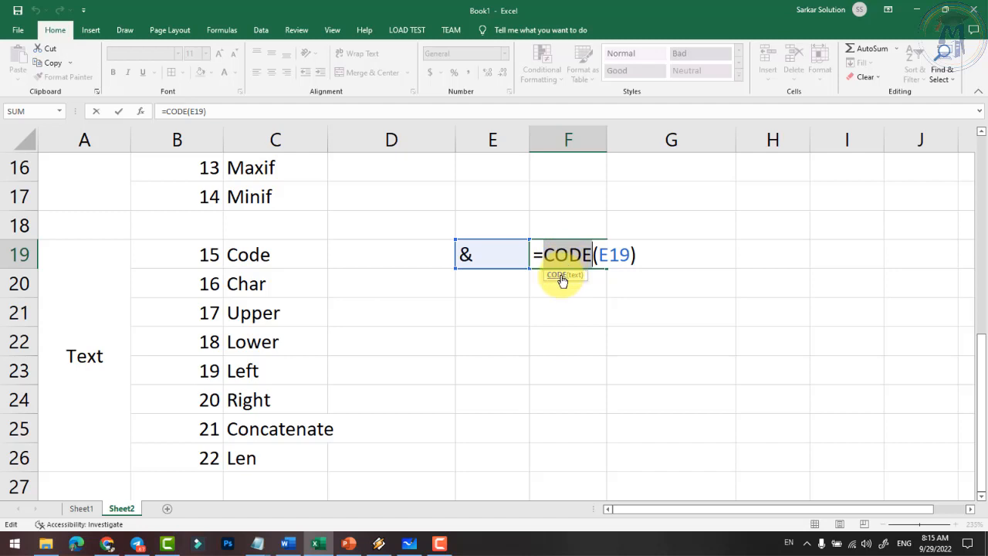
{"action": "key", "text": "Return"}
{"action": "left_click", "coordinate": [499, 279]}
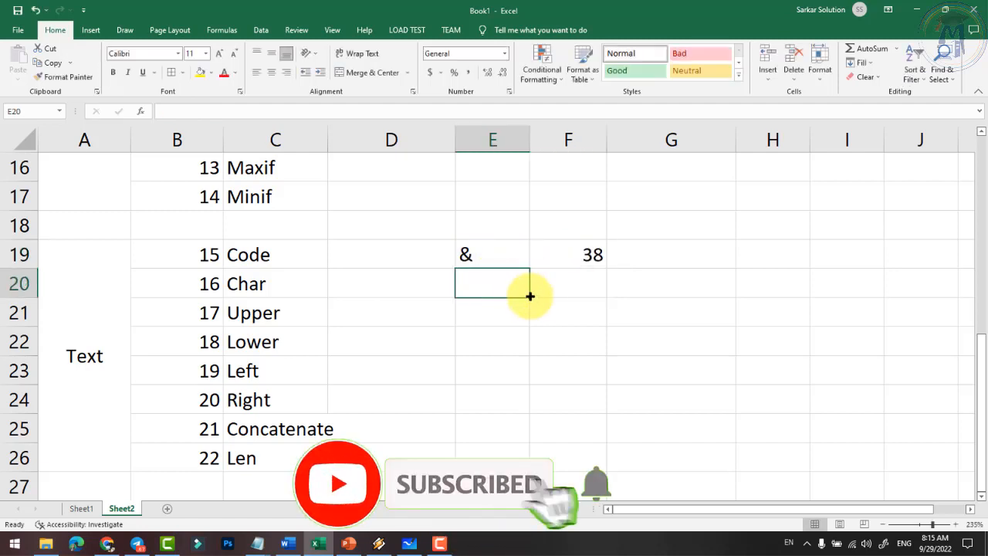
- Enter code 85 in E20 and =CHAR(E20) in F20, which displays U
{"action": "type", "text": "85"}
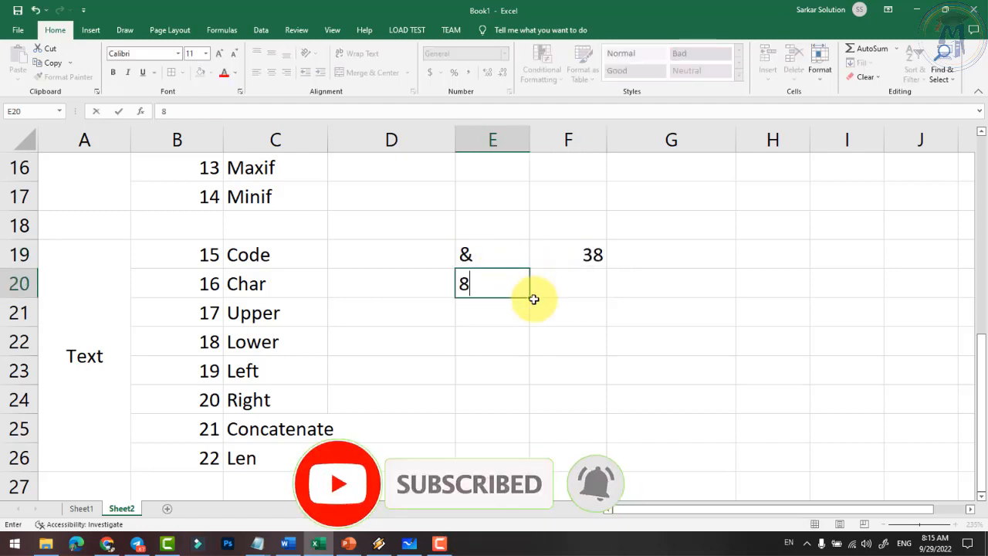
{"action": "key", "text": "Return"}
{"action": "left_click", "coordinate": [498, 282]}
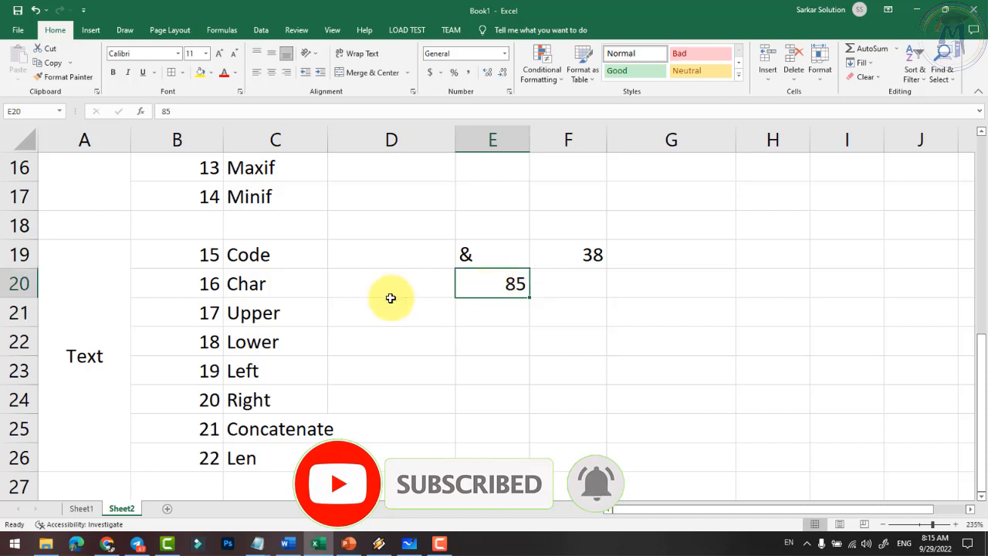
{"action": "left_click", "coordinate": [245, 286]}
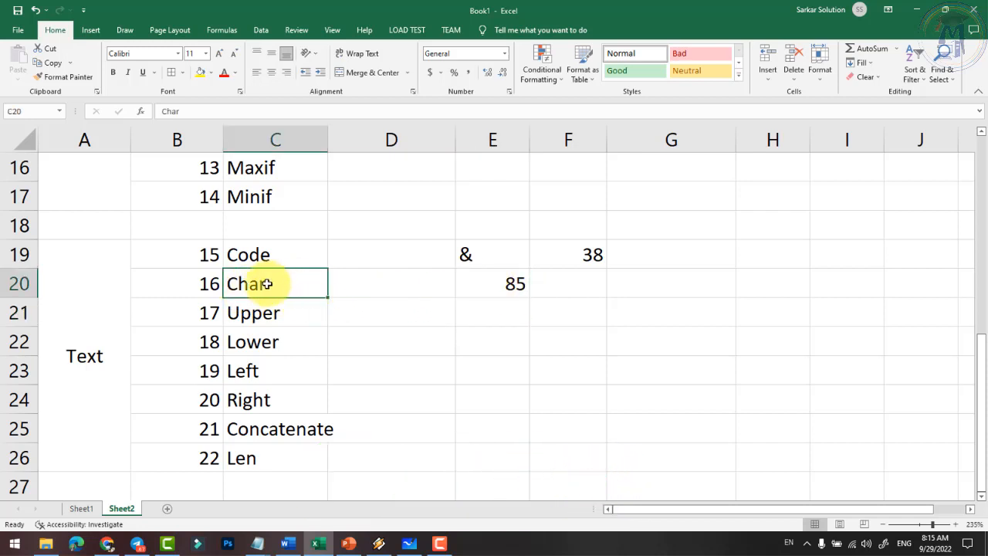
{"action": "left_click", "coordinate": [534, 281]}
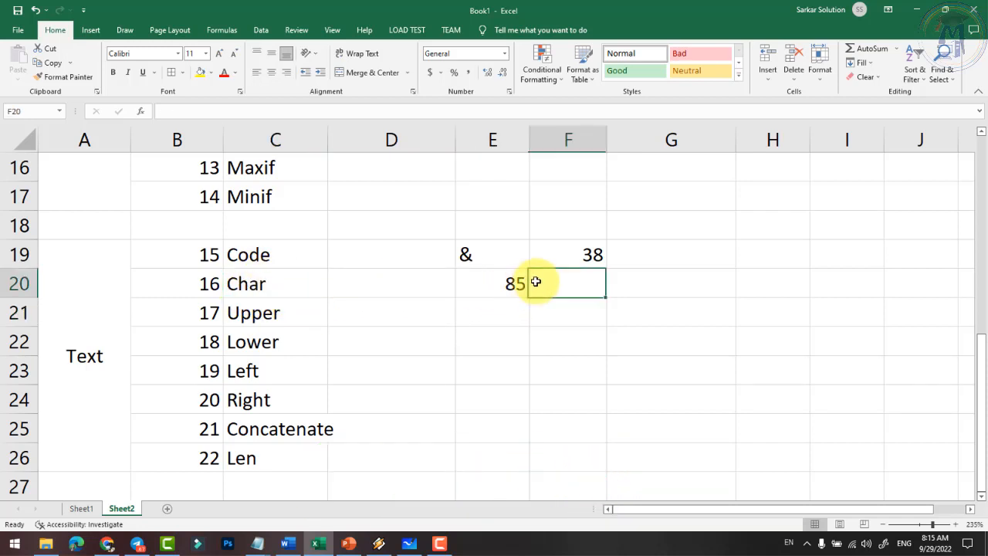
{"action": "type", "text": "="}
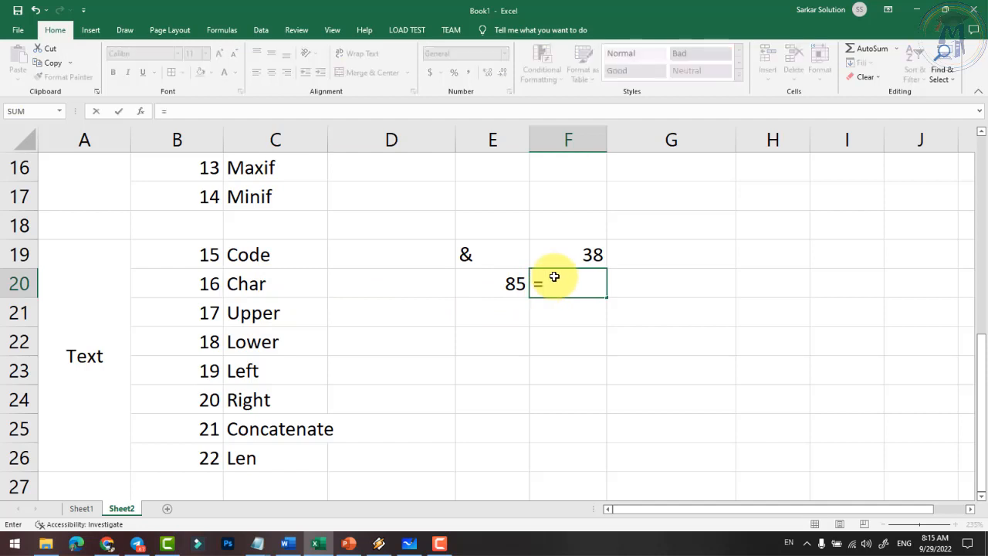
{"action": "type", "text": "char("}
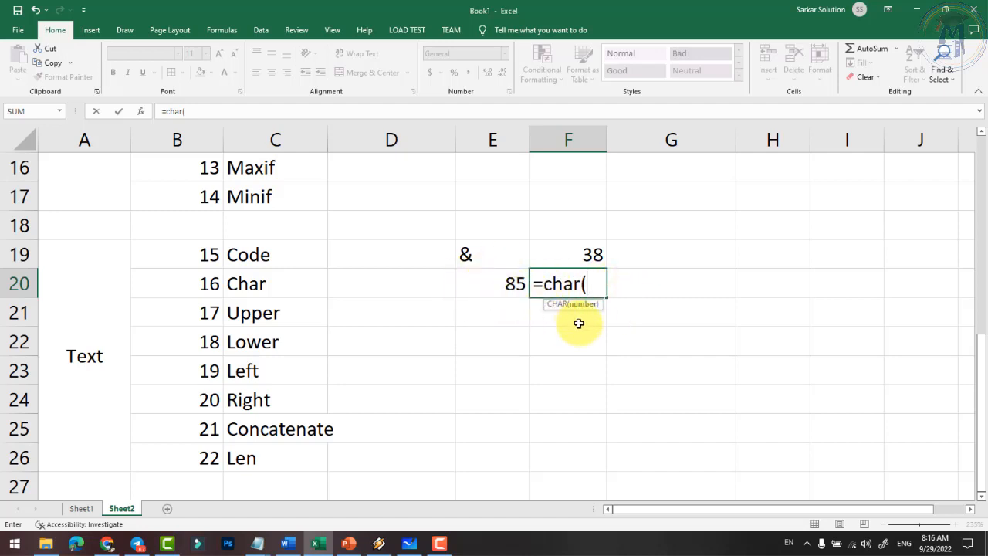
{"action": "type", "text": "e20"}
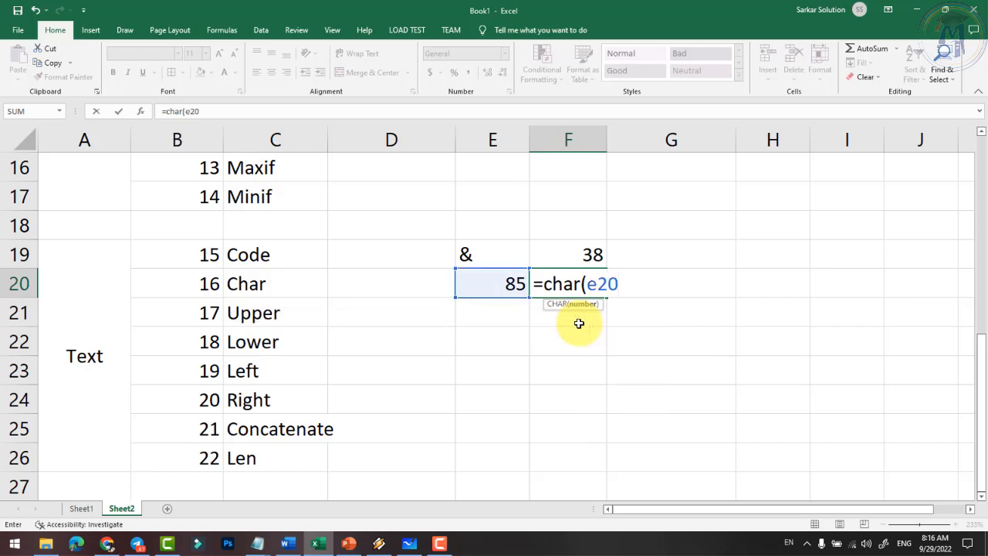
{"action": "type", "text": ")"}
{"action": "key", "text": "Return"}
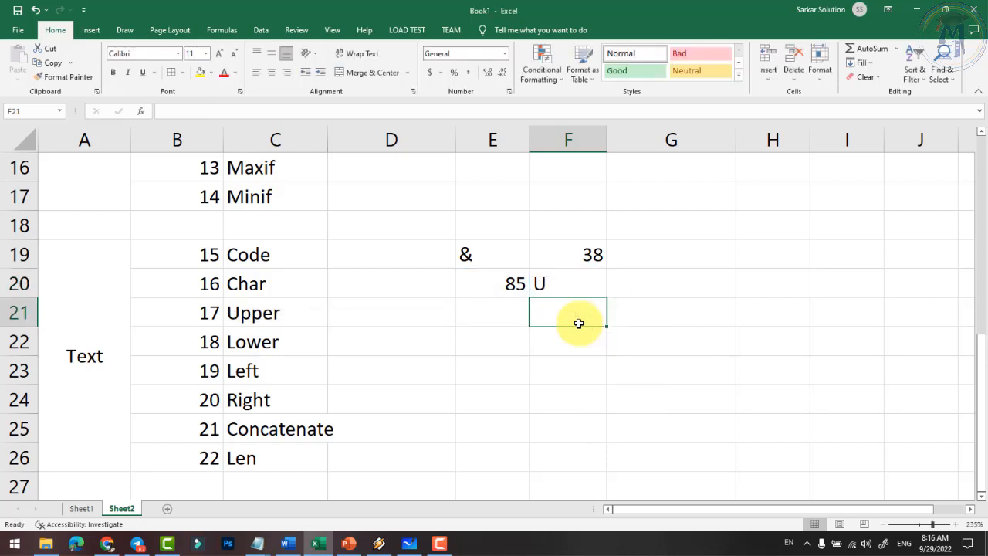
- Try codes 86 and 90 in E20 to see F20's CHAR result update
{"action": "scroll", "coordinate": [575, 328], "scroll_direction": "up", "scroll_amount": 1}
{"action": "left_click", "coordinate": [512, 371]}
{"action": "scroll", "coordinate": [516, 375], "scroll_direction": "down", "scroll_amount": 1}
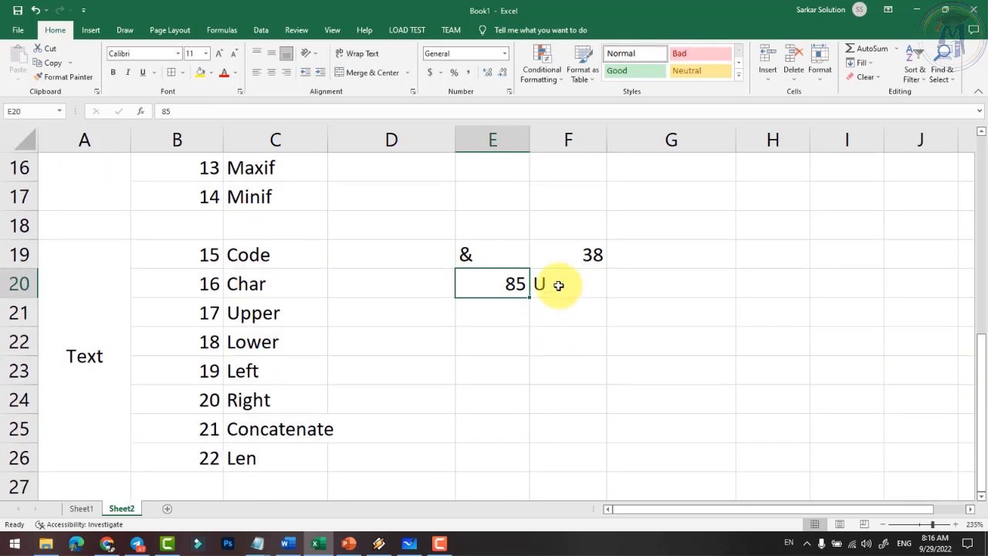
{"action": "left_click", "coordinate": [558, 284]}
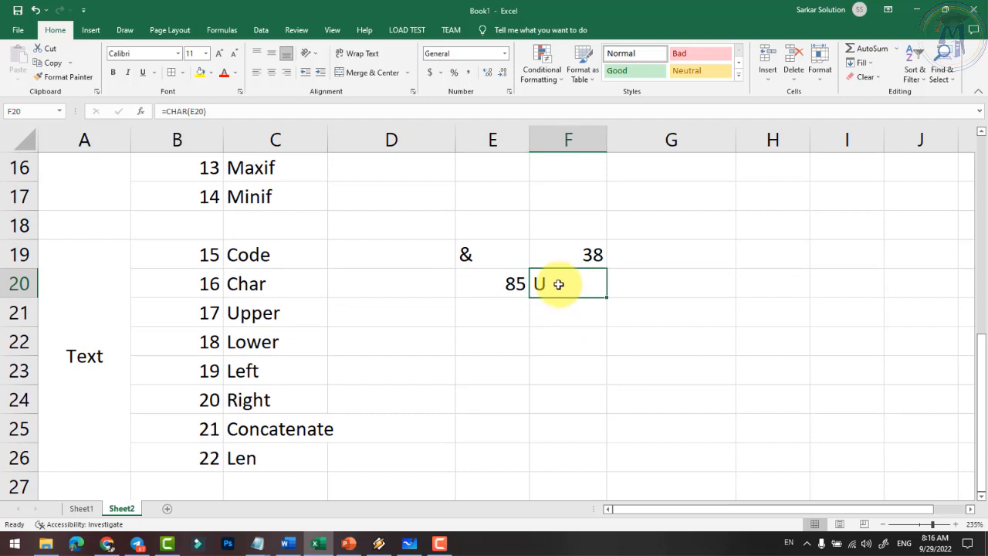
{"action": "left_click", "coordinate": [512, 283]}
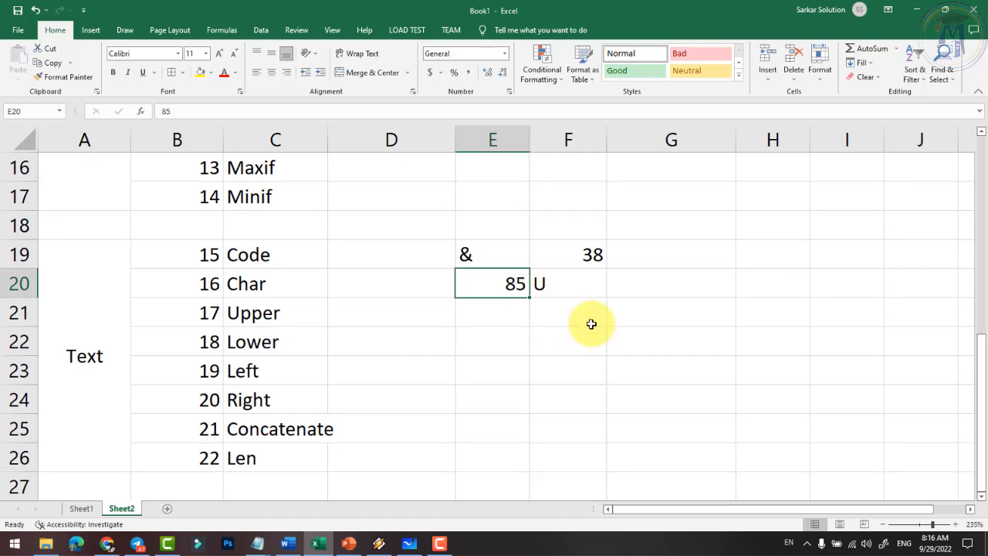
{"action": "type", "text": "86"}
{"action": "key", "text": "Return"}
{"action": "key", "text": "Up"}
{"action": "type", "text": "90"}
{"action": "key", "text": "Return"}
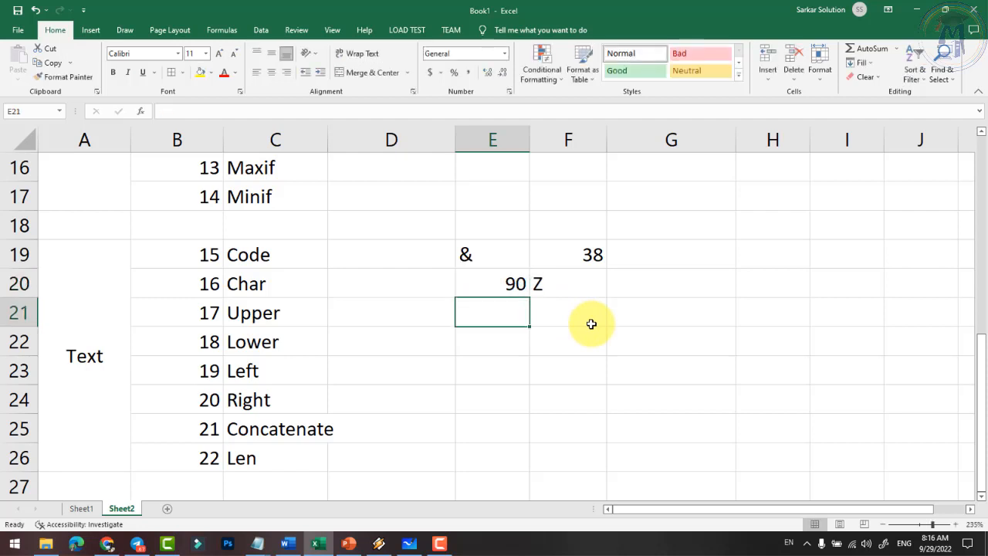
- Try codes 92, 91, 93 and 94 in E20, producing backslash and bracket characters
{"action": "key", "text": "Up"}
{"action": "type", "text": "92"}
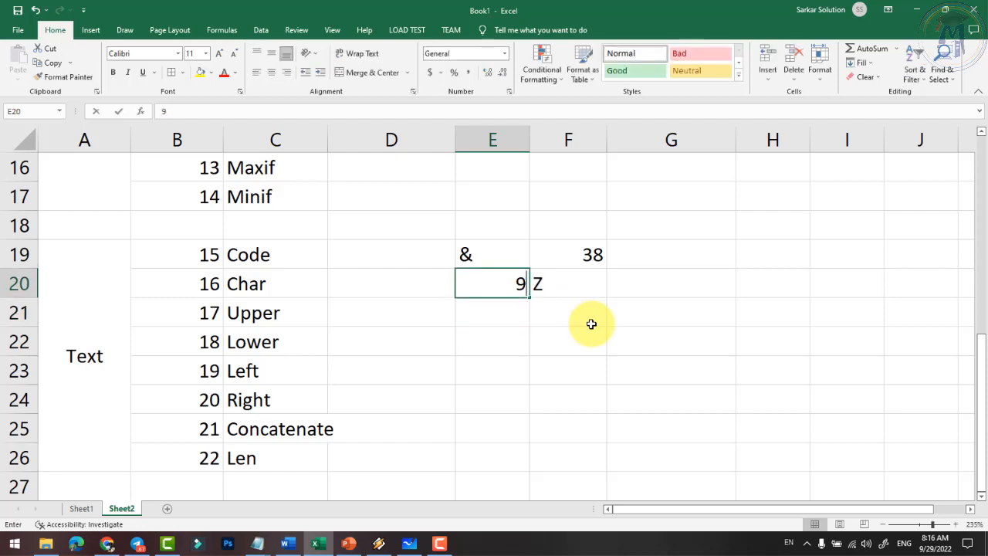
{"action": "key", "text": "Return"}
{"action": "key", "text": "Up"}
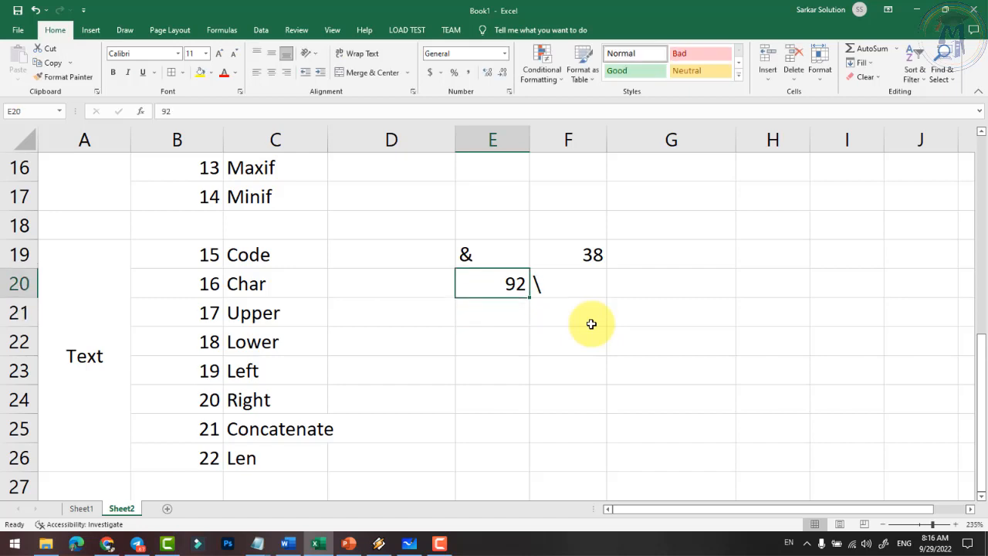
{"action": "type", "text": "91"}
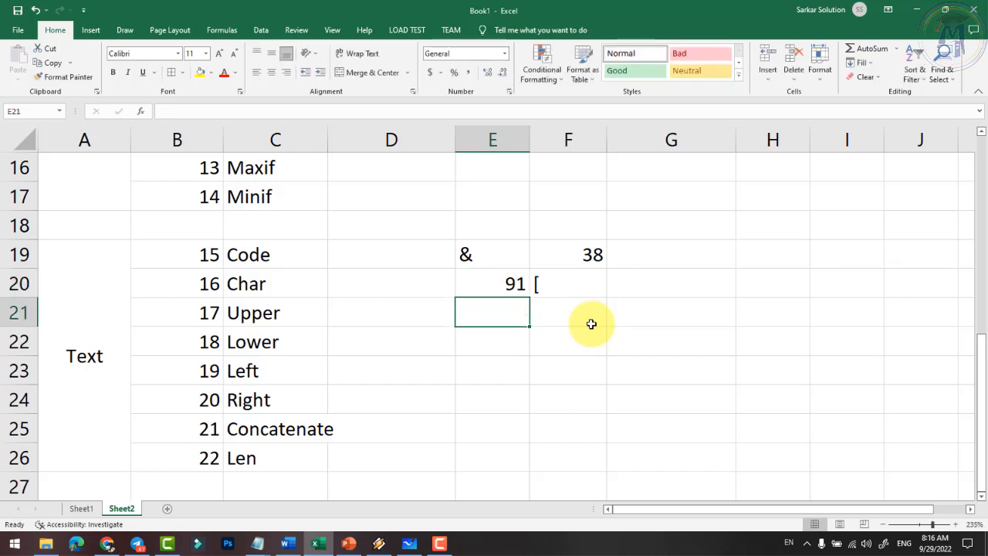
{"action": "key", "text": "Up"}
{"action": "type", "text": "93"}
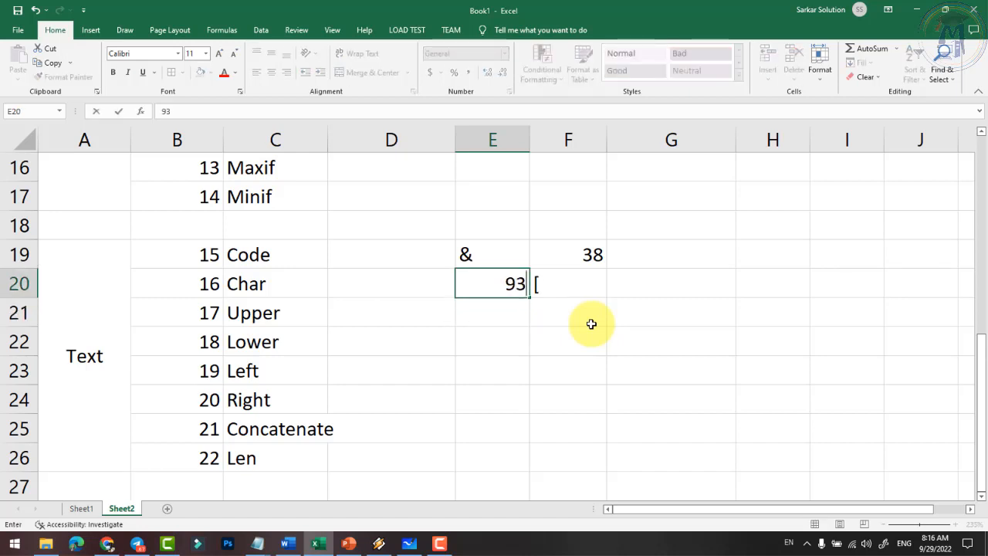
{"action": "key", "text": "Return"}
{"action": "key", "text": "Up"}
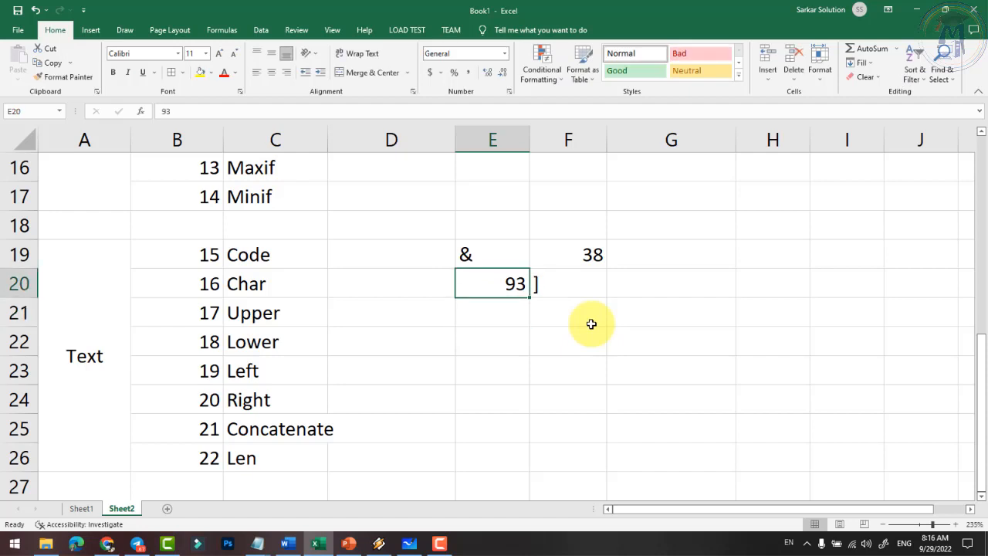
{"action": "type", "text": "94"}
{"action": "key", "text": "Return"}
- Try codes 95 and 96, then settle on 65 so F20 shows A
{"action": "key", "text": "Up"}
{"action": "type", "text": "95"}
{"action": "key", "text": "Return"}
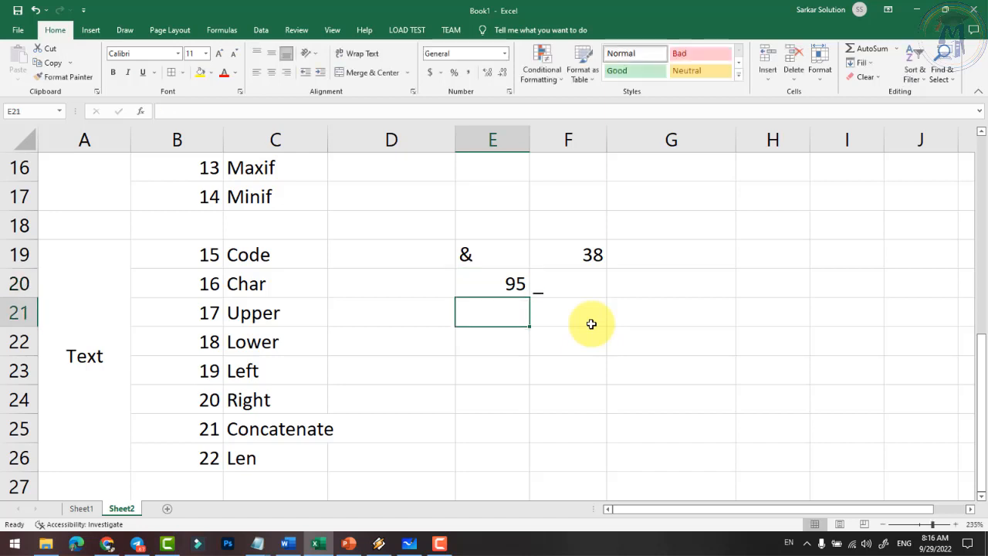
{"action": "key", "text": "Up"}
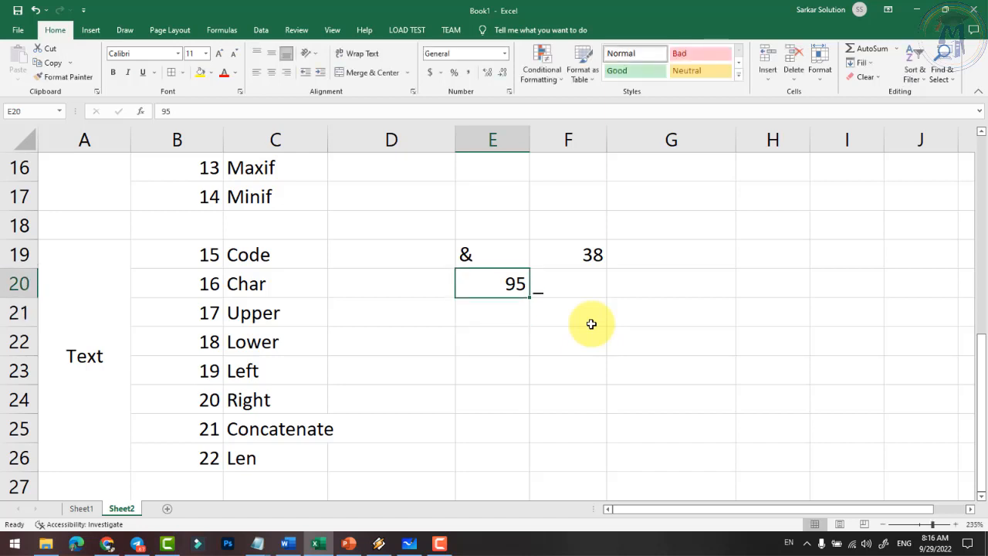
{"action": "type", "text": "96"}
{"action": "key", "text": "Return"}
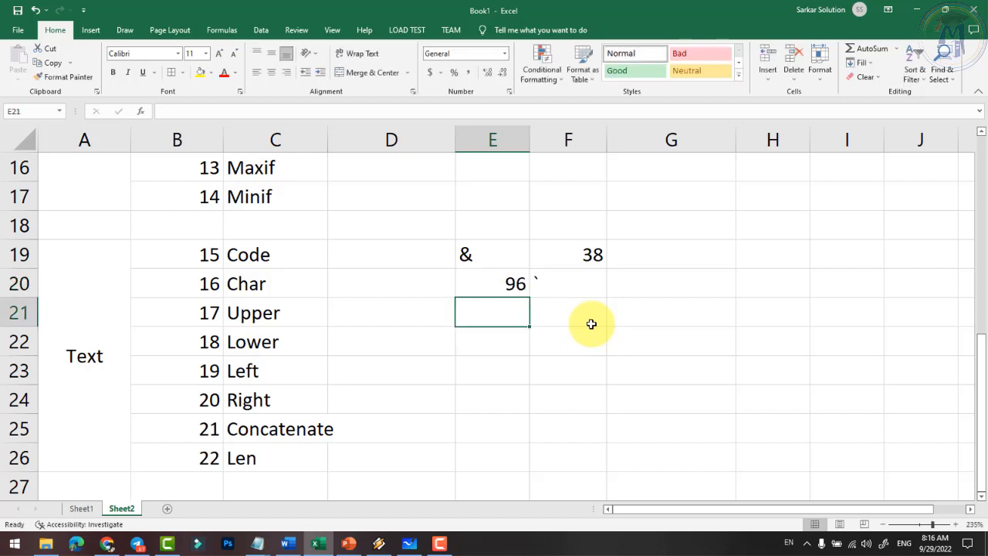
{"action": "key", "text": "Up"}
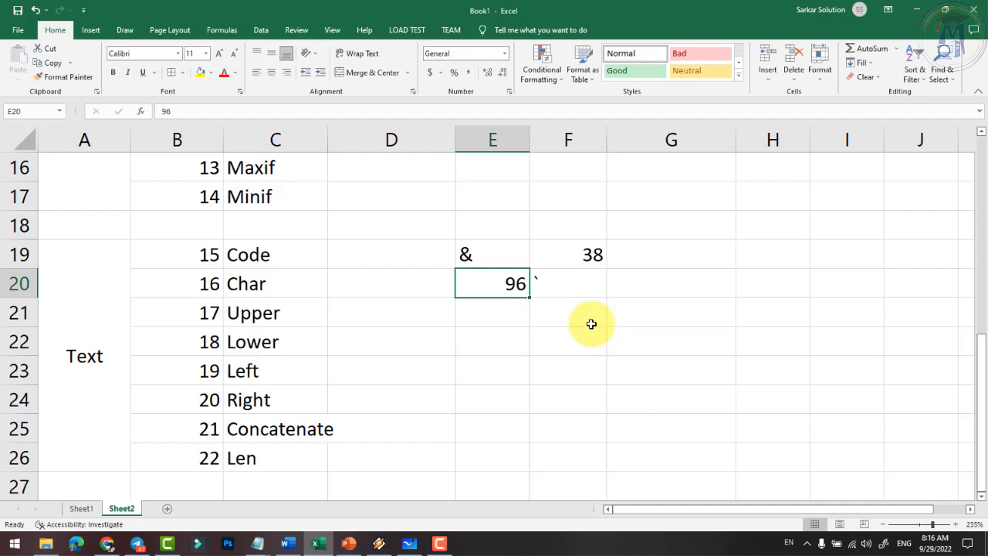
{"action": "type", "text": "65"}
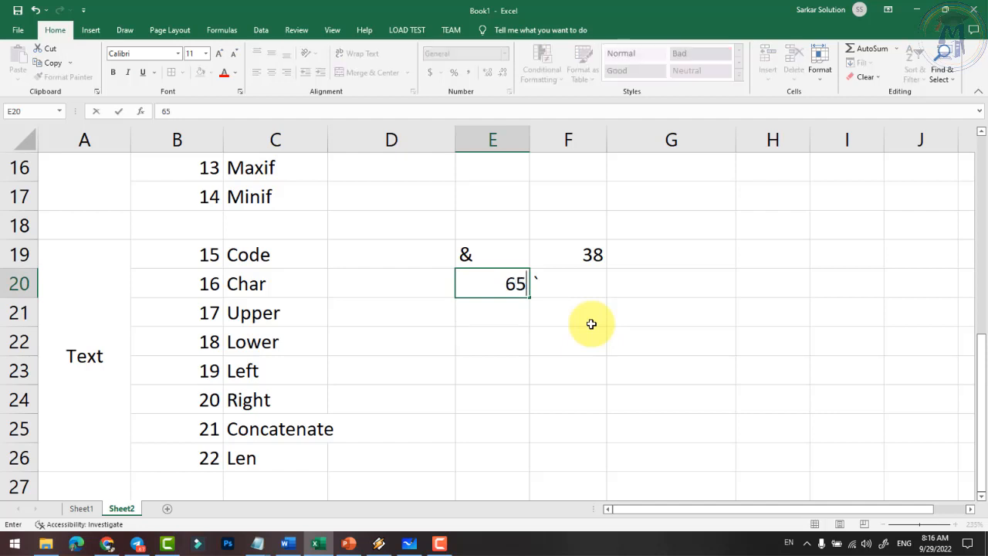
{"action": "key", "text": "Return"}
{"action": "key", "text": "Up"}
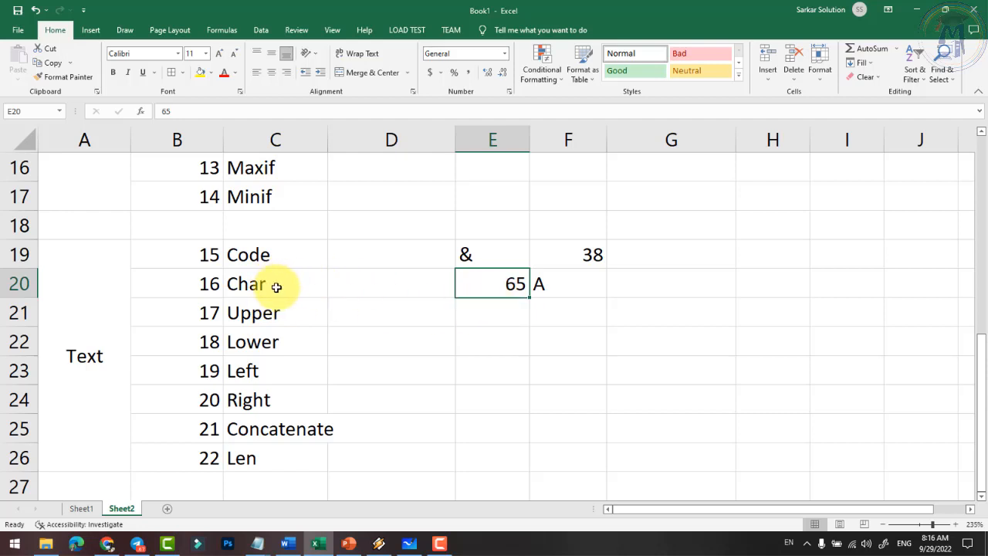
{"action": "left_click", "coordinate": [266, 312]}
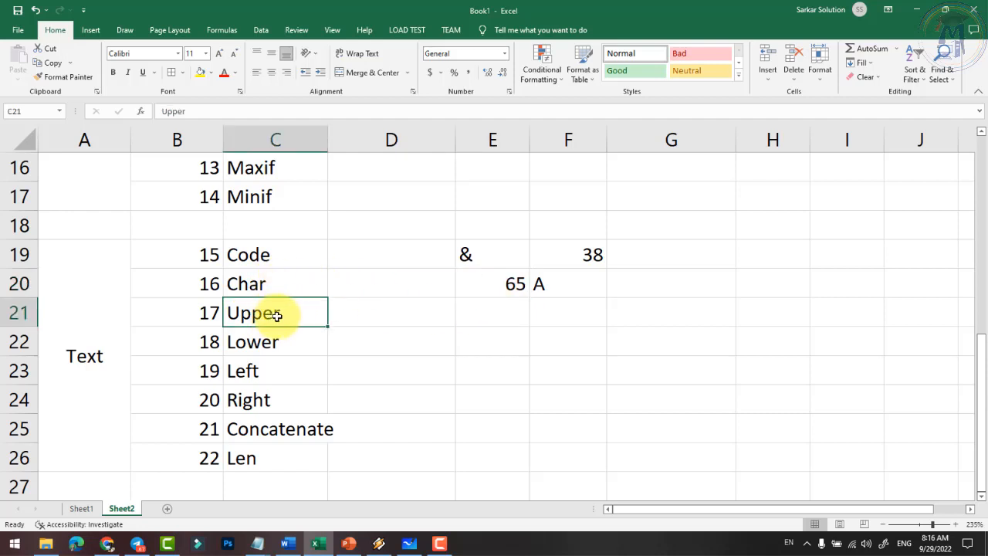
- Enter the sample word computer in E21 and widen column E to fit it
{"action": "left_click", "coordinate": [483, 317]}
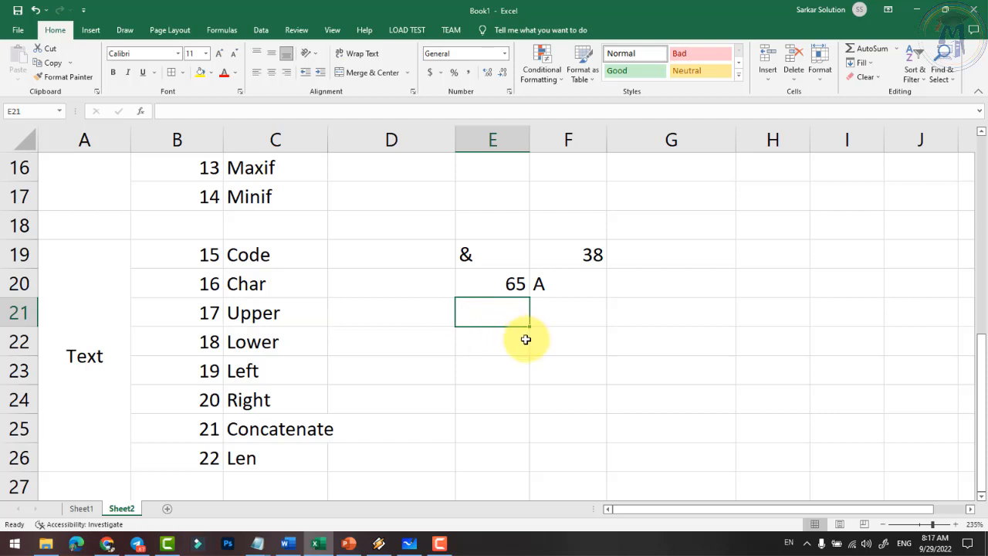
{"action": "type", "text": "compu"}
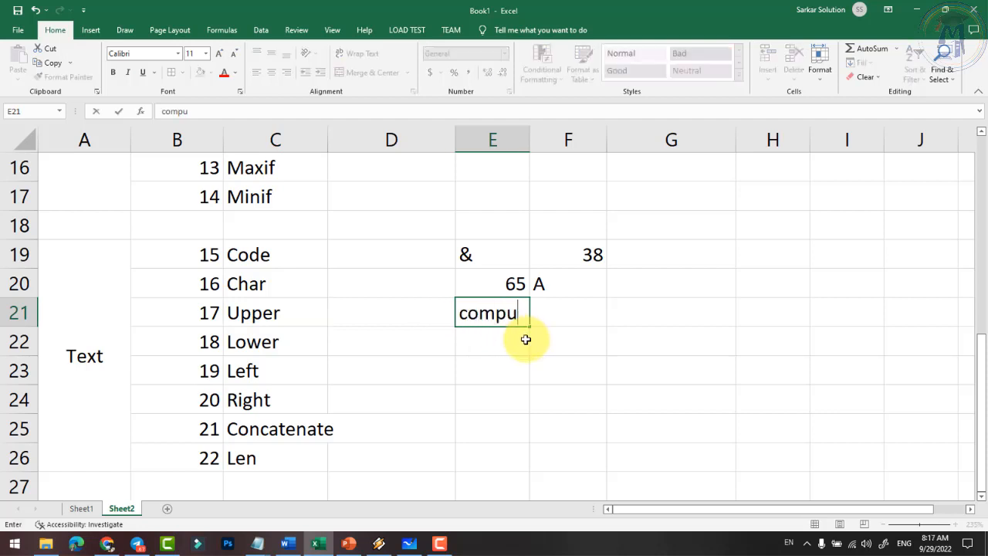
{"action": "type", "text": "ter"}
{"action": "key", "text": "Return"}
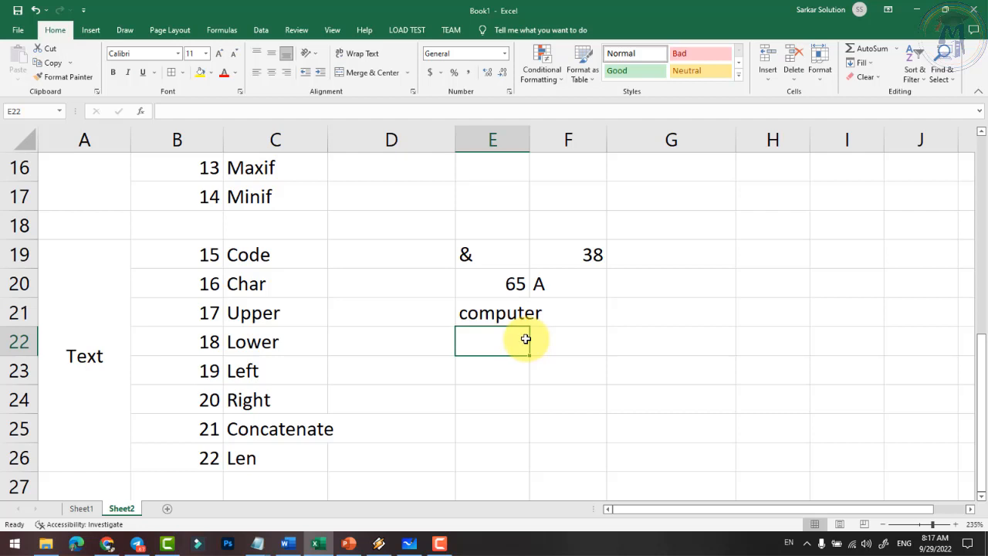
{"action": "left_click_drag", "start_coordinate": [527, 141], "coordinate": [551, 142]}
{"action": "left_click", "coordinate": [529, 316]}
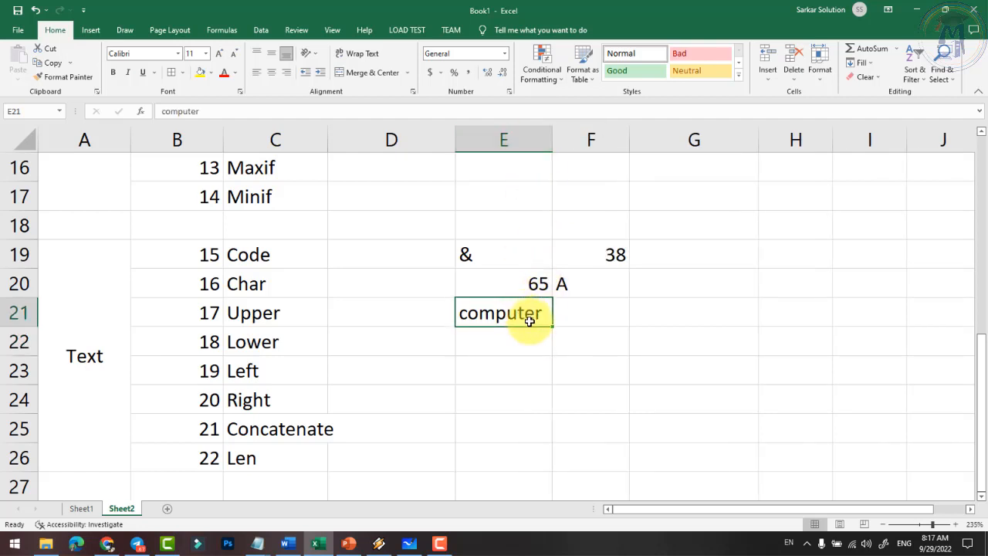
- Enter =UPPER(E21) in F21 so it shows COMPUTER
{"action": "left_click", "coordinate": [598, 316]}
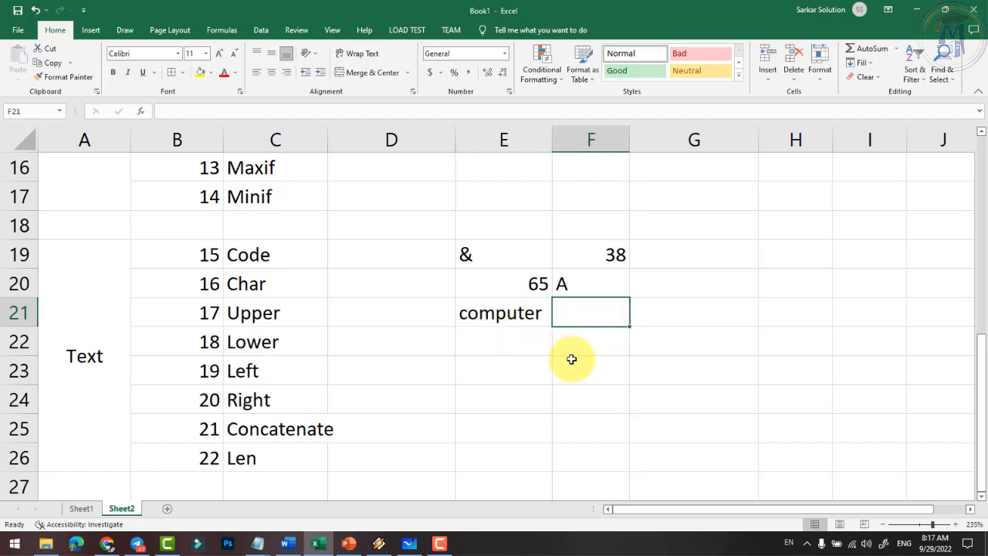
{"action": "type", "text": "=upper"}
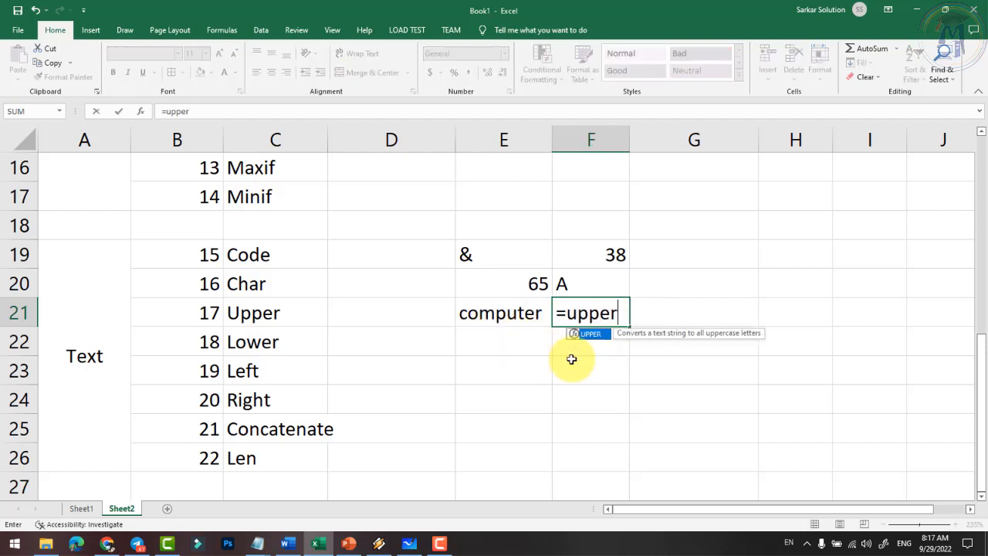
{"action": "type", "text": "("}
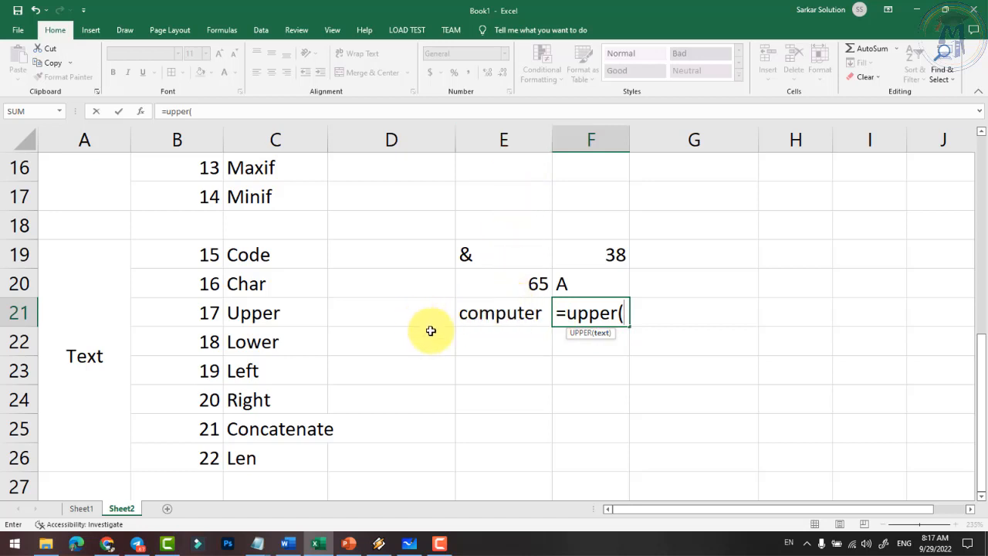
{"action": "type", "text": "e21"}
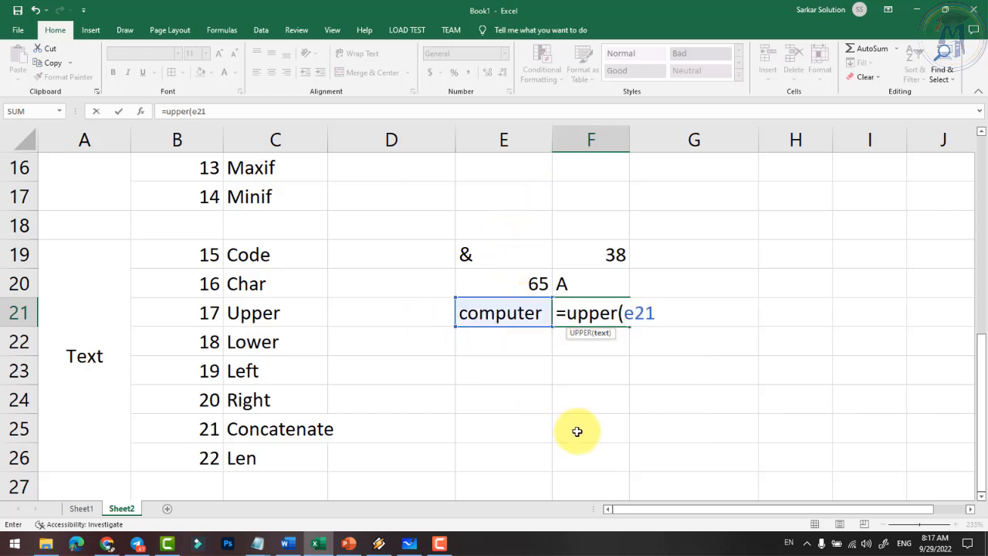
{"action": "type", "text": ")"}
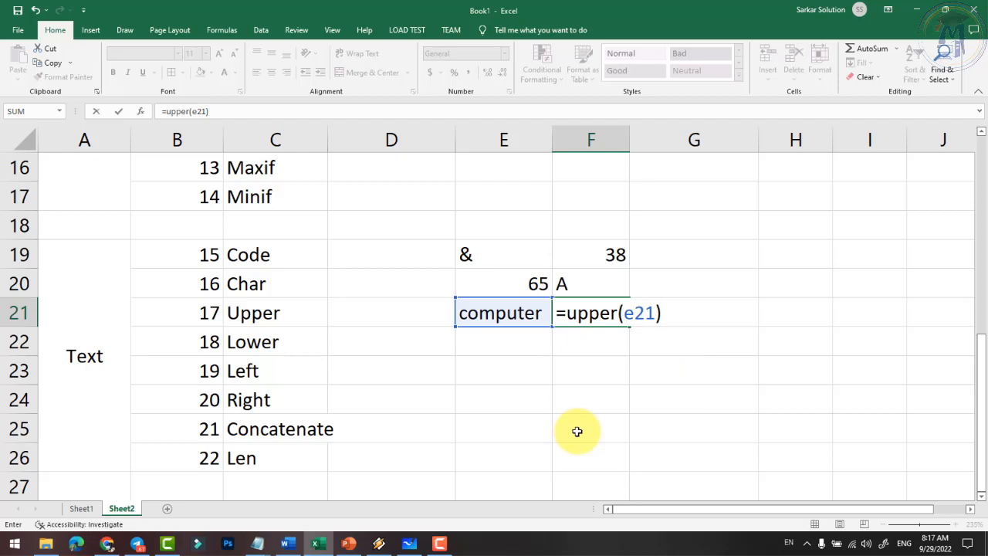
{"action": "key", "text": "Return"}
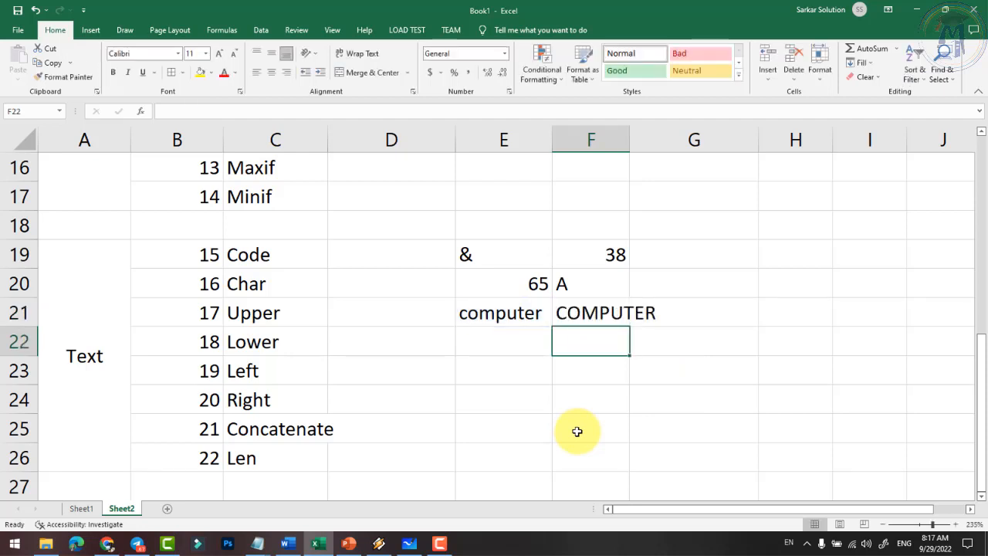
{"action": "left_click", "coordinate": [505, 314]}
{"action": "left_click", "coordinate": [579, 314]}
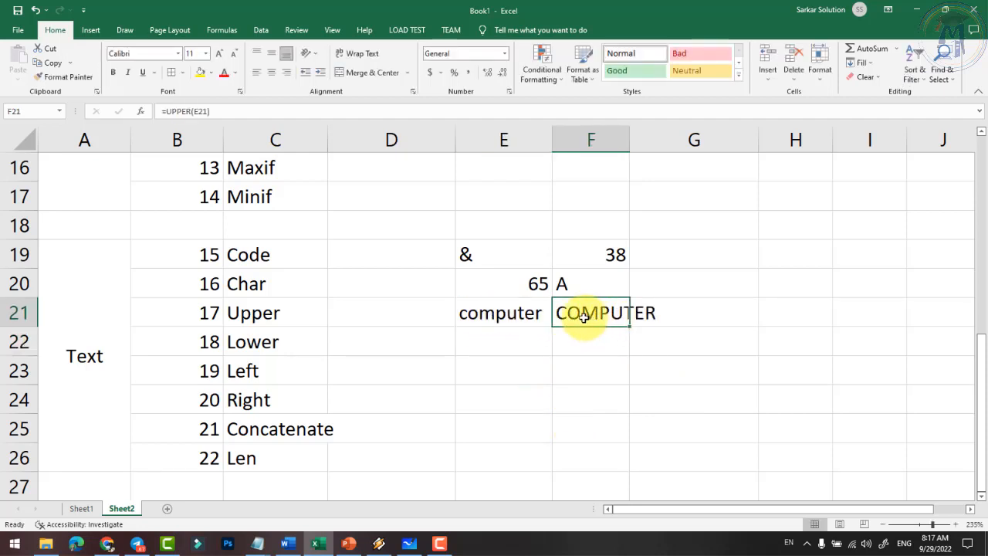
{"action": "left_click", "coordinate": [505, 347]}
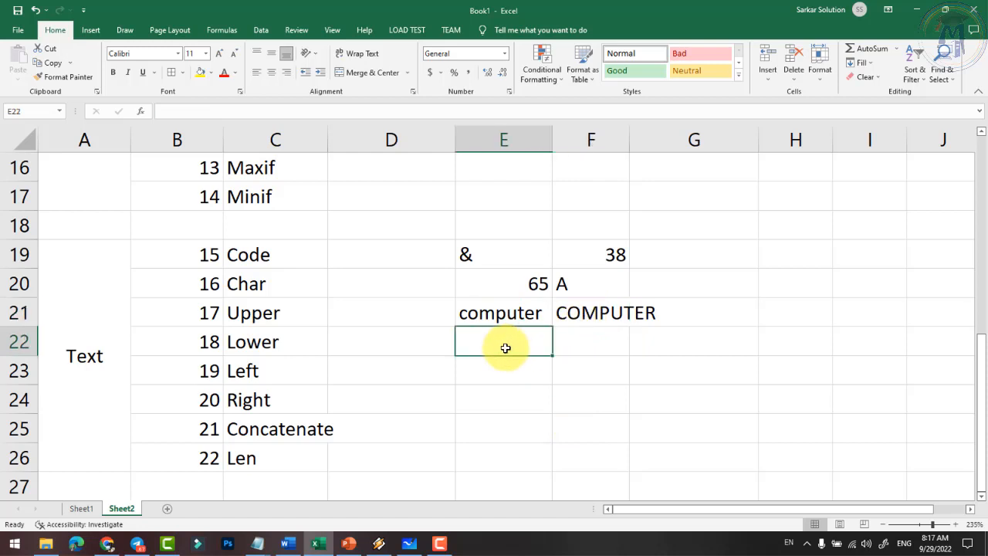
- Enter COMPUTER in E22, widen column E, and put =LOWER(E22) in F22
{"action": "type", "text": "CPOMPUTER"}
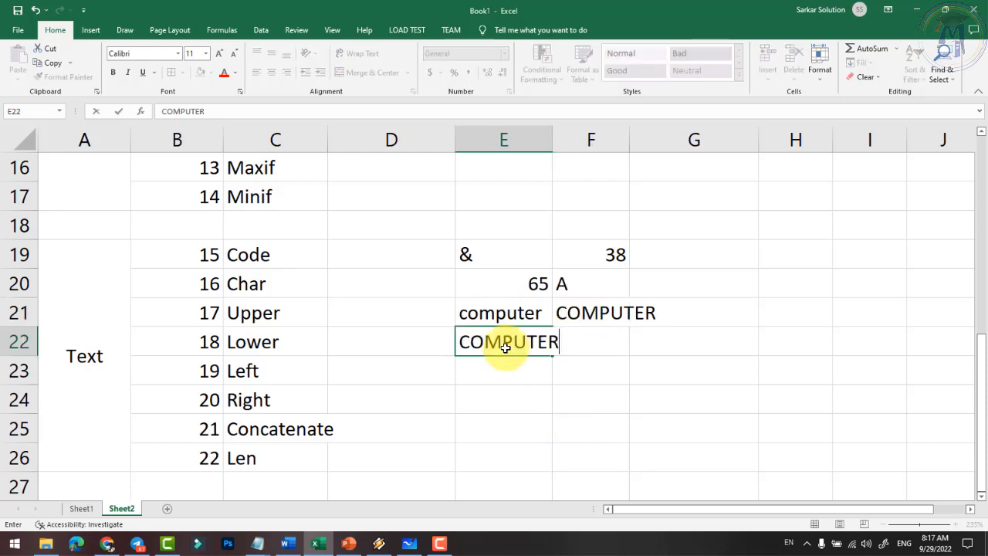
{"action": "key", "text": "Tab"}
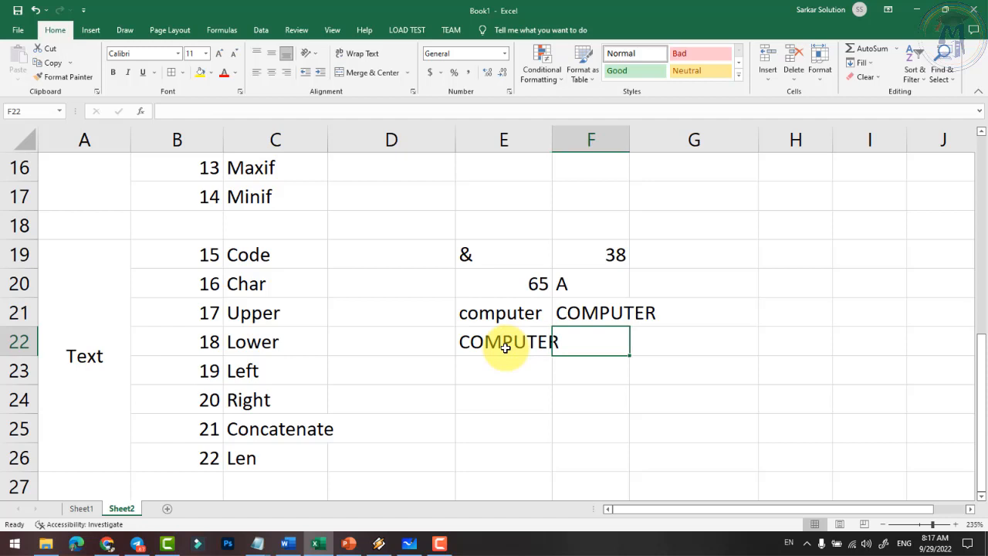
{"action": "left_click_drag", "start_coordinate": [549, 120], "coordinate": [566, 137]}
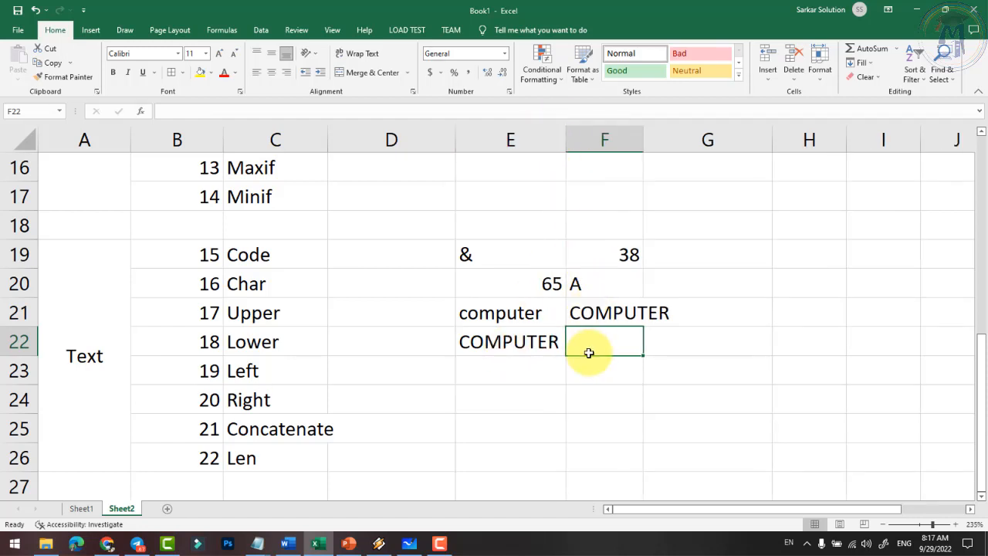
{"action": "type", "text": "=lowe"}
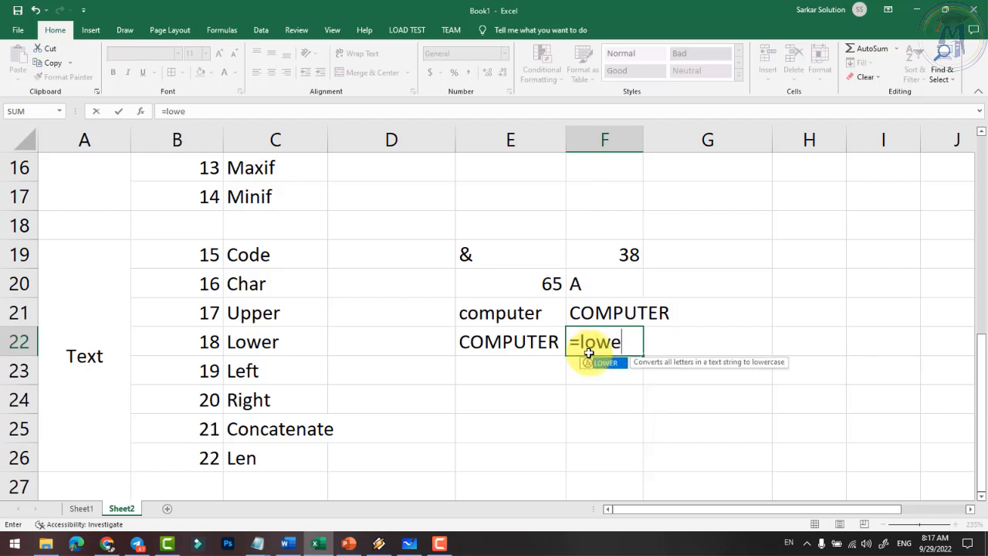
{"action": "type", "text": "r("}
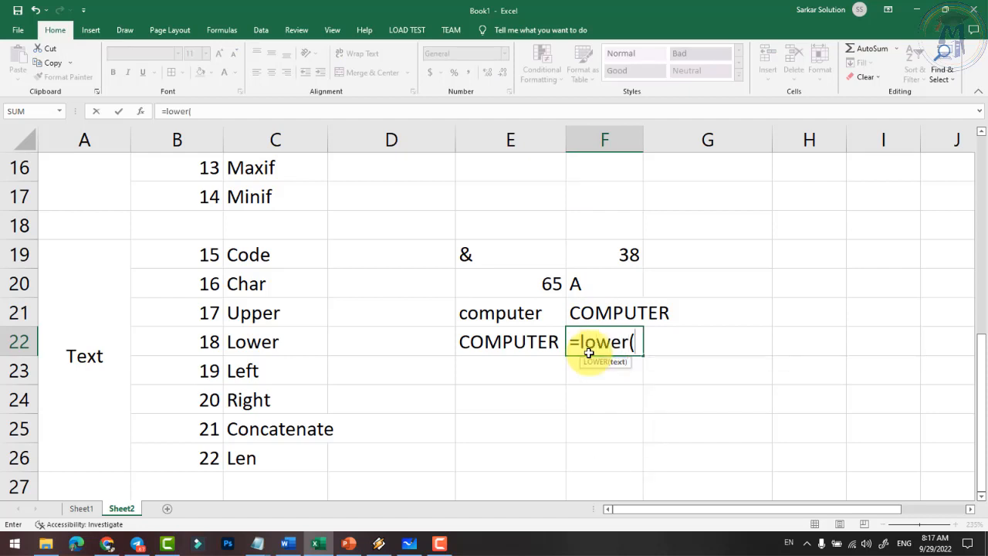
{"action": "type", "text": "e22)"}
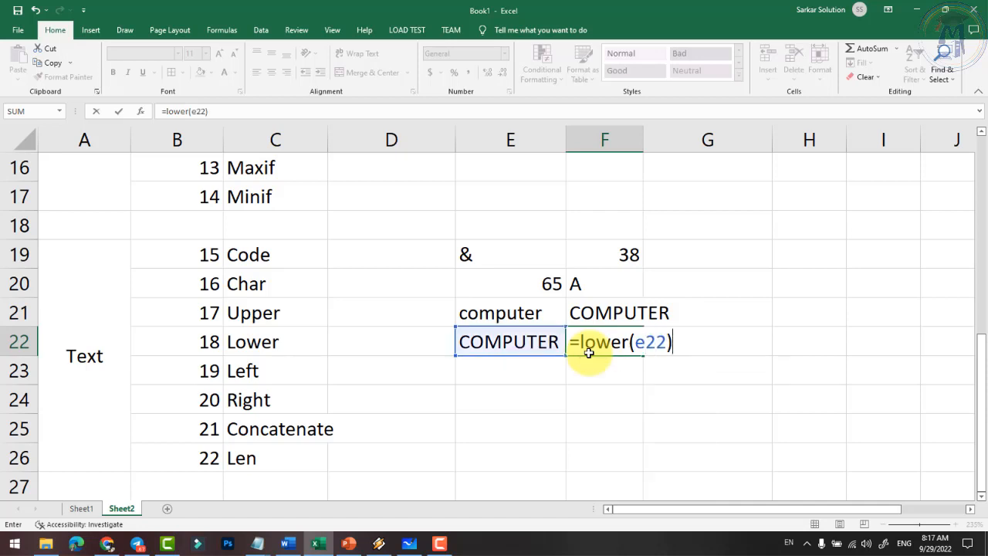
{"action": "key", "text": "Return"}
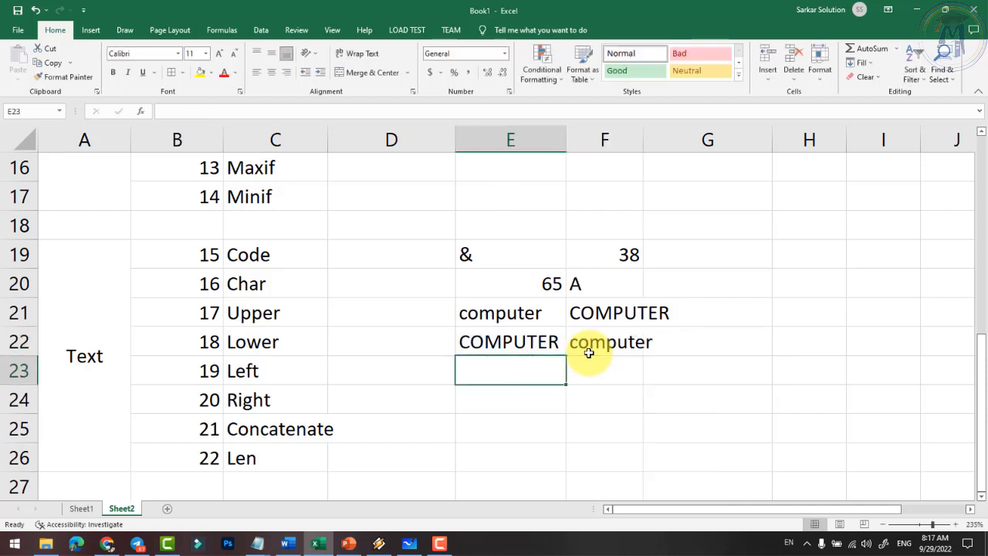
- Review the Upper and Lower rows, comparing source words with their formula results
{"action": "left_click", "coordinate": [511, 312]}
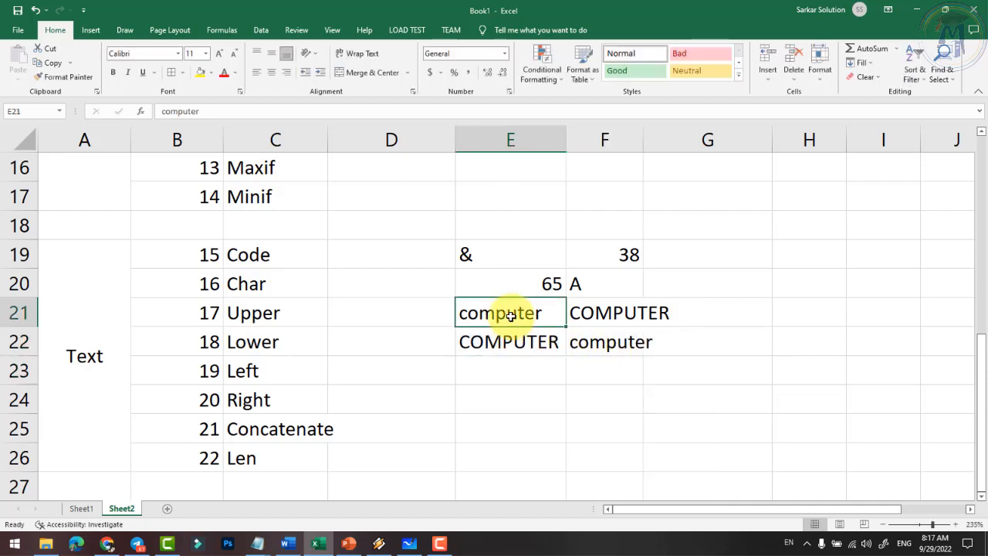
{"action": "left_click", "coordinate": [607, 313]}
{"action": "left_click", "coordinate": [286, 322]}
{"action": "left_click", "coordinate": [281, 350]}
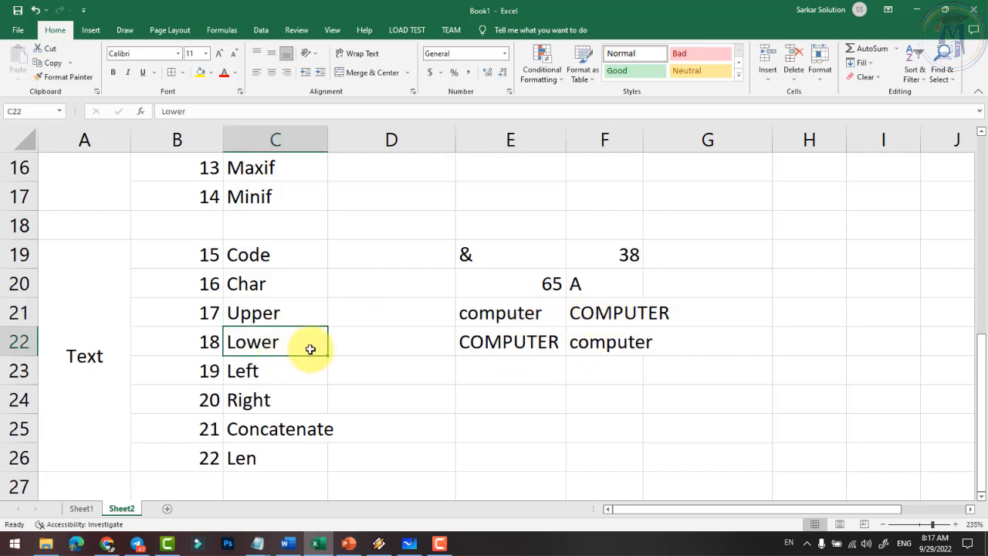
{"action": "left_click", "coordinate": [474, 342]}
{"action": "left_click", "coordinate": [587, 344]}
{"action": "left_click", "coordinate": [277, 341]}
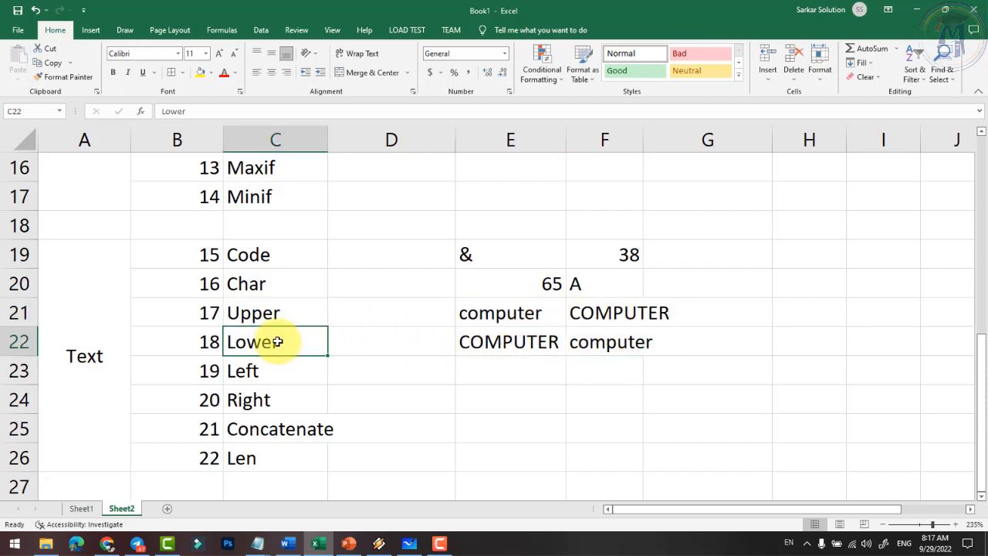
{"action": "left_click", "coordinate": [506, 372]}
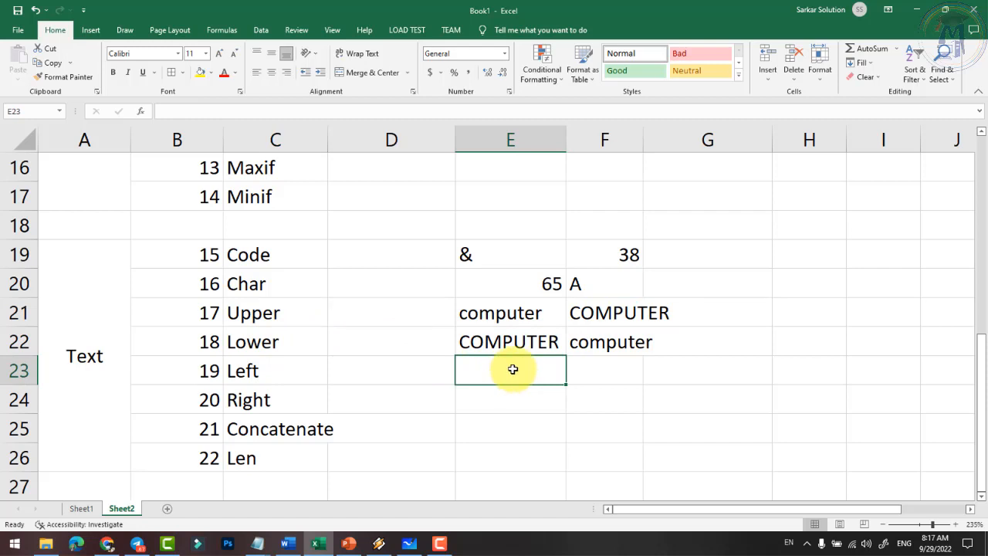
- Type Computer in D23 and enter =LEFT(D23, 3) in E23 to return Com
{"action": "type", "text": "L"}
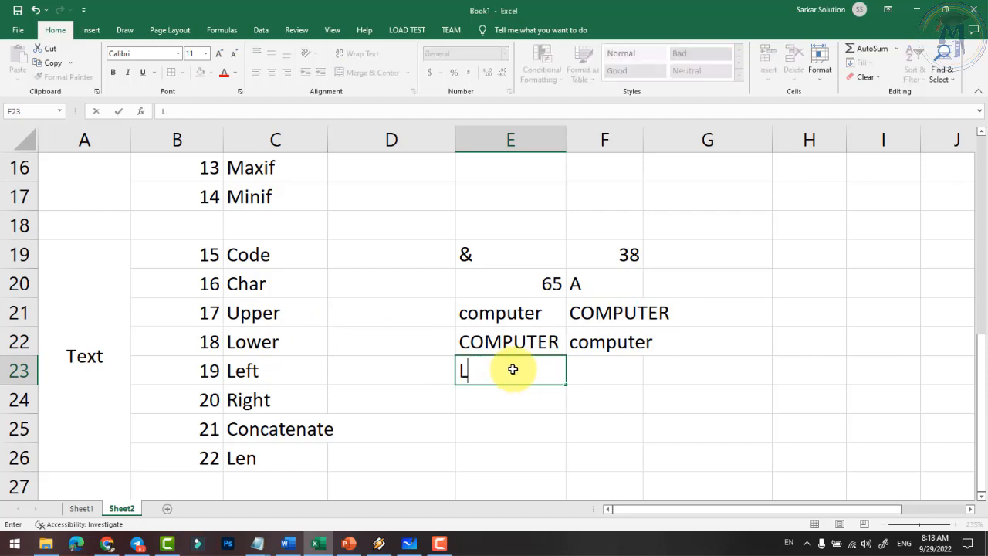
{"action": "key", "text": "Left"}
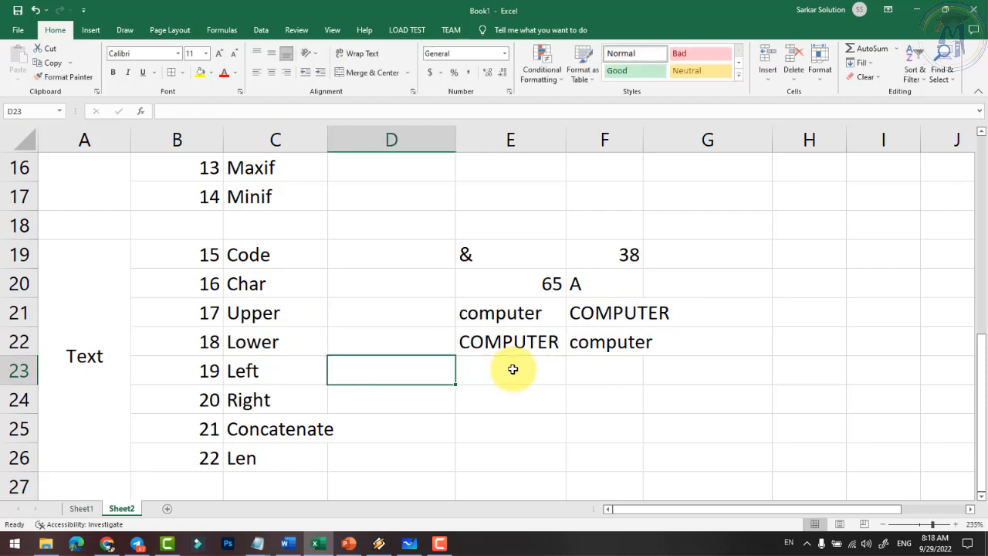
{"action": "type", "text": "Computer"}
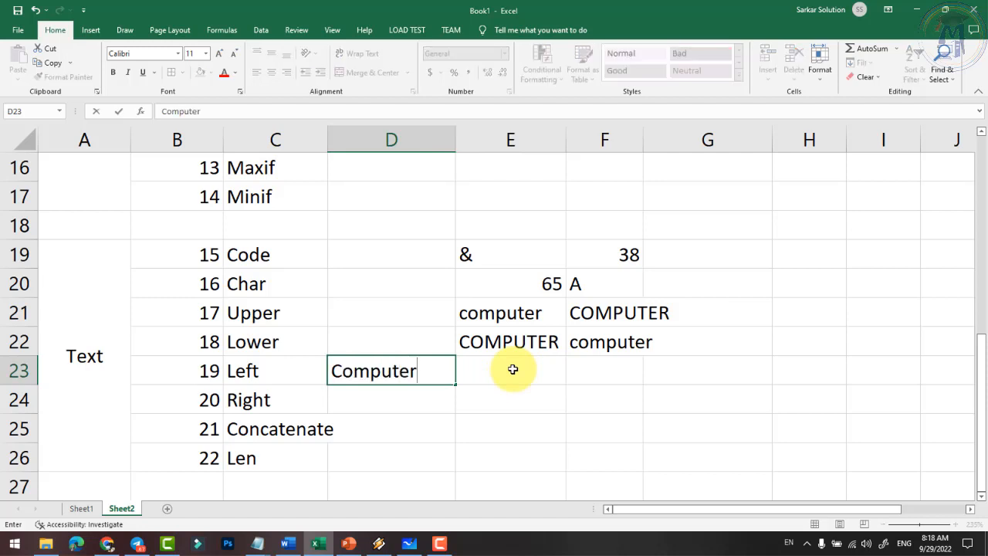
{"action": "left_click", "coordinate": [513, 369]}
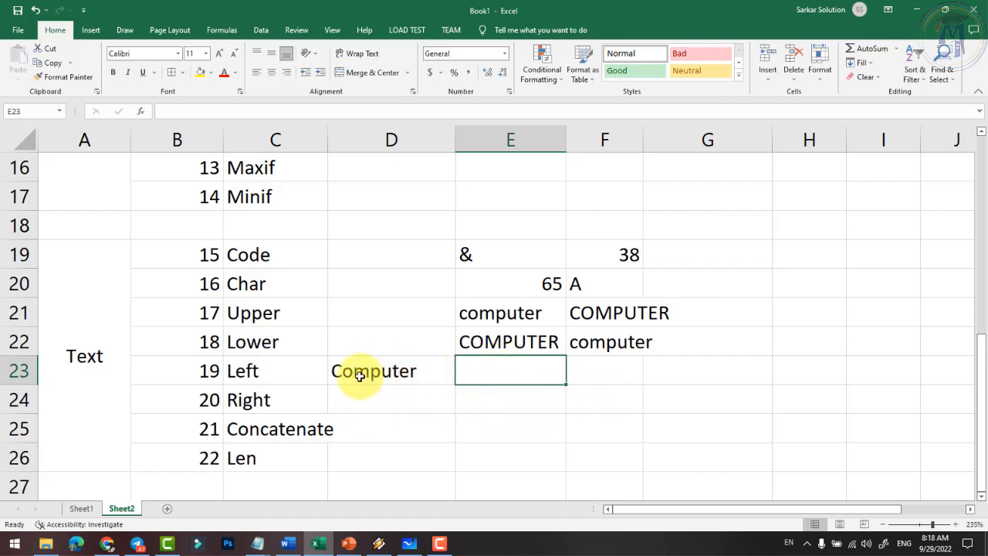
{"action": "type", "text": "="}
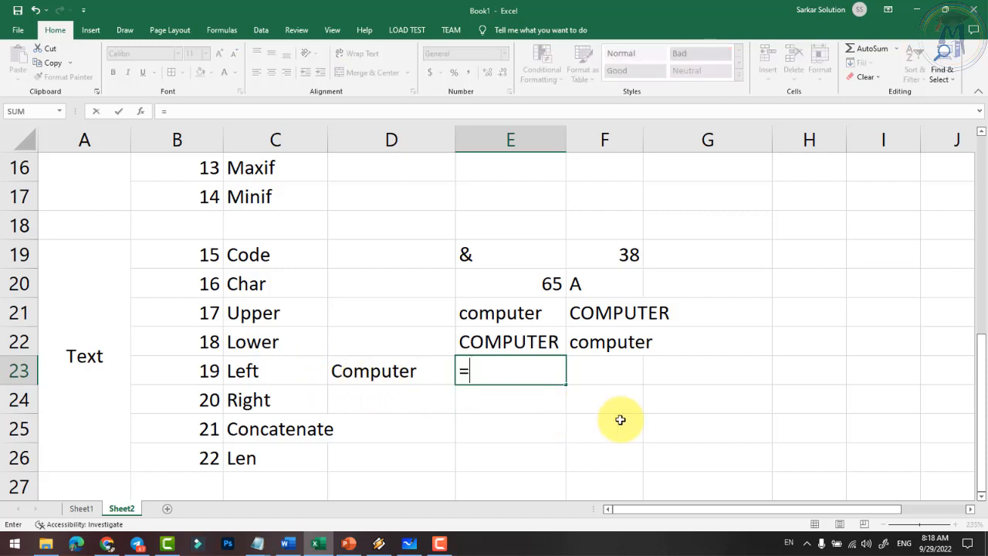
{"action": "type", "text": "lef"}
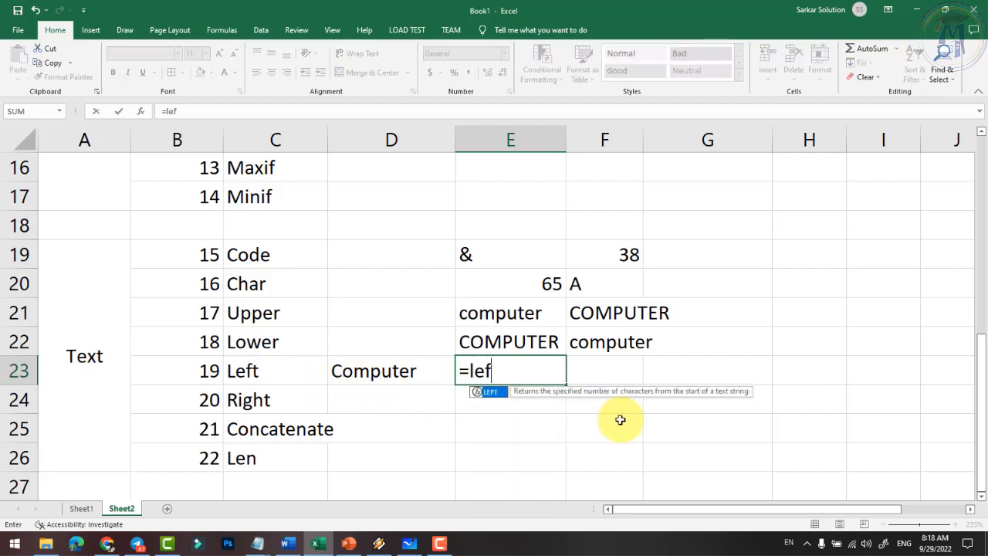
{"action": "type", "text": "t("}
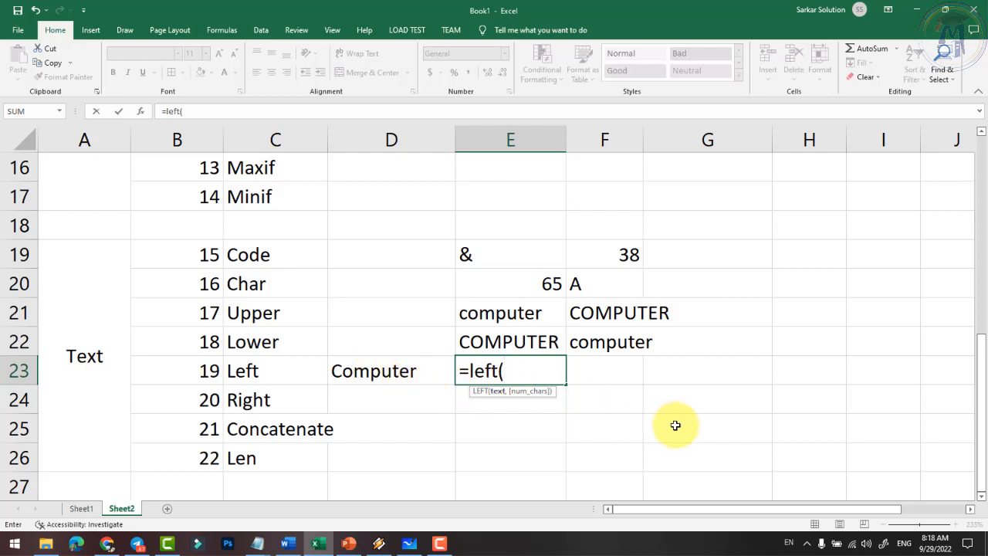
{"action": "type", "text": "d23,"}
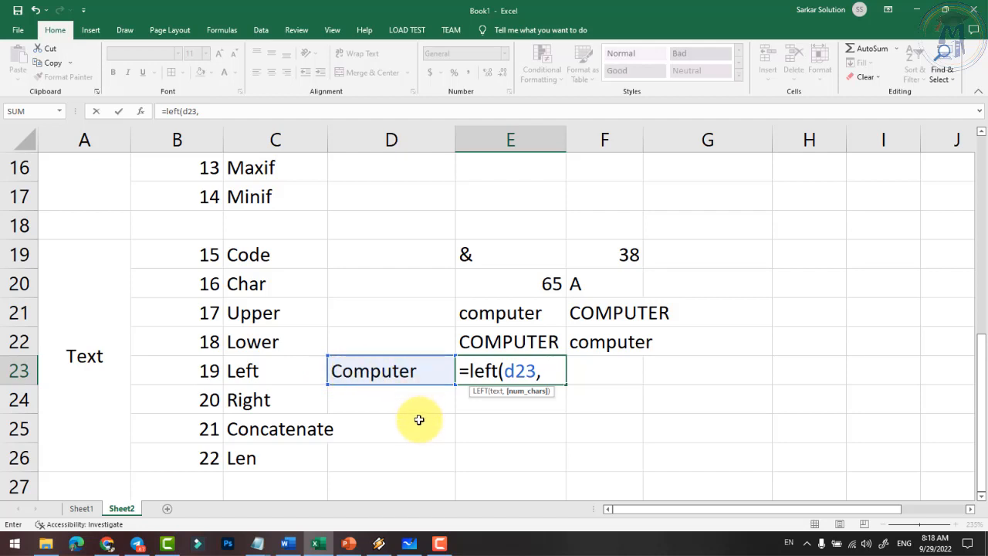
{"action": "type", "text": "3"}
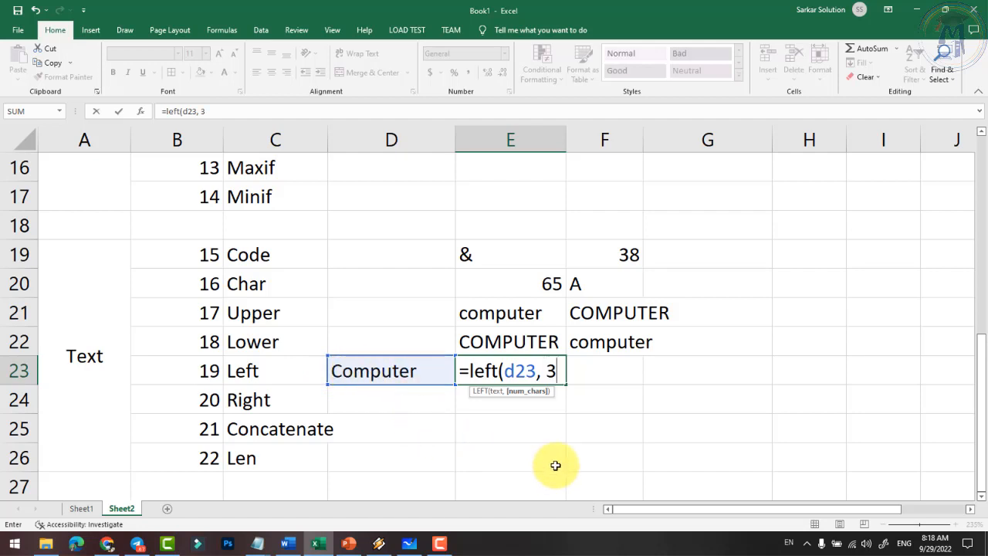
{"action": "type", "text": ")"}
{"action": "key", "text": "Return"}
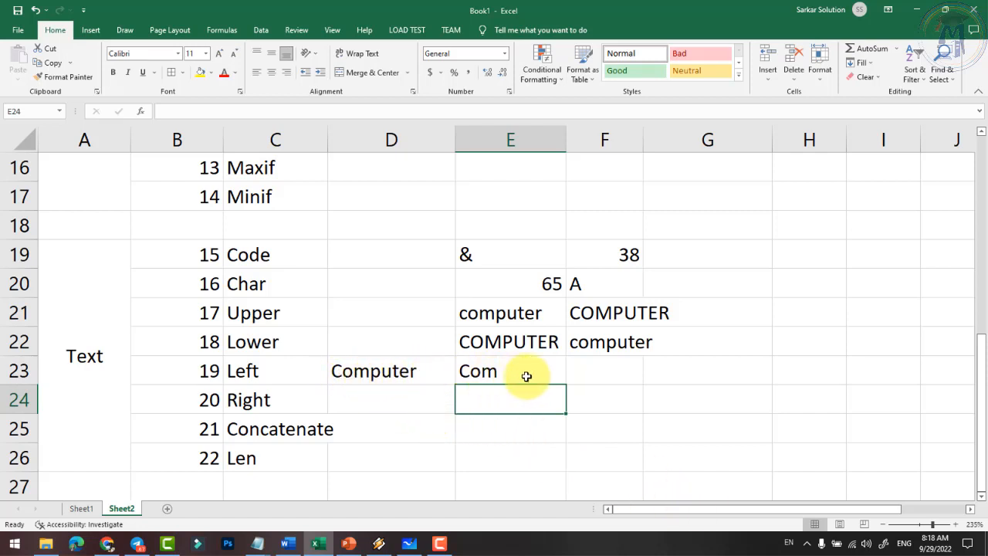
{"action": "left_click", "coordinate": [422, 392]}
- Type Computer in D24 and enter =RIGHT(D24, 5) in E24, returning puter
{"action": "type", "text": "Comput"}
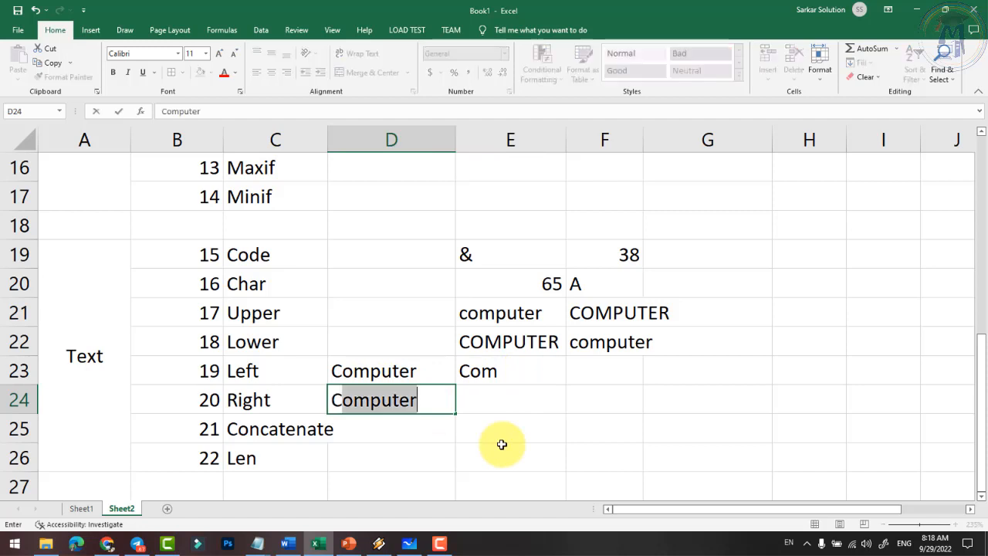
{"action": "type", "text": "er"}
{"action": "key", "text": "Tab"}
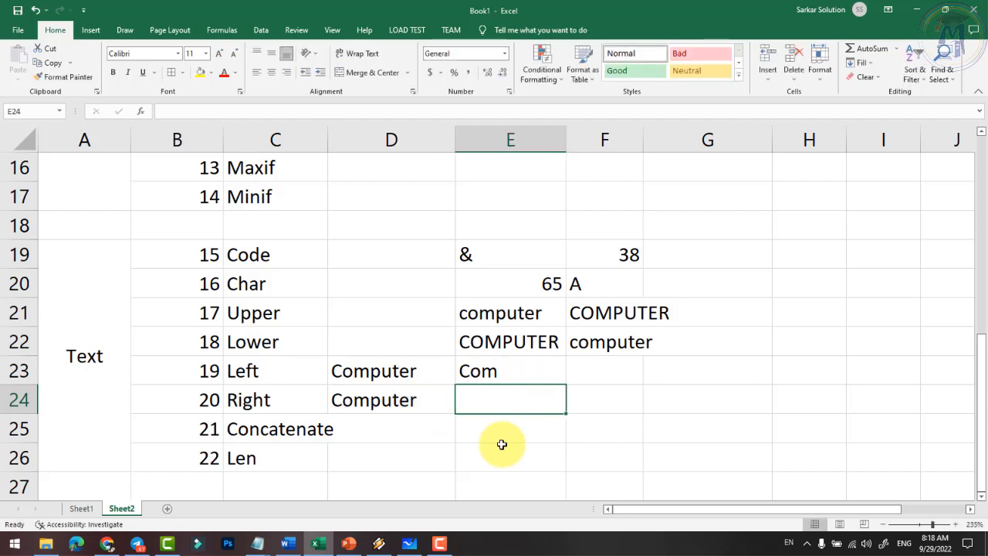
{"action": "type", "text": "=ri"}
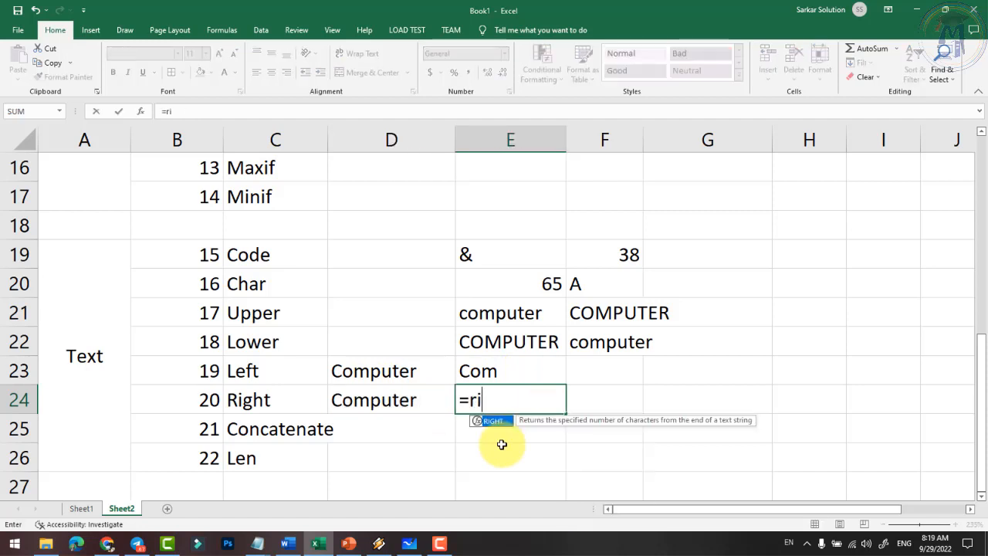
{"action": "type", "text": "ght("}
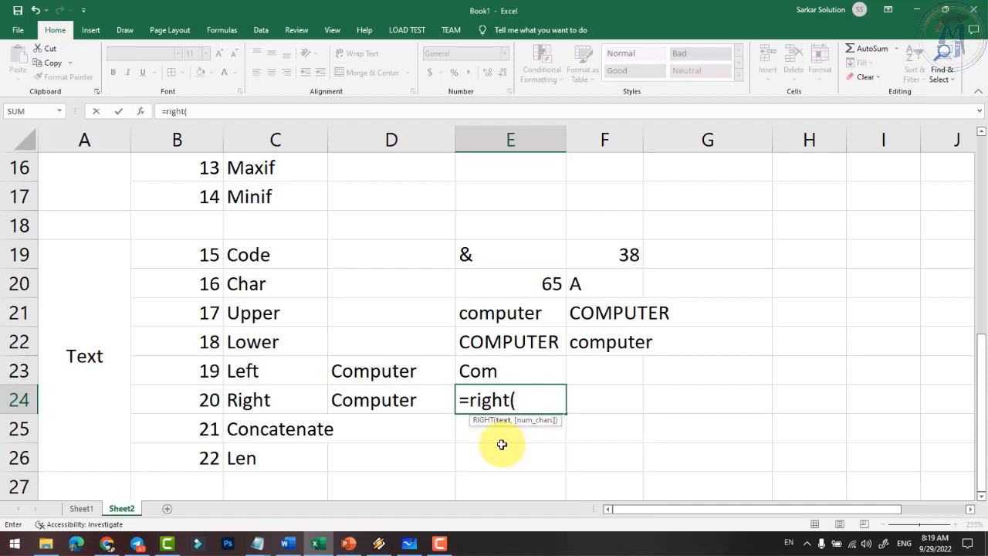
{"action": "type", "text": "d24"}
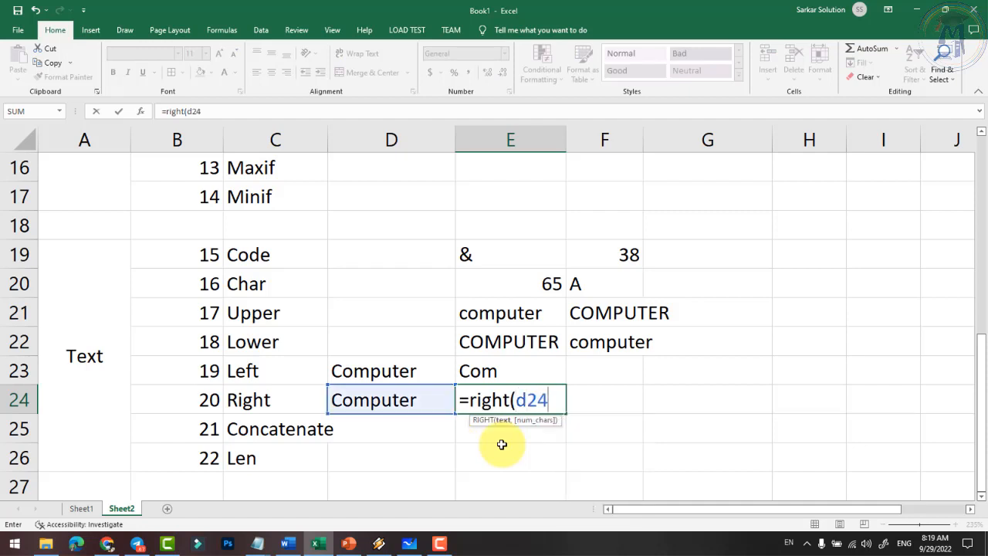
{"action": "type", "text": ", 5)"}
{"action": "key", "text": "Return"}
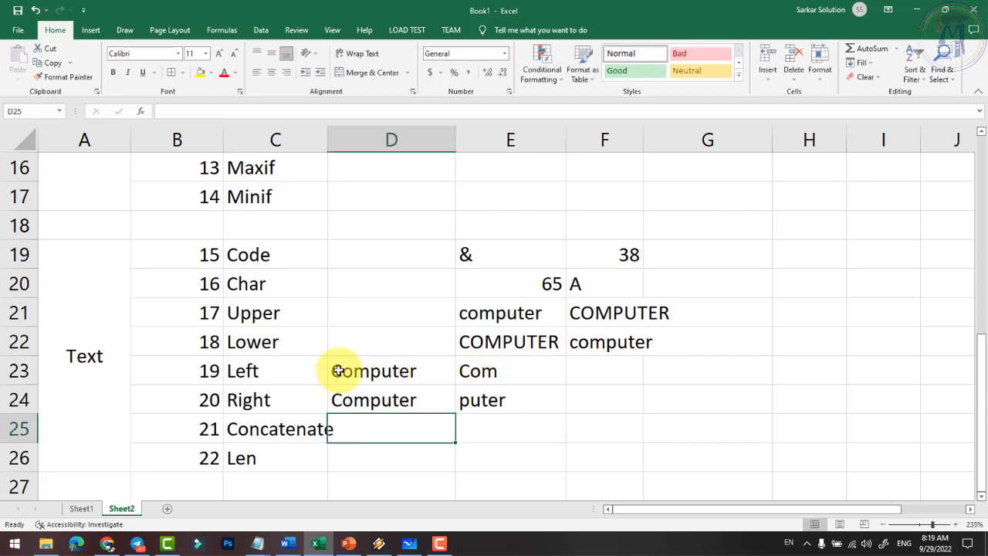
- Compare the LEFT and RIGHT results in E23 and E24, ending on E25
{"action": "left_click", "coordinate": [476, 374]}
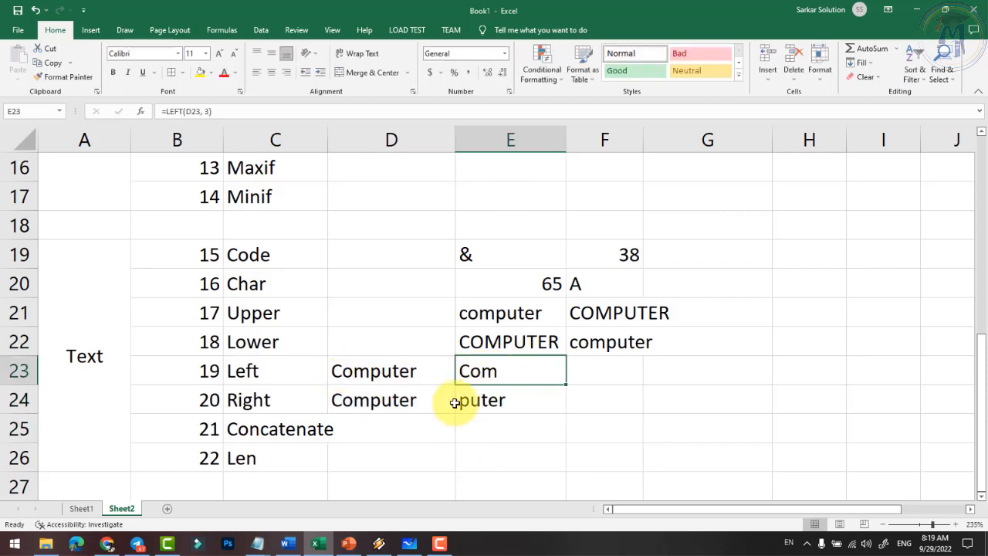
{"action": "left_click", "coordinate": [501, 407]}
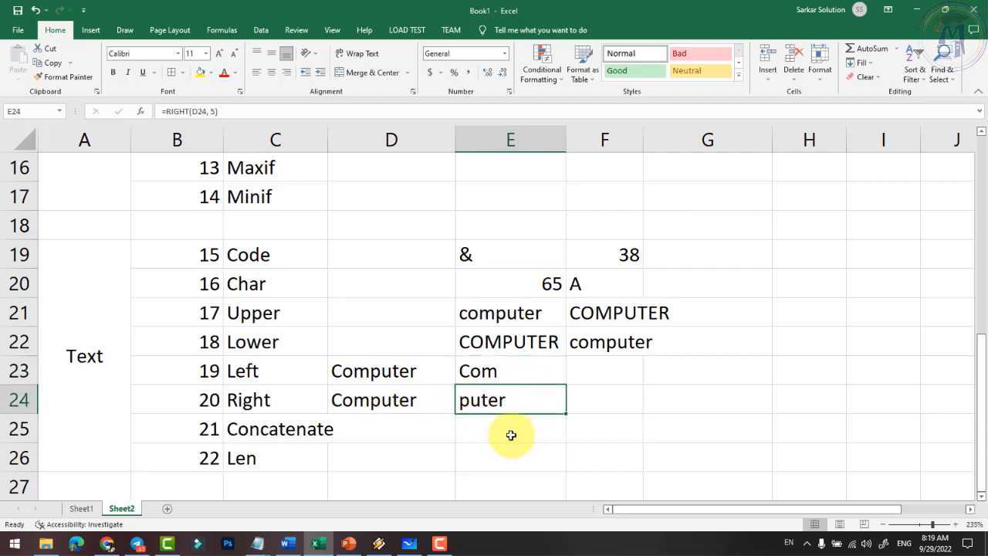
{"action": "left_click", "coordinate": [511, 429]}
{"action": "left_click", "coordinate": [480, 371]}
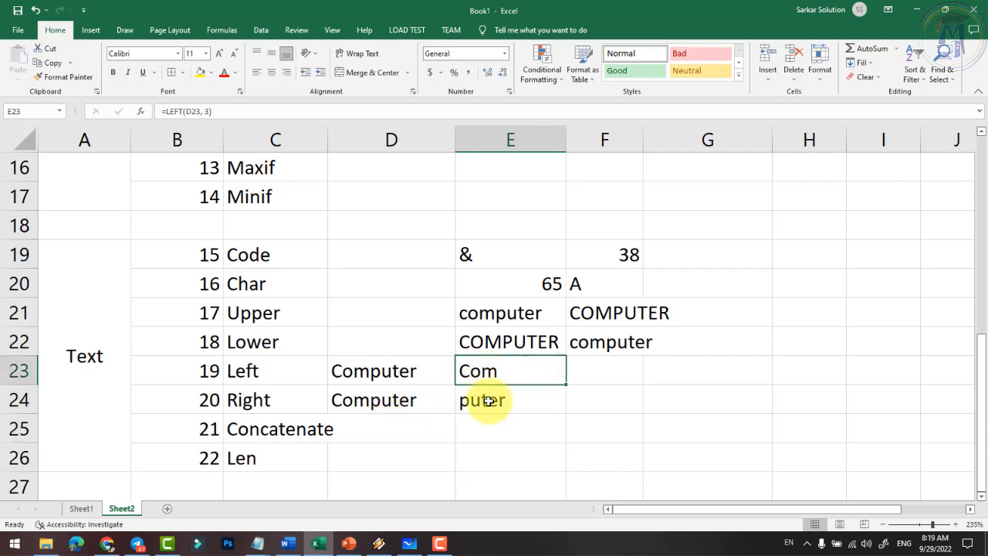
{"action": "left_click", "coordinate": [489, 396]}
{"action": "left_click", "coordinate": [493, 430]}
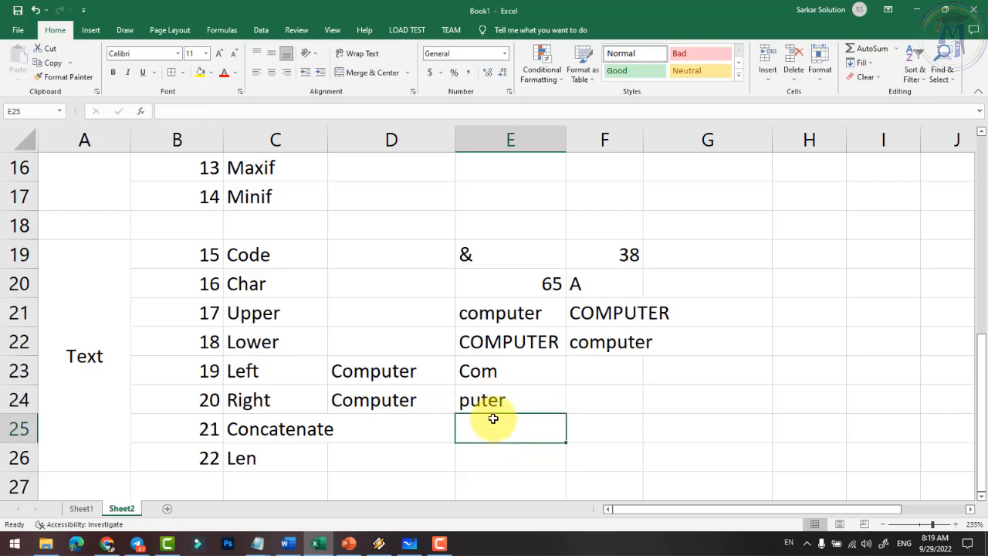
- Enter =CONCATENATE(E23,E24) in E25, joining Com and puter into Computer
{"action": "type", "text": "=concate"}
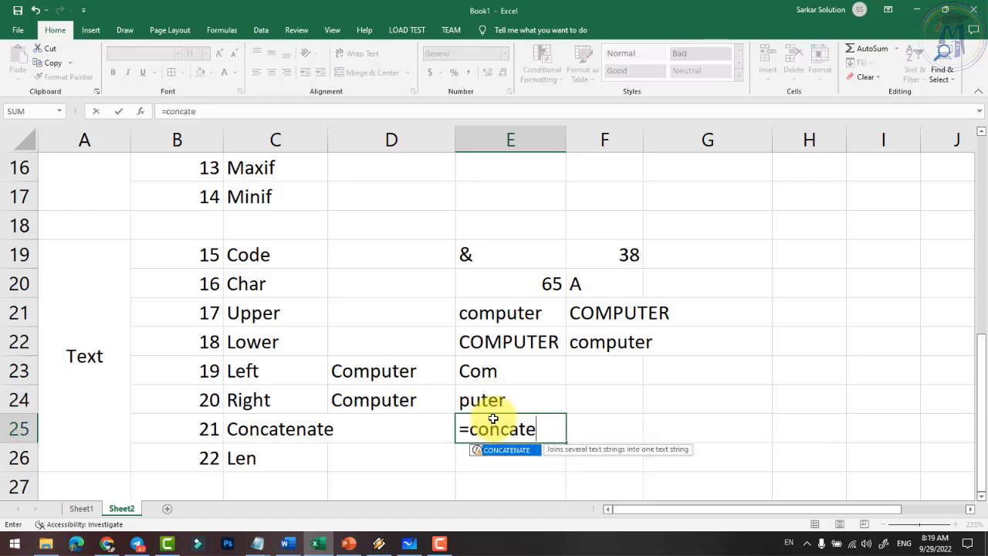
{"action": "type", "text": "nate("}
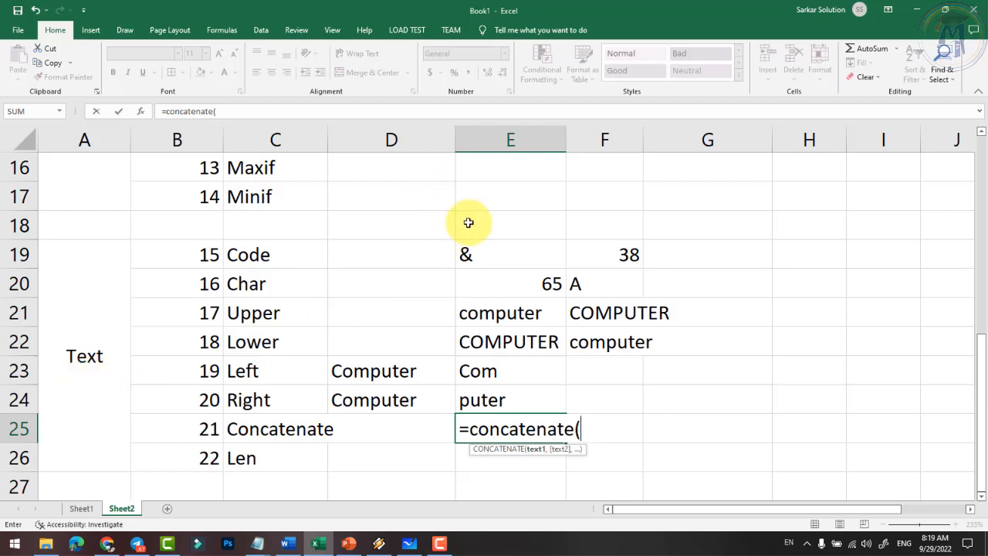
{"action": "type", "text": "e"}
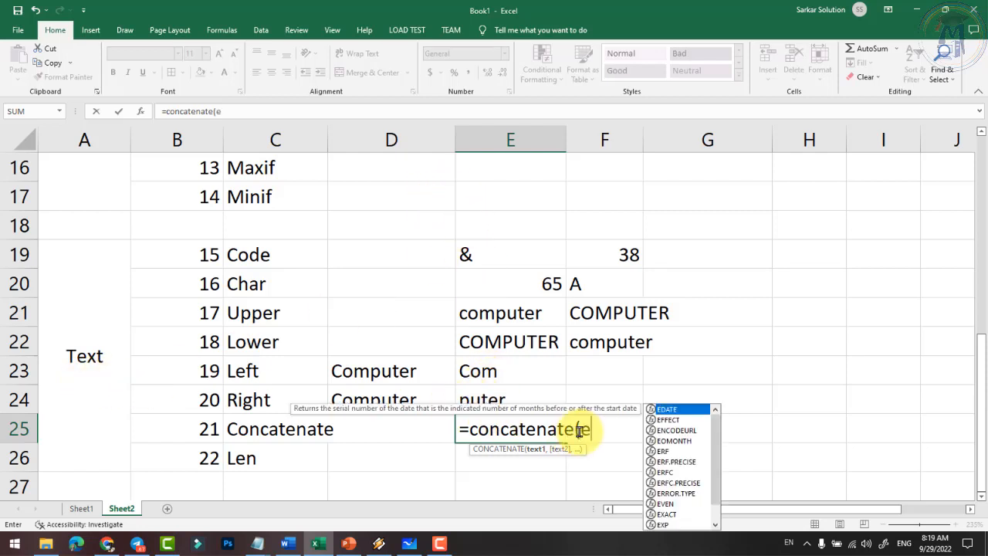
{"action": "type", "text": "23,"}
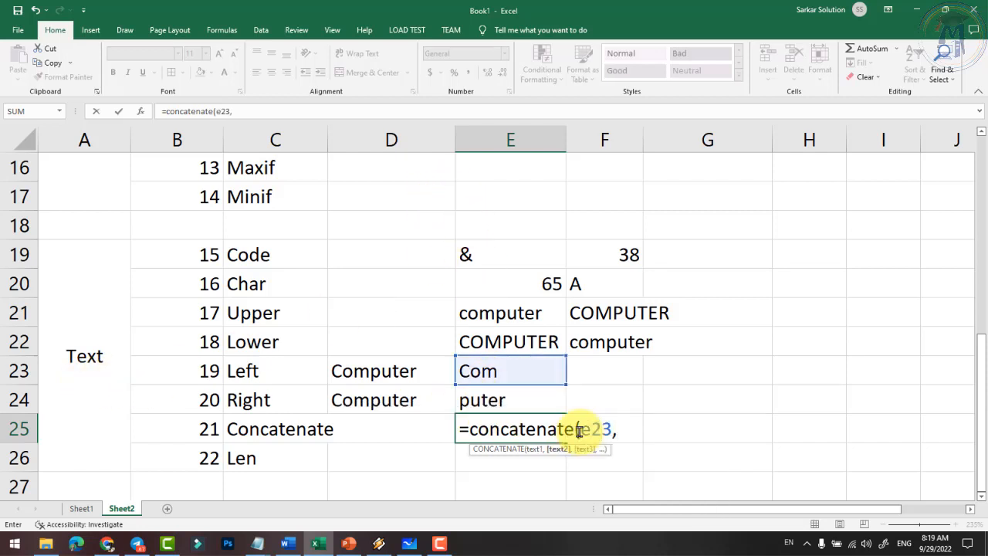
{"action": "type", "text": "e24"}
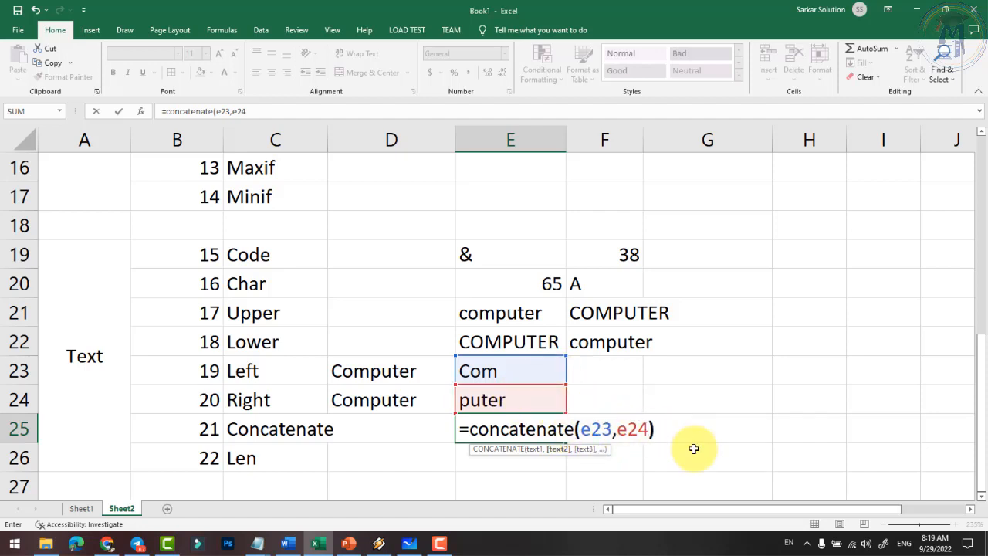
{"action": "key", "text": "Return"}
{"action": "left_click", "coordinate": [519, 431]}
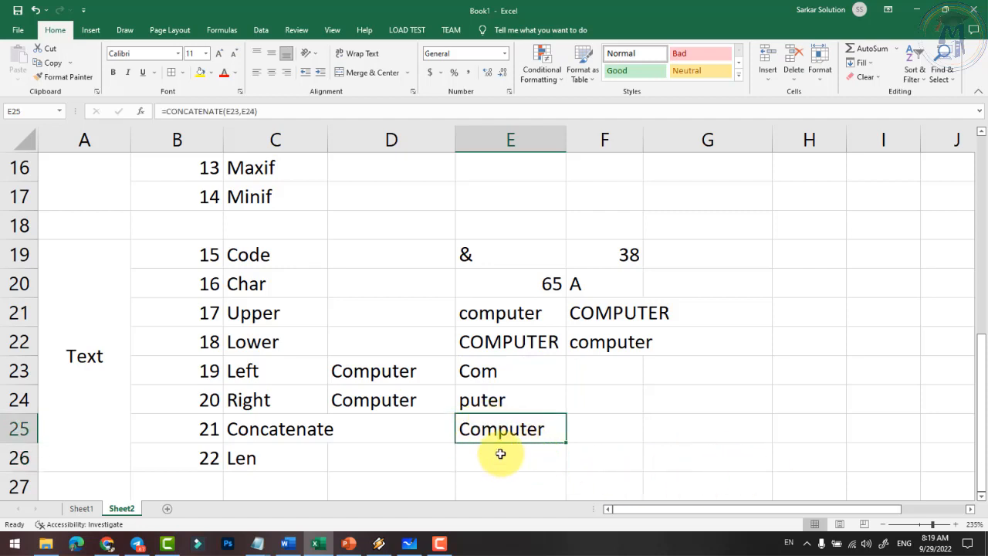
- Enter =LEN(E25) in E26, which returns 8 for Computer
{"action": "left_click", "coordinate": [505, 460]}
{"action": "type", "text": "="}
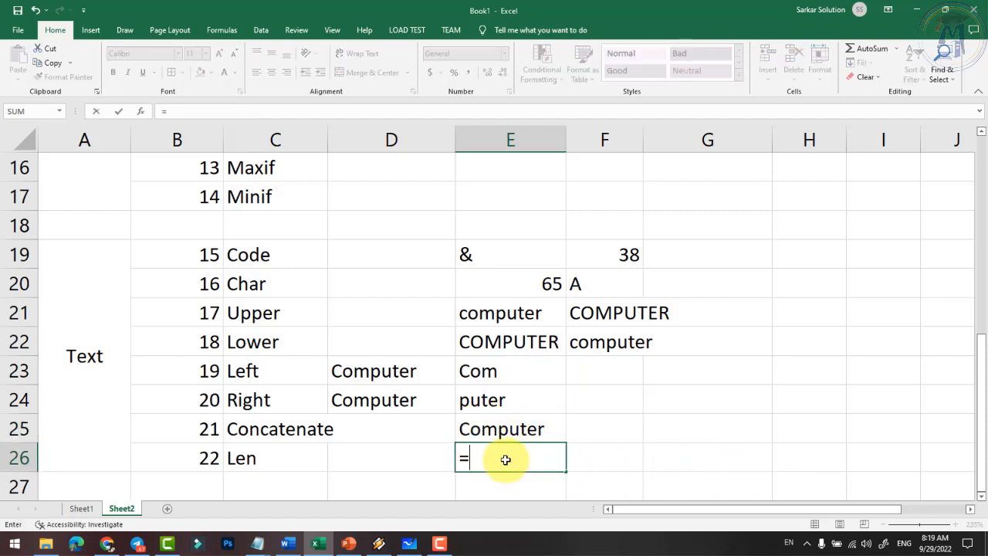
{"action": "type", "text": "len("}
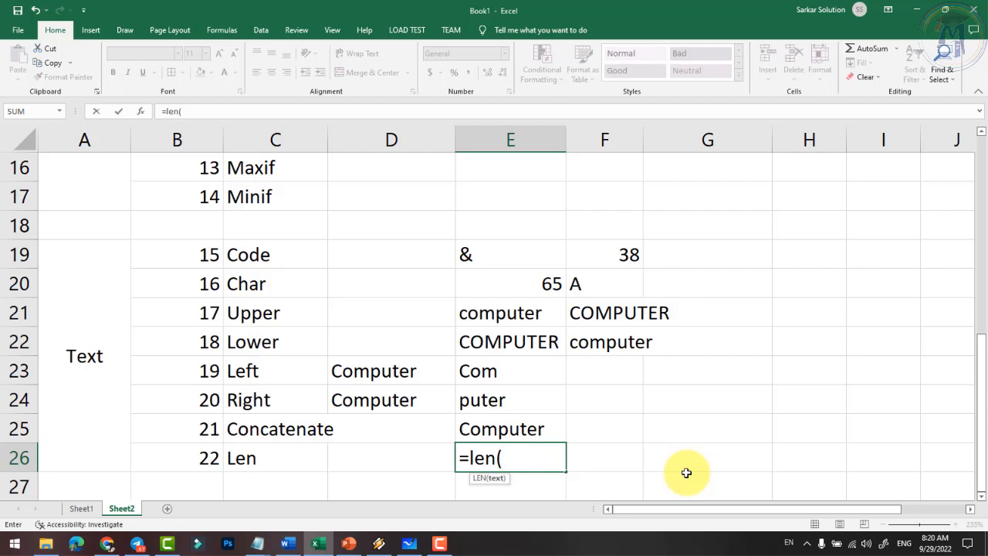
{"action": "type", "text": "e25"}
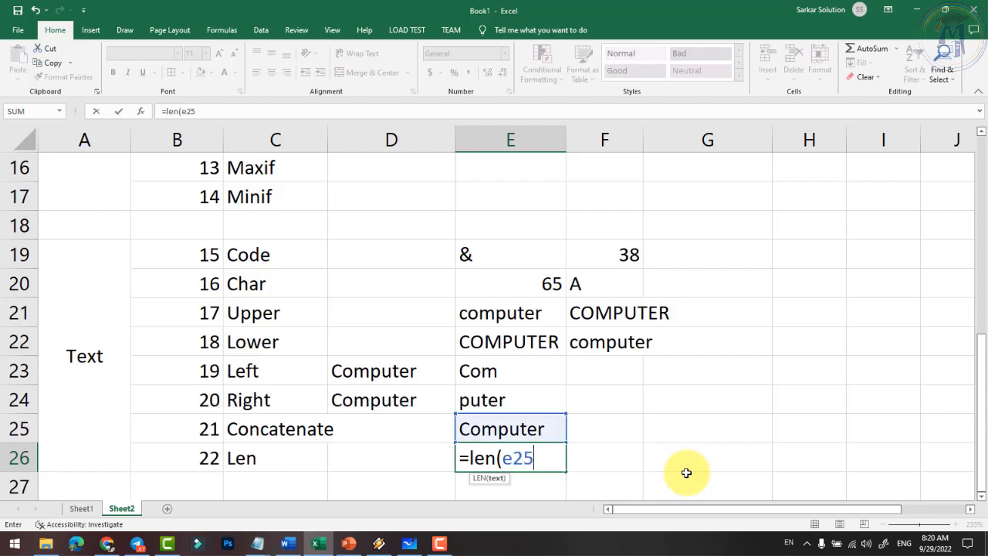
{"action": "key", "text": "Return"}
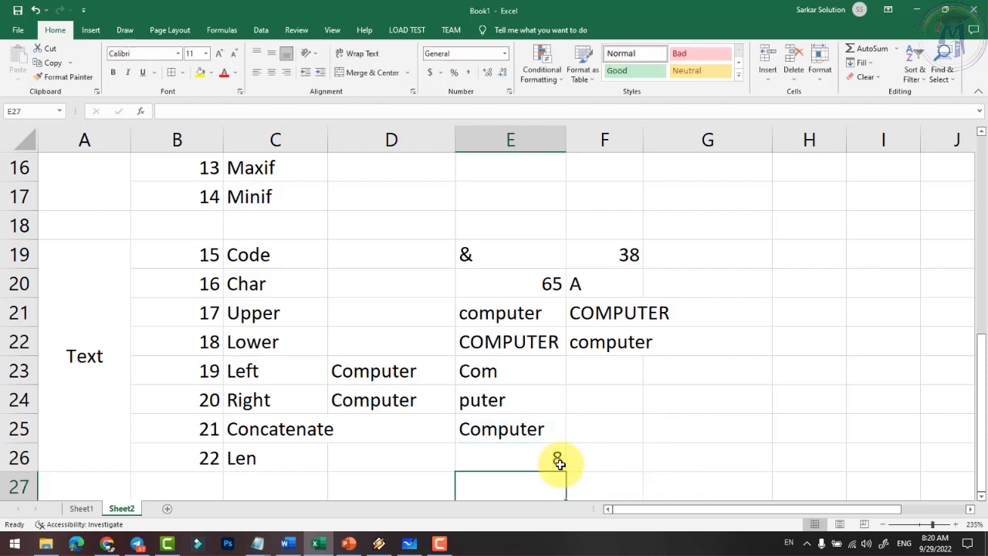
{"action": "left_click", "coordinate": [537, 458]}
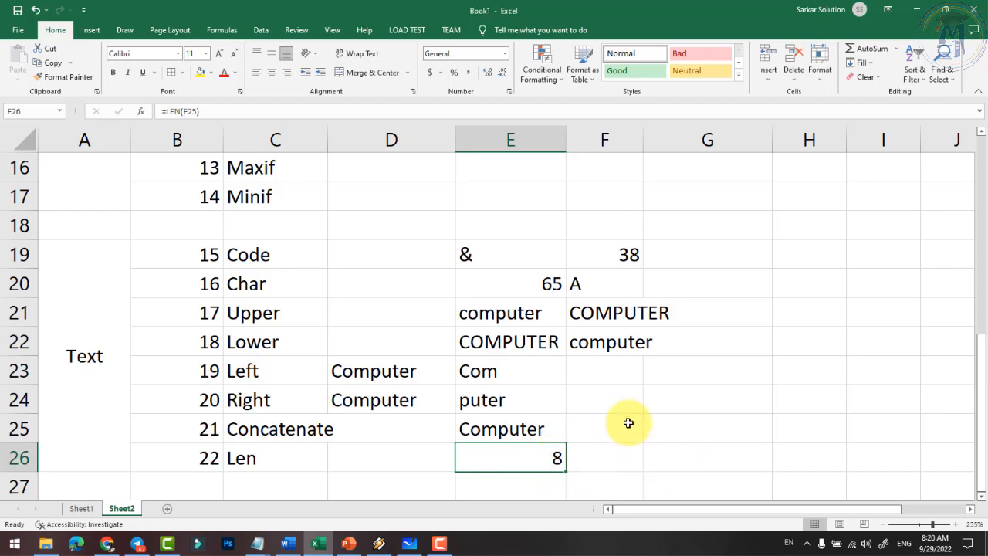
{"action": "left_click", "coordinate": [705, 434]}
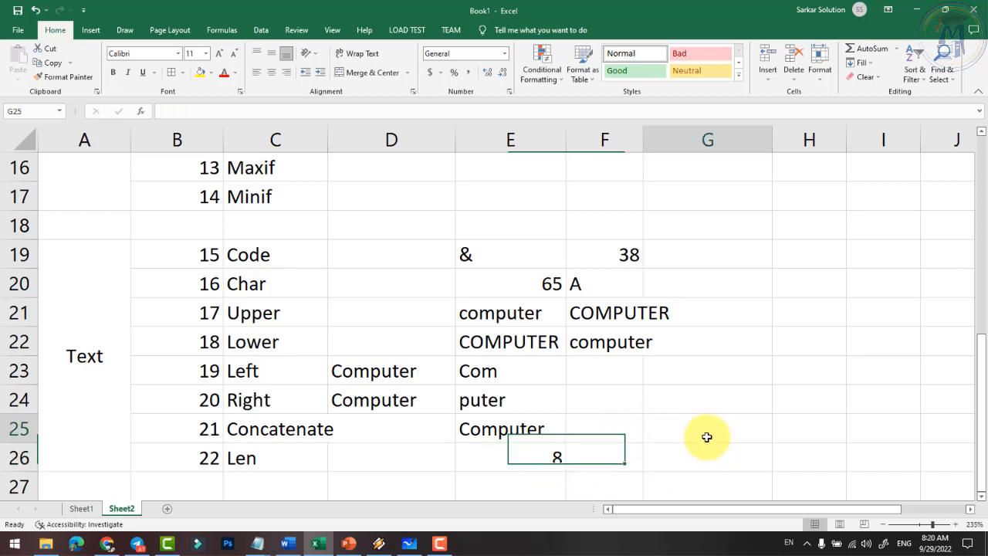
- Enter a sample first, middle and last name into G25, H25 and I25
{"action": "left_click", "coordinate": [529, 433]}
{"action": "left_click", "coordinate": [670, 426]}
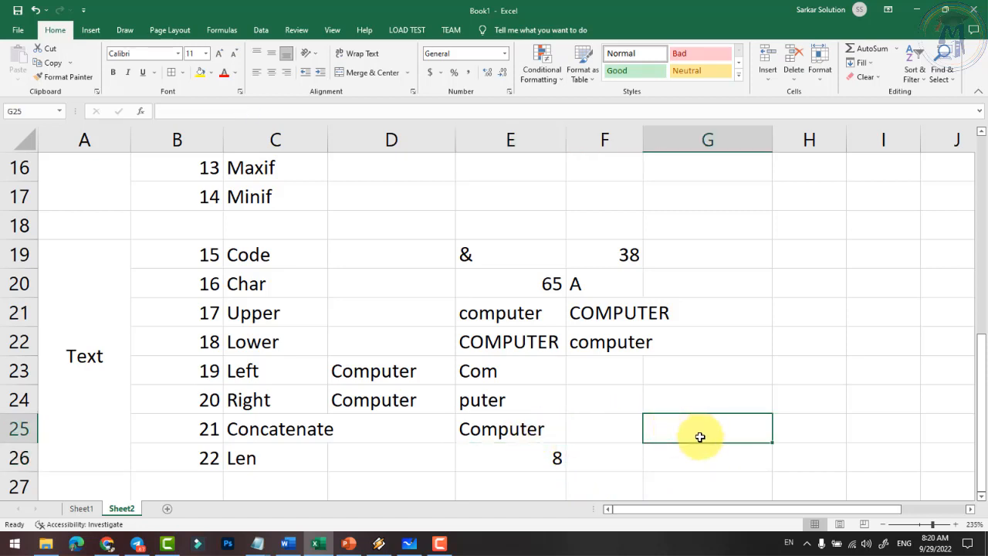
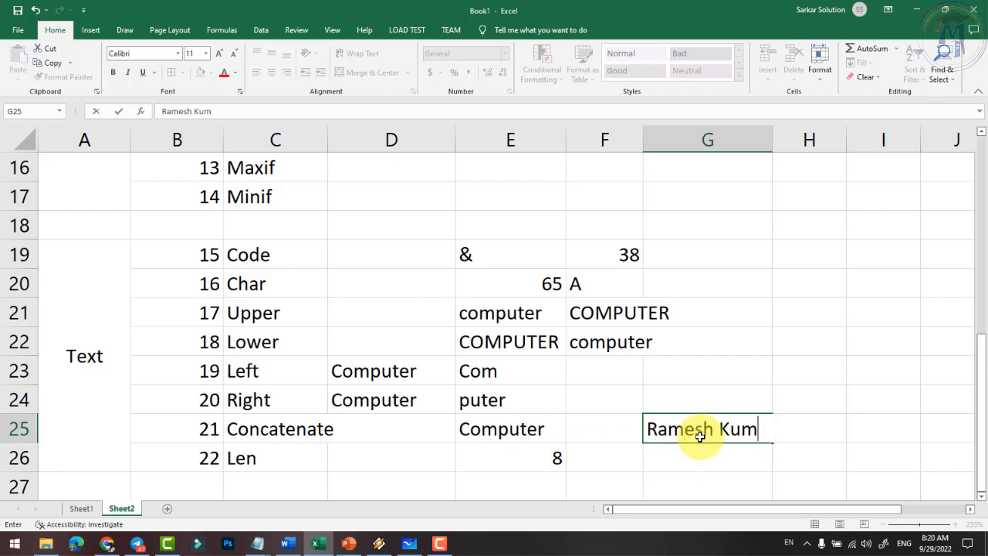
{"action": "key", "text": "Tab"}
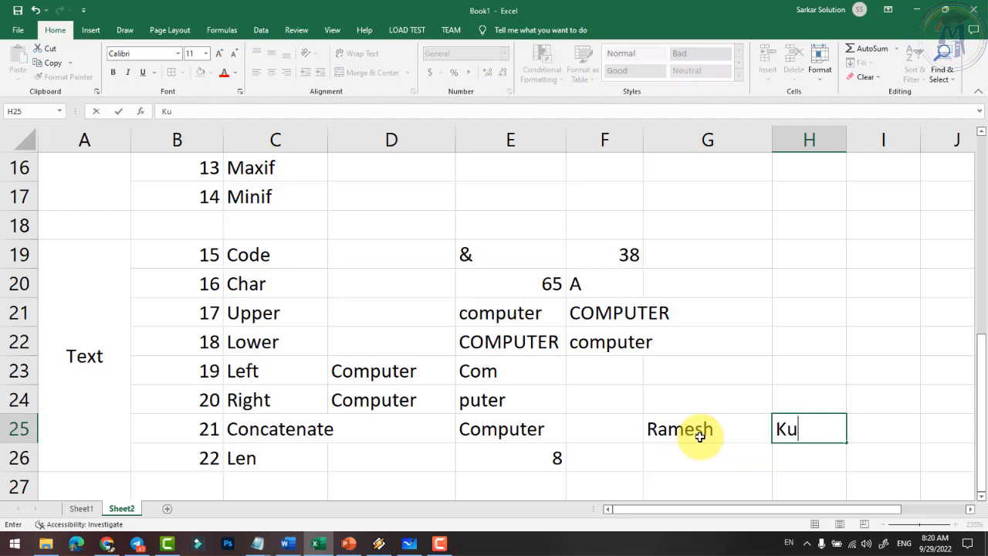
{"action": "key", "text": "Tab"}
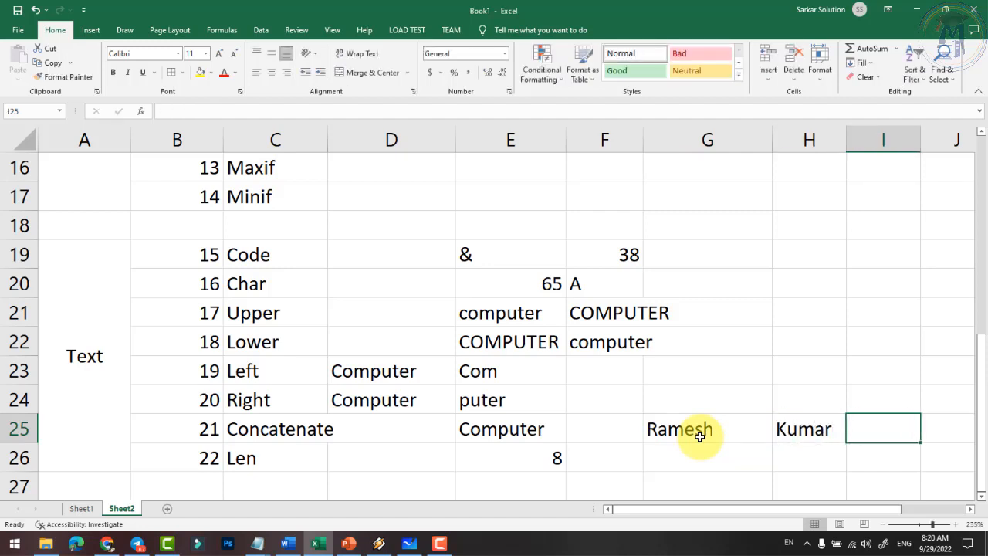
{"action": "key", "text": "Tab"}
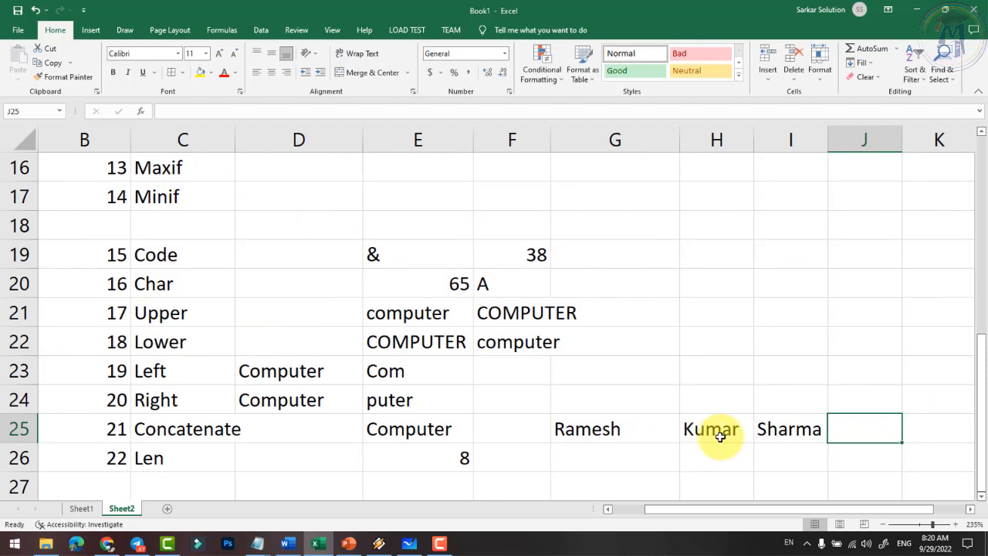
{"action": "left_click", "coordinate": [628, 427]}
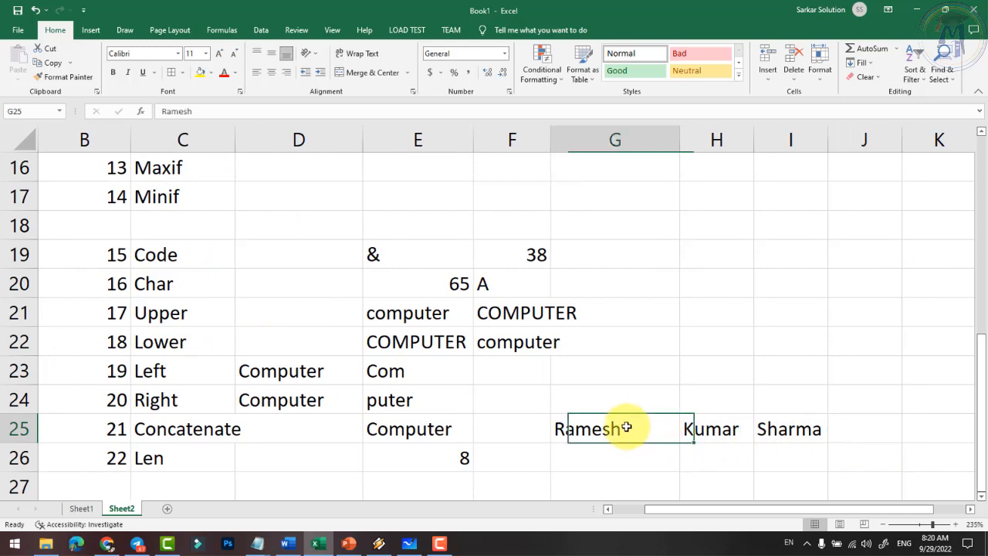
{"action": "left_click", "coordinate": [709, 434]}
{"action": "left_click", "coordinate": [776, 429]}
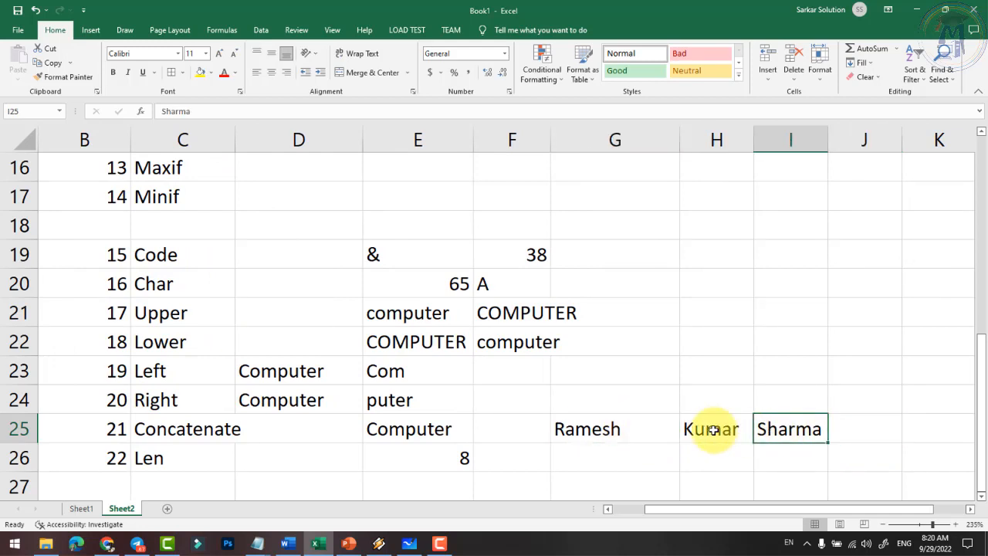
{"action": "left_click", "coordinate": [177, 433]}
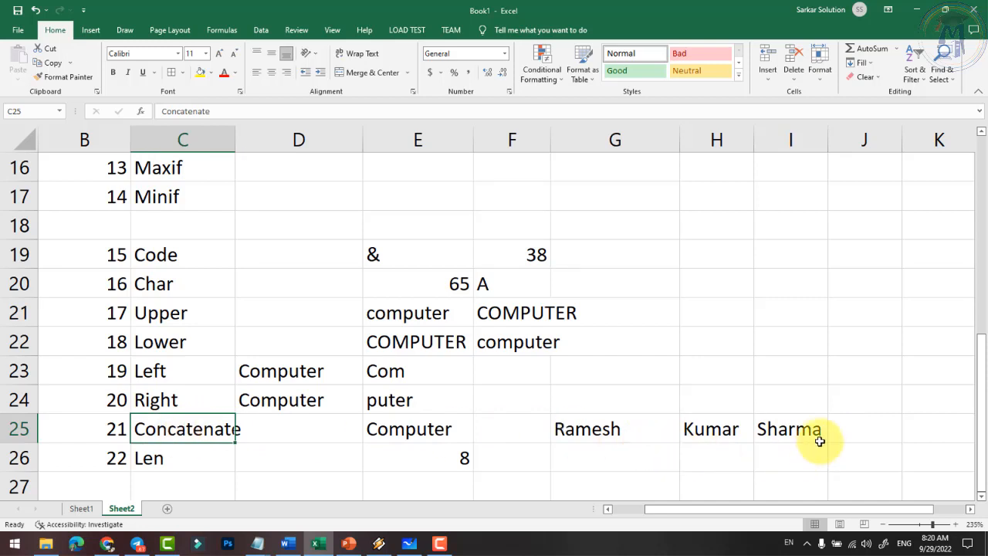
- Put =CONCATENATE(G25,H25,I25) in J25 and widen column J to show the joined name
{"action": "left_click", "coordinate": [874, 431]}
{"action": "type", "text": "=co"}
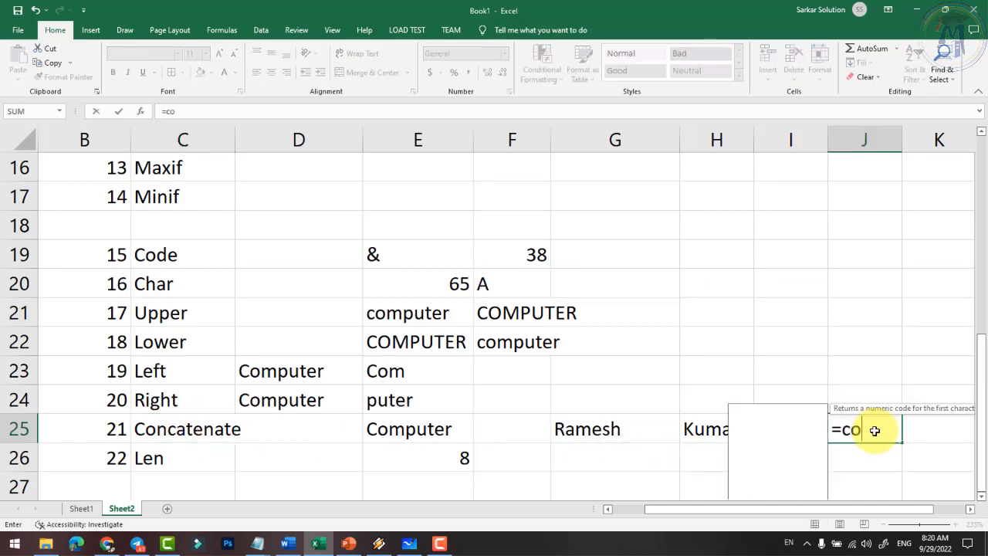
{"action": "type", "text": "ncatea"}
{"action": "key", "text": "BackSpace"}
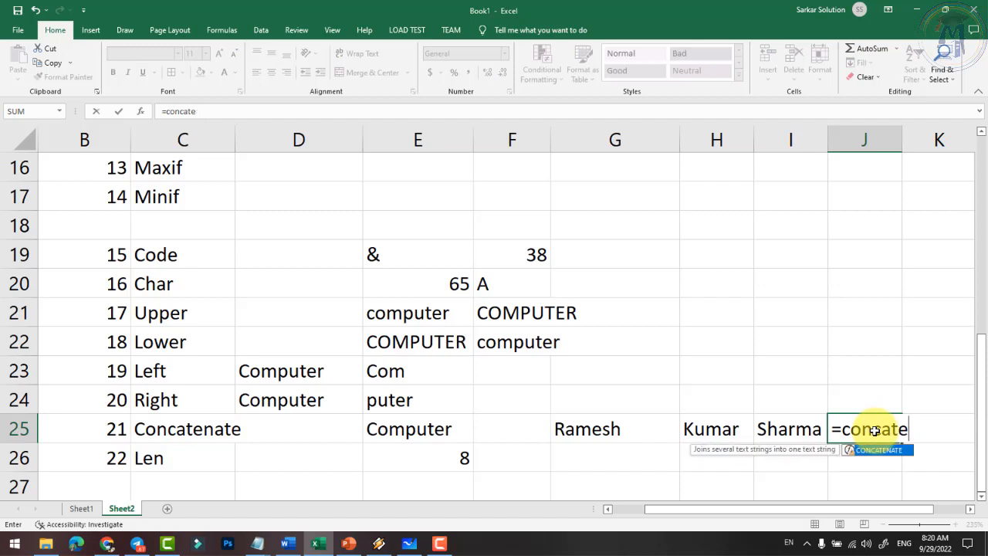
{"action": "type", "text": "nate("}
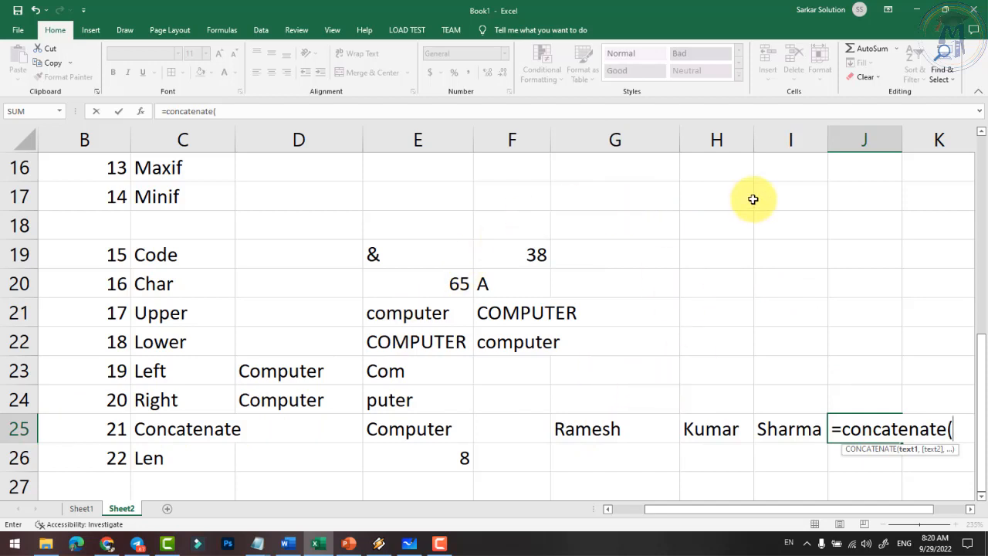
{"action": "type", "text": "g2"}
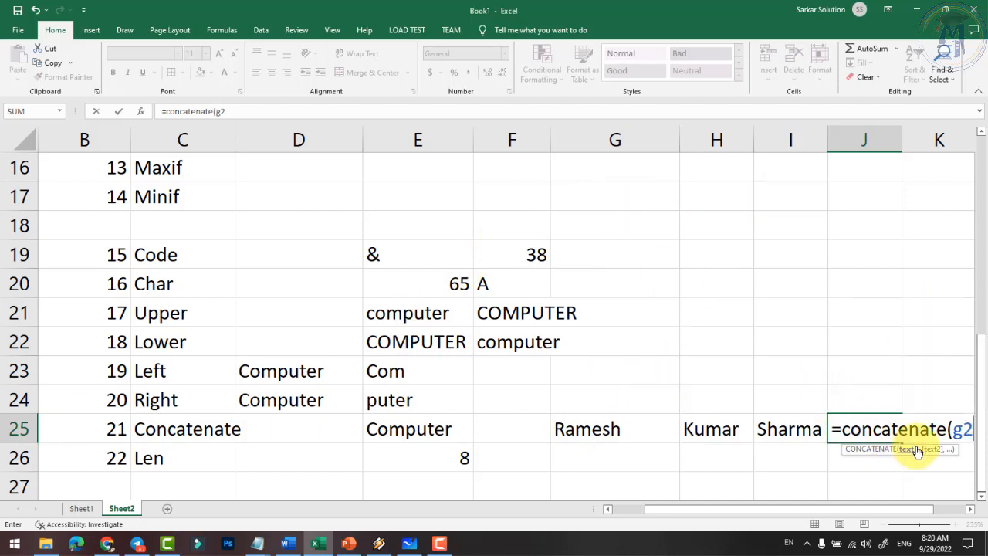
{"action": "type", "text": "5,h"}
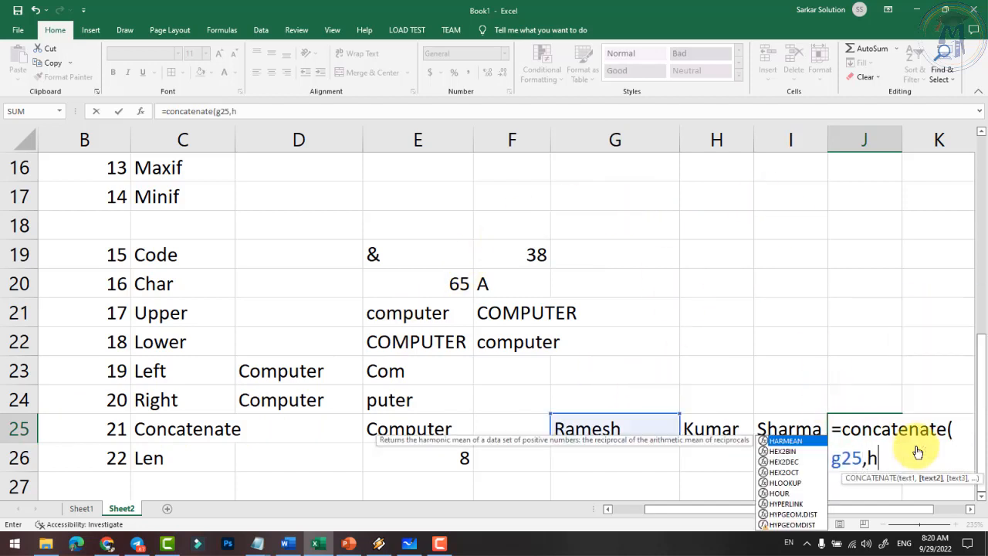
{"action": "type", "text": "25,i25"}
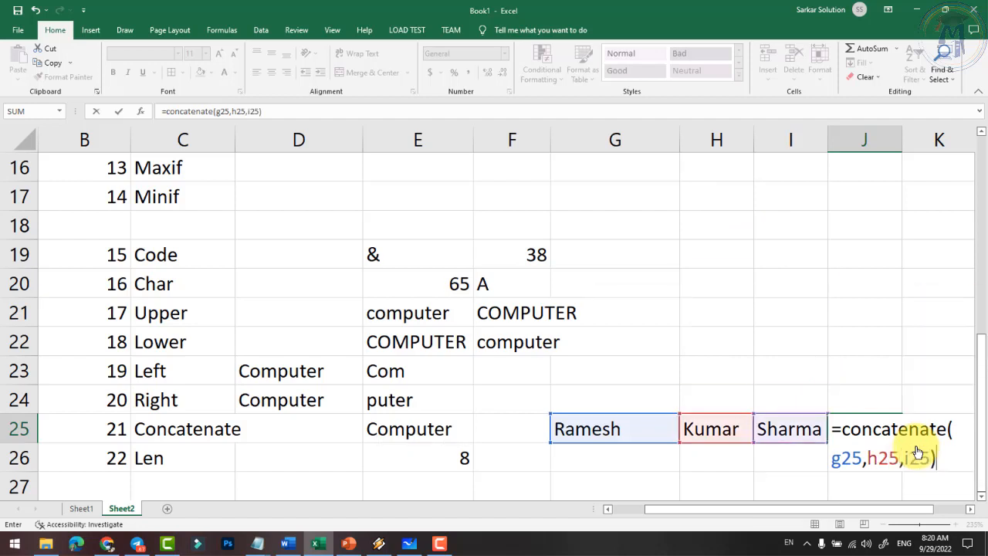
{"action": "key", "text": "Return"}
{"action": "left_click", "coordinate": [970, 510]}
{"action": "left_click", "coordinate": [970, 509]}
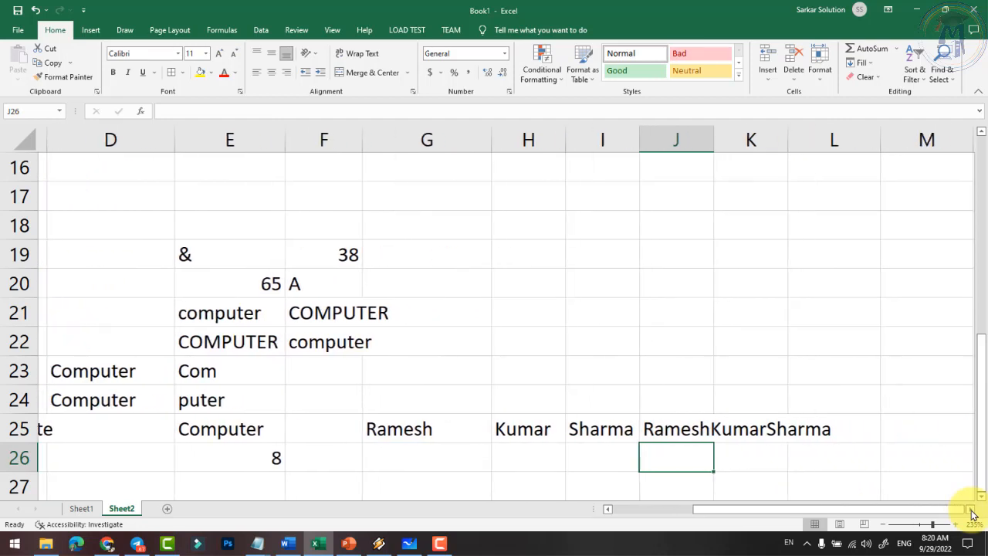
{"action": "left_click", "coordinate": [970, 510]}
{"action": "left_click_drag", "start_coordinate": [577, 139], "coordinate": [701, 154]}
{"action": "left_click", "coordinate": [536, 432]}
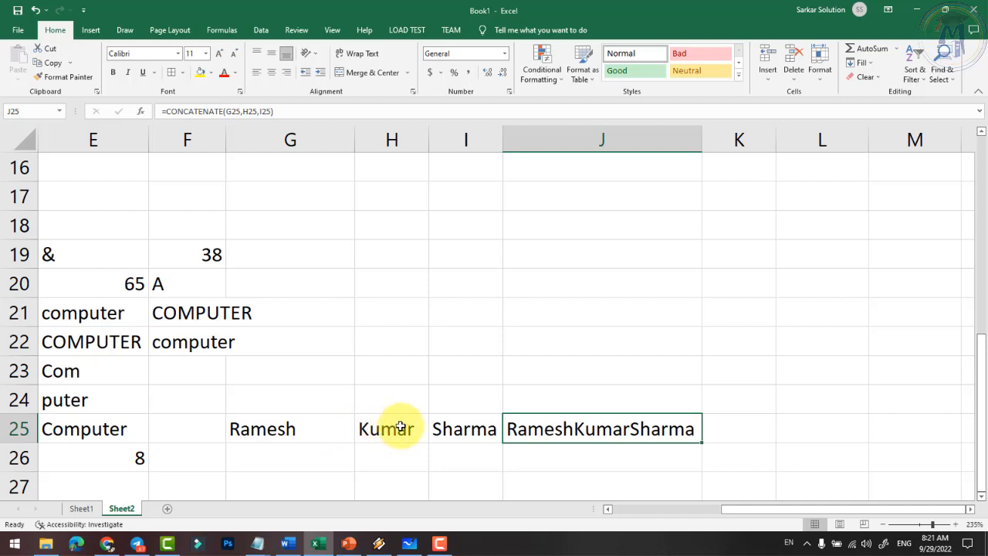
- Change J25 to =CONCATENATE(G25," ",H25," ",I25) and autofit column J to the spaced name
{"action": "double_click", "coordinate": [564, 430]}
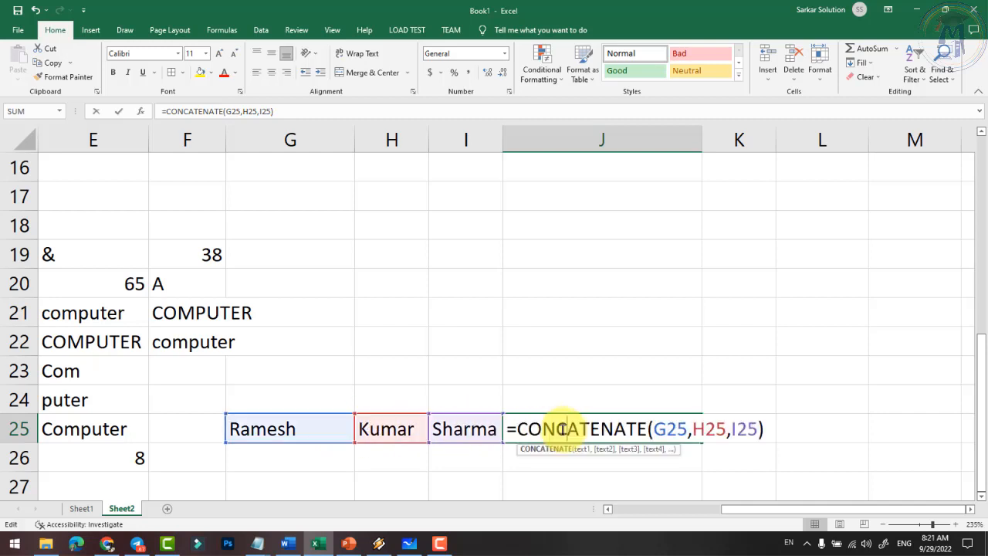
{"action": "left_click", "coordinate": [691, 430]}
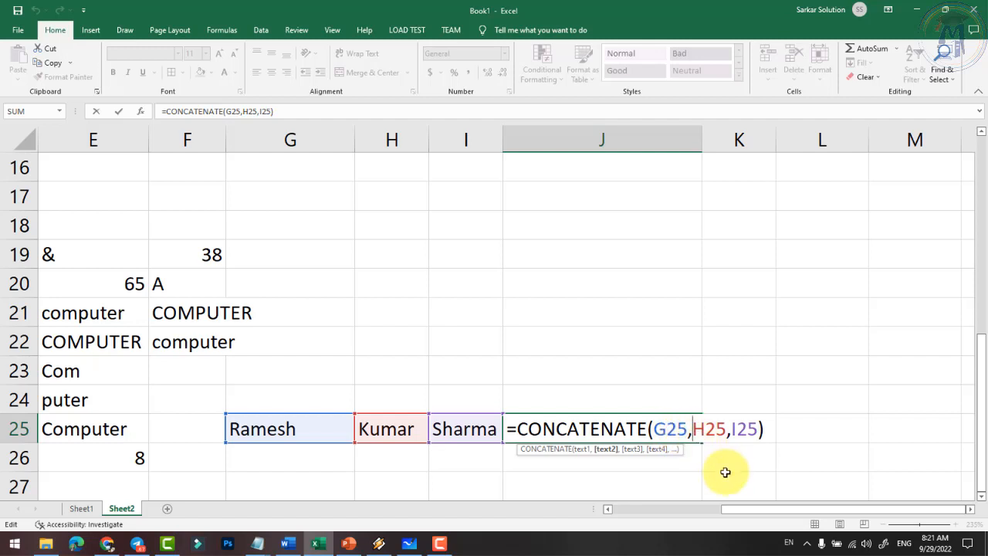
{"action": "type", "text": "\""}
{"action": "type", "text": " \""}
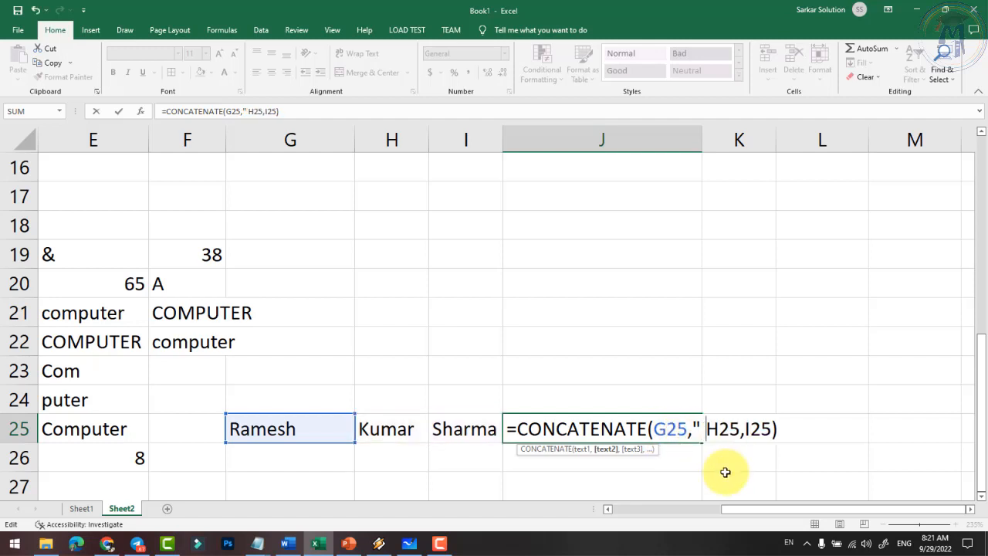
{"action": "type", "text": ","}
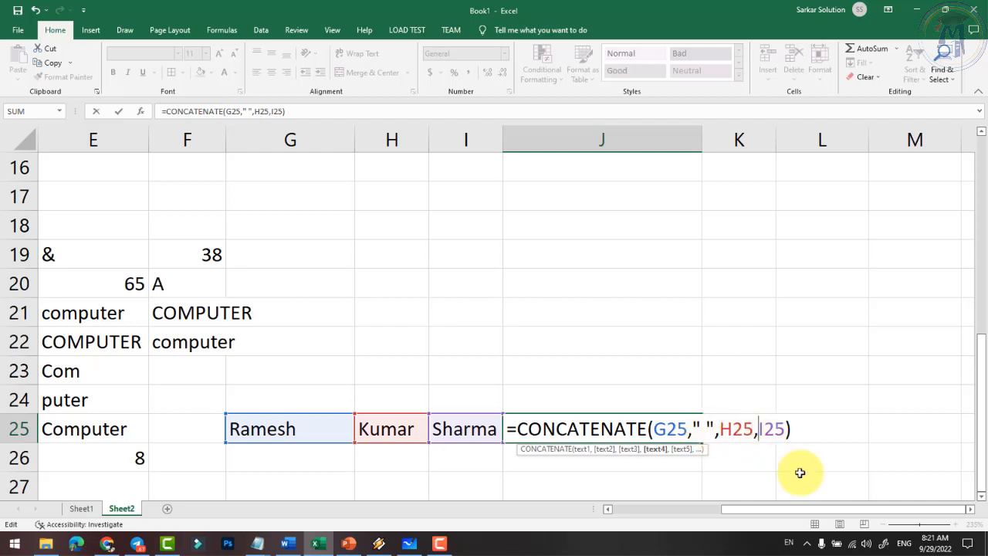
{"action": "left_click", "coordinate": [754, 432]}
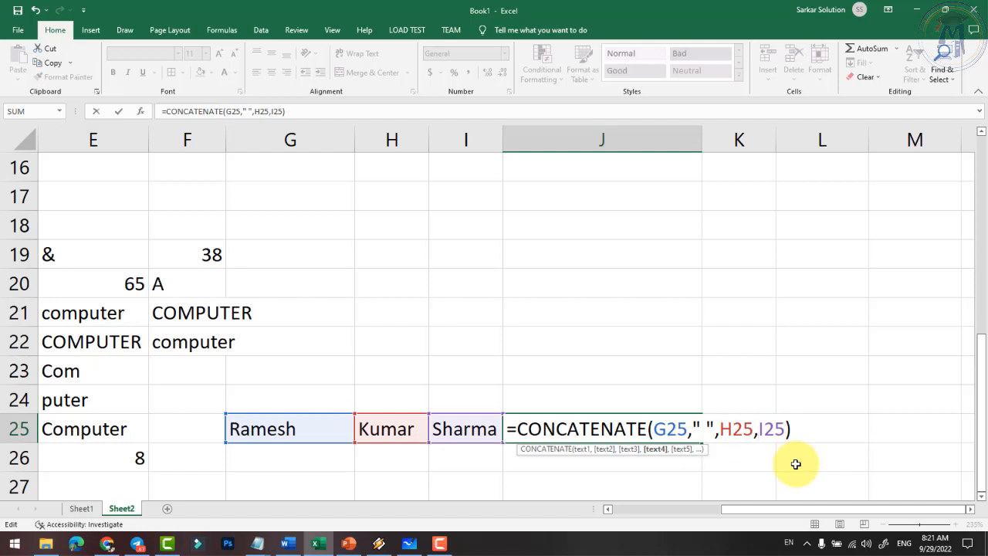
{"action": "type", "text": "\""}
{"action": "key", "text": "BackSpace"}
{"action": "type", "text": "\" \""}
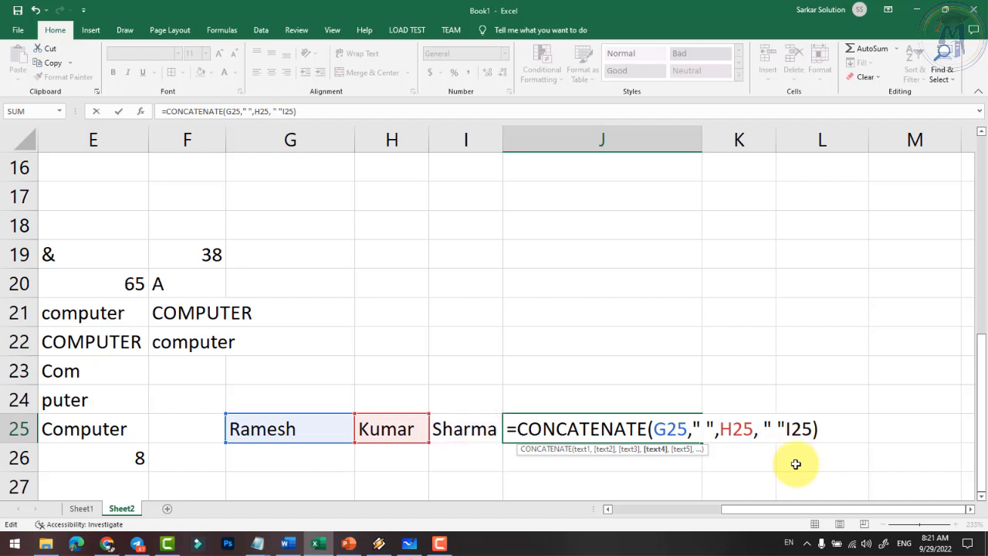
{"action": "type", "text": ","}
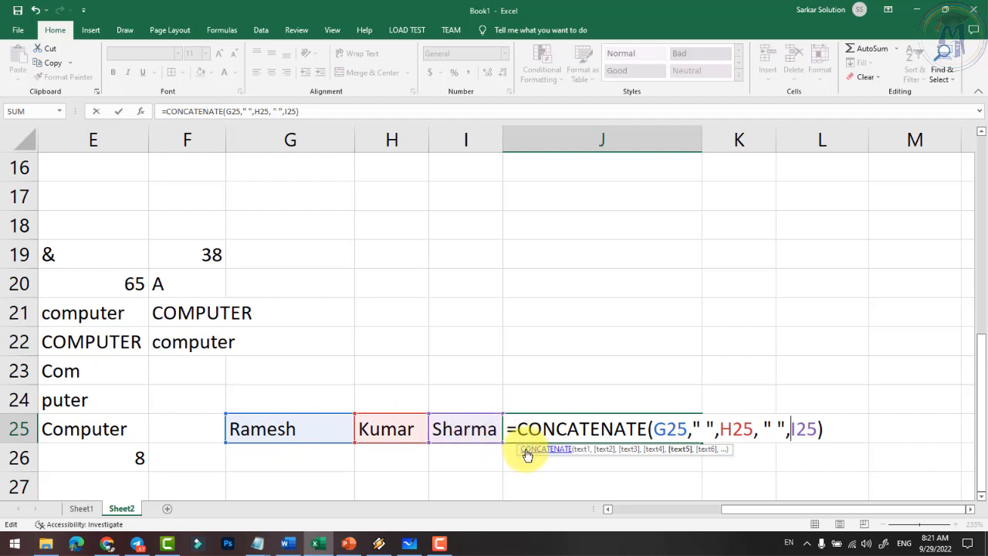
{"action": "key", "text": "Return"}
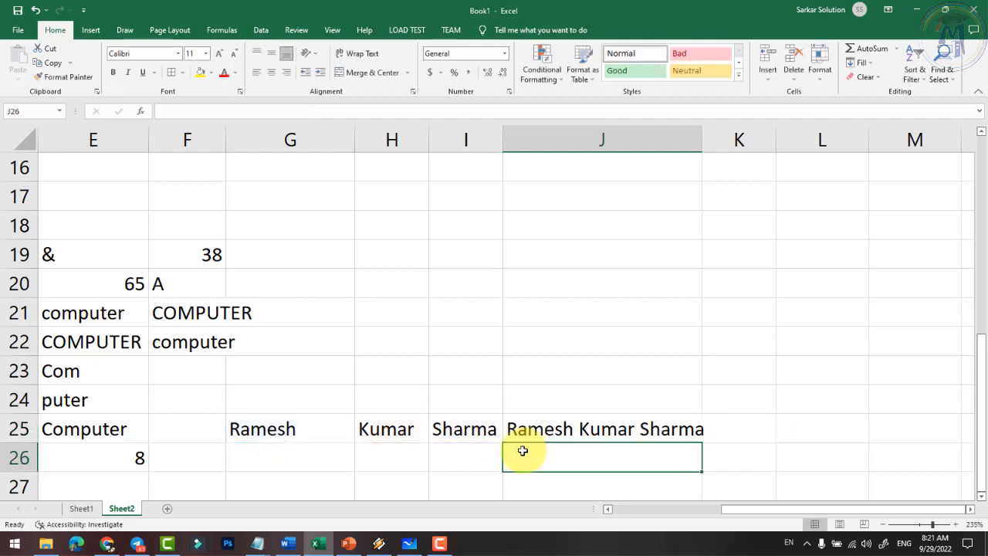
{"action": "left_click", "coordinate": [537, 429]}
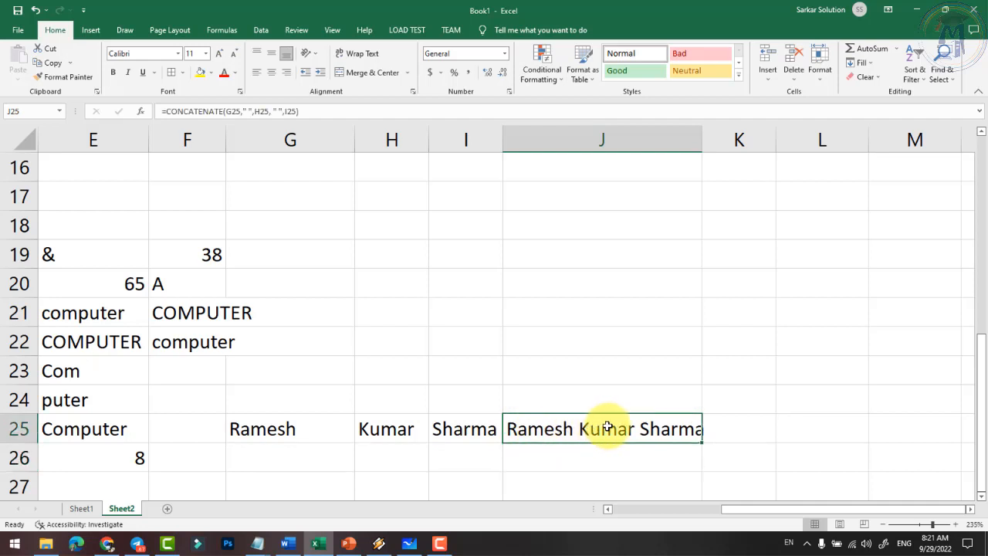
{"action": "double_click", "coordinate": [701, 139]}
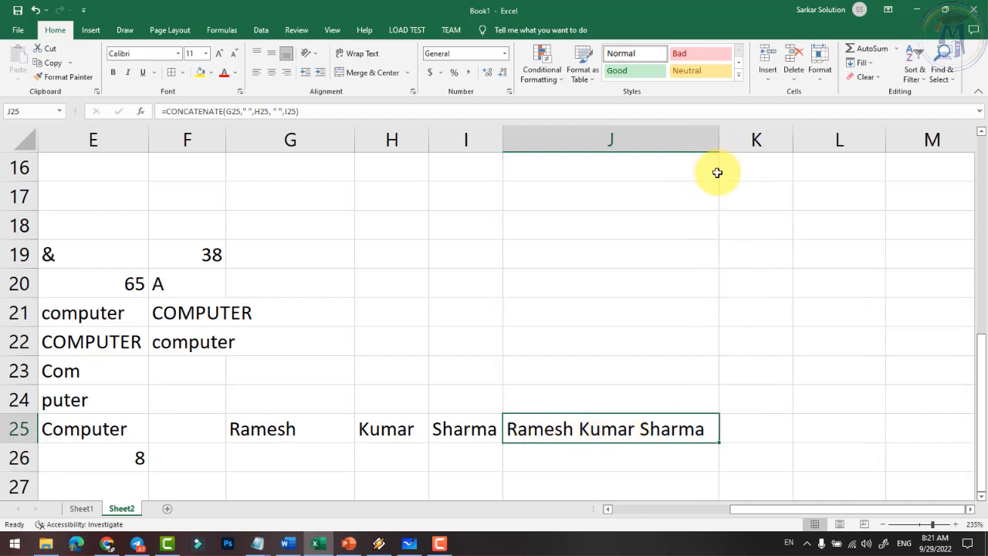
- Start a Date section in A28 with serial numbers 23 and 24 in B28:B29
{"action": "left_click", "coordinate": [694, 513]}
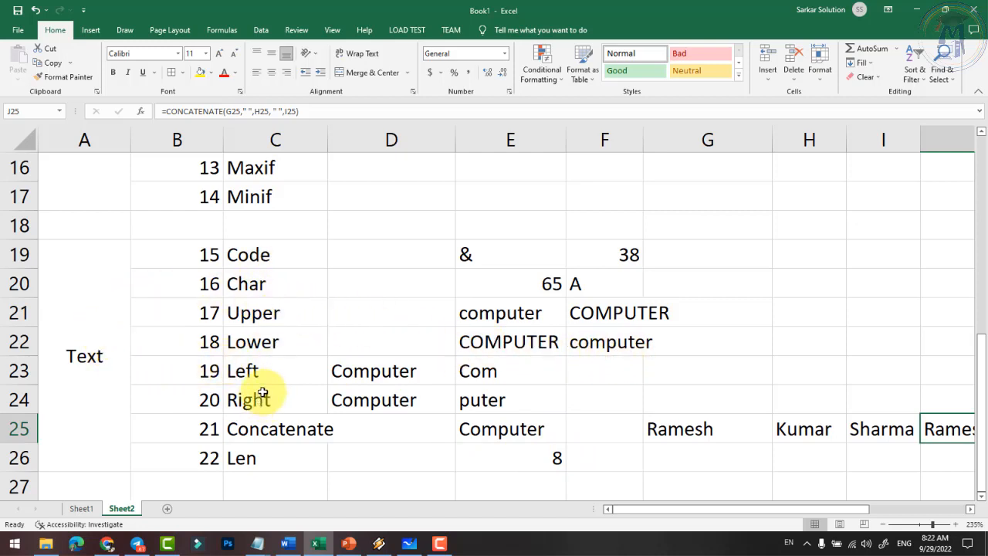
{"action": "scroll", "coordinate": [250, 386], "scroll_direction": "down", "scroll_amount": 4}
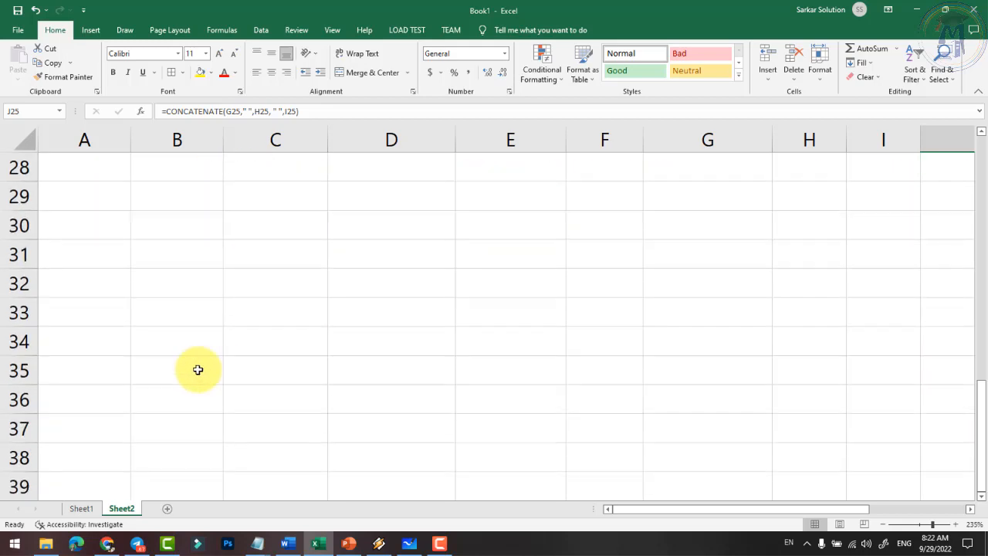
{"action": "scroll", "coordinate": [227, 376], "scroll_direction": "up", "scroll_amount": 1}
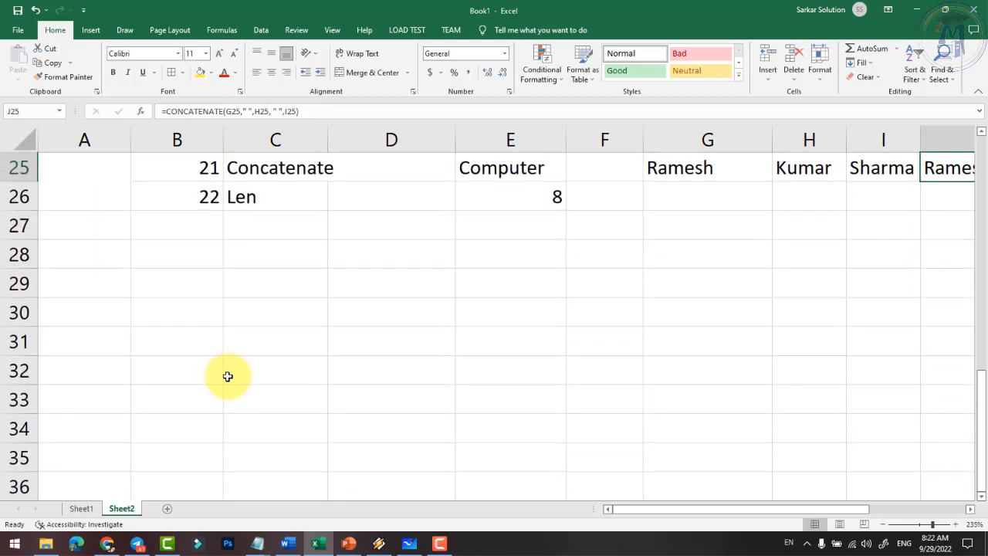
{"action": "left_click", "coordinate": [94, 257]}
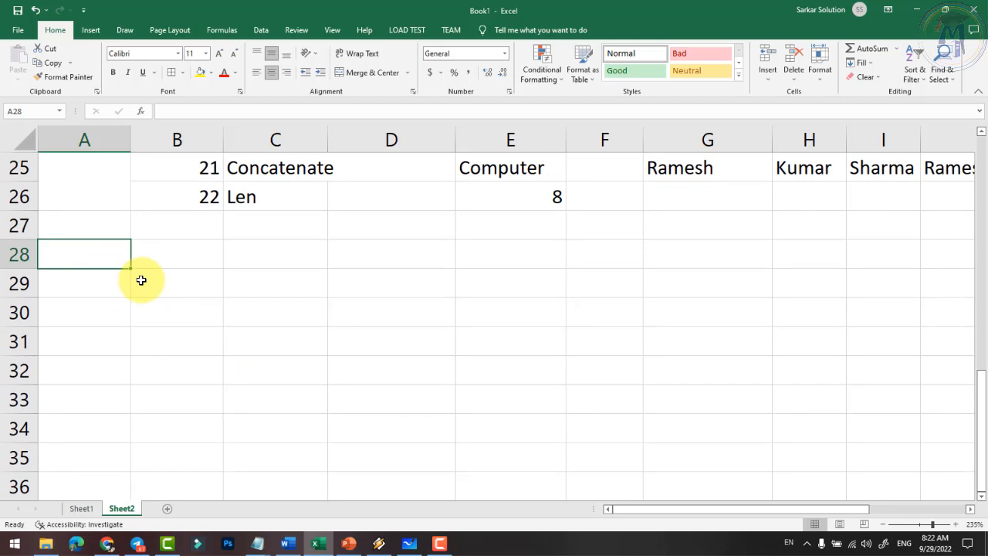
{"action": "type", "text": "Date"}
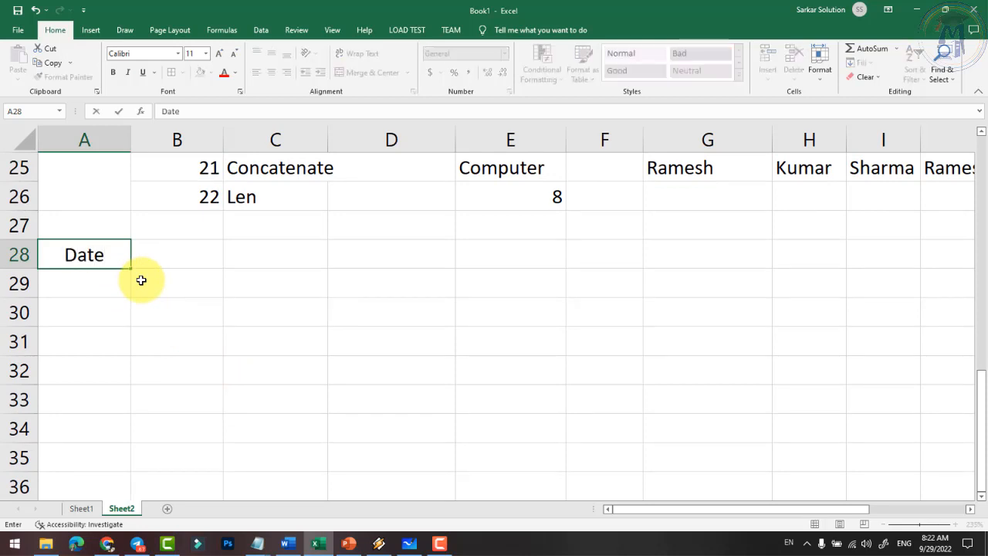
{"action": "key", "text": "Tab"}
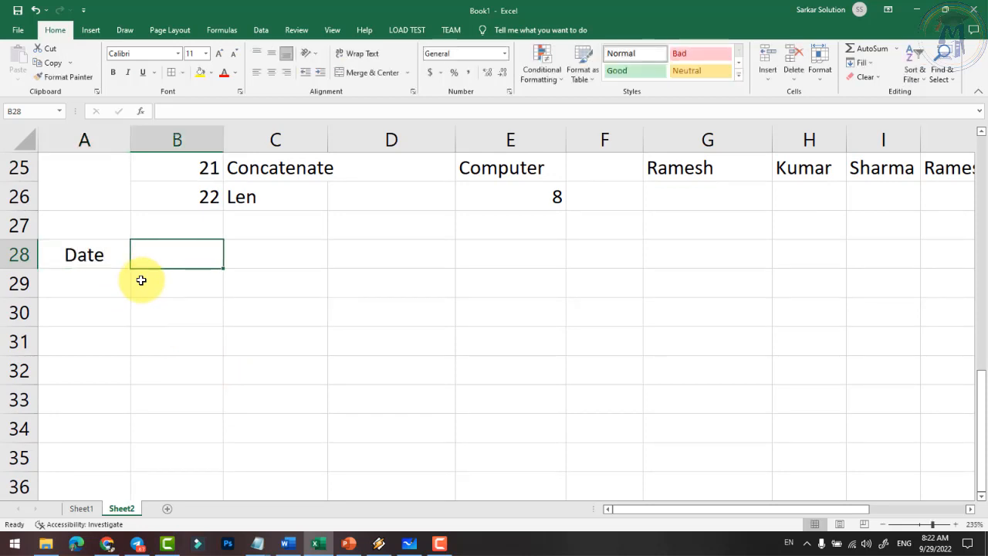
{"action": "type", "text": "23"}
{"action": "key", "text": "Return"}
{"action": "type", "text": "24"}
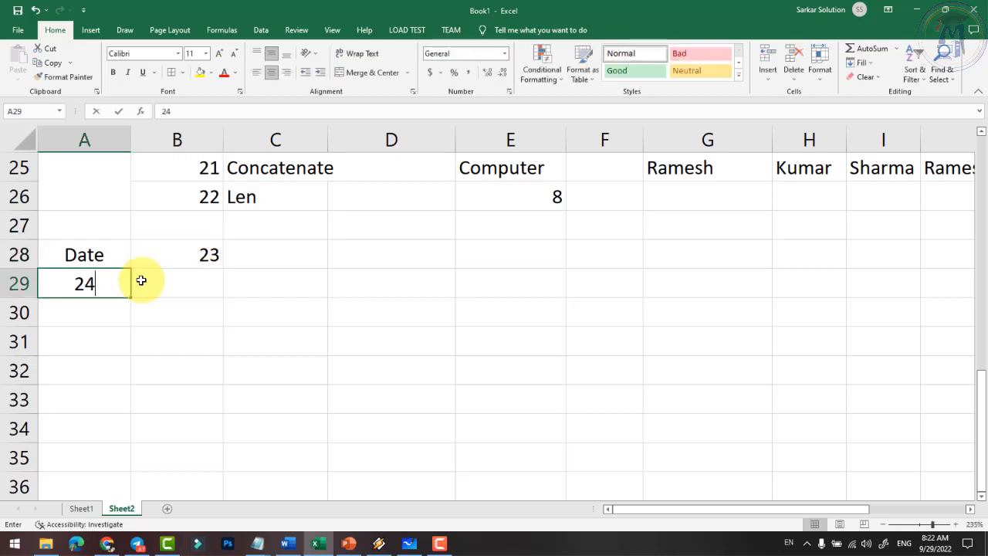
{"action": "key", "text": "Escape"}
{"action": "left_click", "coordinate": [141, 280]}
{"action": "type", "text": "24"}
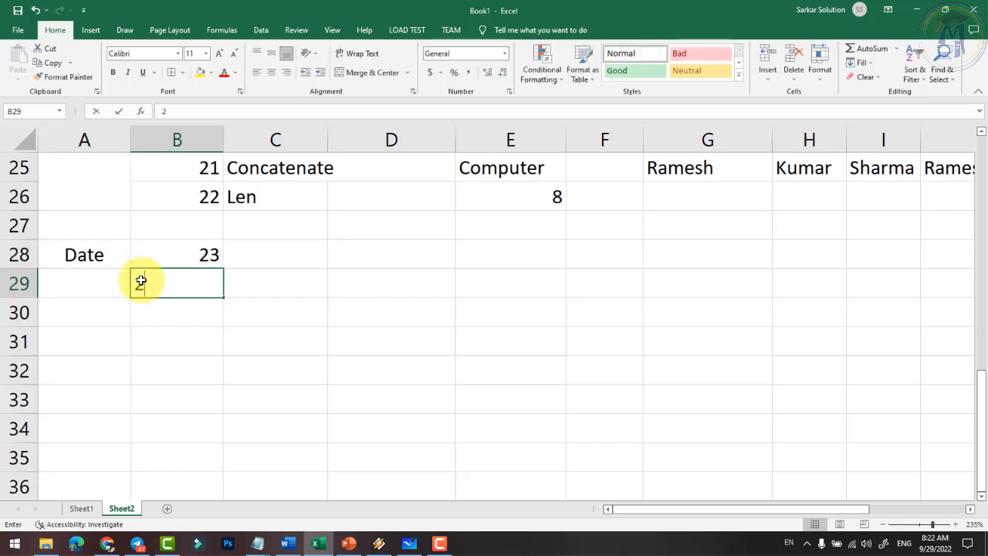
{"action": "key", "text": "Return"}
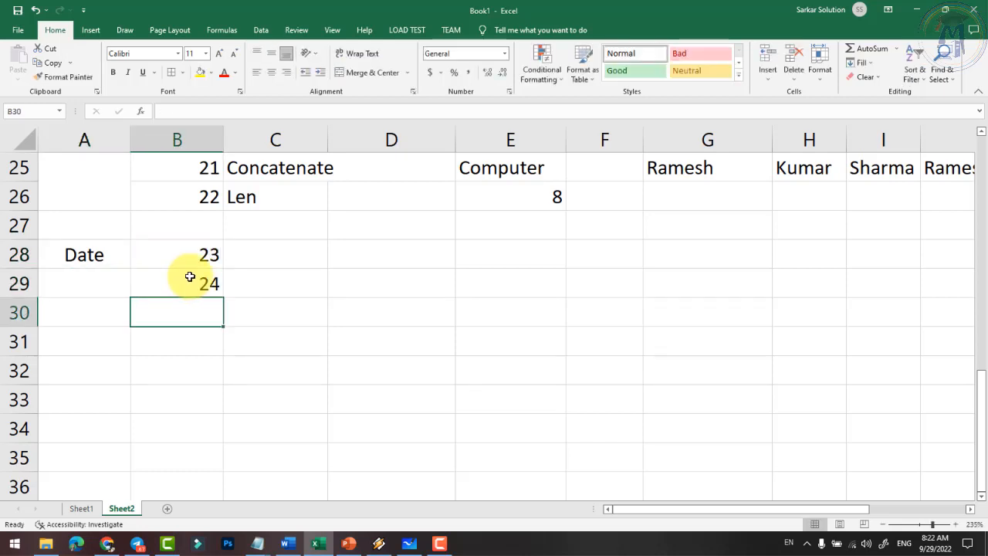
{"action": "left_click_drag", "start_coordinate": [189, 262], "coordinate": [223, 403]}
- List Now, Today, Day, Month, Year and Date in C28:C33
{"action": "left_click", "coordinate": [288, 247]}
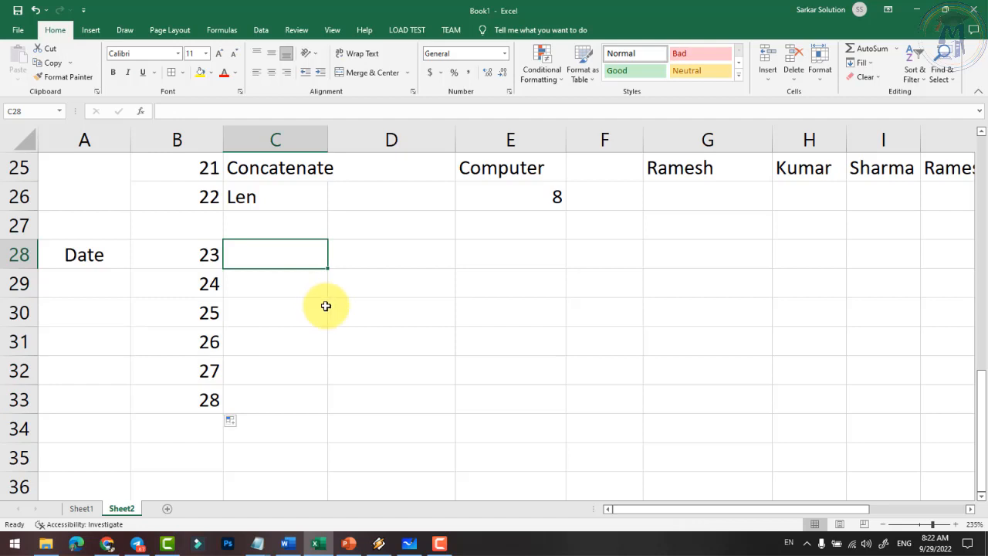
{"action": "type", "text": "Now"}
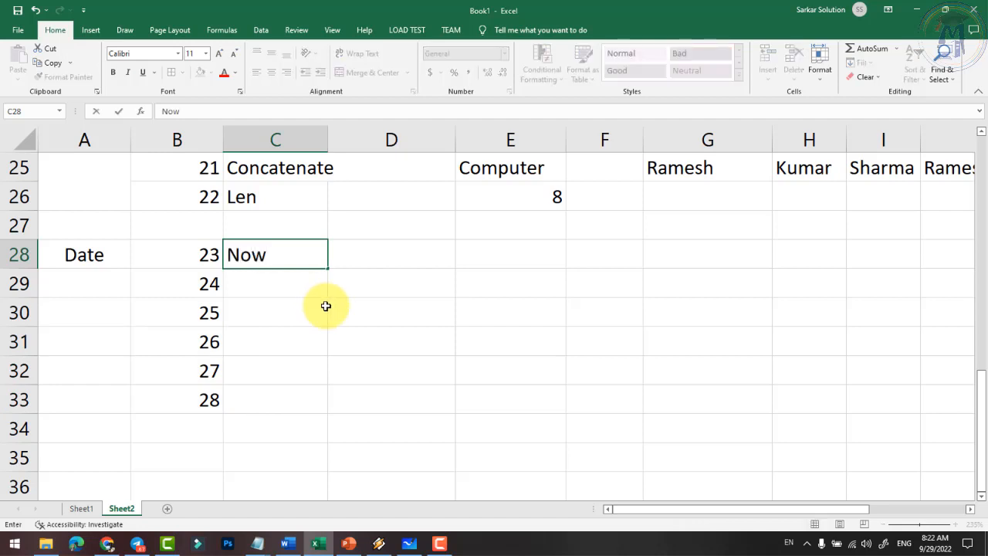
{"action": "key", "text": "Return"}
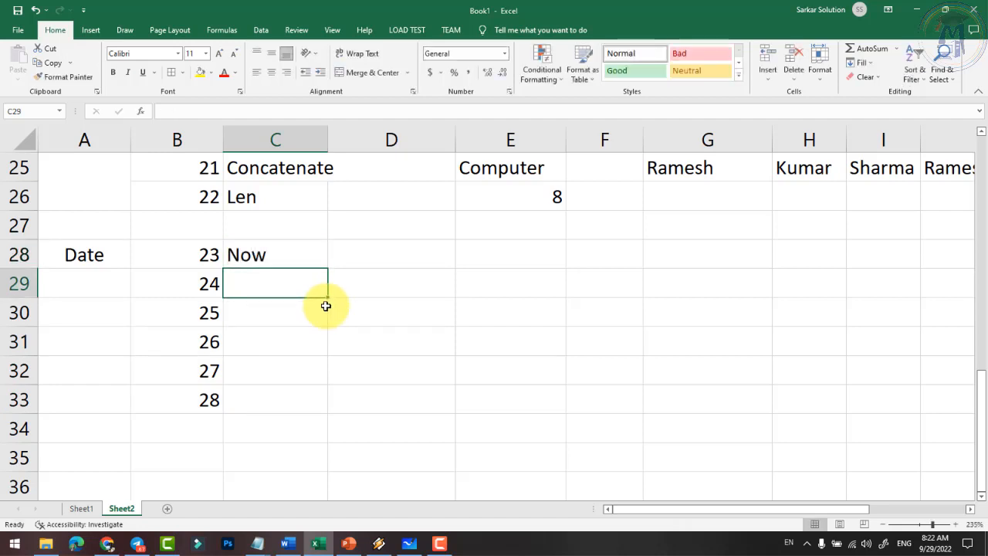
{"action": "type", "text": "Today"}
{"action": "key", "text": "Return"}
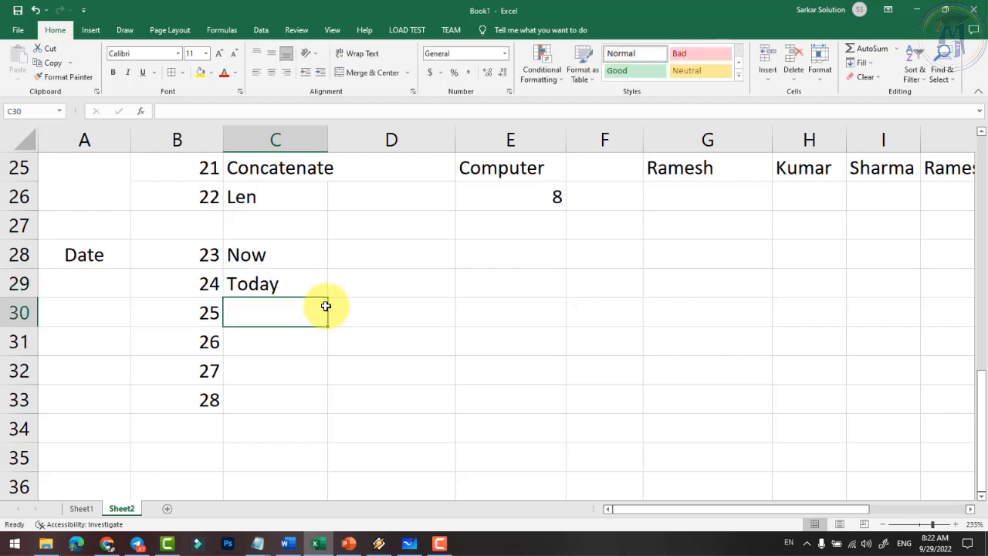
{"action": "type", "text": "Day"}
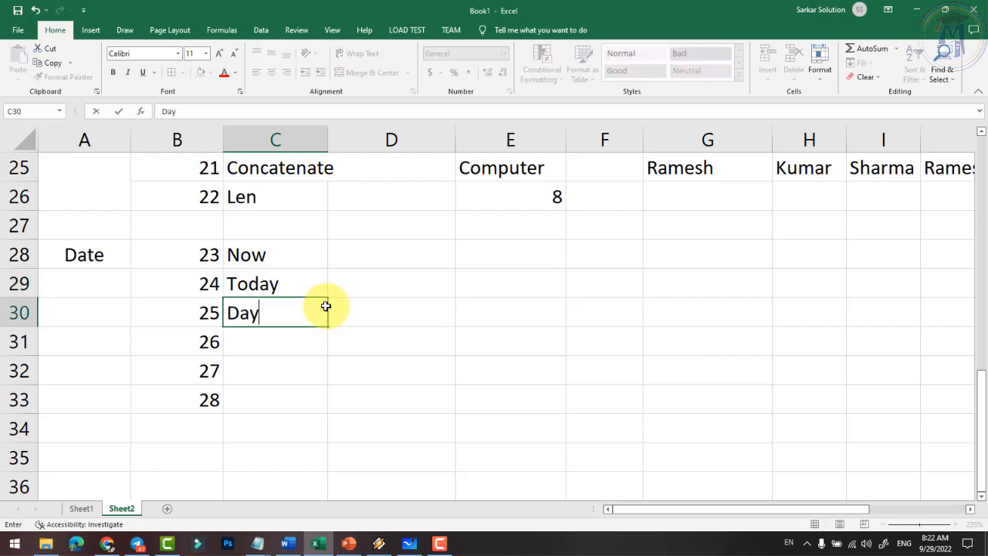
{"action": "key", "text": "Return"}
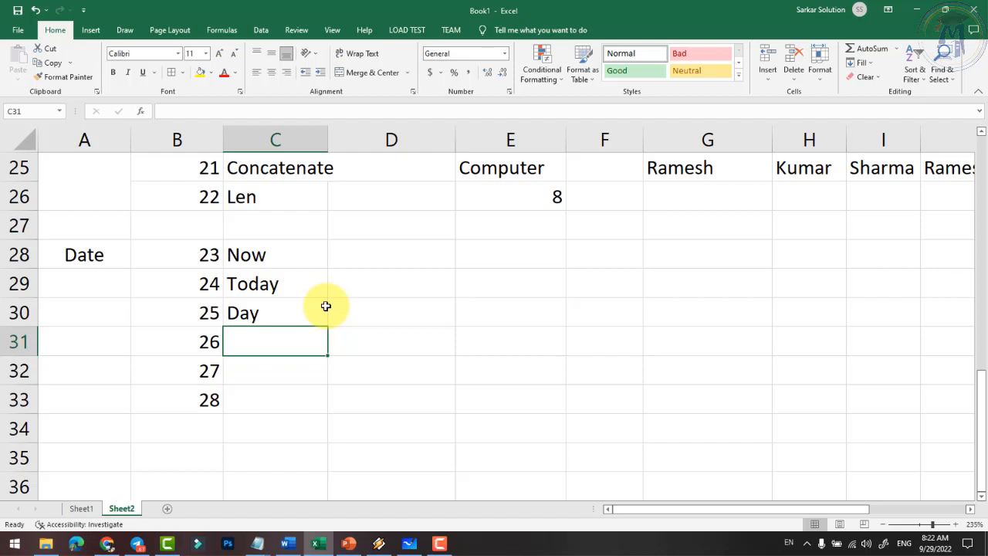
{"action": "type", "text": "Month"}
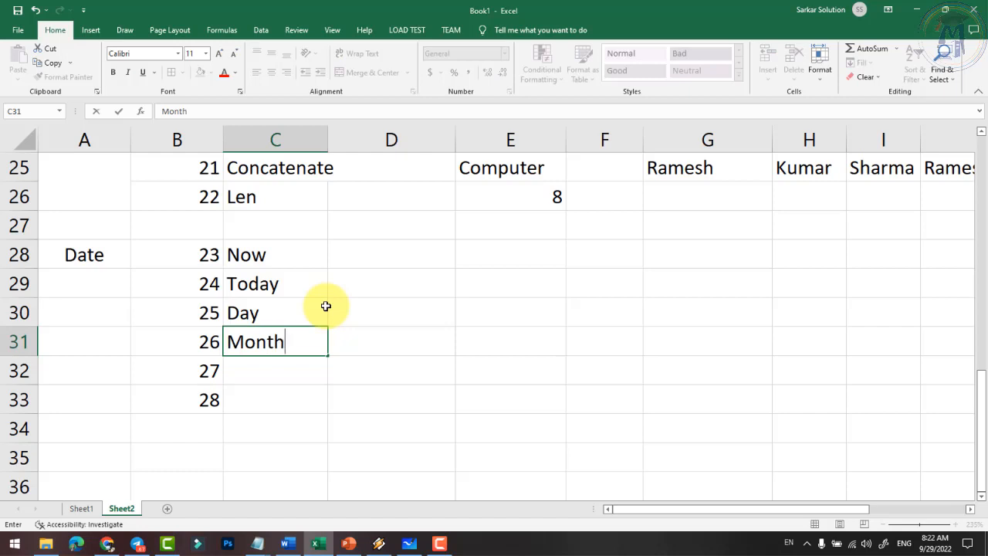
{"action": "key", "text": "Return"}
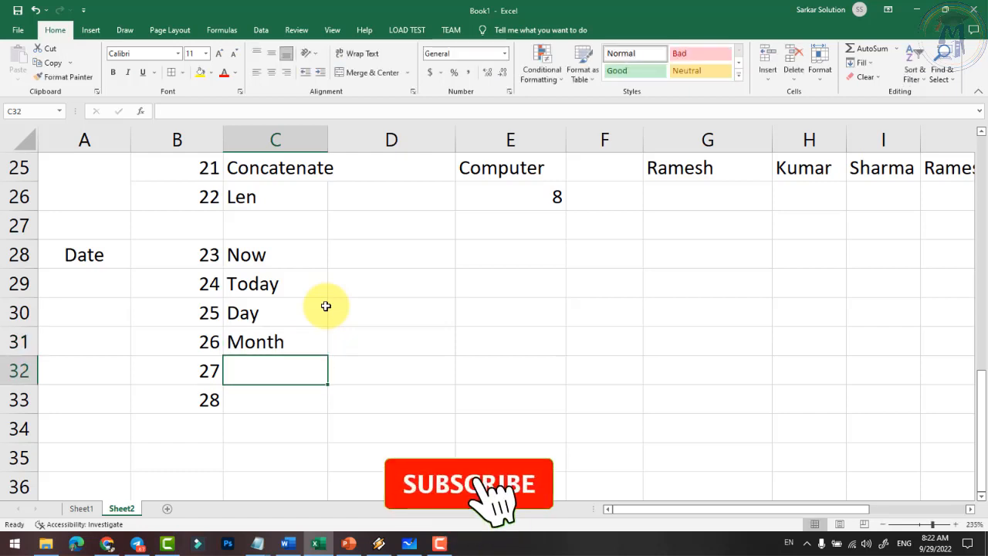
{"action": "type", "text": "Year"}
{"action": "key", "text": "Return"}
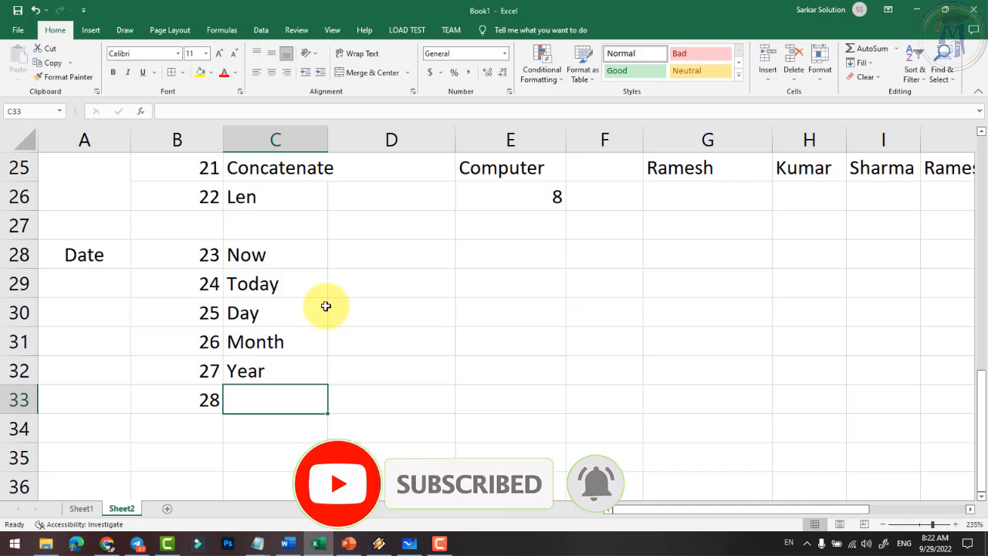
{"action": "type", "text": "Date"}
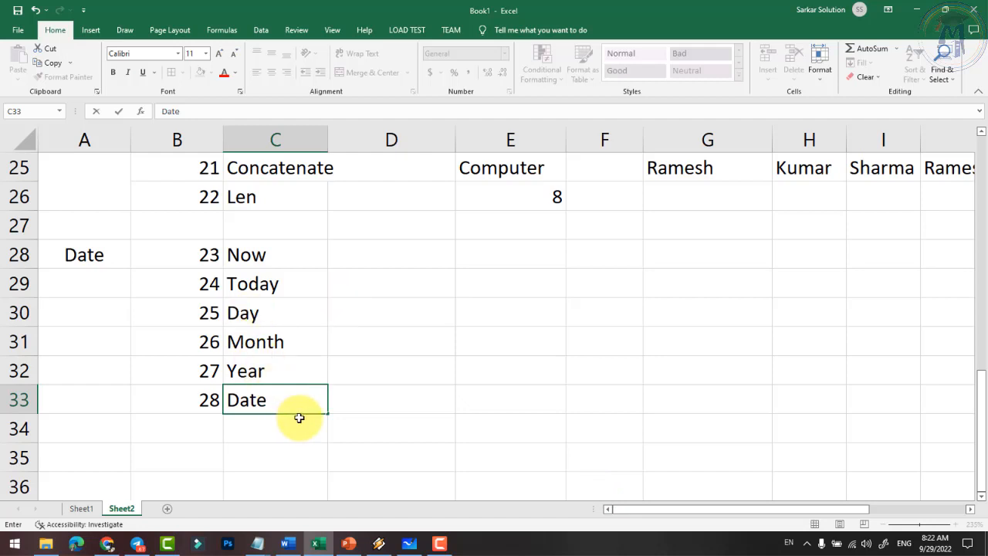
{"action": "key", "text": "Tab"}
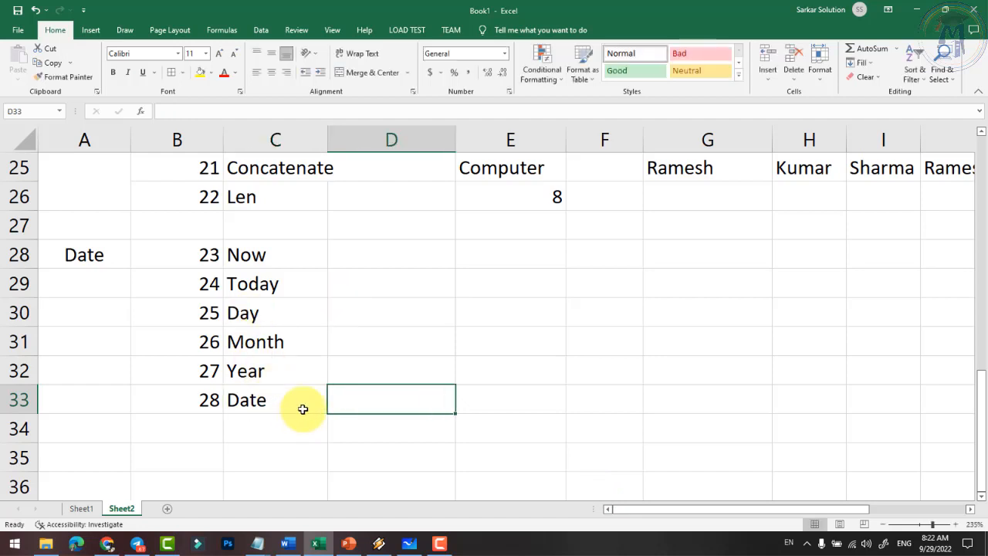
- Enter =NOW() in E28 to show the current date and time, 9/29/2022 8:23
{"action": "left_click", "coordinate": [388, 250]}
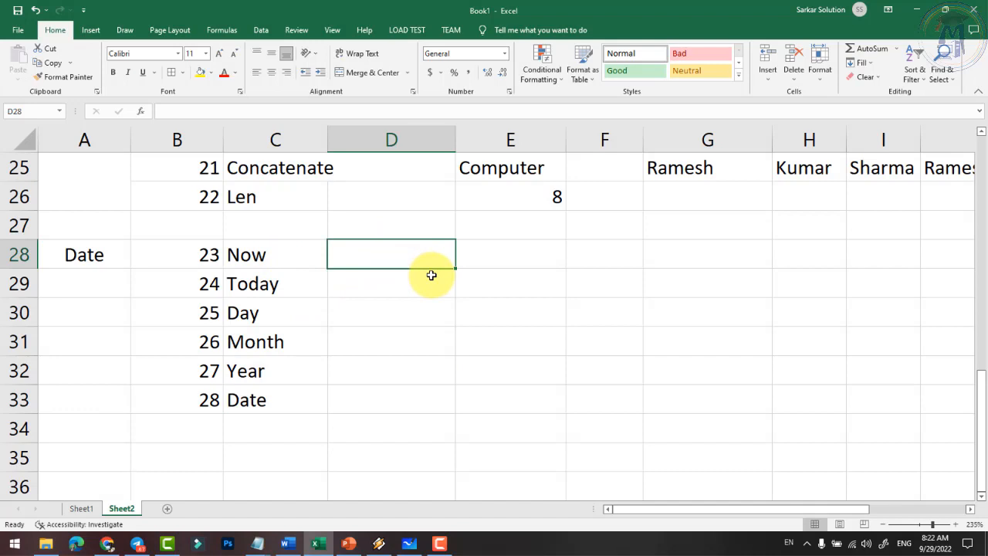
{"action": "key", "text": "Right"}
{"action": "key", "text": "Left"}
{"action": "key", "text": "Right"}
{"action": "type", "text": "=now"}
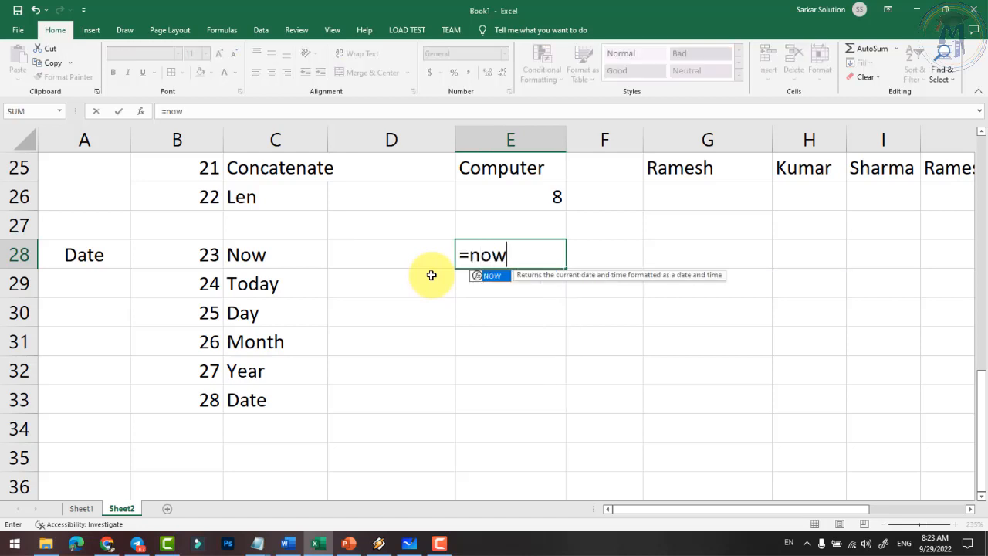
{"action": "type", "text": "("}
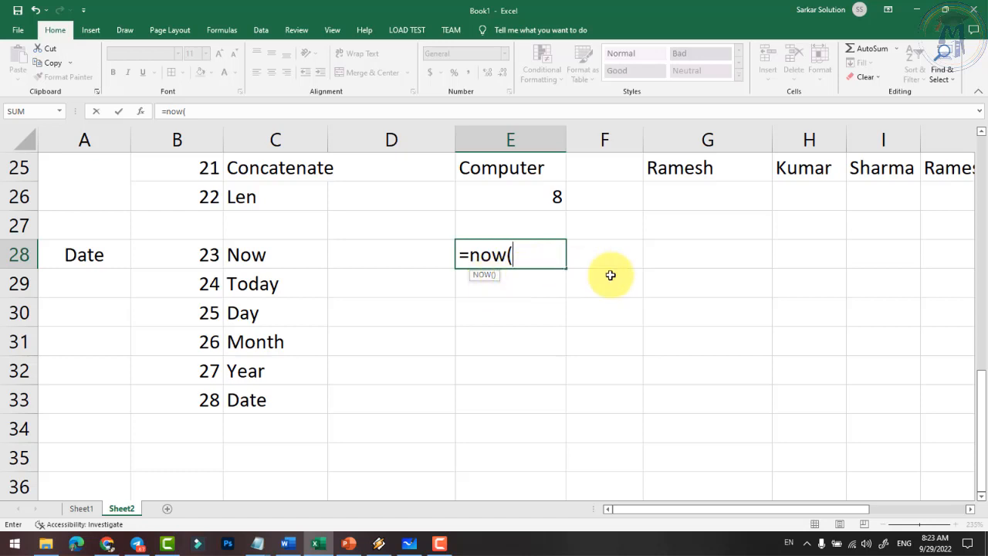
{"action": "mouse_move", "coordinate": [964, 540]}
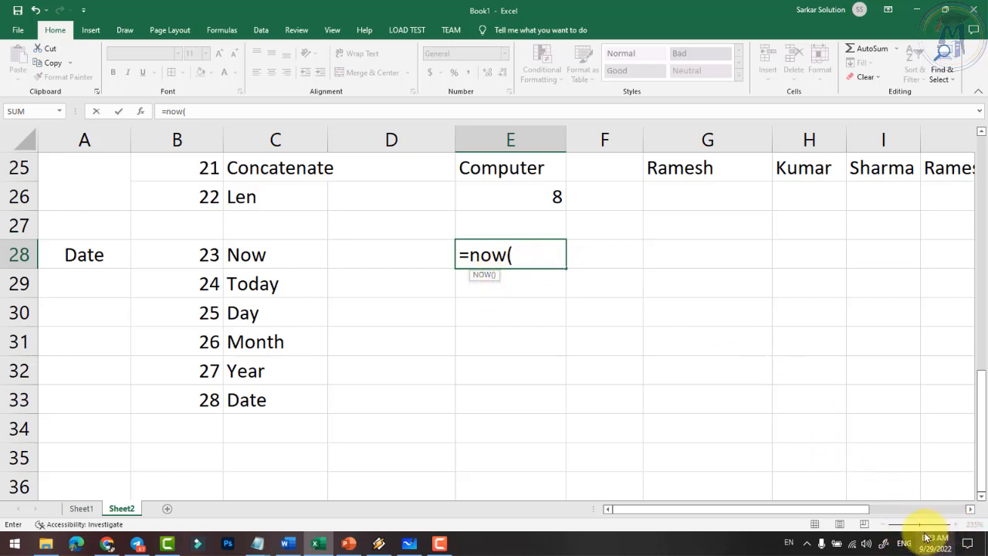
{"action": "mouse_move", "coordinate": [933, 545]}
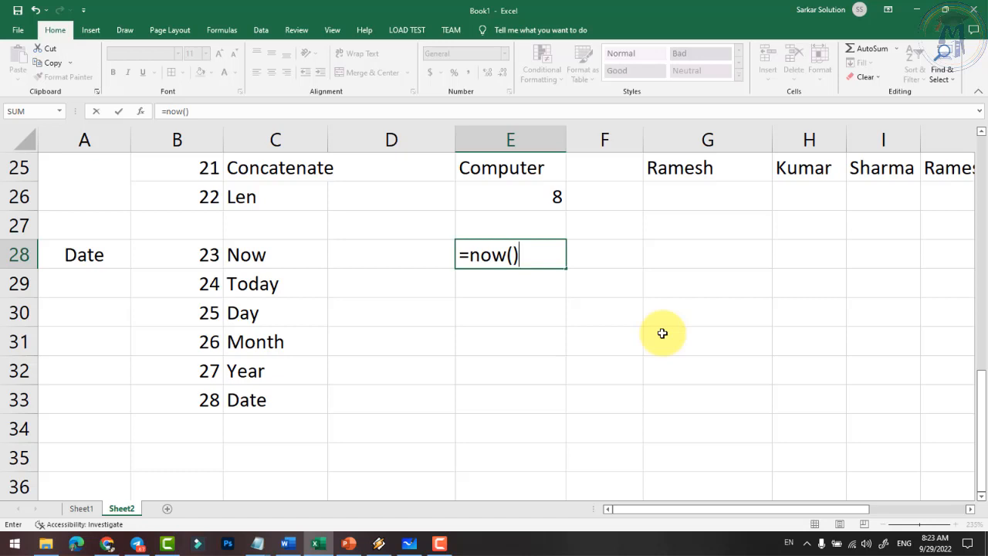
{"action": "key", "text": "Return"}
{"action": "left_click", "coordinate": [550, 265]}
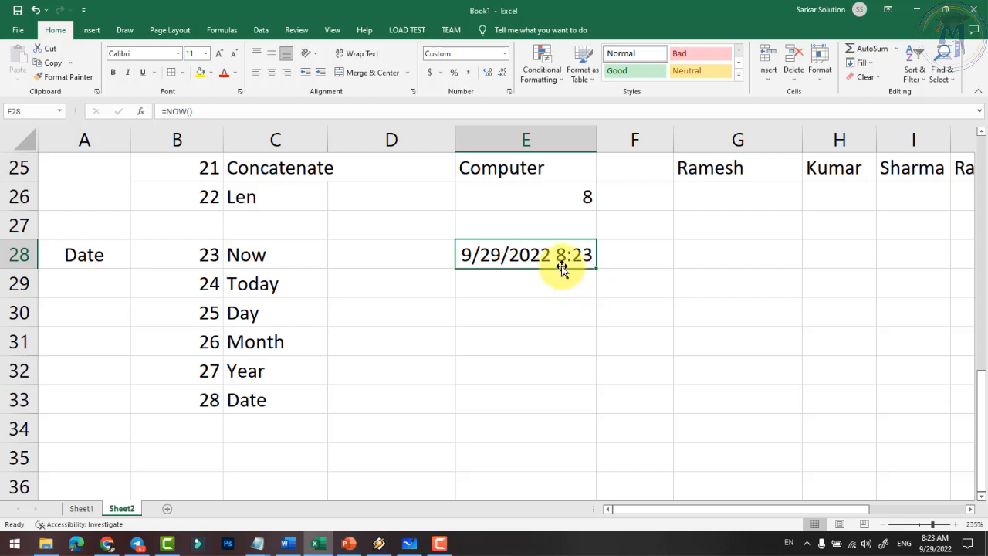
{"action": "left_click", "coordinate": [502, 281]}
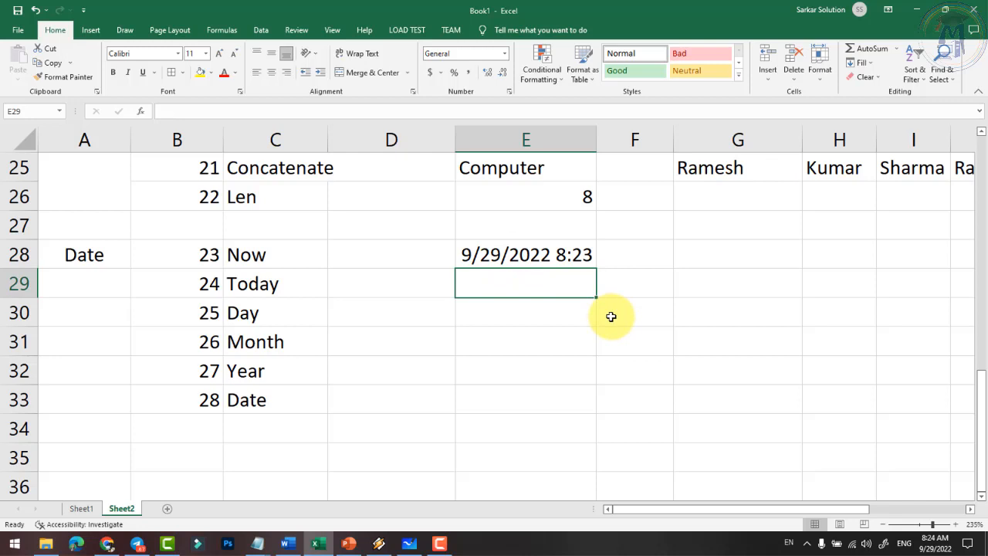
- Enter =TODAY() in E29, showing 9/29/2022, and compare it with E28's NOW formula
{"action": "type", "text": "=today("}
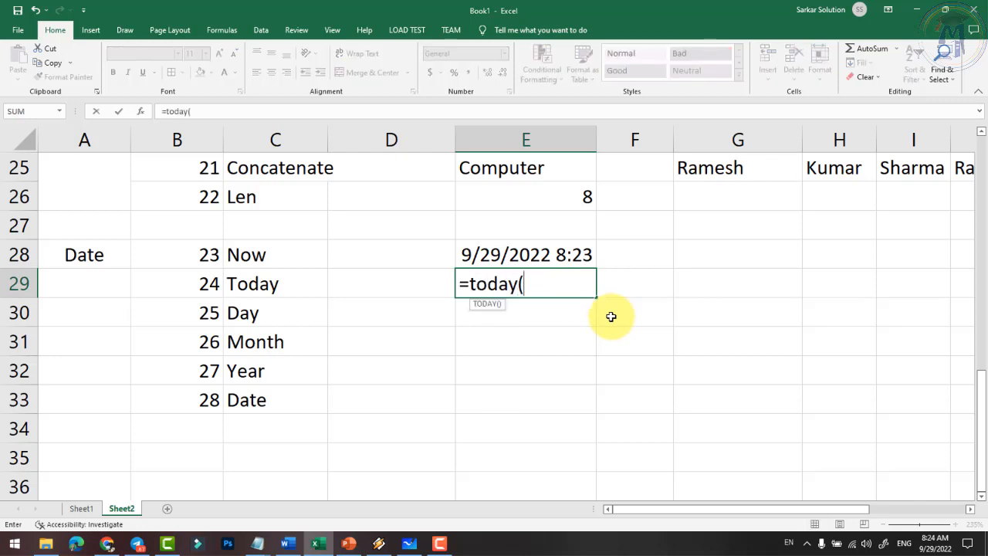
{"action": "type", "text": ")"}
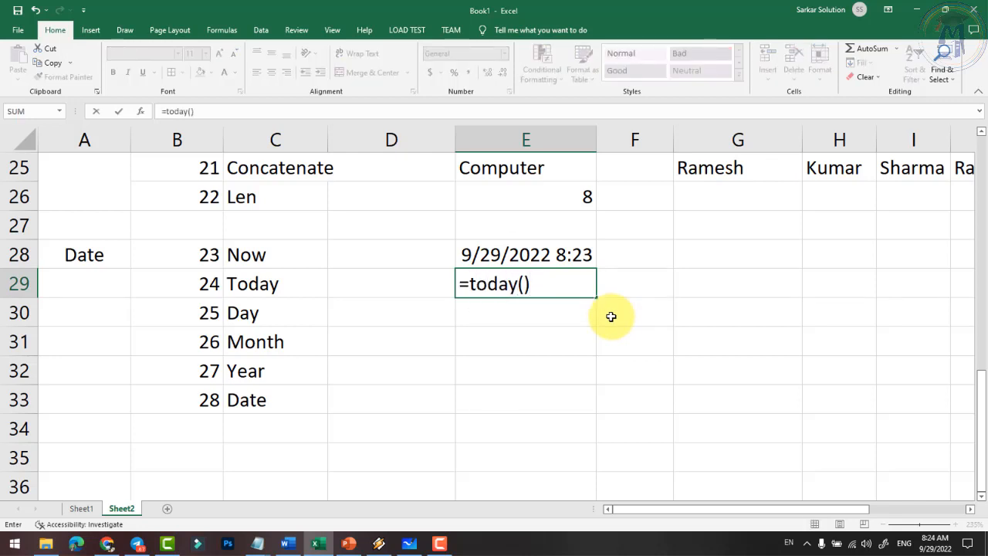
{"action": "key", "text": "Return"}
{"action": "left_click", "coordinate": [563, 286]}
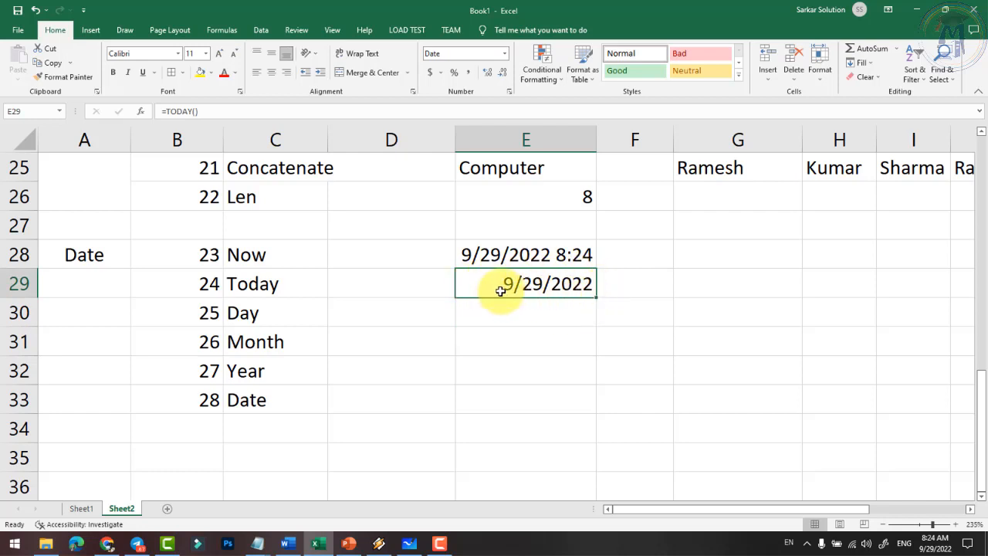
{"action": "left_click", "coordinate": [467, 251]}
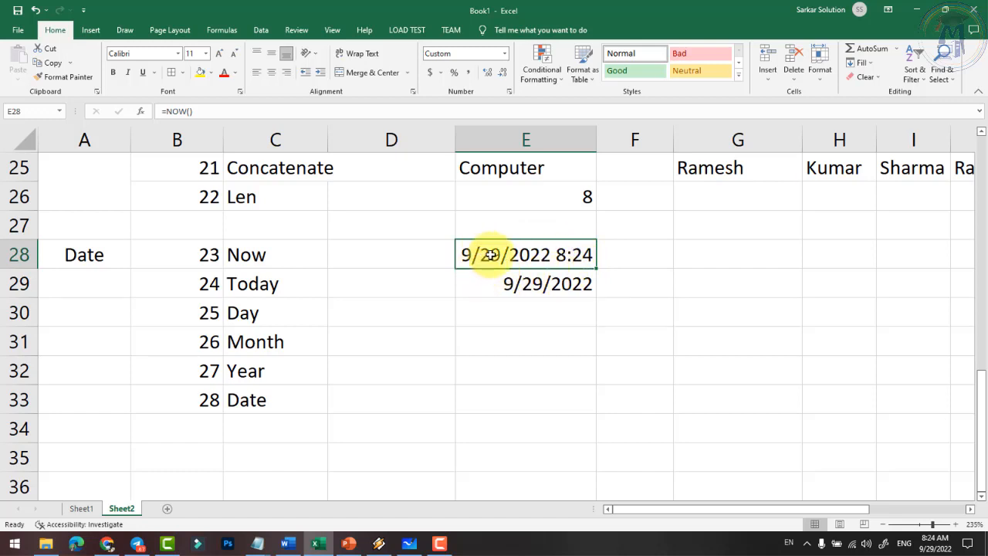
{"action": "left_click", "coordinate": [559, 291]}
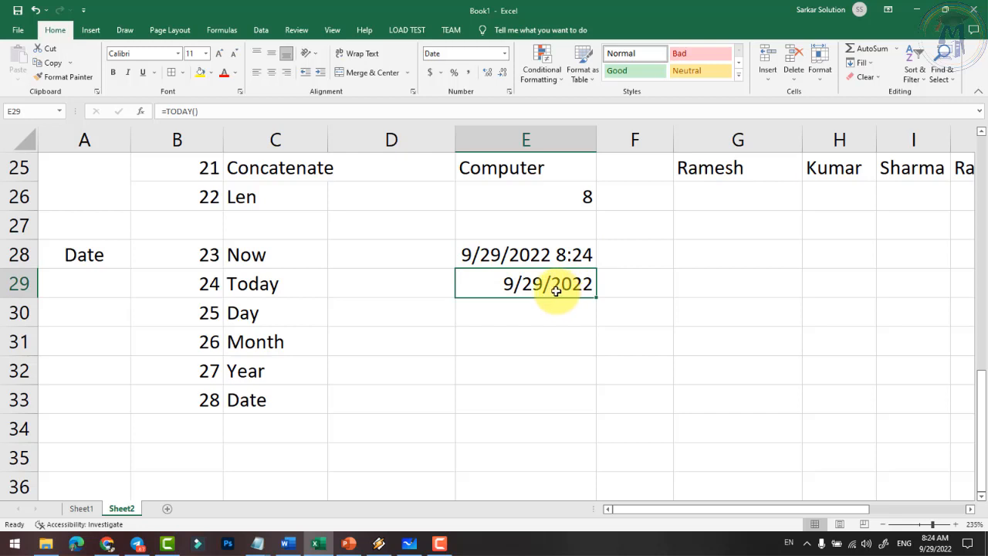
{"action": "left_click", "coordinate": [507, 313]}
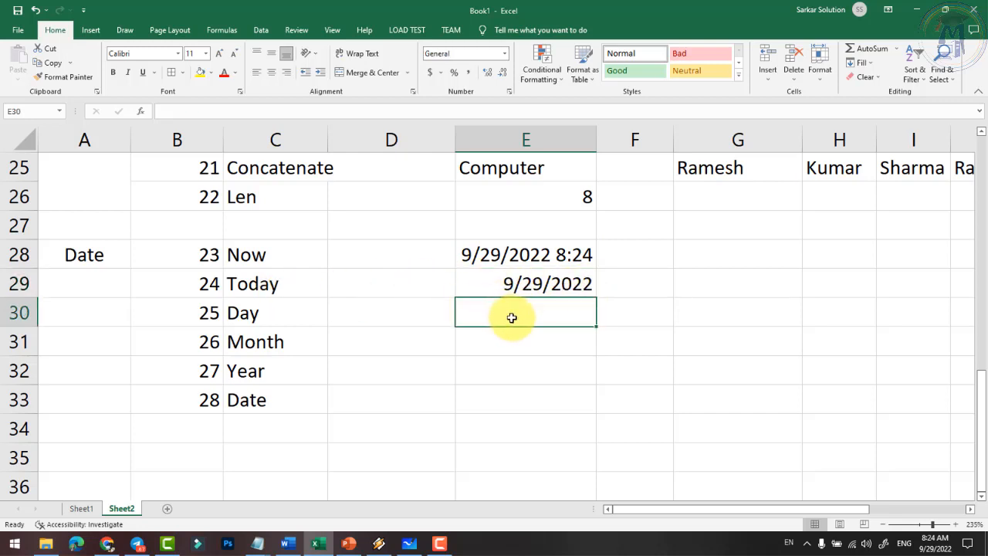
- Enter =DAY(E29) in E30 so the Day row returns 29
{"action": "type", "text": "="}
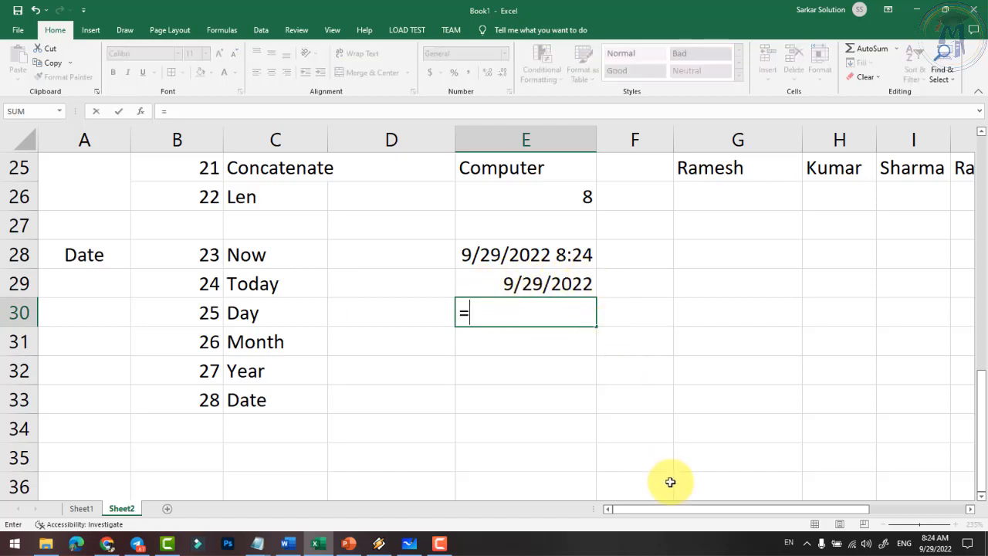
{"action": "type", "text": "day("}
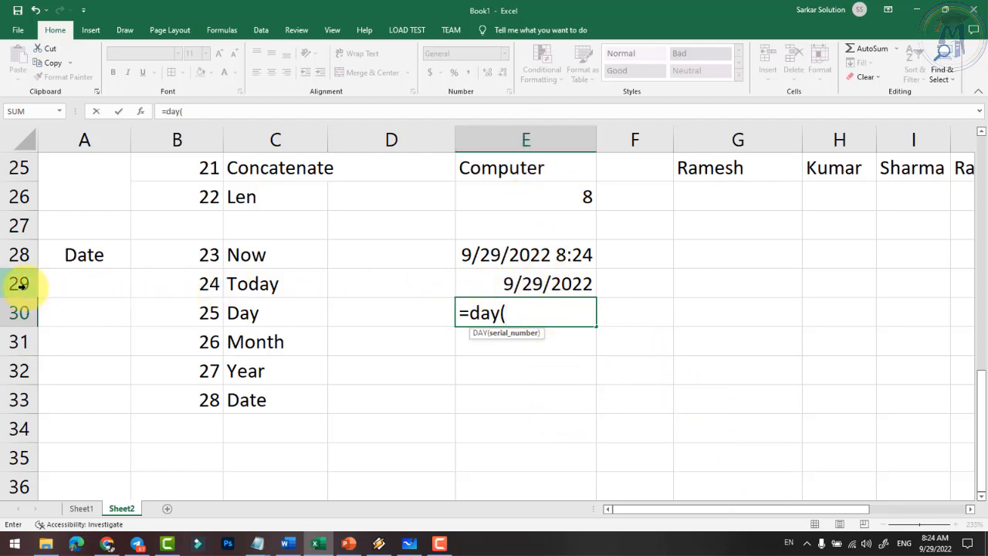
{"action": "type", "text": "e"}
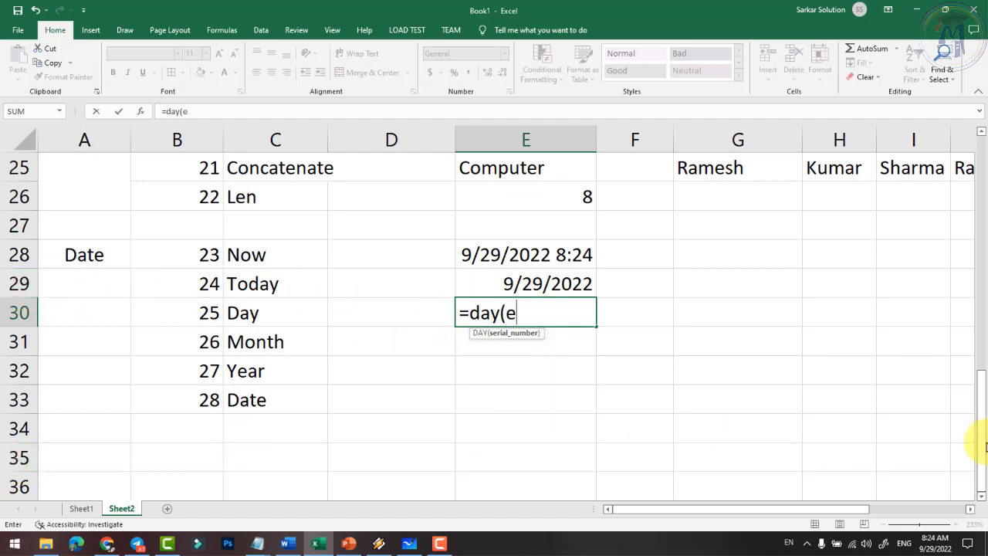
{"action": "type", "text": "29)"}
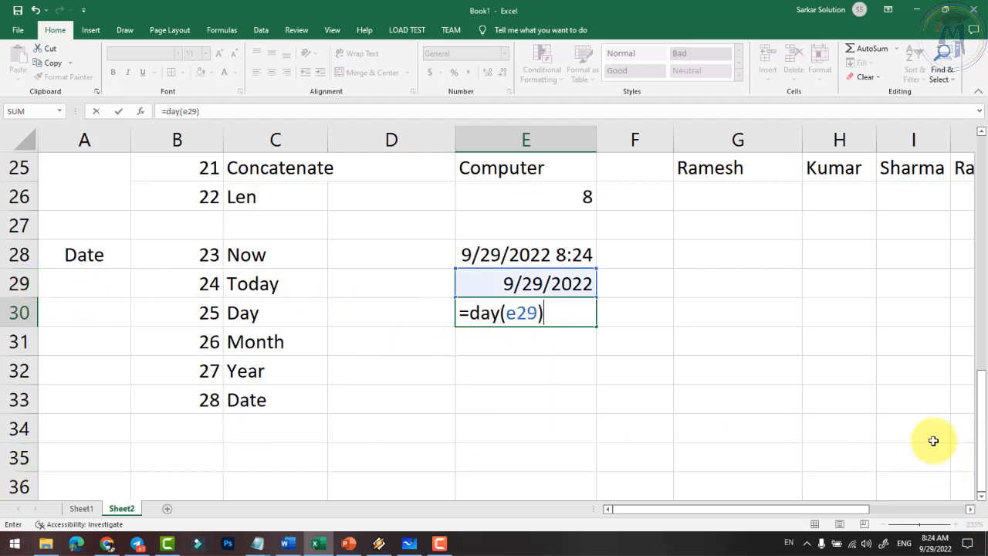
{"action": "key", "text": "Return"}
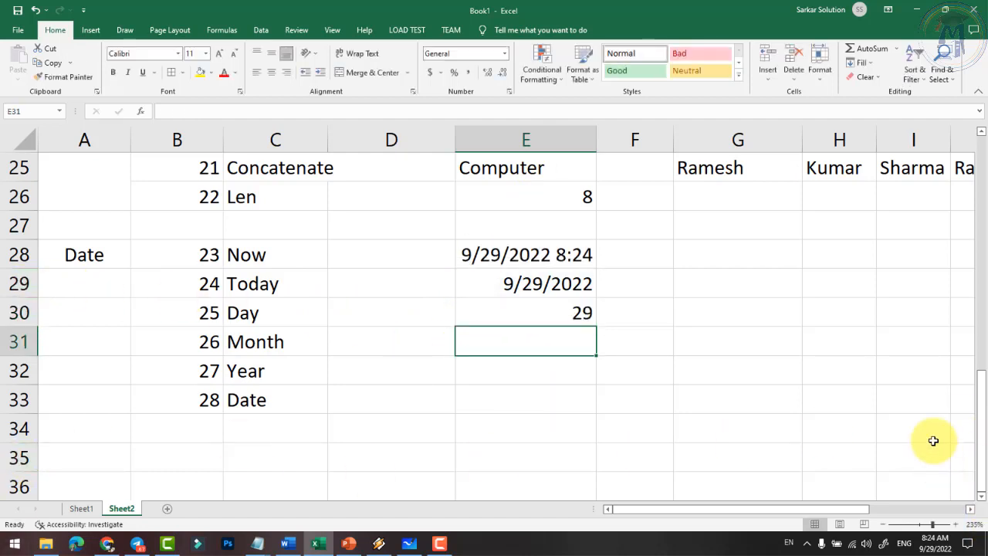
{"action": "left_click", "coordinate": [575, 313]}
{"action": "left_click", "coordinate": [509, 283]}
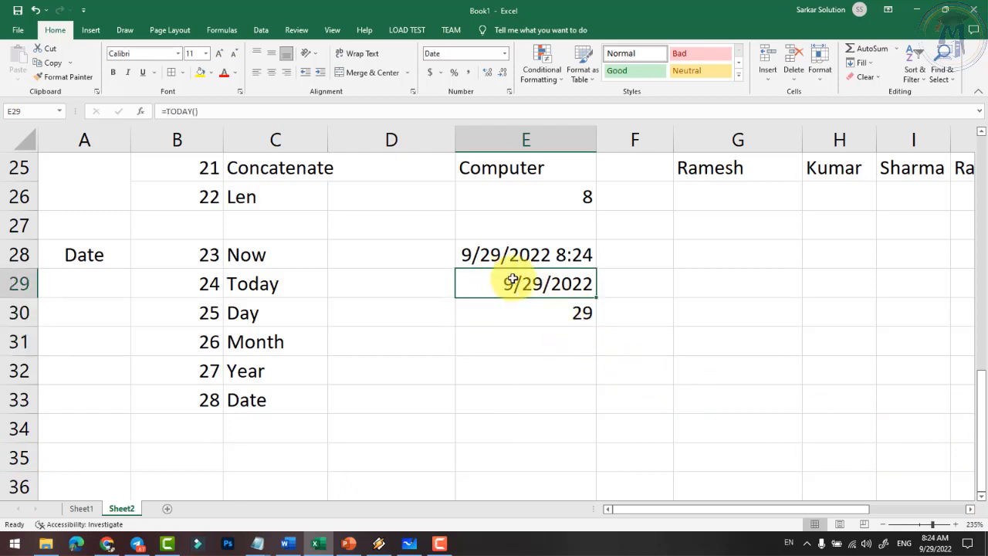
{"action": "left_click", "coordinate": [578, 315]}
{"action": "left_click", "coordinate": [251, 312]}
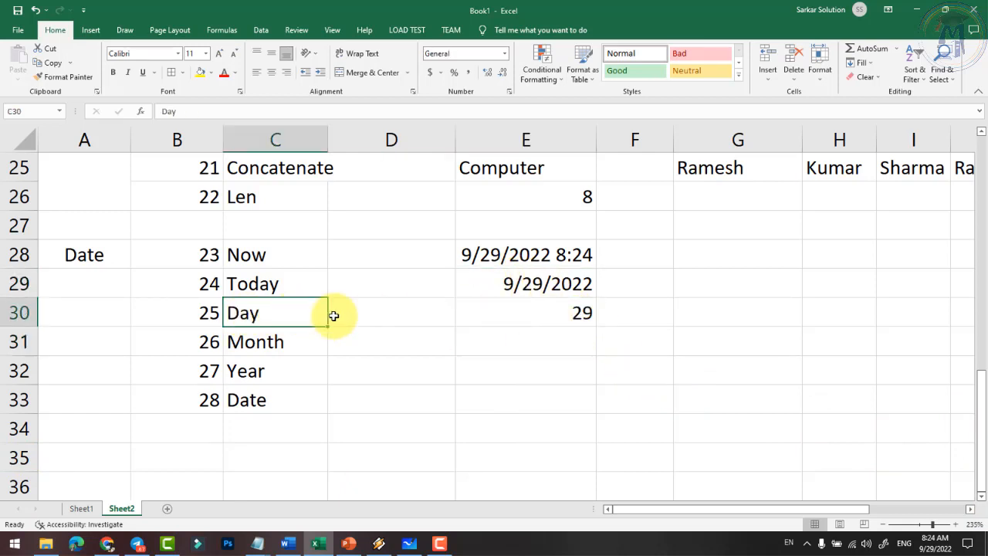
{"action": "left_click", "coordinate": [500, 332]}
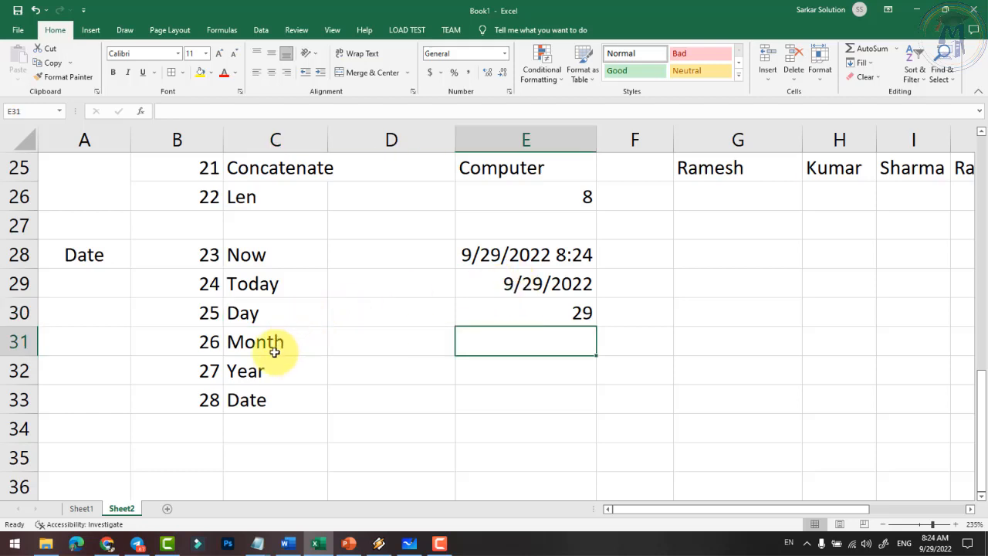
- Enter =MONTH(E29) in E31 and =YEAR(E29) in E32, returning 9 and 2022
{"action": "type", "text": "=mo"}
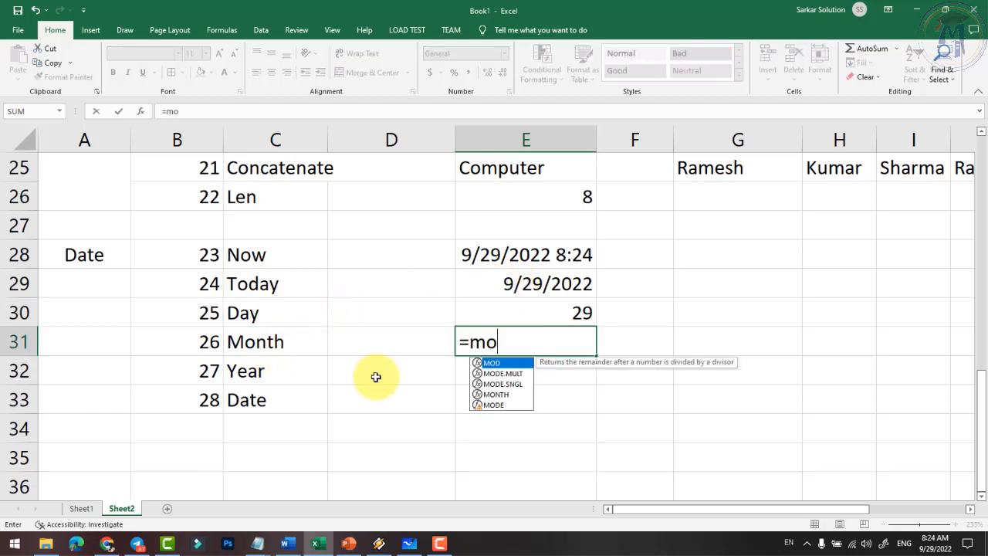
{"action": "type", "text": "nth("}
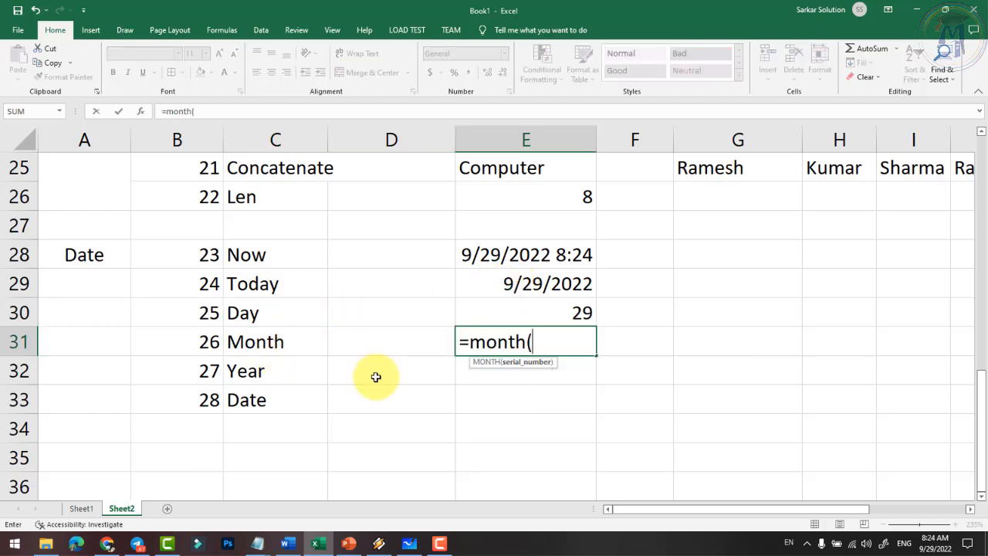
{"action": "type", "text": "e"}
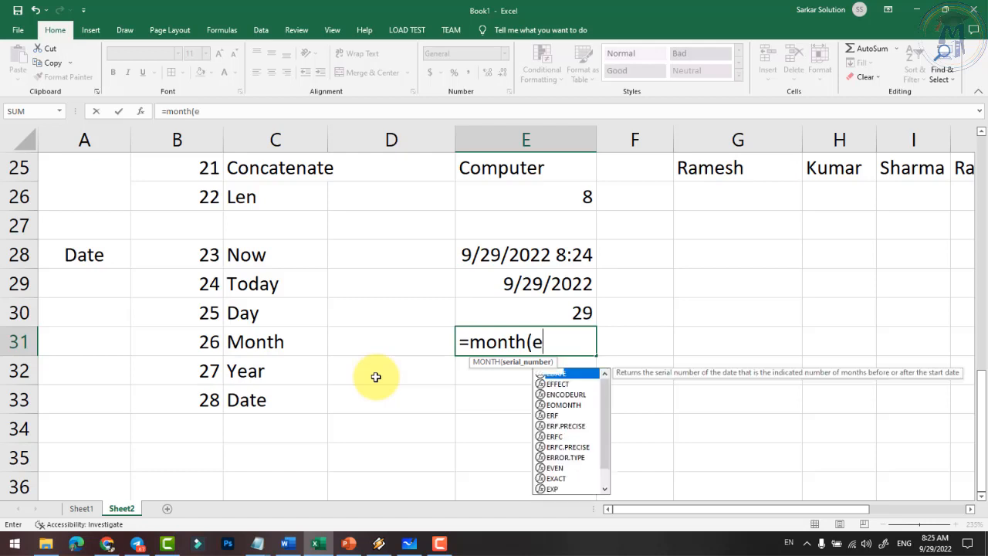
{"action": "type", "text": "29)"}
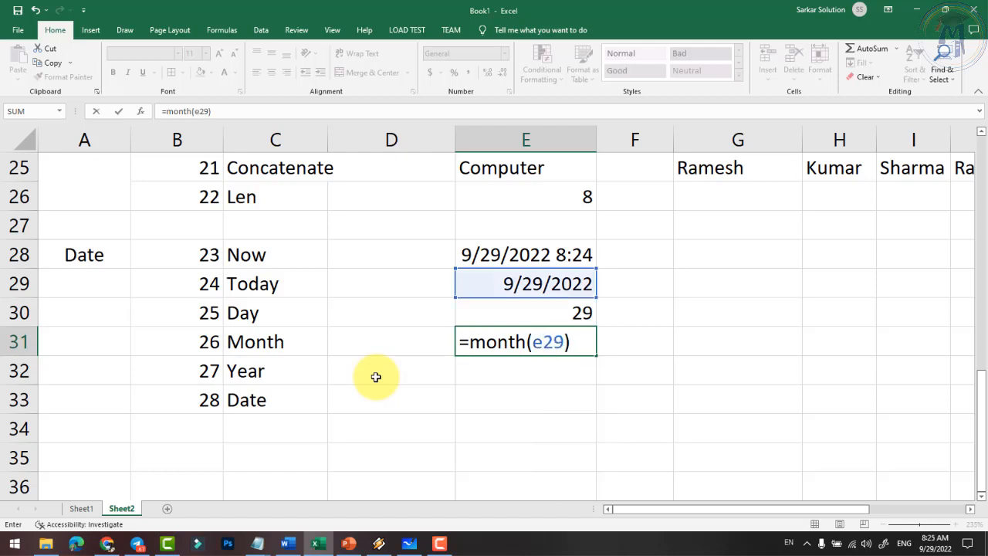
{"action": "key", "text": "Return"}
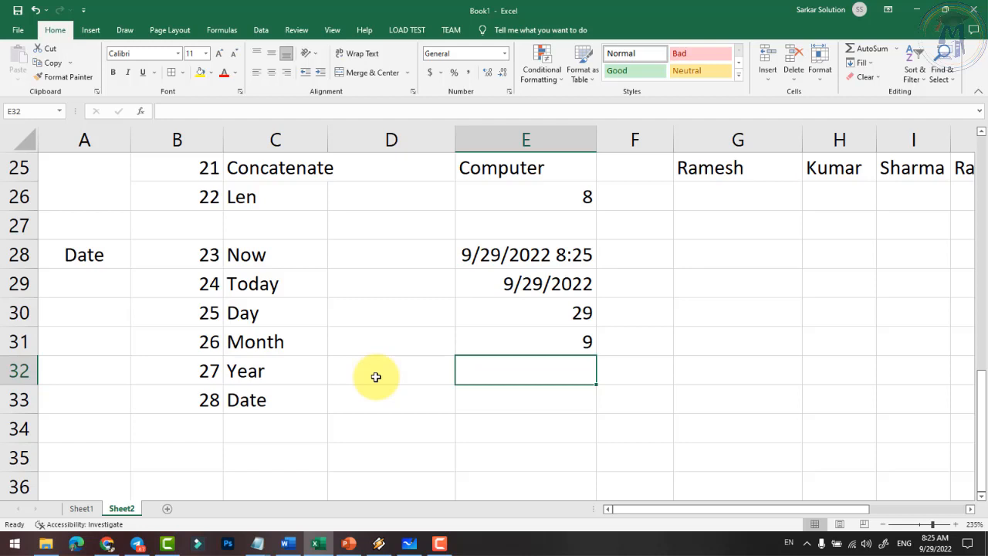
{"action": "type", "text": "="}
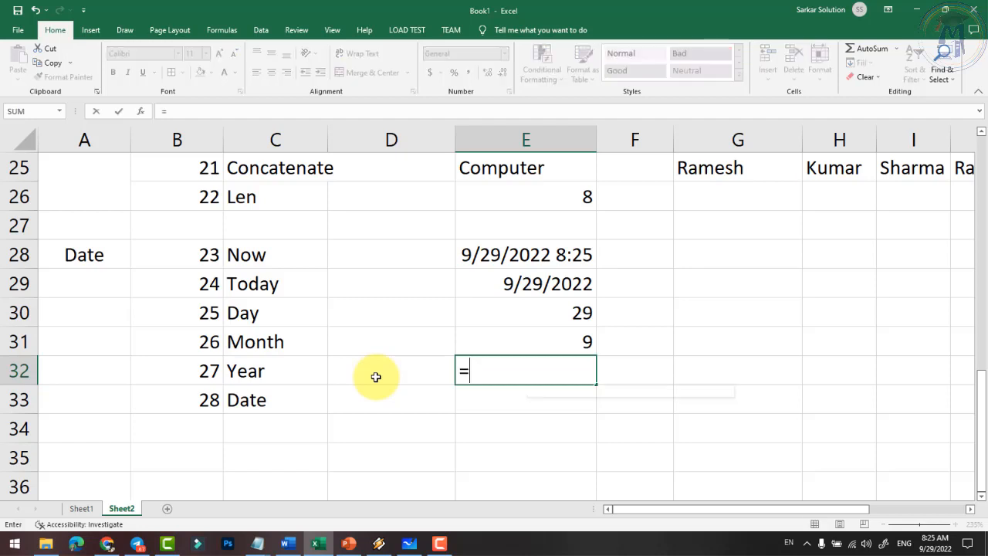
{"action": "type", "text": "year("}
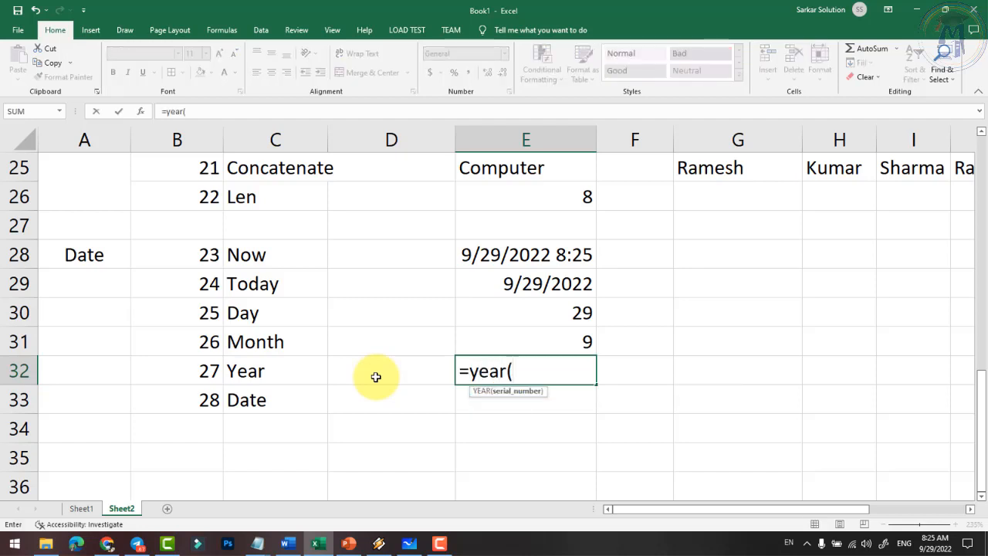
{"action": "type", "text": "e29"}
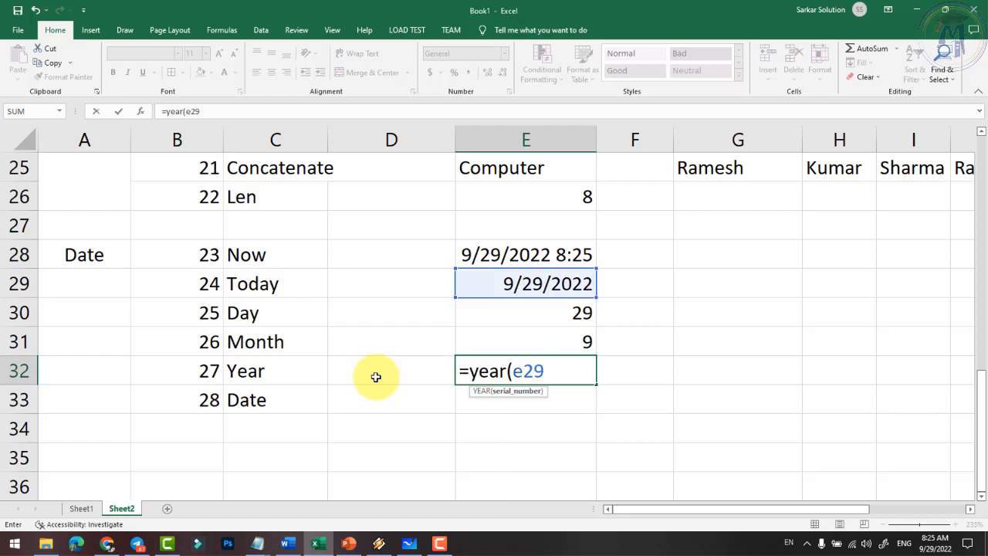
{"action": "type", "text": ")"}
{"action": "key", "text": "Return"}
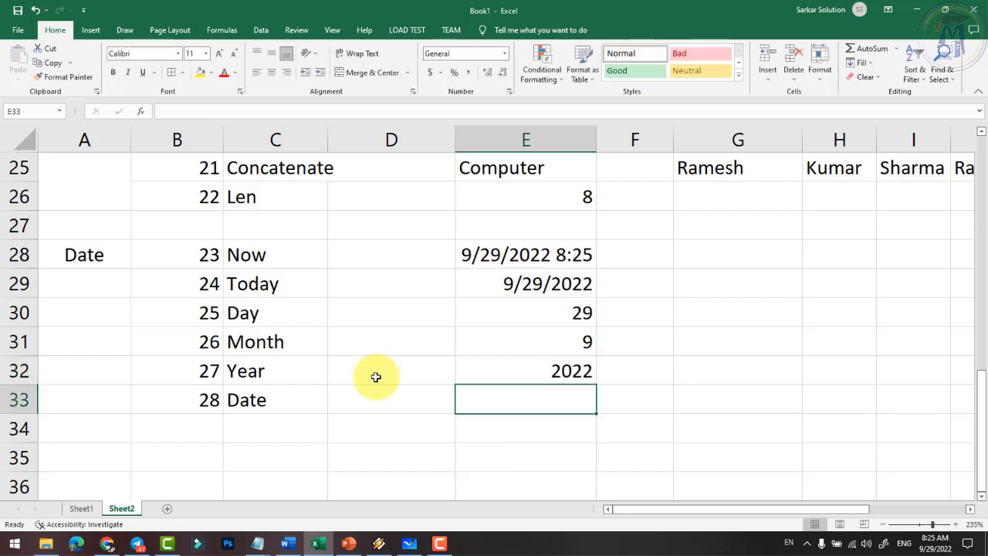
{"action": "left_click", "coordinate": [547, 284]}
{"action": "left_click", "coordinate": [567, 319]}
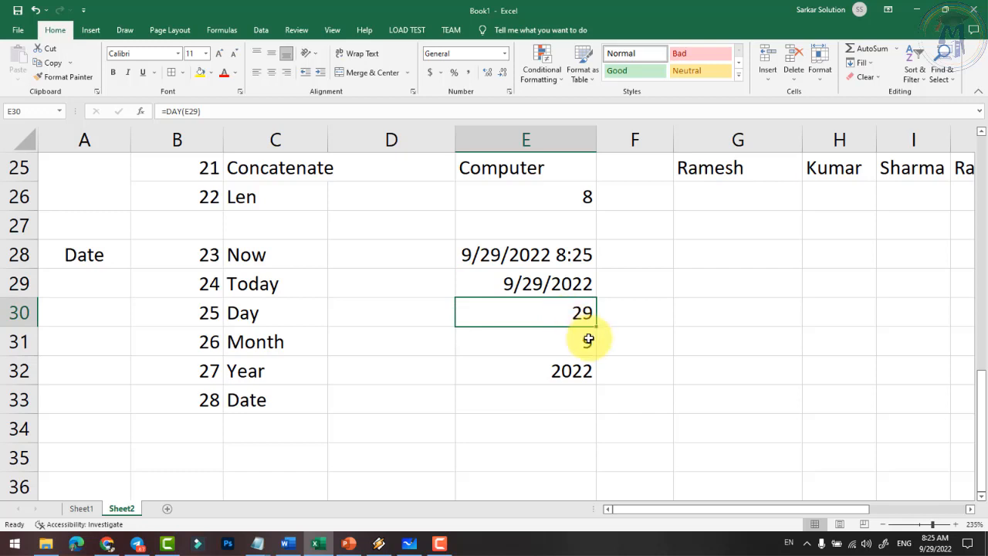
{"action": "left_click", "coordinate": [588, 343]}
{"action": "left_click", "coordinate": [568, 377]}
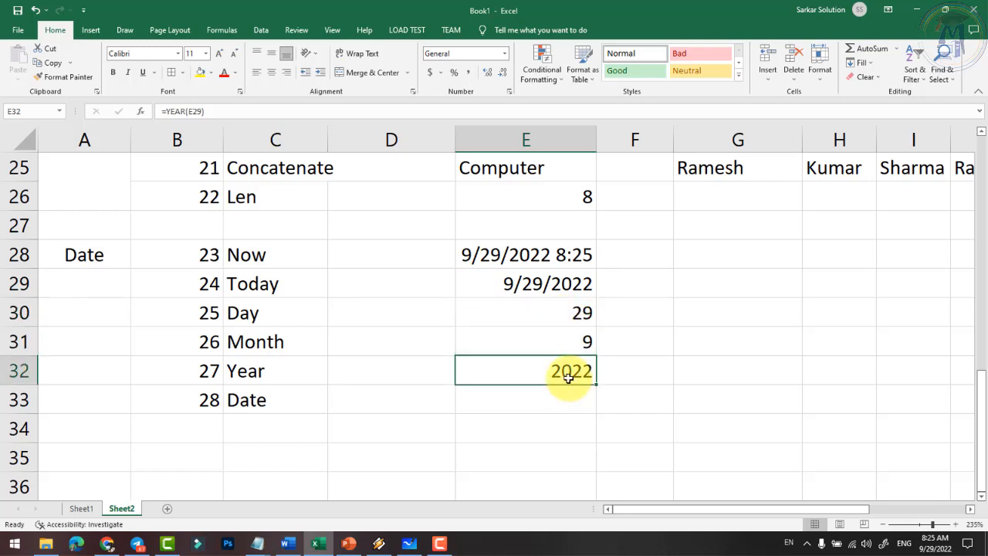
{"action": "left_click", "coordinate": [577, 316]}
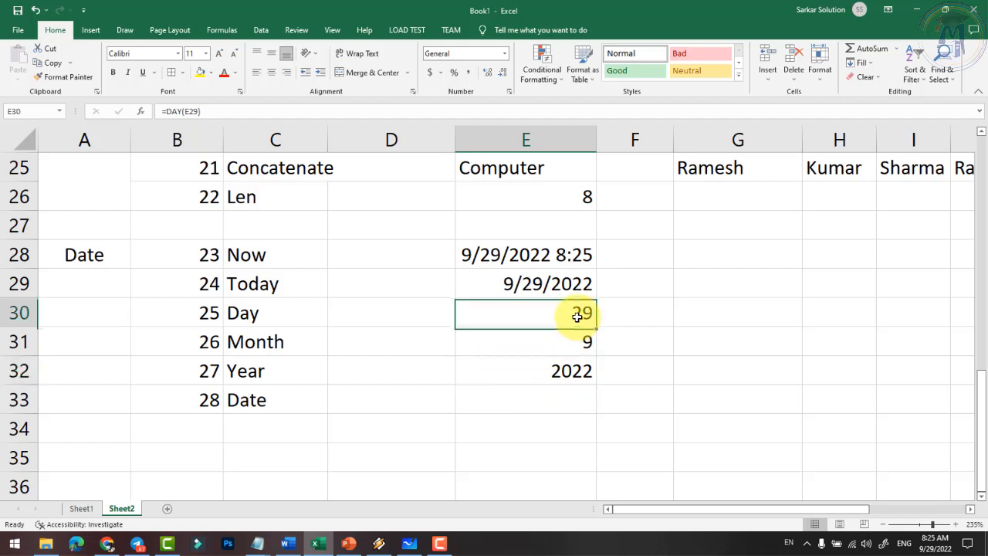
{"action": "left_click", "coordinate": [584, 342]}
{"action": "left_click", "coordinate": [585, 313]}
{"action": "left_click", "coordinate": [580, 344]}
{"action": "left_click", "coordinate": [575, 374]}
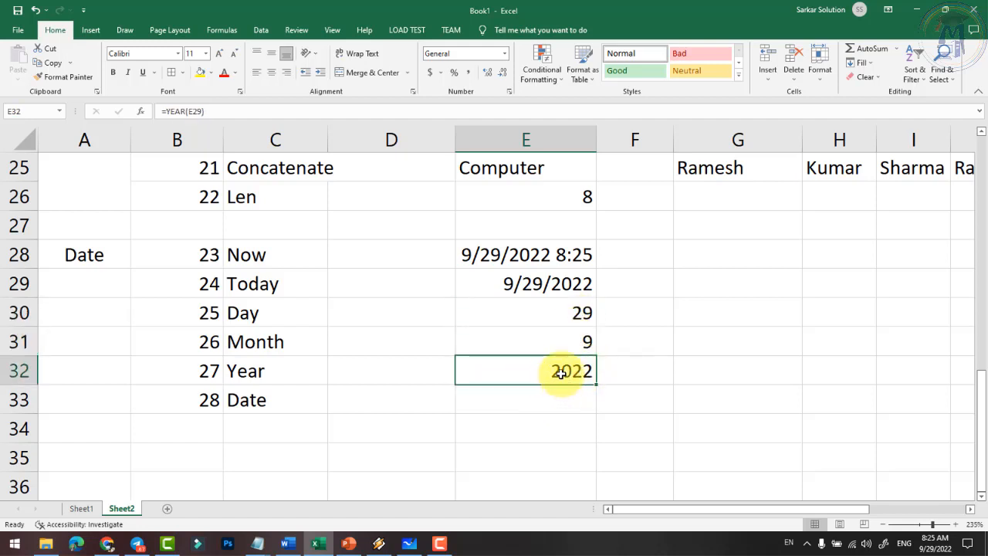
{"action": "left_click", "coordinate": [569, 340]}
{"action": "left_click", "coordinate": [570, 313]}
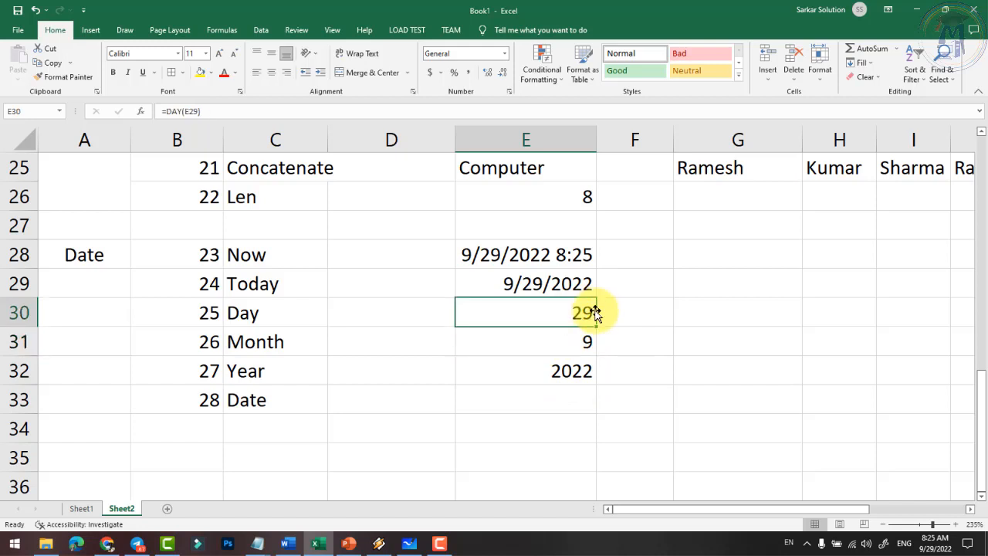
{"action": "left_click", "coordinate": [502, 399]}
- Enter =DATE(E32,E31,E30) in E33 and compare it with E29's TODAY result
{"action": "type", "text": "=date("}
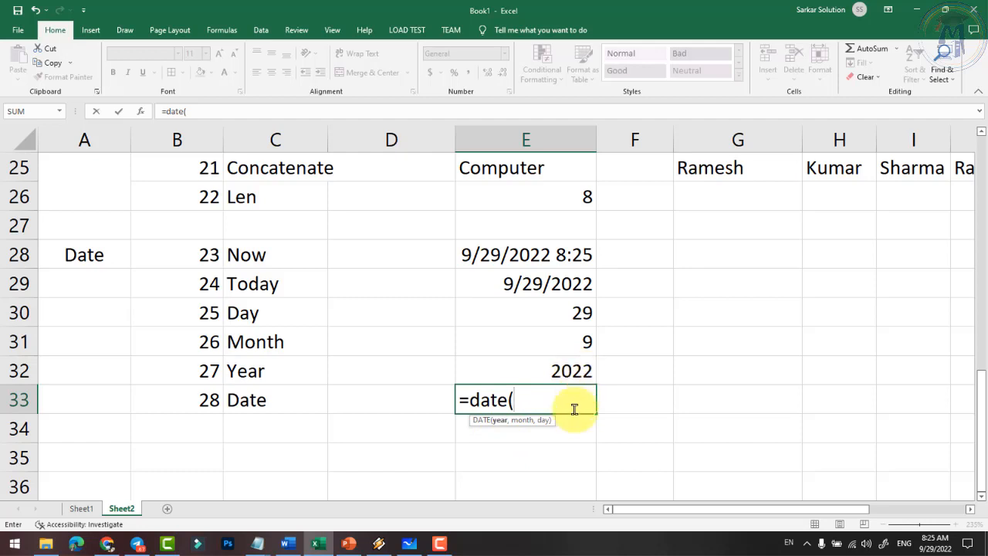
{"action": "type", "text": "e32"}
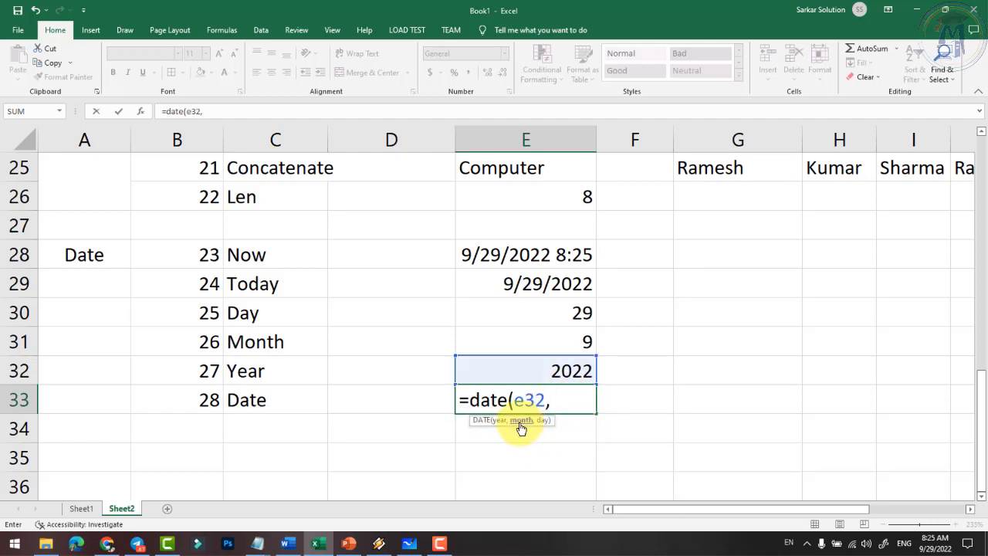
{"action": "type", "text": ",e31"}
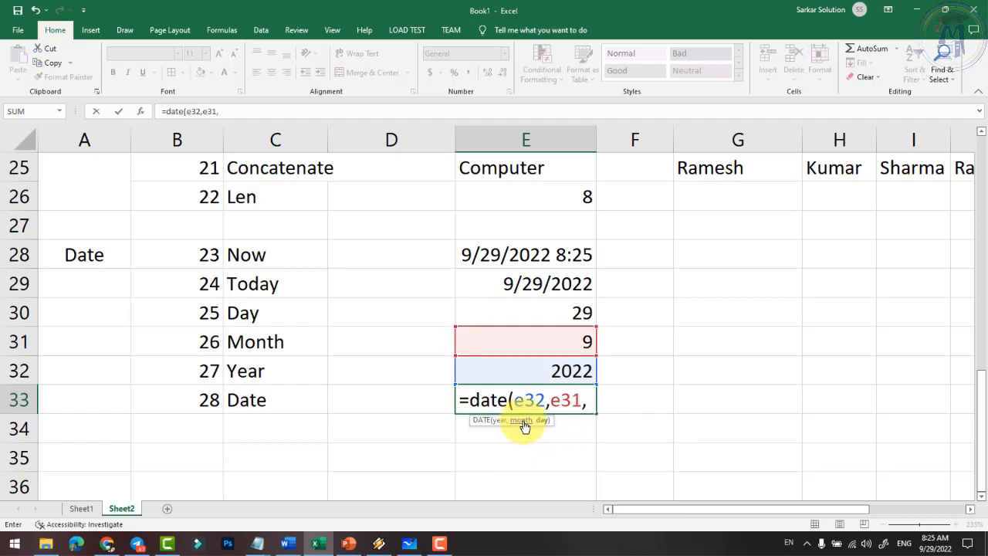
{"action": "type", "text": ",e"}
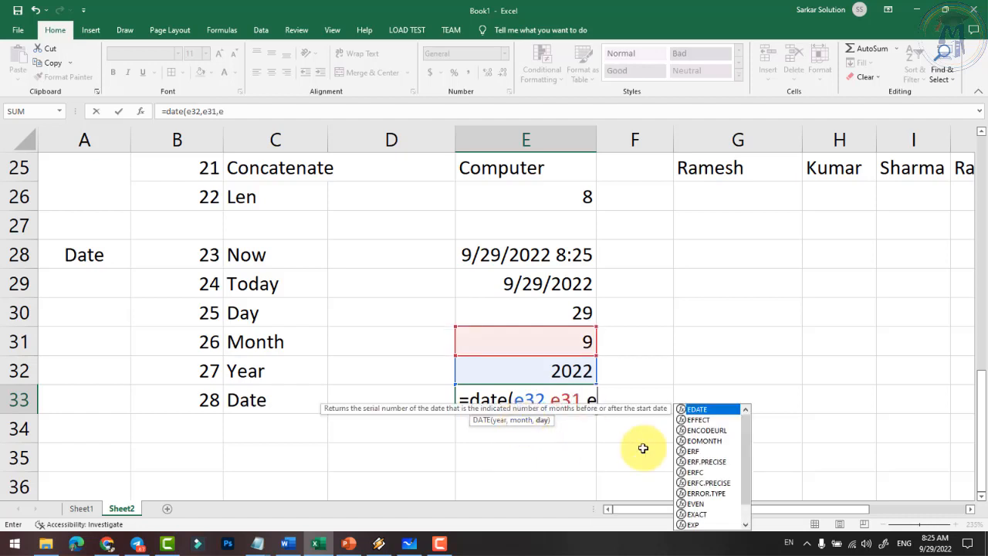
{"action": "type", "text": "30"}
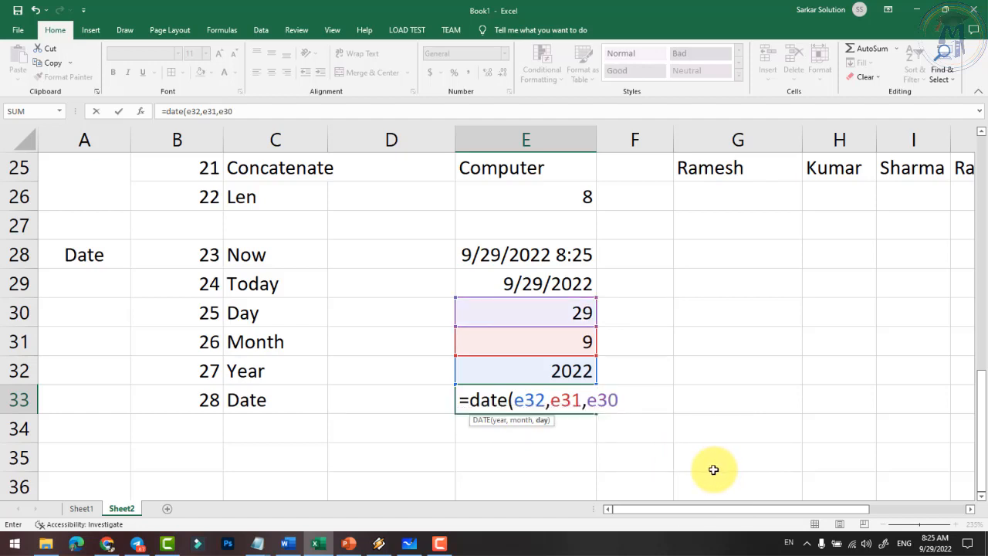
{"action": "type", "text": ")"}
{"action": "key", "text": "Return"}
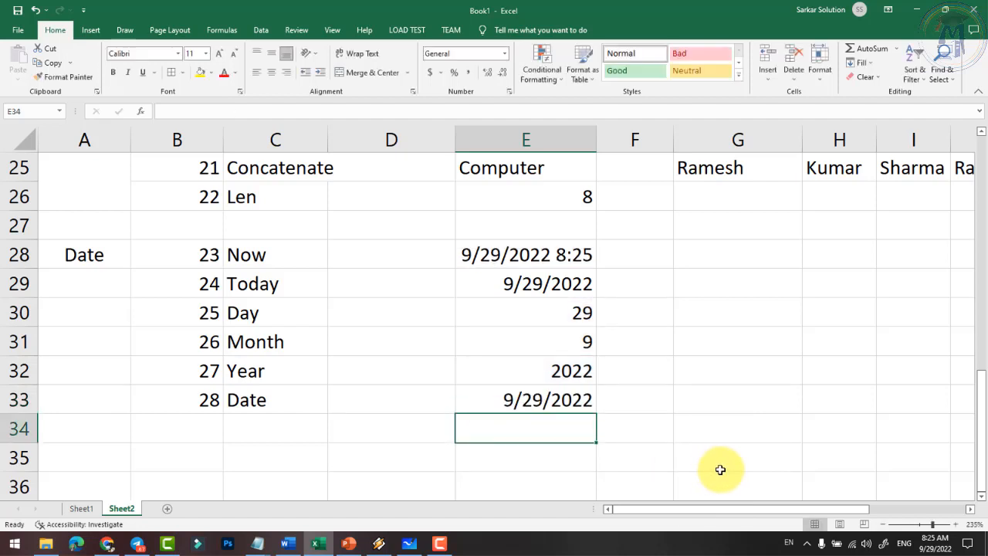
{"action": "left_click", "coordinate": [548, 399]}
{"action": "left_click", "coordinate": [541, 283]}
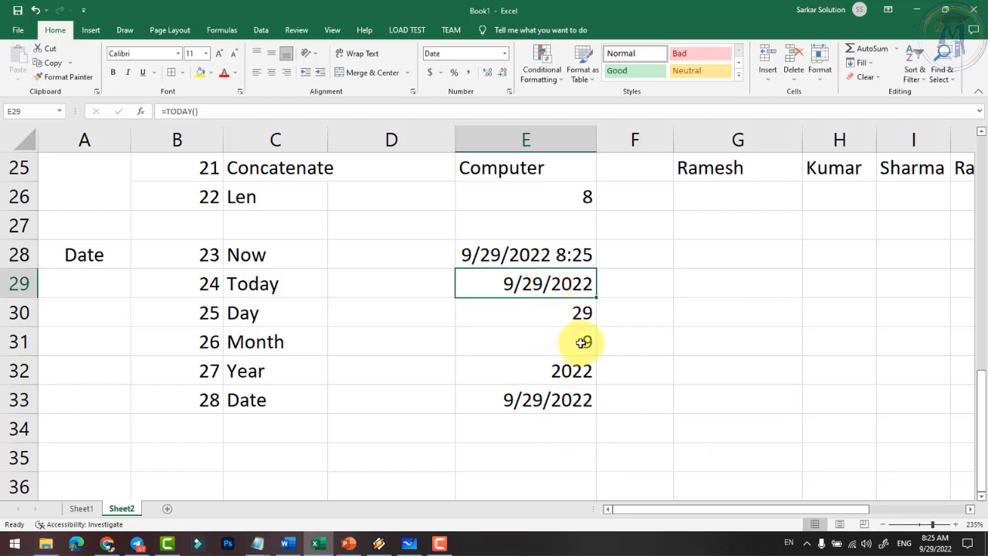
{"action": "left_click", "coordinate": [525, 399]}
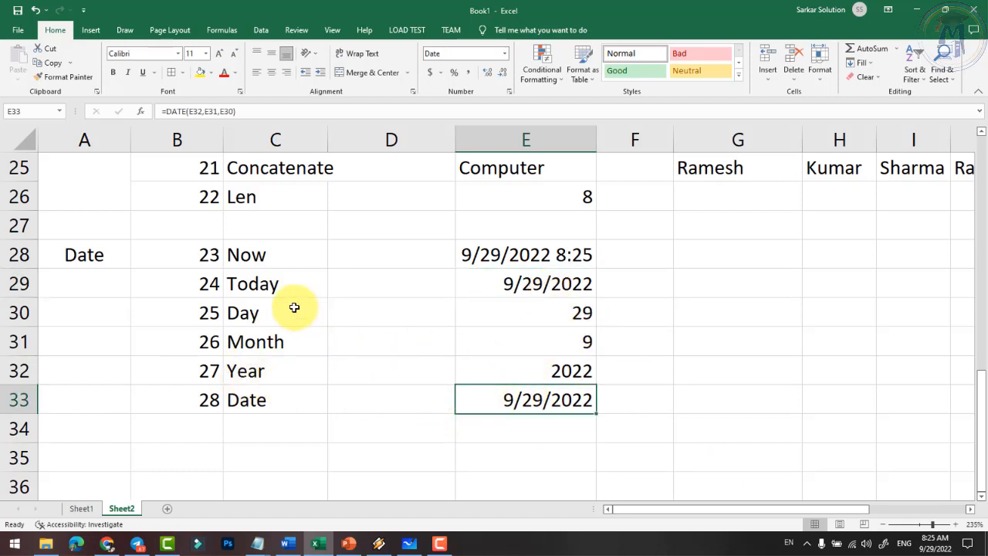
{"action": "left_click", "coordinate": [260, 254]}
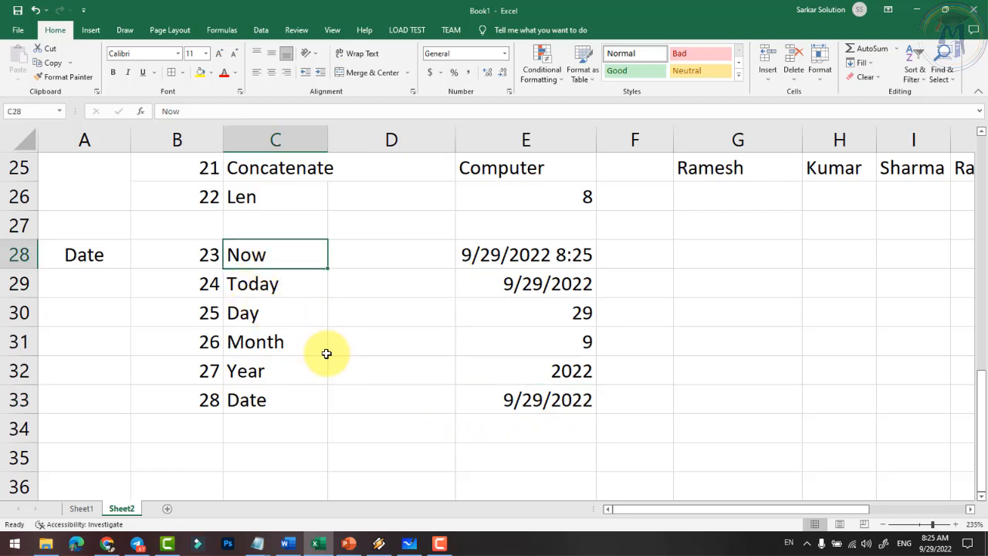
{"action": "scroll", "coordinate": [293, 361], "scroll_direction": "down", "scroll_amount": 1}
- Start a Time section in A35, numbered 29 to 33 in column B
{"action": "left_click", "coordinate": [85, 363]}
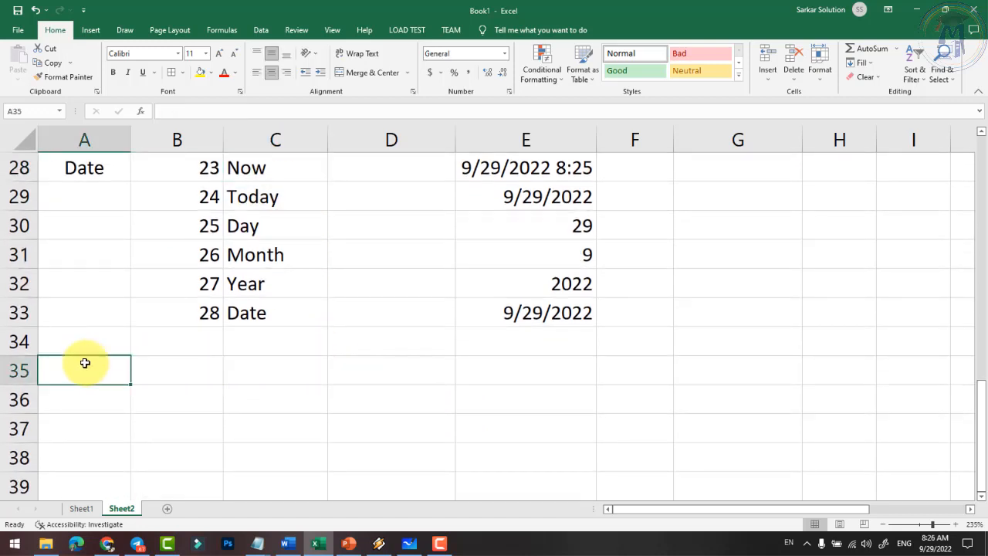
{"action": "key", "text": "ctrl+t"}
{"action": "key", "text": "Escape"}
{"action": "type", "text": "Time"}
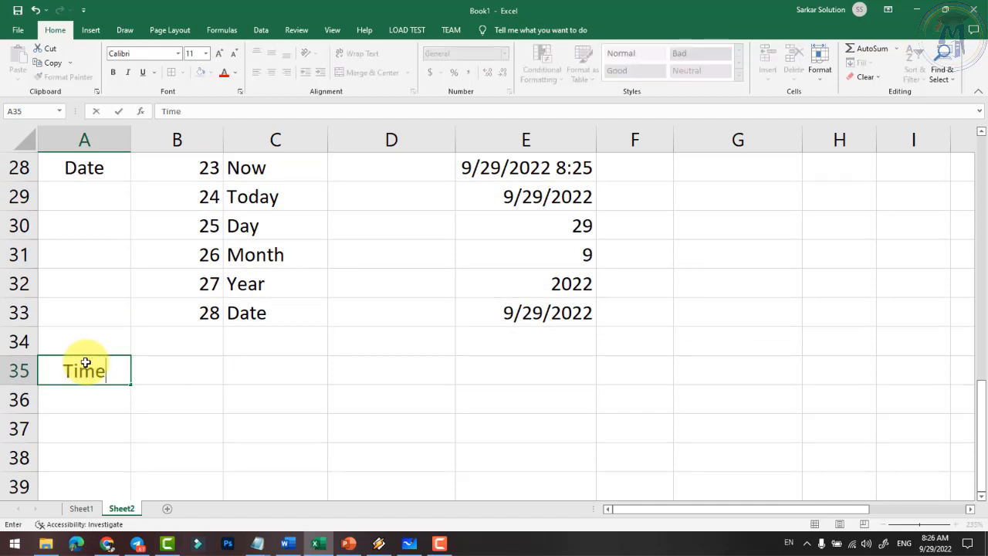
{"action": "key", "text": "Tab"}
{"action": "type", "text": "29"}
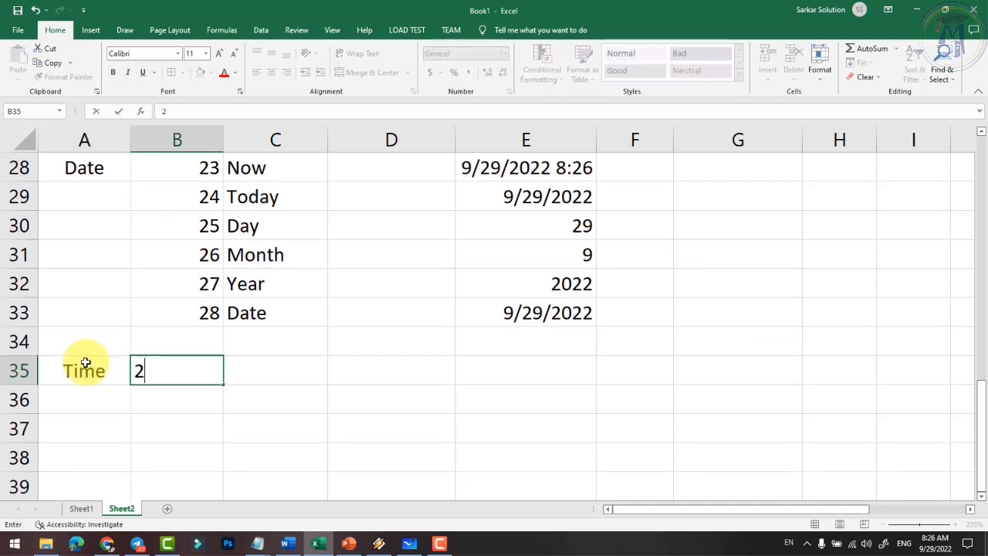
{"action": "key", "text": "Down"}
{"action": "type", "text": "3"}
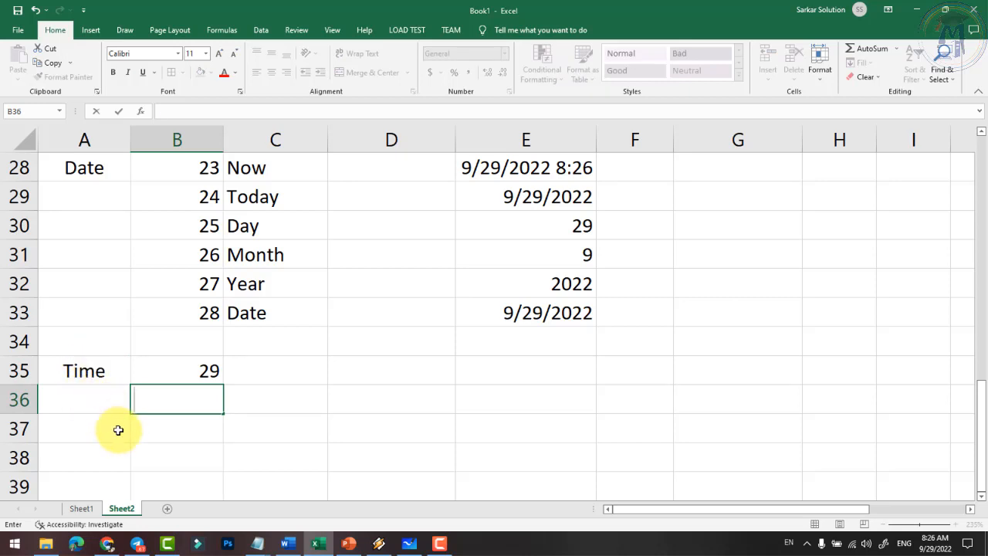
{"action": "left_click", "coordinate": [191, 462]}
{"action": "left_click", "coordinate": [195, 378]}
{"action": "left_click", "coordinate": [198, 399]}
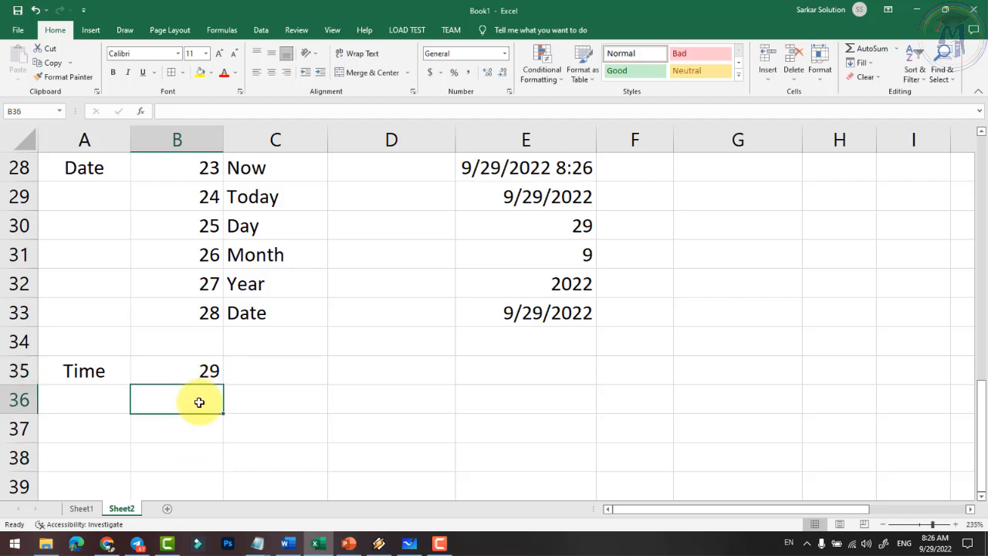
{"action": "type", "text": "30"}
{"action": "key", "text": "Return"}
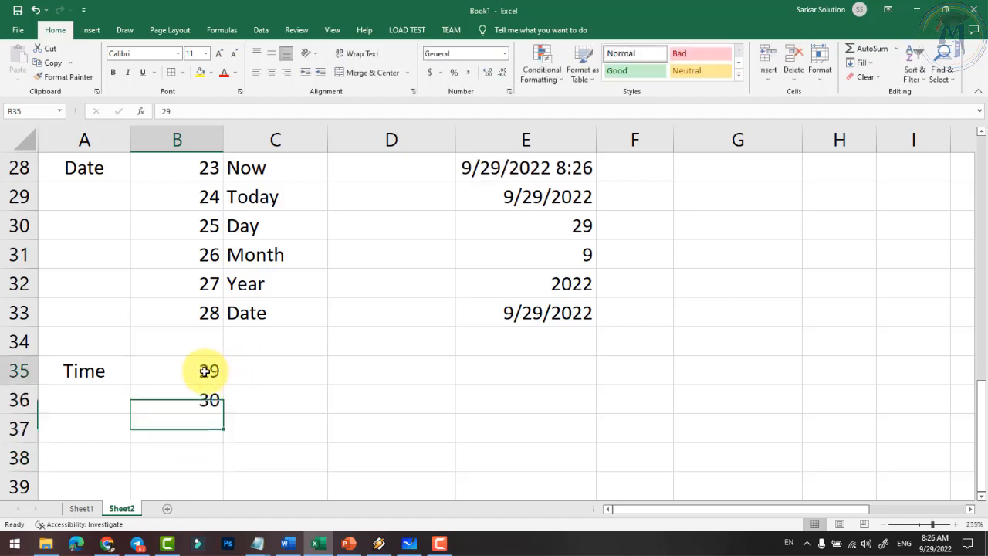
{"action": "left_click_drag", "start_coordinate": [203, 370], "coordinate": [231, 394]}
{"action": "left_click", "coordinate": [278, 282]}
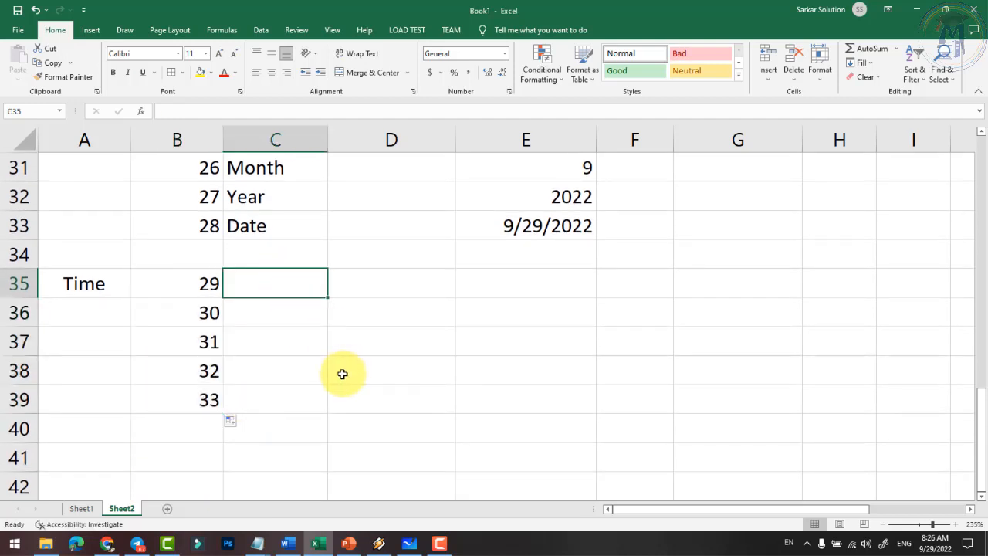
- List Now, Hour, Minute, Second and Time in C35:C39
{"action": "scroll", "coordinate": [347, 385], "scroll_direction": "up", "scroll_amount": 1}
{"action": "type", "text": "Now"}
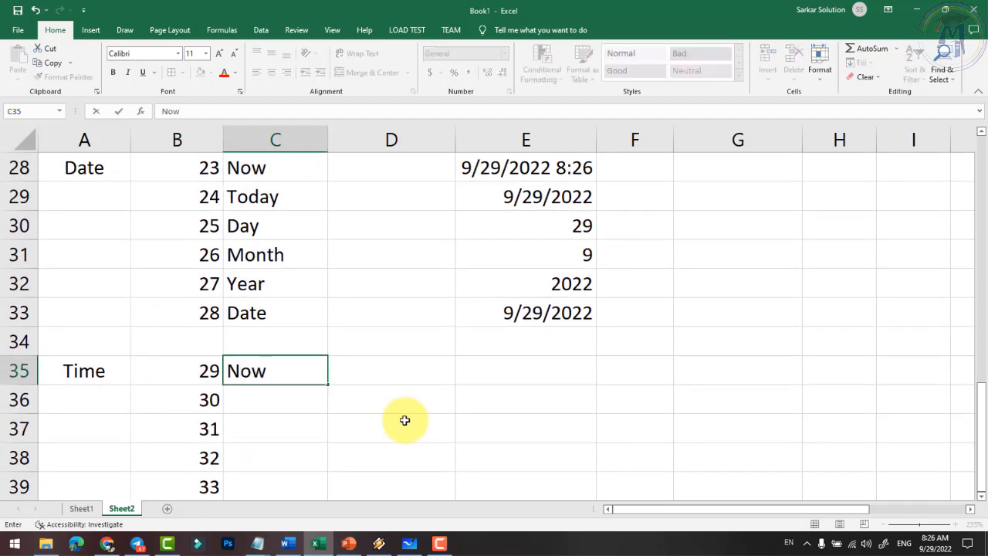
{"action": "key", "text": "Tab"}
{"action": "key", "text": "Down"}
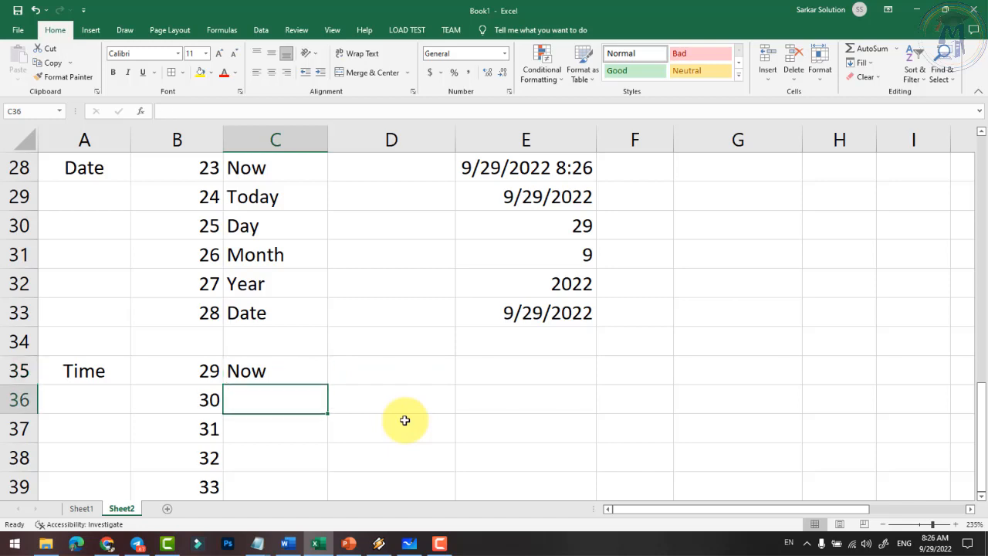
{"action": "type", "text": "Hour"}
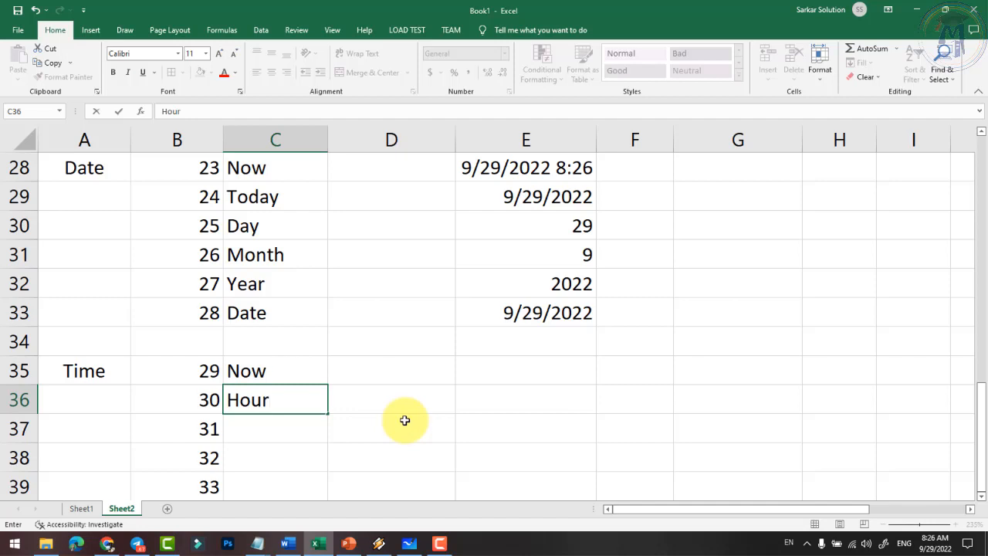
{"action": "key", "text": "Return"}
{"action": "type", "text": "Minute"}
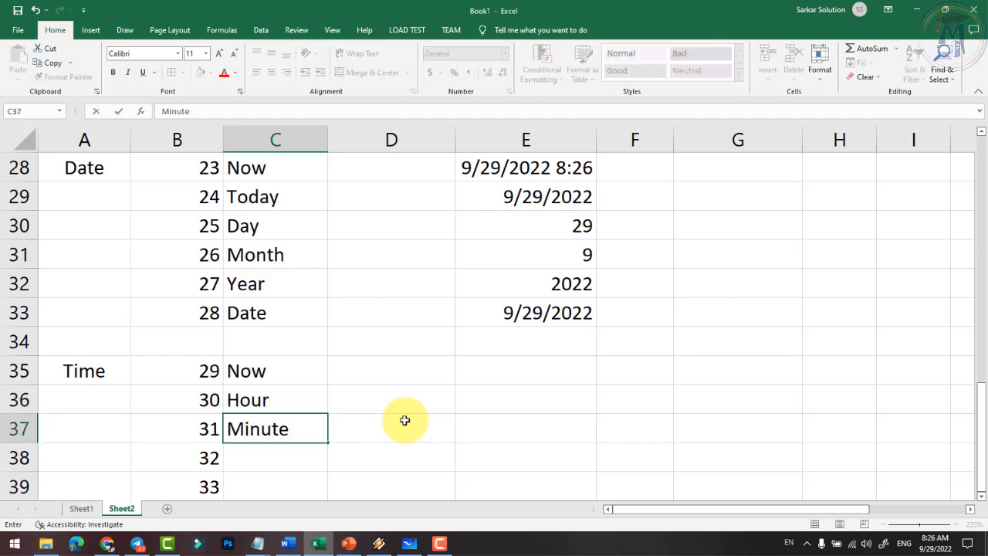
{"action": "key", "text": "Return"}
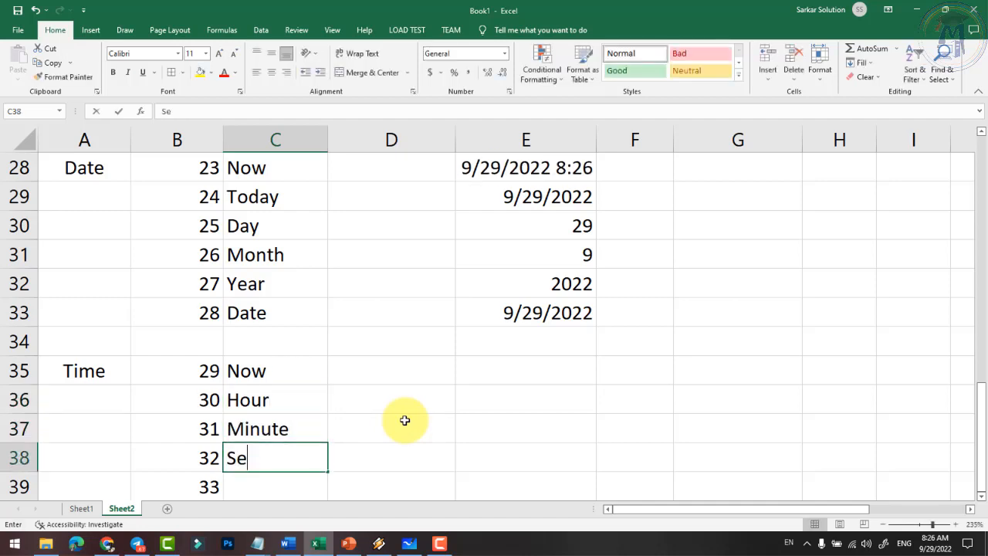
{"action": "type", "text": "Second"}
{"action": "key", "text": "Return"}
{"action": "type", "text": "Time"}
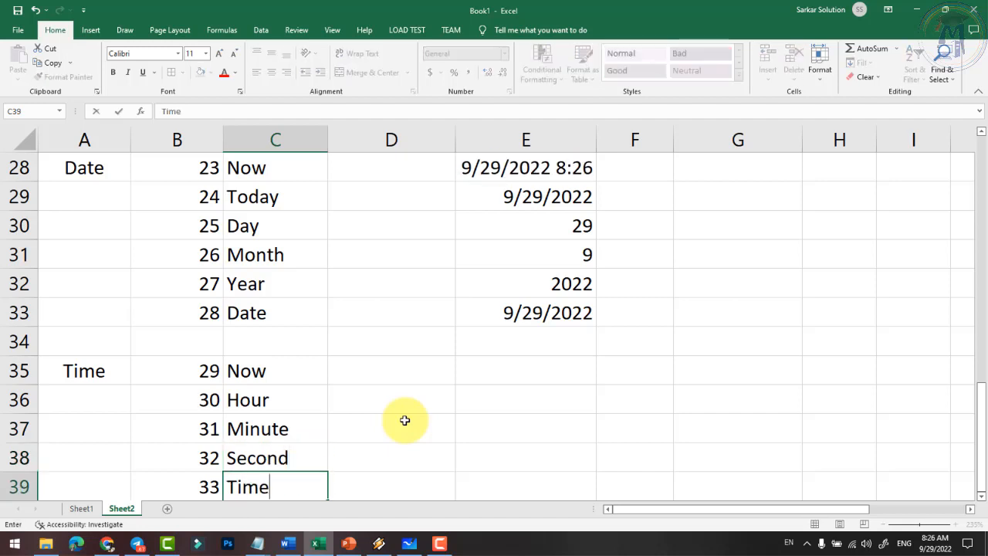
{"action": "key", "text": "Tab"}
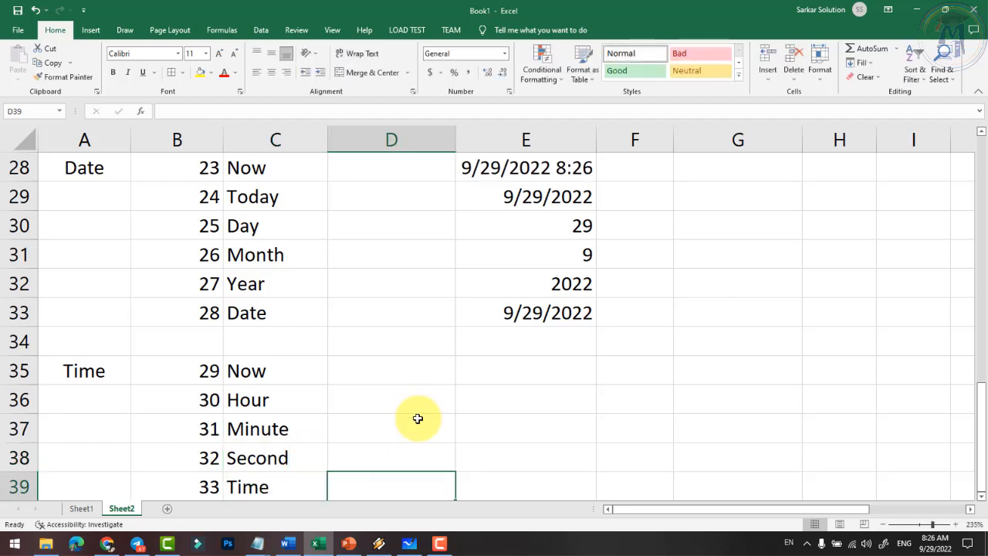
{"action": "left_click", "coordinate": [432, 379]}
{"action": "left_click", "coordinate": [514, 369]}
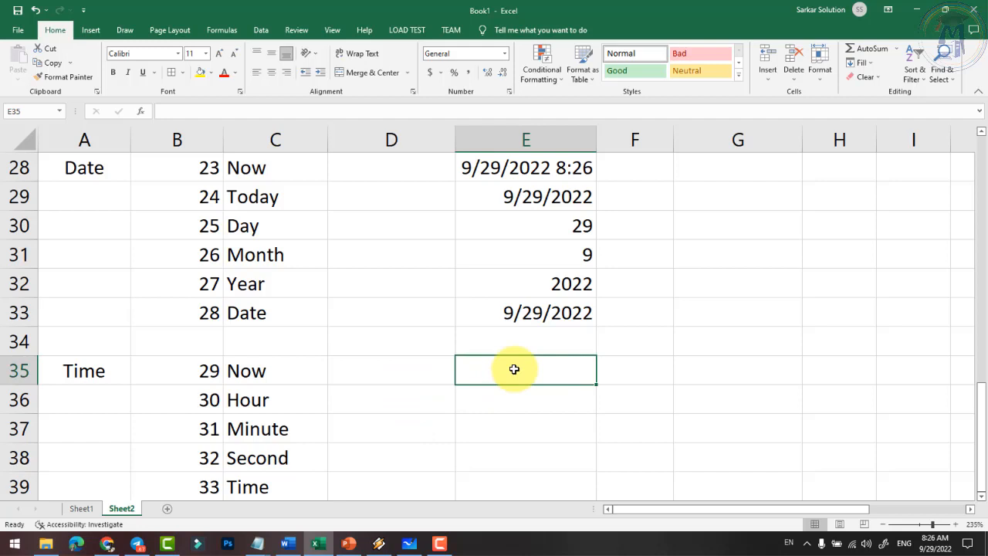
- Enter =NOW() in E35 and format it as Time to show 8:26:46 AM
{"action": "type", "text": "Now"}
{"action": "key", "text": "BackSpace"}
{"action": "key", "text": "BackSpace"}
{"action": "key", "text": "BackSpace"}
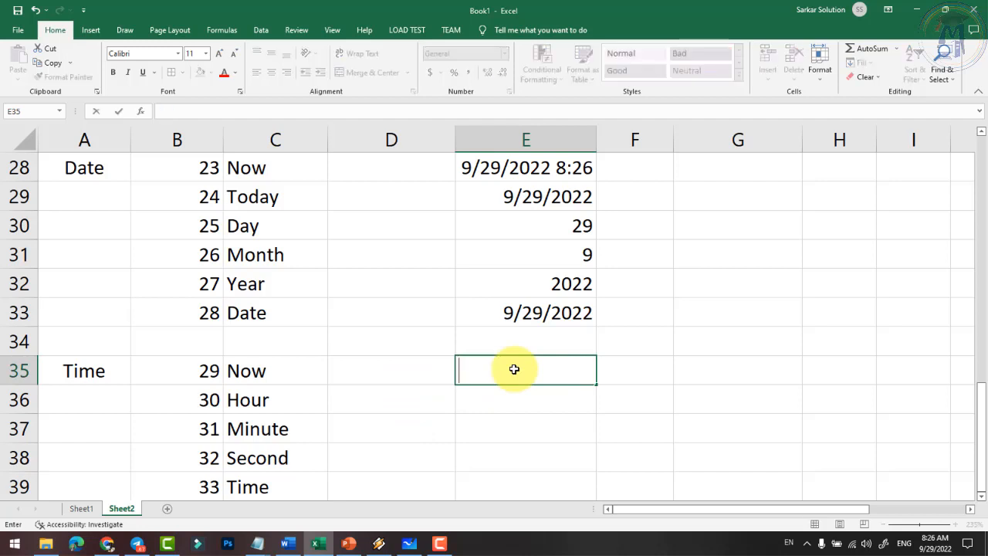
{"action": "type", "text": "=now()"}
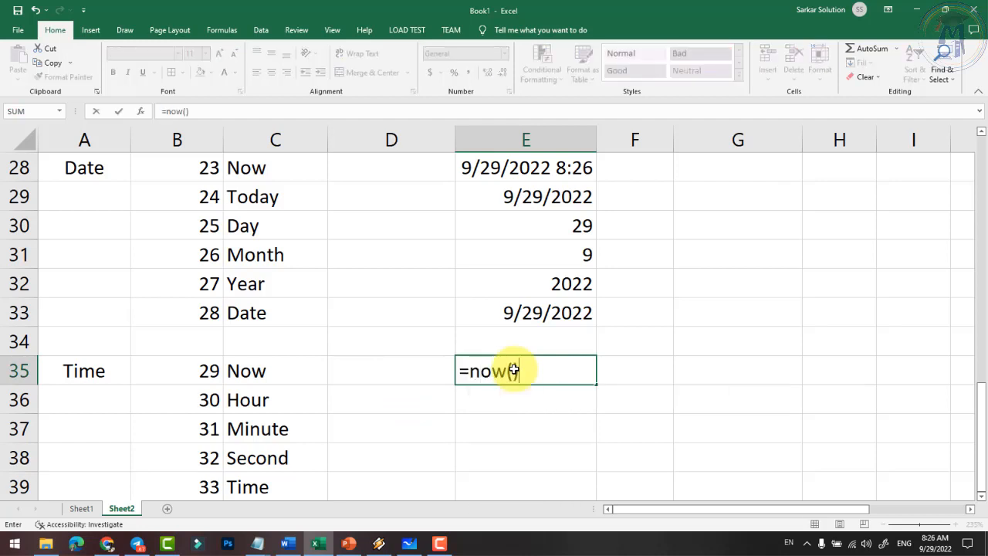
{"action": "key", "text": "Return"}
{"action": "left_click", "coordinate": [522, 372]}
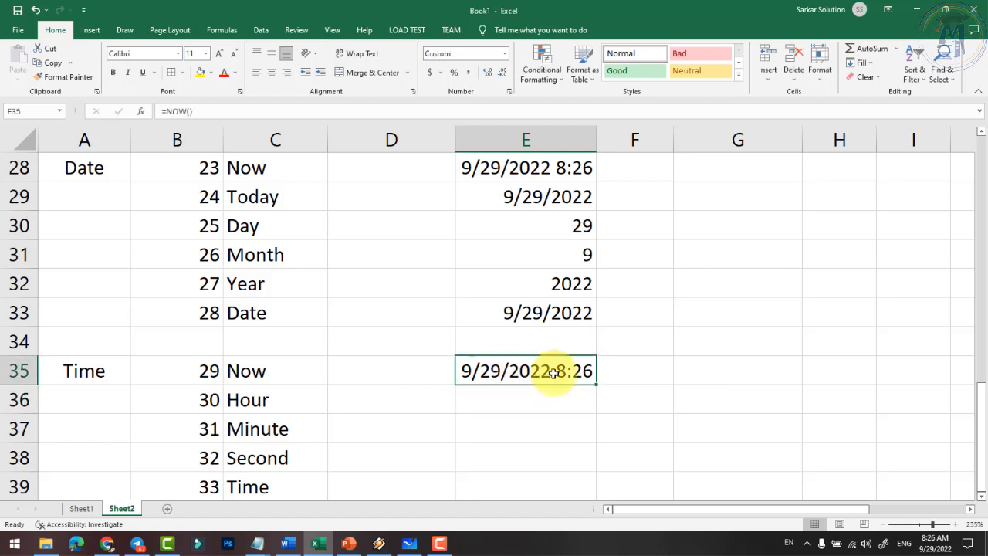
{"action": "left_click", "coordinate": [505, 56]}
{"action": "left_click", "coordinate": [471, 238]}
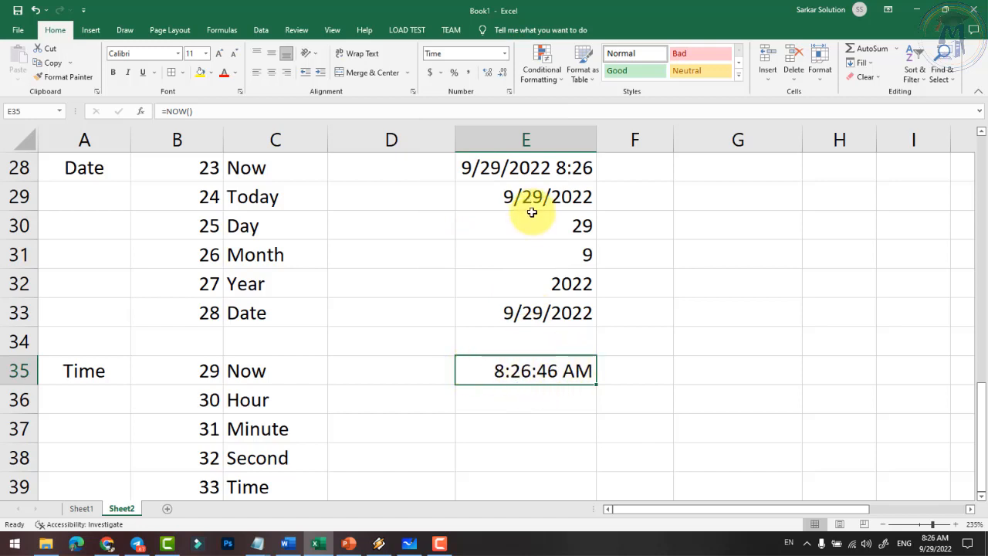
{"action": "left_click", "coordinate": [529, 168]}
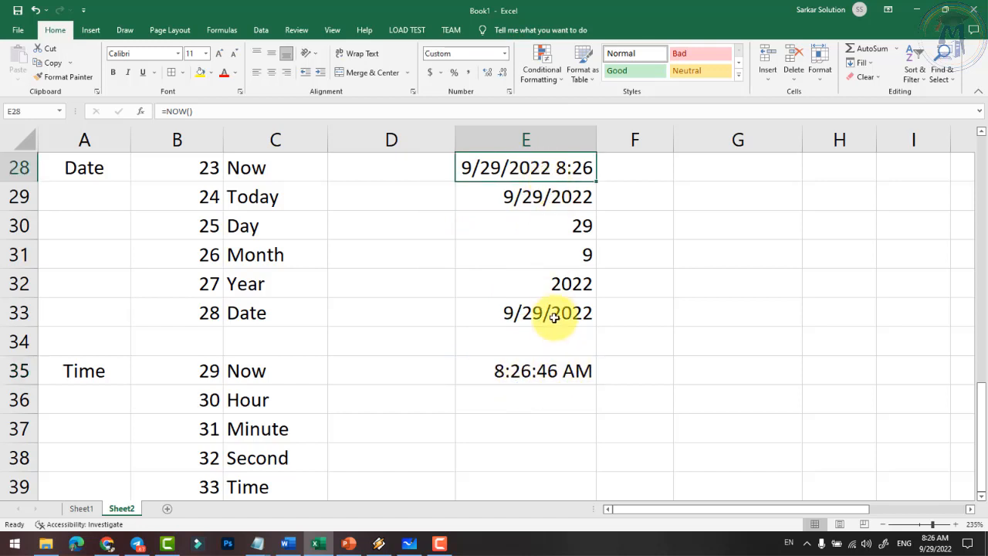
{"action": "left_click", "coordinate": [541, 370]}
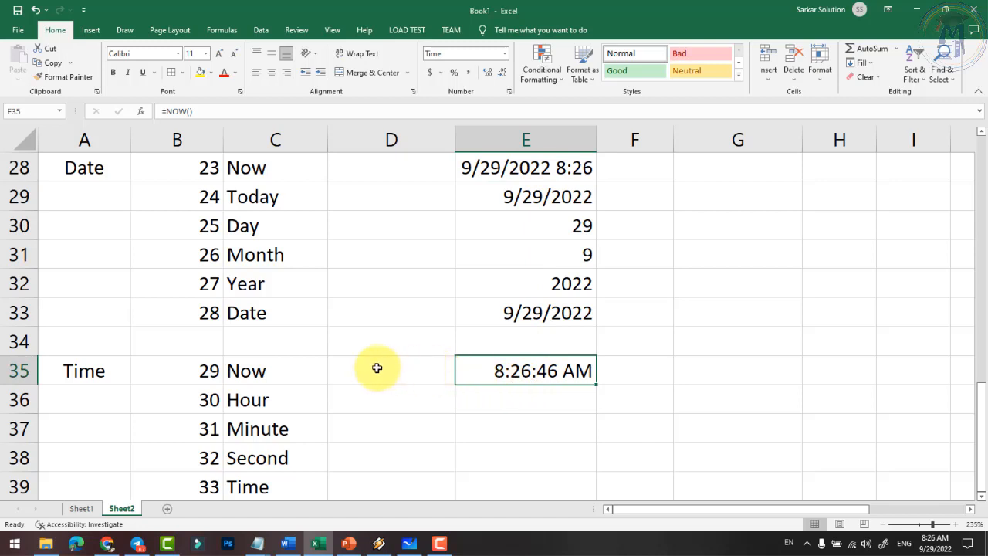
{"action": "left_click", "coordinate": [512, 402]}
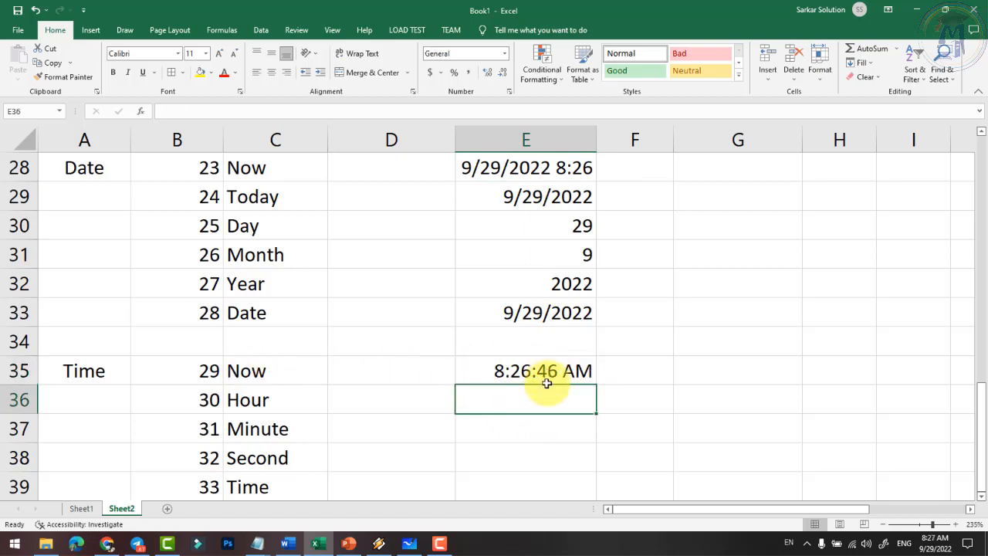
- Enter =HOUR(E35) in E36 so the Hour row returns 8
{"action": "type", "text": "="}
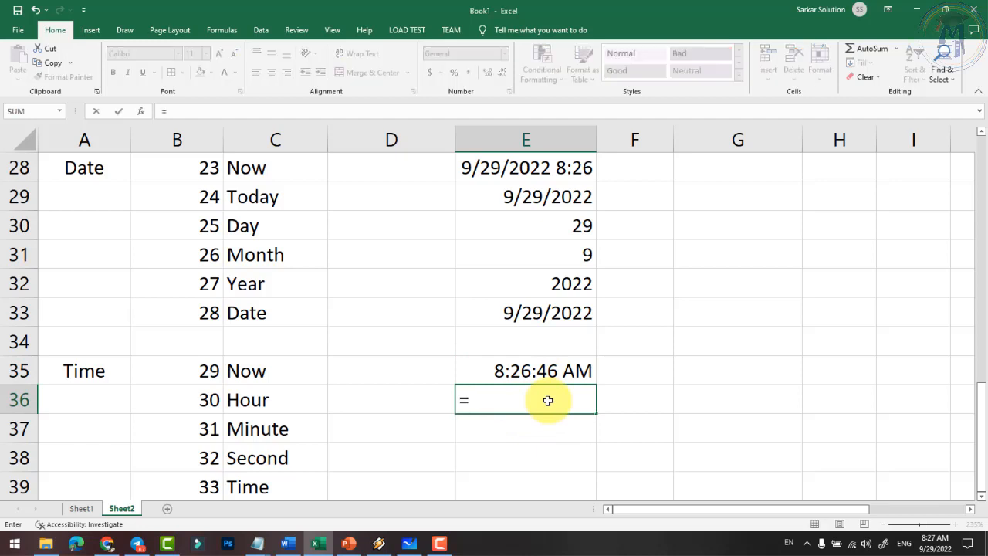
{"action": "type", "text": "hour("}
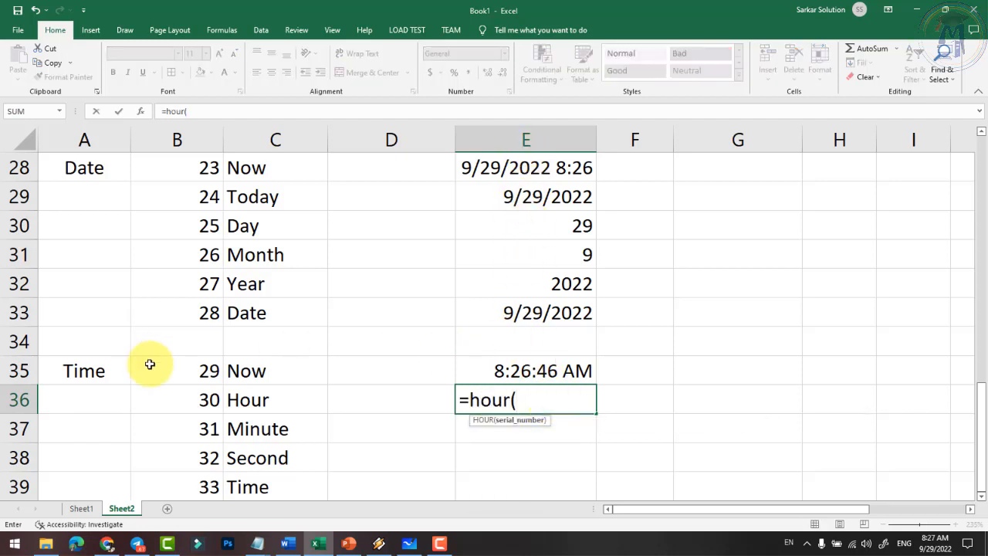
{"action": "type", "text": "e35"}
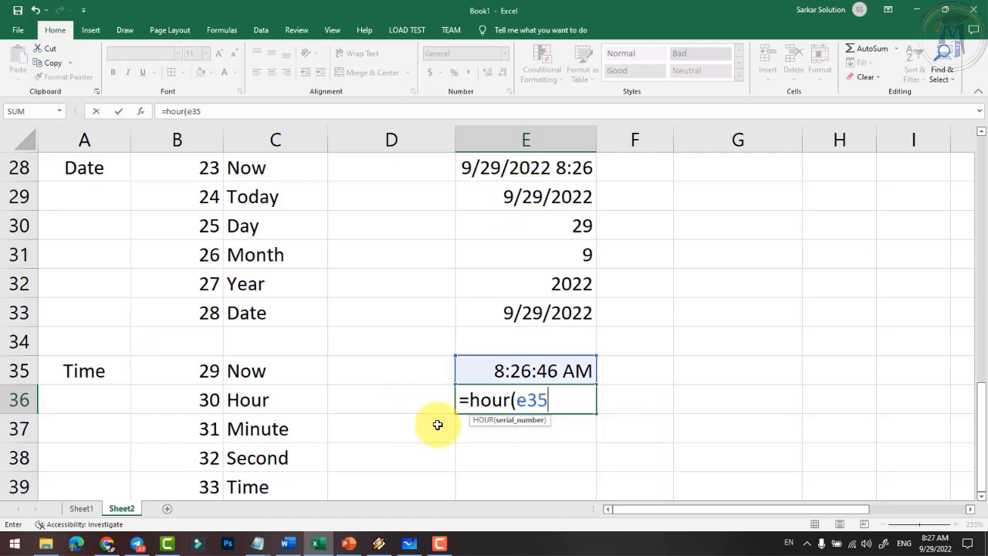
{"action": "type", "text": ")"}
{"action": "key", "text": "Return"}
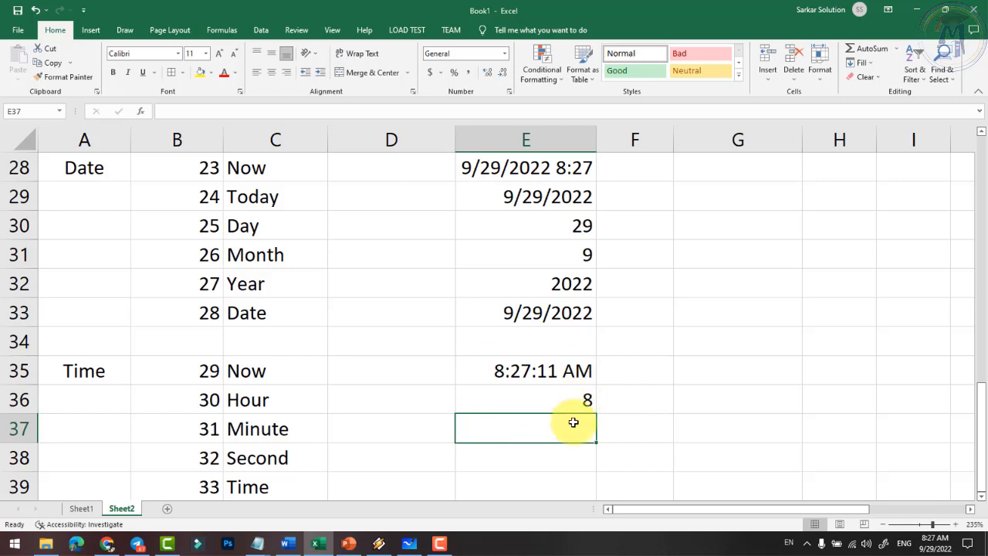
{"action": "left_click", "coordinate": [583, 397]}
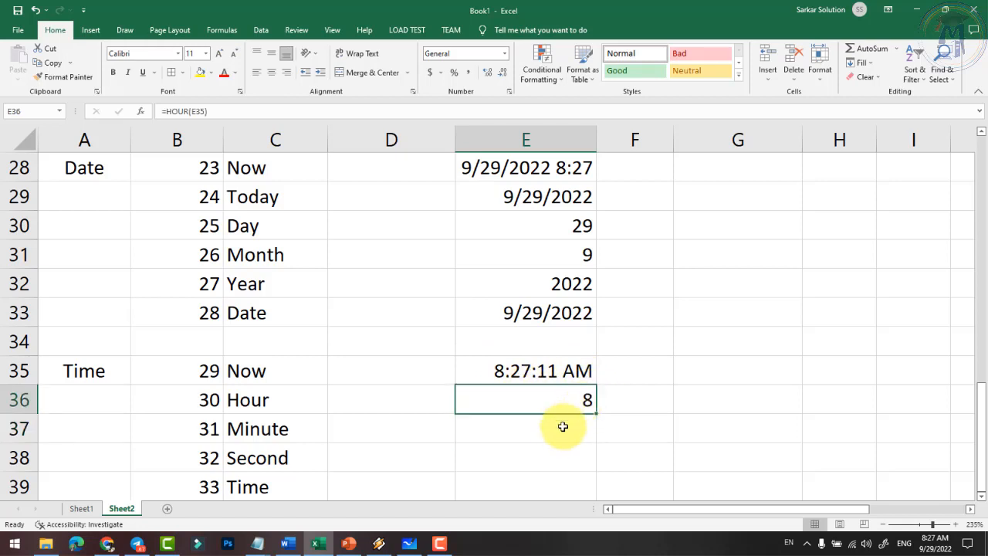
- Fill E37 and E38 with =MINUTE(E35) and =SECOND(E35), returning 27 and 34, then begin =TIME( in E39
{"action": "left_click", "coordinate": [559, 427]}
{"action": "scroll", "coordinate": [499, 462], "scroll_direction": "down", "scroll_amount": 1}
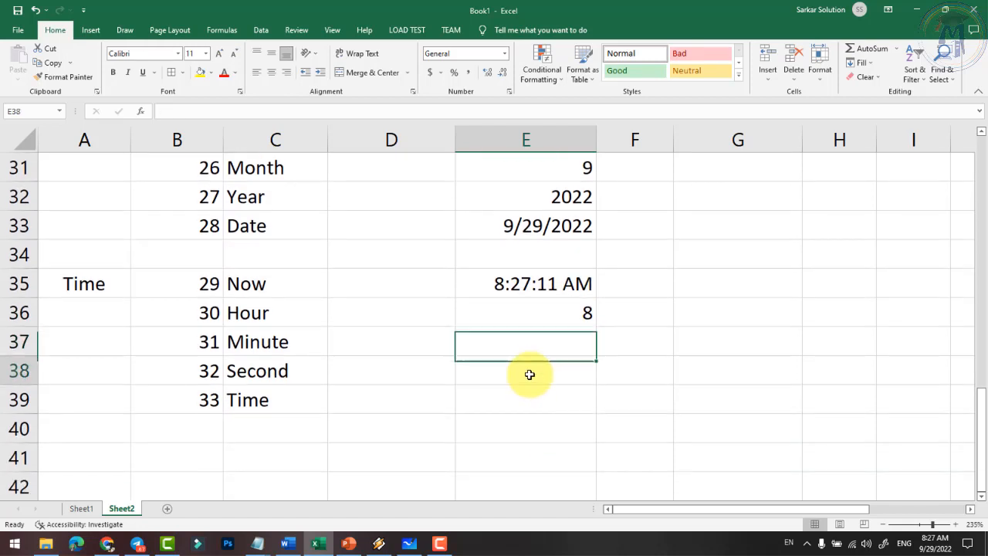
{"action": "type", "text": "=mi"}
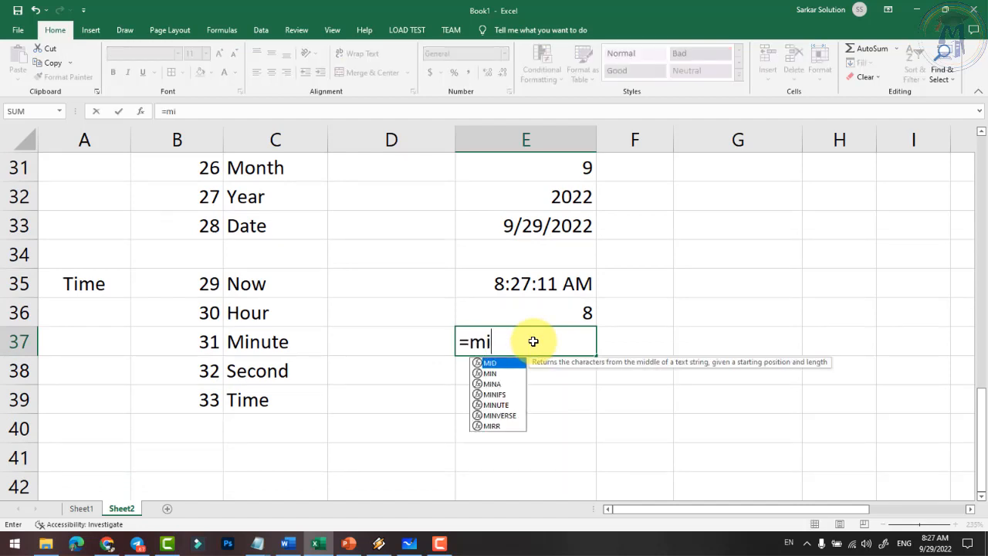
{"action": "type", "text": "nute("}
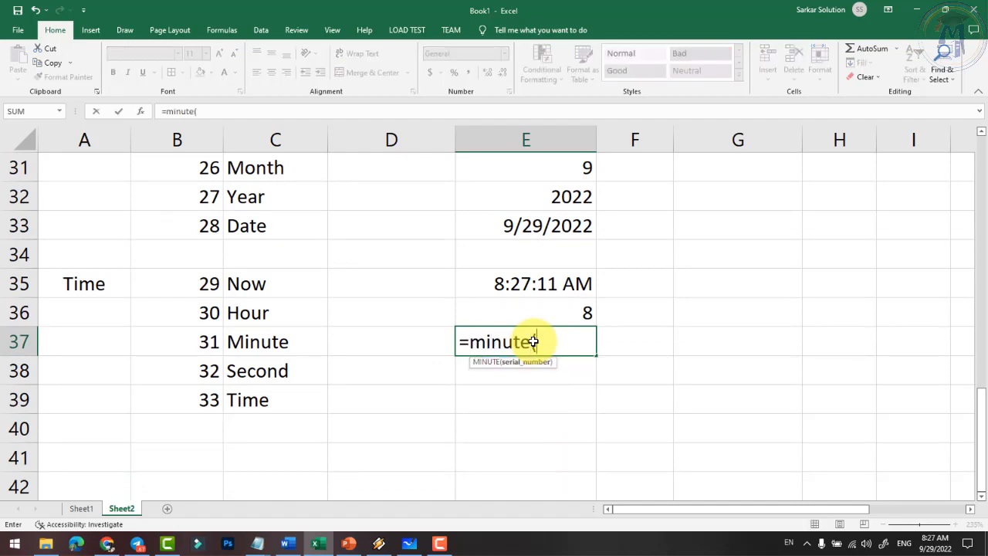
{"action": "type", "text": "e35)"}
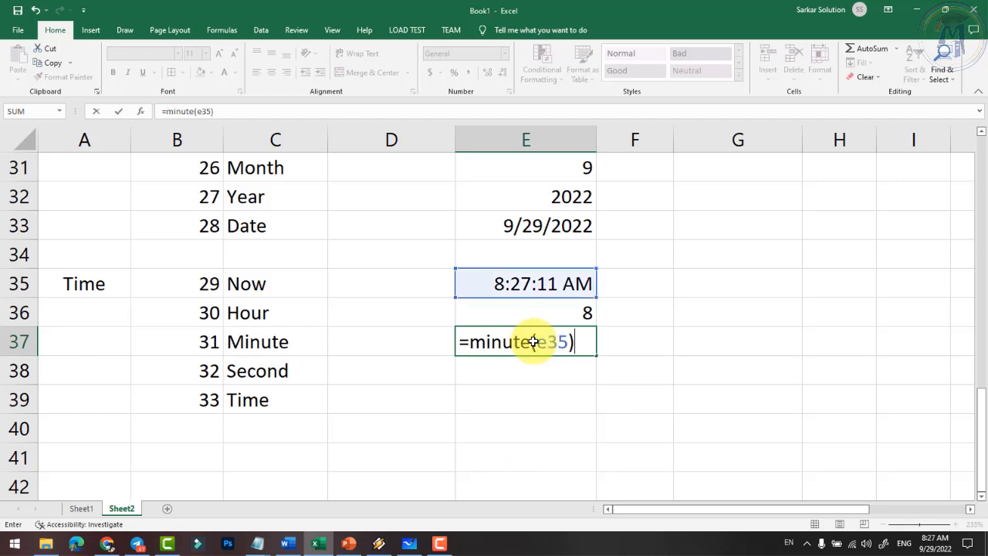
{"action": "key", "text": "Return"}
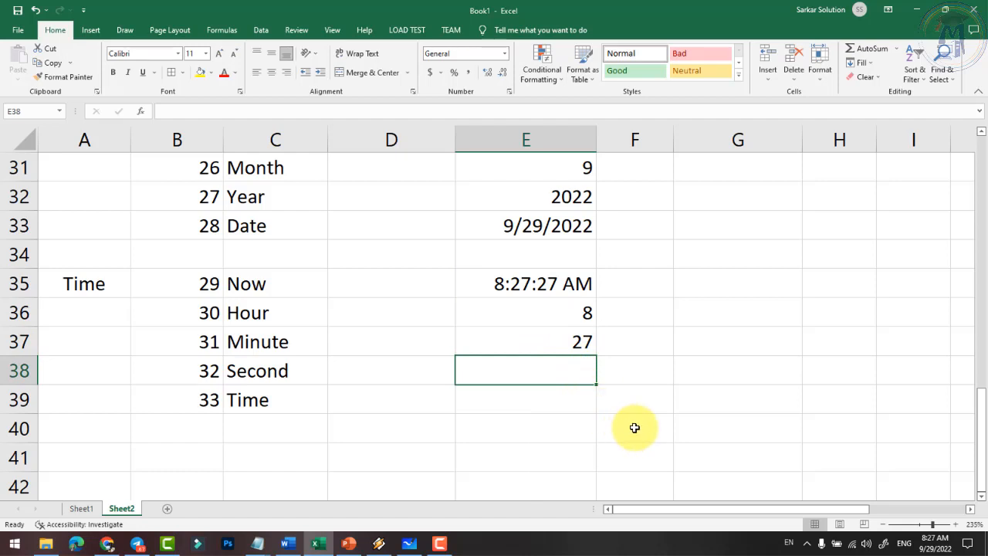
{"action": "type", "text": "=second"}
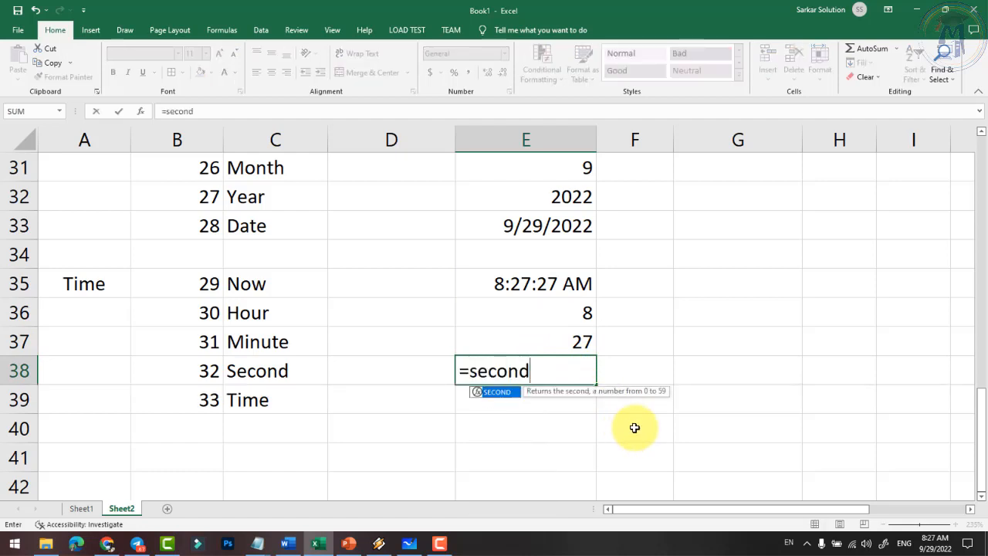
{"action": "type", "text": "(e35"}
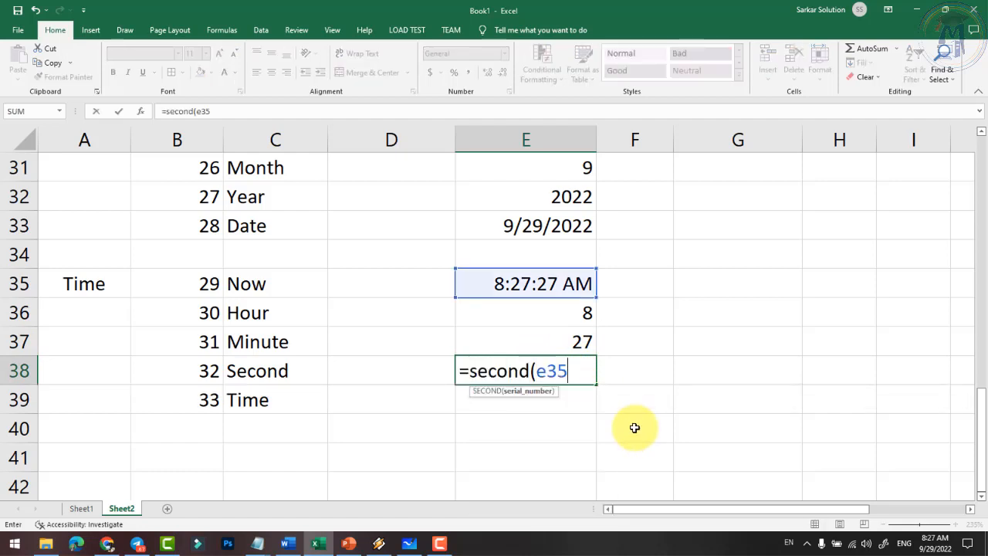
{"action": "type", "text": ")"}
{"action": "key", "text": "Return"}
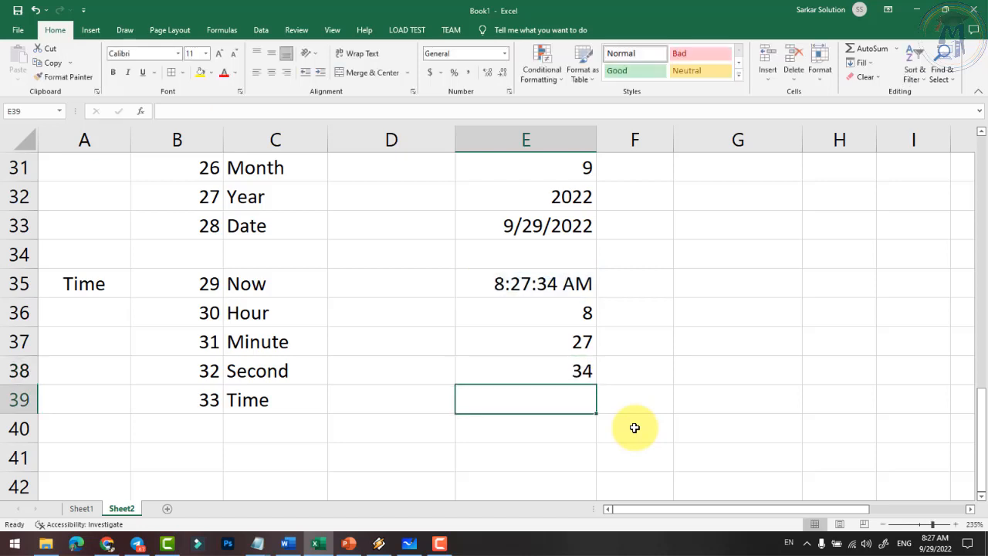
{"action": "type", "text": "="}
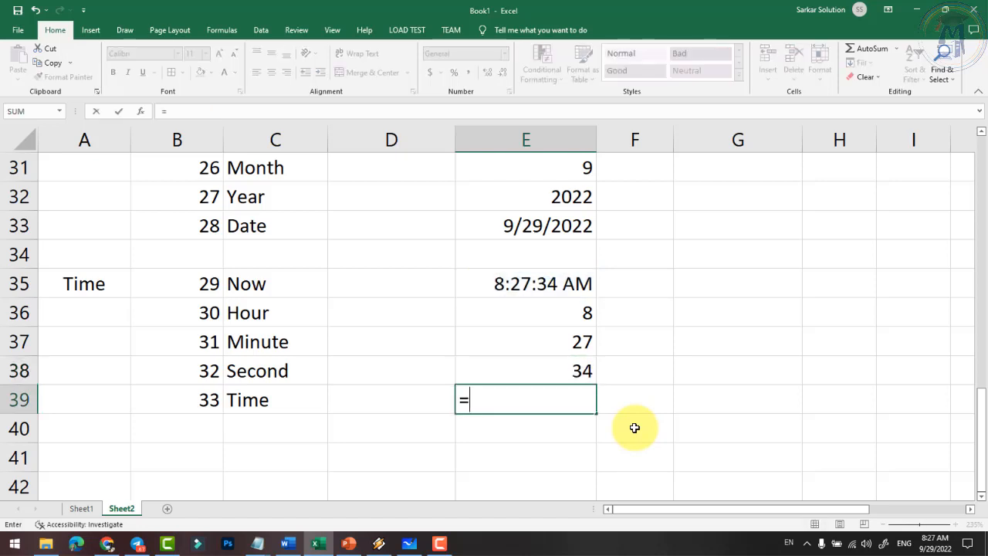
{"action": "type", "text": "time(e36,e37,e38"}
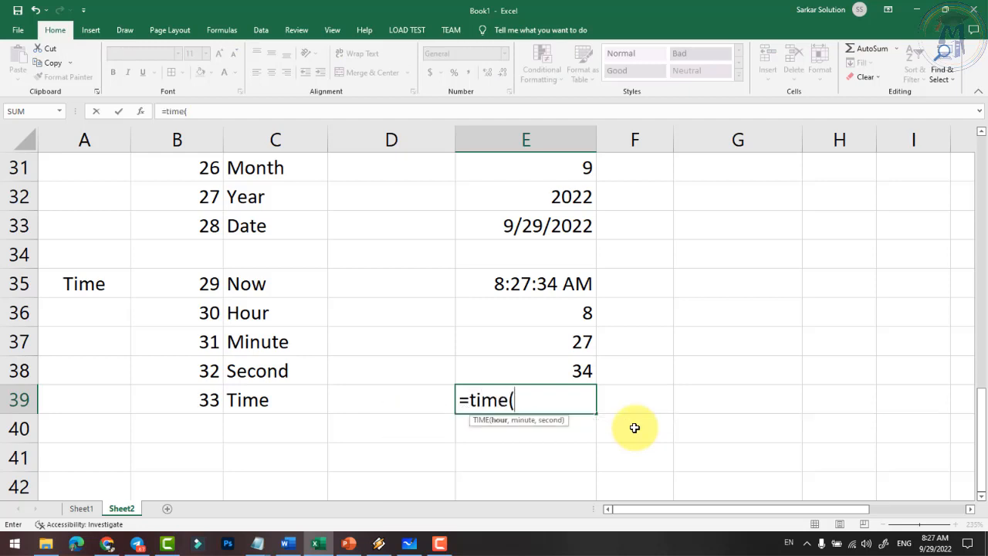
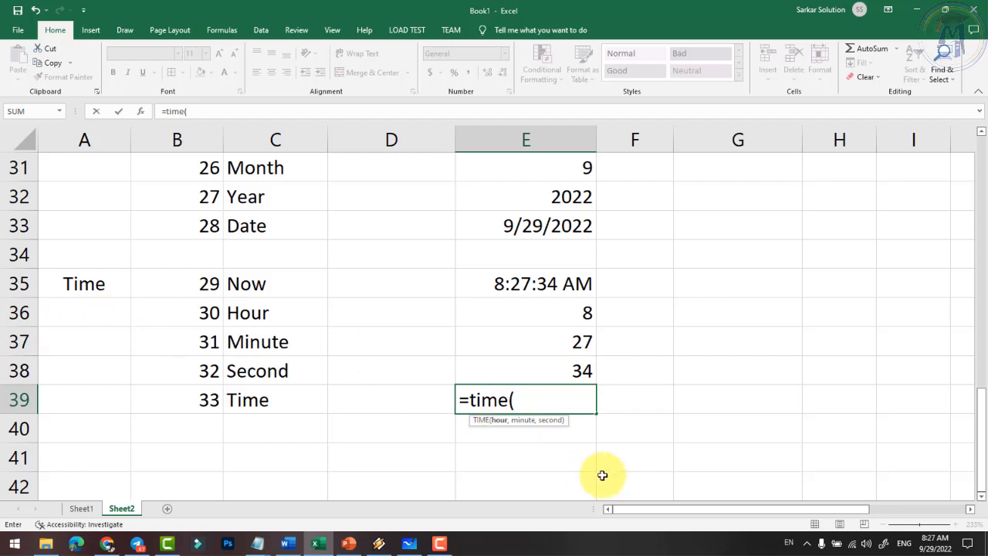
- Complete =TIME(E36,E37,E38) in E39 to show 8:28 AM, then review the E39 and E35 formulas
{"action": "type", "text": "e36"}
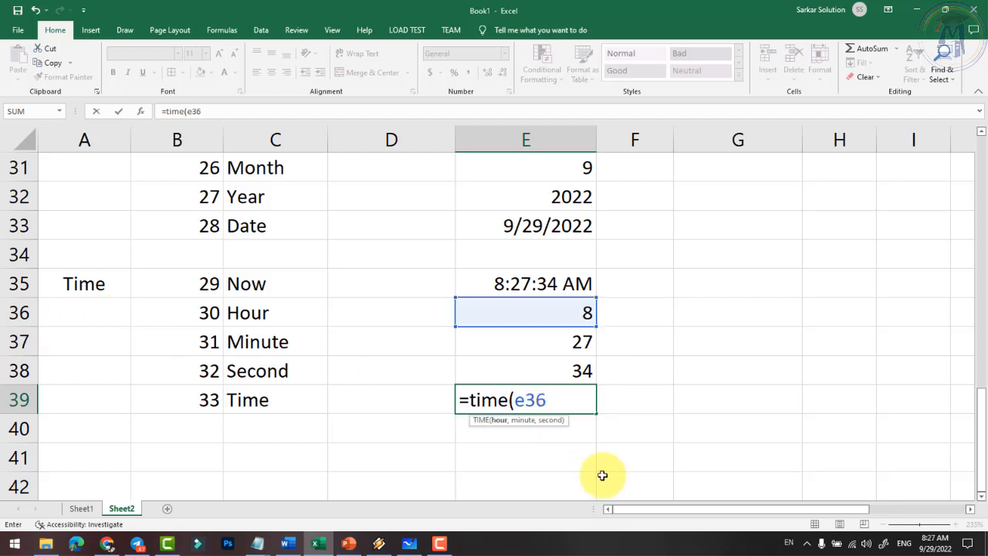
{"action": "type", "text": ",e37,"}
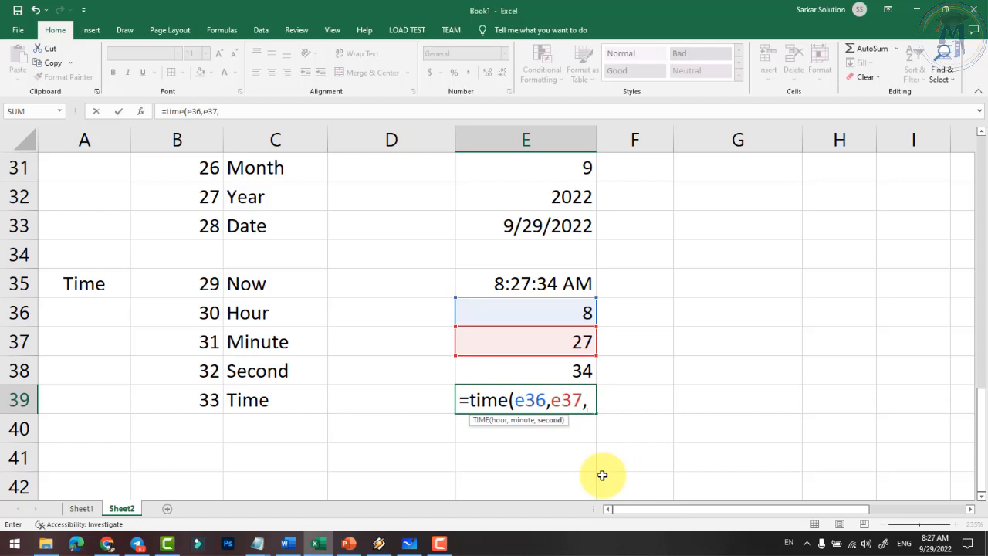
{"action": "type", "text": "e38)"}
{"action": "key", "text": "Return"}
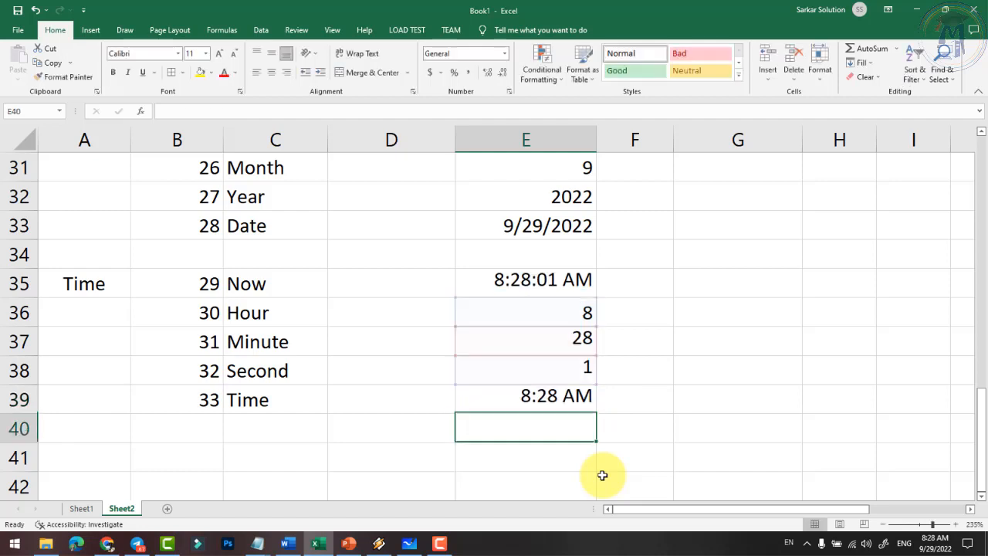
{"action": "left_click", "coordinate": [557, 407]}
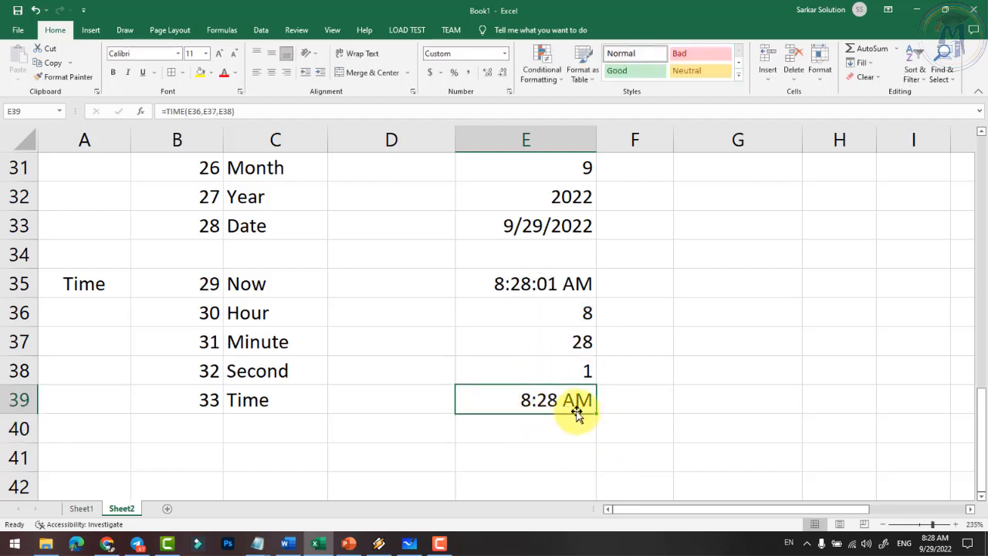
{"action": "left_click", "coordinate": [501, 286]}
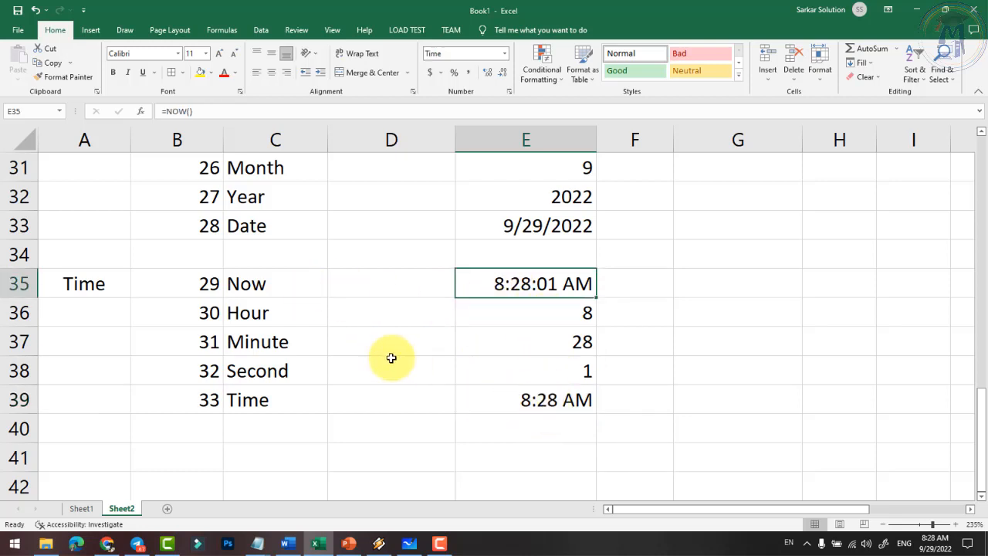
{"action": "scroll", "coordinate": [386, 355], "scroll_direction": "up", "scroll_amount": 1}
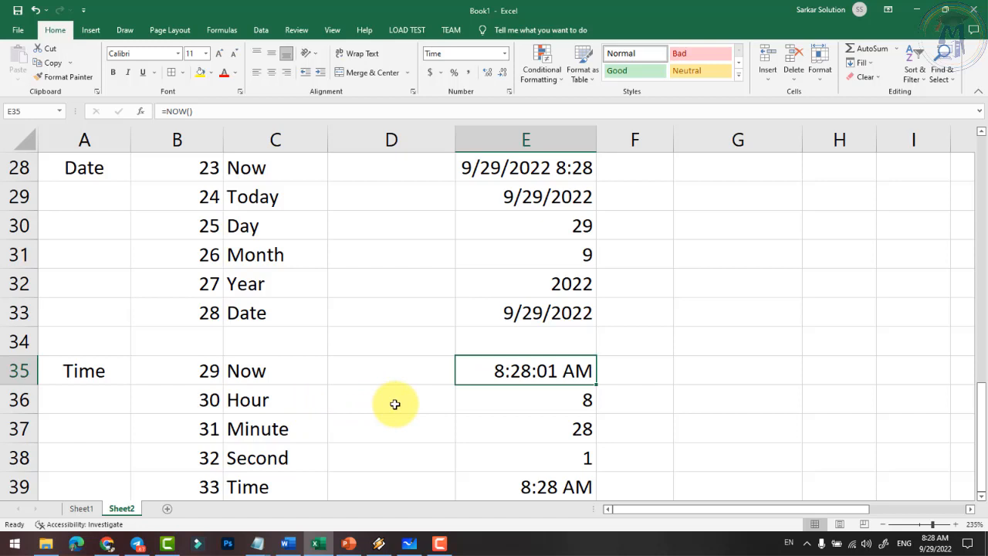
{"action": "scroll", "coordinate": [355, 382], "scroll_direction": "down", "scroll_amount": 5}
{"action": "scroll", "coordinate": [294, 368], "scroll_direction": "up", "scroll_amount": 2}
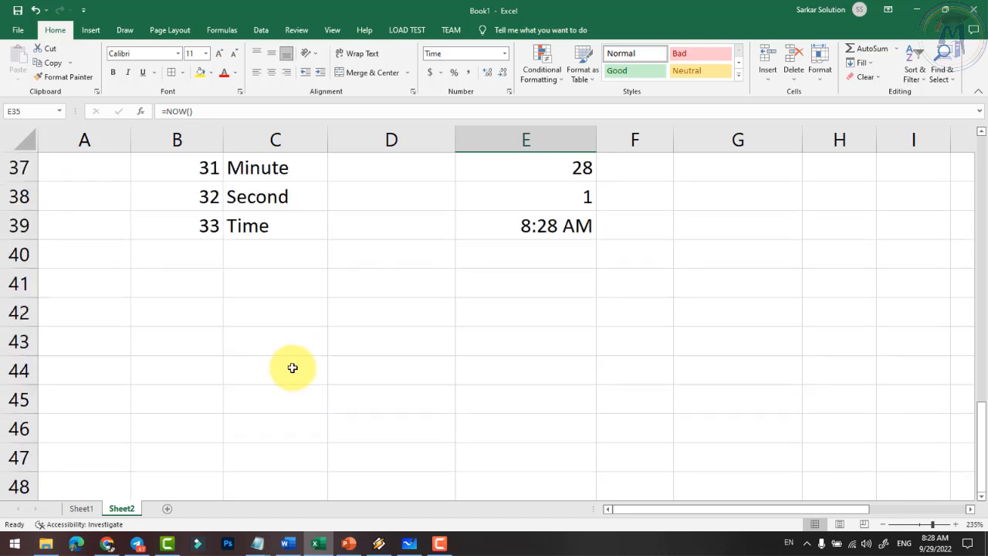
- Enter the heading 'Maths & Trig' in A41 and wrap it onto two lines
{"action": "left_click", "coordinate": [89, 283]}
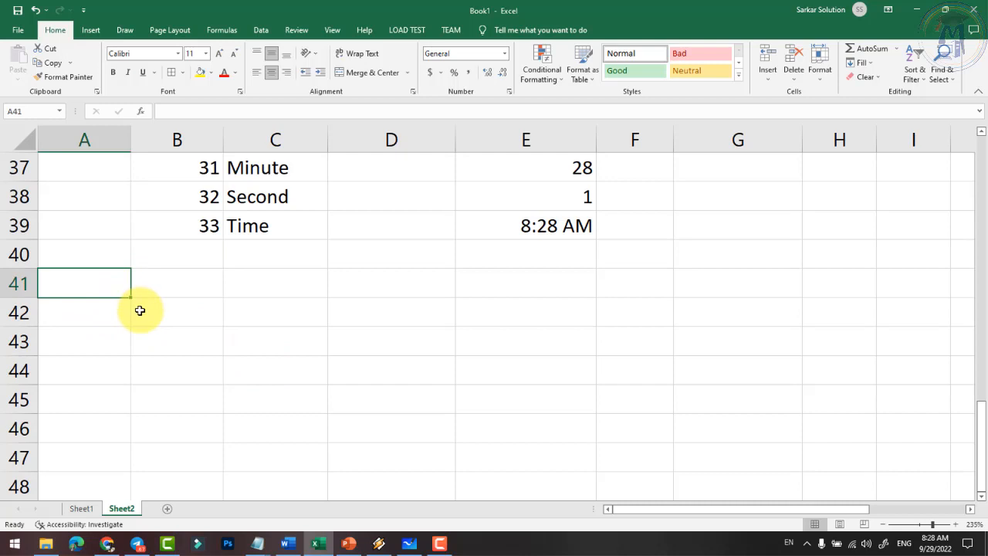
{"action": "type", "text": "Maths & Tig"}
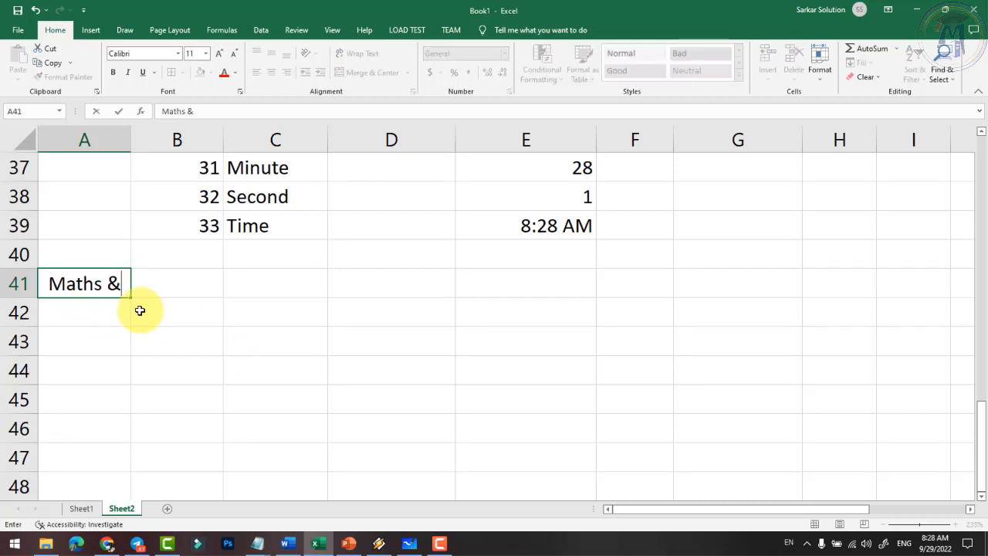
{"action": "key", "text": "BackSpace"}
{"action": "key", "text": "BackSpace"}
{"action": "type", "text": "rig"}
{"action": "key", "text": "Tab"}
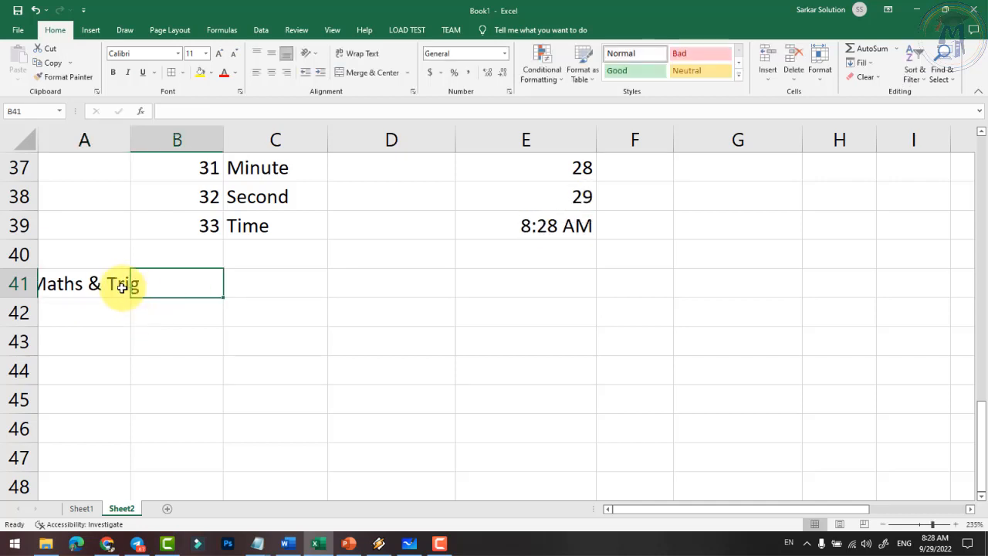
{"action": "left_click", "coordinate": [120, 284]}
{"action": "left_click", "coordinate": [359, 53]}
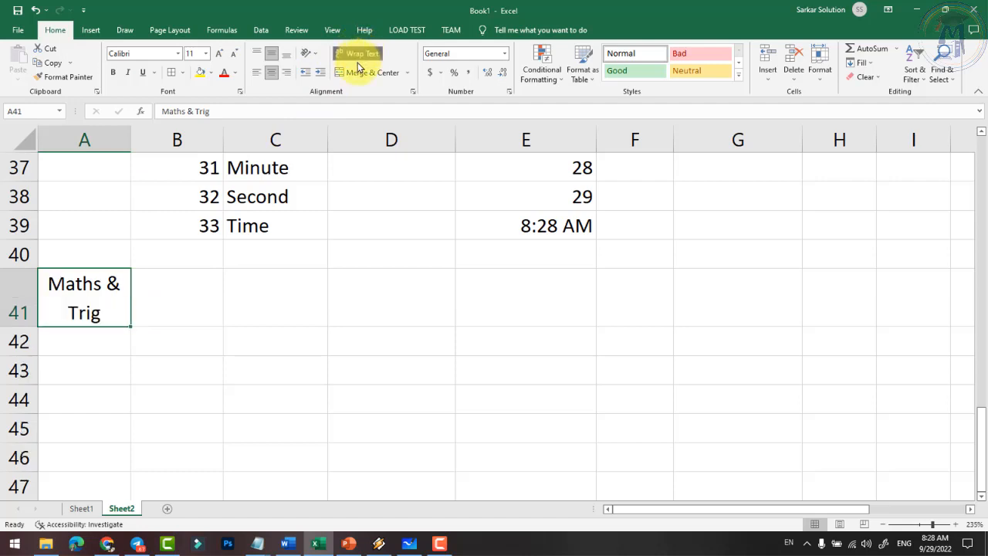
- Number B41:B49 from 34 to 42 by entering 34 and 35 and filling down
{"action": "left_click", "coordinate": [189, 304]}
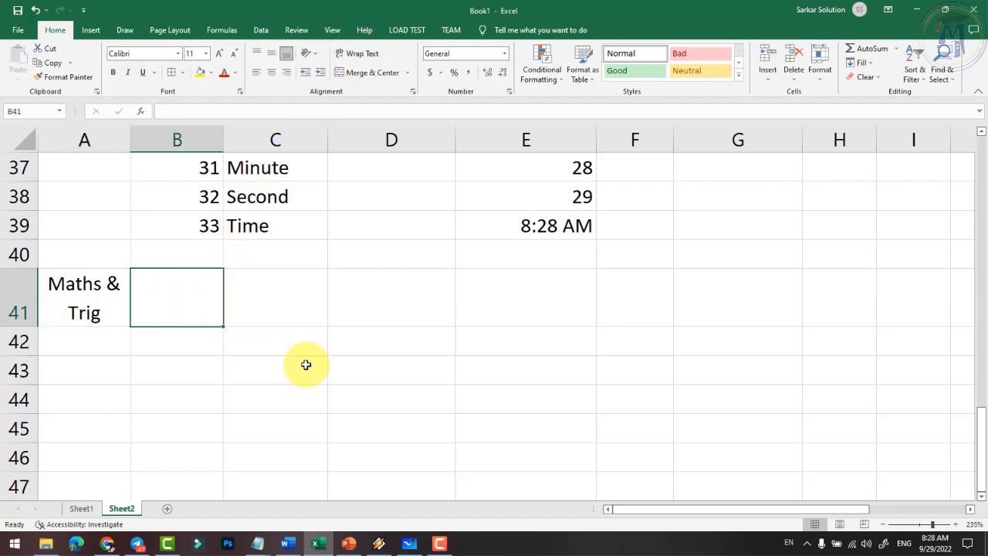
{"action": "type", "text": "34"}
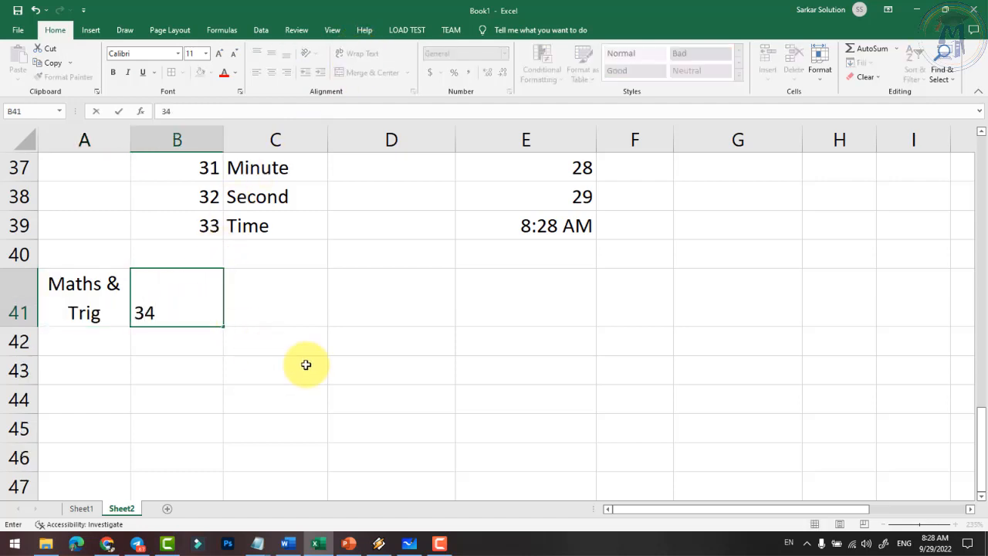
{"action": "key", "text": "Return"}
{"action": "type", "text": "35"}
{"action": "key", "text": "Return"}
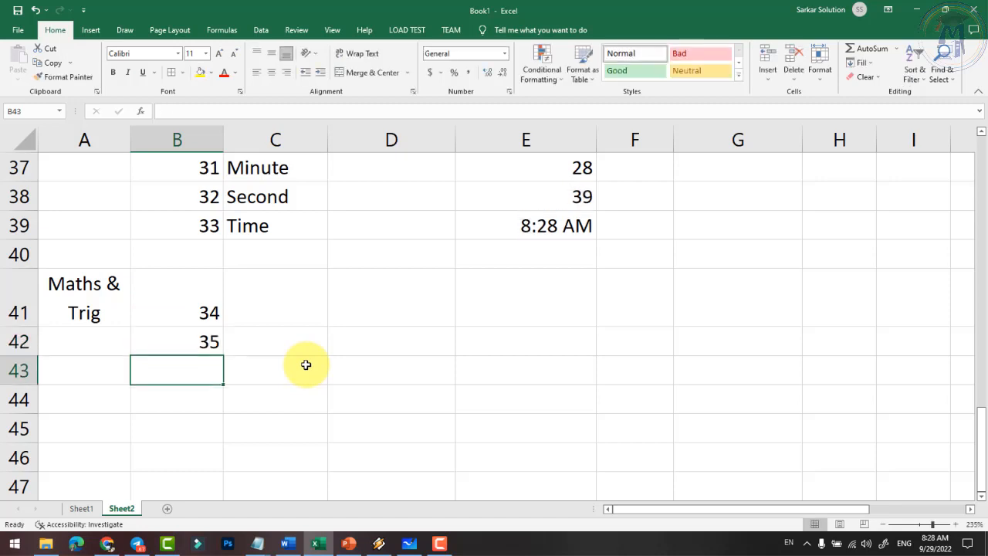
{"action": "left_click_drag", "start_coordinate": [199, 311], "coordinate": [224, 470]}
{"action": "left_click", "coordinate": [289, 228]}
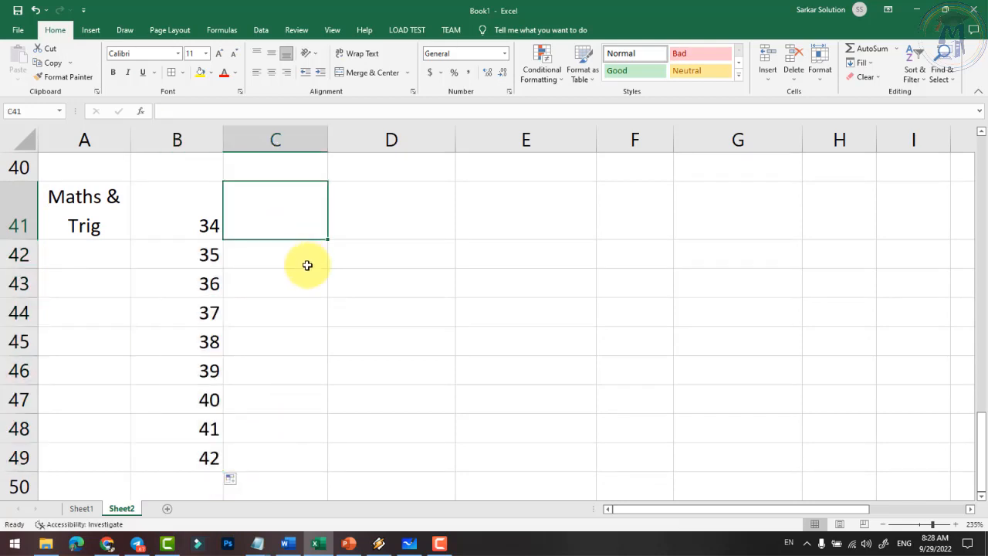
- List ABS, Even, Odd, Mod and Mode down column C from C41
{"action": "scroll", "coordinate": [375, 321], "scroll_direction": "up", "scroll_amount": 1}
{"action": "type", "text": "ABS"}
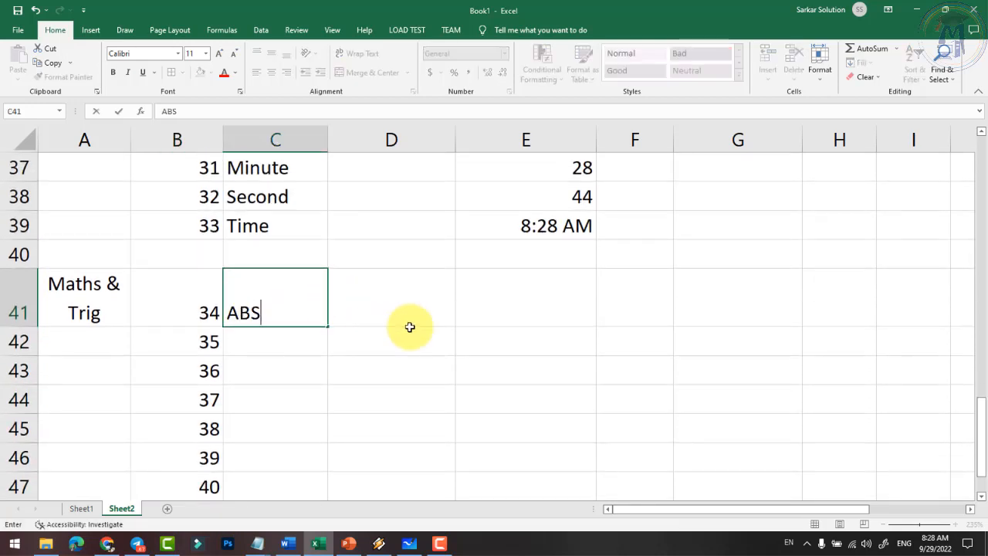
{"action": "key", "text": "Return"}
{"action": "type", "text": "Ev"}
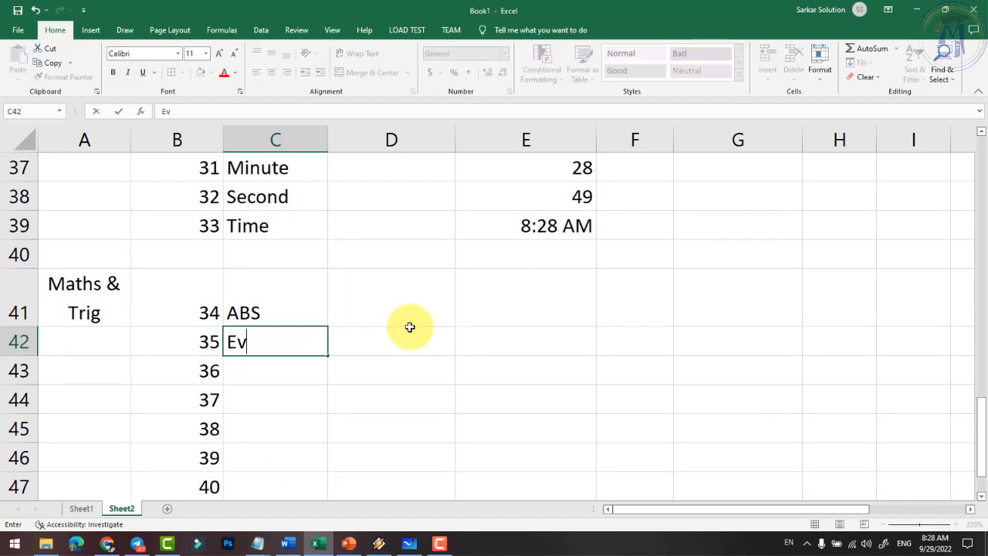
{"action": "type", "text": "en"}
{"action": "key", "text": "Return"}
{"action": "type", "text": "Odd"}
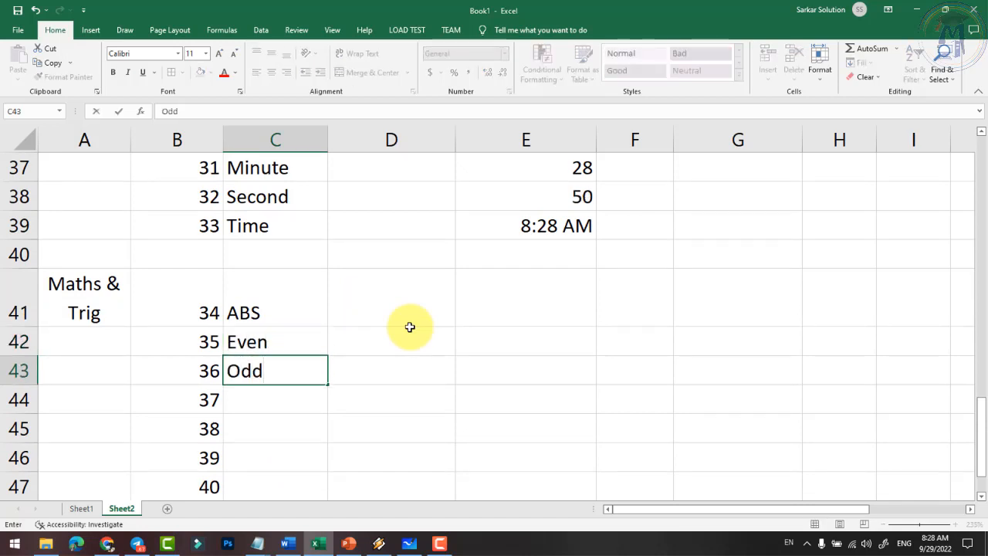
{"action": "key", "text": "Return"}
{"action": "type", "text": "Mod"}
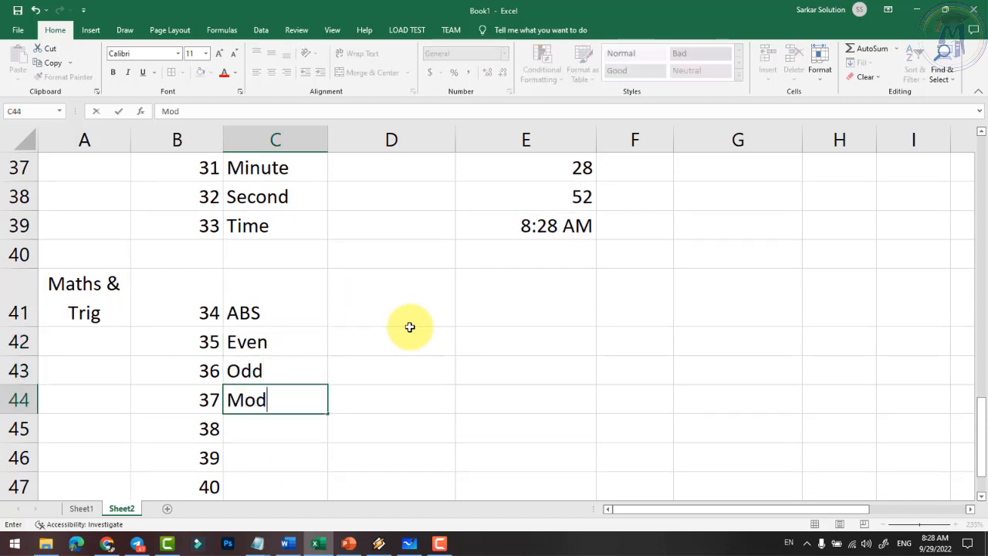
{"action": "key", "text": "Return"}
{"action": "type", "text": "Mode"}
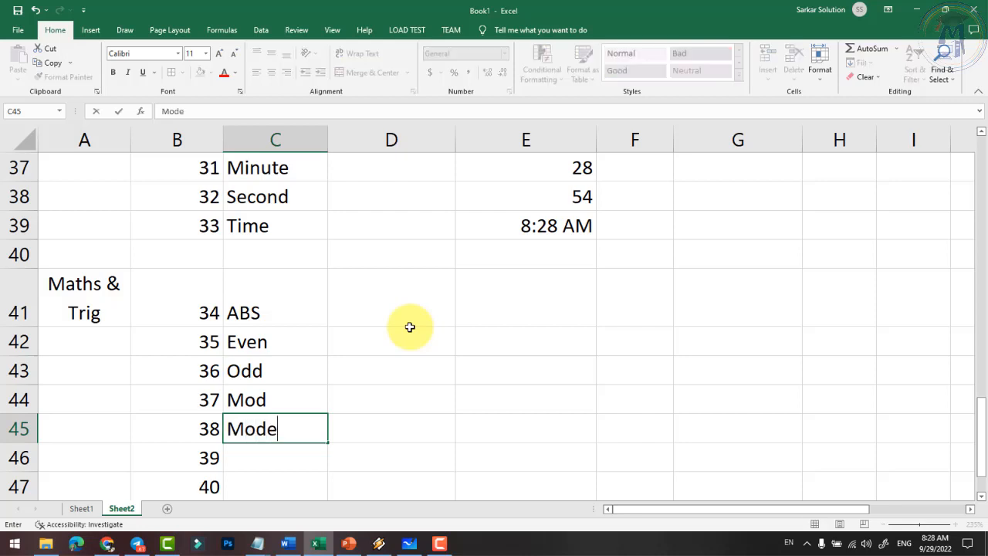
{"action": "key", "text": "Return"}
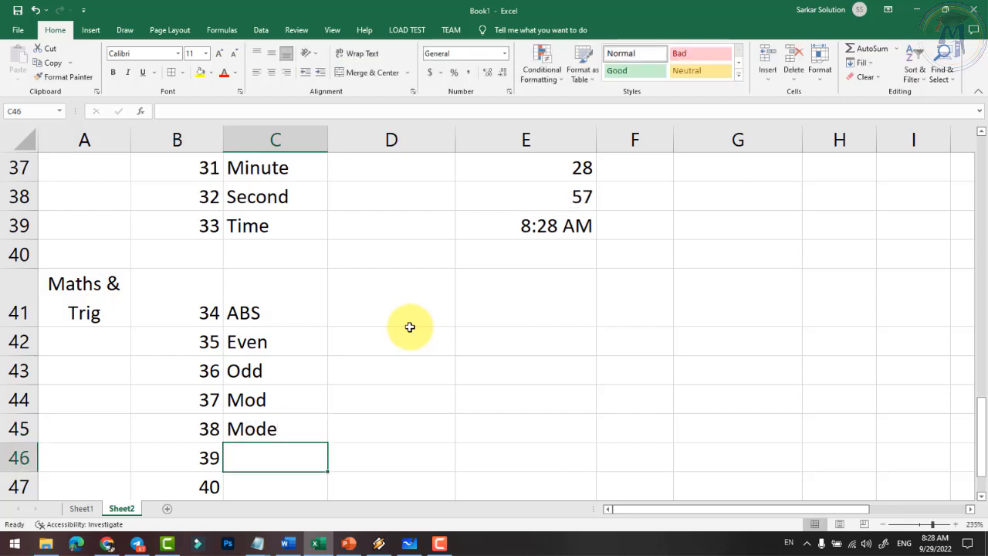
- Continue the list with Power, Product, Round and SQRT
{"action": "type", "text": "Power"}
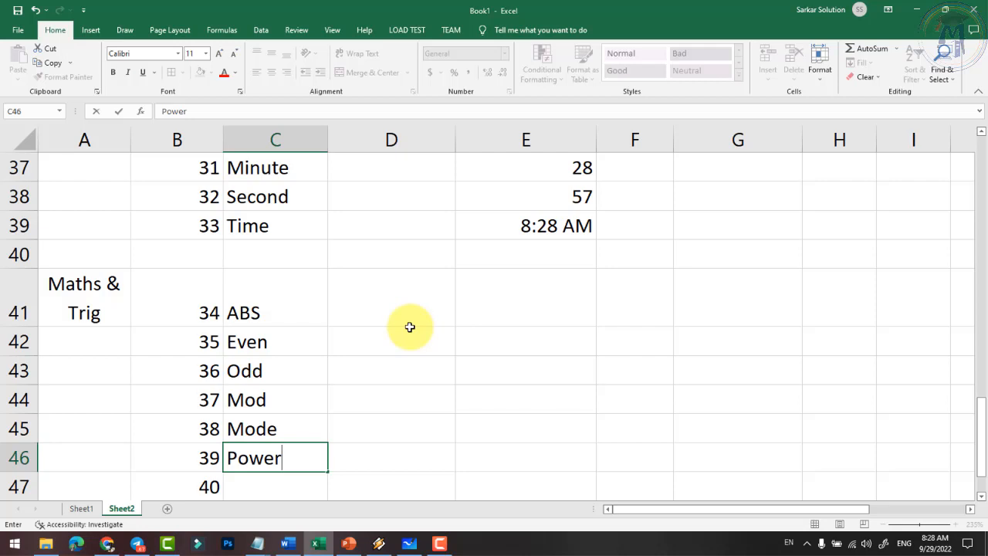
{"action": "key", "text": "Return"}
{"action": "type", "text": "Prod"}
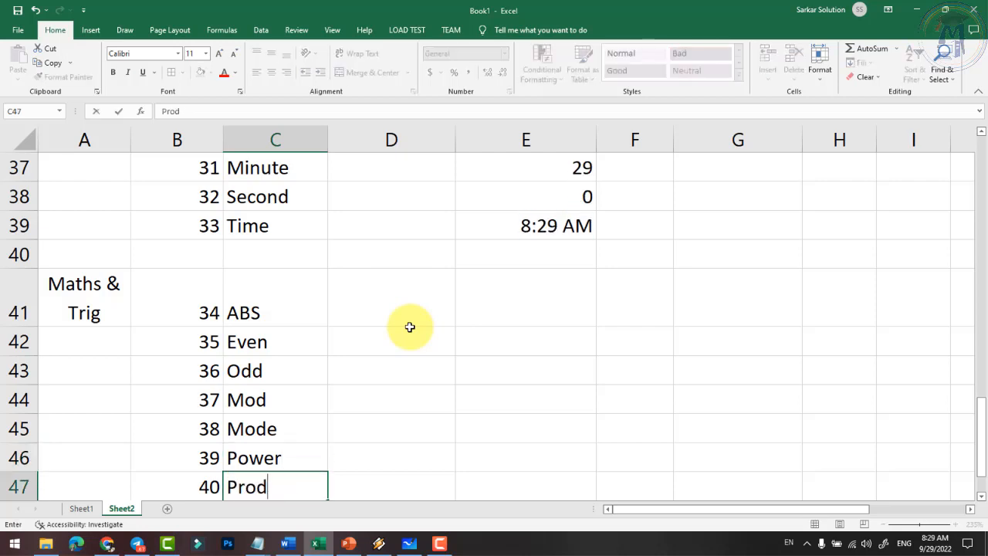
{"action": "type", "text": "uct"}
{"action": "key", "text": "Return"}
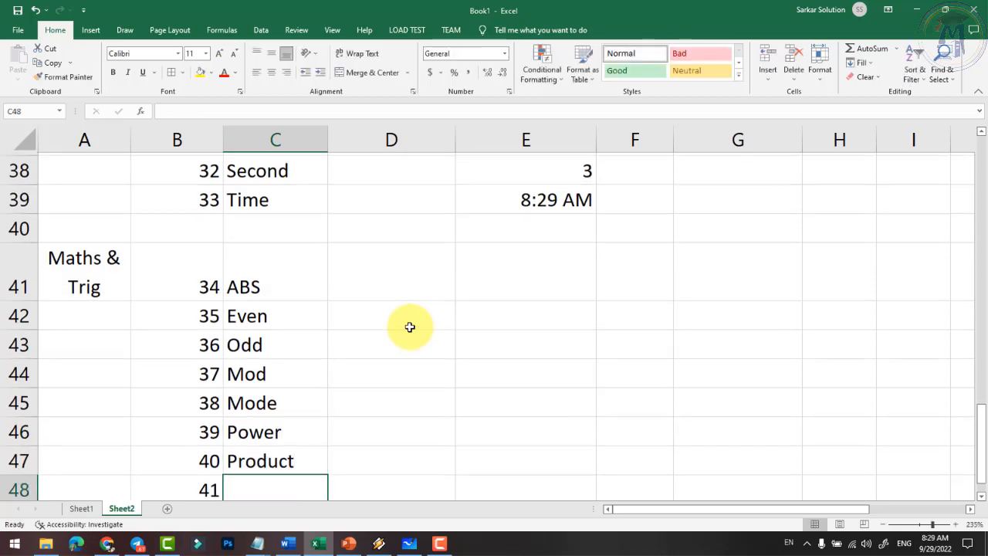
{"action": "type", "text": "Rount"}
{"action": "key", "text": "BackSpace"}
{"action": "type", "text": "d"}
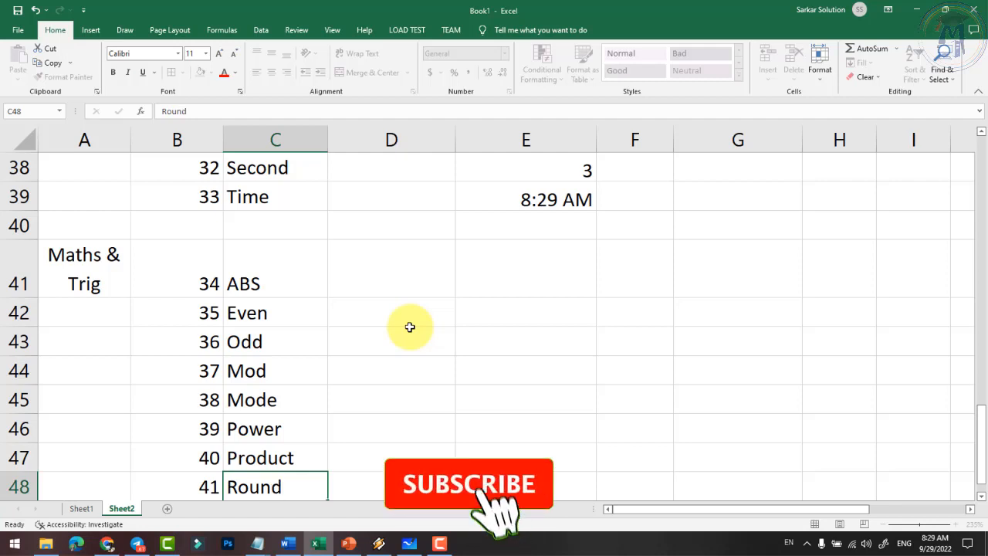
{"action": "key", "text": "Return"}
{"action": "type", "text": "SQ"}
{"action": "type", "text": "RT"}
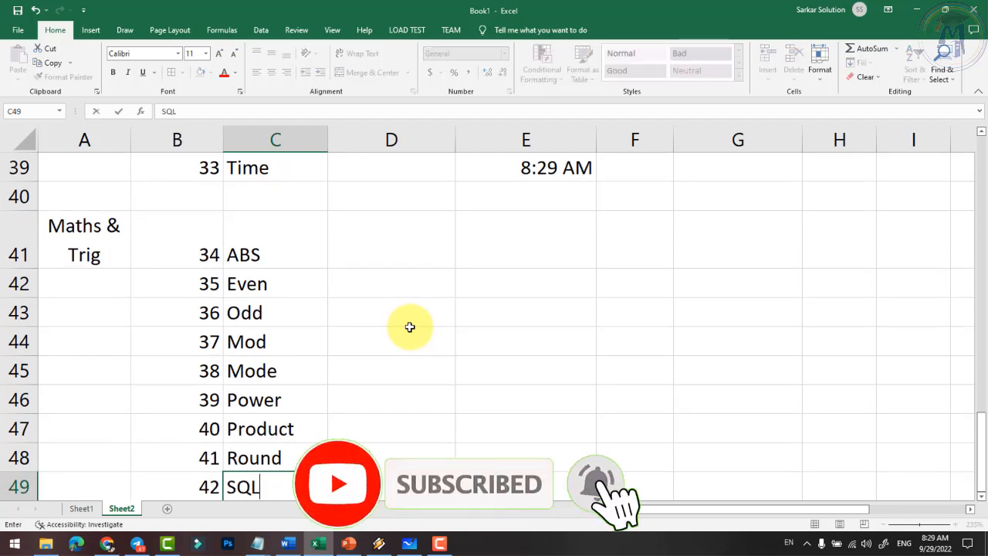
{"action": "key", "text": "Return"}
- Add RANK in C50 numbered 43, then select D41 beside ABS
{"action": "type", "text": "RANK"}
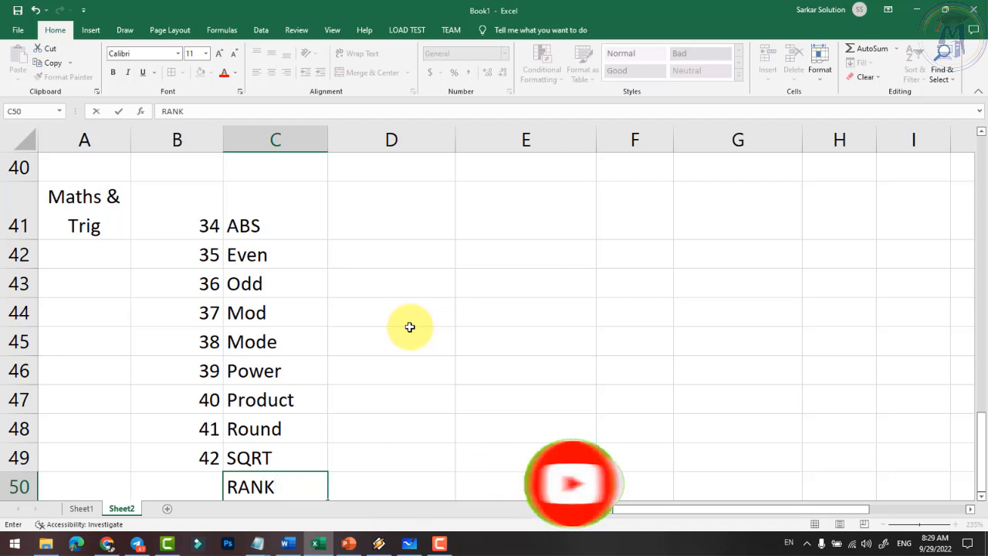
{"action": "key", "text": "Left"}
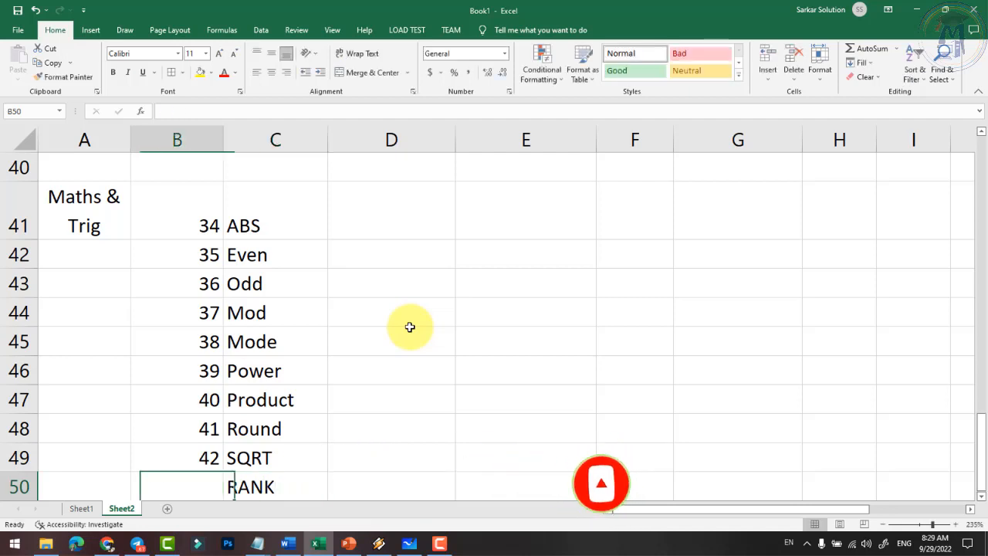
{"action": "type", "text": "43"}
{"action": "key", "text": "Return"}
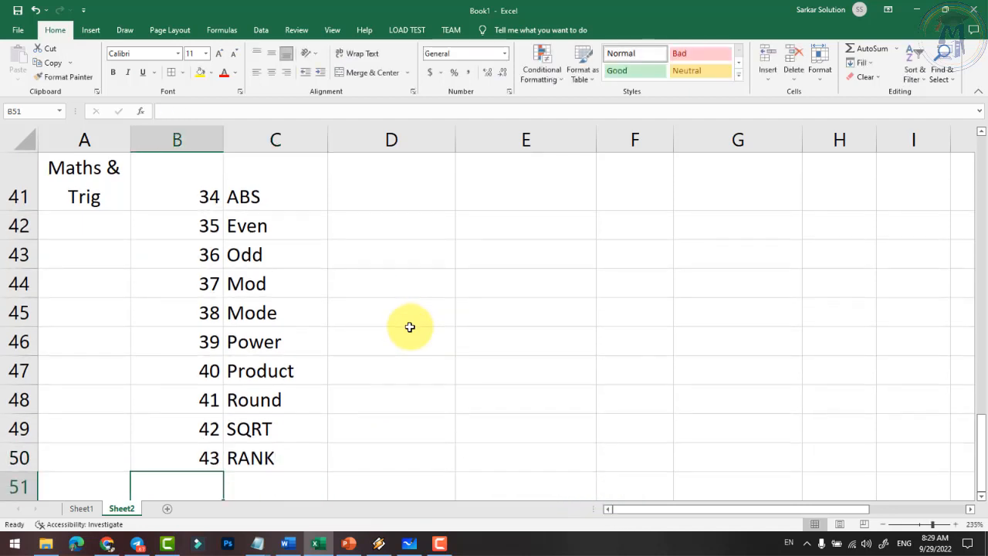
{"action": "left_click", "coordinate": [284, 457]}
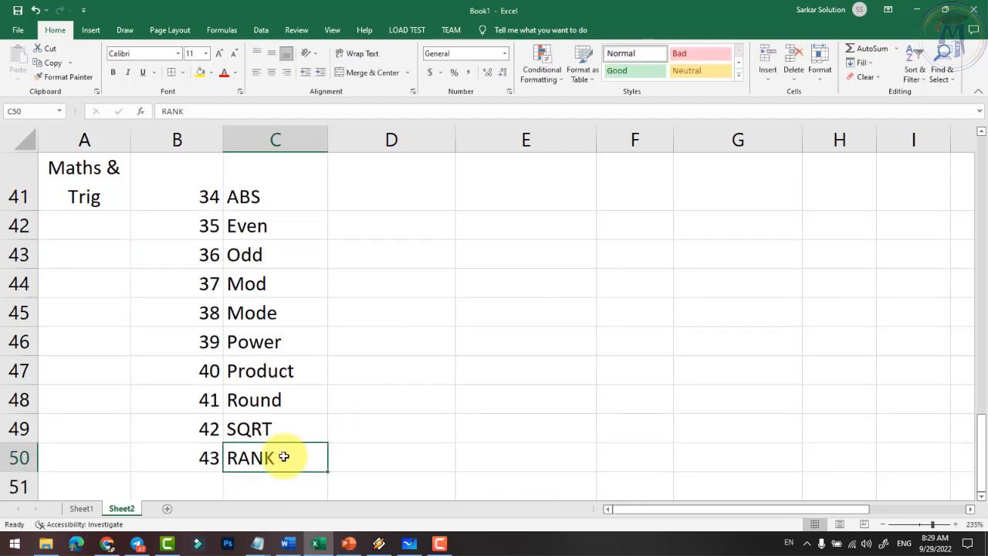
{"action": "scroll", "coordinate": [315, 399], "scroll_direction": "up", "scroll_amount": 1}
{"action": "scroll", "coordinate": [316, 394], "scroll_direction": "down", "scroll_amount": 1}
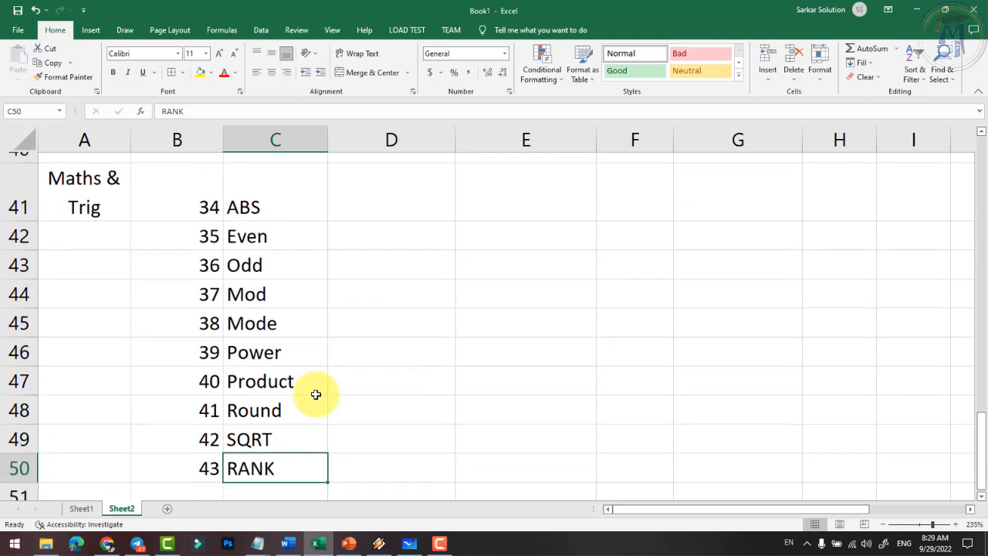
{"action": "scroll", "coordinate": [357, 370], "scroll_direction": "up", "scroll_amount": 1}
{"action": "left_click", "coordinate": [386, 277]}
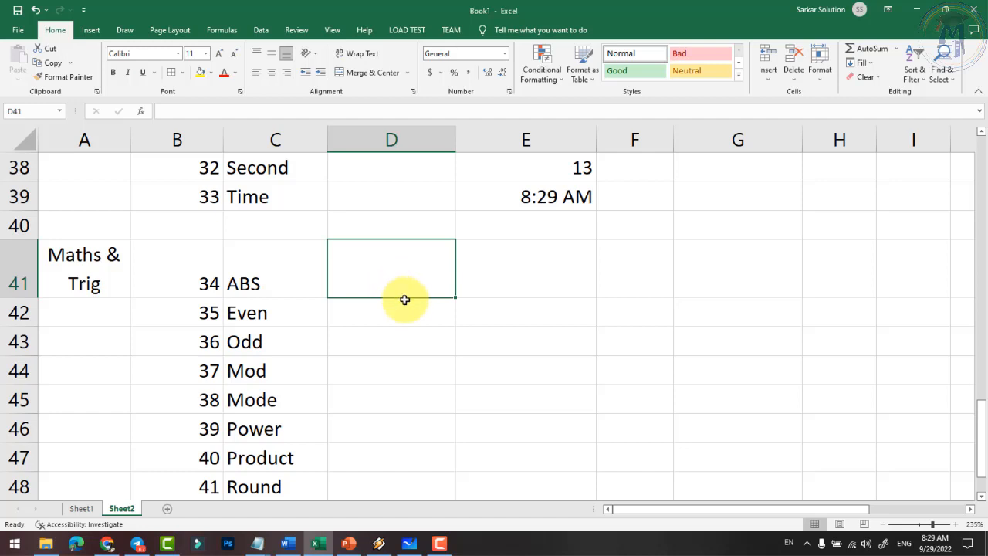
- Enter -25 in D41 and =ABS(D41) in E41 so it returns 25
{"action": "type", "text": "-25"}
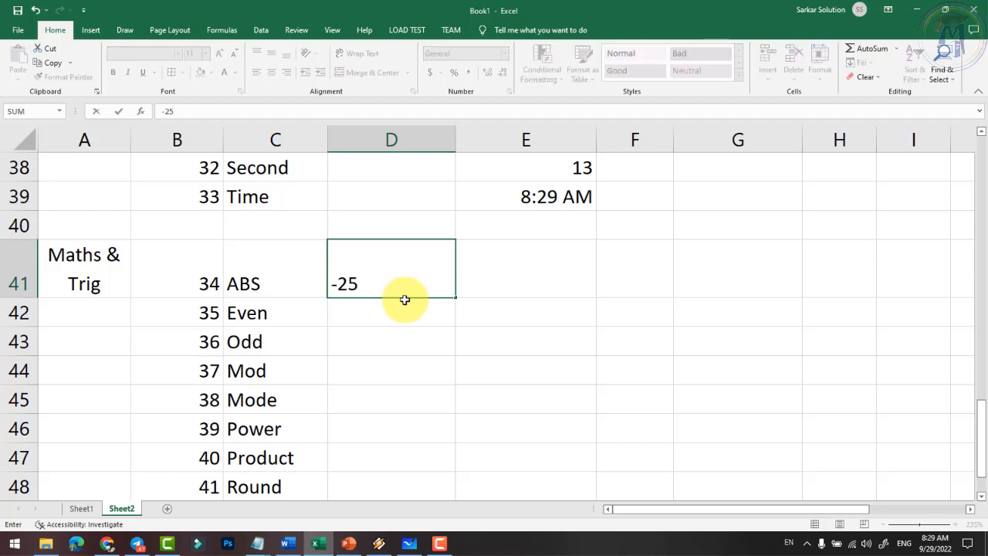
{"action": "key", "text": "Tab"}
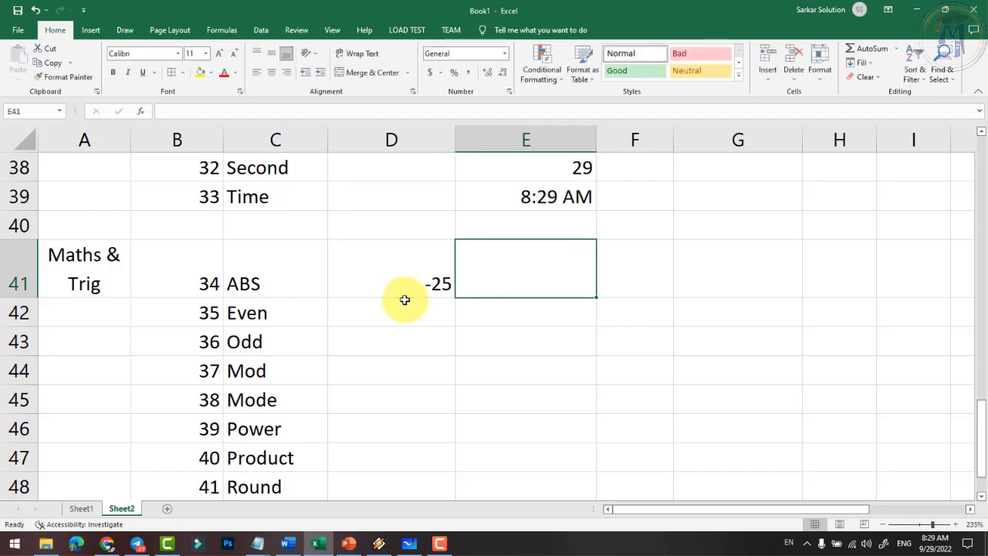
{"action": "type", "text": "=a"}
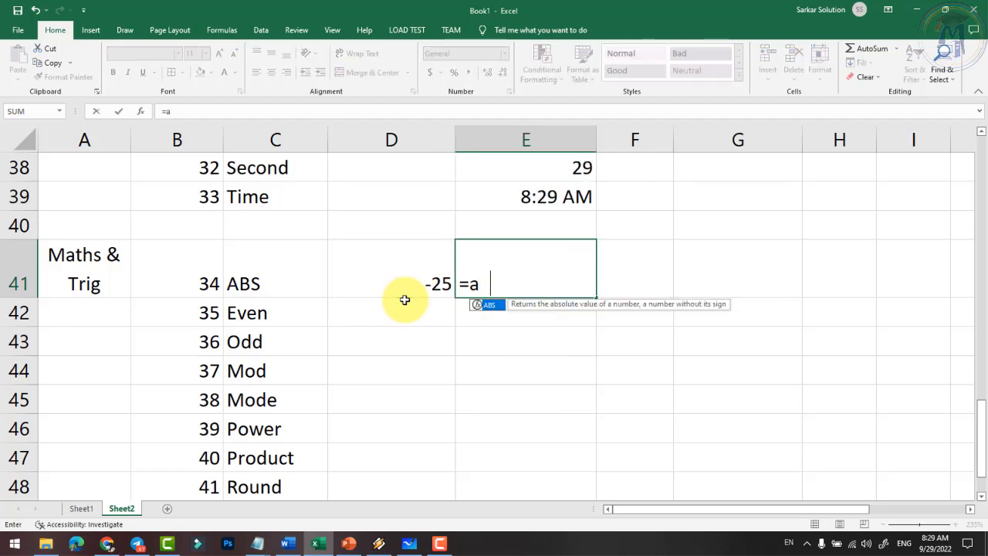
{"action": "type", "text": "bs("}
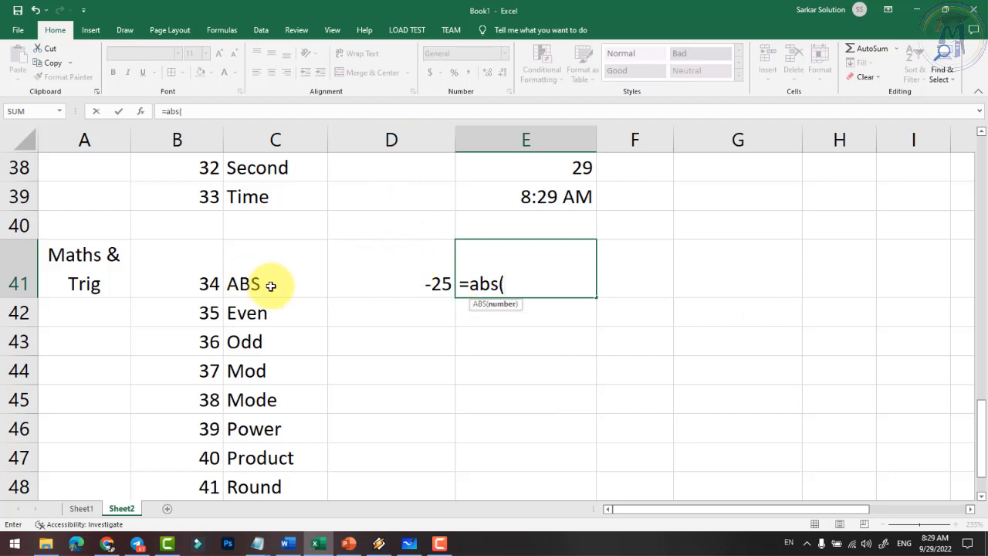
{"action": "type", "text": "d41"}
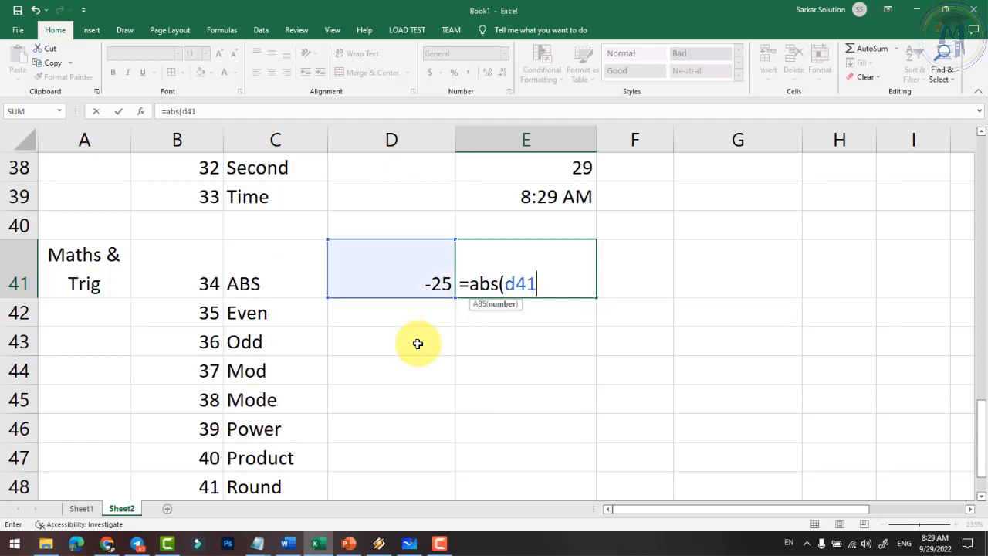
{"action": "key", "text": "Return"}
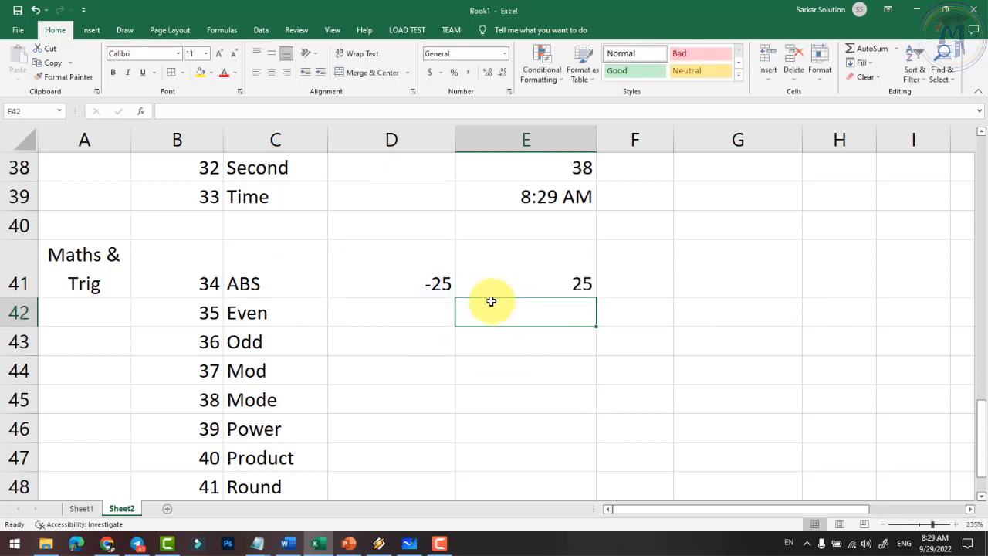
{"action": "left_click", "coordinate": [426, 287]}
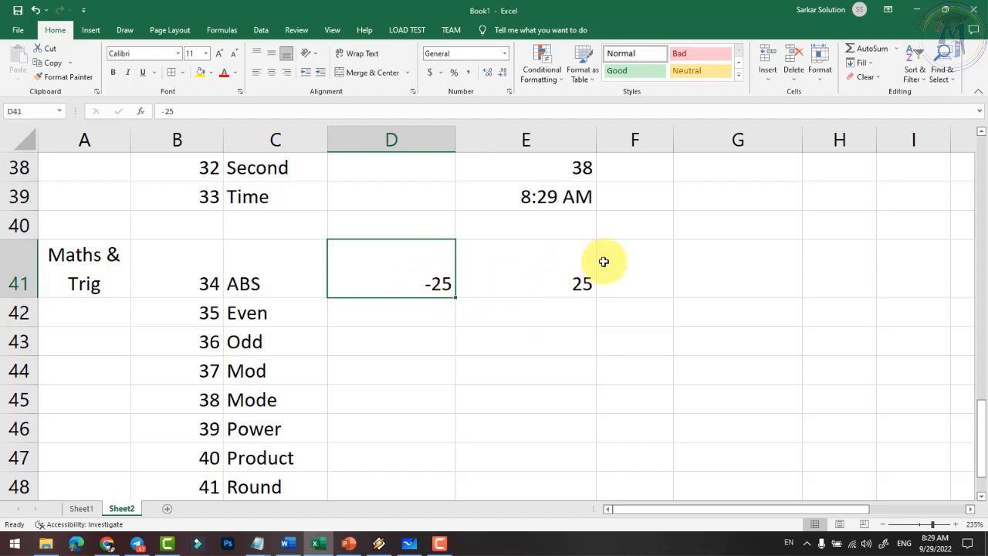
{"action": "left_click", "coordinate": [430, 315]}
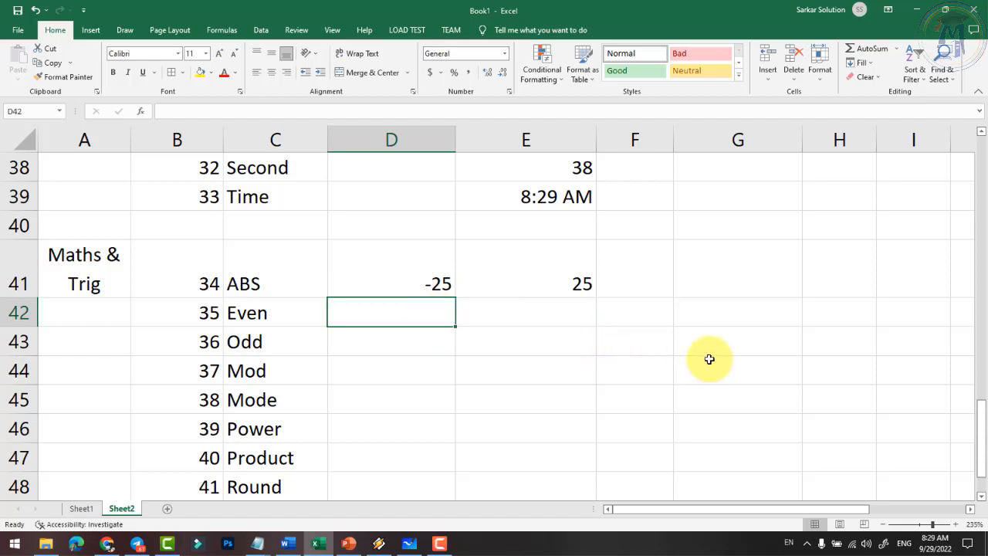
- Enter 11 in D42 and =EVEN(D42) in E42, returning 12
{"action": "type", "text": "11"}
{"action": "key", "text": "Tab"}
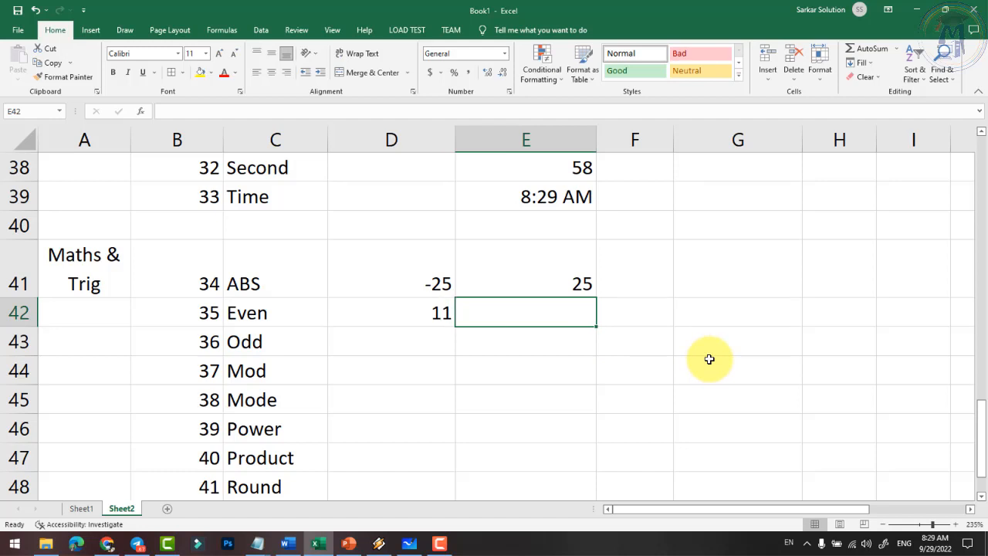
{"action": "type", "text": "="}
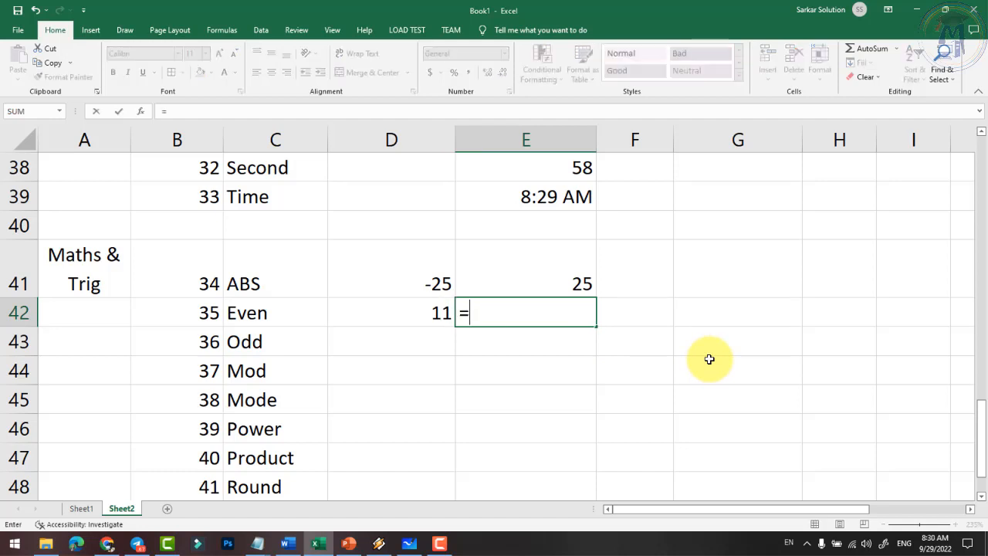
{"action": "type", "text": "even("}
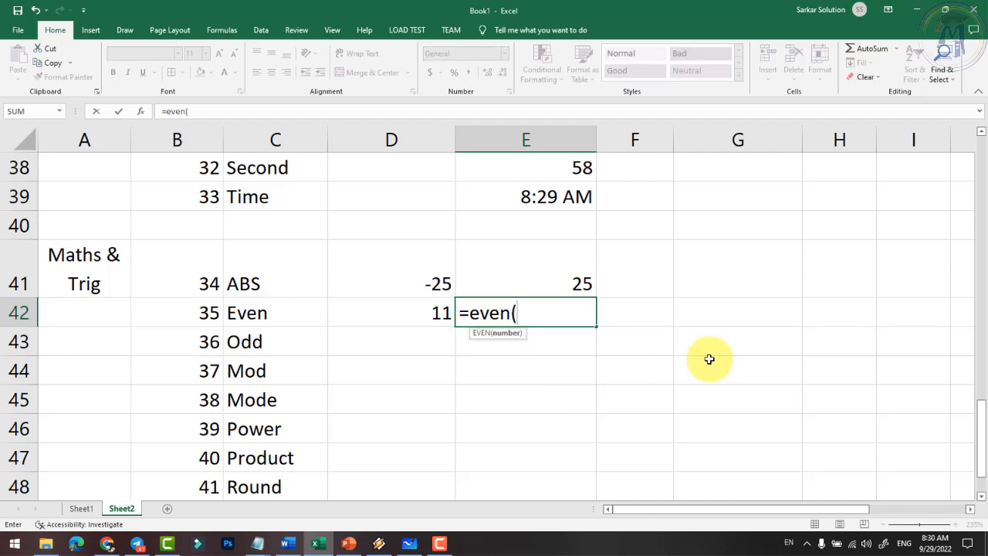
{"action": "key", "text": "Left"}
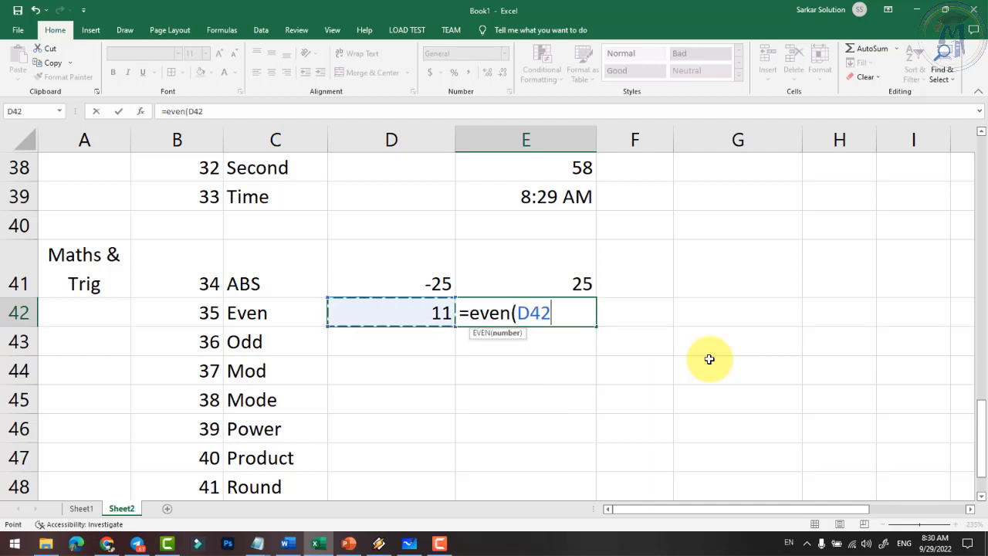
{"action": "type", "text": ")"}
{"action": "key", "text": "Return"}
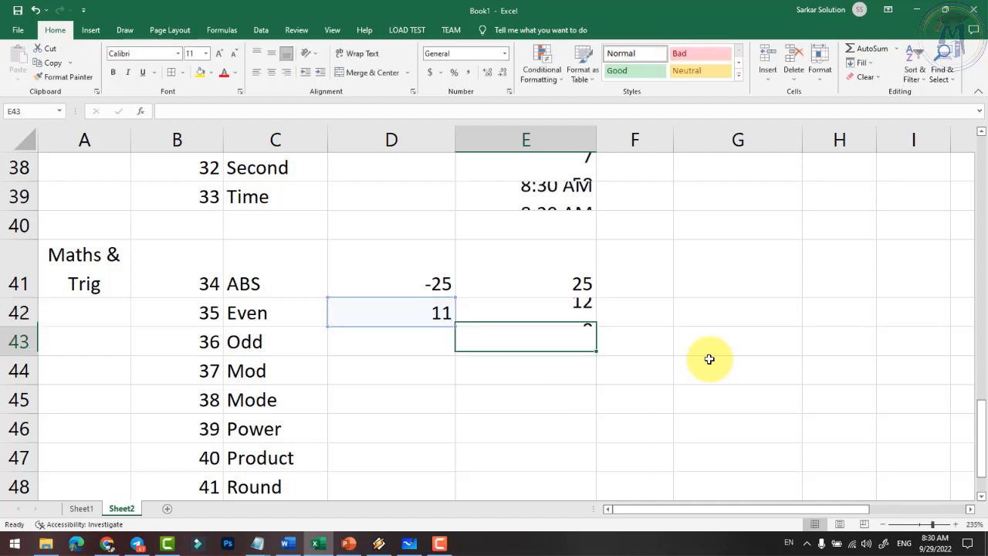
{"action": "left_click", "coordinate": [436, 316]}
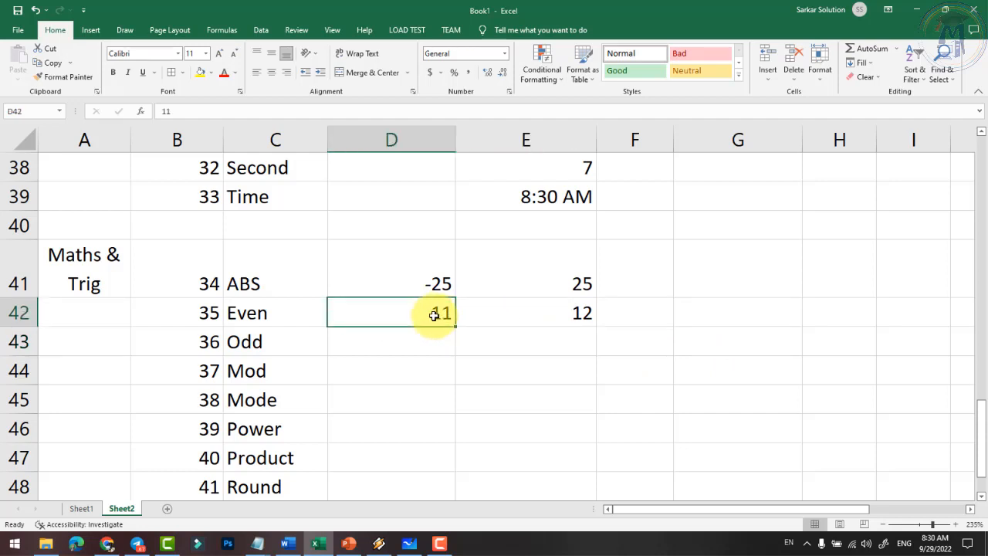
{"action": "left_click", "coordinate": [556, 313]}
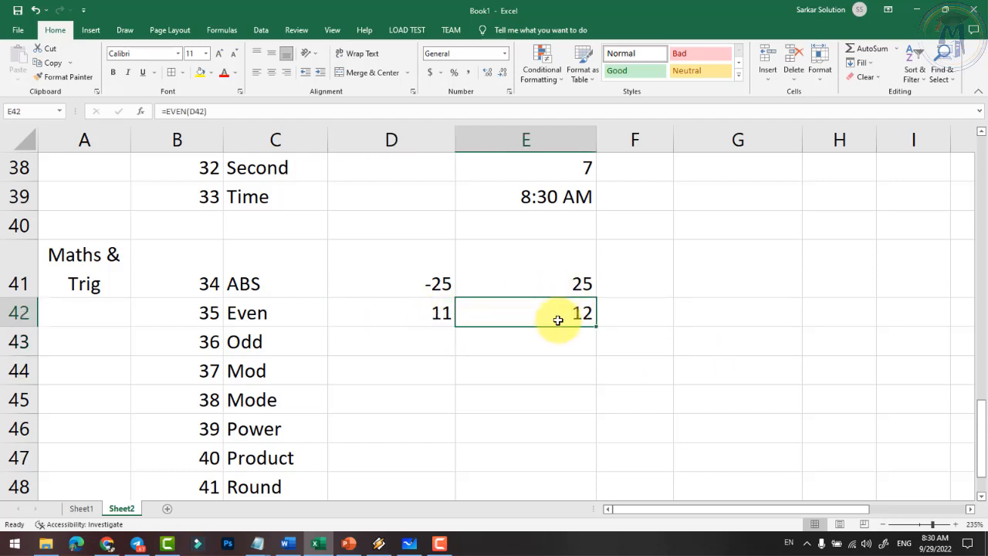
- Enter 12 in D43 and =ODD(D43) in E43, then review the Odd and Even formulas
{"action": "left_click", "coordinate": [432, 351]}
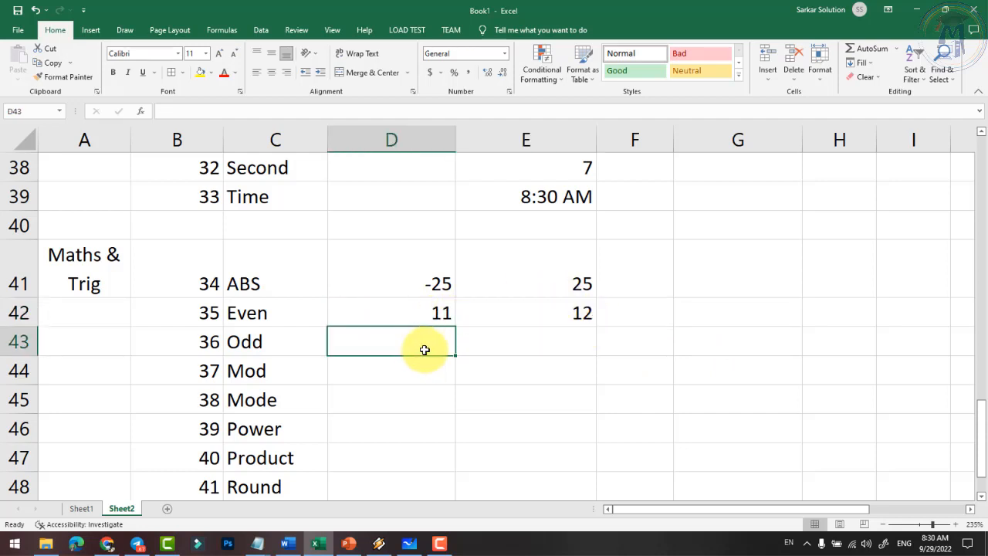
{"action": "type", "text": "12"}
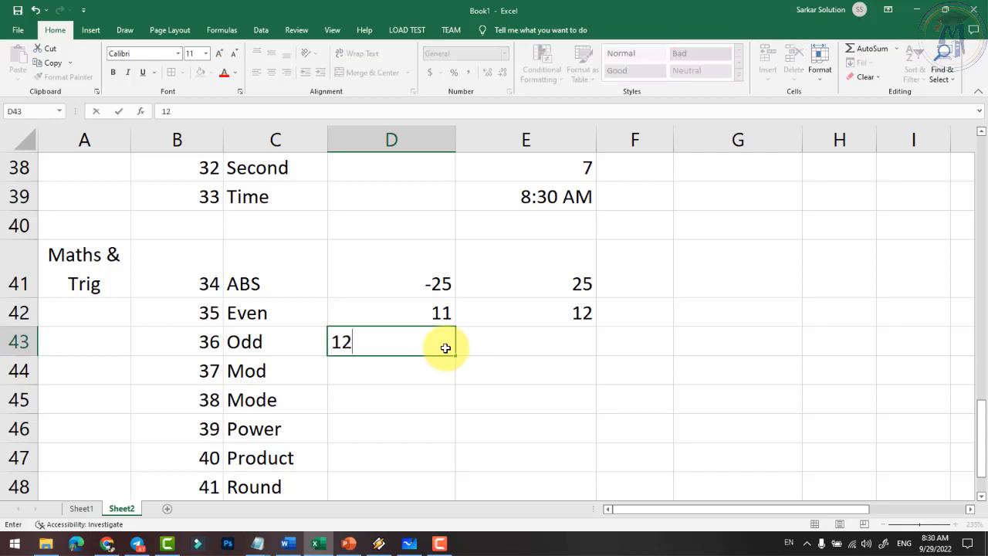
{"action": "key", "text": "Tab"}
{"action": "type", "text": "=odd("}
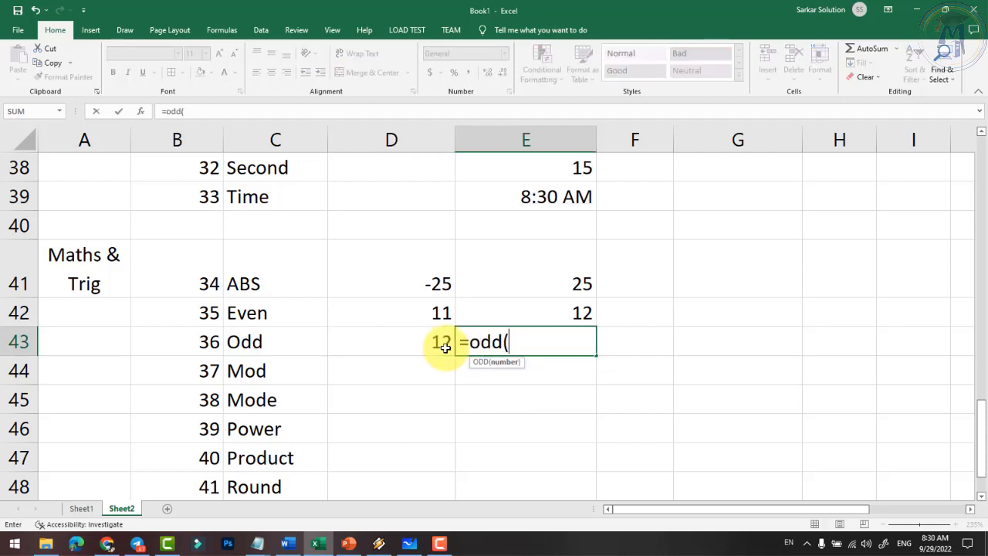
{"action": "left_click", "coordinate": [445, 348]}
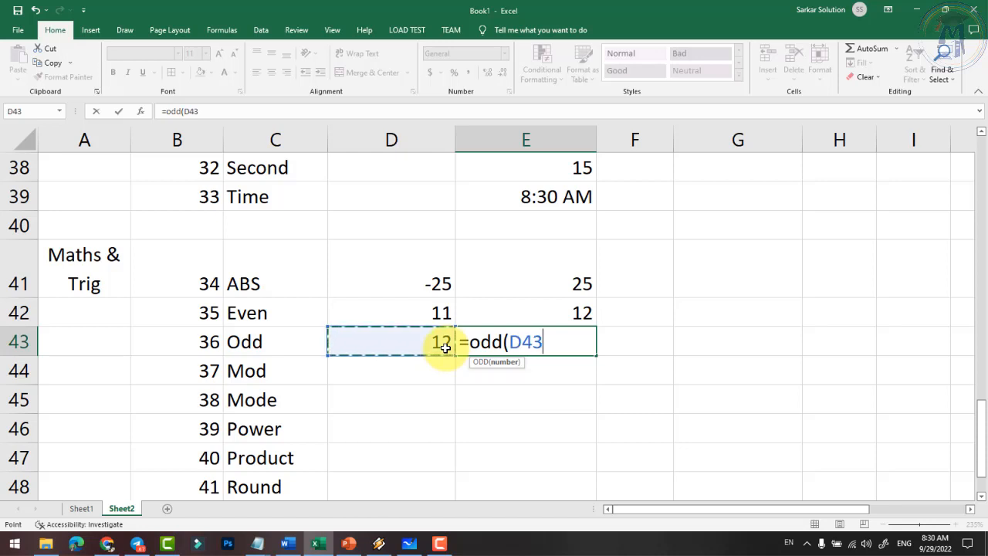
{"action": "type", "text": ")"}
{"action": "key", "text": "Return"}
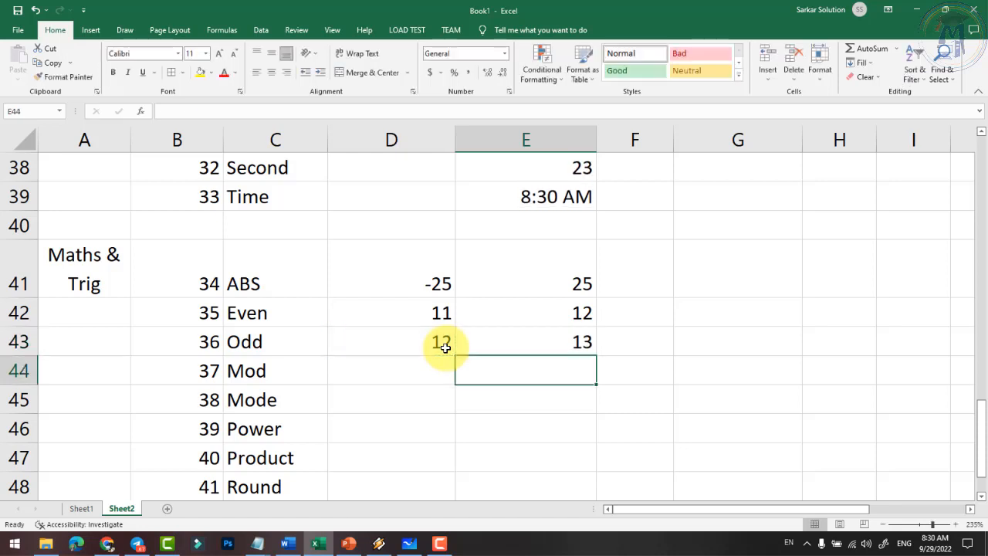
{"action": "left_click", "coordinate": [560, 342]}
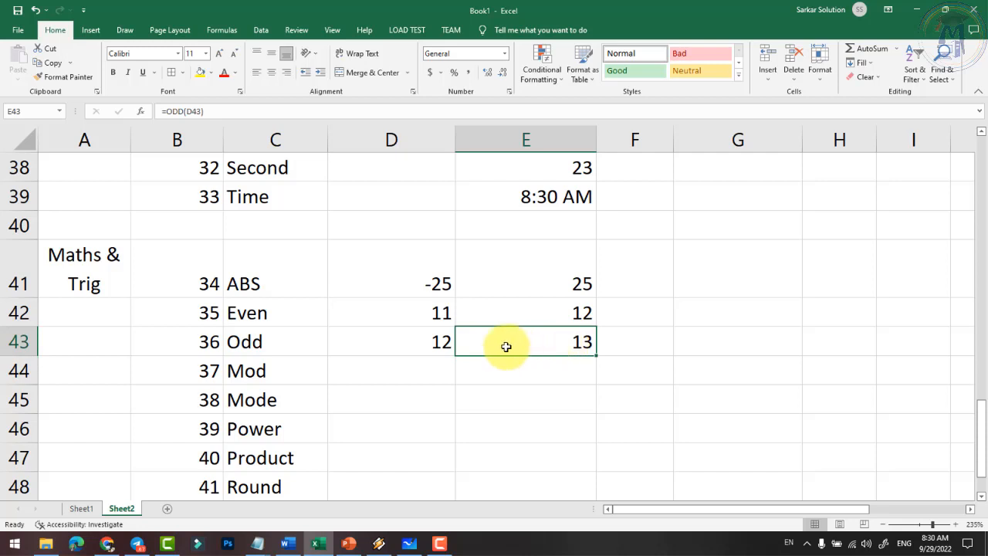
{"action": "left_click", "coordinate": [436, 318]}
{"action": "left_click", "coordinate": [554, 310]}
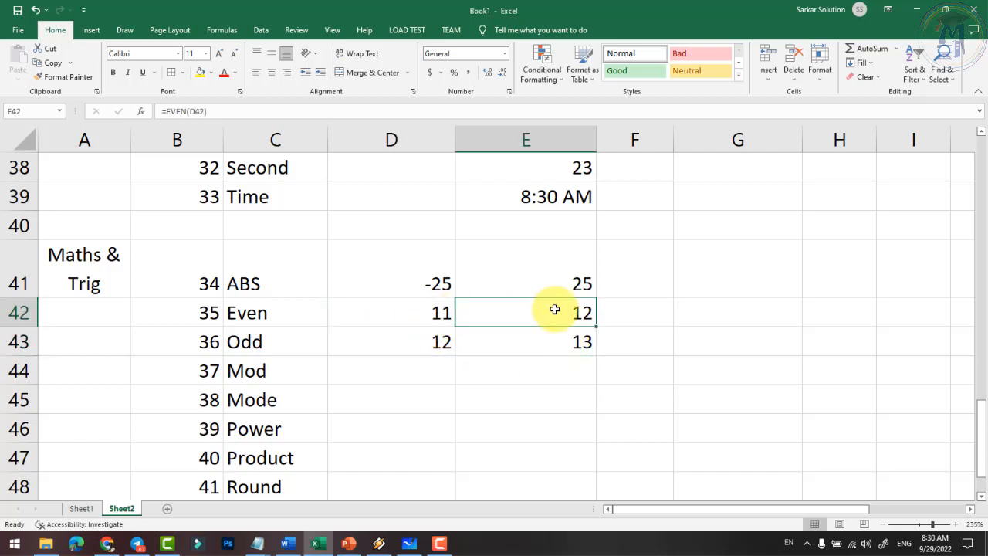
- Retest with D43 changed to 15 then 16 (giving 17) and D42 to 15 (giving 16)
{"action": "left_click", "coordinate": [413, 345]}
{"action": "type", "text": "15"}
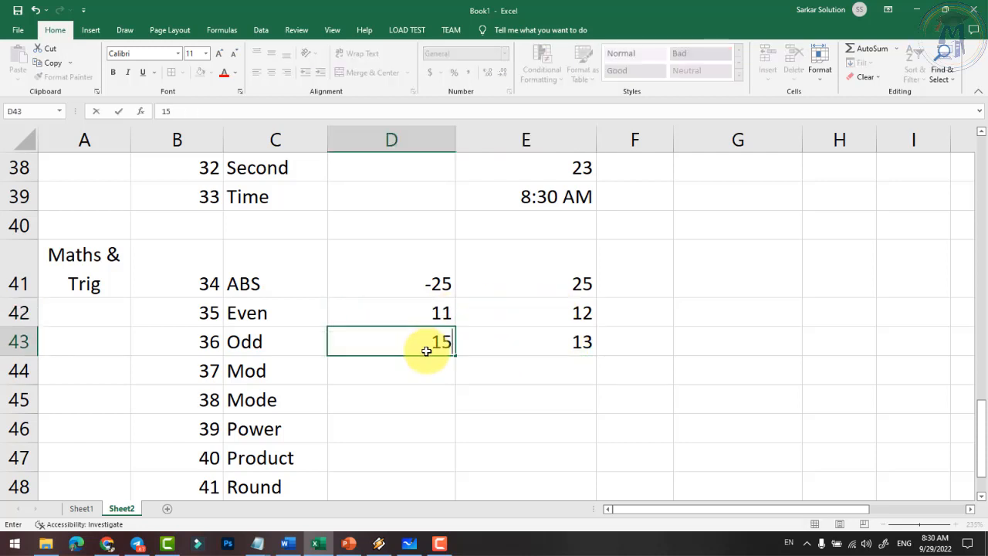
{"action": "key", "text": "Return"}
{"action": "left_click", "coordinate": [425, 345]}
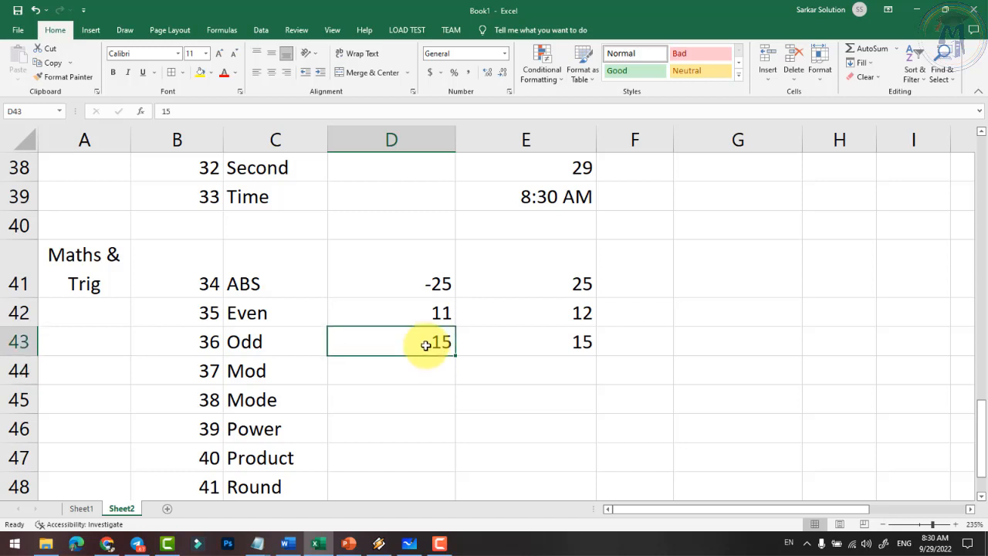
{"action": "type", "text": "16"}
{"action": "key", "text": "Return"}
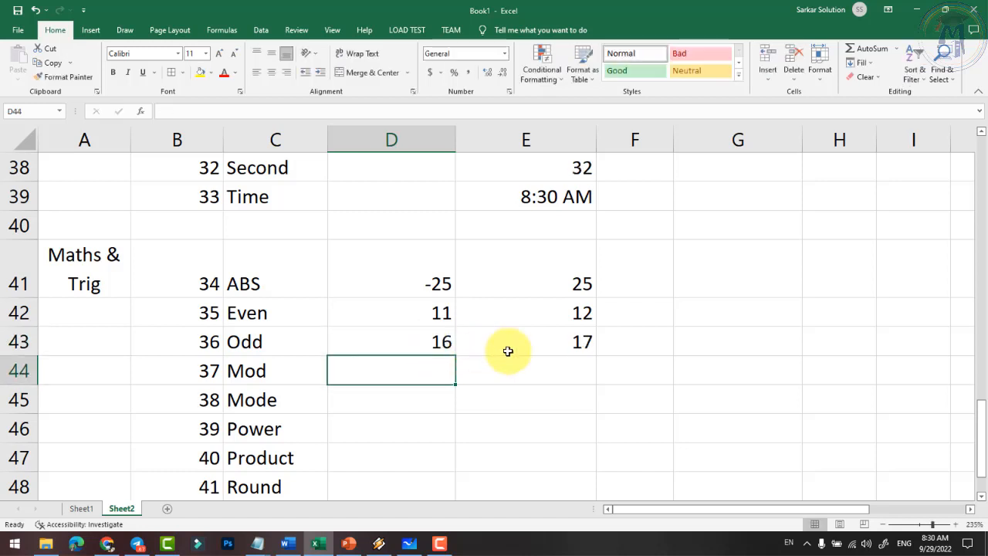
{"action": "left_click", "coordinate": [434, 319]}
{"action": "type", "text": "15"}
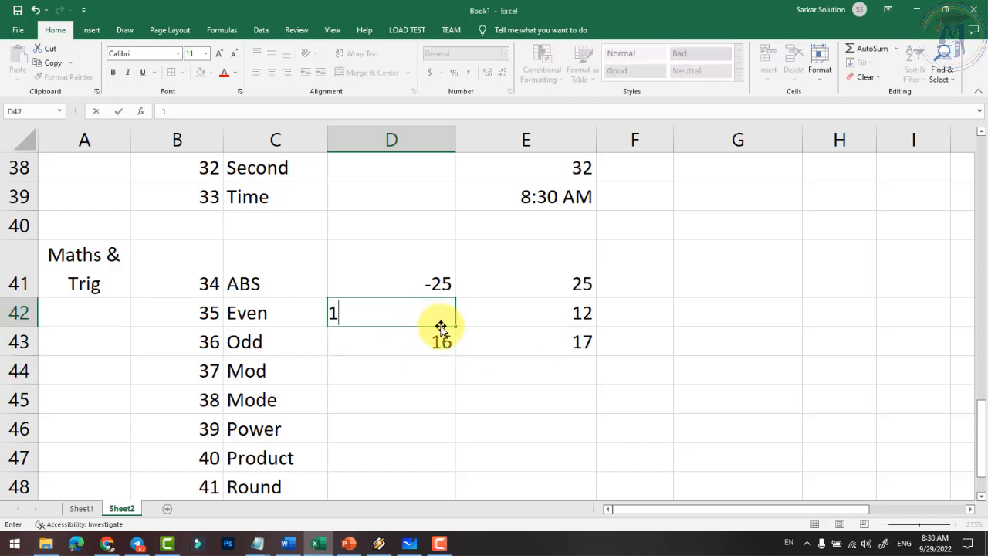
{"action": "key", "text": "Return"}
{"action": "left_click", "coordinate": [520, 313]}
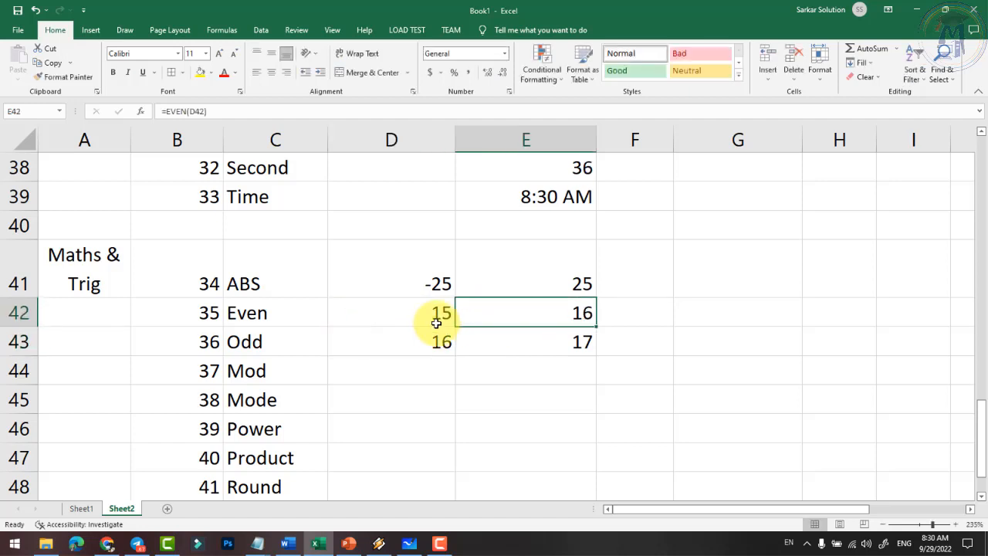
{"action": "left_click", "coordinate": [405, 349]}
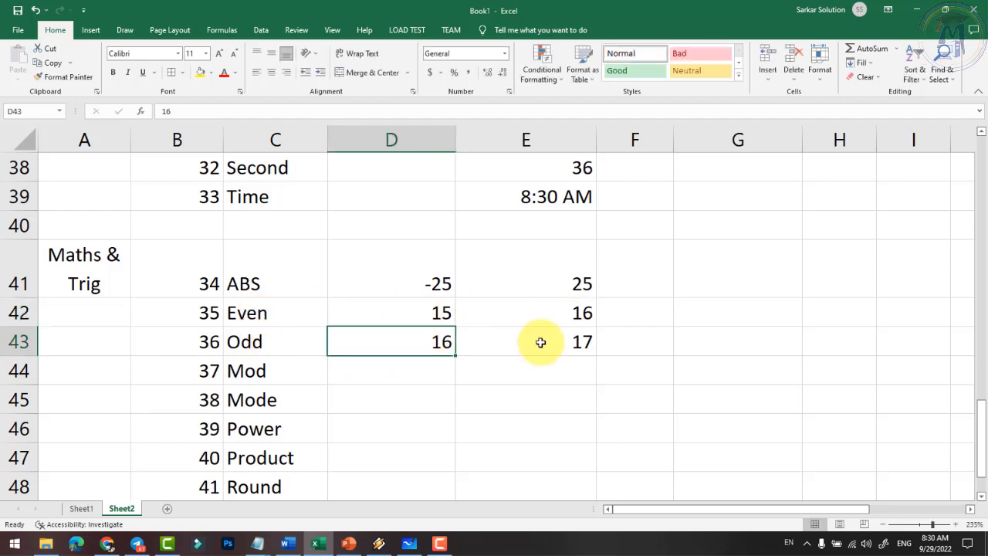
{"action": "left_click", "coordinate": [410, 373]}
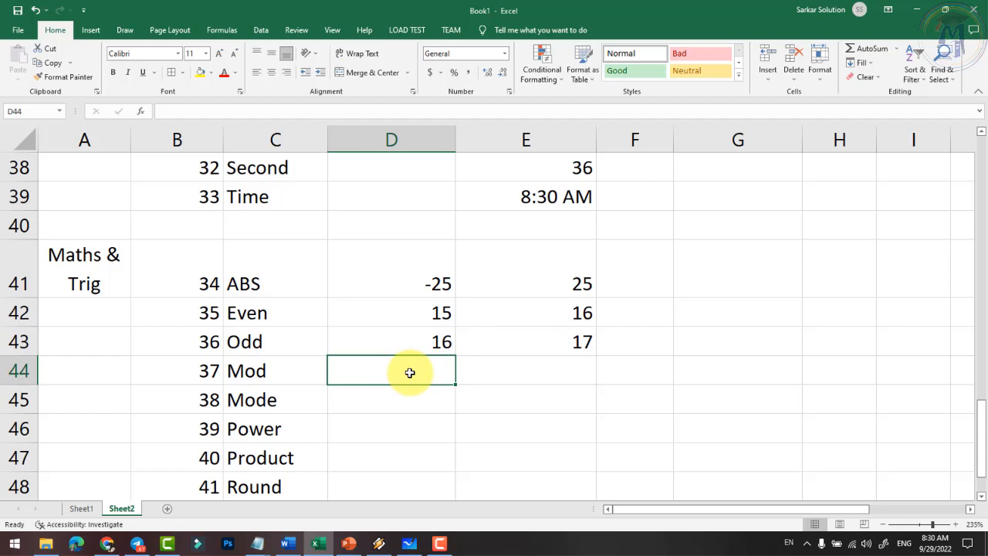
- Enter 25 in D44 and a divisor in E44, revising it from 4 to 5
{"action": "scroll", "coordinate": [401, 371], "scroll_direction": "down", "scroll_amount": 1}
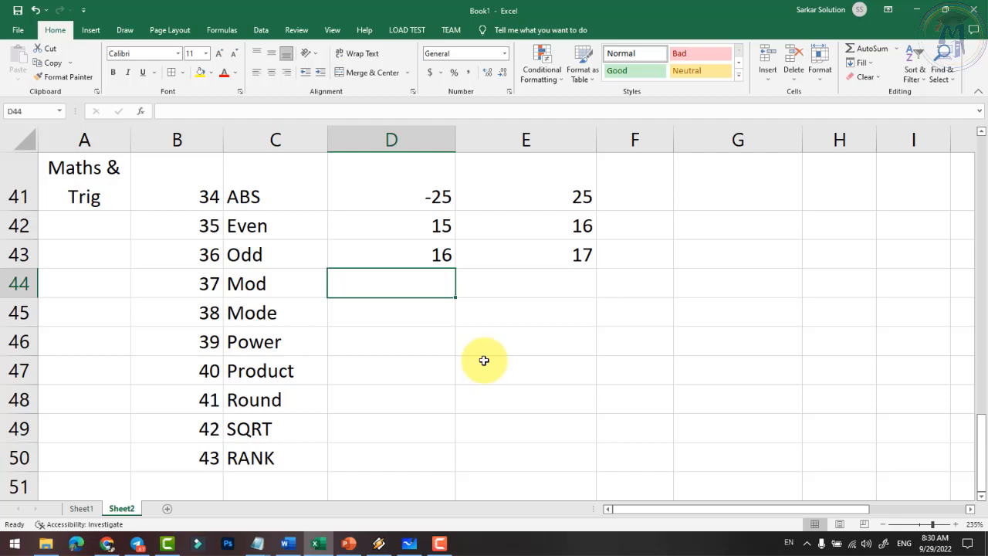
{"action": "type", "text": "25"}
{"action": "key", "text": "Tab"}
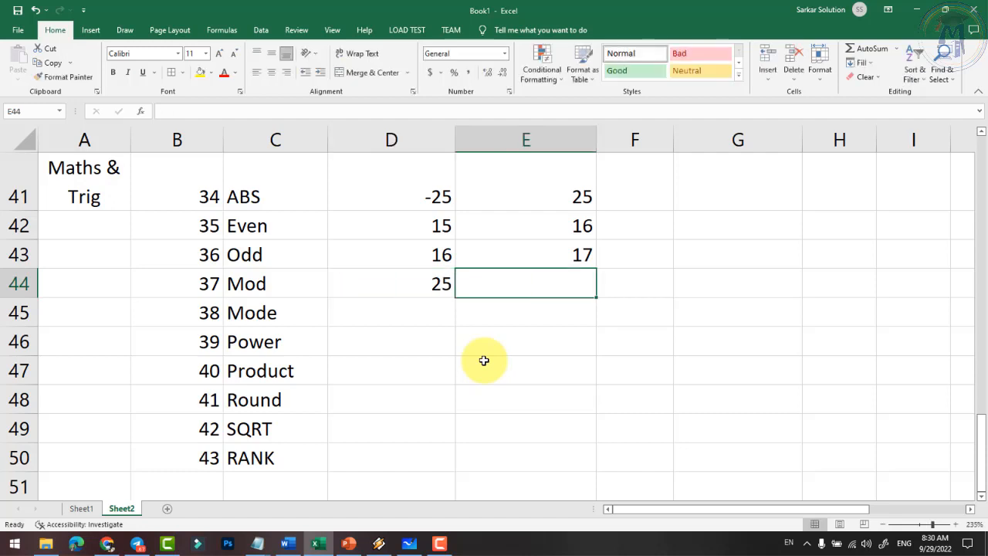
{"action": "type", "text": "4"}
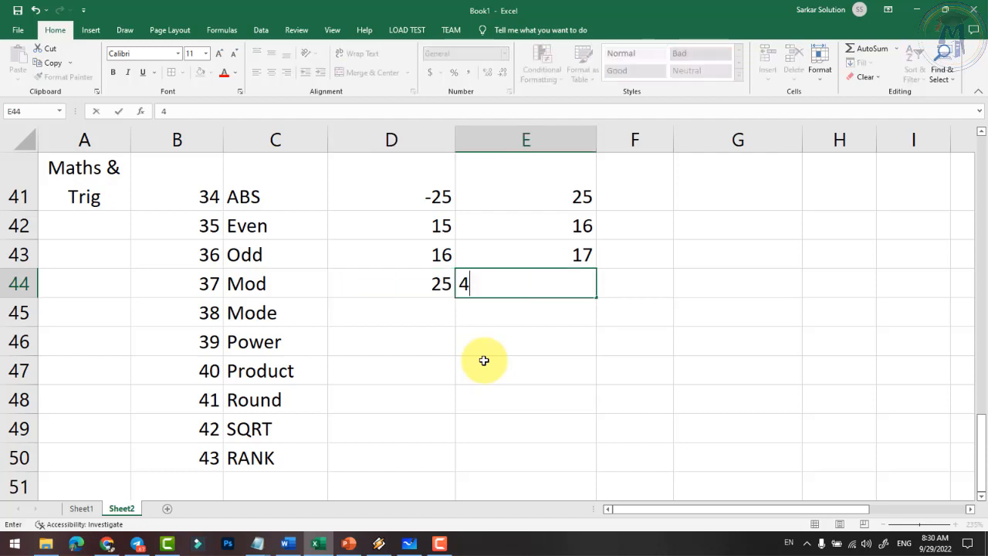
{"action": "key", "text": "Tab"}
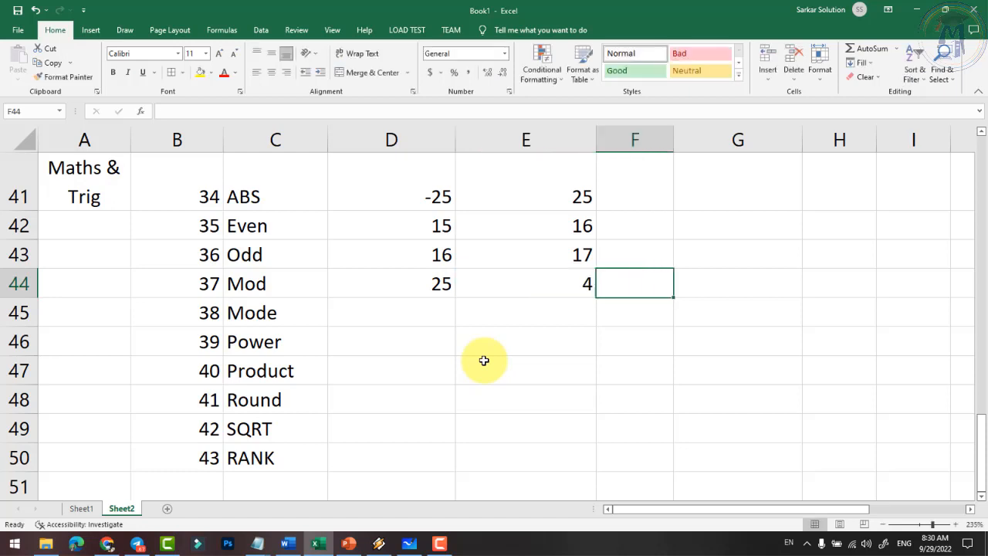
{"action": "left_click", "coordinate": [477, 283]}
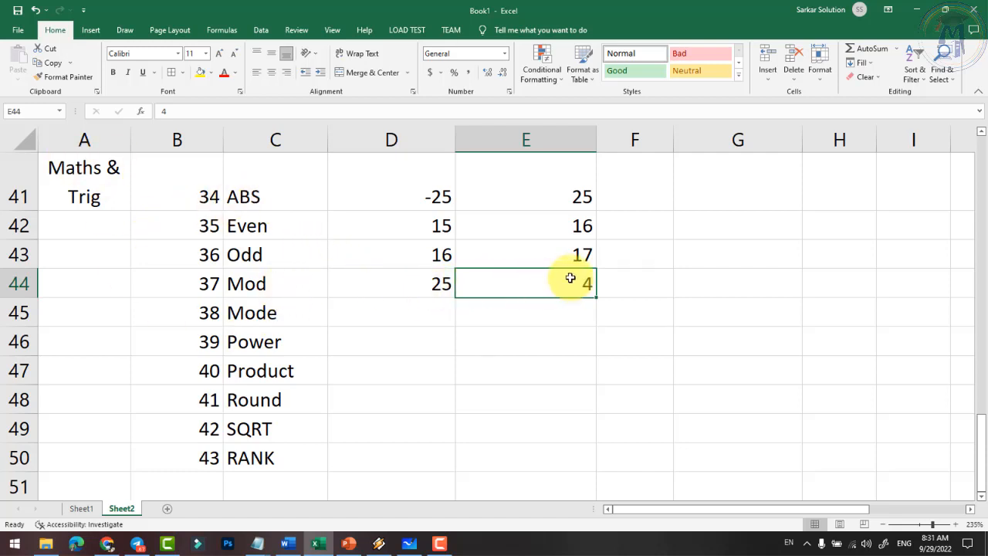
{"action": "type", "text": "5"}
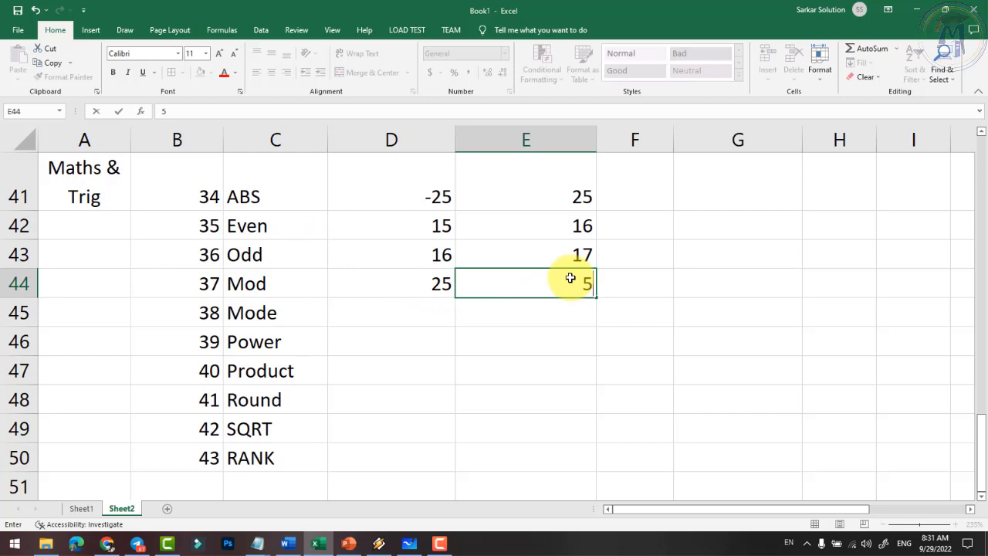
{"action": "key", "text": "Return"}
{"action": "left_click", "coordinate": [434, 287]}
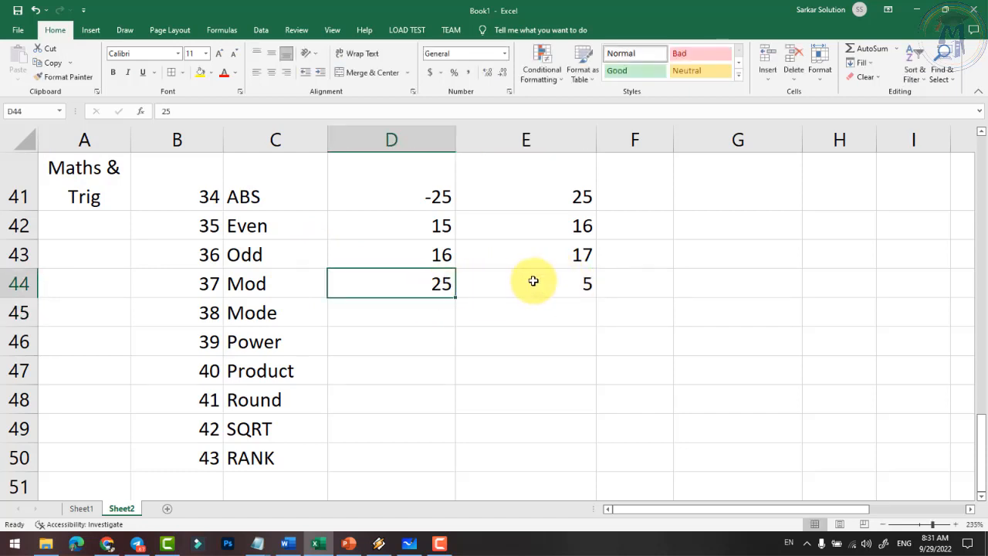
{"action": "left_click", "coordinate": [532, 281]}
{"action": "left_click", "coordinate": [448, 281]}
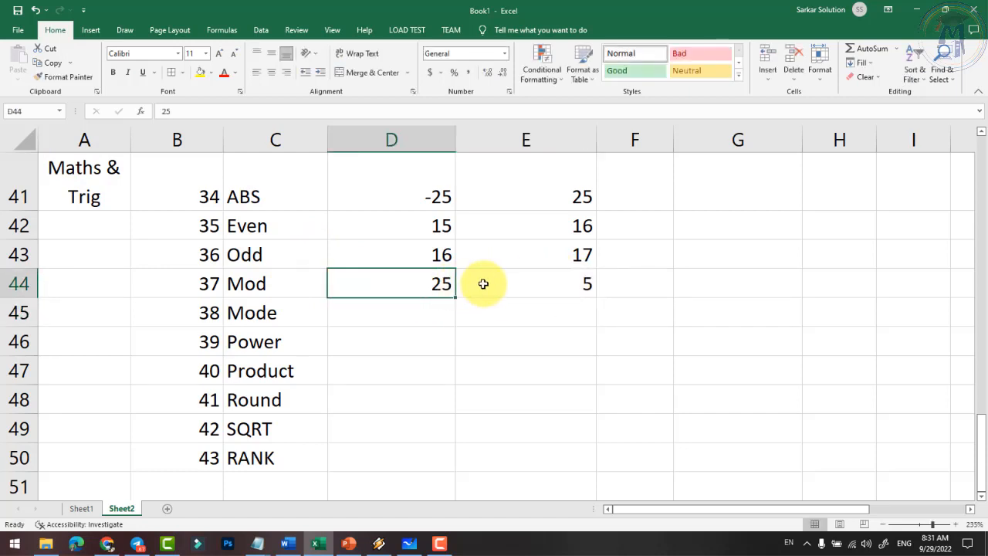
{"action": "left_click", "coordinate": [518, 279]}
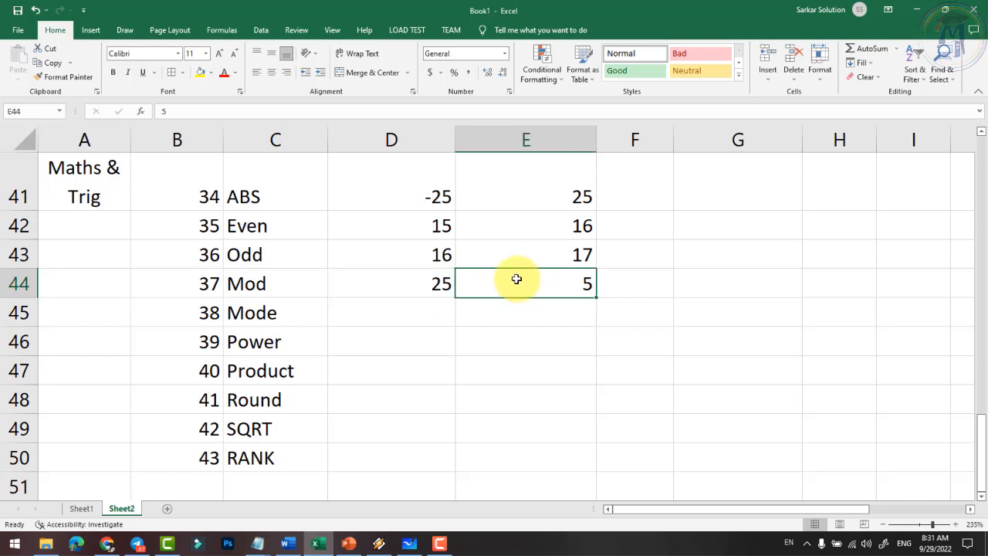
{"action": "left_click", "coordinate": [244, 291]}
{"action": "left_click", "coordinate": [540, 283]}
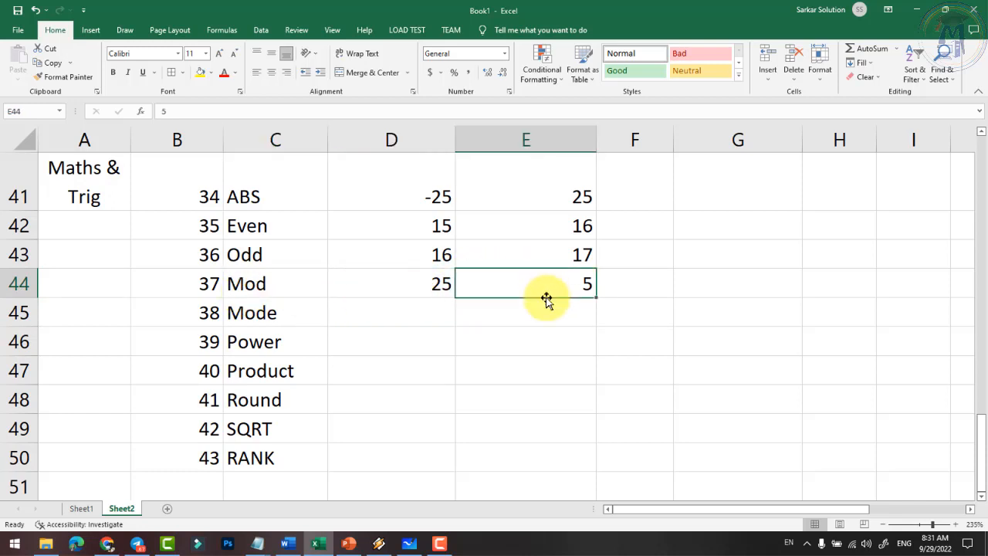
- Enter =MOD(D44,E44) in F44 to calculate the remainder
{"action": "left_click", "coordinate": [629, 284]}
{"action": "type", "text": "="}
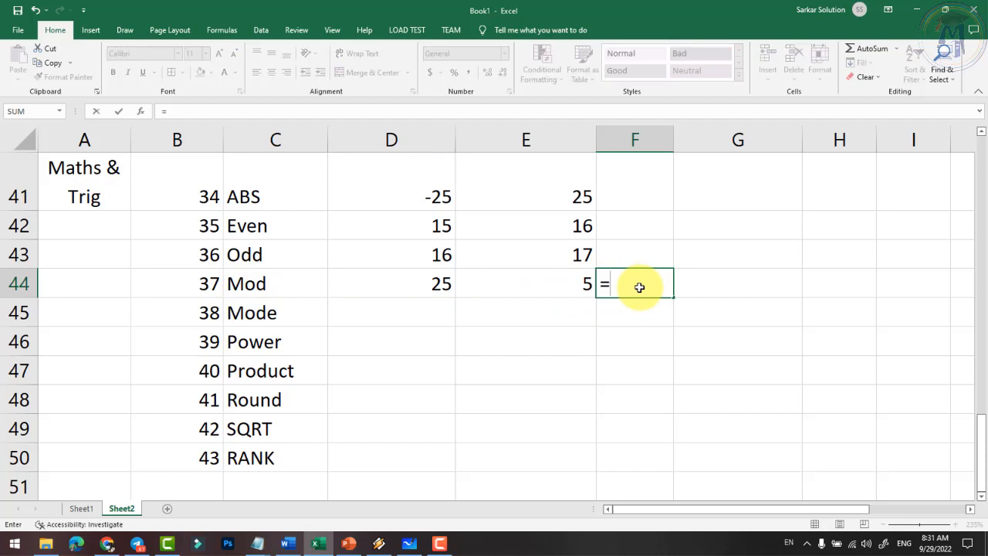
{"action": "type", "text": "mod("}
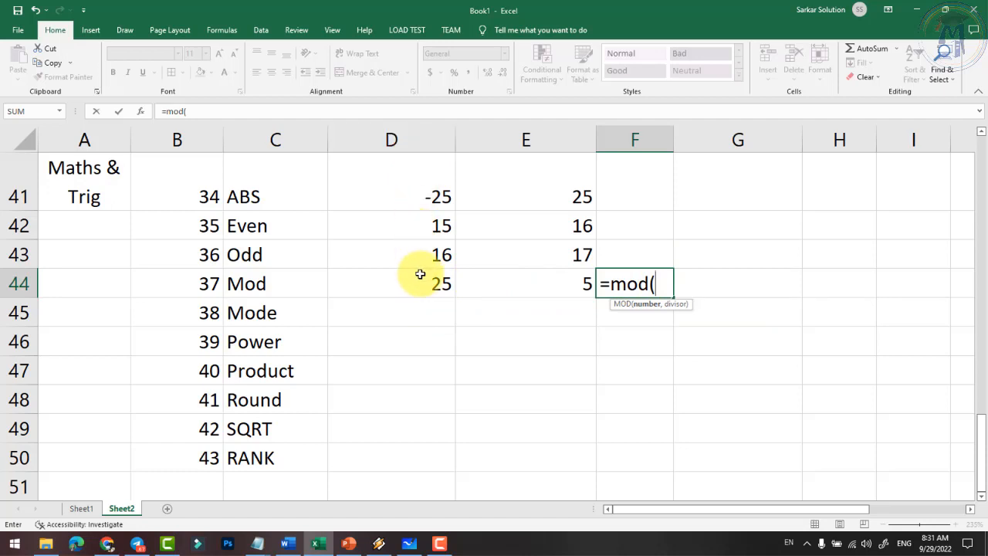
{"action": "type", "text": "d"}
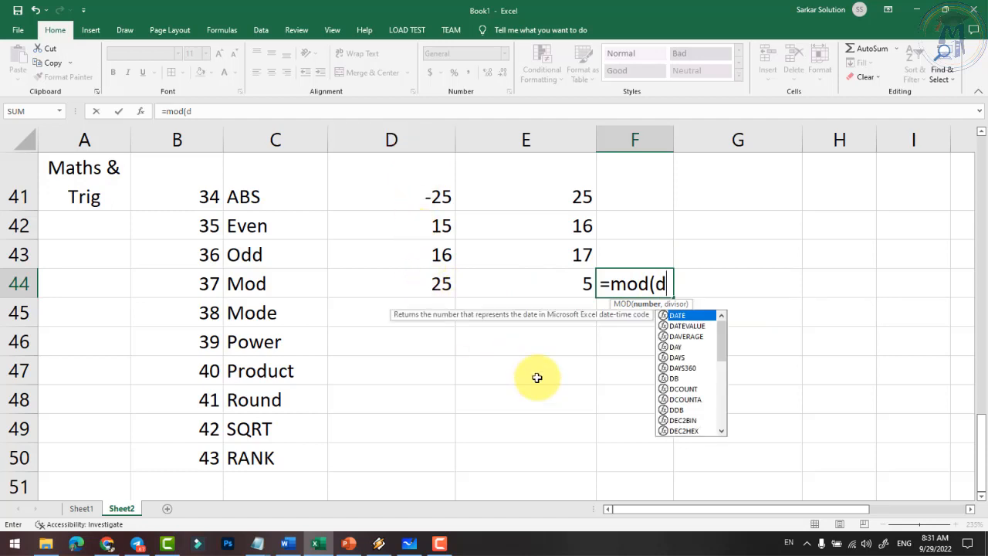
{"action": "type", "text": "44,"}
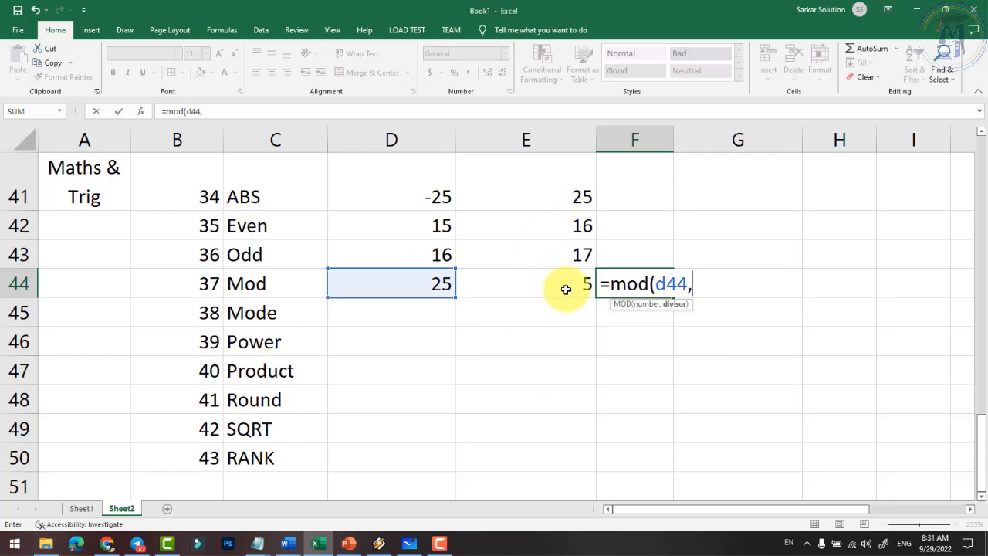
{"action": "type", "text": "e44)"}
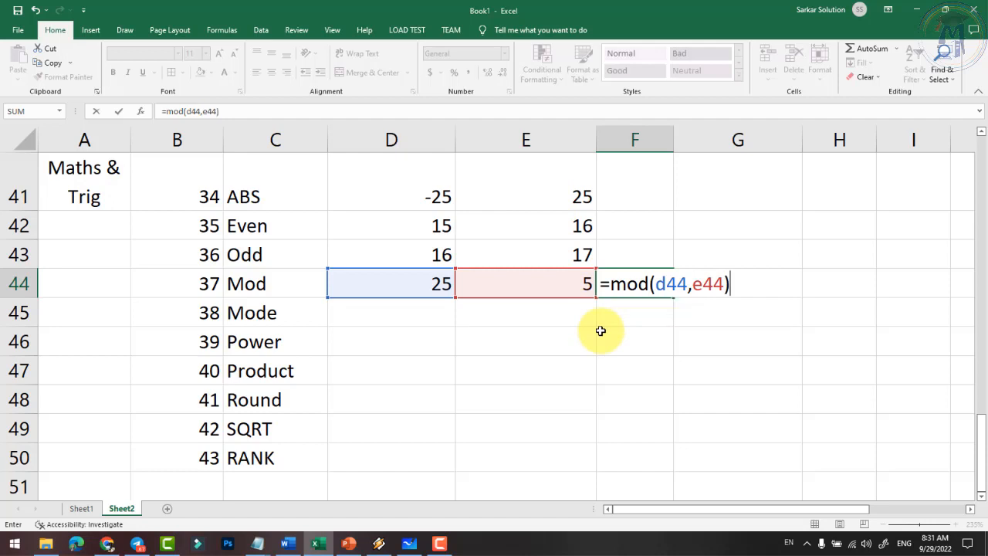
{"action": "key", "text": "Return"}
{"action": "left_click", "coordinate": [651, 282]}
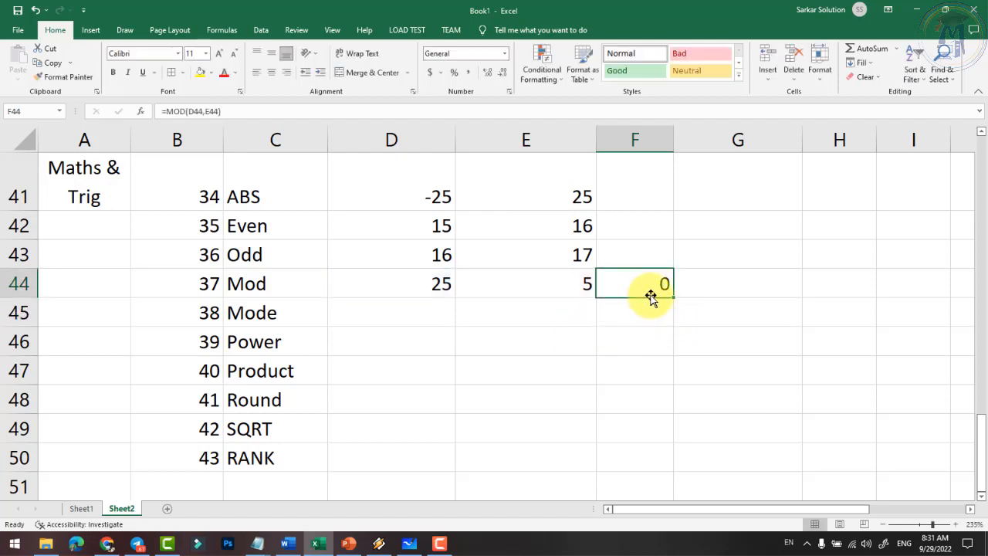
- Change the divisor in E44 to 7 so F44 returns a remainder of 4
{"action": "left_click", "coordinate": [573, 283]}
{"action": "type", "text": "7"}
{"action": "key", "text": "Return"}
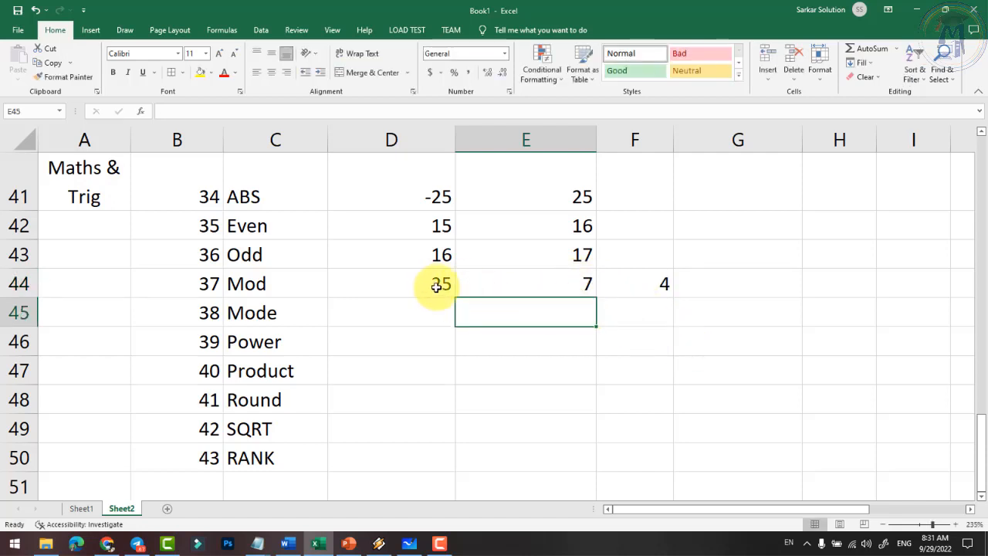
{"action": "left_click", "coordinate": [664, 283]}
{"action": "left_click", "coordinate": [568, 281]}
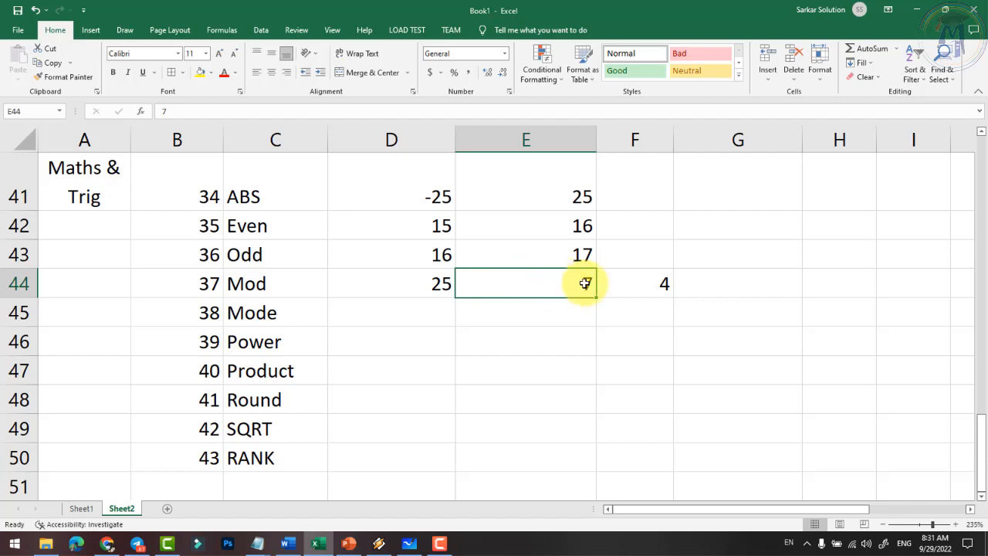
{"action": "left_click", "coordinate": [657, 282]}
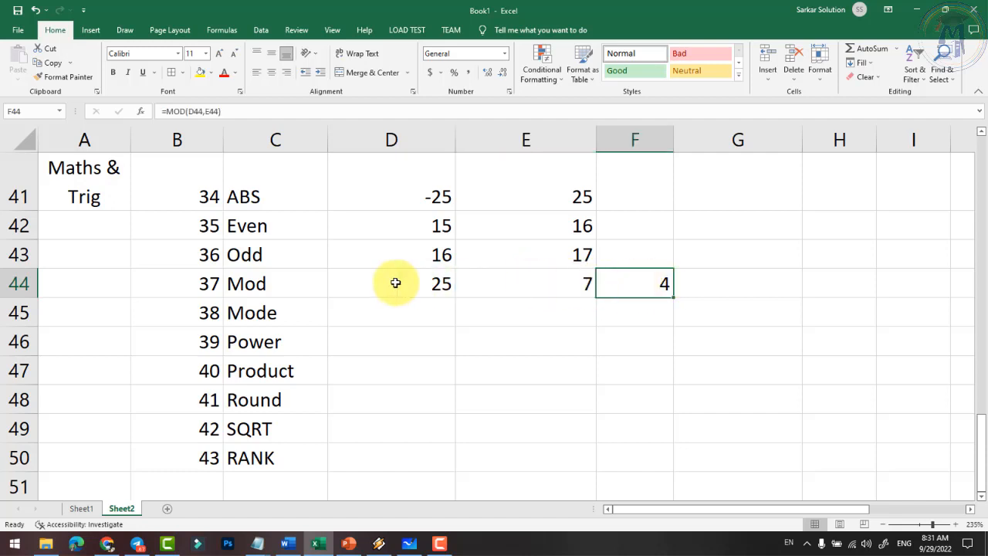
{"action": "left_click", "coordinate": [412, 311]}
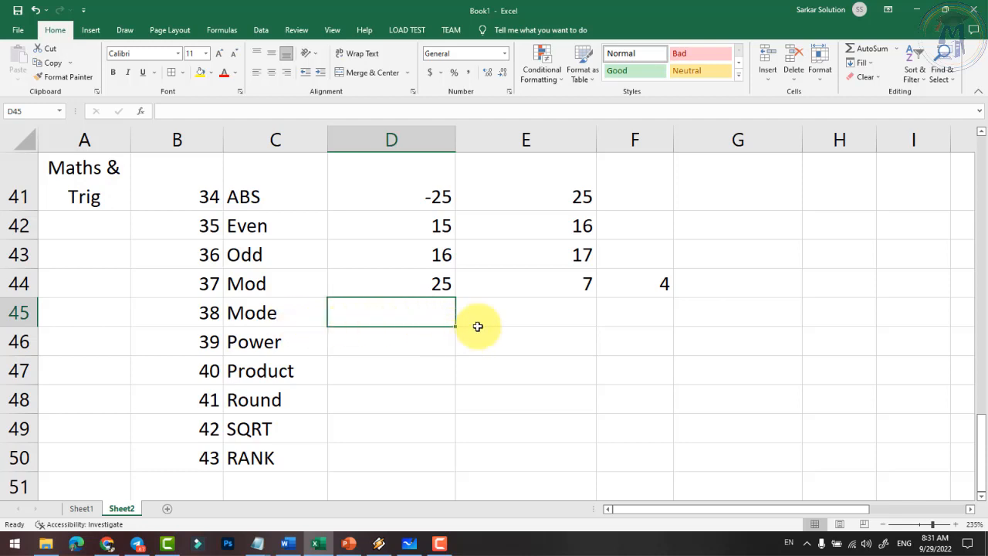
- Fill the Mode row D45:H45 with 25, 24, 25, 26 and 27
{"action": "type", "text": "25"}
{"action": "key", "text": "Tab"}
{"action": "type", "text": "24"}
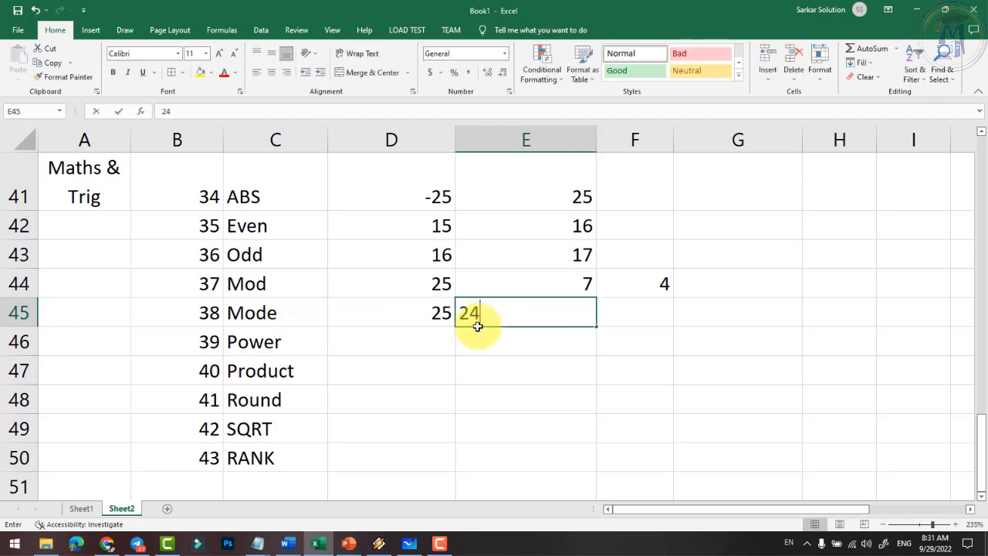
{"action": "key", "text": "Tab"}
{"action": "type", "text": "25"}
{"action": "key", "text": "Tab"}
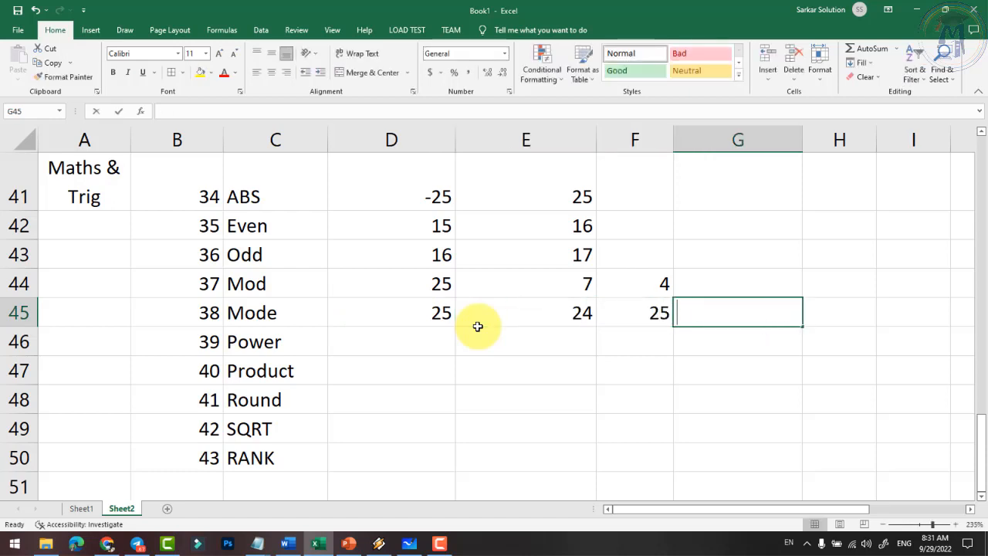
{"action": "type", "text": "26"}
{"action": "key", "text": "Tab"}
{"action": "type", "text": "2"}
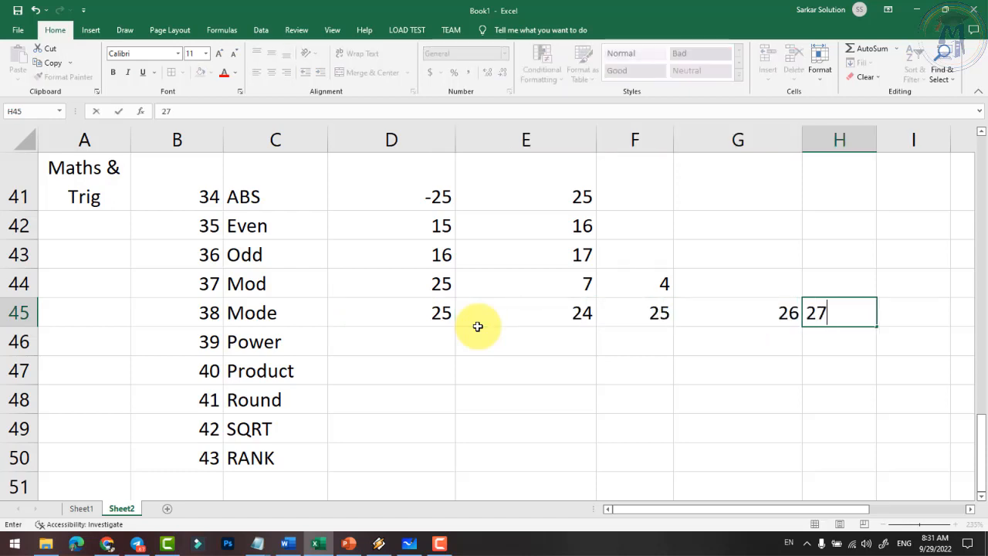
{"action": "type", "text": "7"}
{"action": "key", "text": "Tab"}
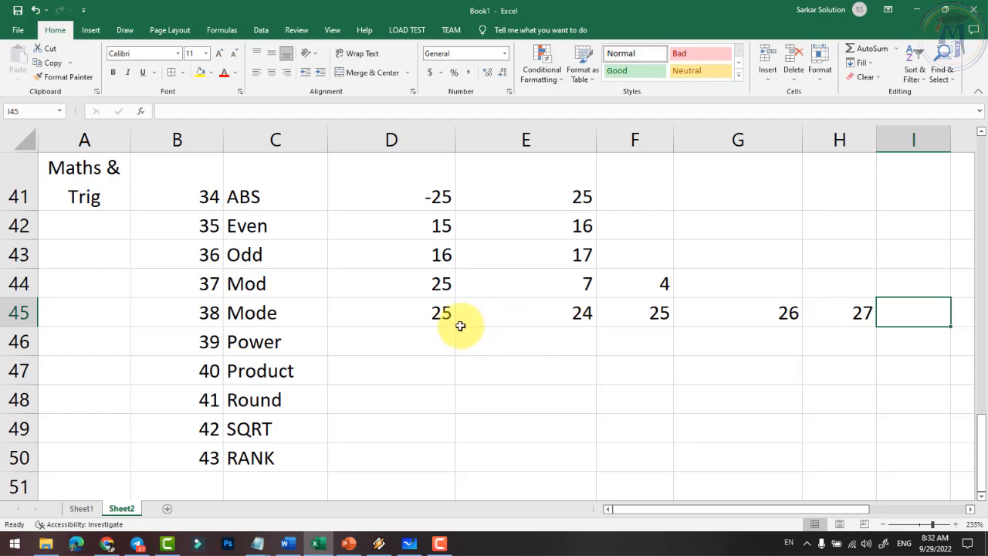
- Enter =MODE(D45:H45) in I45
{"action": "left_click", "coordinate": [438, 315]}
{"action": "left_click", "coordinate": [643, 315]}
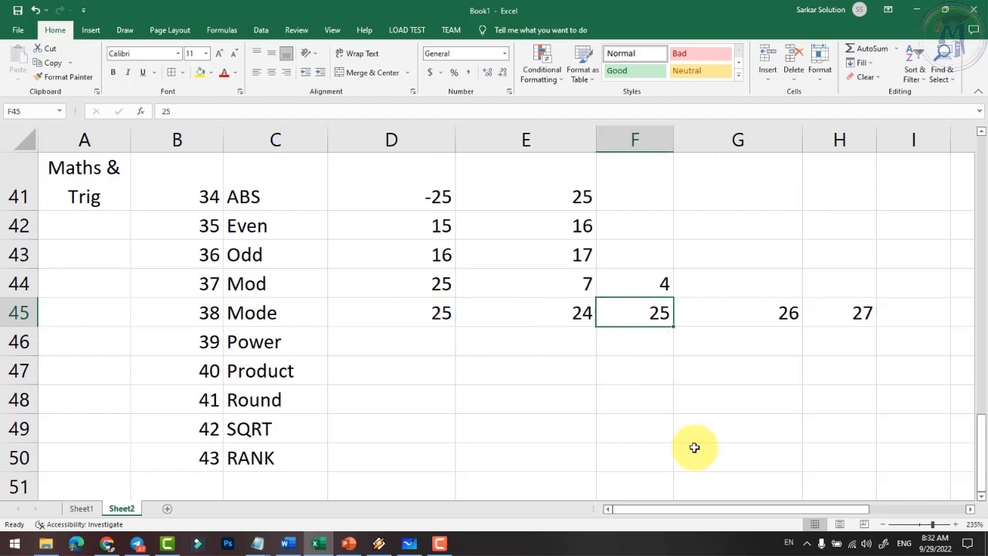
{"action": "left_click_drag", "start_coordinate": [775, 509], "coordinate": [805, 511]}
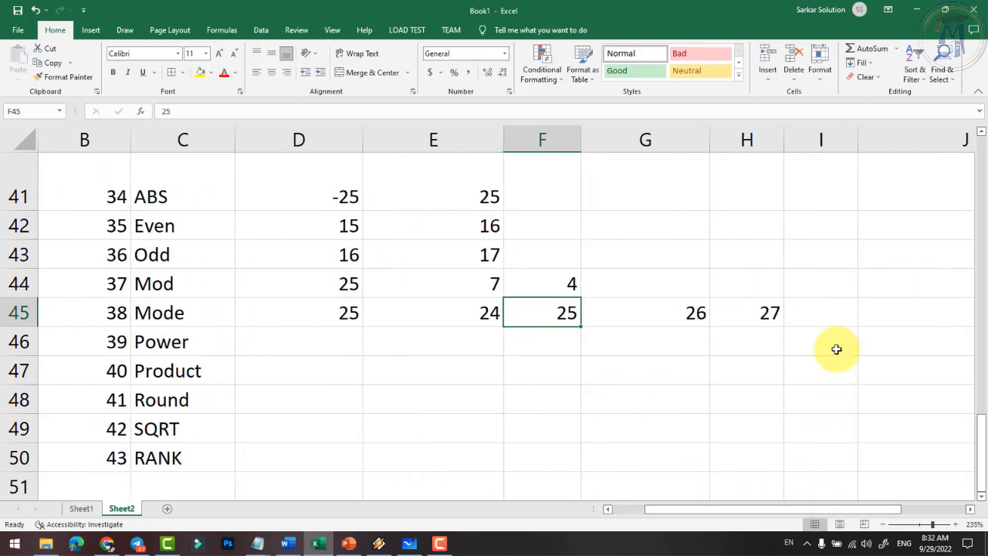
{"action": "left_click", "coordinate": [828, 316]}
{"action": "type", "text": "="}
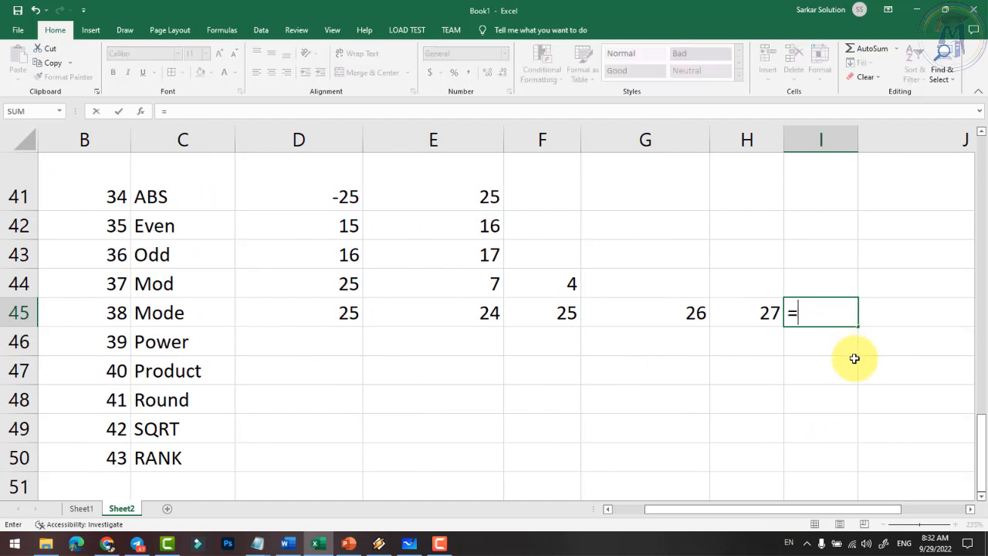
{"action": "type", "text": "mode("}
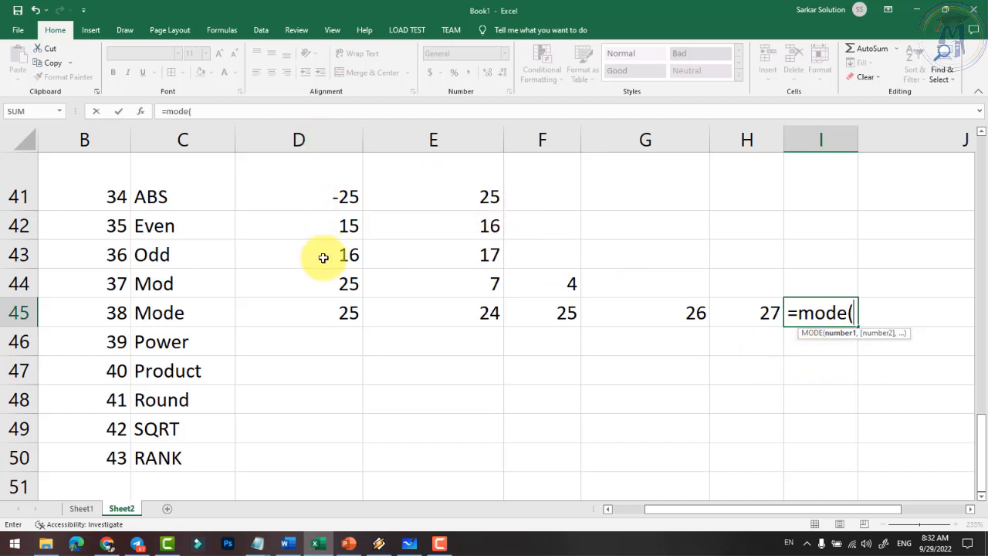
{"action": "type", "text": "d"}
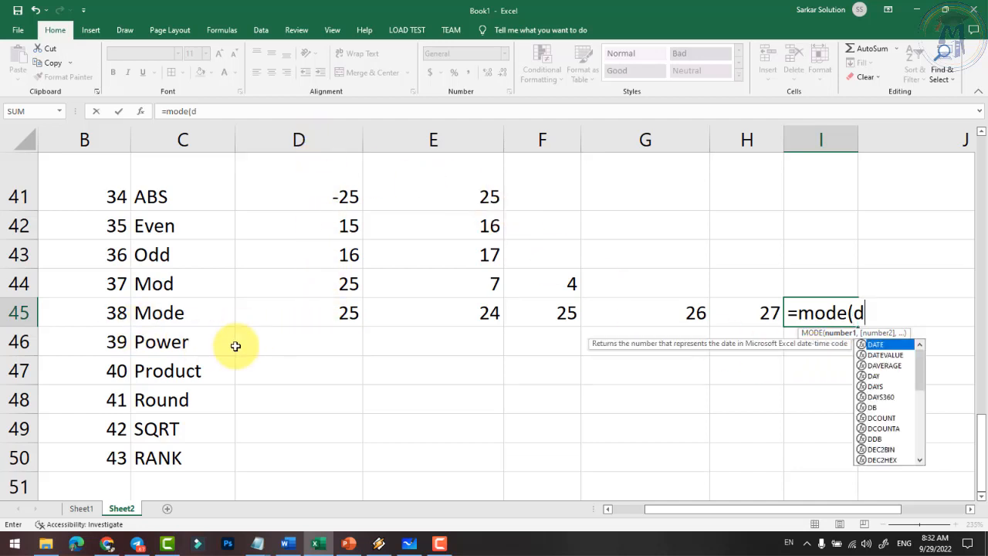
{"action": "type", "text": "44"}
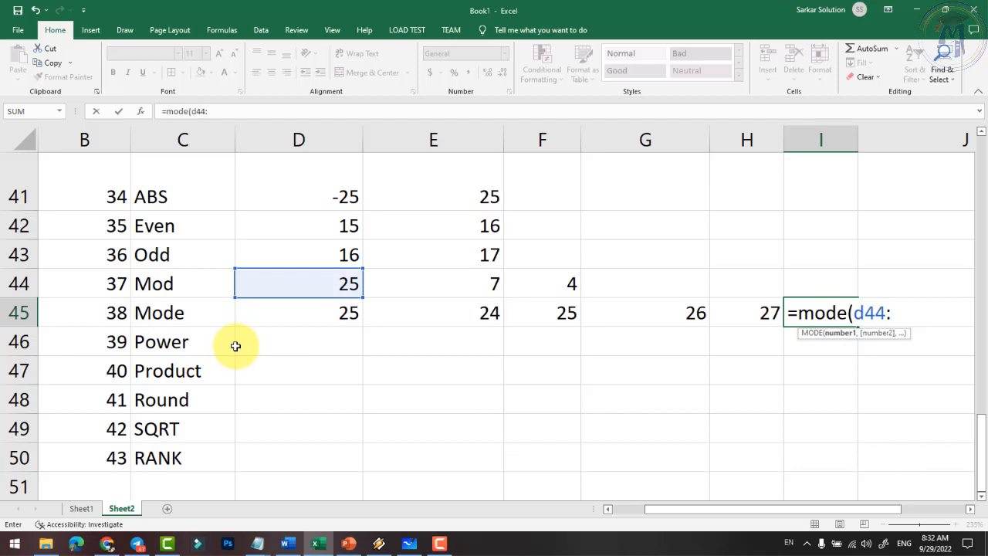
{"action": "key", "text": "BackSpace"}
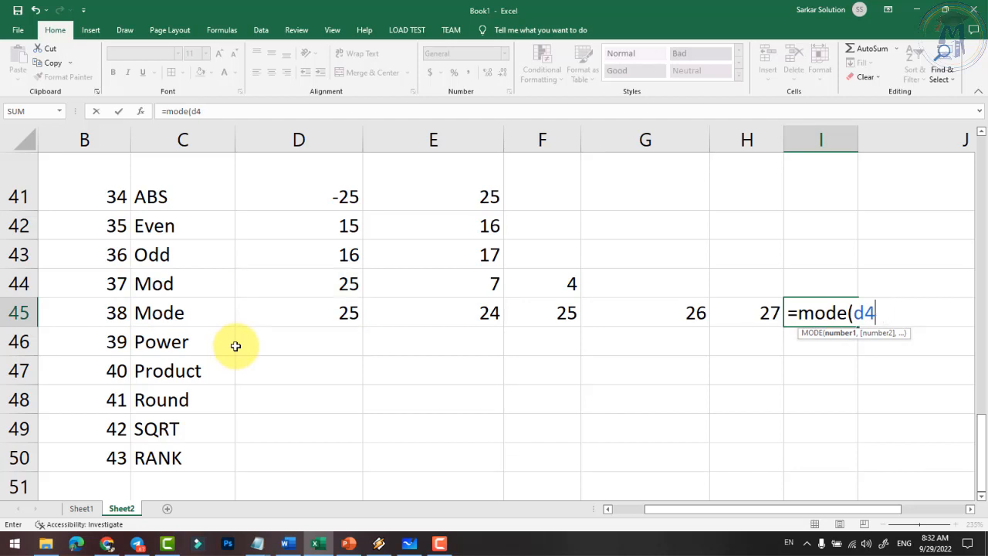
{"action": "type", "text": "5"}
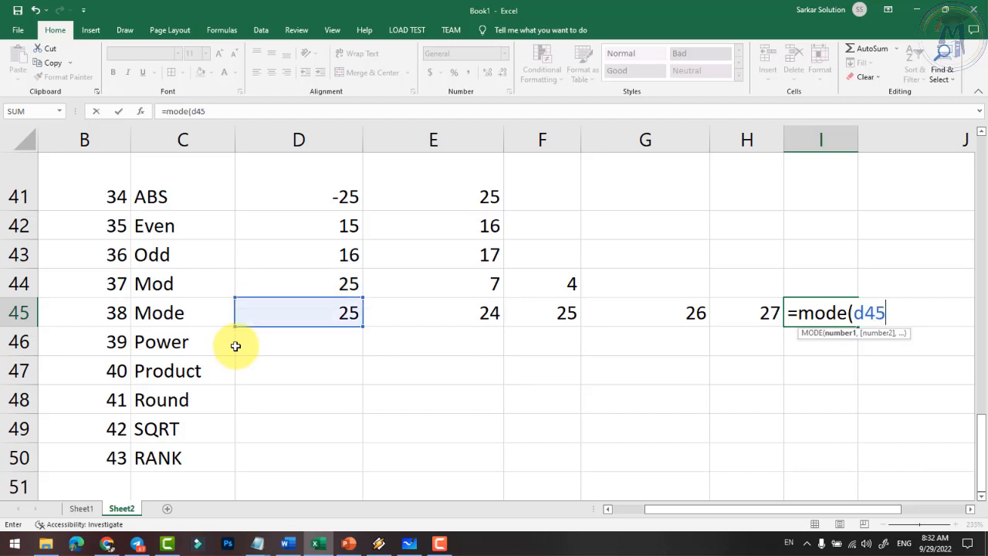
{"action": "type", "text": ":h"}
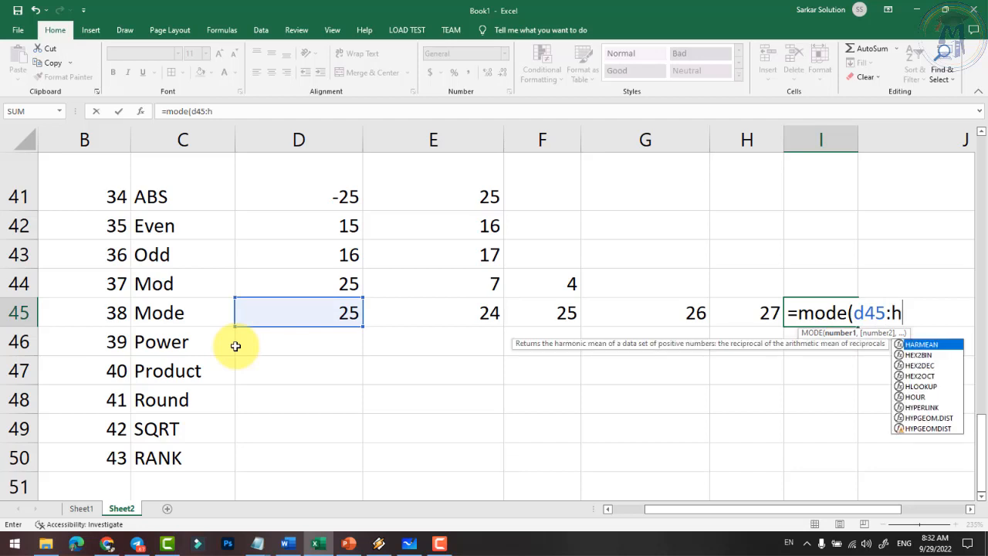
{"action": "type", "text": "45)"}
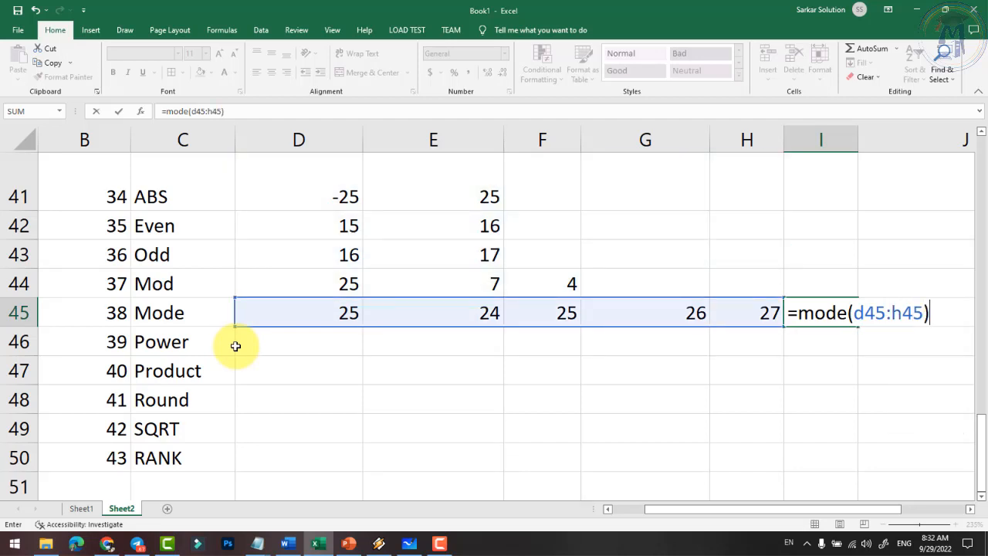
{"action": "key", "text": "Return"}
- Change F45 to 24 and confirm that I45's mode recalculates to 24
{"action": "left_click", "coordinate": [814, 317]}
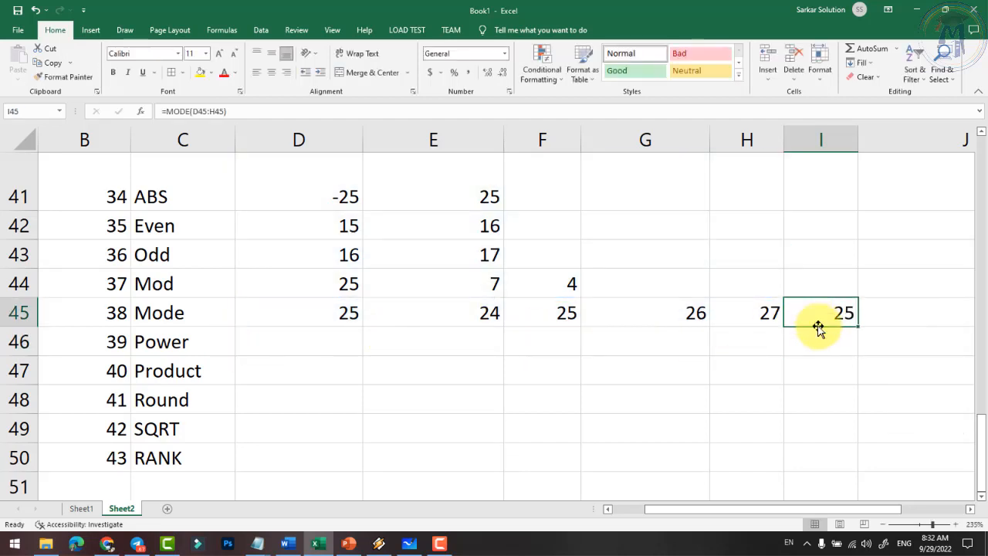
{"action": "left_click", "coordinate": [484, 315]}
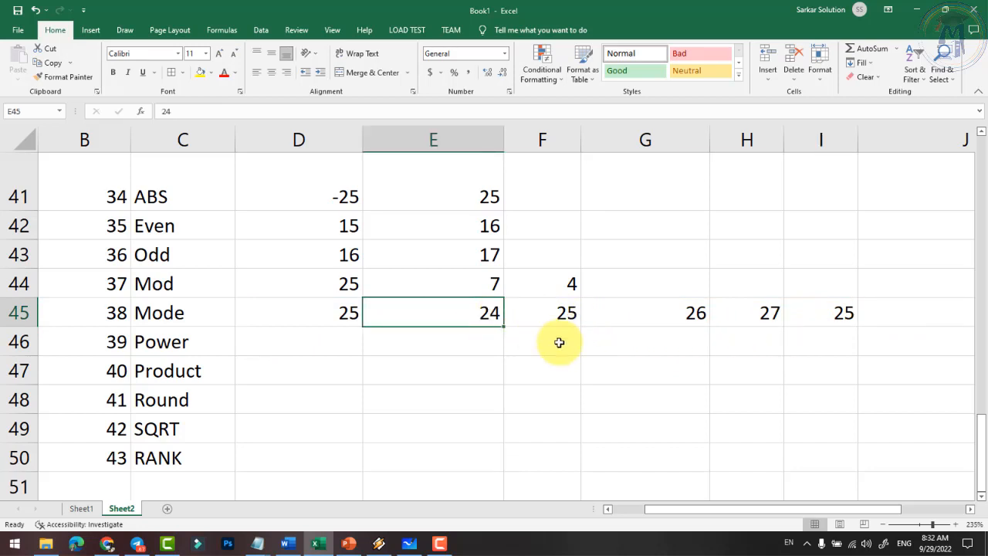
{"action": "left_click", "coordinate": [560, 312]}
{"action": "type", "text": "24"}
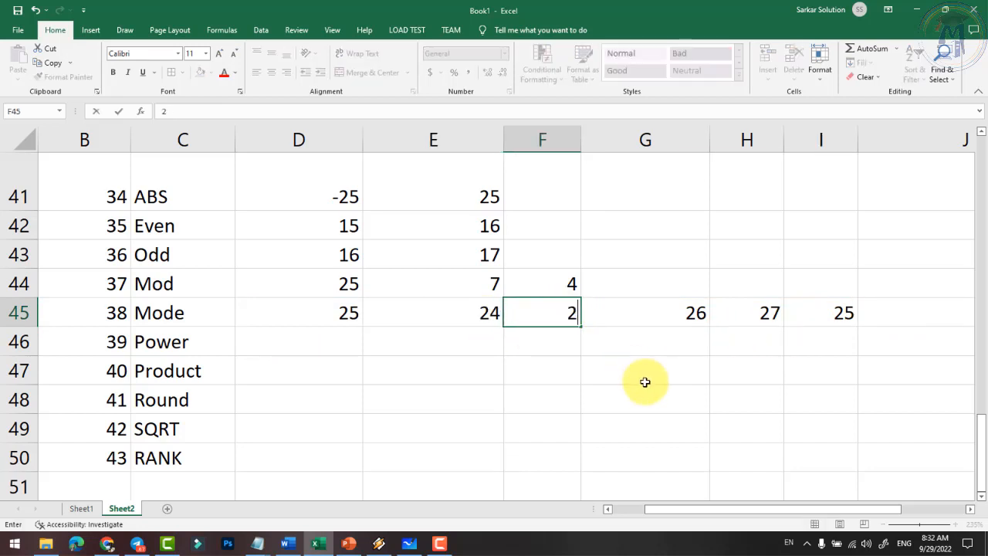
{"action": "key", "text": "Return"}
{"action": "left_click", "coordinate": [822, 303]}
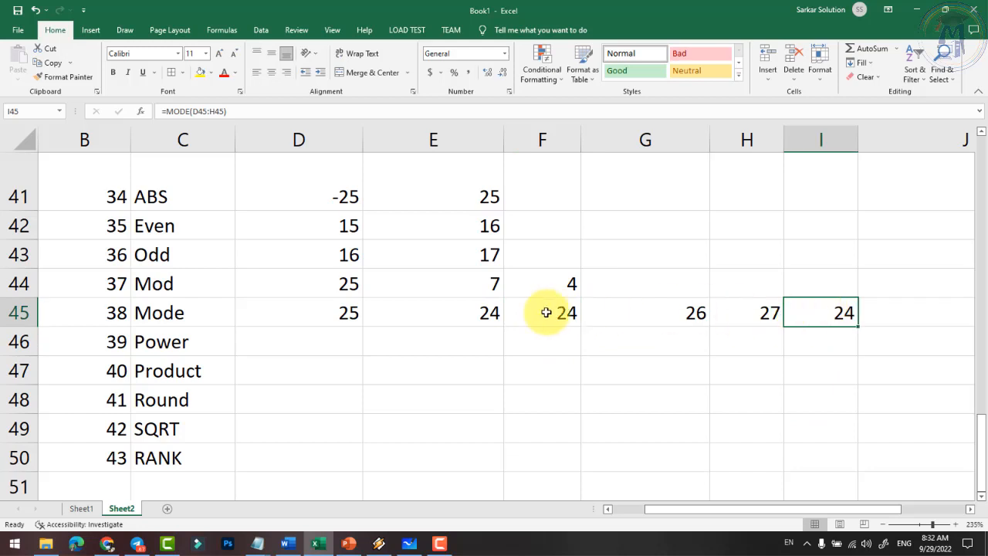
{"action": "left_click_drag", "start_coordinate": [346, 310], "coordinate": [729, 313]}
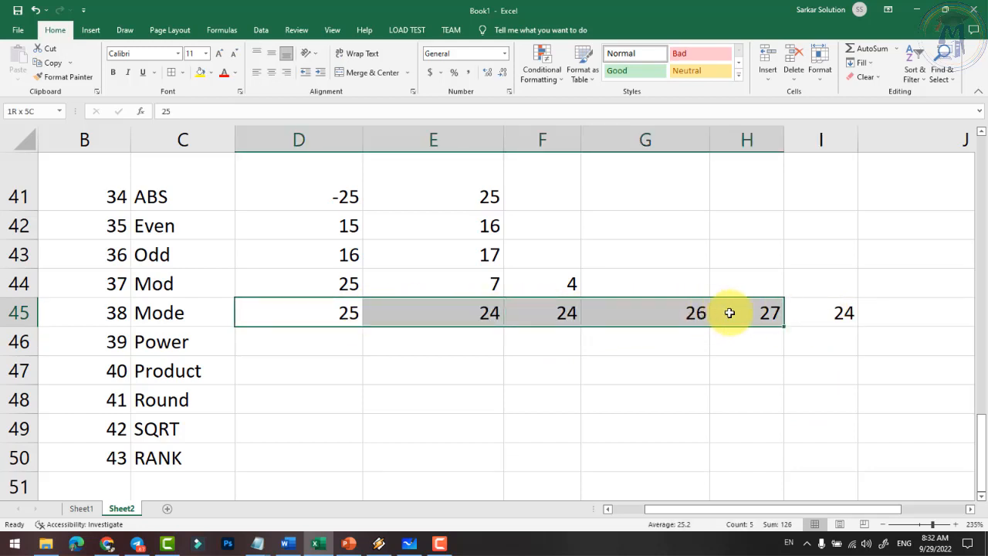
{"action": "left_click", "coordinate": [811, 313]}
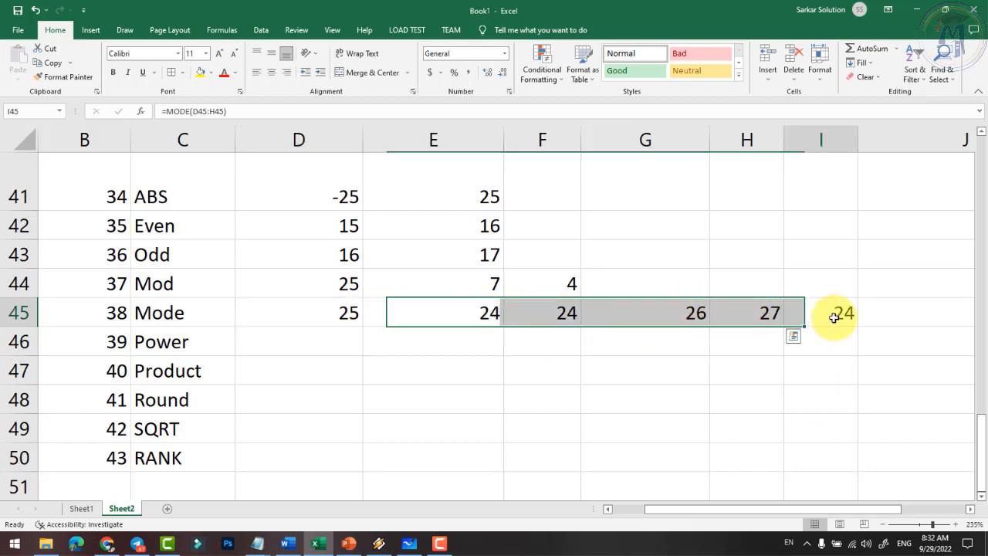
- Review the Mod example's cells and MOD formula in row 44
{"action": "left_click", "coordinate": [192, 315]}
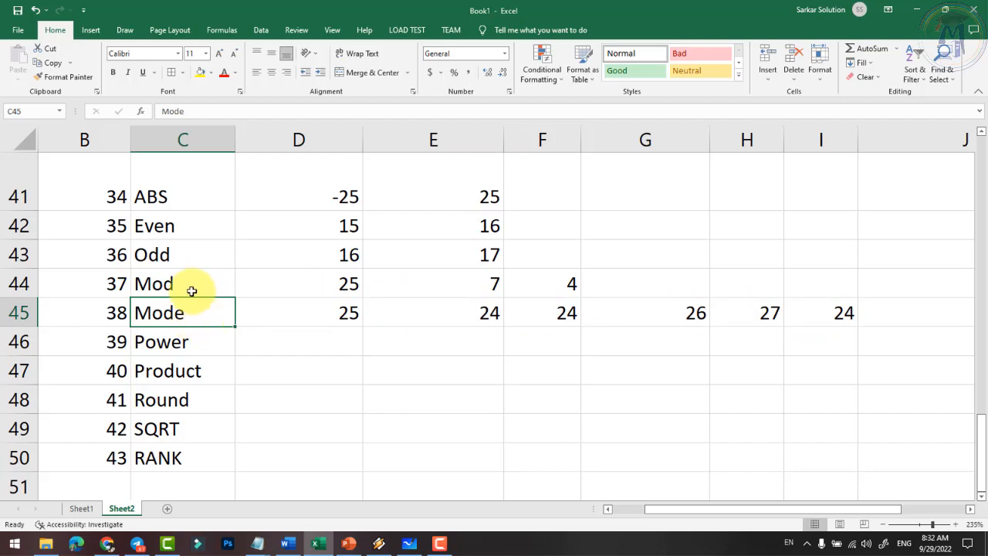
{"action": "left_click", "coordinate": [187, 285]}
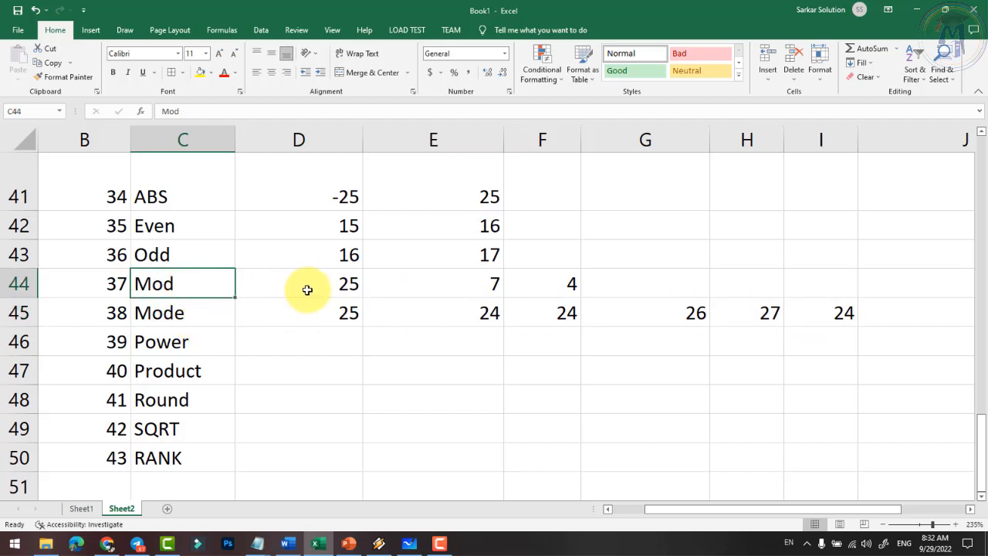
{"action": "left_click", "coordinate": [337, 287]}
{"action": "left_click", "coordinate": [448, 282]}
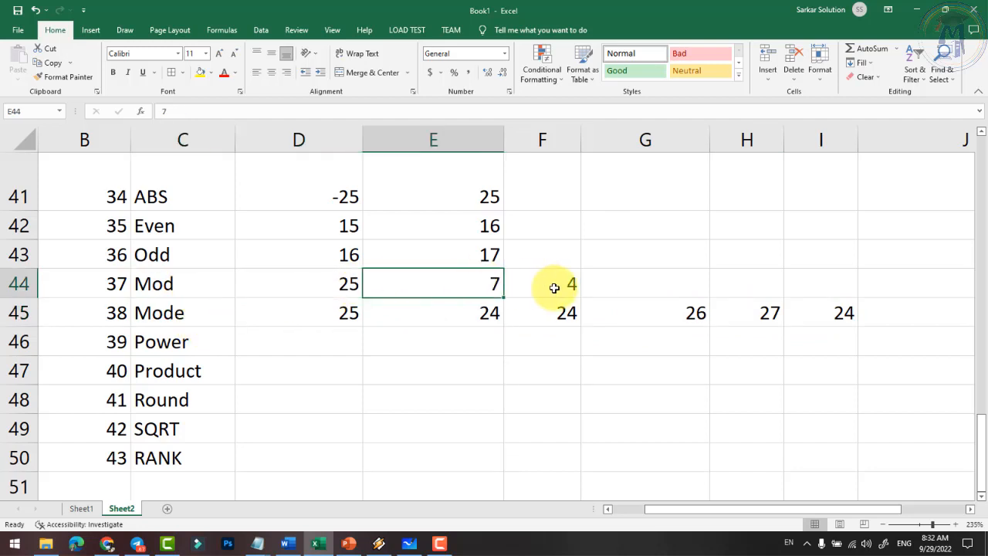
{"action": "left_click", "coordinate": [556, 285]}
{"action": "left_click", "coordinate": [190, 341]}
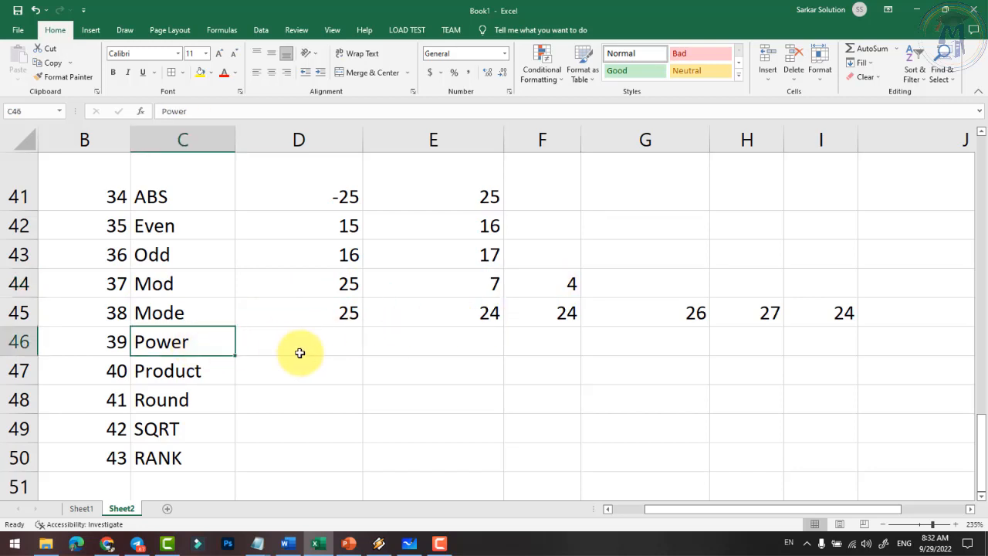
- Enter trial values 25, 5, 10 and 5 across the Power row cells
{"action": "left_click", "coordinate": [324, 345]}
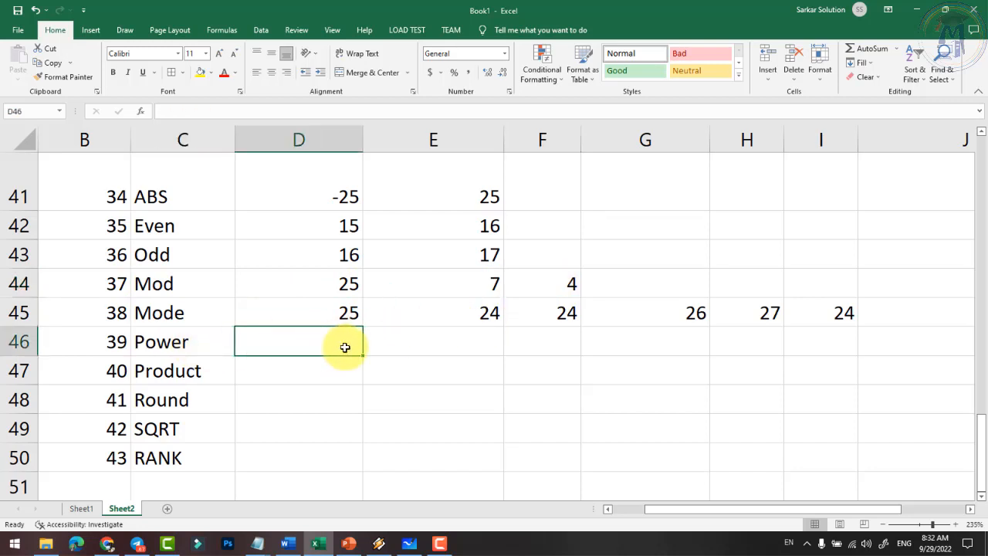
{"action": "scroll", "coordinate": [346, 347], "scroll_direction": "down", "scroll_amount": 1}
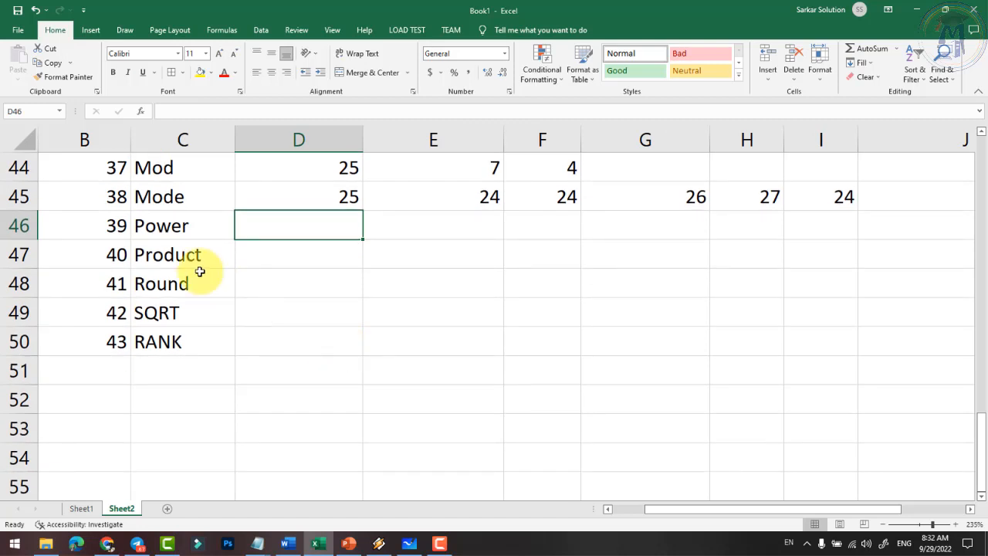
{"action": "type", "text": "25"}
{"action": "key", "text": "Tab"}
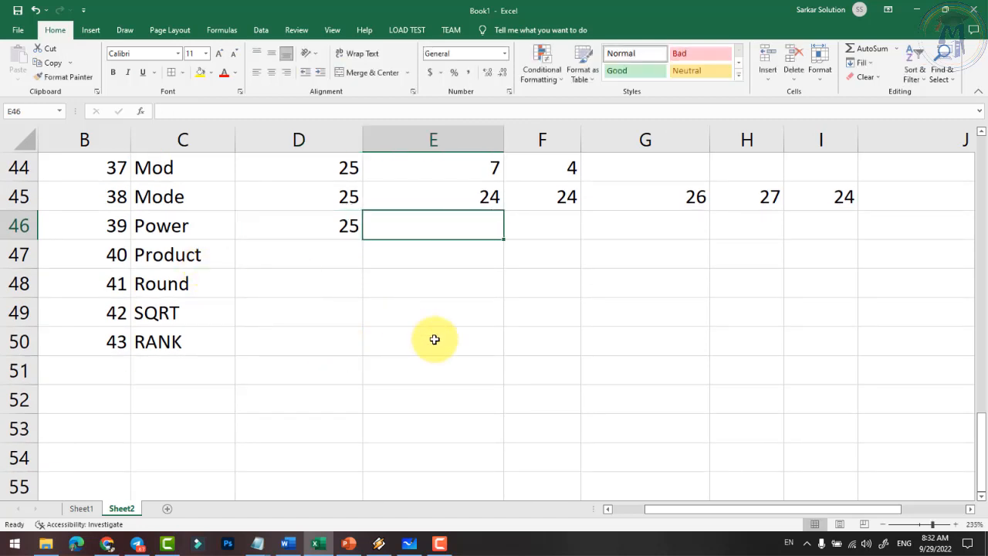
{"action": "type", "text": "5"}
{"action": "key", "text": "Tab"}
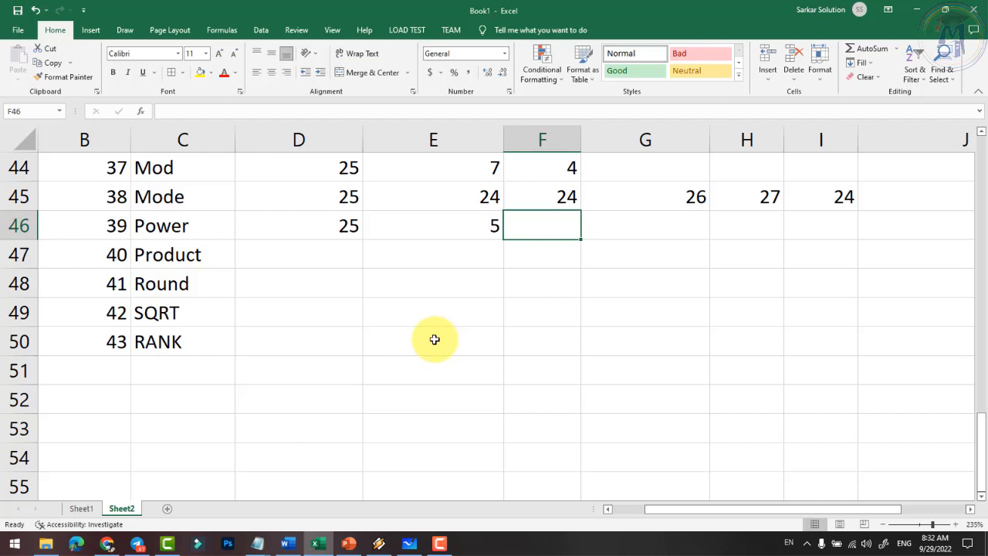
{"action": "key", "text": "Left"}
{"action": "key", "text": "Left"}
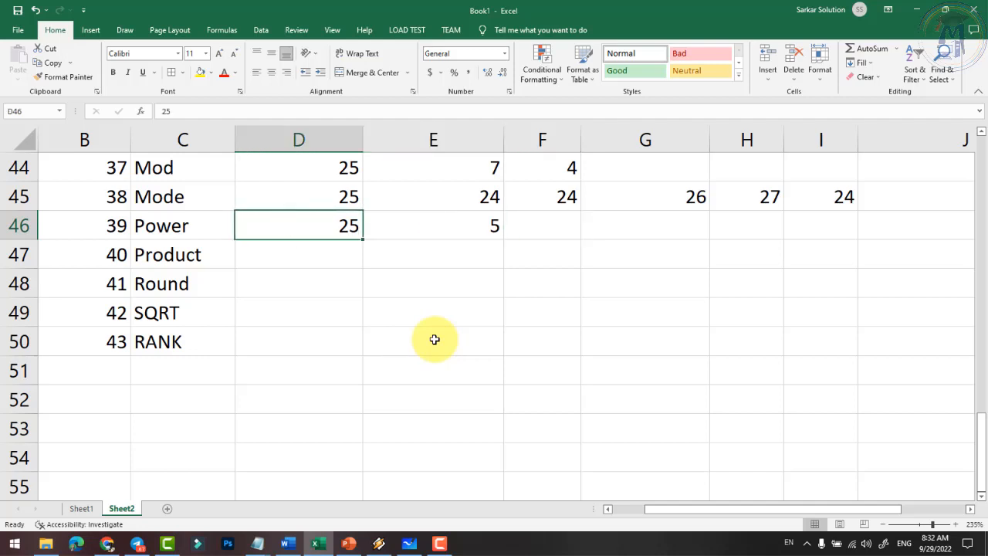
{"action": "type", "text": "10"}
{"action": "key", "text": "Tab"}
{"action": "key", "text": "Tab"}
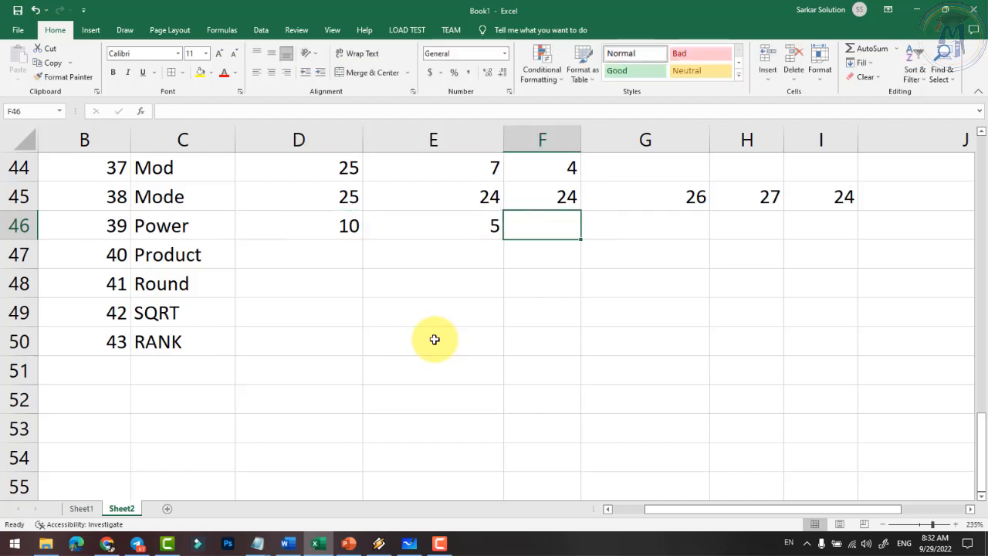
{"action": "type", "text": "5"}
{"action": "key", "text": "Tab"}
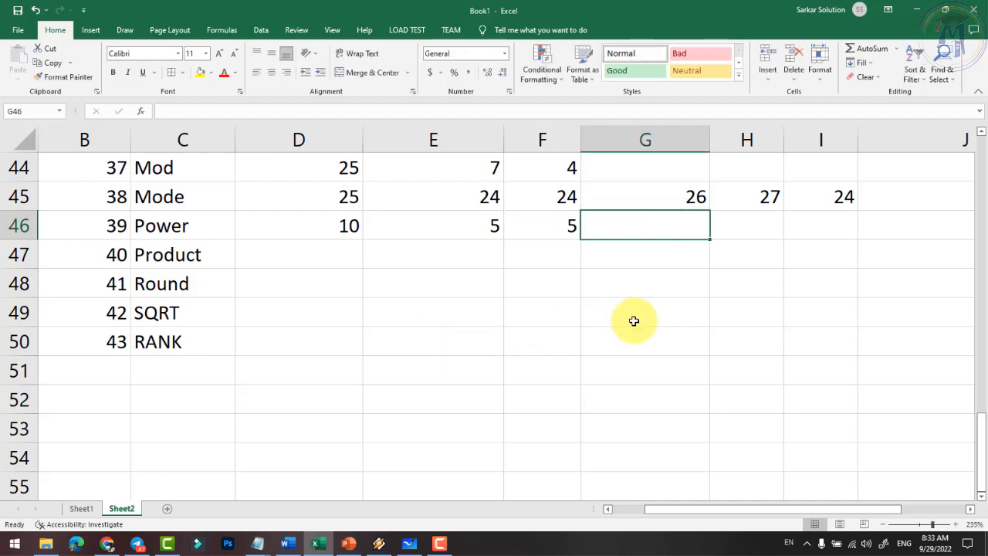
- Abandon an unfinished POWER formula and reset D46 to 25
{"action": "type", "text": "=p"}
{"action": "type", "text": "er("}
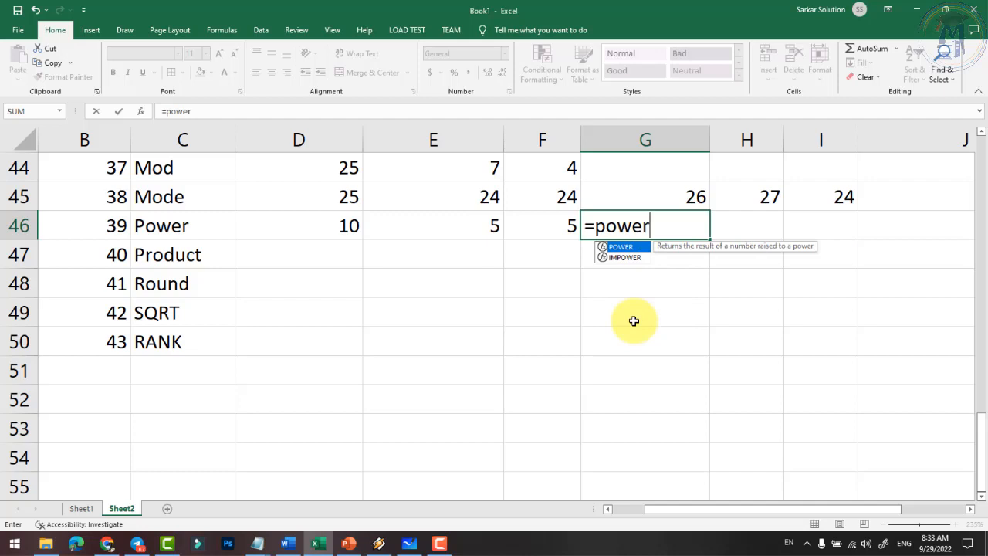
{"action": "key", "text": "BackSpace"}
{"action": "key", "text": "Escape"}
{"action": "key", "text": "Escape"}
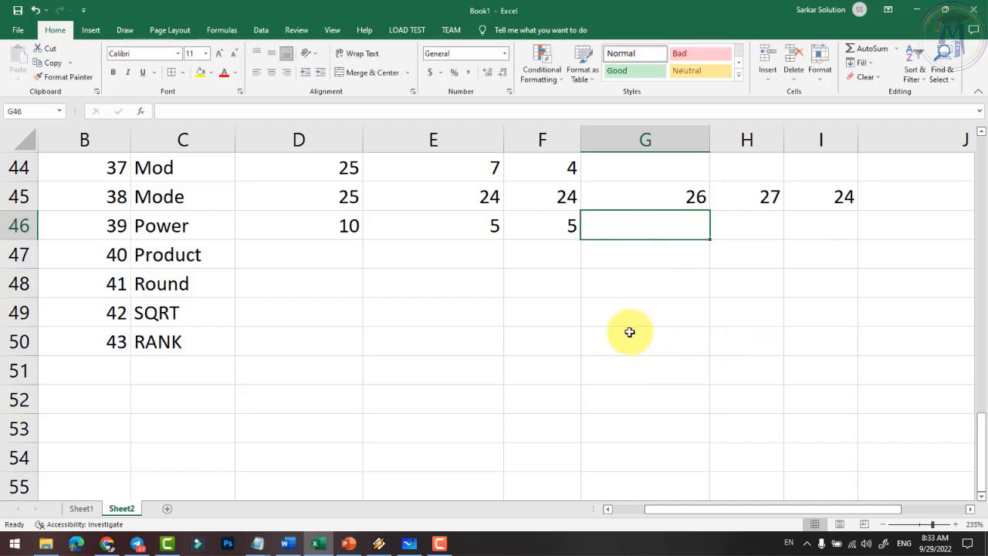
{"action": "left_click", "coordinate": [479, 228]}
{"action": "left_click", "coordinate": [347, 222]}
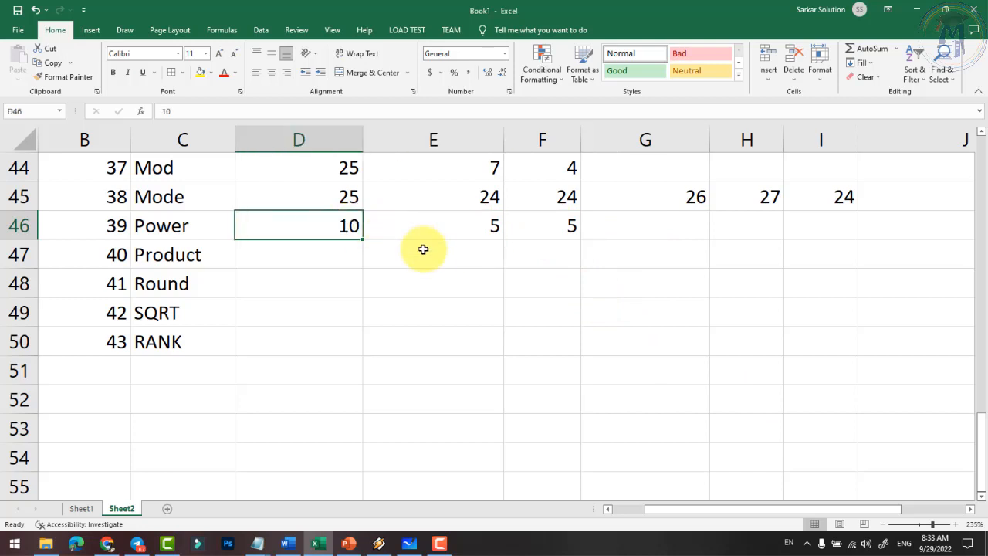
{"action": "type", "text": "25"}
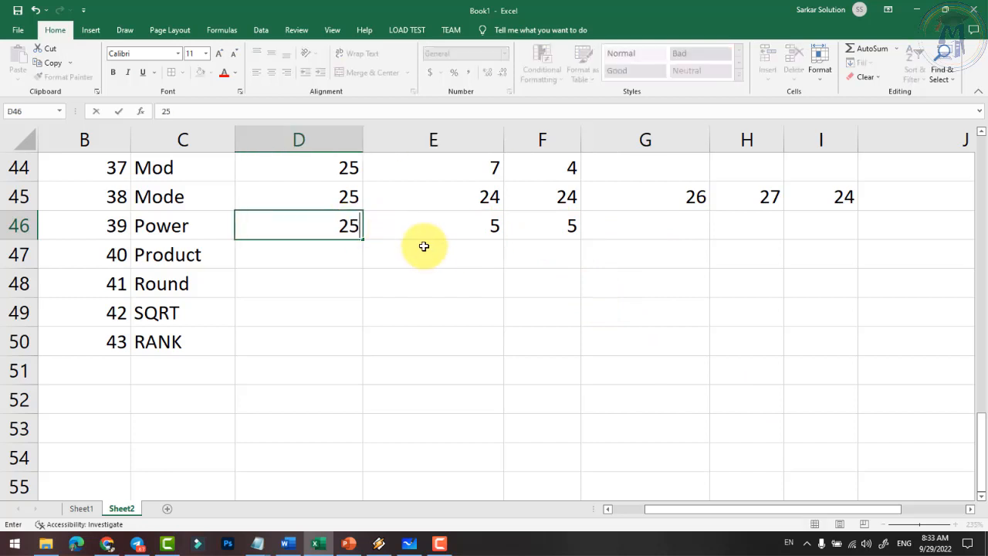
{"action": "key", "text": "Tab"}
{"action": "key", "text": "Tab"}
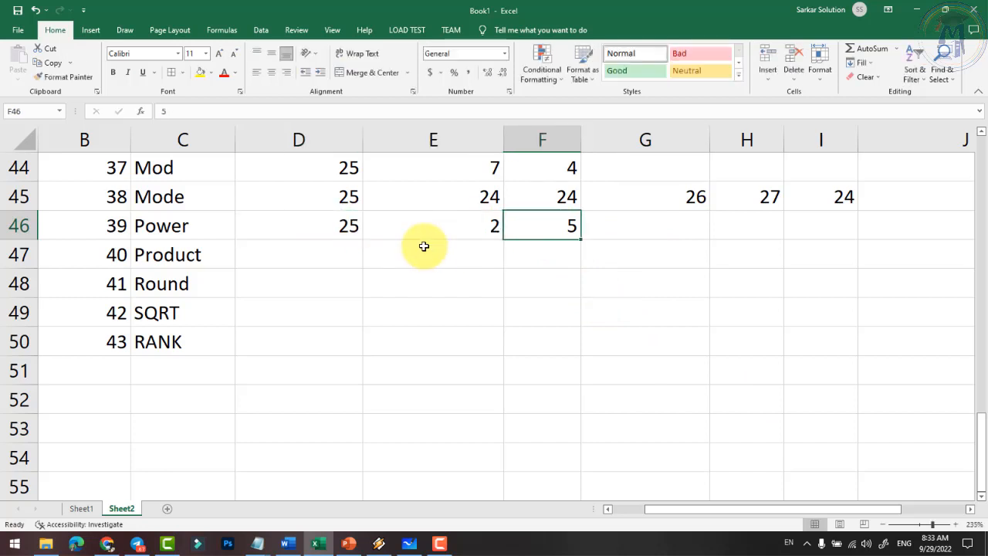
- Enter =POWER(D46,E46) in F46, returning 625
{"action": "type", "text": "=power"}
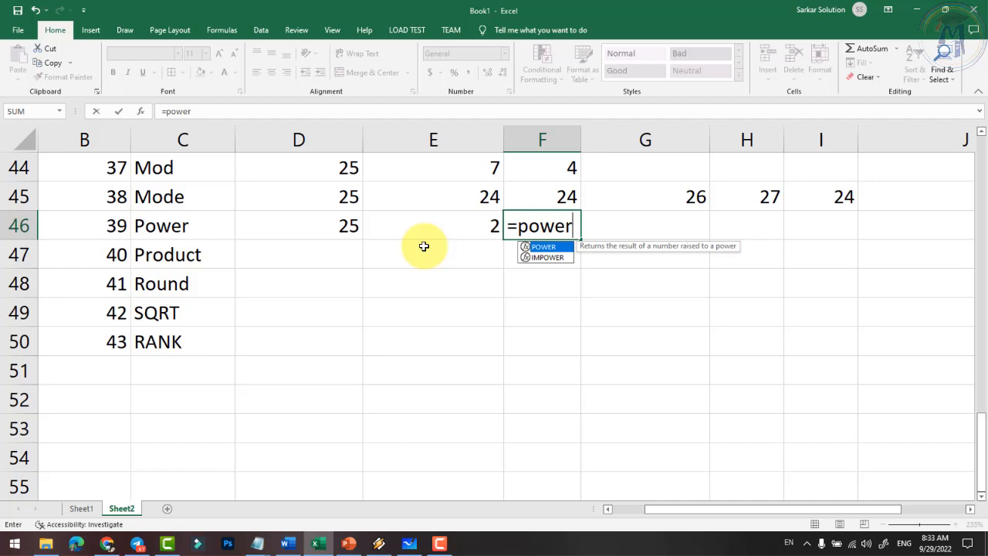
{"action": "type", "text": "("}
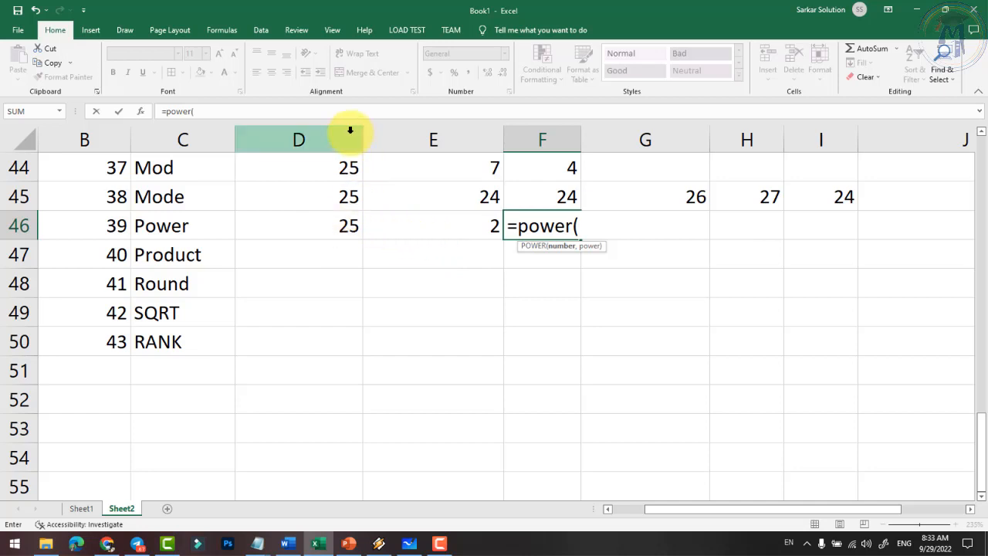
{"action": "type", "text": "d46,"}
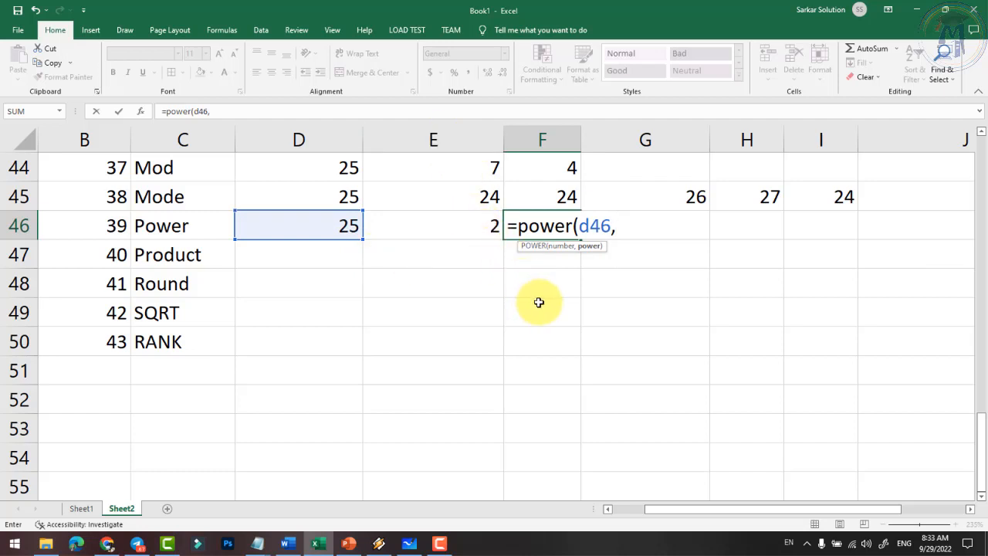
{"action": "type", "text": "e"}
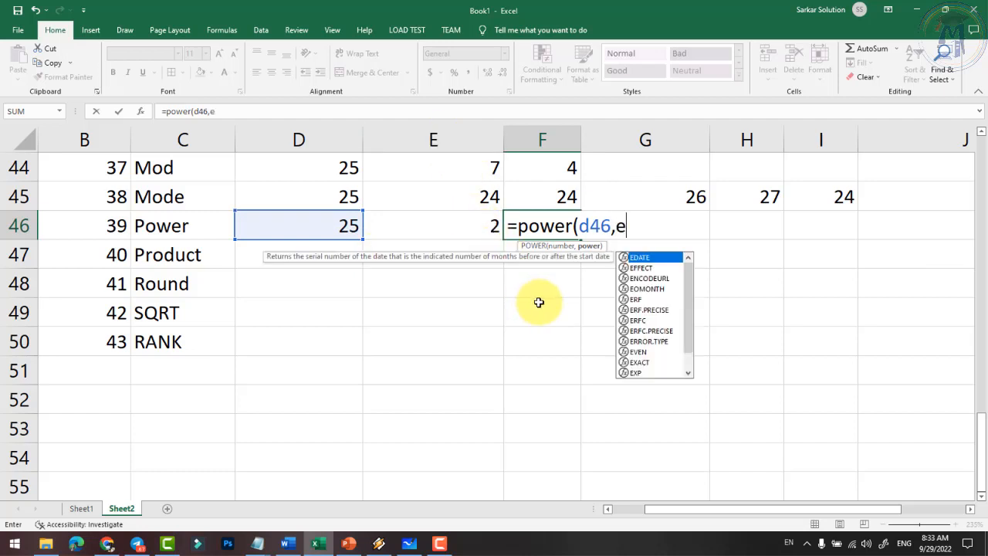
{"action": "type", "text": "46)"}
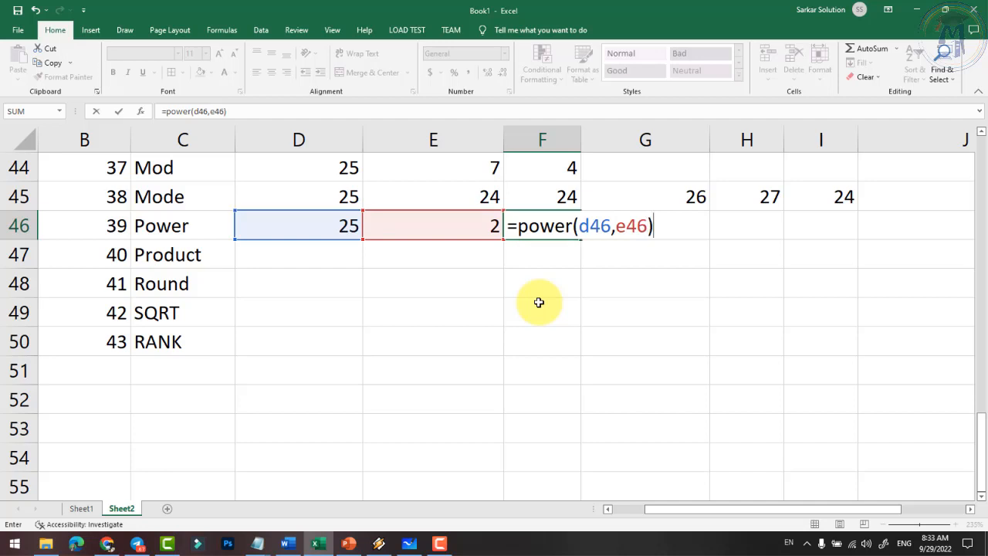
{"action": "key", "text": "Return"}
{"action": "left_click", "coordinate": [560, 234]}
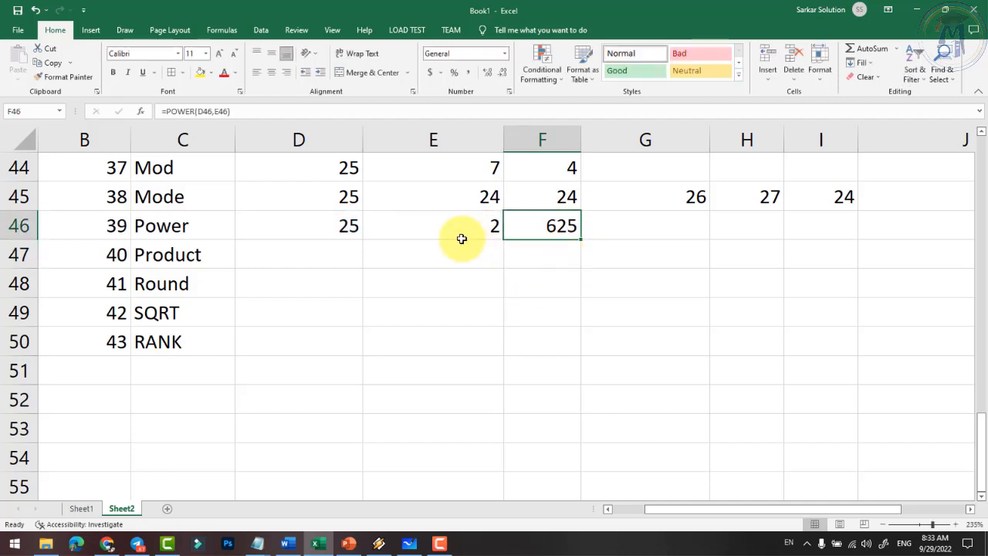
- Change the Power base in D46 to 5, then to 10
{"action": "left_click", "coordinate": [346, 224]}
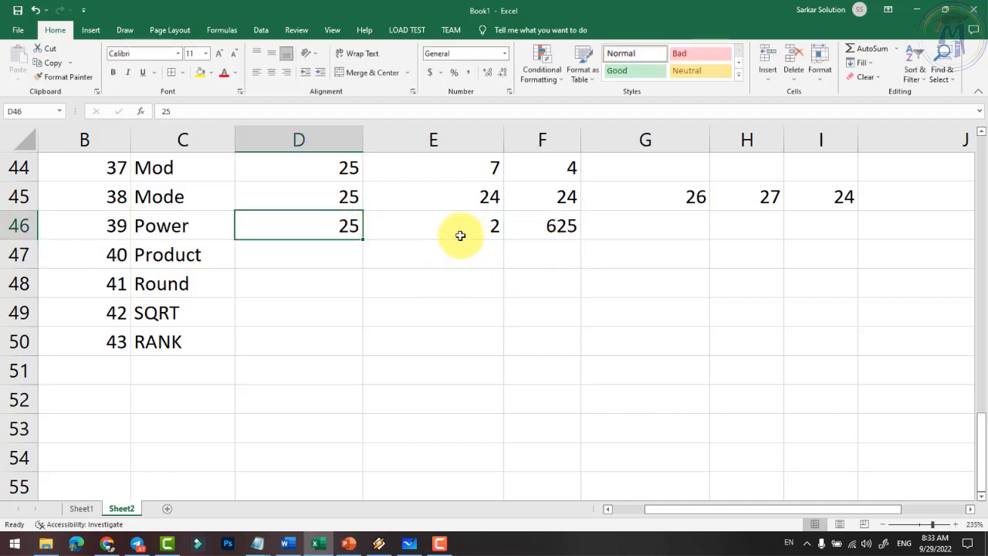
{"action": "type", "text": "5"}
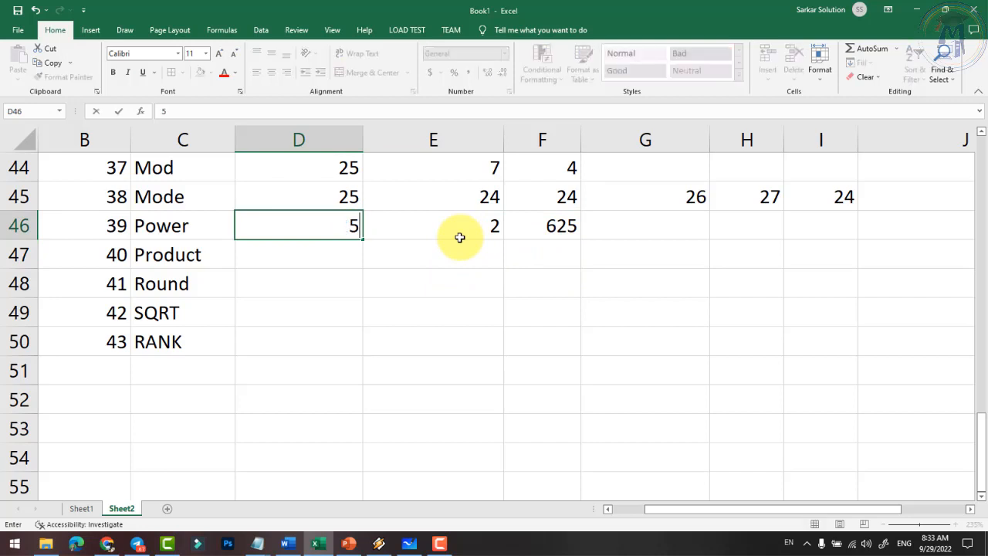
{"action": "key", "text": "Return"}
{"action": "left_click", "coordinate": [339, 224]}
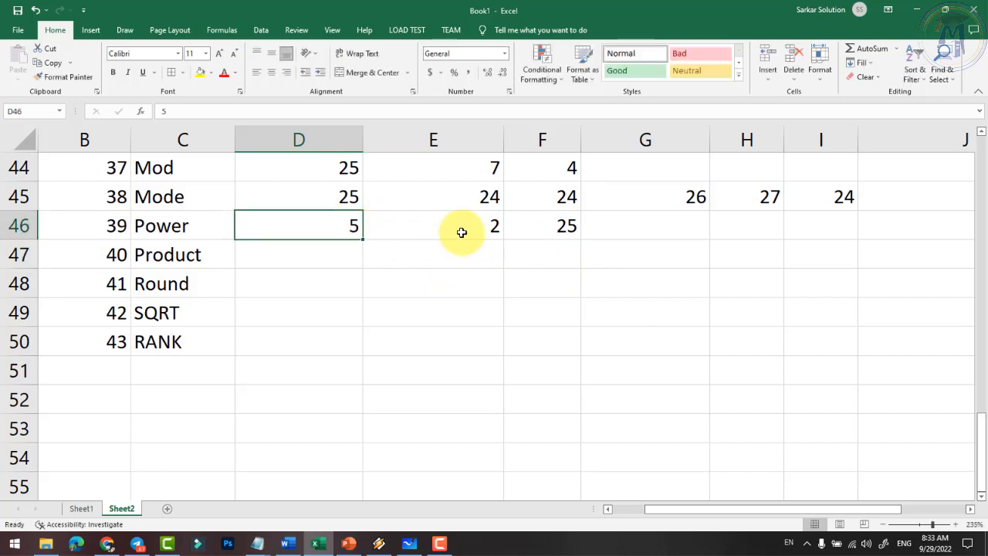
{"action": "left_click", "coordinate": [468, 226]}
{"action": "left_click", "coordinate": [554, 231]}
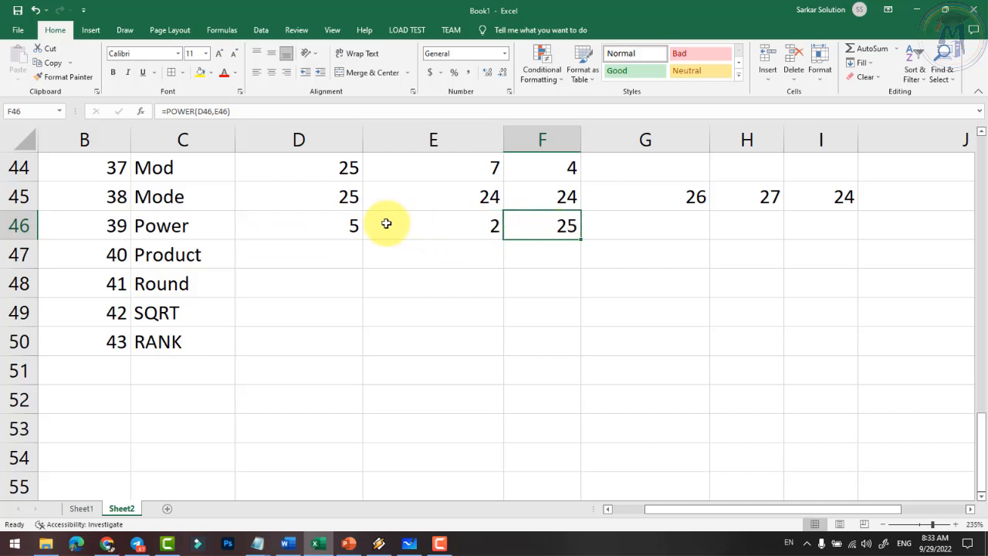
{"action": "left_click", "coordinate": [346, 229]}
{"action": "type", "text": "10"}
{"action": "key", "text": "Return"}
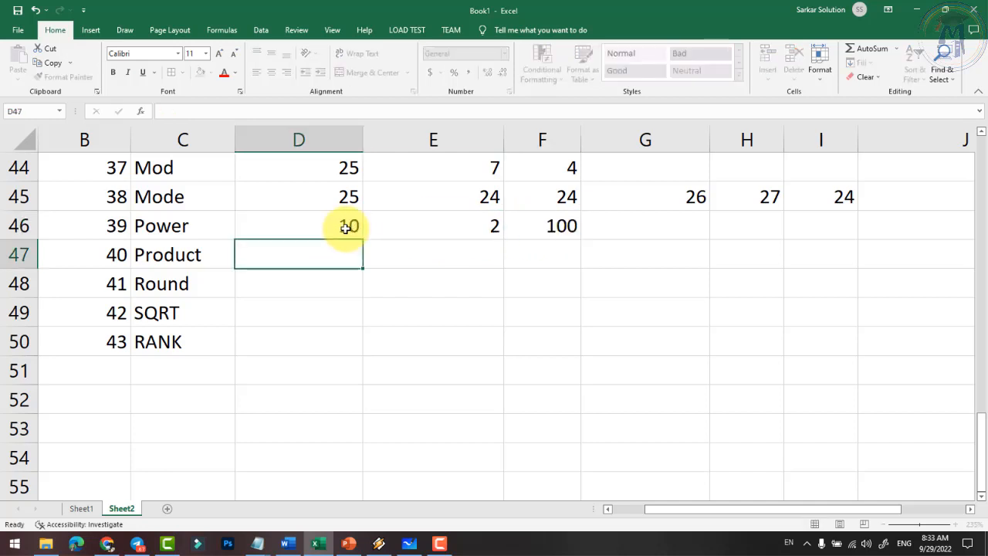
- Review F46's =POWER(D46,E46) formula, now returning 100, without changing it
{"action": "left_click", "coordinate": [351, 225]}
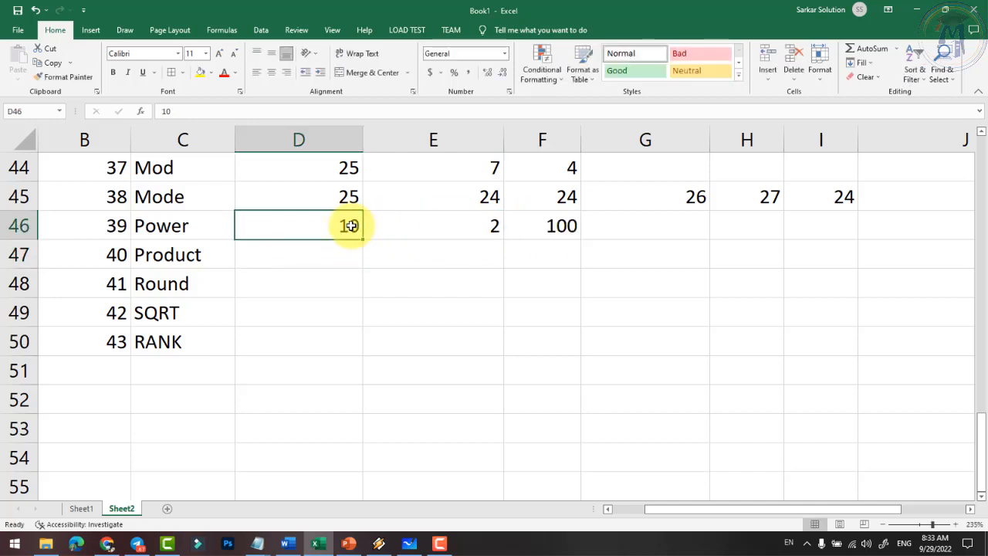
{"action": "left_click", "coordinate": [559, 227]}
{"action": "left_click", "coordinate": [456, 224]}
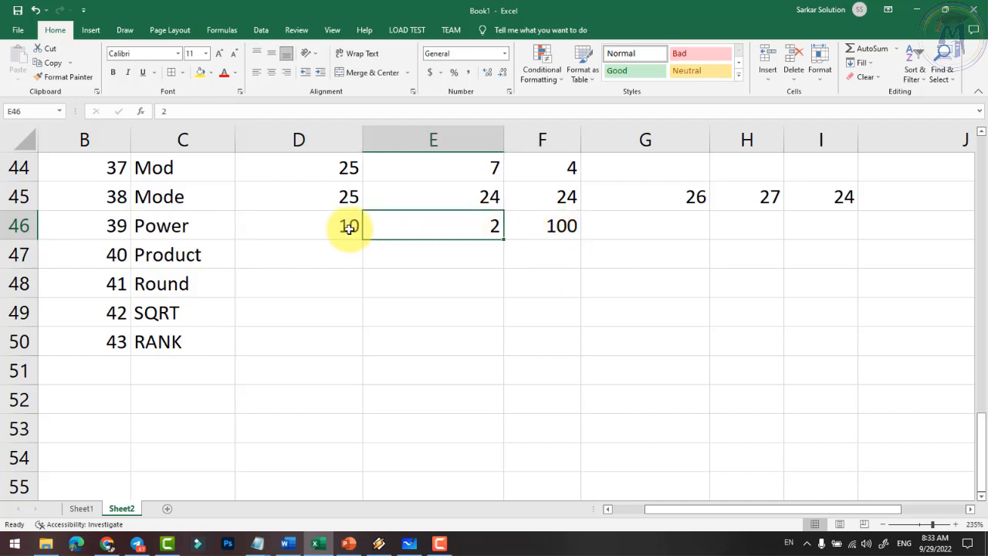
{"action": "left_click", "coordinate": [352, 225]}
{"action": "left_click", "coordinate": [463, 228]}
{"action": "double_click", "coordinate": [533, 225]}
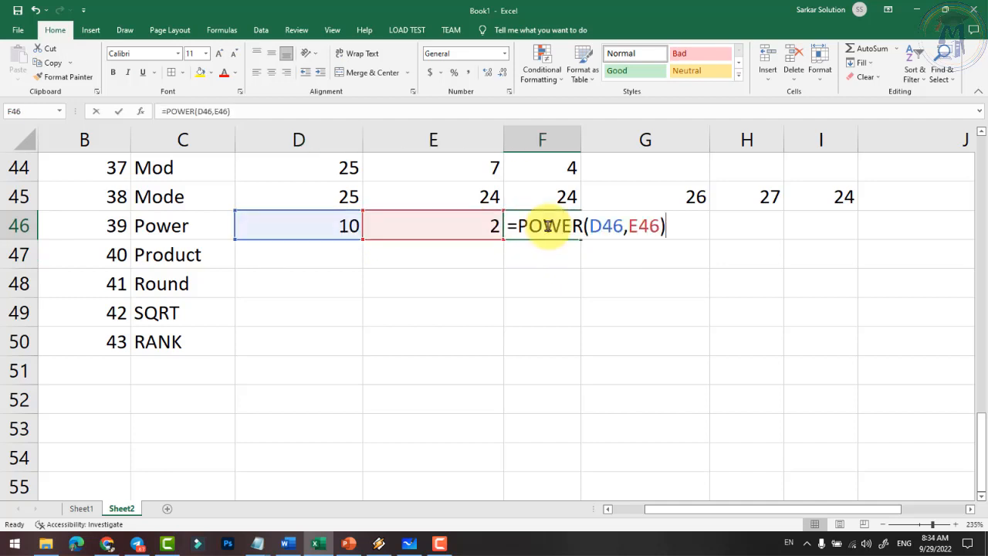
{"action": "left_click_drag", "start_coordinate": [592, 231], "coordinate": [623, 230]}
{"action": "left_click", "coordinate": [636, 230]}
{"action": "key", "text": "Return"}
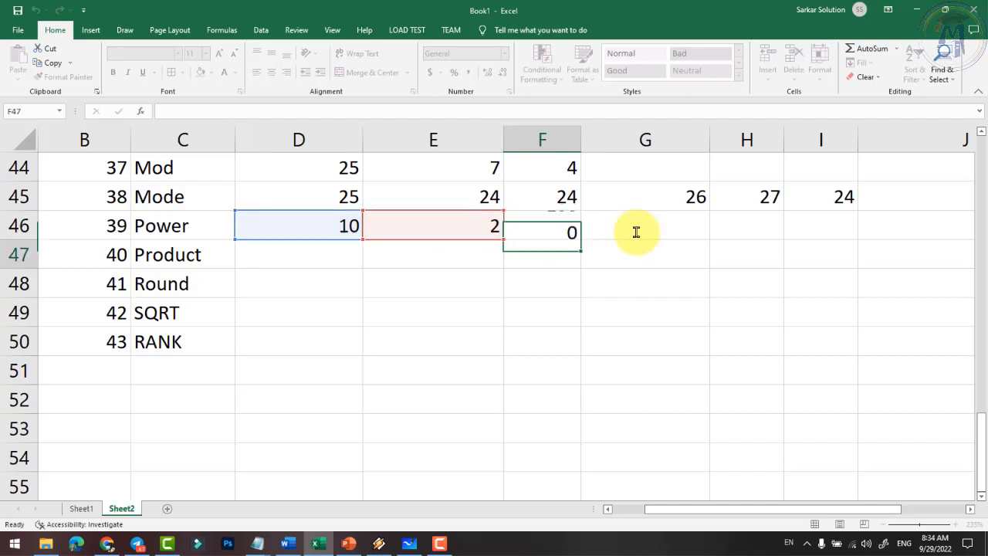
{"action": "left_click", "coordinate": [342, 262]}
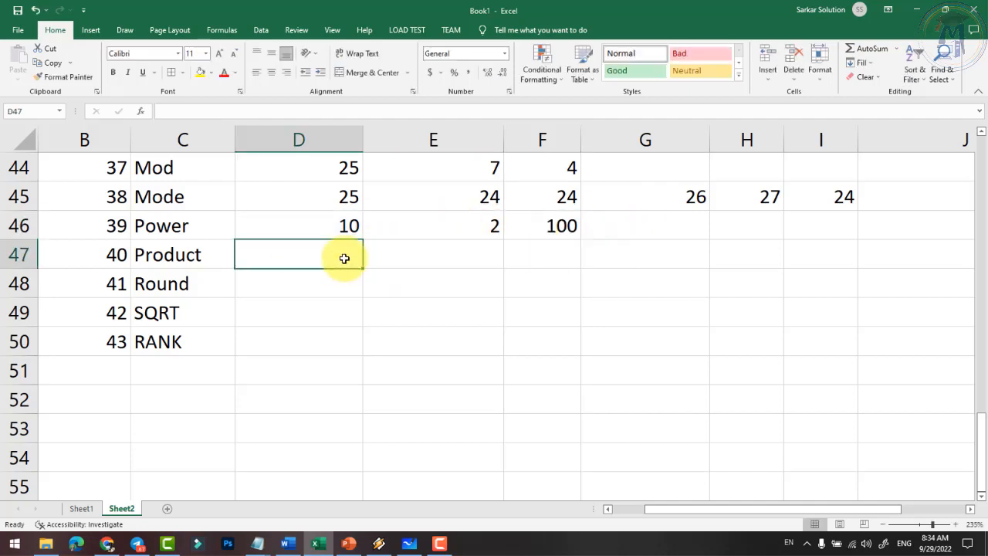
- Enter 25, 5 and 5 in the Product row D47:F47
{"action": "type", "text": "25"}
{"action": "key", "text": "Tab"}
{"action": "type", "text": "5"}
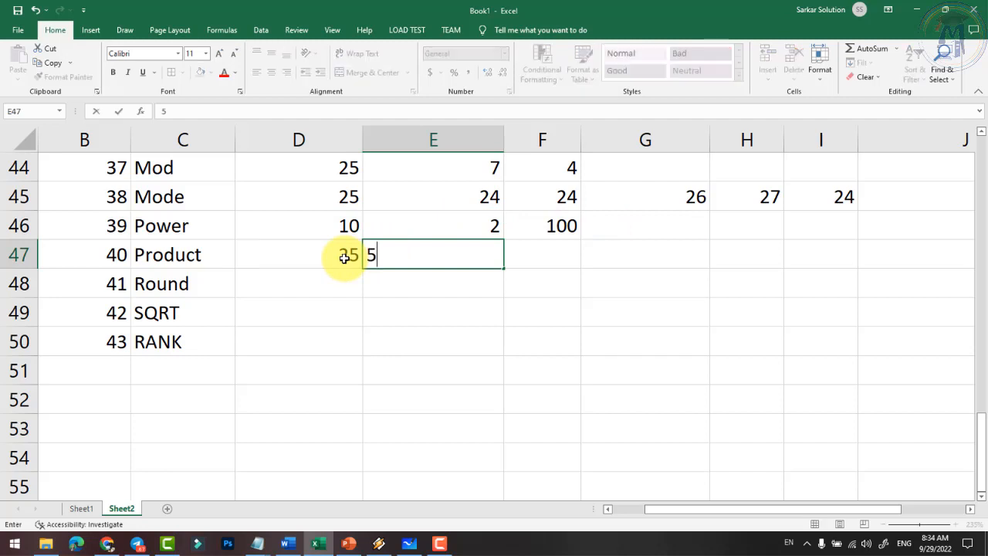
{"action": "key", "text": "Tab"}
{"action": "type", "text": "5"}
{"action": "key", "text": "Tab"}
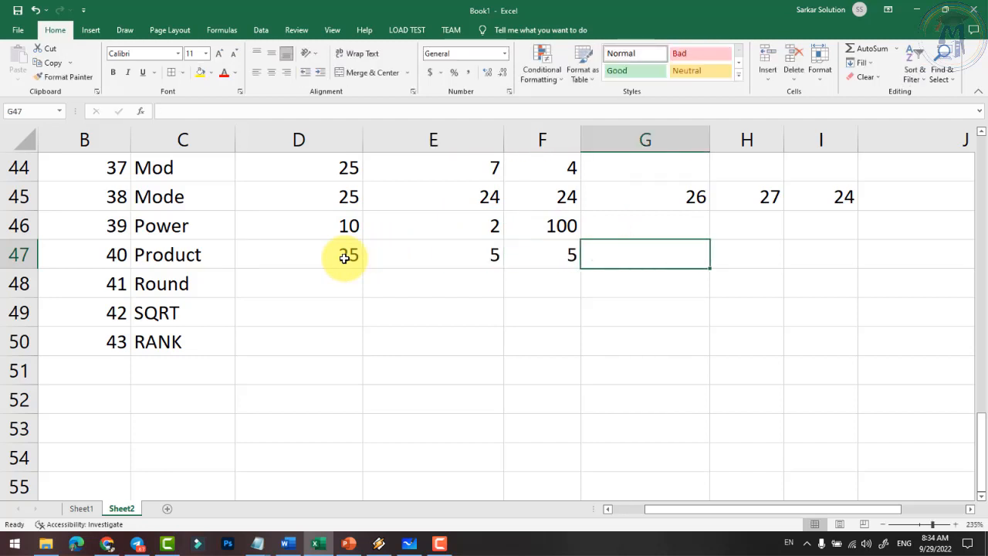
- Enter =PRODUCT(D47,E47,F47) in G47
{"action": "type", "text": "=pro"}
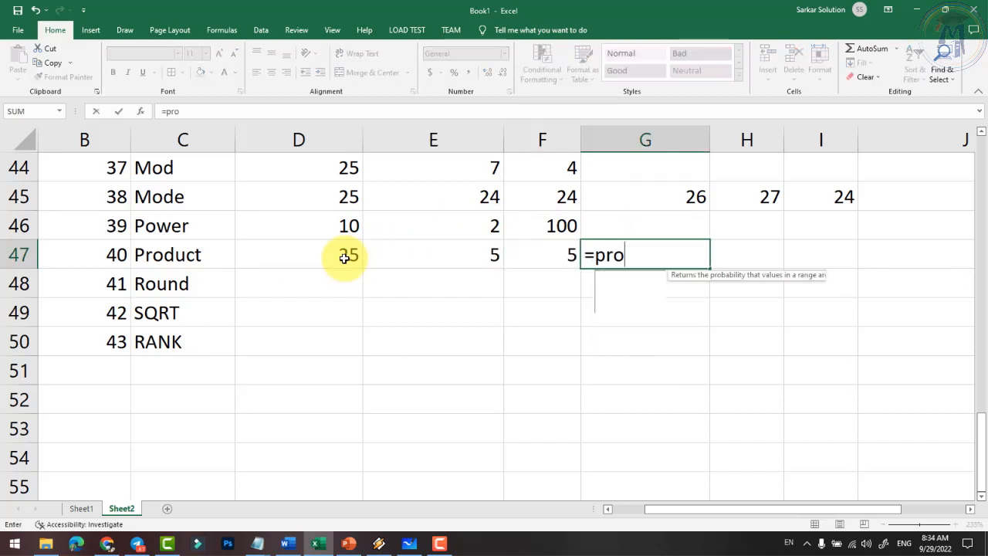
{"action": "type", "text": "dcut"}
{"action": "key", "text": "BackSpace"}
{"action": "key", "text": "BackSpace"}
{"action": "key", "text": "BackSpace"}
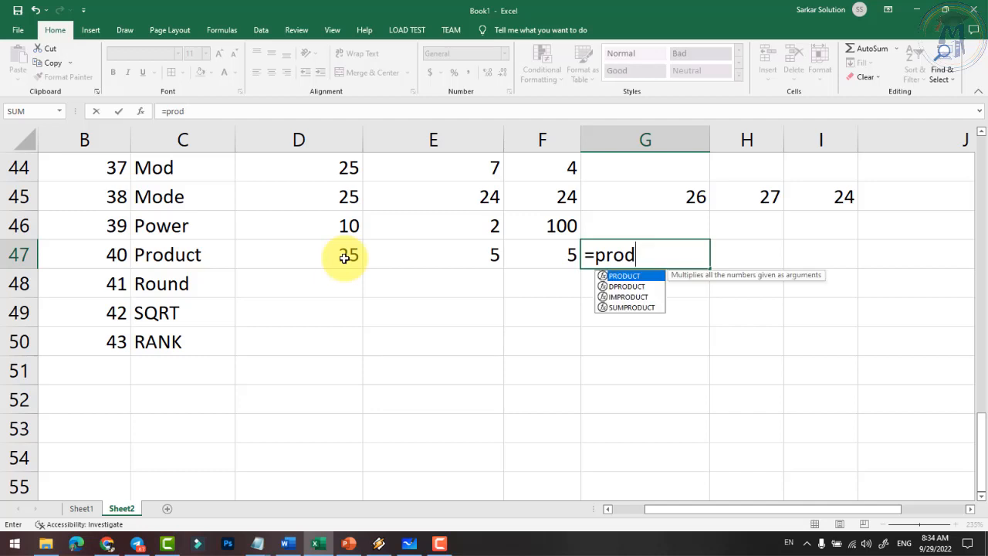
{"action": "type", "text": "uct("}
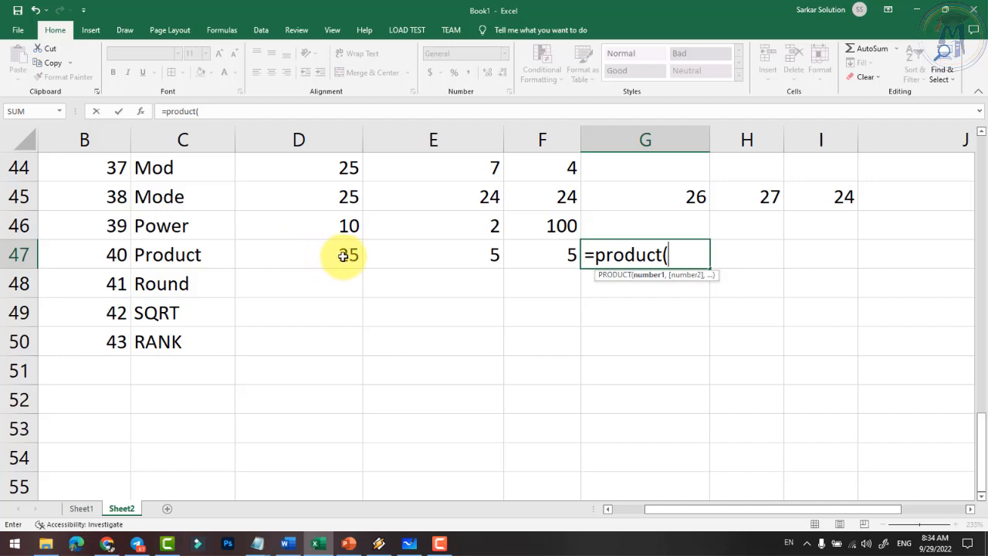
{"action": "left_click", "coordinate": [349, 256]}
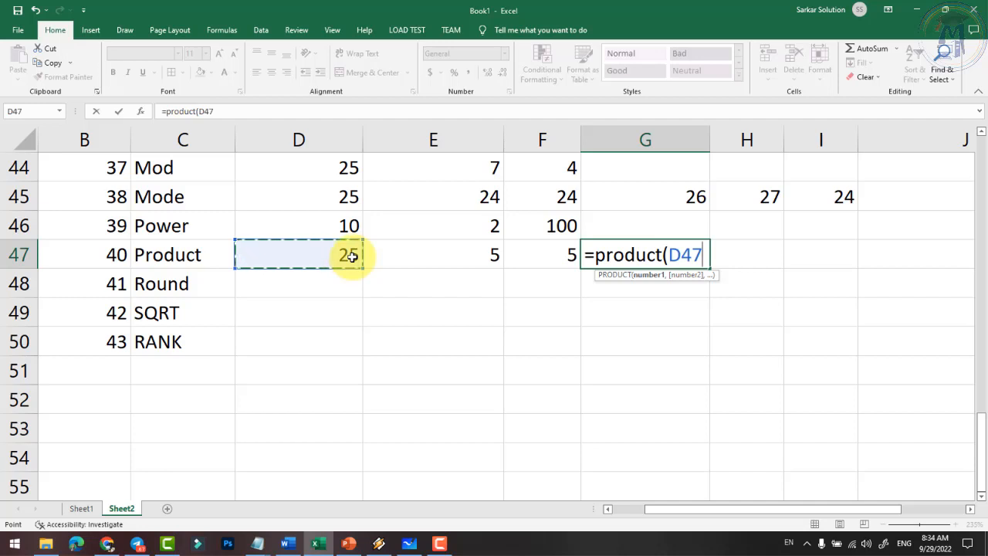
{"action": "type", "text": ","}
{"action": "left_click", "coordinate": [438, 251]}
{"action": "type", "text": ","}
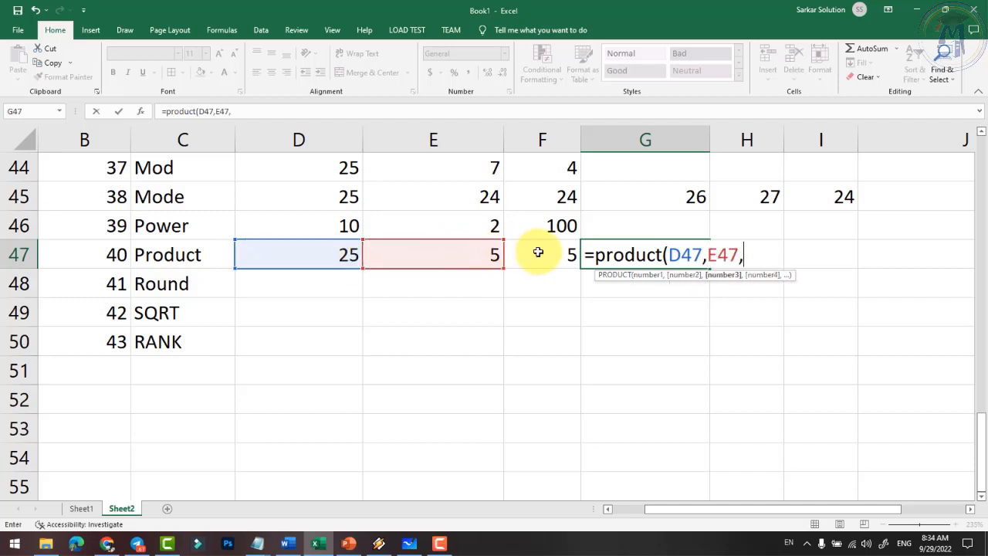
{"action": "left_click", "coordinate": [535, 251]}
{"action": "type", "text": ","}
{"action": "key", "text": "BackSpace"}
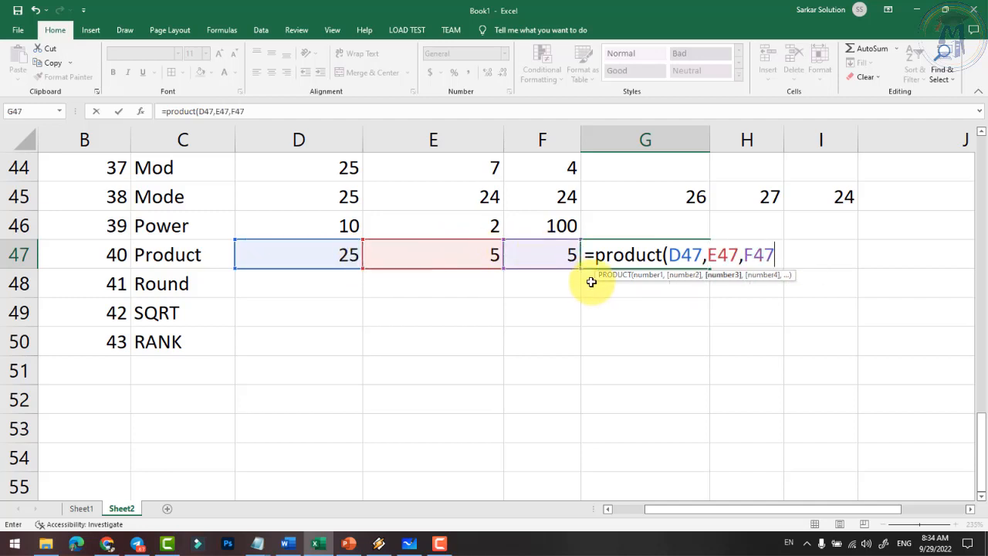
{"action": "type", "text": ")"}
{"action": "key", "text": "Return"}
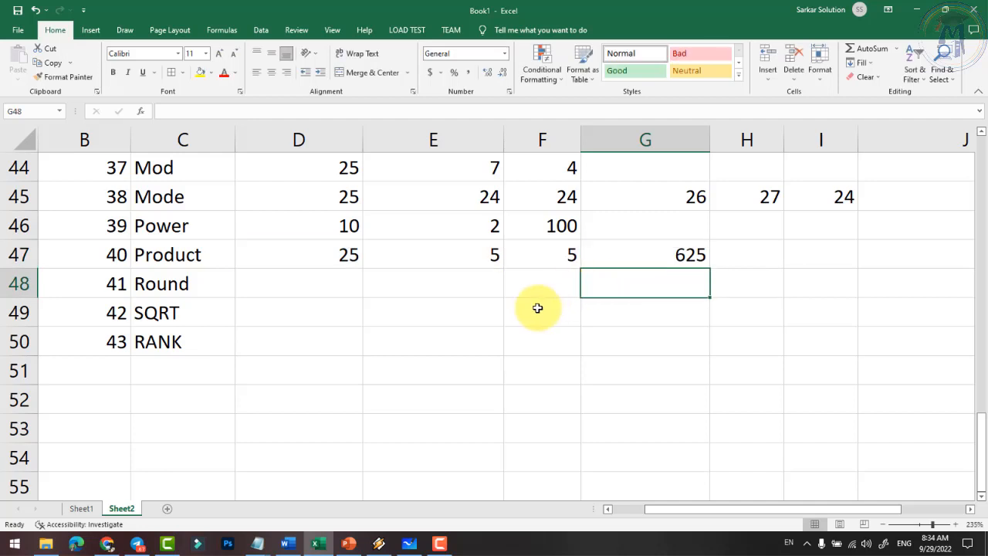
- Change D47 to 10 so the PRODUCT result in G47 becomes 250
{"action": "left_click", "coordinate": [346, 254]}
{"action": "left_click", "coordinate": [471, 255]}
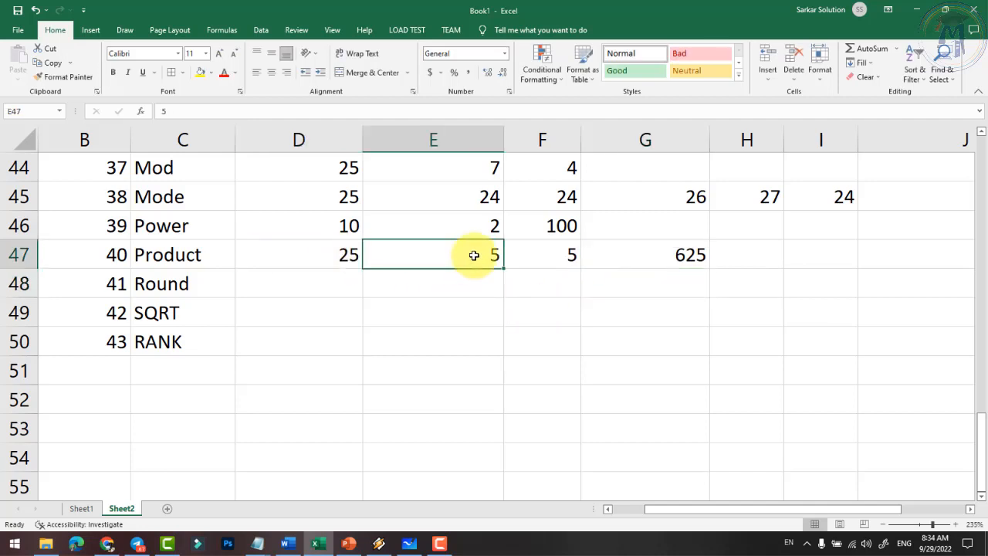
{"action": "left_click", "coordinate": [551, 254]}
{"action": "left_click", "coordinate": [352, 255]}
{"action": "type", "text": "10"}
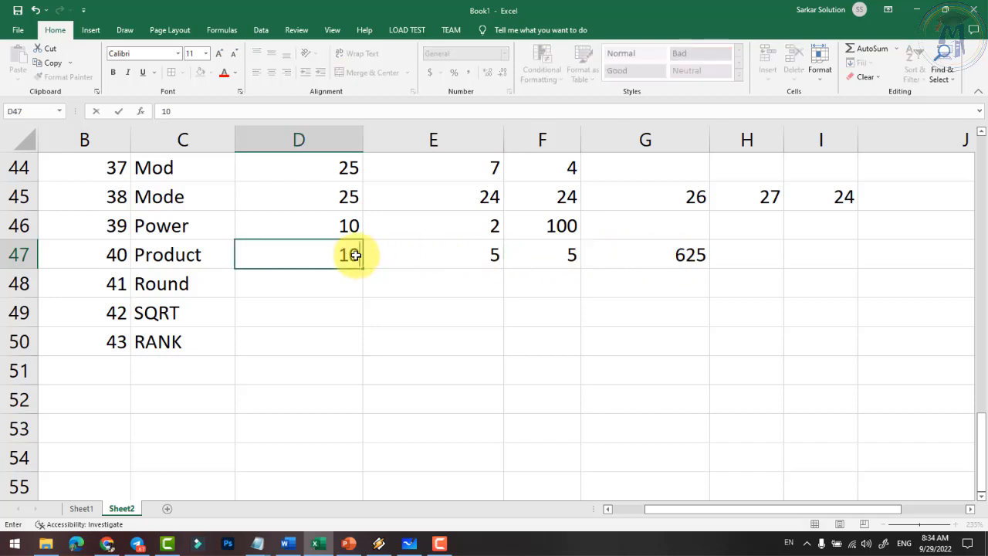
{"action": "key", "text": "Return"}
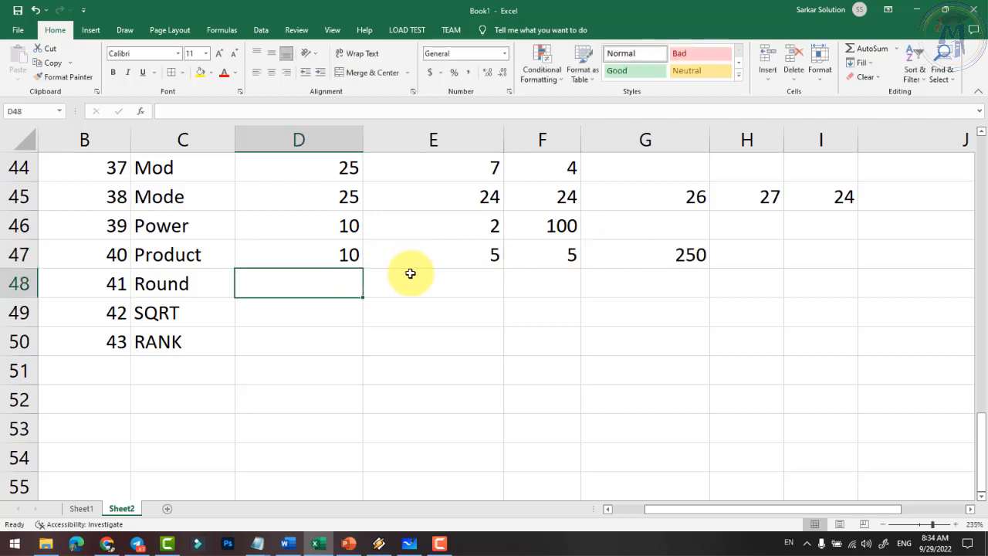
{"action": "left_click", "coordinate": [487, 257]}
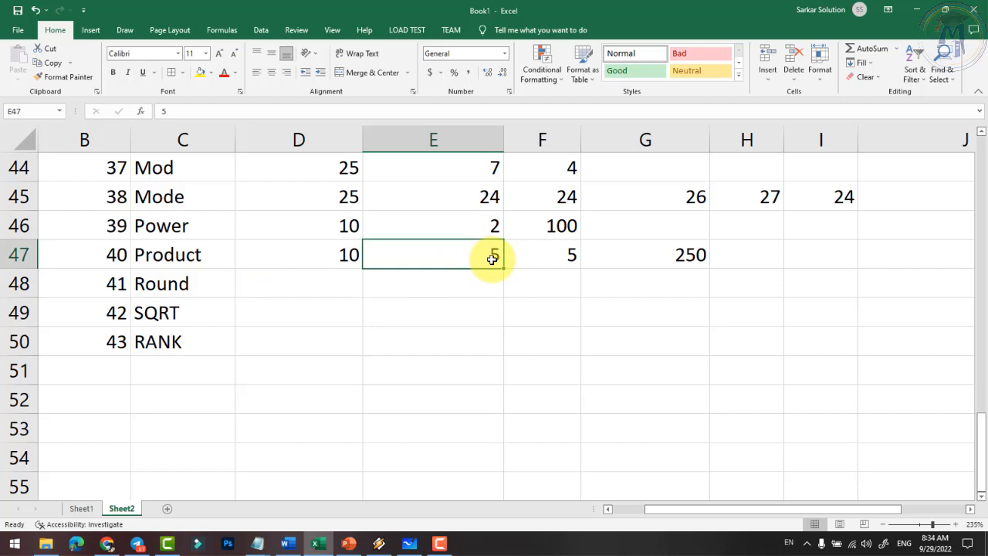
{"action": "left_click", "coordinate": [569, 253]}
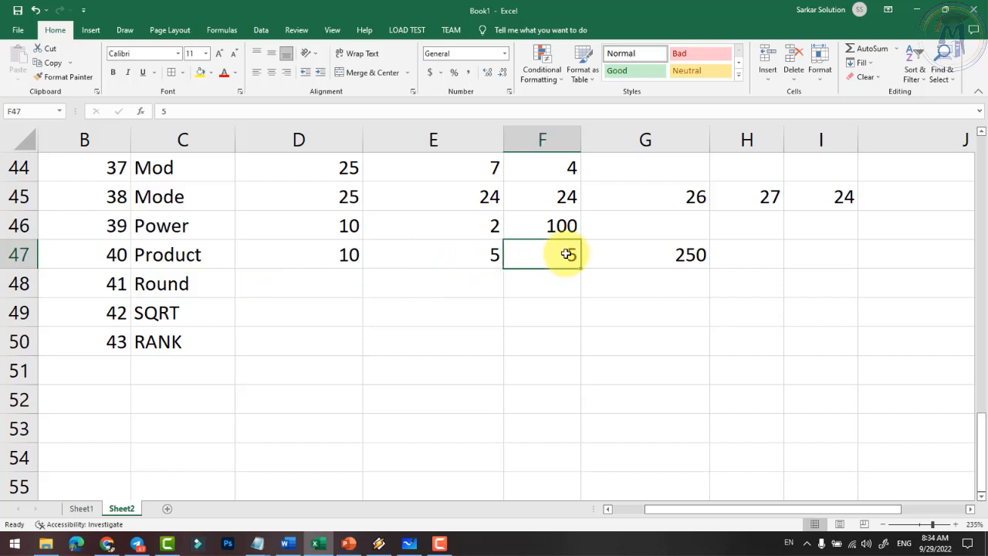
{"action": "left_click", "coordinate": [677, 256]}
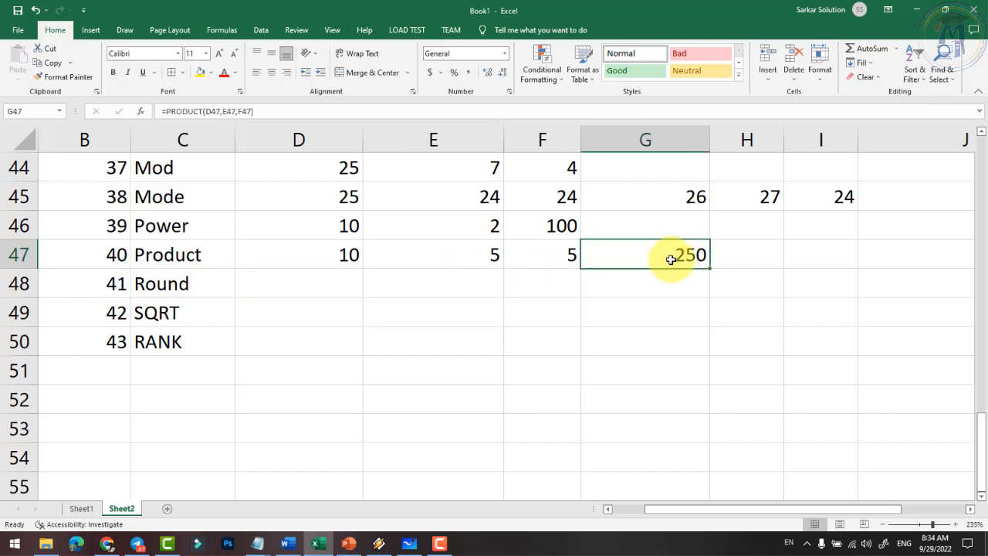
{"action": "left_click", "coordinate": [327, 280]}
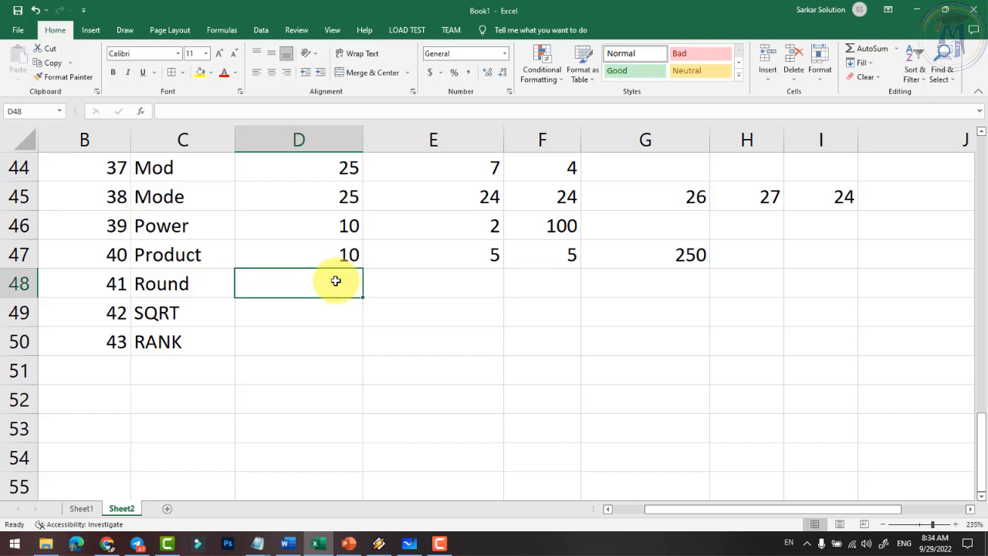
- Type 24.2565 into D48 as the Round row's sample number
{"action": "type", "text": "24"}
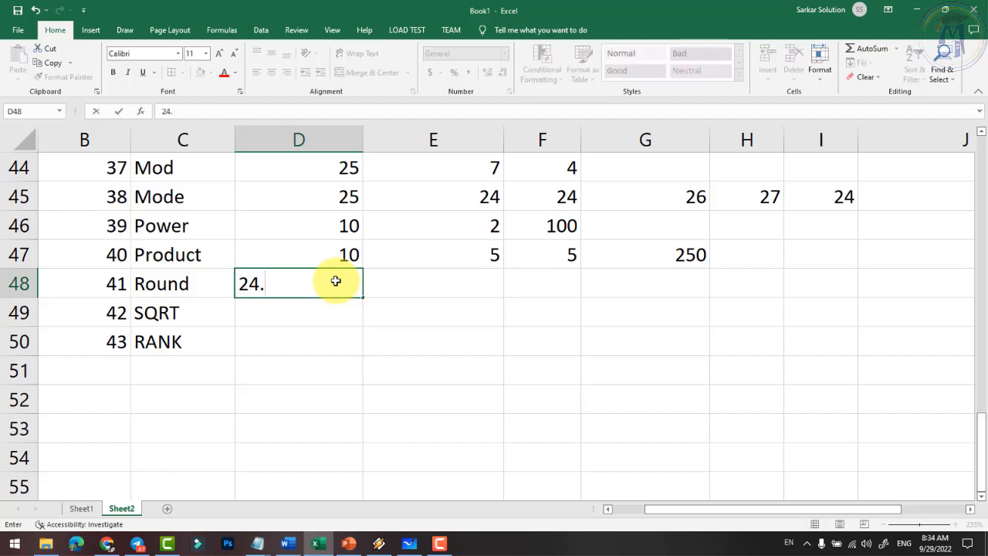
{"action": "type", "text": ".2565"}
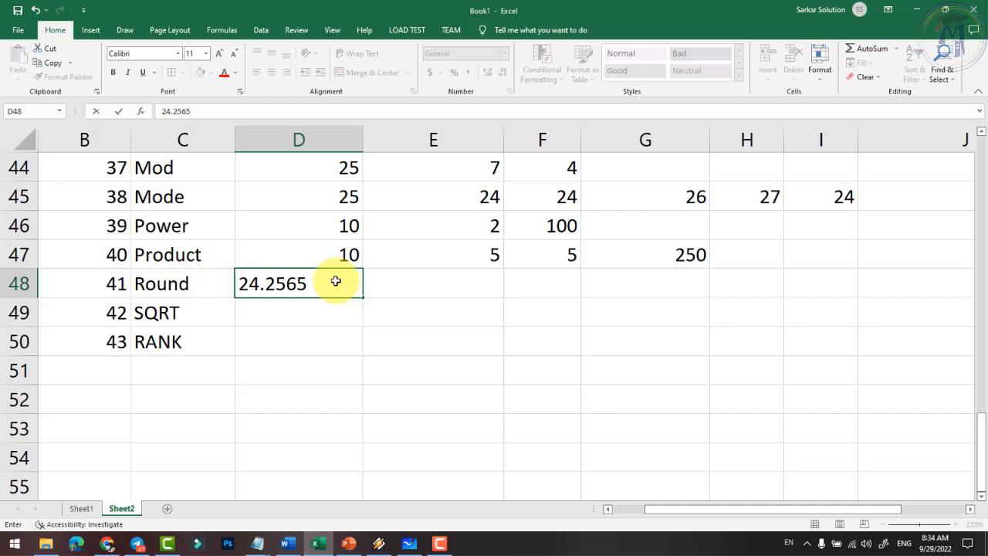
{"action": "key", "text": "Tab"}
{"action": "left_click", "coordinate": [331, 283]}
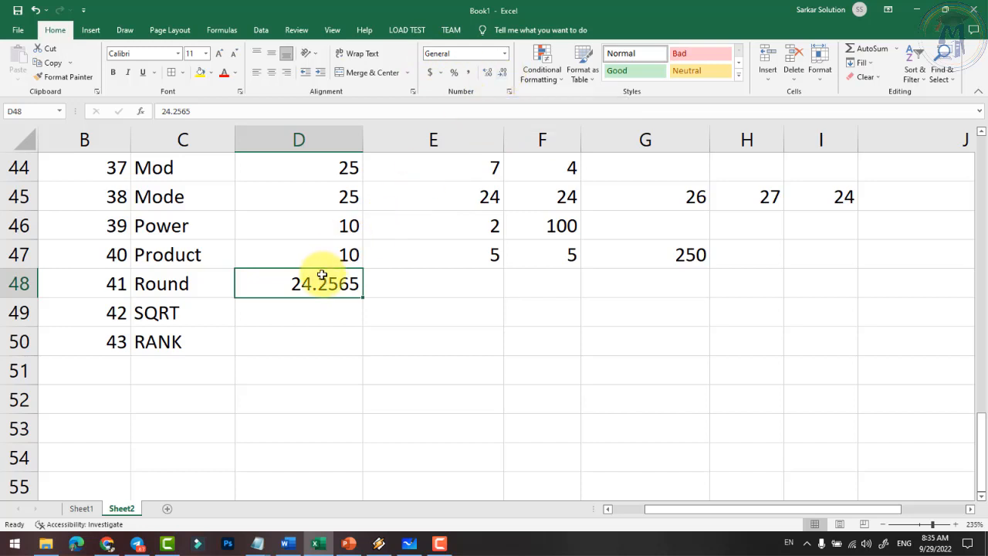
{"action": "left_click_drag", "start_coordinate": [325, 270], "coordinate": [322, 467]}
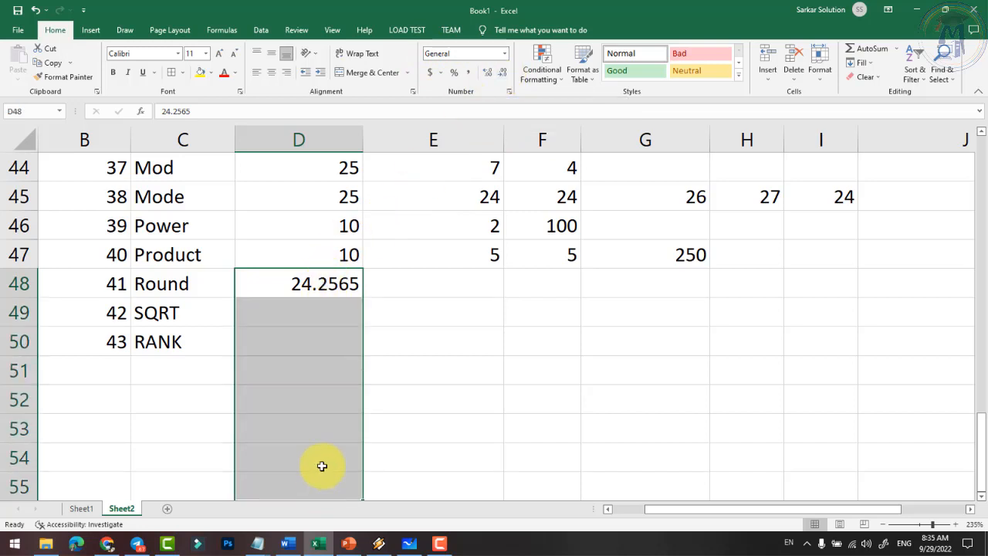
{"action": "left_click", "coordinate": [327, 290]}
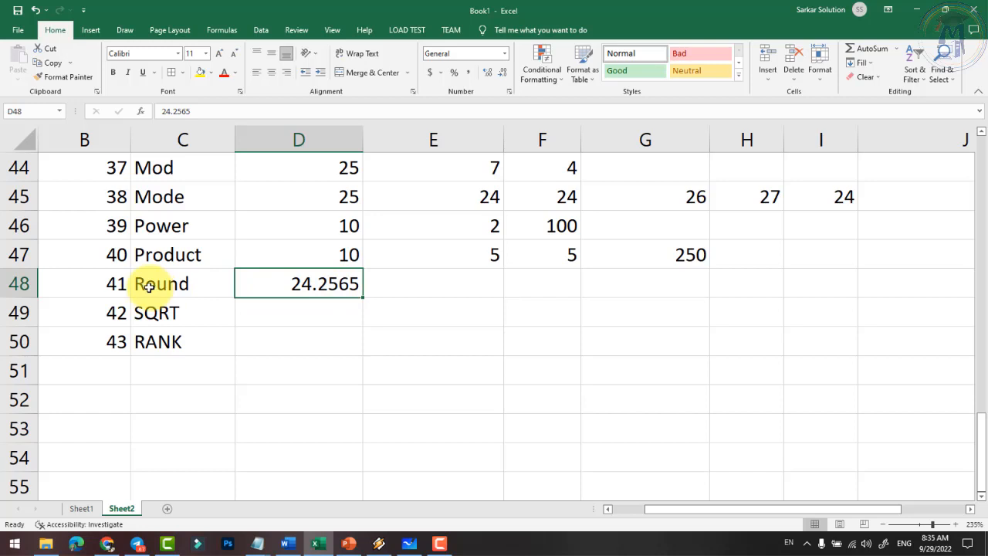
{"action": "left_click", "coordinate": [423, 293]}
- Enter =ROUND(D48, 2) in E48, adding the missing digits argument after the warning
{"action": "type", "text": "="}
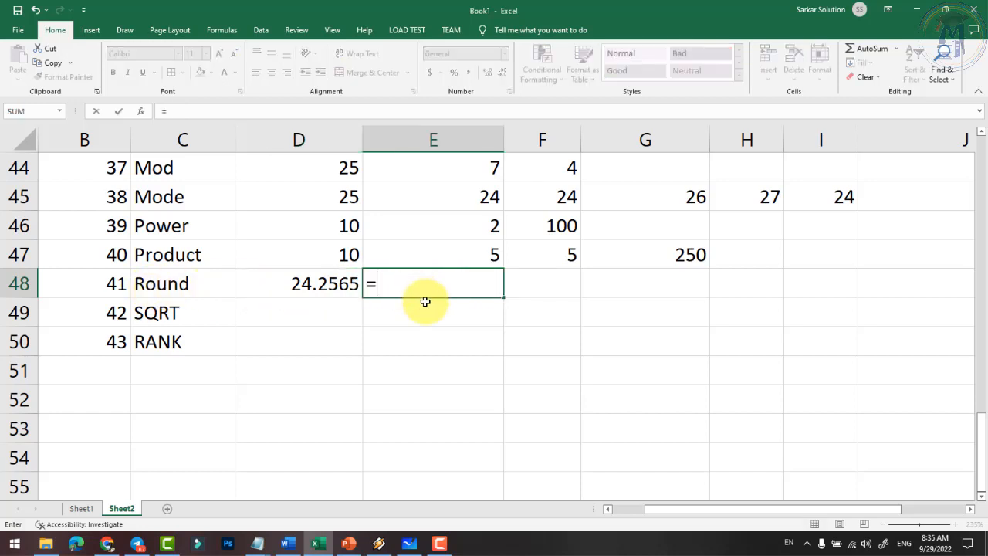
{"action": "type", "text": "roun"}
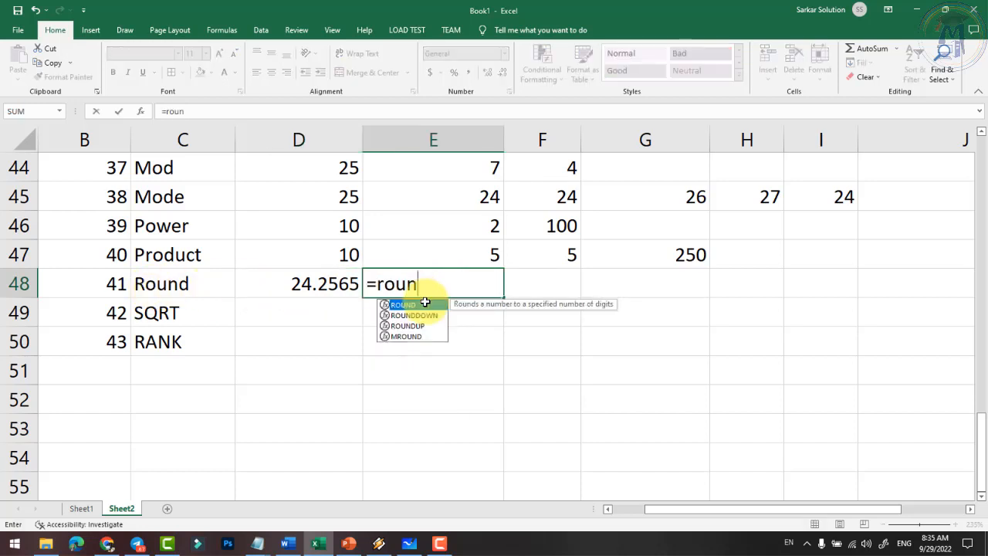
{"action": "type", "text": "d("}
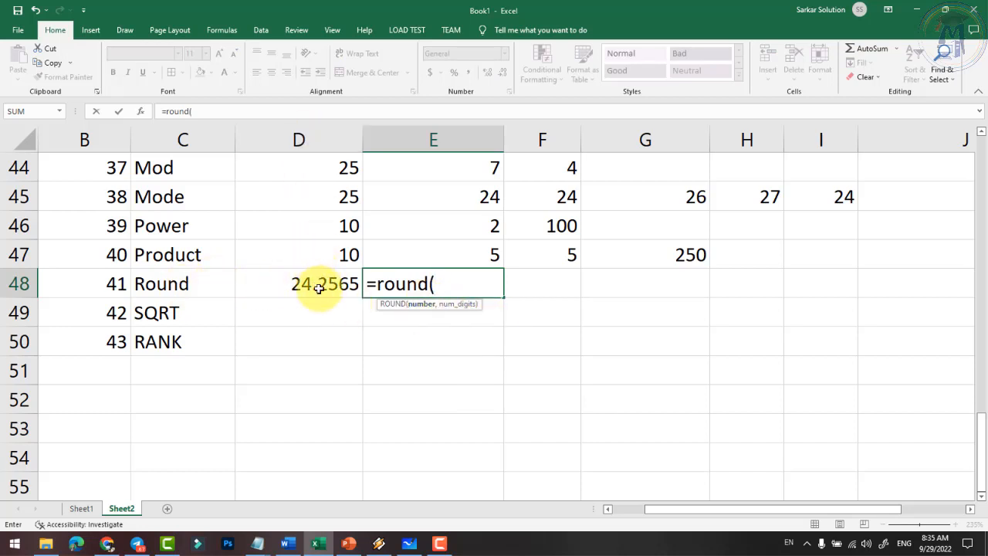
{"action": "type", "text": "d4"}
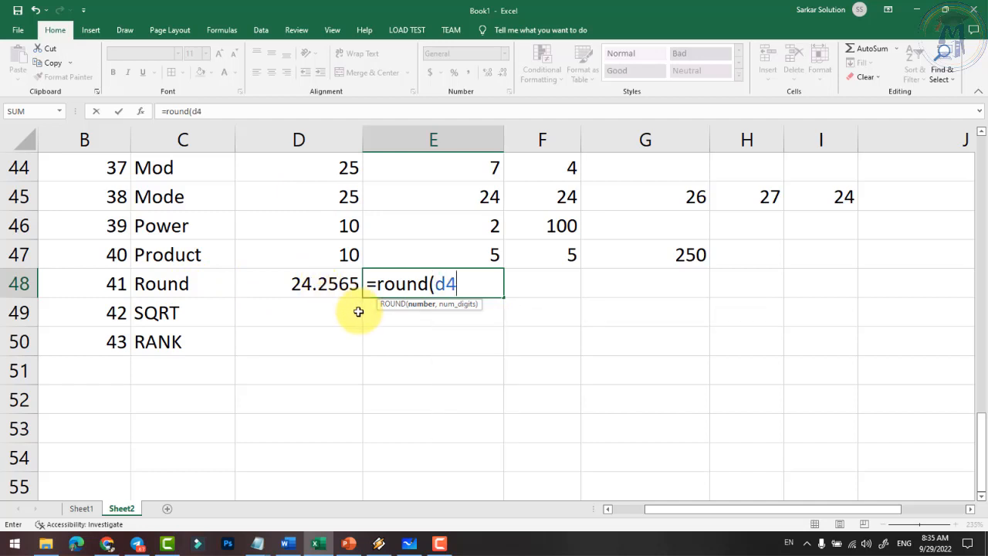
{"action": "type", "text": "8)"}
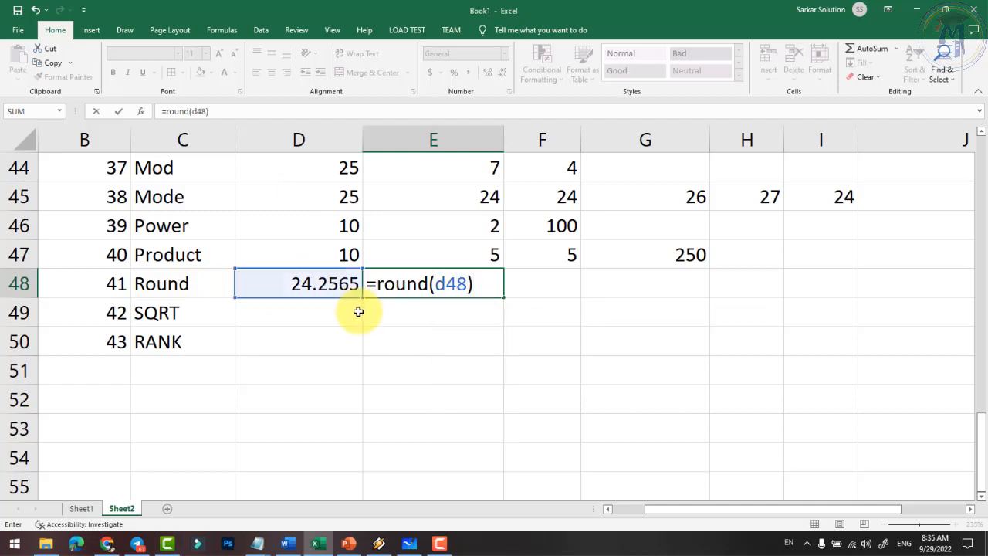
{"action": "key", "text": "Return"}
{"action": "left_click", "coordinate": [498, 309]}
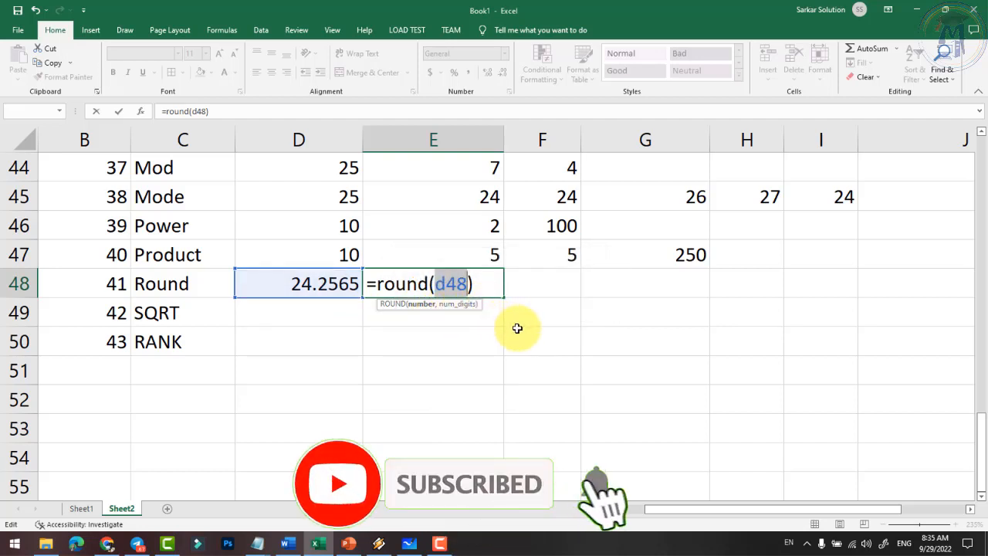
{"action": "left_click", "coordinate": [464, 283]}
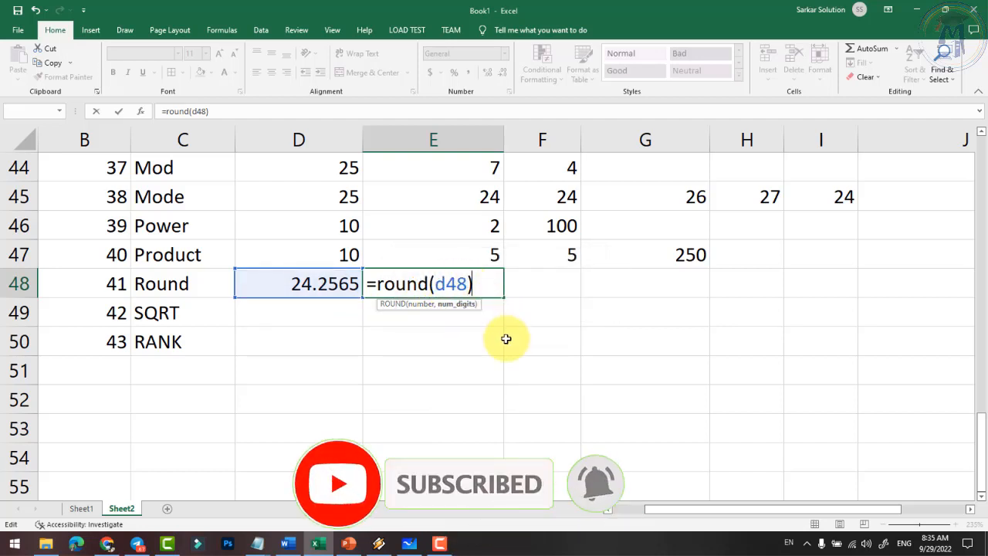
{"action": "type", "text": ", 2"}
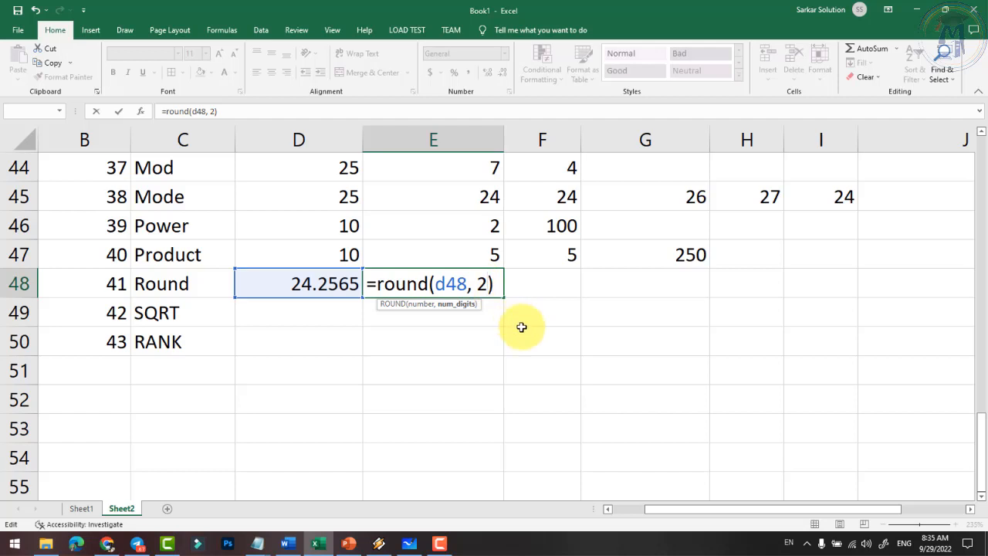
{"action": "key", "text": "Return"}
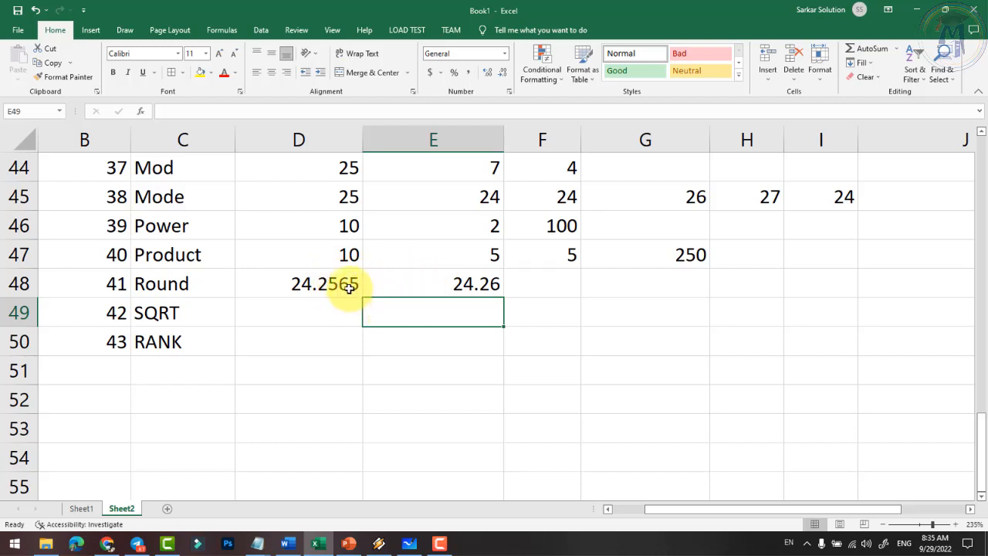
- Review E48's ROUND formula arguments and recommit it unchanged
{"action": "left_click", "coordinate": [478, 289]}
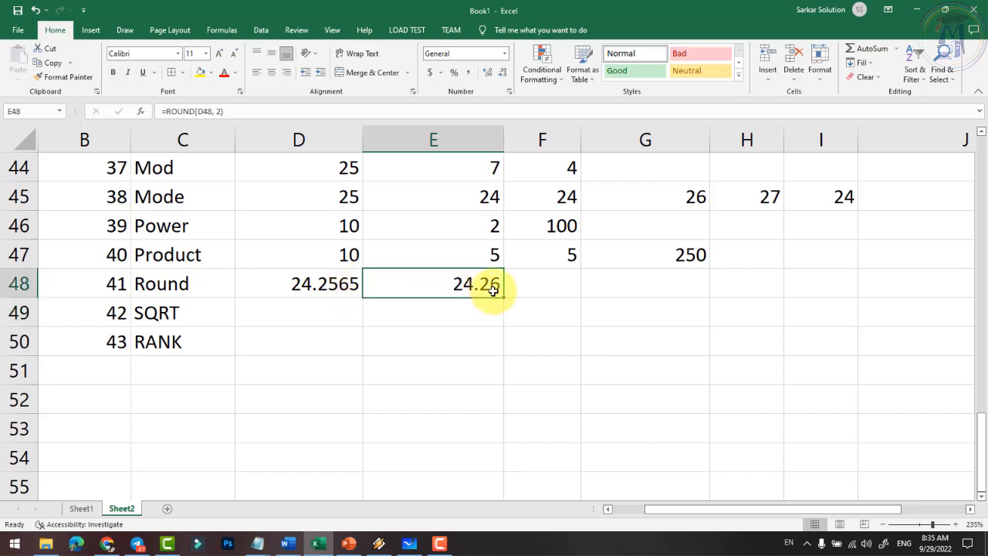
{"action": "double_click", "coordinate": [479, 284]}
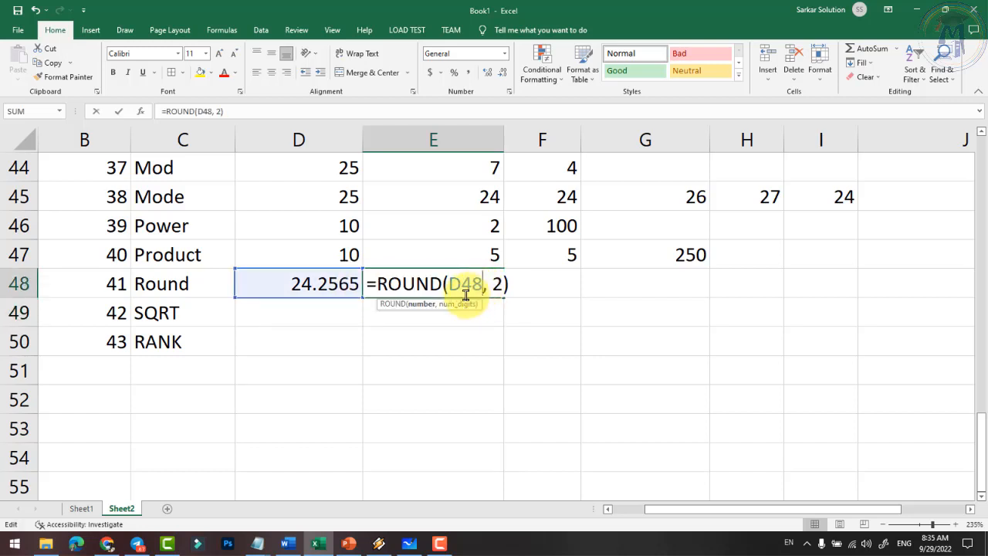
{"action": "left_click_drag", "start_coordinate": [447, 285], "coordinate": [497, 284]}
{"action": "double_click", "coordinate": [498, 284]}
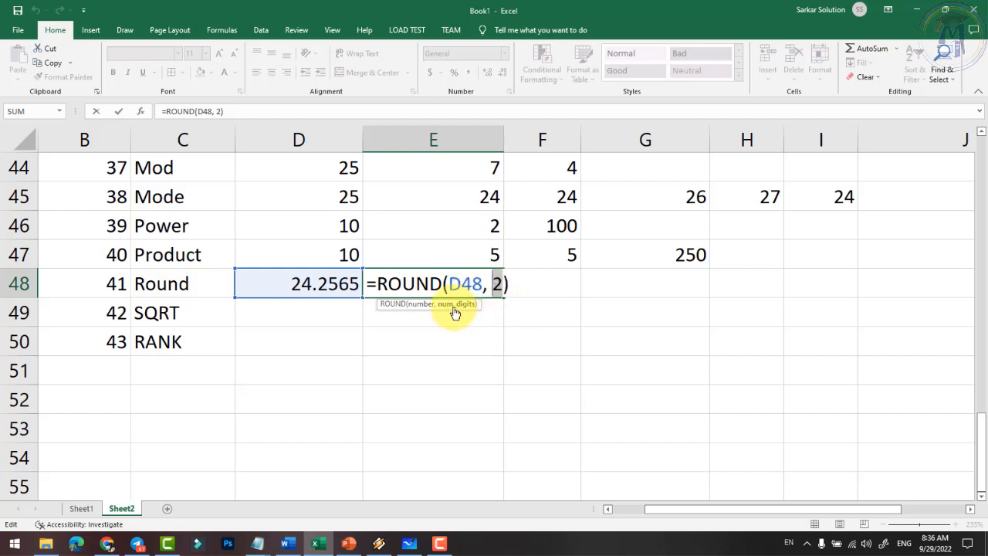
{"action": "key", "text": "Return"}
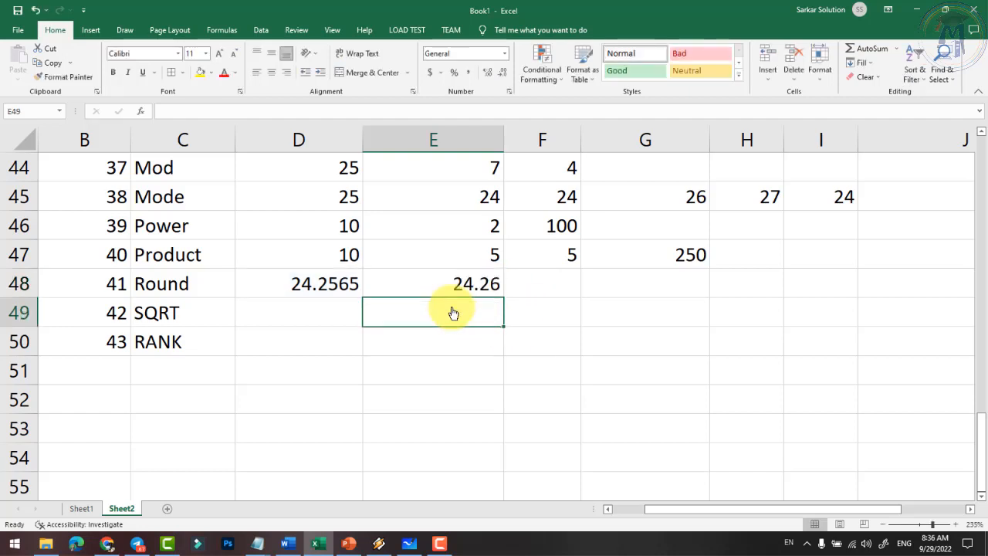
{"action": "left_click", "coordinate": [316, 324]}
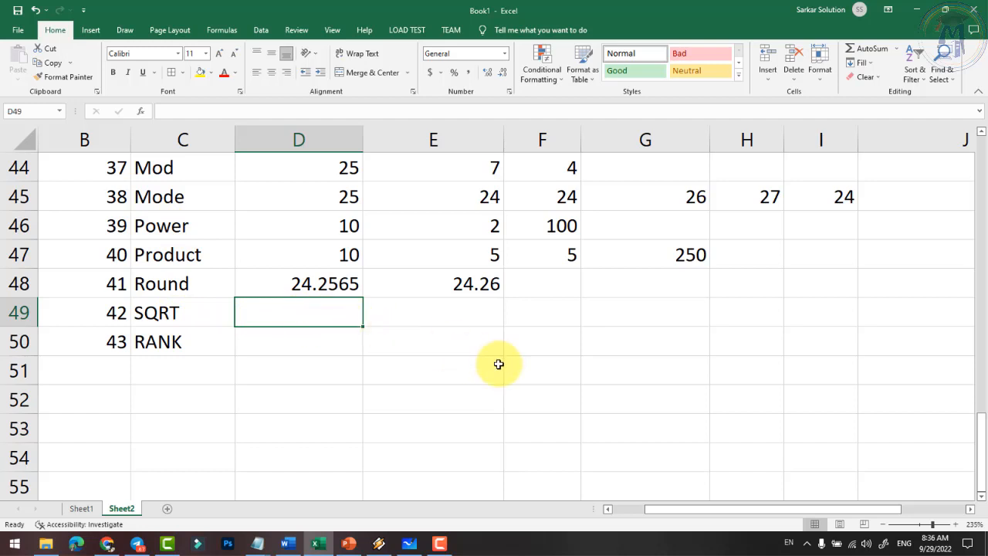
- Enter 81 in D49 on the SQRT row, correcting a mistyped entry
{"action": "type", "text": "91"}
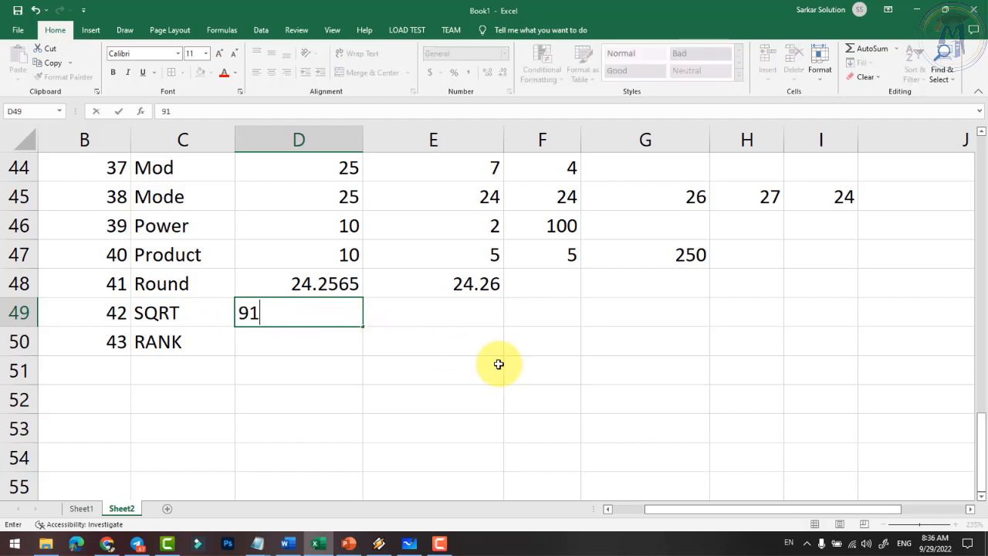
{"action": "key", "text": "BackSpace"}
{"action": "key", "text": "BackSpace"}
{"action": "type", "text": "81"}
{"action": "key", "text": "Tab"}
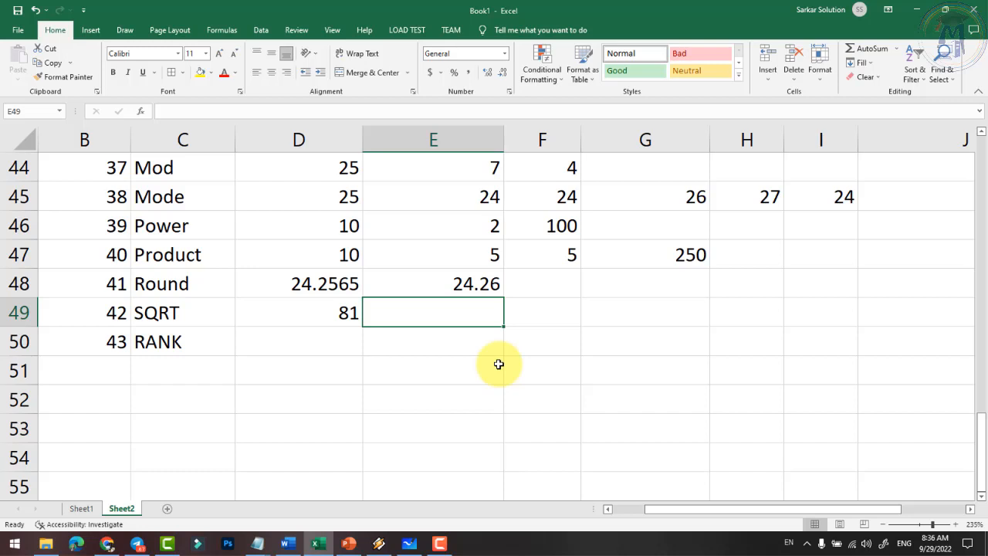
- Enter =SQRT(D49) in E49
{"action": "type", "text": "=sqr"}
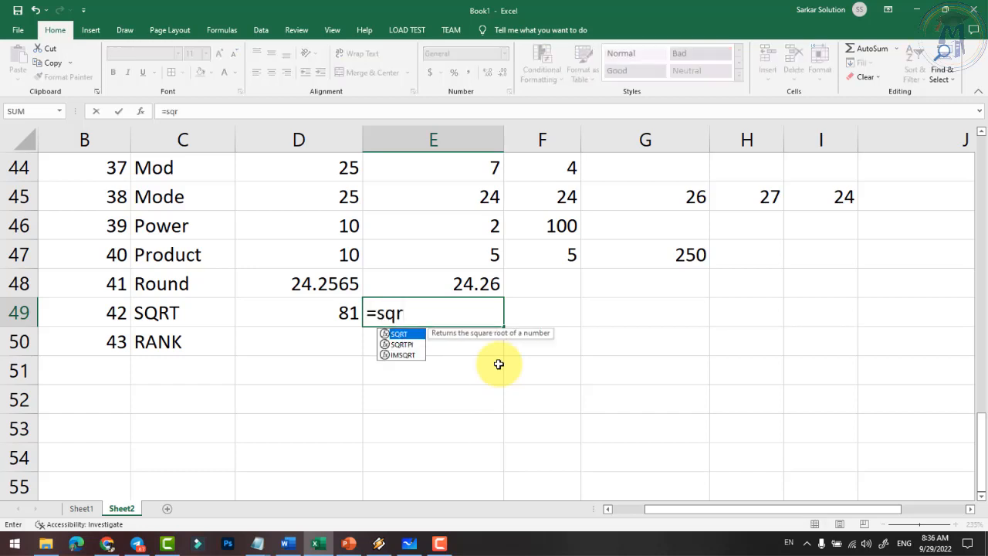
{"action": "type", "text": "t("}
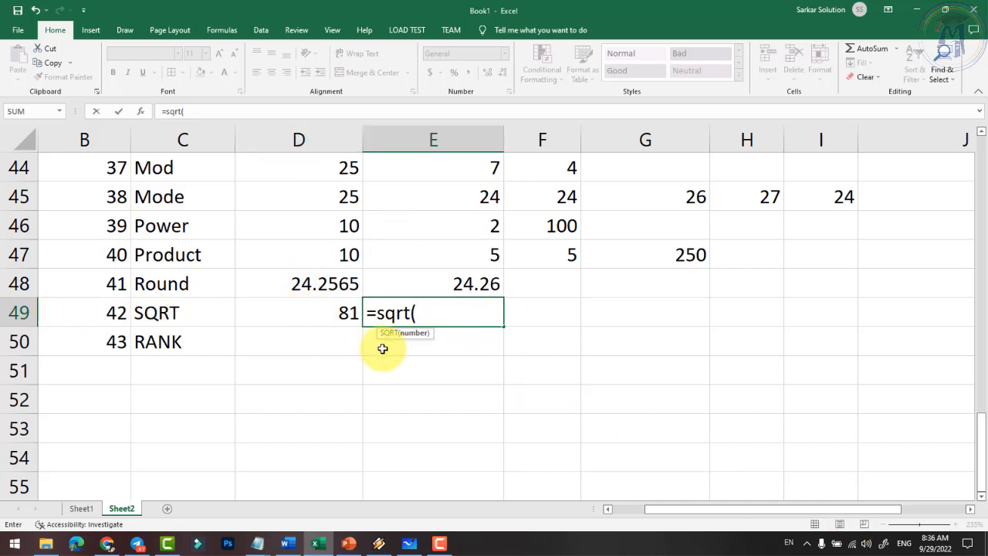
{"action": "type", "text": "d"}
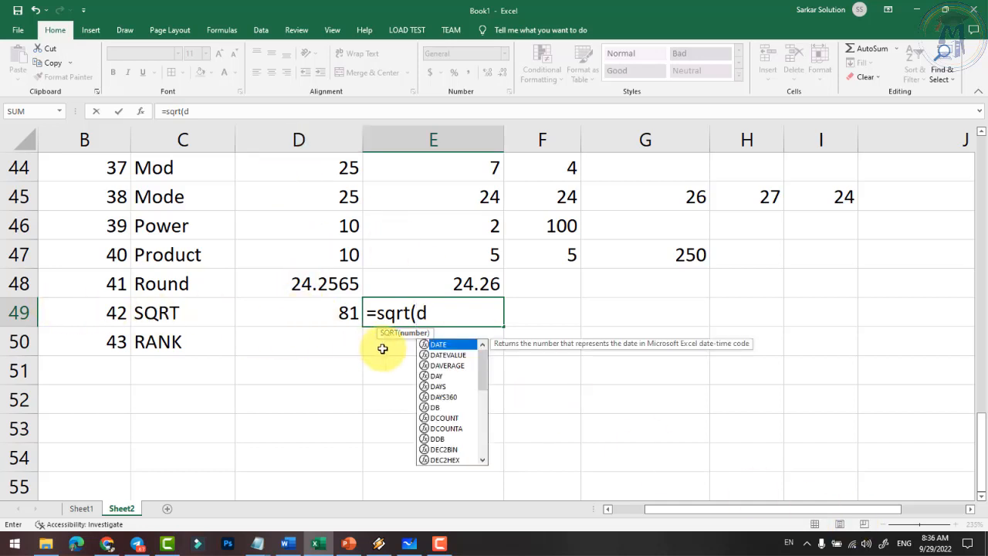
{"action": "type", "text": "49)"}
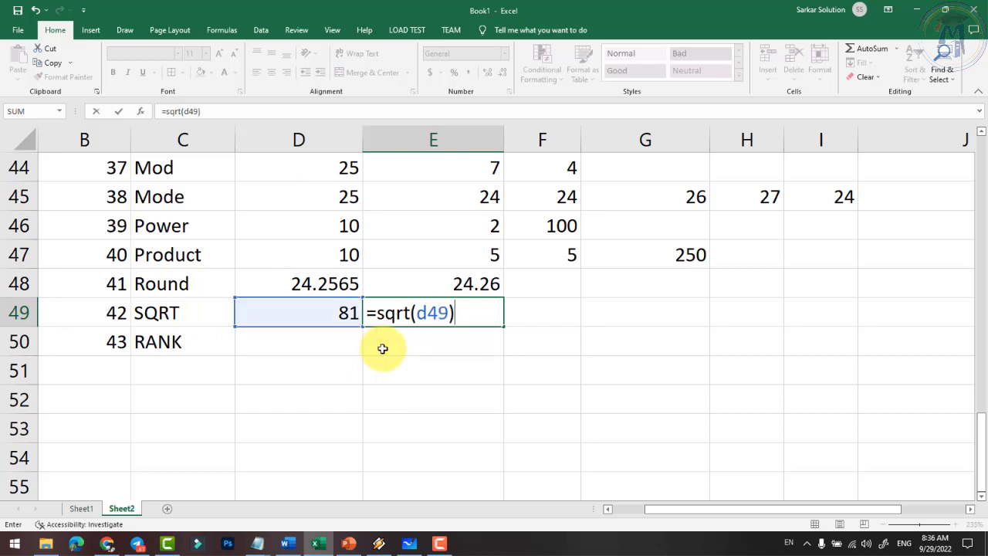
{"action": "key", "text": "Return"}
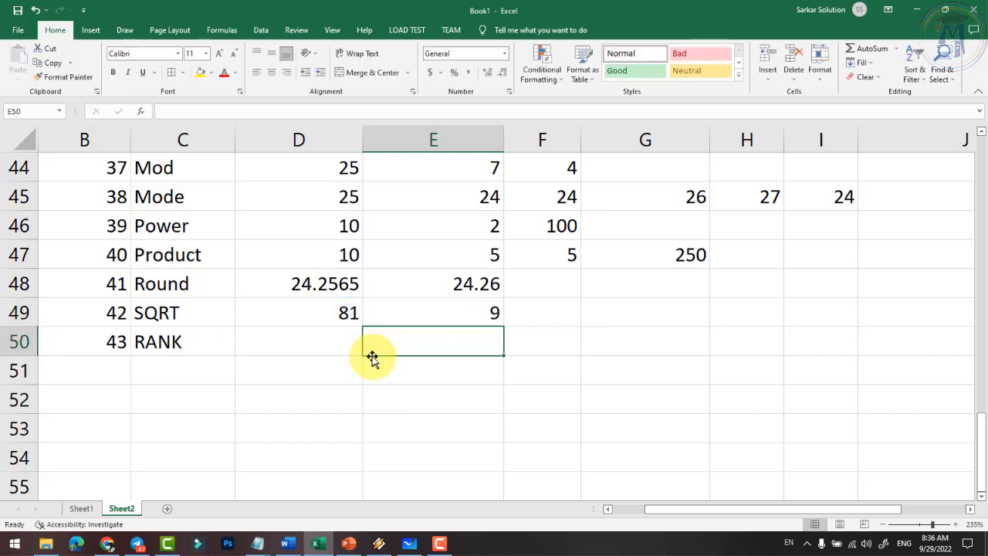
- Try the values 49, 125, 144 and 111 in D49, ending with 121 so E49 shows 11
{"action": "left_click", "coordinate": [349, 314]}
{"action": "type", "text": "49"}
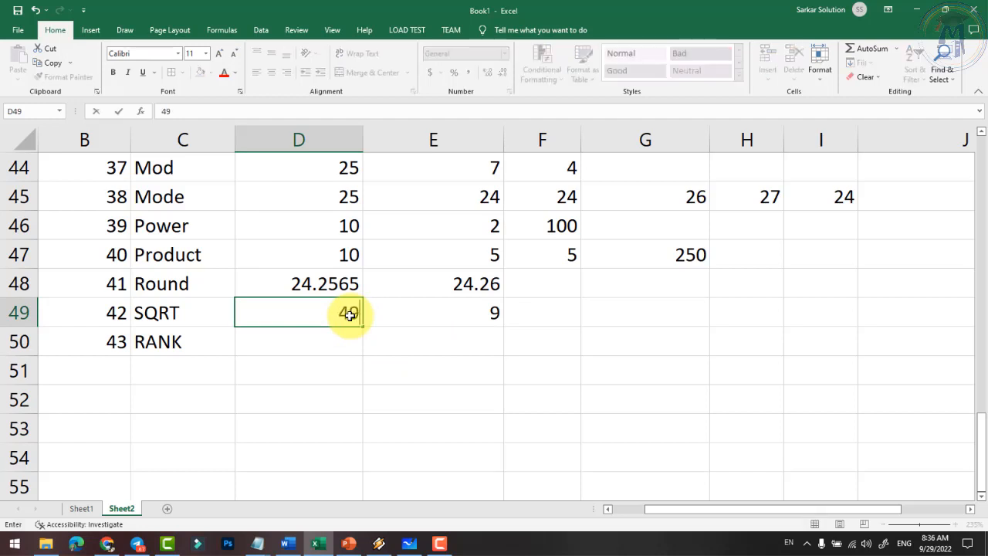
{"action": "key", "text": "Return"}
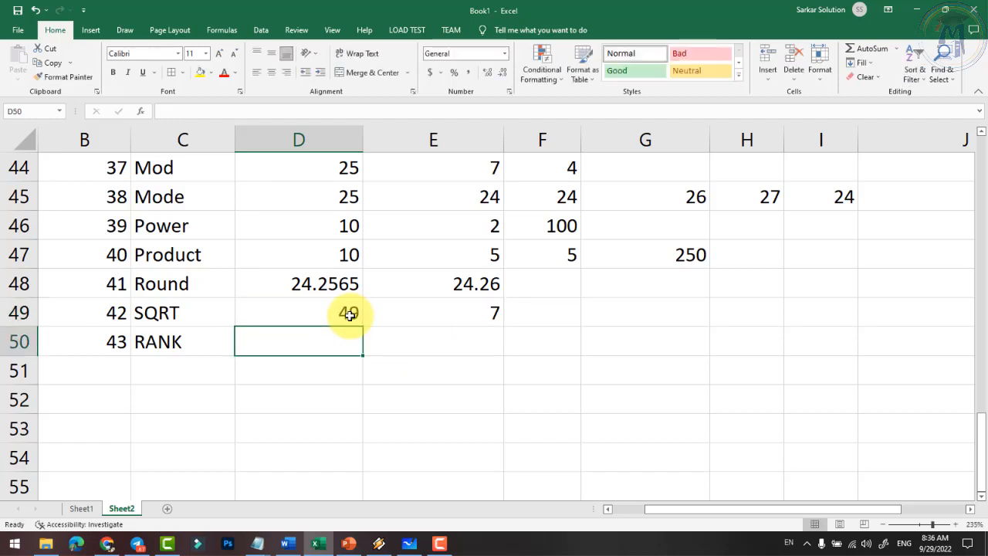
{"action": "left_click", "coordinate": [354, 313]}
{"action": "type", "text": "125"}
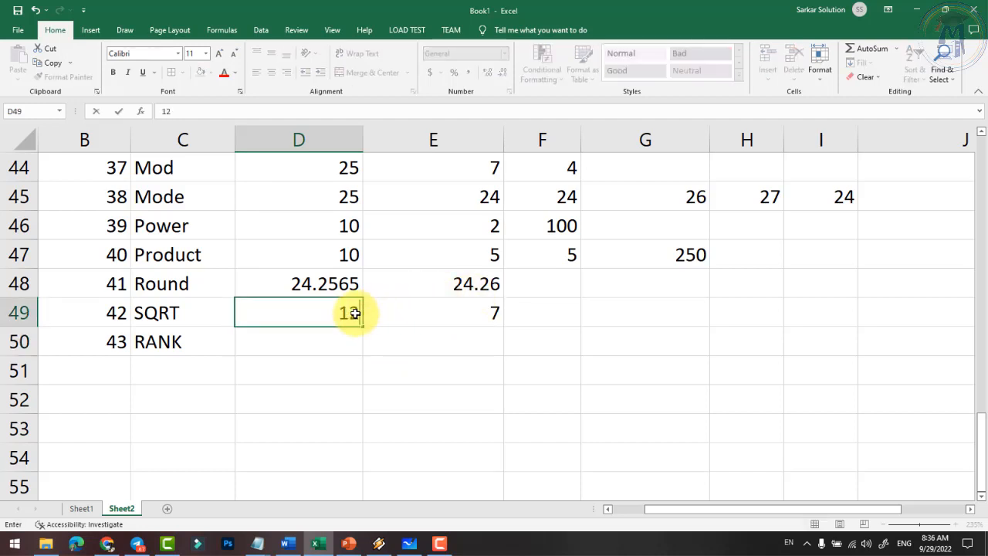
{"action": "key", "text": "Return"}
{"action": "left_click", "coordinate": [355, 312]}
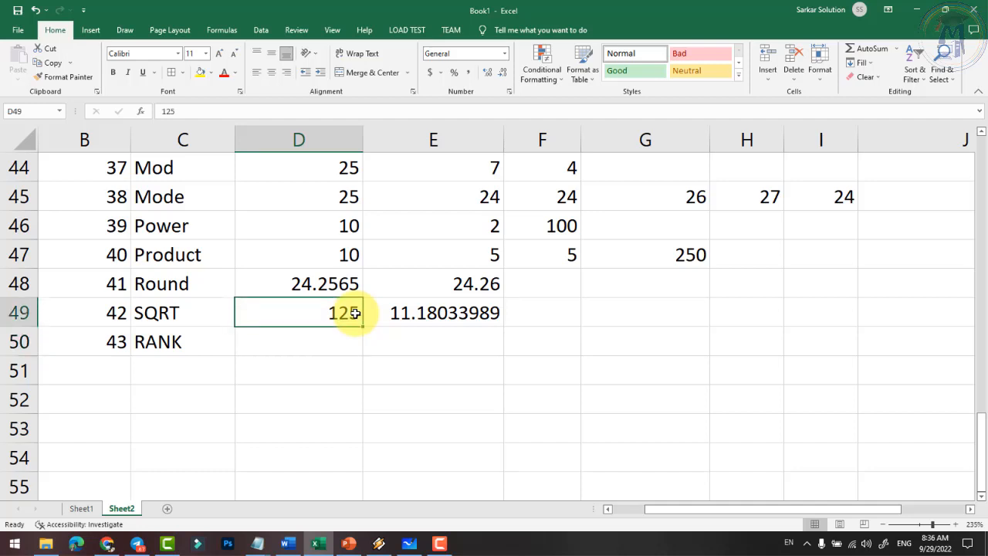
{"action": "type", "text": "144"}
{"action": "key", "text": "Return"}
{"action": "left_click", "coordinate": [354, 313]}
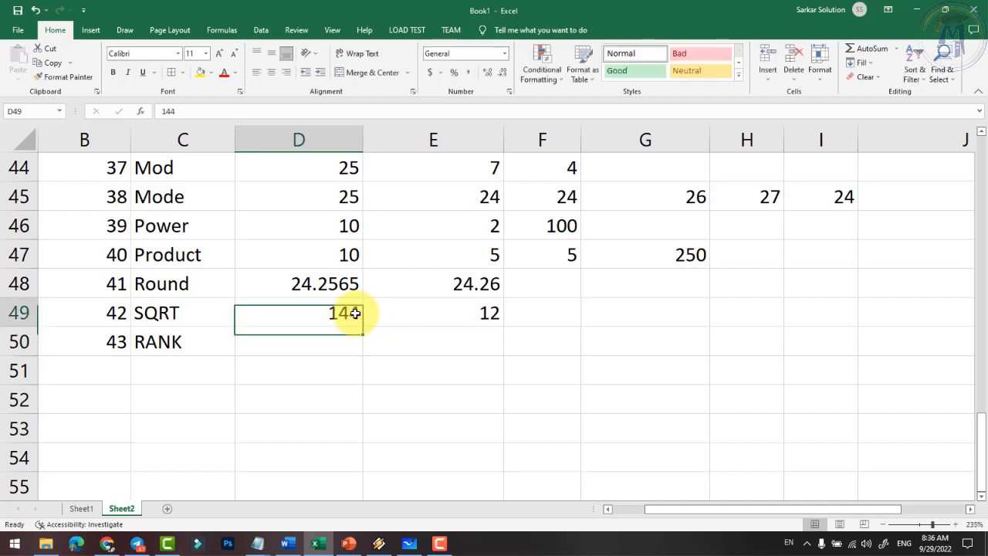
{"action": "type", "text": "111"}
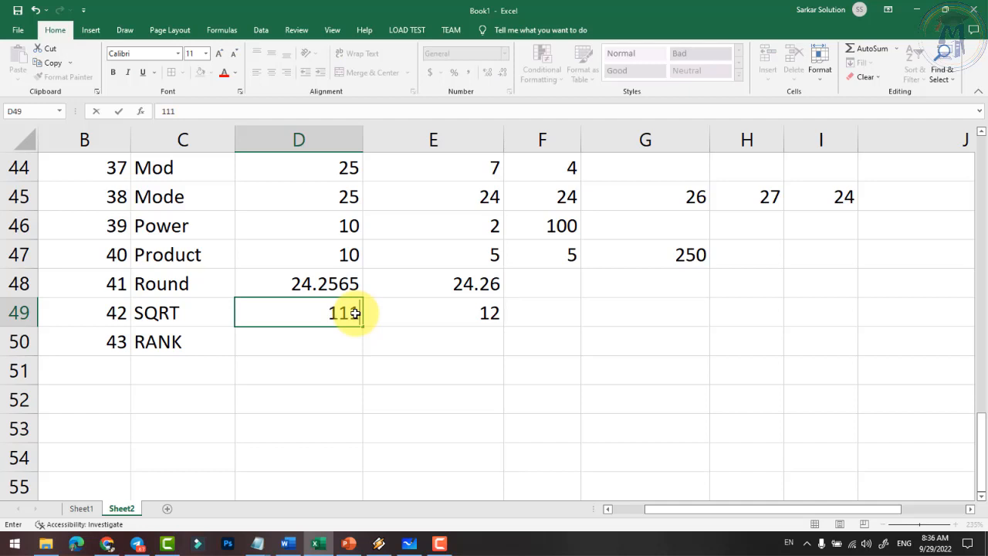
{"action": "key", "text": "Return"}
{"action": "left_click", "coordinate": [354, 313]}
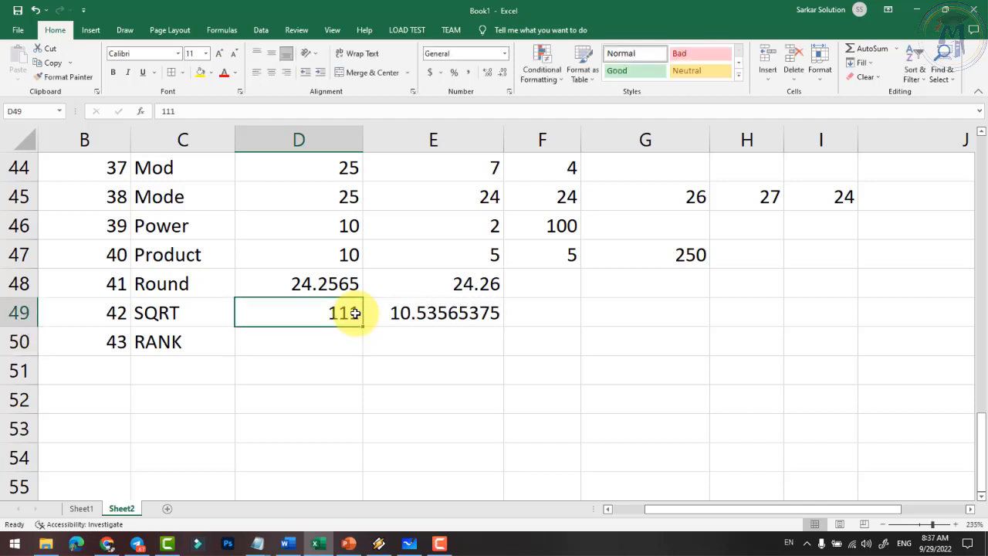
{"action": "type", "text": "121"}
{"action": "key", "text": "Return"}
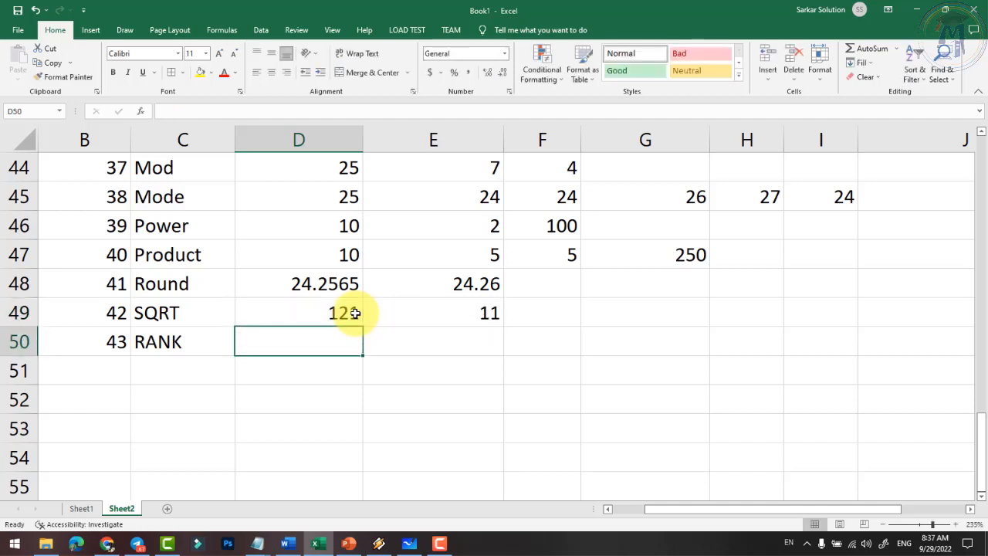
- Reopen E49's =SQRT(D49) formula to show it, leaving it unchanged, then select D50
{"action": "left_click", "coordinate": [354, 313]}
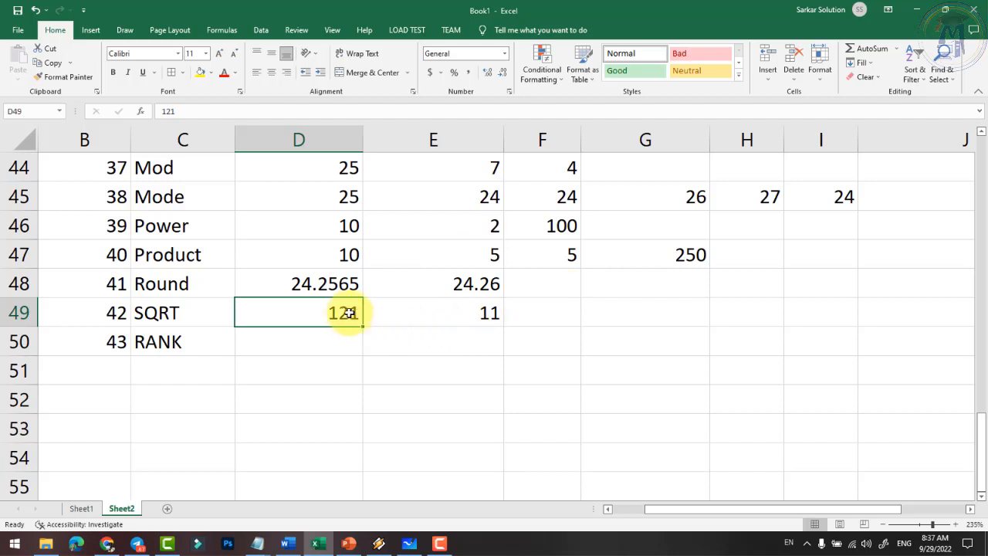
{"action": "double_click", "coordinate": [475, 312]}
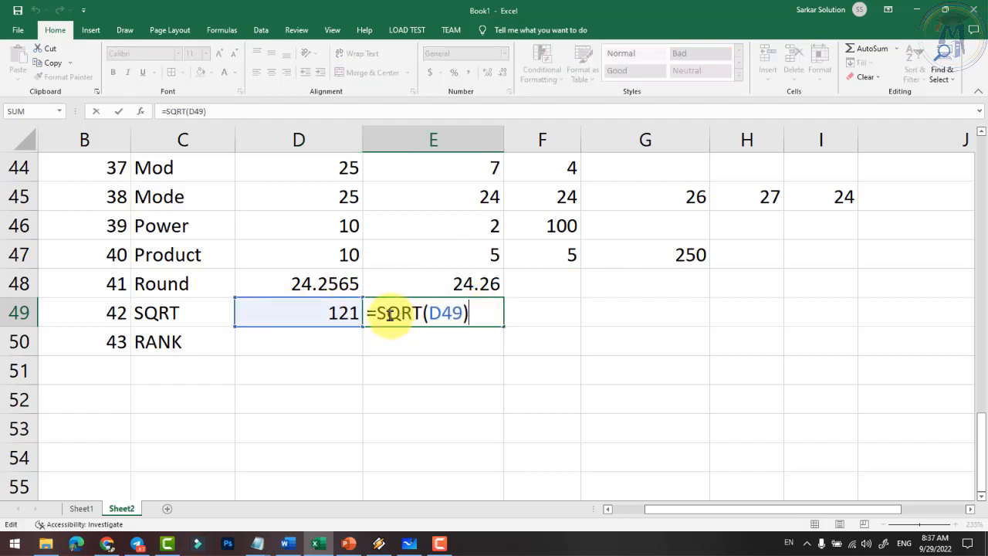
{"action": "key", "text": "Return"}
{"action": "left_click", "coordinate": [298, 338]}
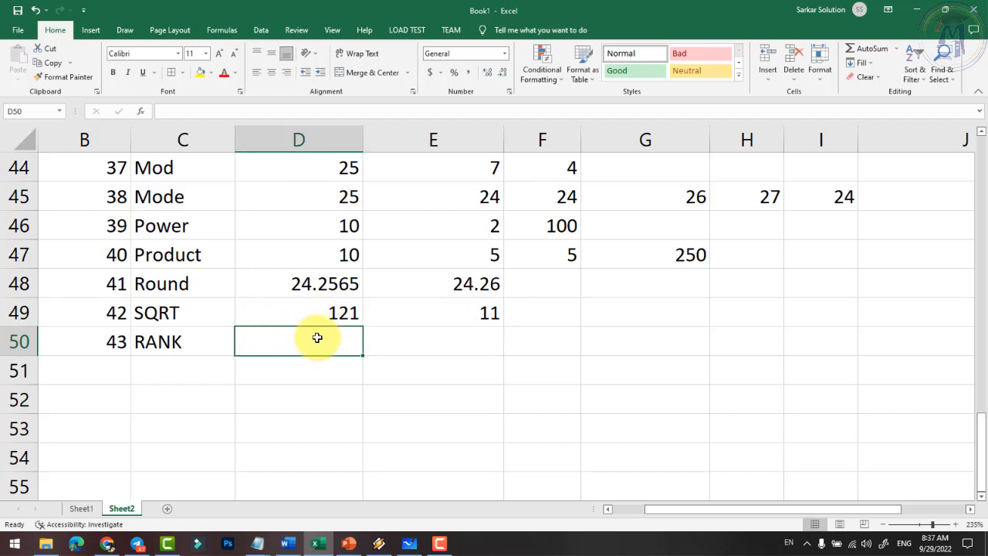
- Enter the scores 95, 82, 92, 98, 85 across D50:H50, correcting E50 from 94 to 82
{"action": "type", "text": "95"}
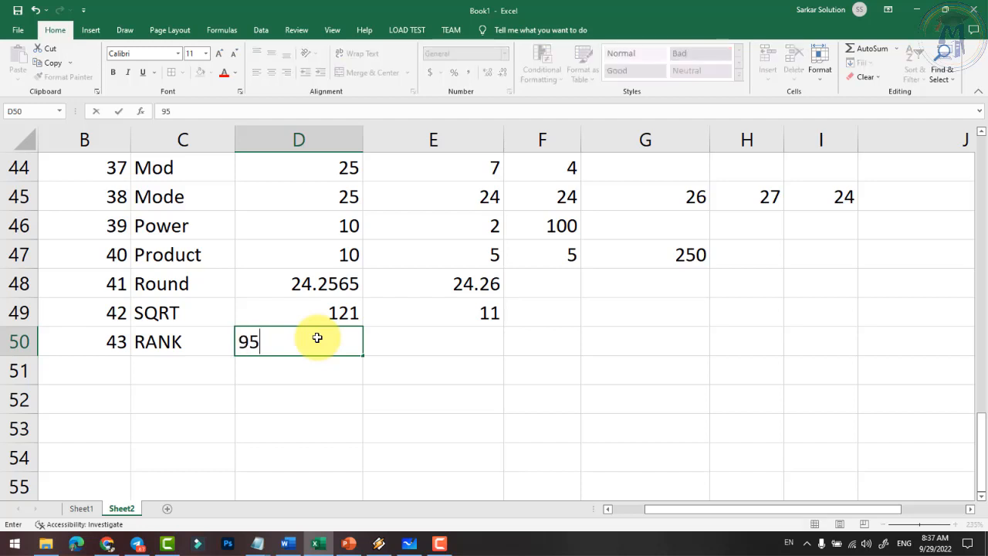
{"action": "key", "text": "Tab"}
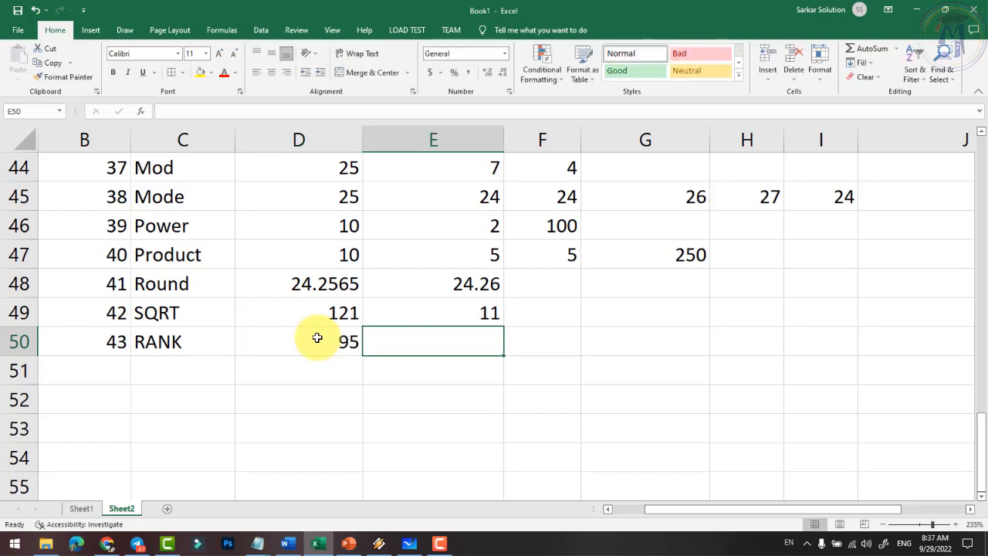
{"action": "type", "text": "9"}
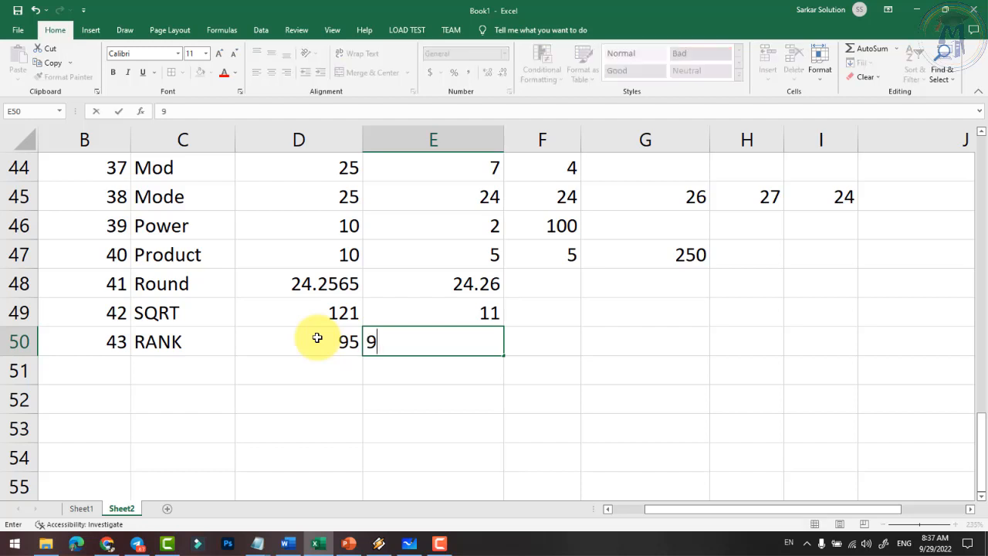
{"action": "type", "text": "4"}
{"action": "key", "text": "Tab"}
{"action": "type", "text": "9"}
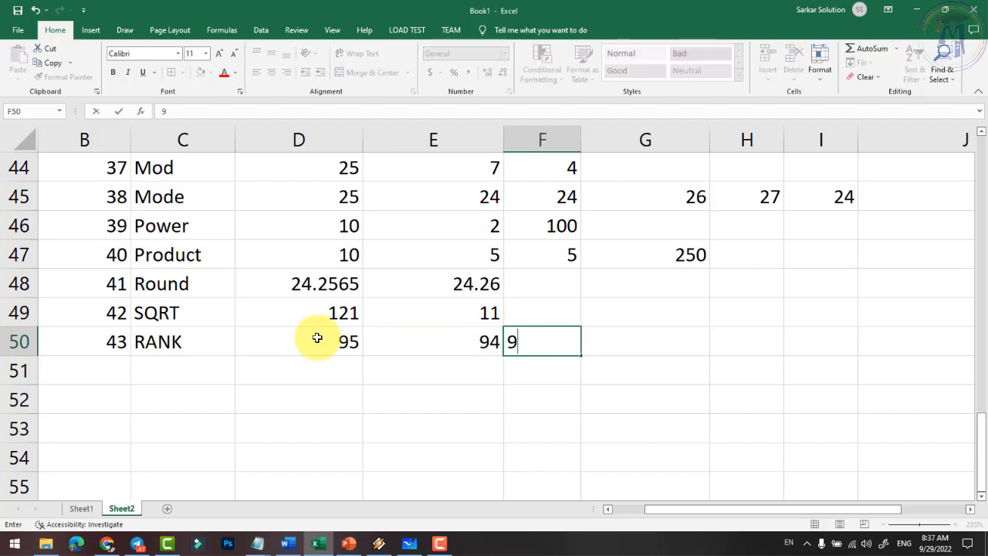
{"action": "key", "text": "Tab"}
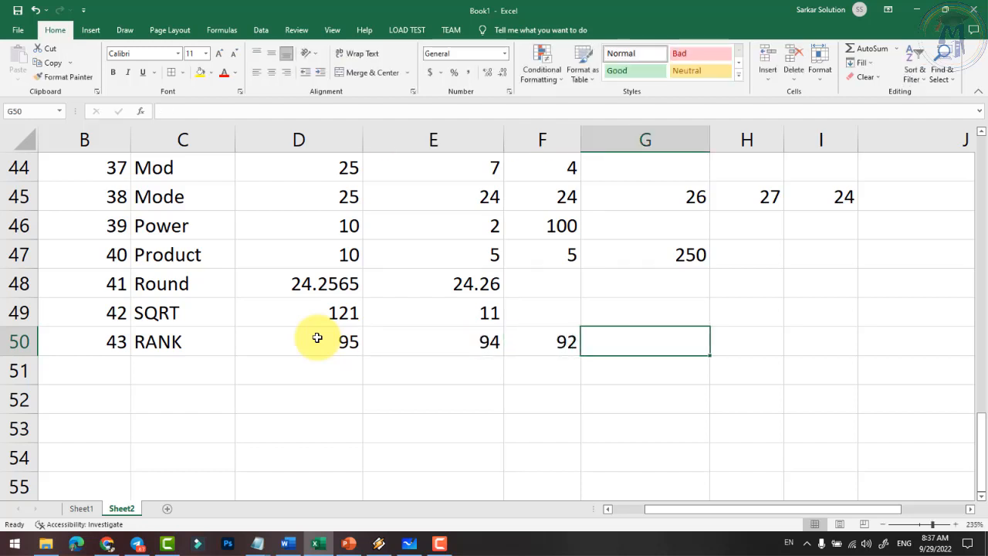
{"action": "key", "text": "Left"}
{"action": "key", "text": "Left"}
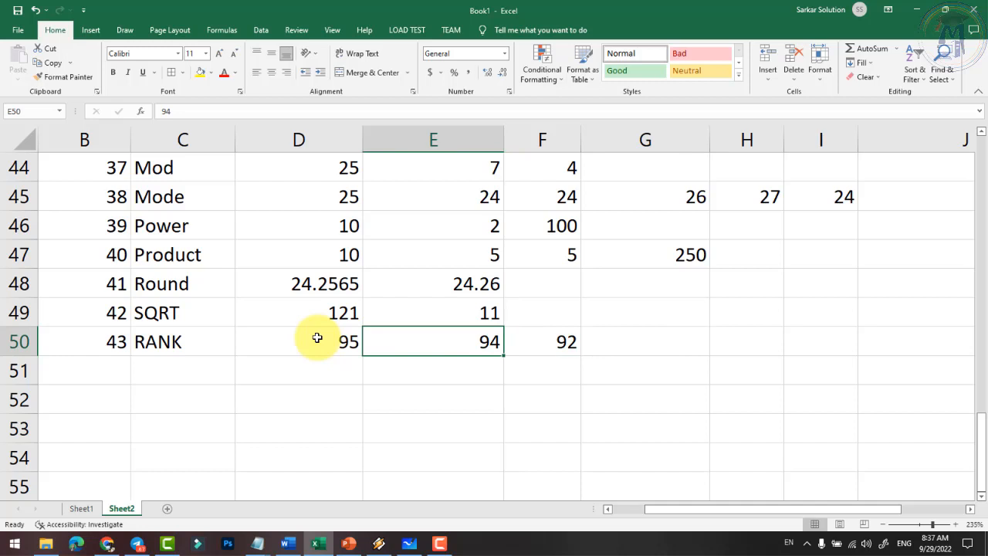
{"action": "type", "text": "82"}
{"action": "key", "text": "Tab"}
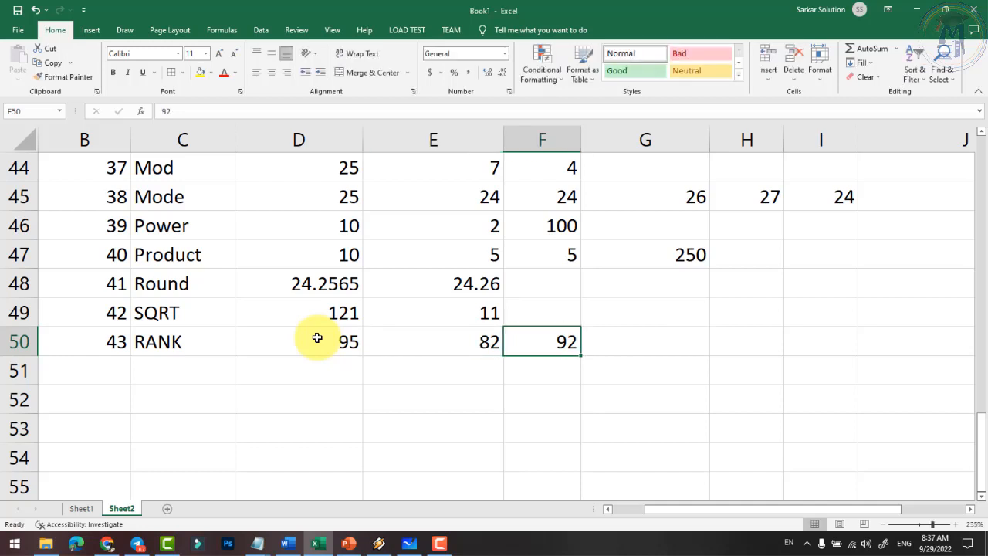
{"action": "type", "text": "92"}
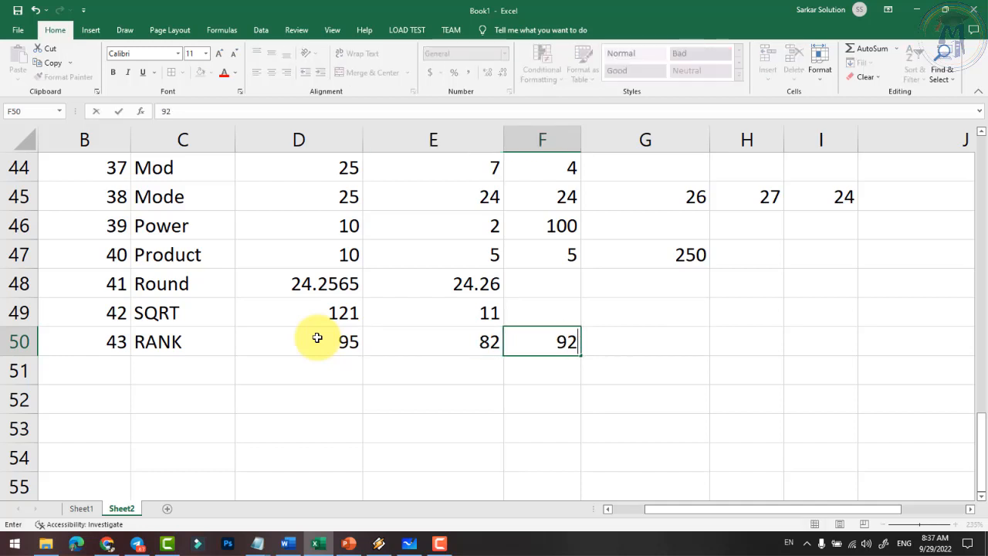
{"action": "key", "text": "Tab"}
{"action": "type", "text": "98"}
{"action": "key", "text": "Tab"}
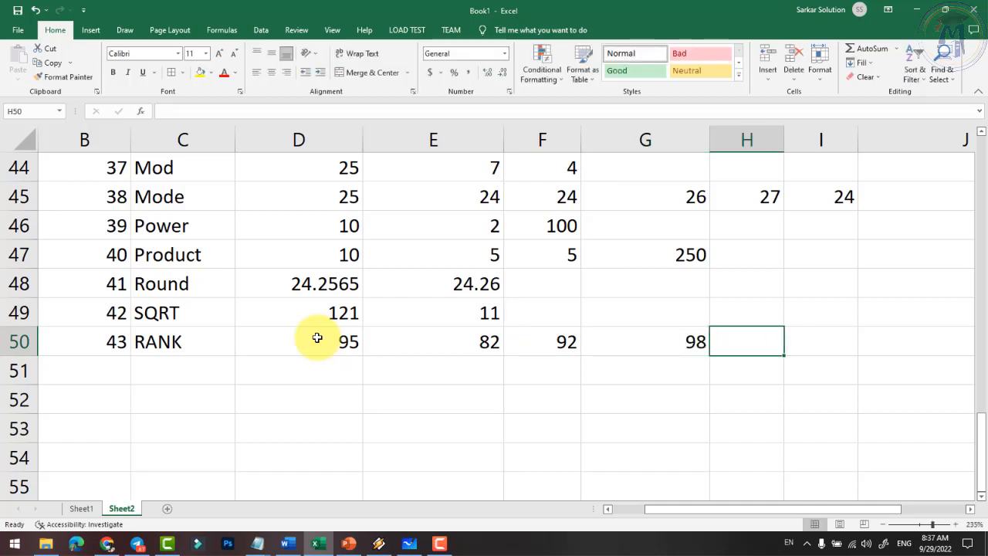
{"action": "type", "text": "85"}
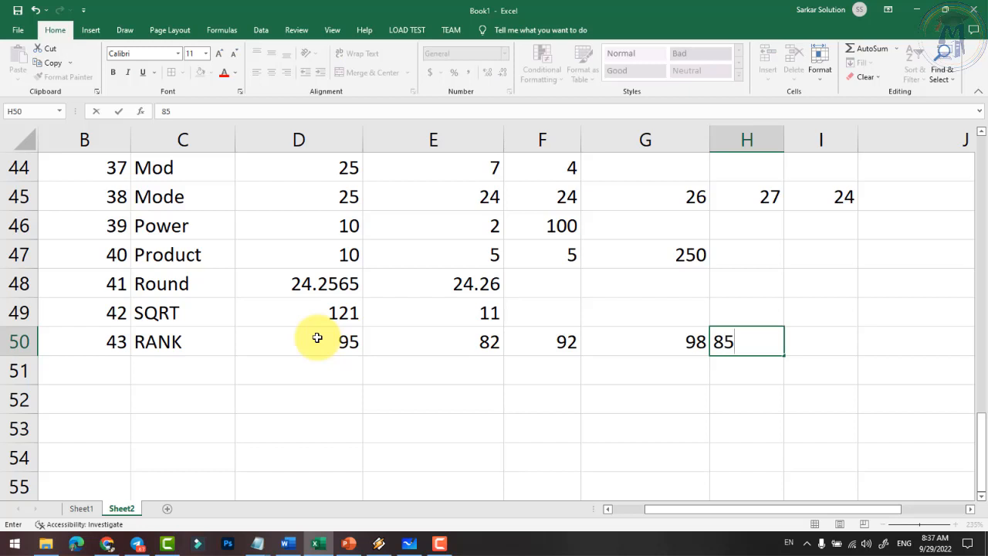
{"action": "key", "text": "Return"}
- Add a sixth score, 93, in I50
{"action": "left_click_drag", "start_coordinate": [324, 342], "coordinate": [720, 341]}
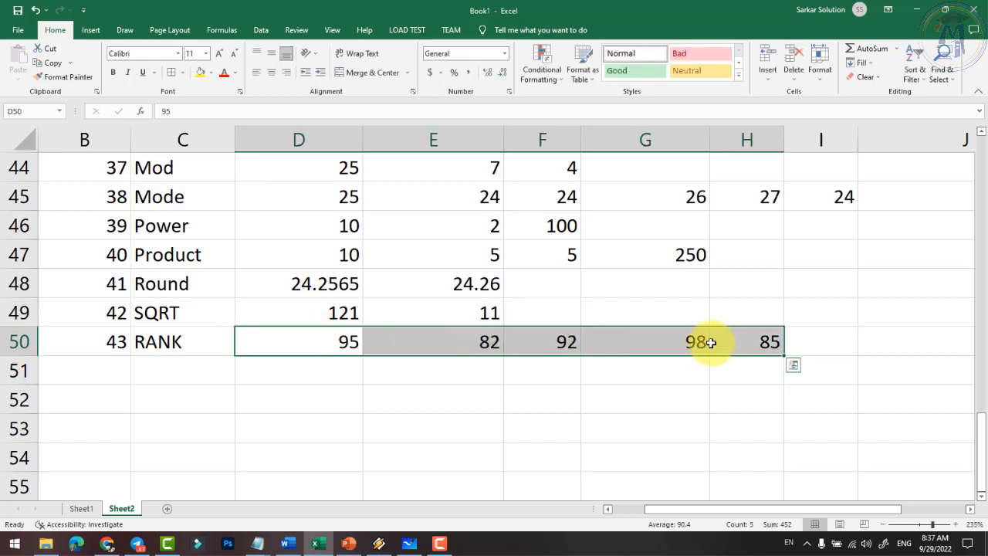
{"action": "left_click", "coordinate": [765, 344]}
{"action": "left_click", "coordinate": [355, 341]}
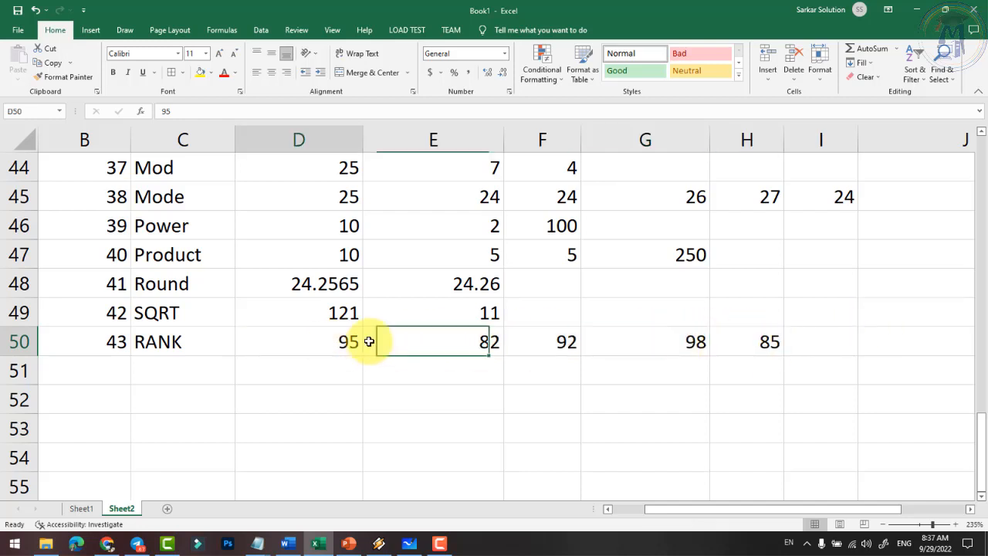
{"action": "left_click_drag", "start_coordinate": [369, 341], "coordinate": [746, 339]}
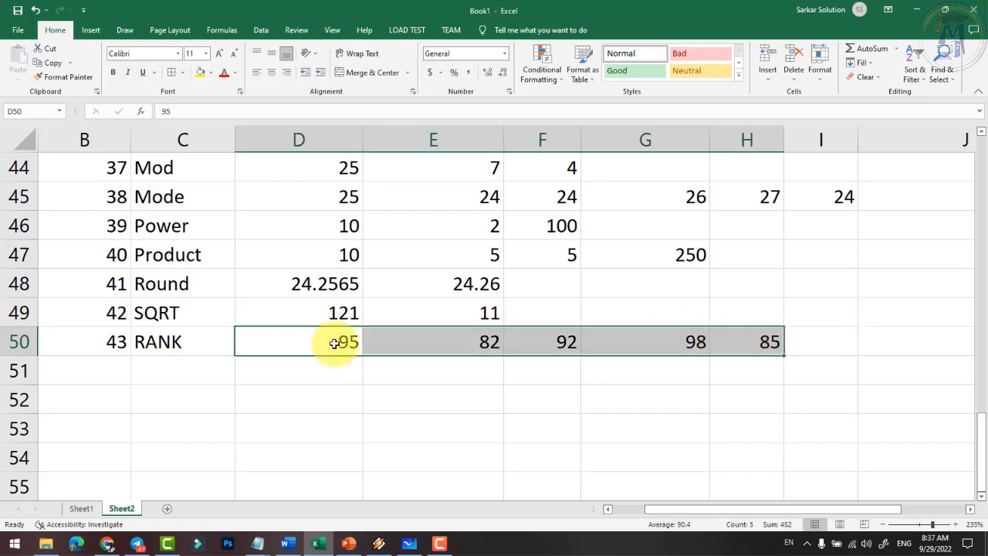
{"action": "left_click_drag", "start_coordinate": [334, 342], "coordinate": [760, 342]}
{"action": "left_click", "coordinate": [838, 339]}
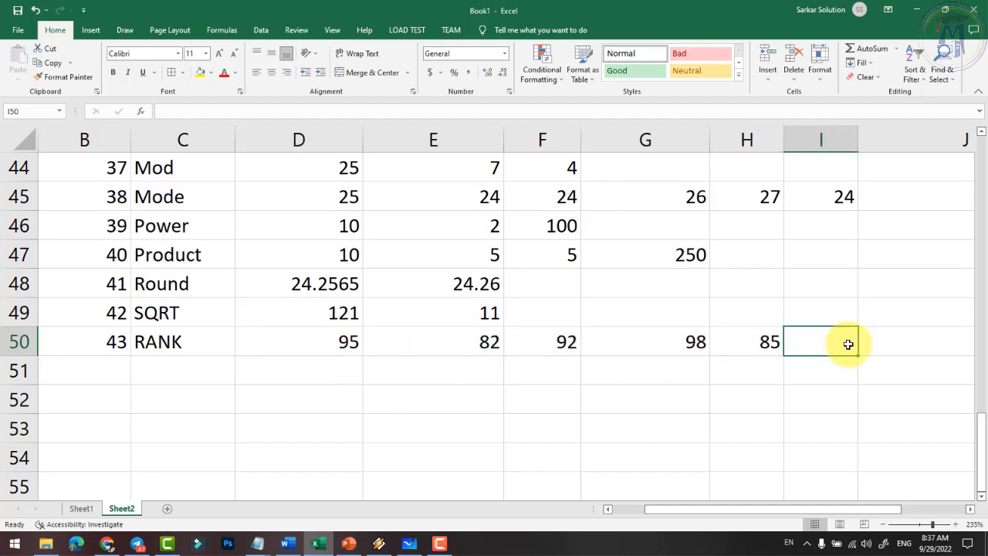
{"action": "type", "text": "9"}
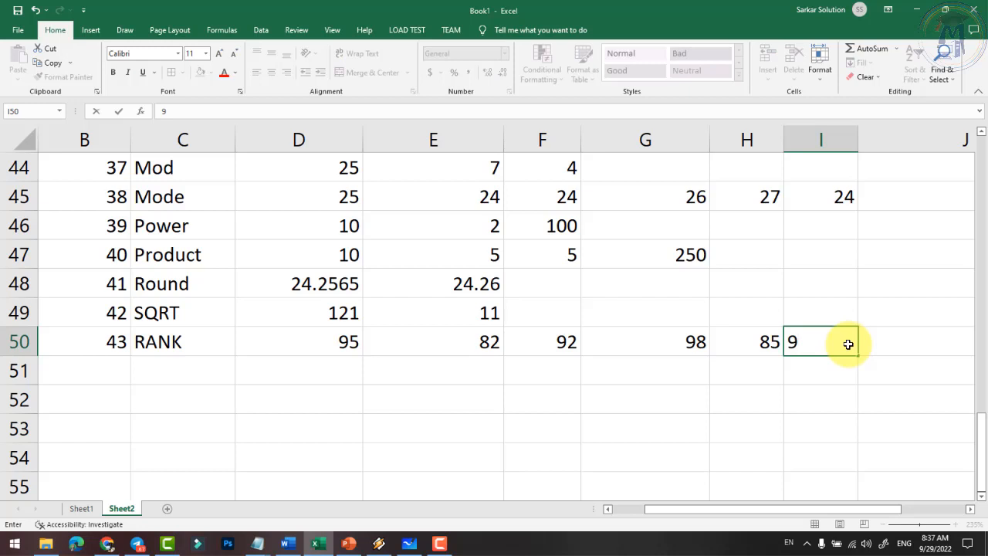
{"action": "type", "text": "3"}
{"action": "key", "text": "Return"}
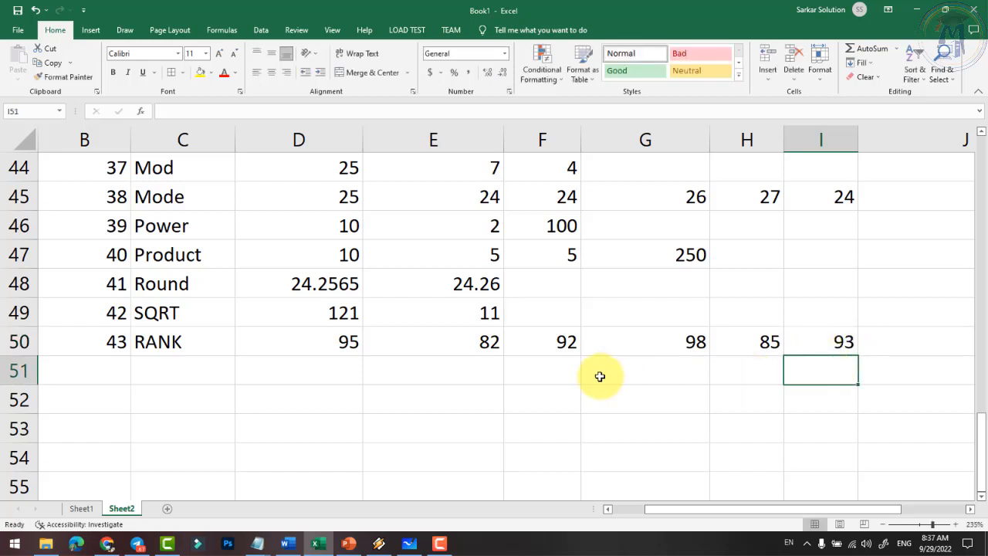
- Review each of the six scores in D50:I50, then select D51 for the RANK formula
{"action": "left_click_drag", "start_coordinate": [353, 342], "coordinate": [819, 355]}
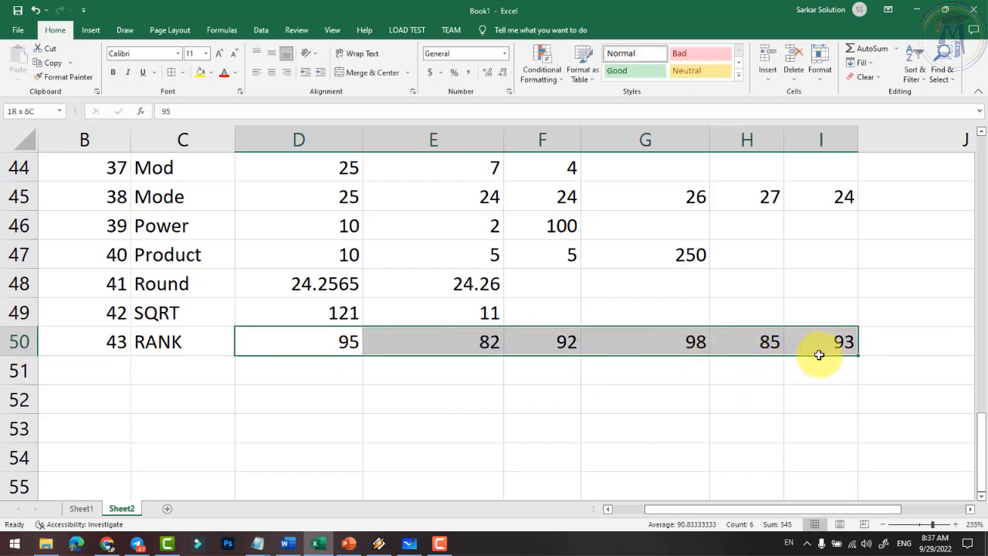
{"action": "left_click", "coordinate": [656, 345]}
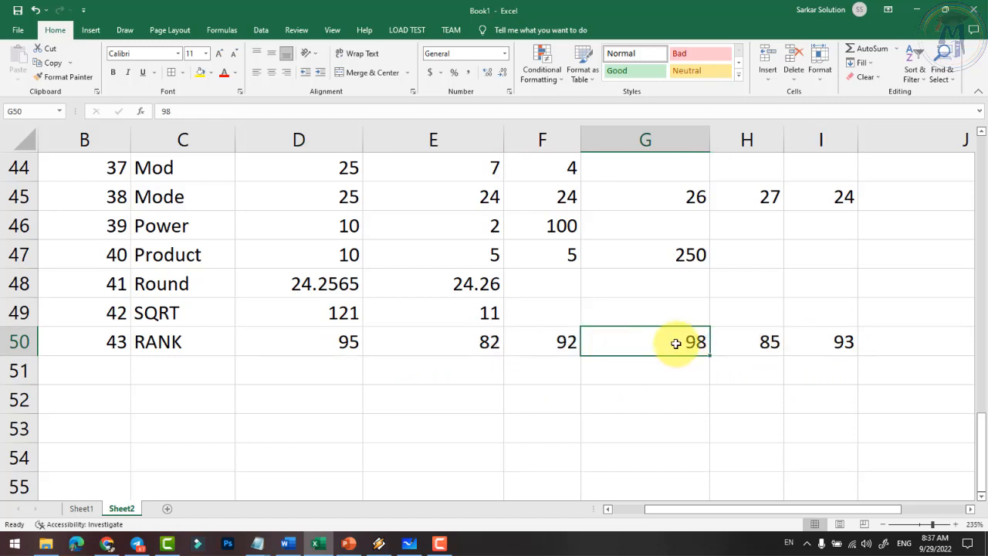
{"action": "left_click", "coordinate": [343, 346]}
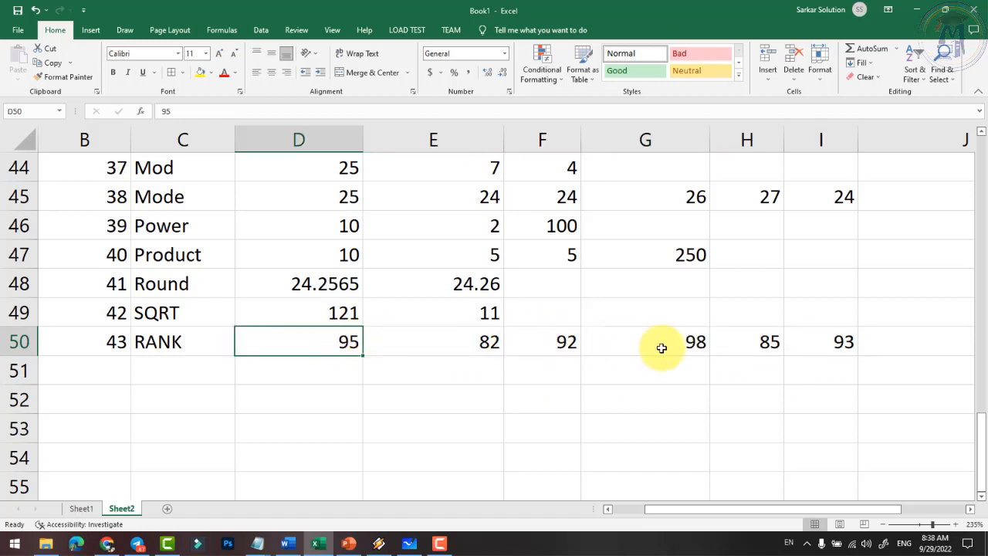
{"action": "left_click", "coordinate": [842, 342]}
{"action": "left_click", "coordinate": [557, 344]}
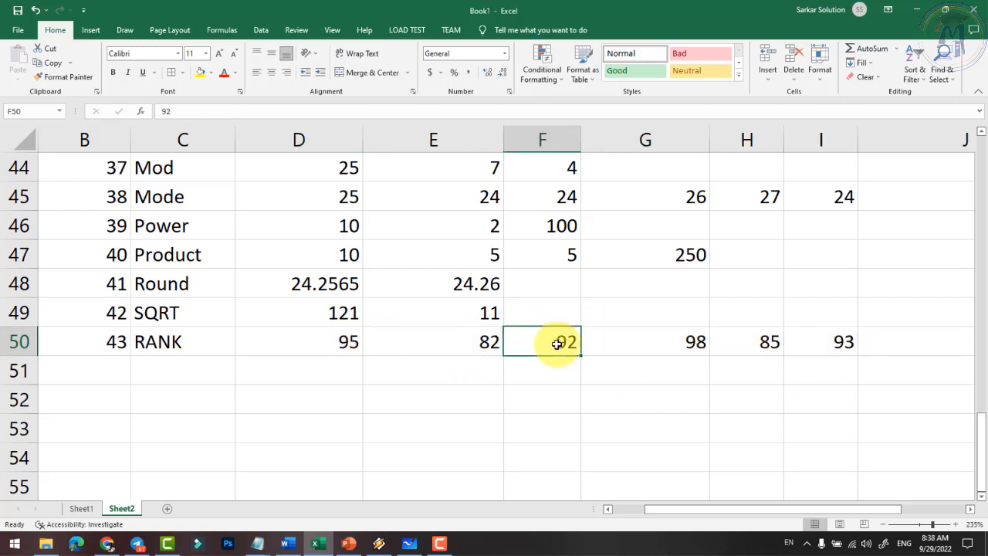
{"action": "left_click", "coordinate": [469, 342]}
{"action": "left_click", "coordinate": [742, 344]}
{"action": "left_click", "coordinate": [480, 340]}
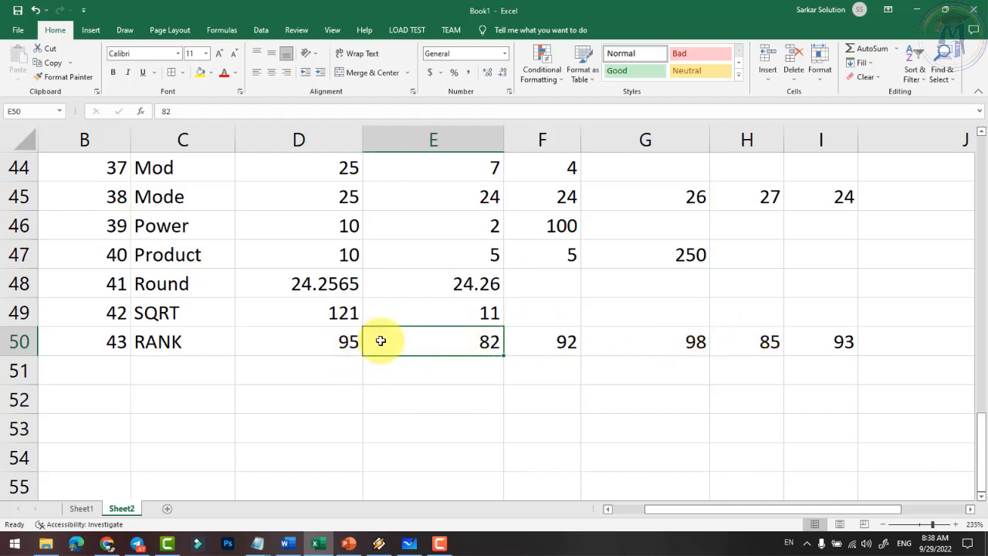
{"action": "left_click", "coordinate": [339, 373]}
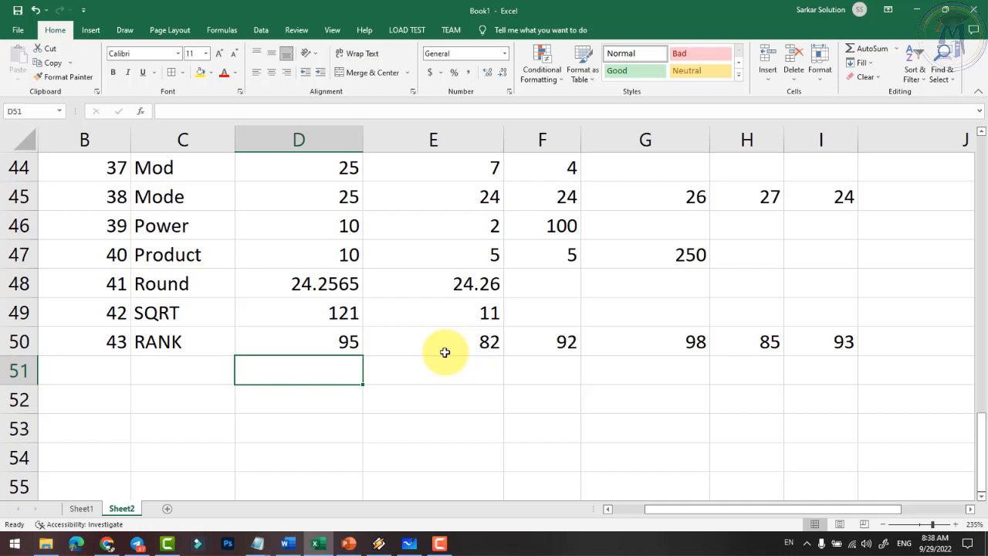
- Enter =RANK(D50,D50:I50,1) in D51 so 95 ranks 5 in ascending order
{"action": "type", "text": "="}
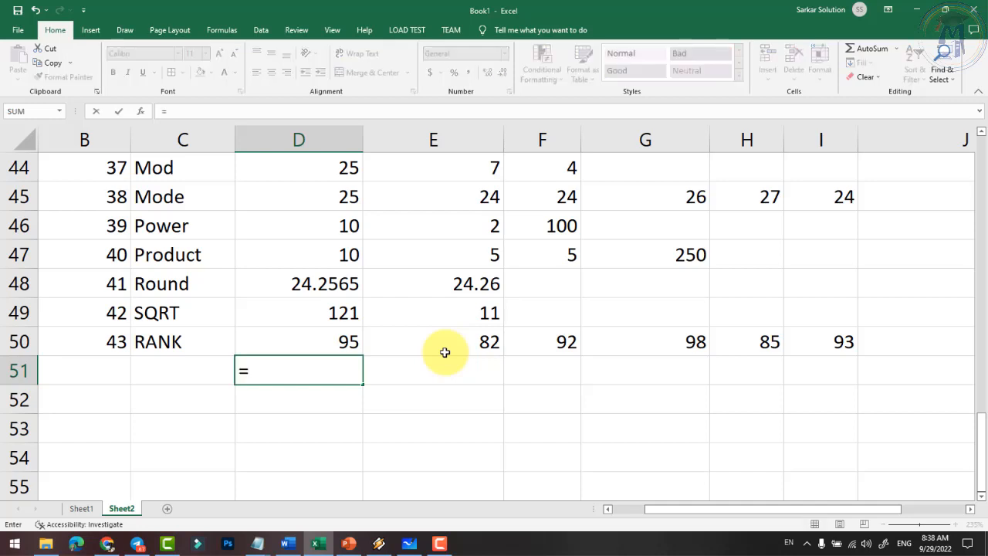
{"action": "type", "text": "rank"}
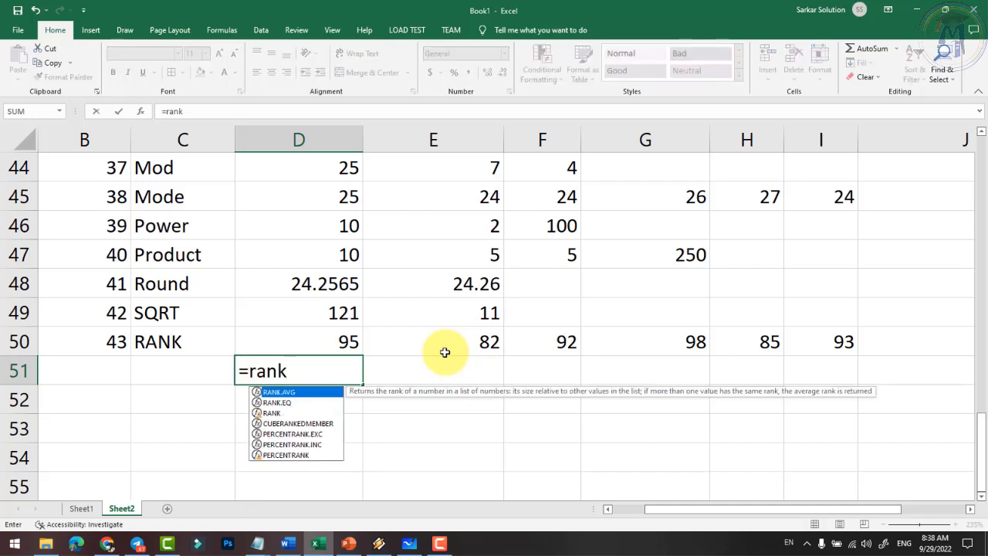
{"action": "type", "text": "("}
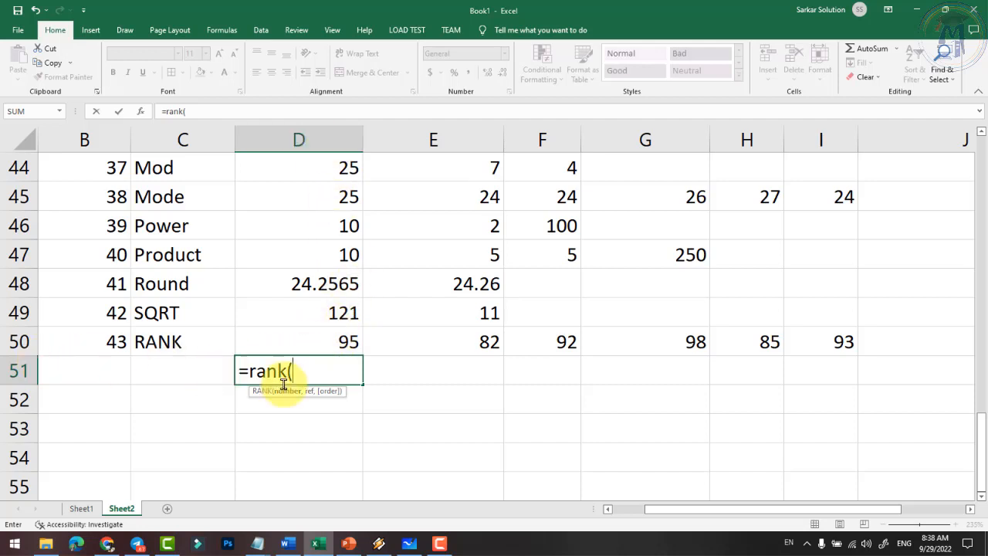
{"action": "type", "text": "d50"}
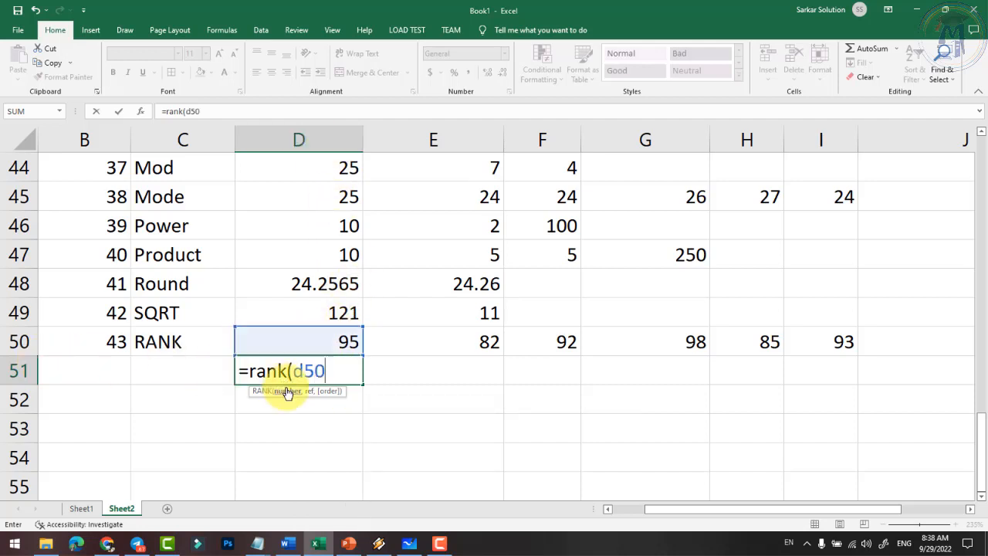
{"action": "type", "text": ","}
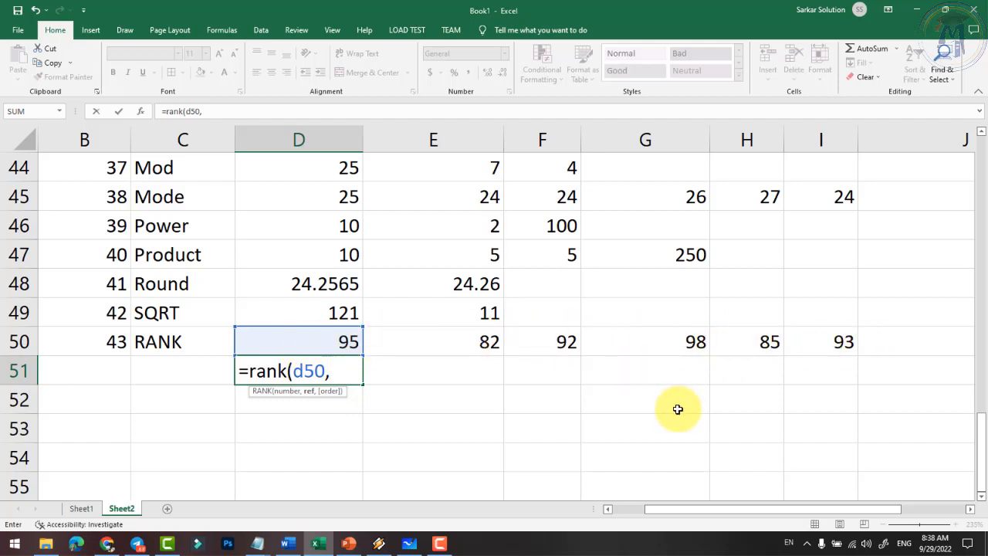
{"action": "type", "text": "d50:"}
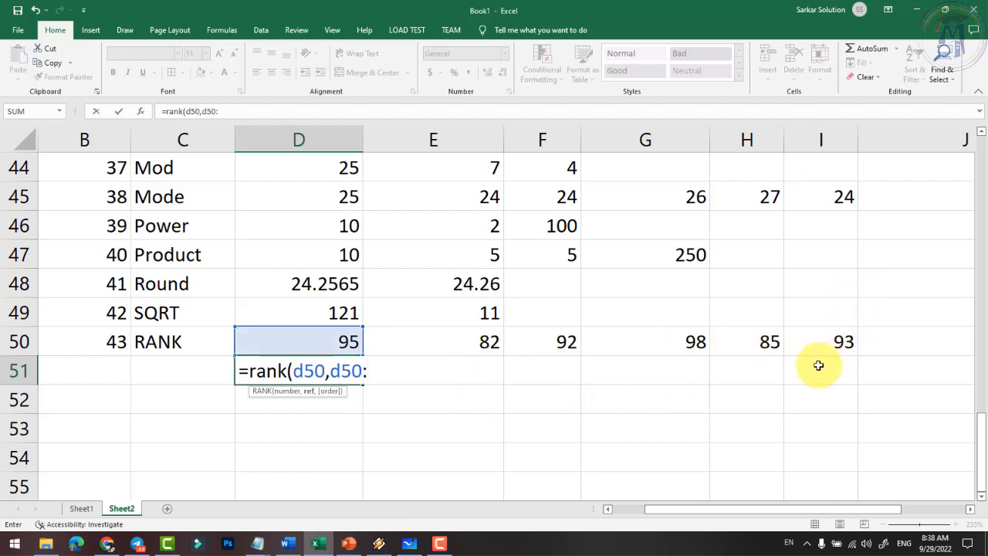
{"action": "type", "text": "i50"}
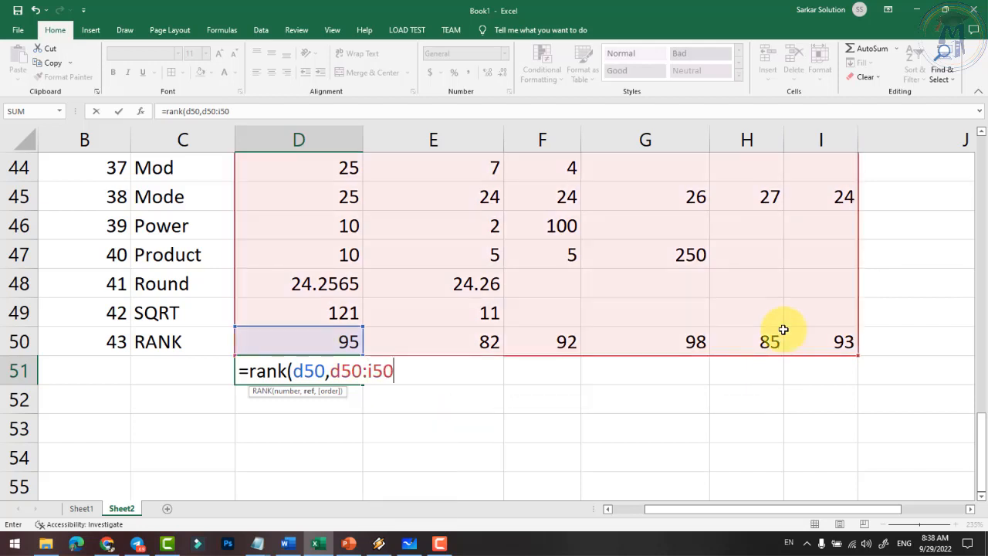
{"action": "type", "text": ","}
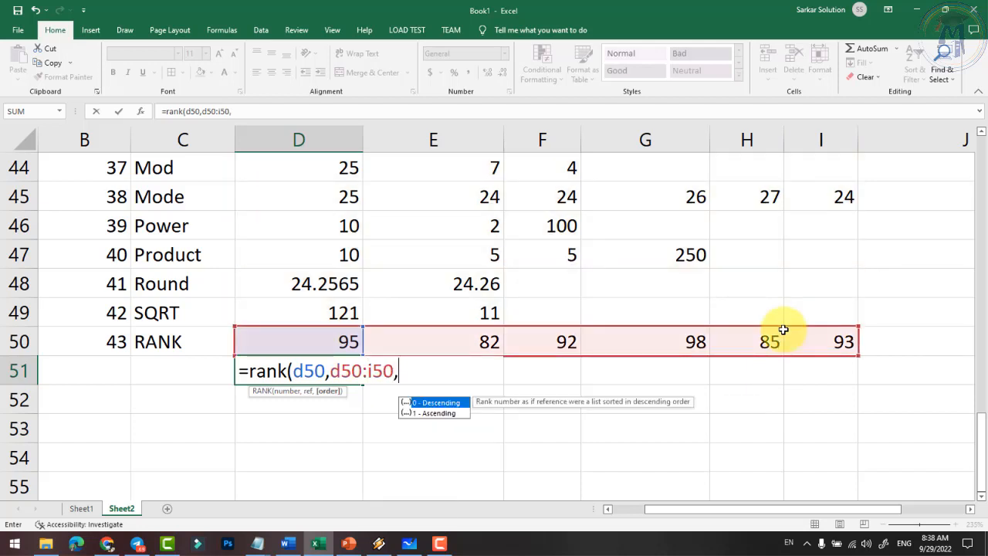
{"action": "key", "text": "BackSpace"}
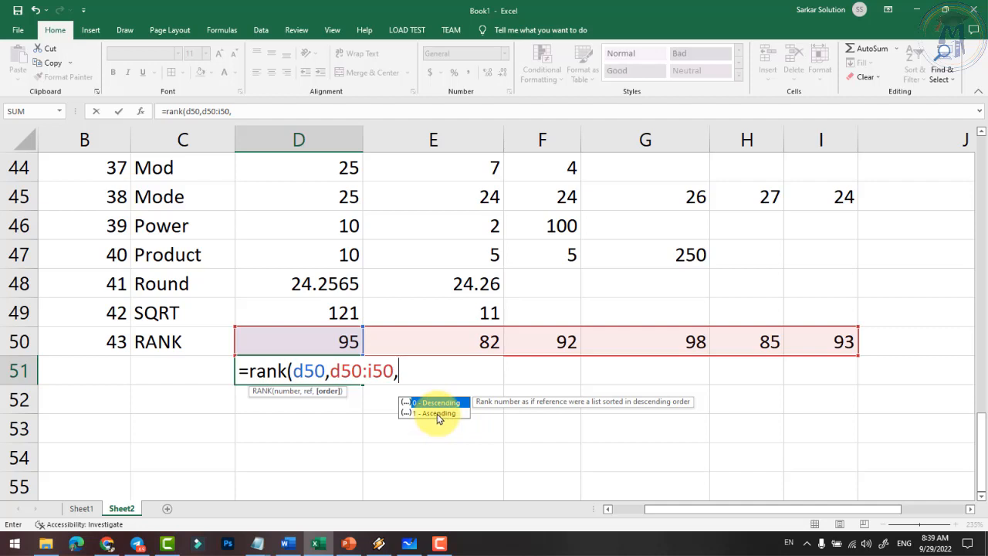
{"action": "type", "text": "1)"}
{"action": "key", "text": "Return"}
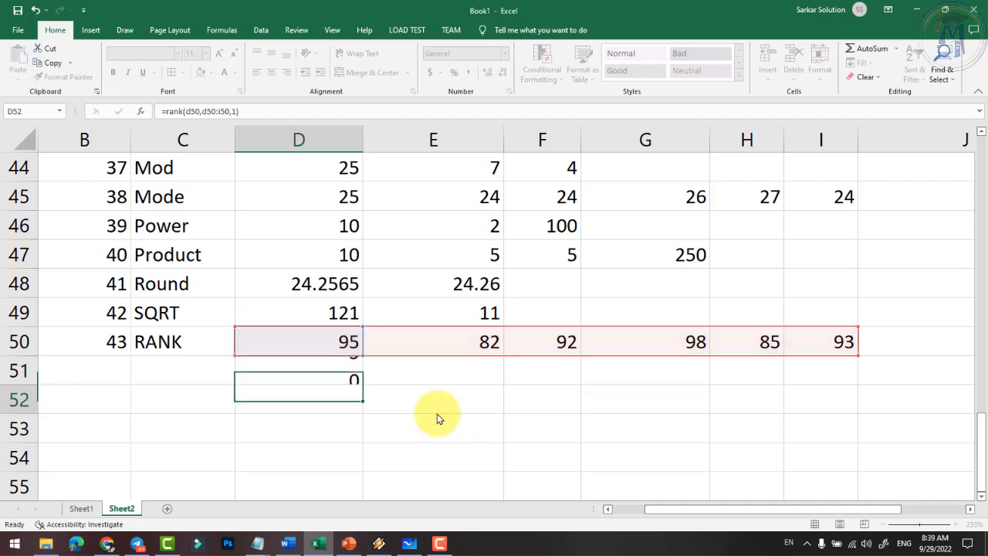
{"action": "left_click", "coordinate": [342, 367]}
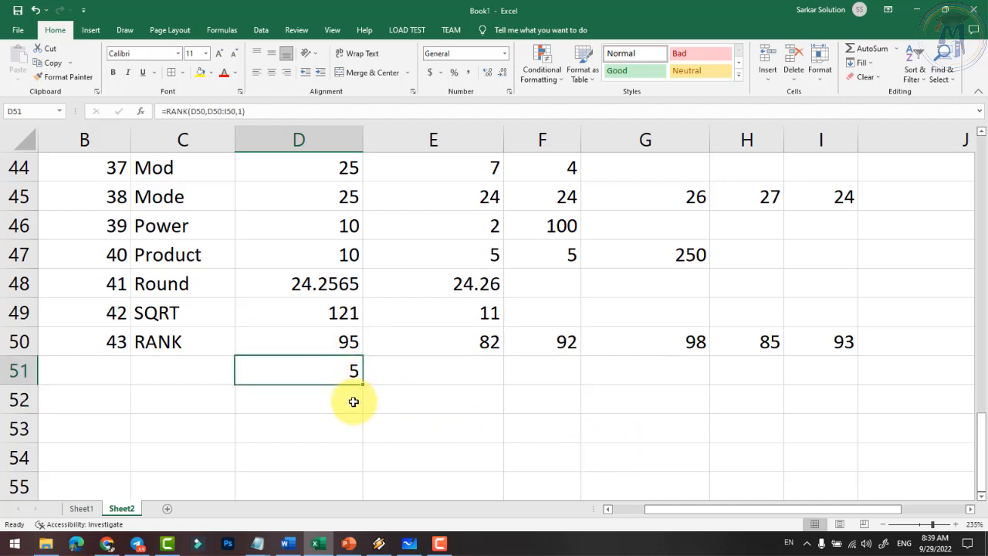
- Change the order argument in D51's RANK formula from 1 to 0
{"action": "double_click", "coordinate": [351, 375]}
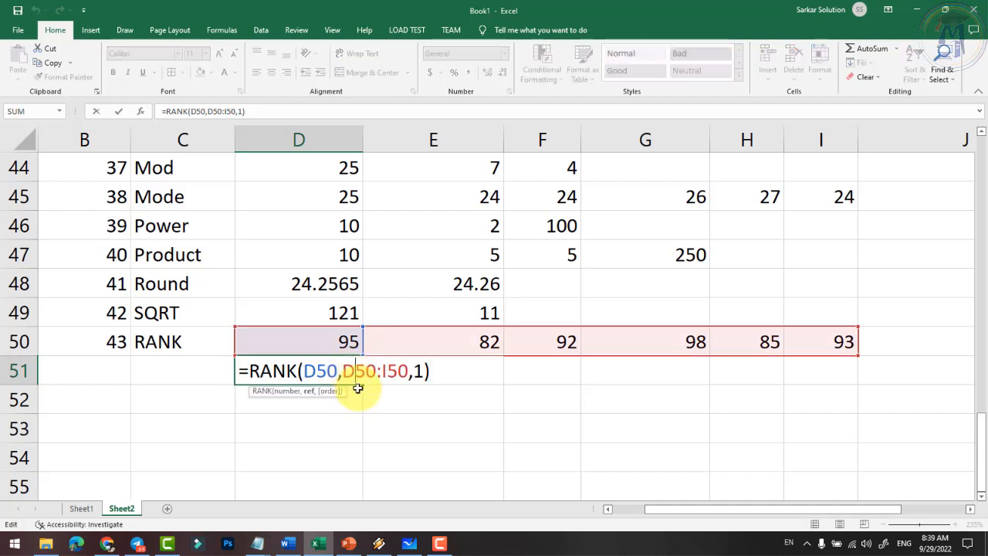
{"action": "left_click", "coordinate": [417, 372]}
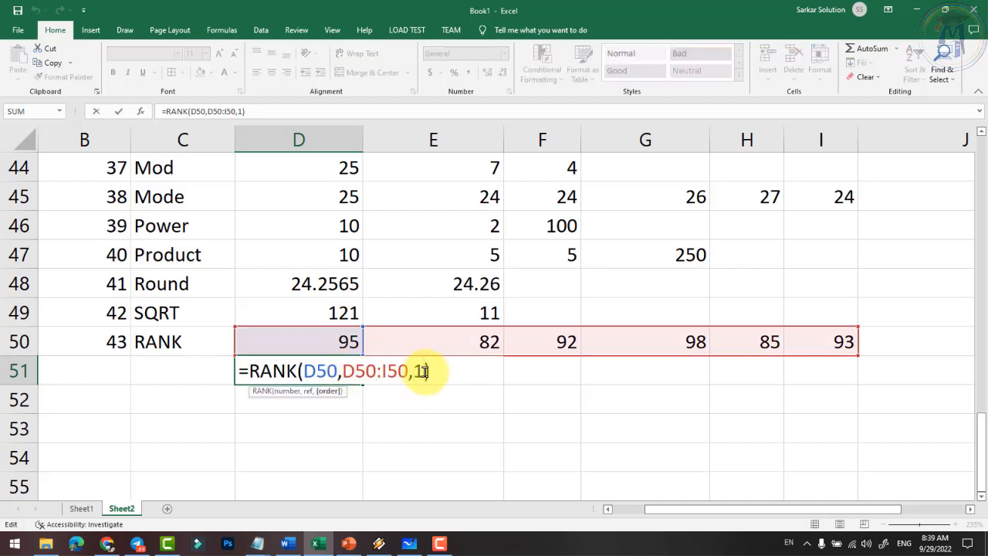
{"action": "key", "text": "Delete"}
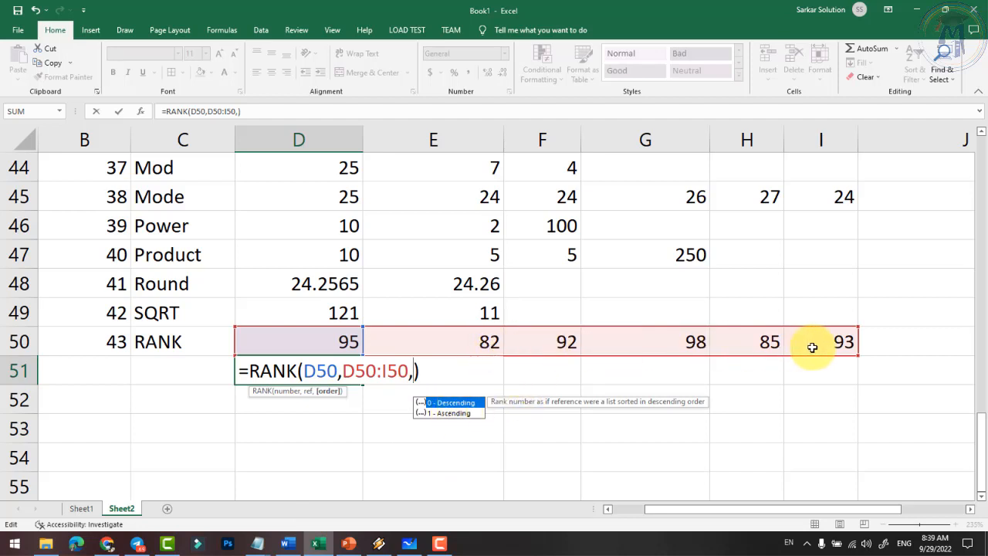
{"action": "type", "text": "0"}
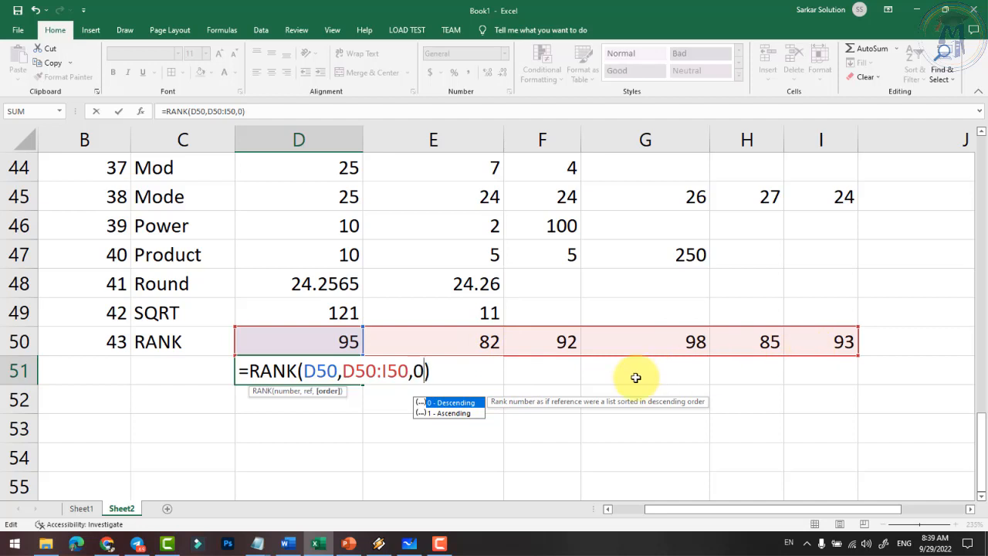
{"action": "key", "text": "Return"}
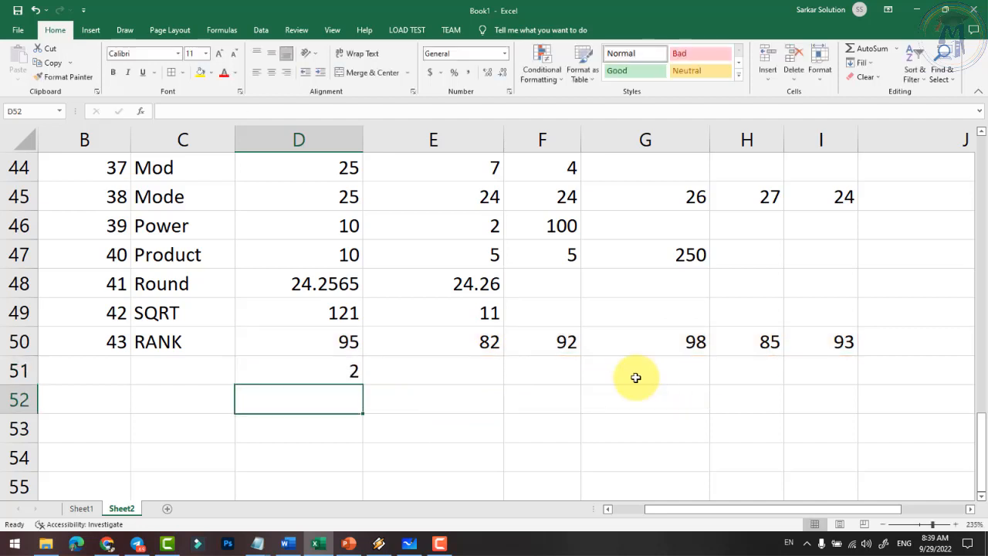
- Reopen D51's RANK formula and select its D50:I50 range reference
{"action": "left_click", "coordinate": [342, 373]}
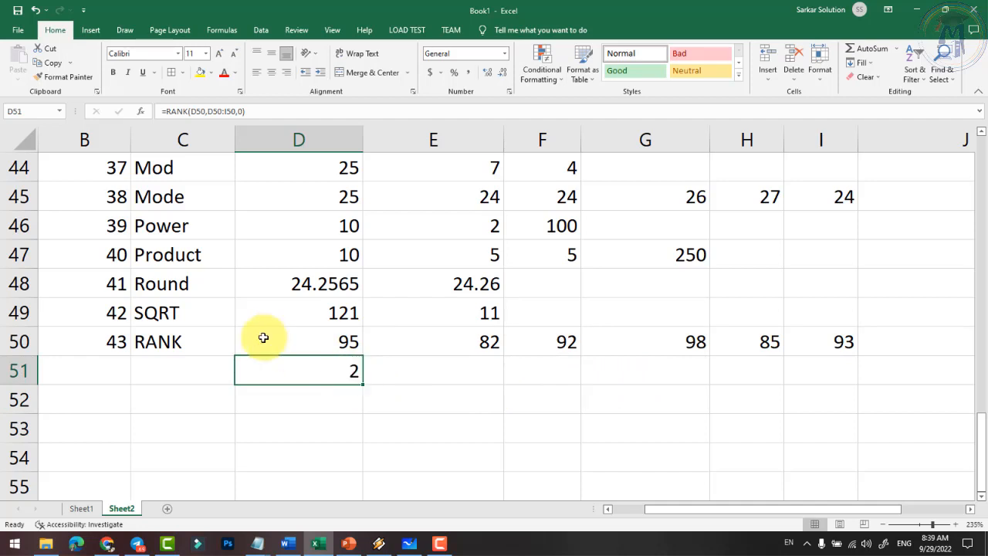
{"action": "left_click", "coordinate": [452, 366]}
{"action": "left_click", "coordinate": [327, 368]}
{"action": "double_click", "coordinate": [327, 368]}
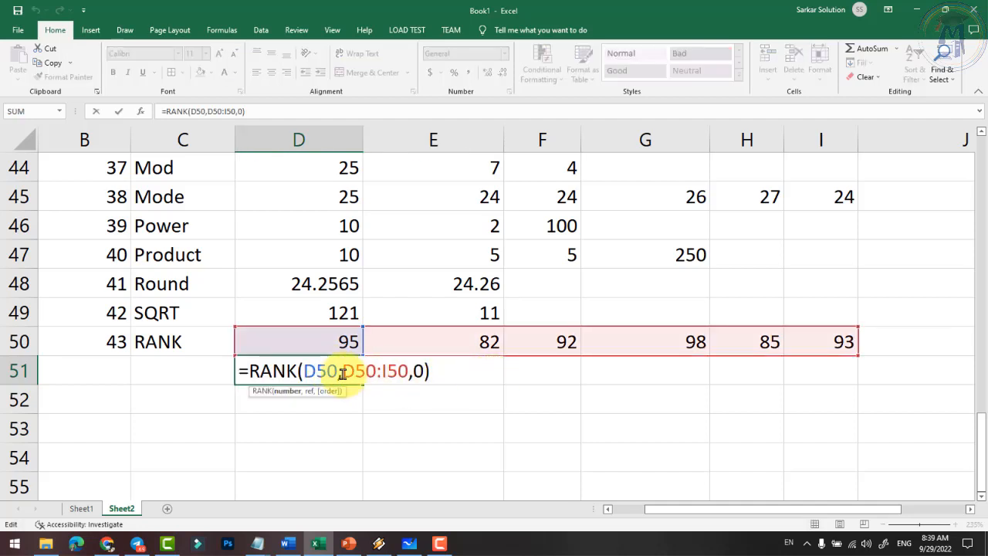
{"action": "double_click", "coordinate": [316, 371]}
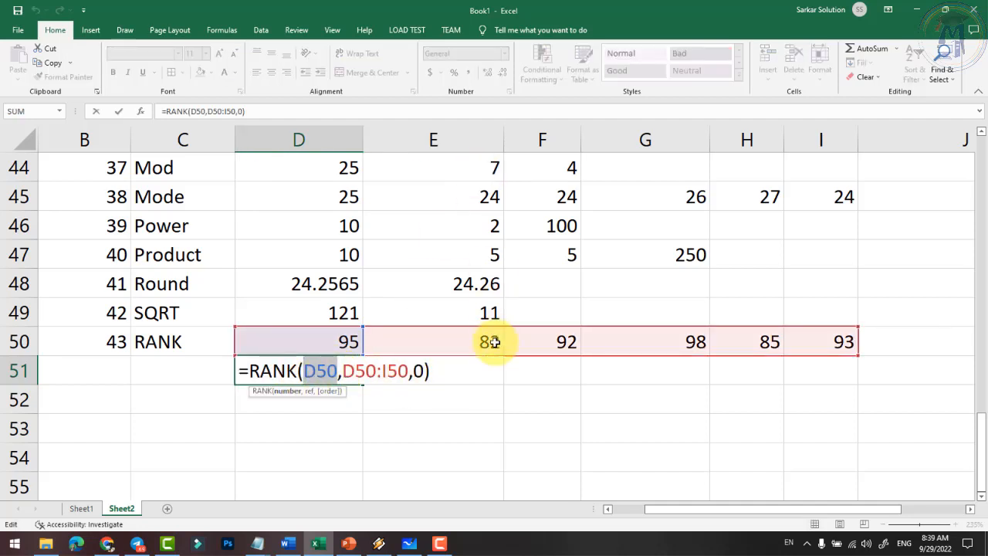
{"action": "left_click", "coordinate": [341, 372]}
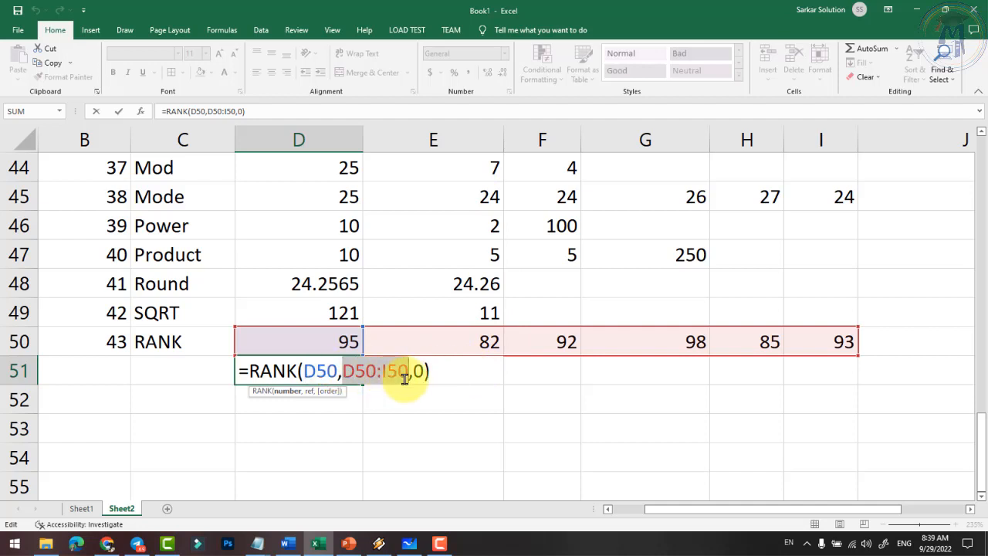
{"action": "double_click", "coordinate": [420, 371]}
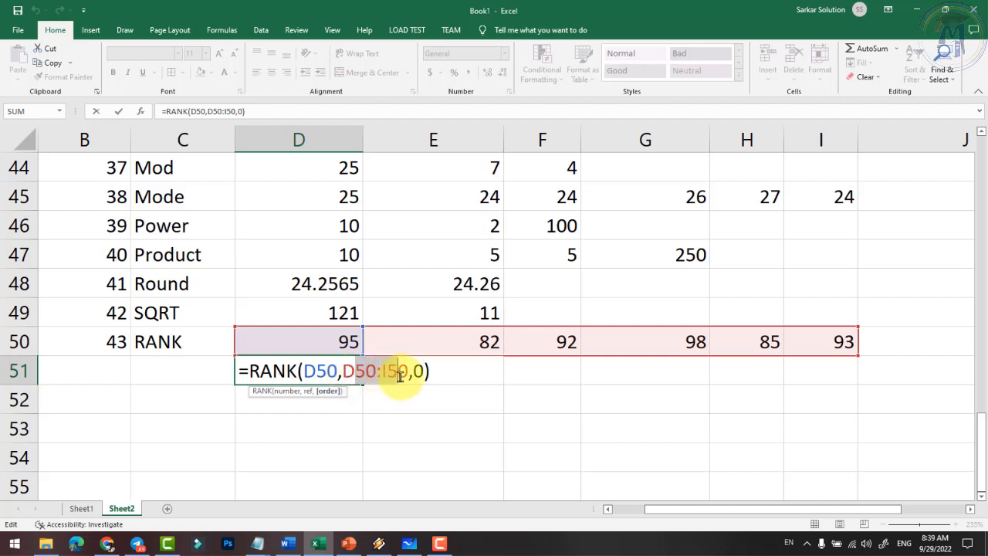
{"action": "left_click_drag", "start_coordinate": [341, 371], "coordinate": [406, 378]}
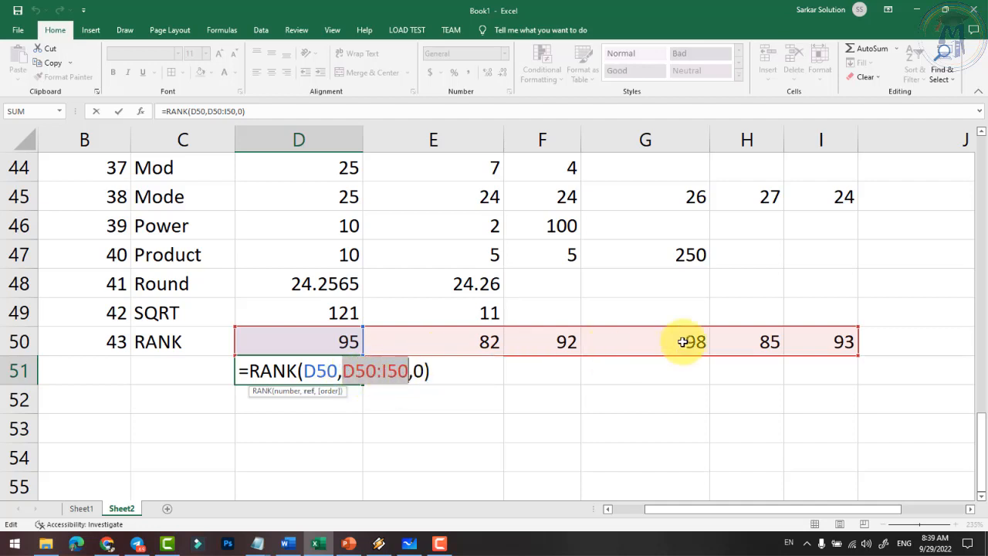
- Lock the RANK range as $D$50:$I$50 with F4 and commit, keeping the result 2
{"action": "left_click_drag", "start_coordinate": [342, 370], "coordinate": [408, 374]}
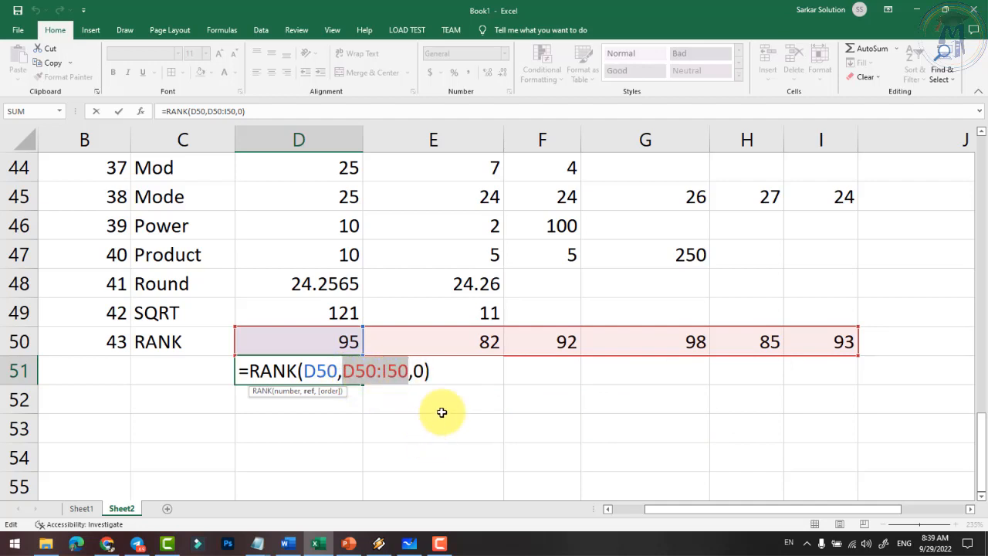
{"action": "key", "text": "F4"}
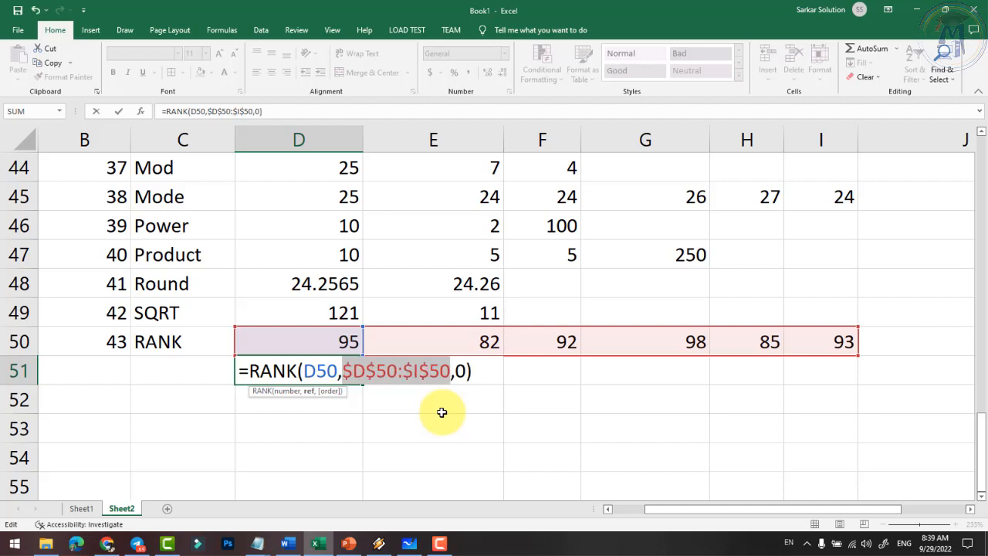
{"action": "left_click", "coordinate": [371, 372]}
{"action": "left_click_drag", "start_coordinate": [345, 371], "coordinate": [446, 378]}
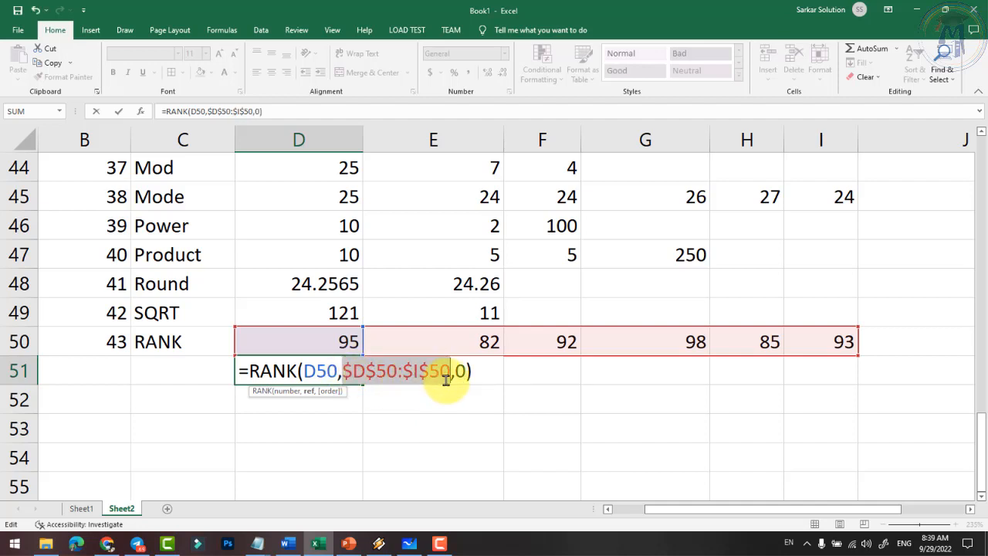
{"action": "key", "text": "Return"}
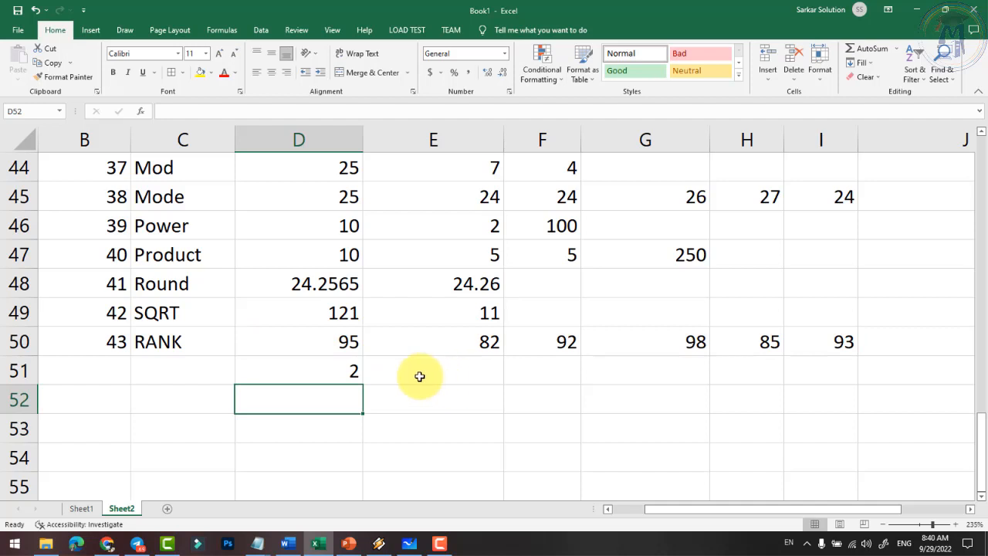
- Fill D51's RANK formula across to I51, giving ranks 2, 6, 4, 1, 5, 3, and check each cell
{"action": "left_click", "coordinate": [353, 375]}
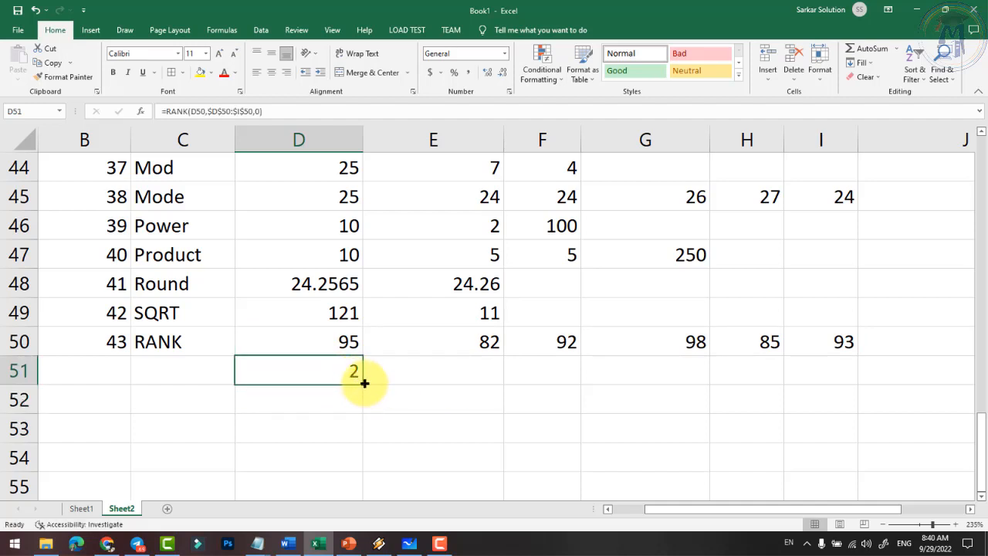
{"action": "left_click_drag", "start_coordinate": [364, 383], "coordinate": [829, 386]}
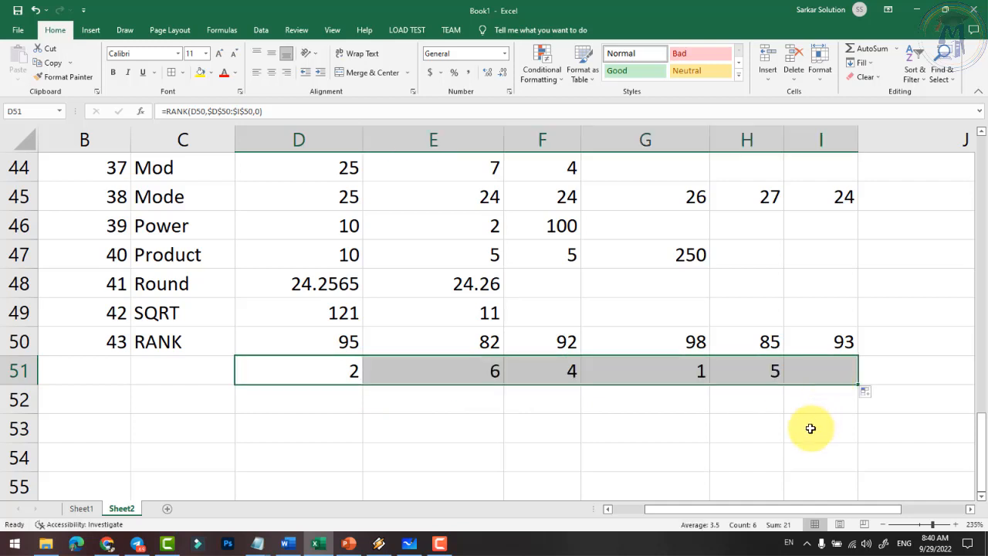
{"action": "left_click", "coordinate": [757, 438]}
{"action": "left_click", "coordinate": [689, 372]}
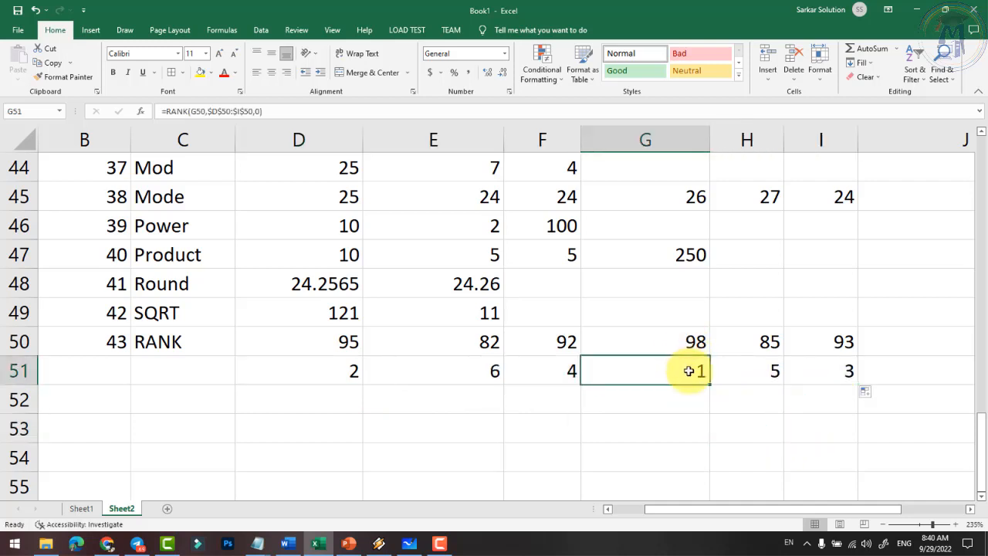
{"action": "left_click", "coordinate": [333, 371]}
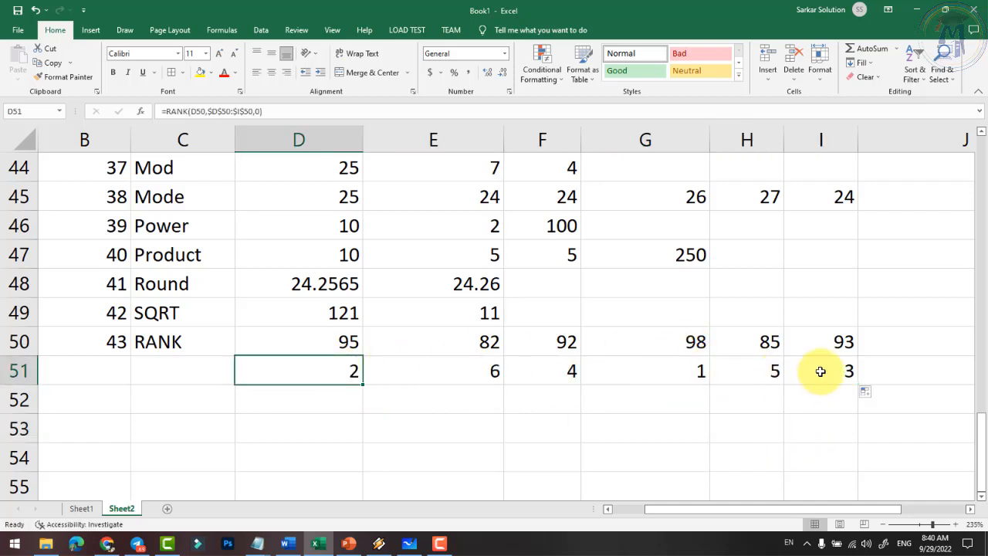
{"action": "left_click", "coordinate": [820, 372]}
{"action": "left_click", "coordinate": [560, 370]}
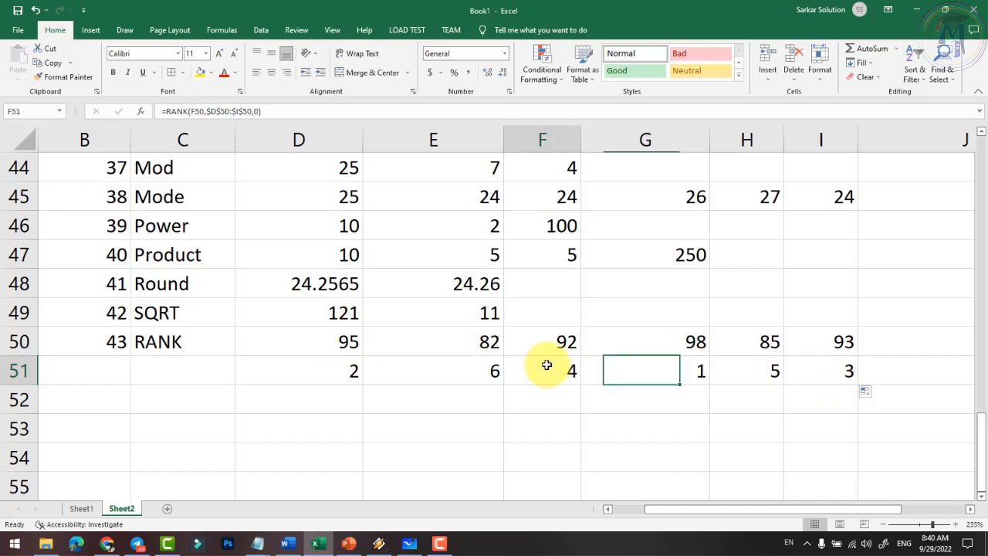
{"action": "left_click", "coordinate": [711, 373]}
{"action": "left_click", "coordinate": [487, 378]}
- Select the rank results and look at the Conditional Formatting options without applying any
{"action": "left_click_drag", "start_coordinate": [338, 375], "coordinate": [844, 379]}
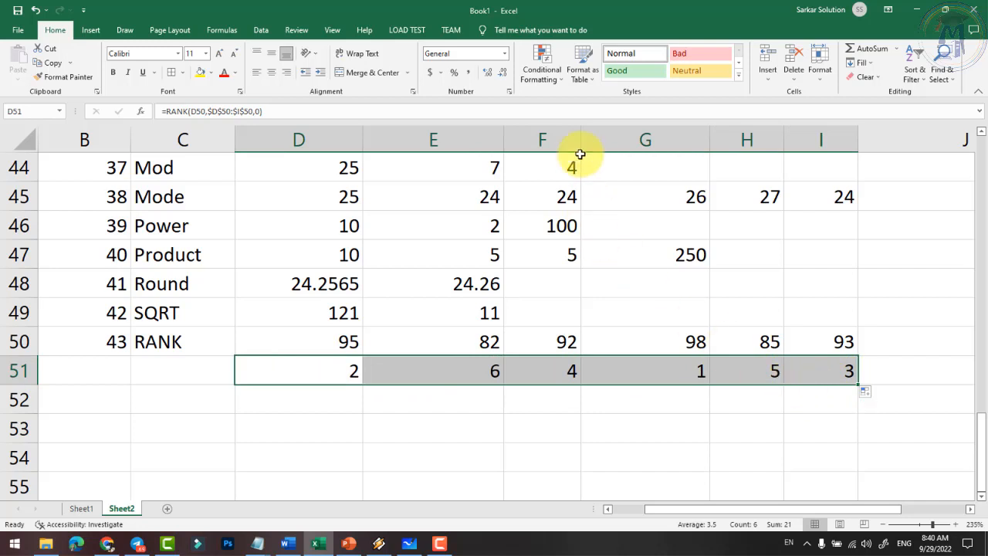
{"action": "left_click", "coordinate": [541, 68]}
{"action": "mouse_move", "coordinate": [593, 123]}
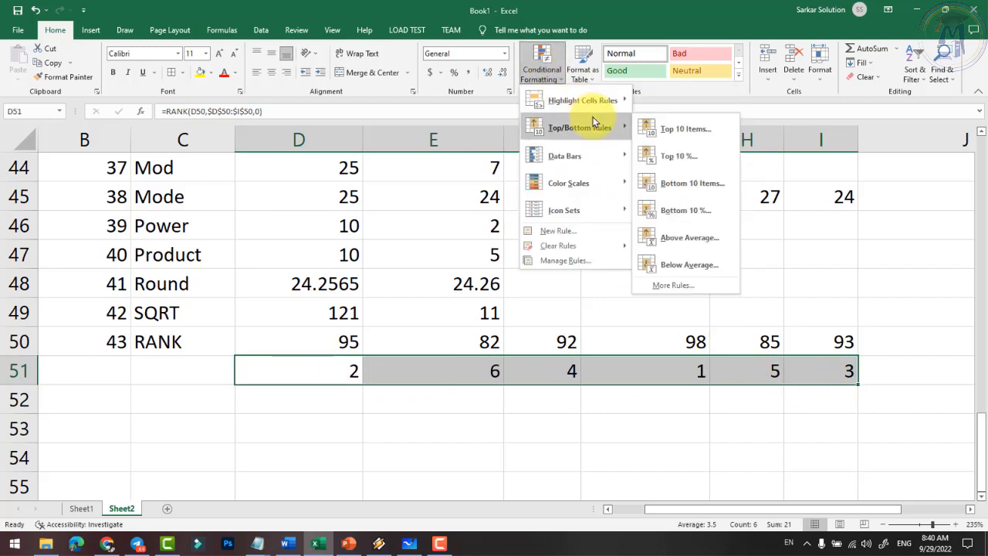
{"action": "key", "text": "Escape"}
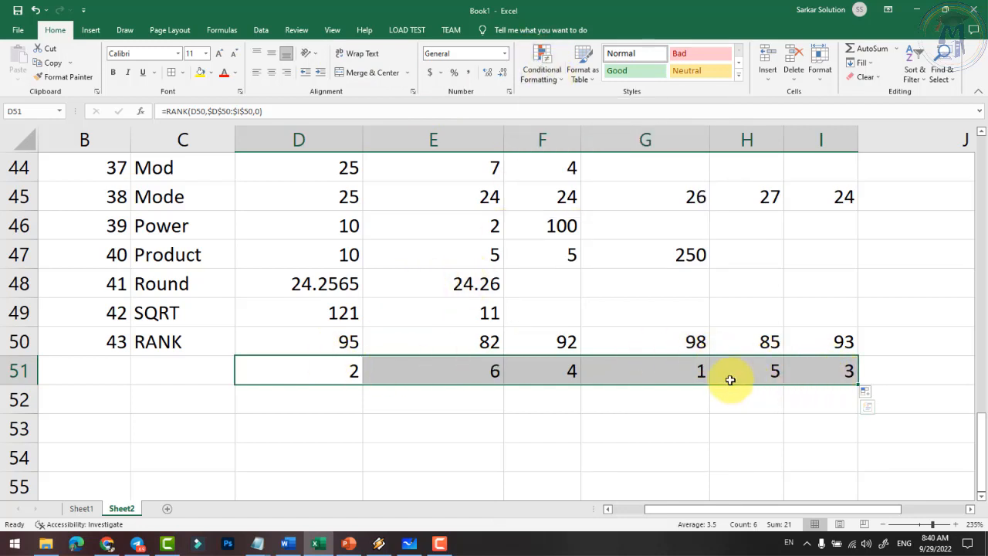
{"action": "left_click", "coordinate": [549, 83]}
{"action": "left_click", "coordinate": [551, 83]}
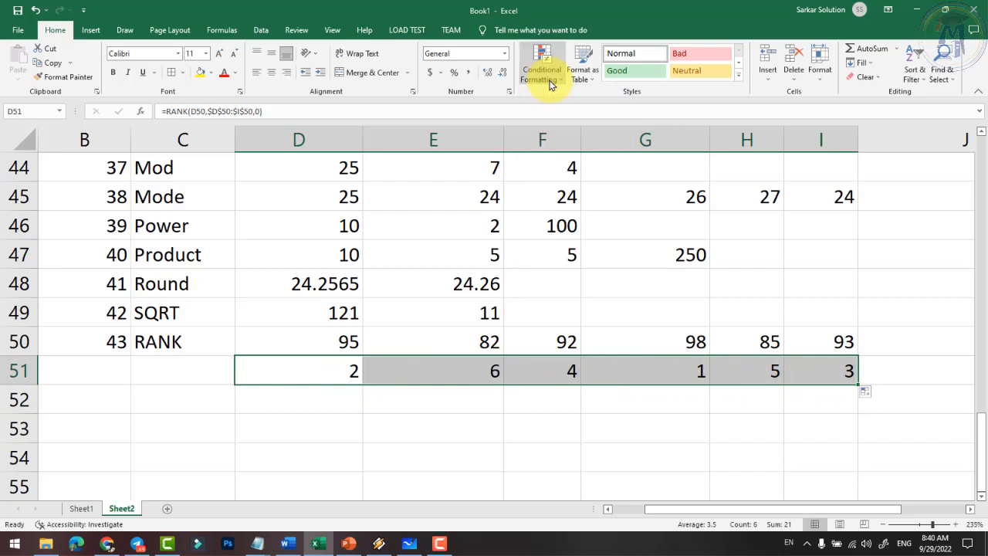
{"action": "left_click", "coordinate": [353, 371]}
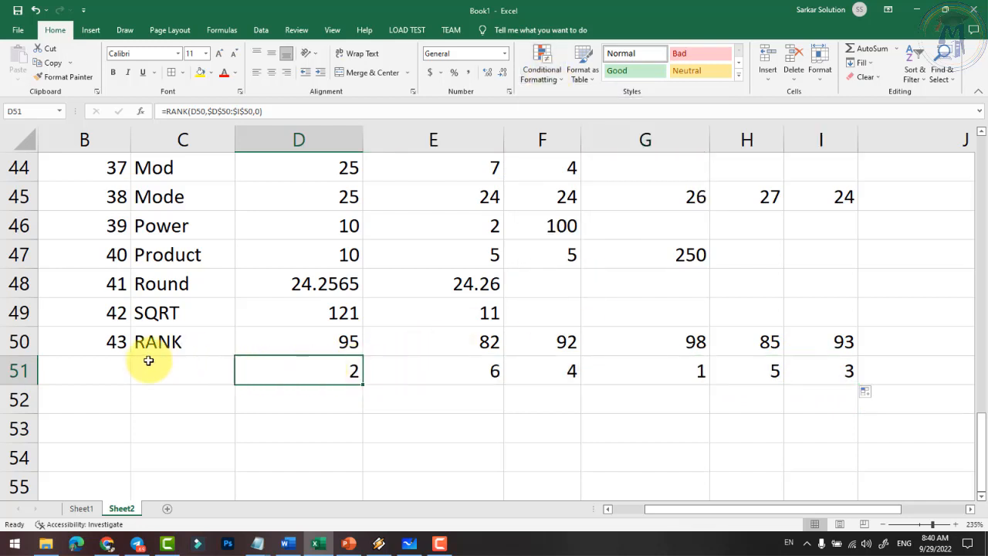
- Merge the column A cells beside the Maths & Trig rows into one heading cell
{"action": "scroll", "coordinate": [183, 352], "scroll_direction": "up", "scroll_amount": 3}
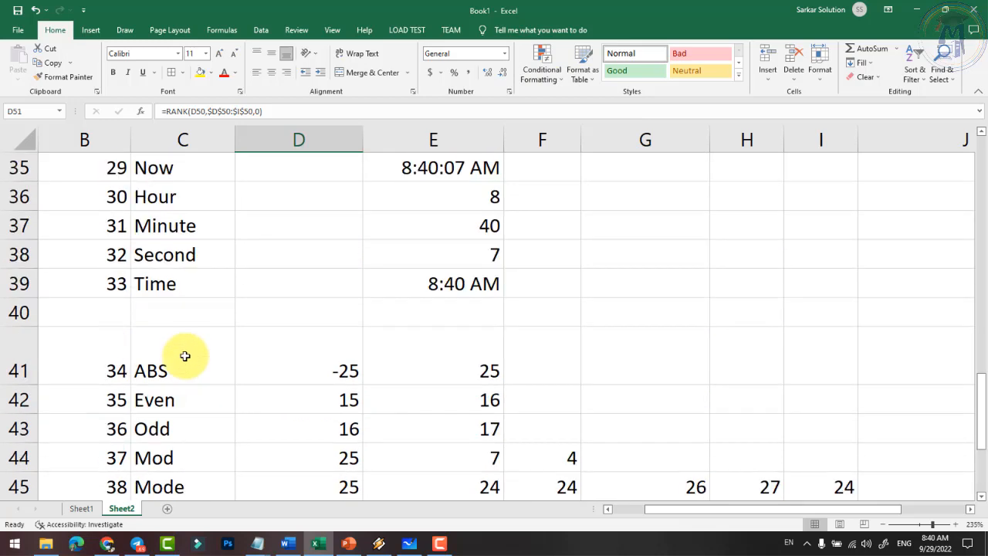
{"action": "scroll", "coordinate": [184, 357], "scroll_direction": "down", "scroll_amount": 1}
{"action": "scroll", "coordinate": [181, 358], "scroll_direction": "down", "scroll_amount": 2}
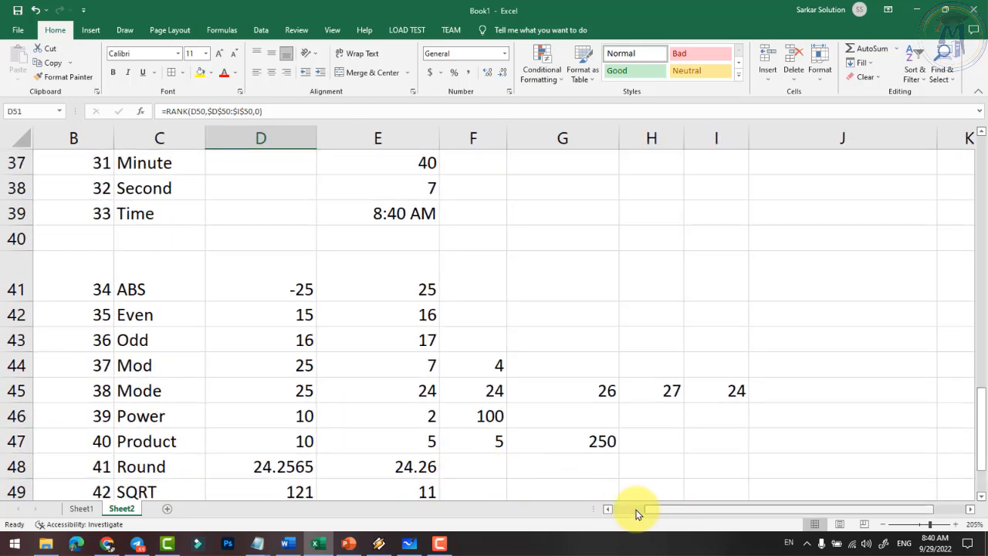
{"action": "left_click_drag", "start_coordinate": [646, 510], "coordinate": [616, 511]}
{"action": "left_click_drag", "start_coordinate": [79, 276], "coordinate": [84, 327]}
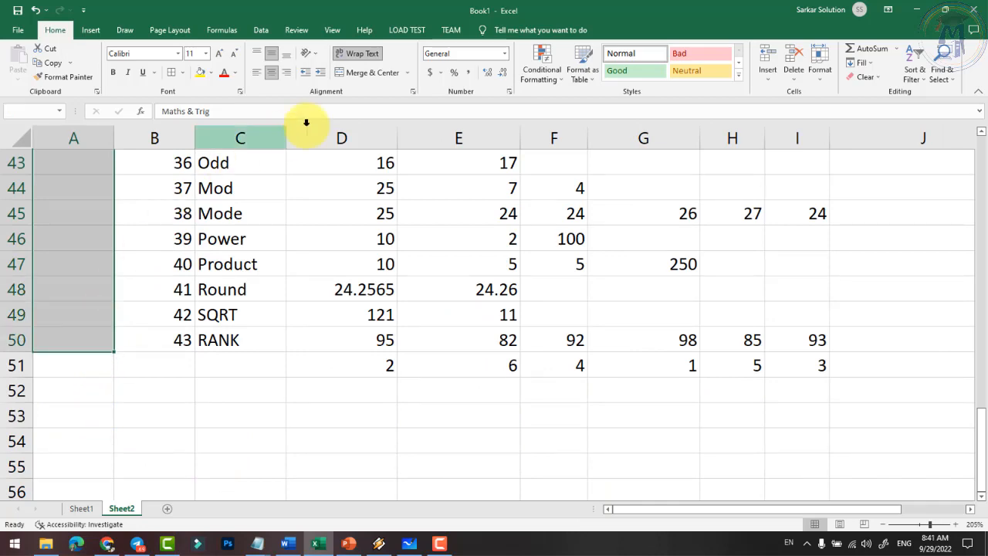
{"action": "left_click", "coordinate": [369, 77]}
{"action": "scroll", "coordinate": [298, 265], "scroll_direction": "up", "scroll_amount": 3}
{"action": "scroll", "coordinate": [298, 265], "scroll_direction": "down", "scroll_amount": 2}
{"action": "left_click", "coordinate": [293, 366]}
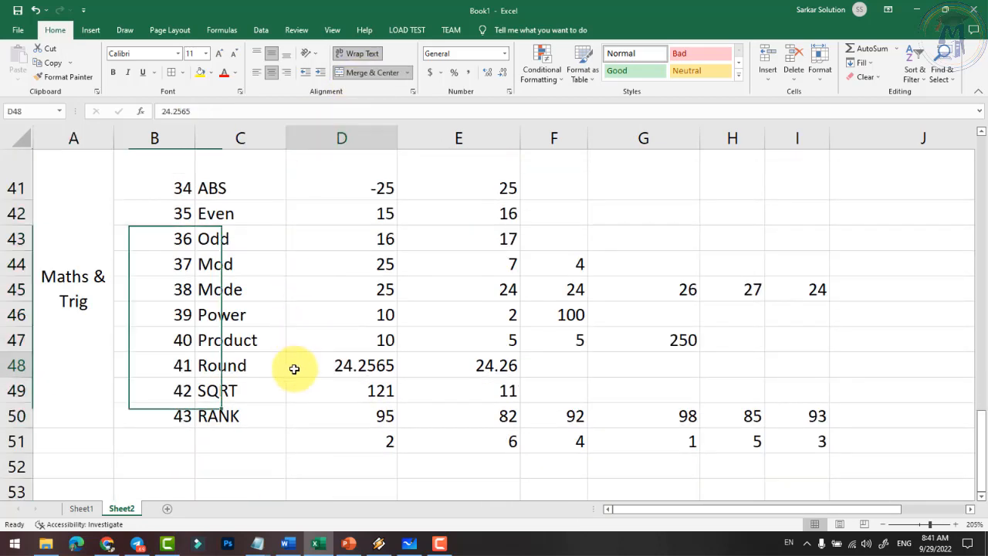
- Scroll below the RANK results and select cell A53 for a new section
{"action": "scroll", "coordinate": [300, 368], "scroll_direction": "down", "scroll_amount": 2}
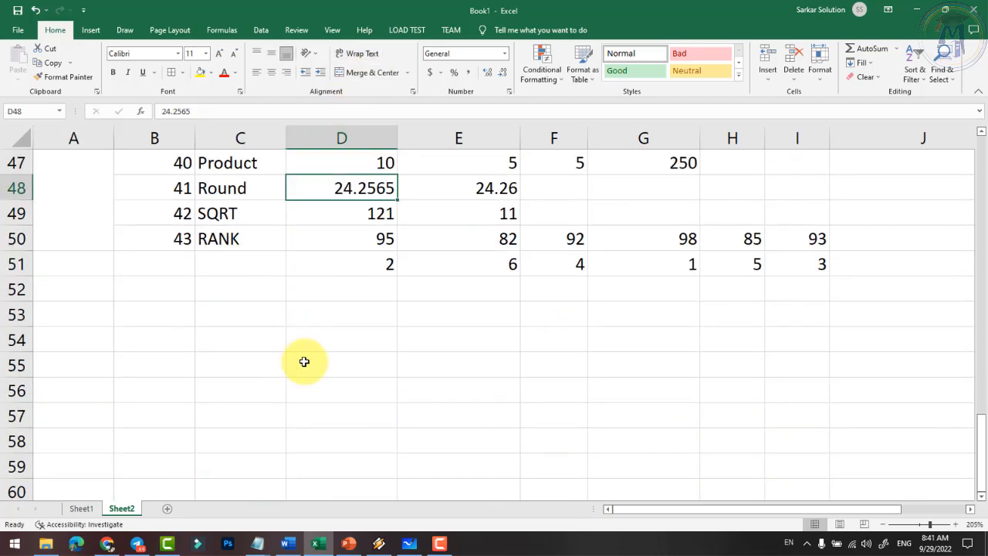
{"action": "scroll", "coordinate": [317, 361], "scroll_direction": "down", "scroll_amount": 1}
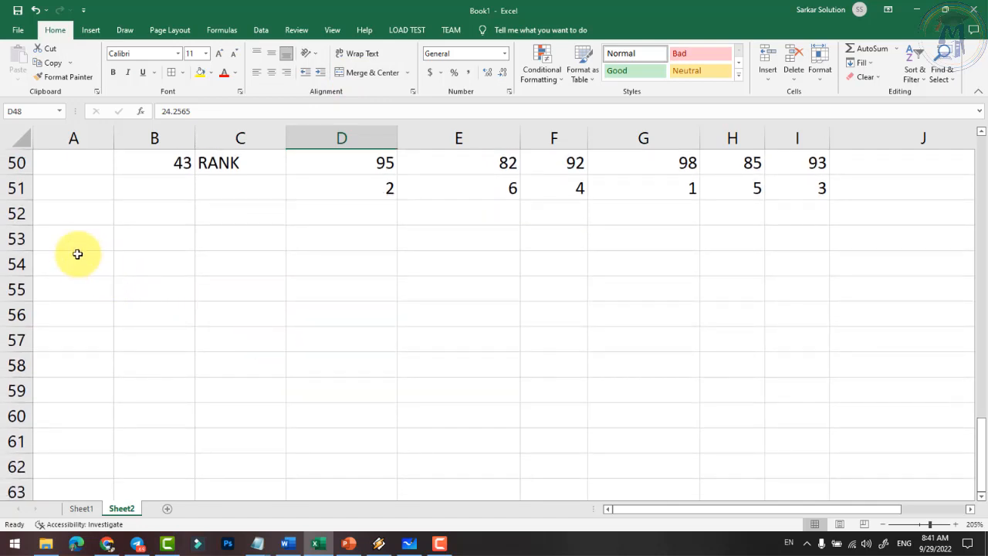
{"action": "left_click", "coordinate": [77, 237]}
{"action": "scroll", "coordinate": [105, 263], "scroll_direction": "down", "scroll_amount": 1}
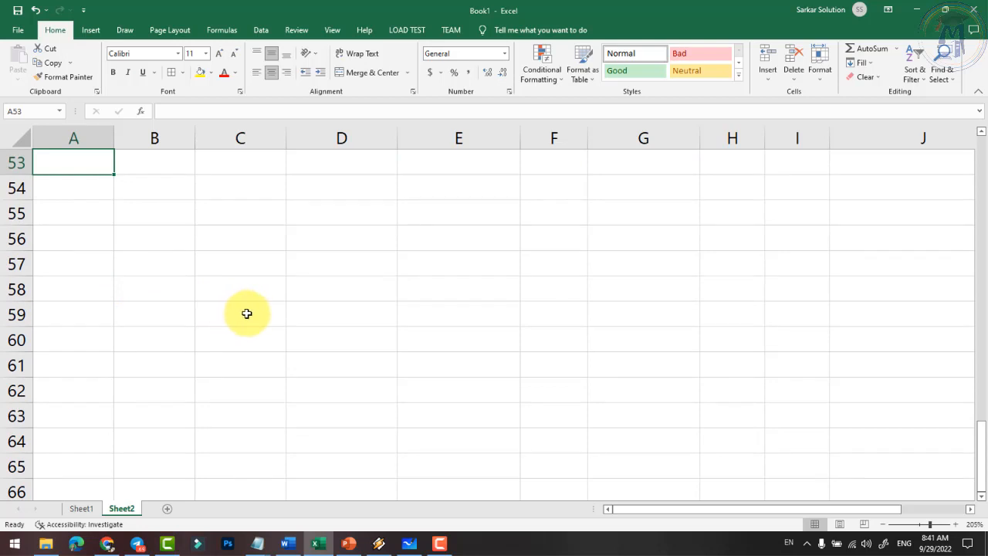
{"action": "scroll", "coordinate": [255, 318], "scroll_direction": "up", "scroll_amount": 1}
- Enter the heading 'Financial' in A53, select B53 and show the formula functions
{"action": "type", "text": "Finan"}
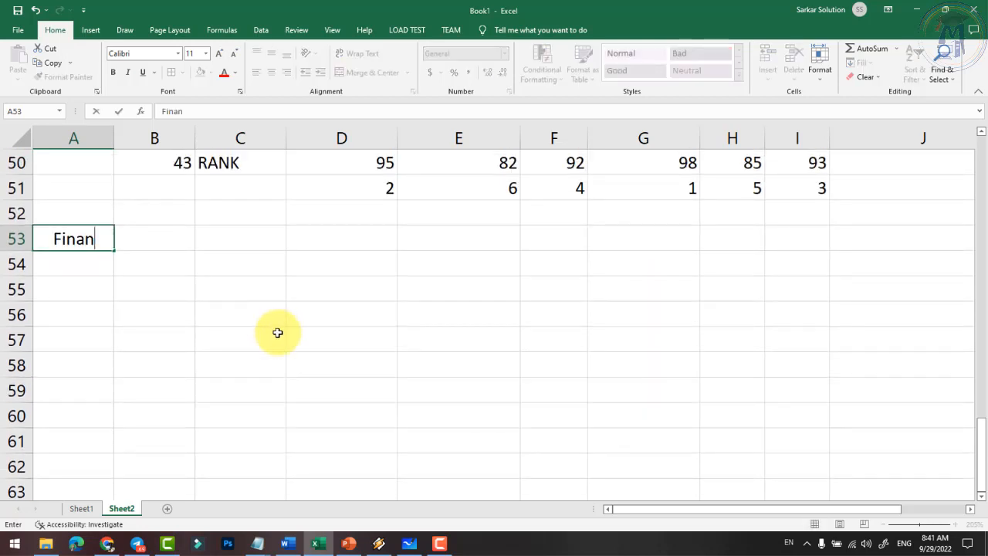
{"action": "type", "text": "cial"}
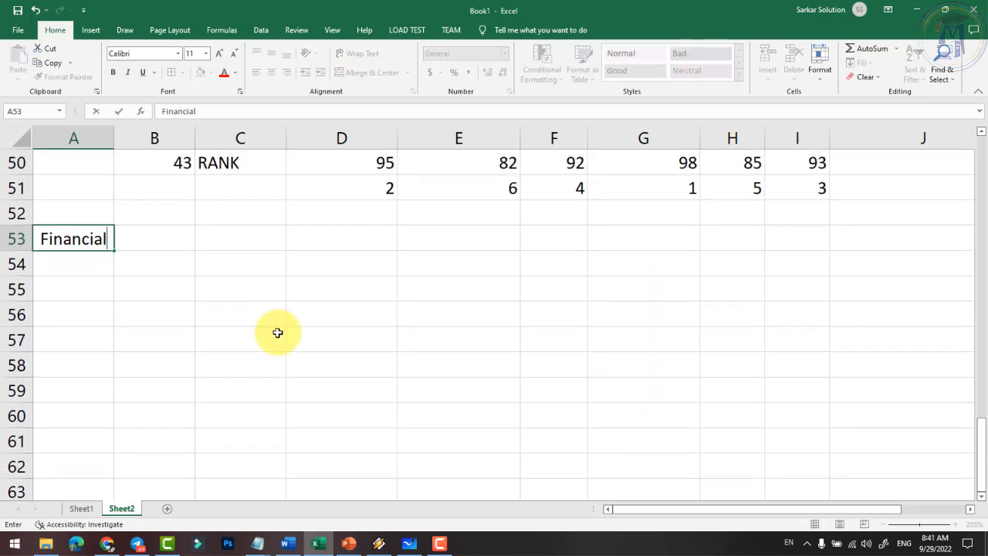
{"action": "key", "text": "Return"}
{"action": "left_click", "coordinate": [154, 243]}
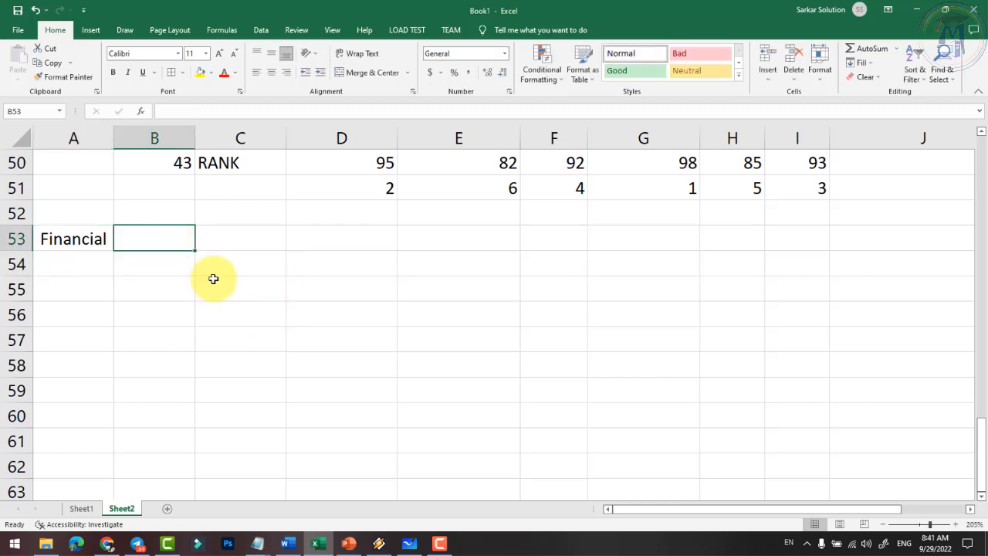
{"action": "left_click", "coordinate": [224, 30]}
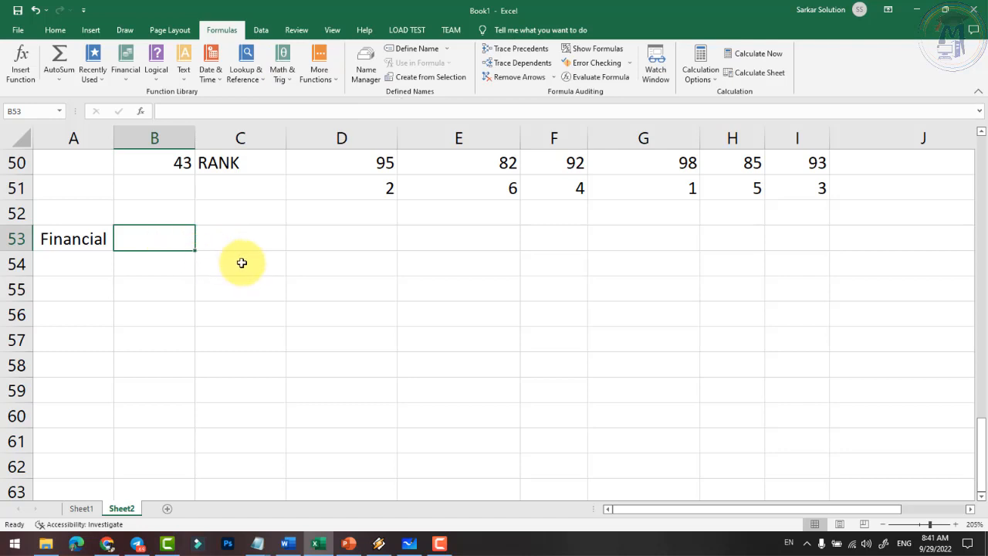
- Enter 44 in B53 and PMT in C53, then start typing 'Rate' in D53
{"action": "type", "text": "PMT"}
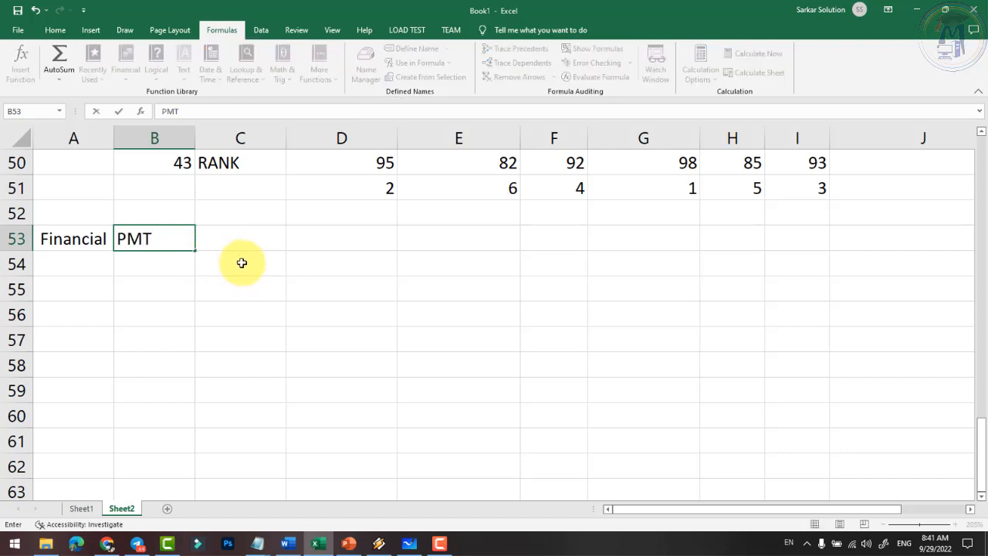
{"action": "key", "text": "BackSpace"}
{"action": "key", "text": "BackSpace"}
{"action": "key", "text": "BackSpace"}
{"action": "type", "text": "4"}
{"action": "key", "text": "Return"}
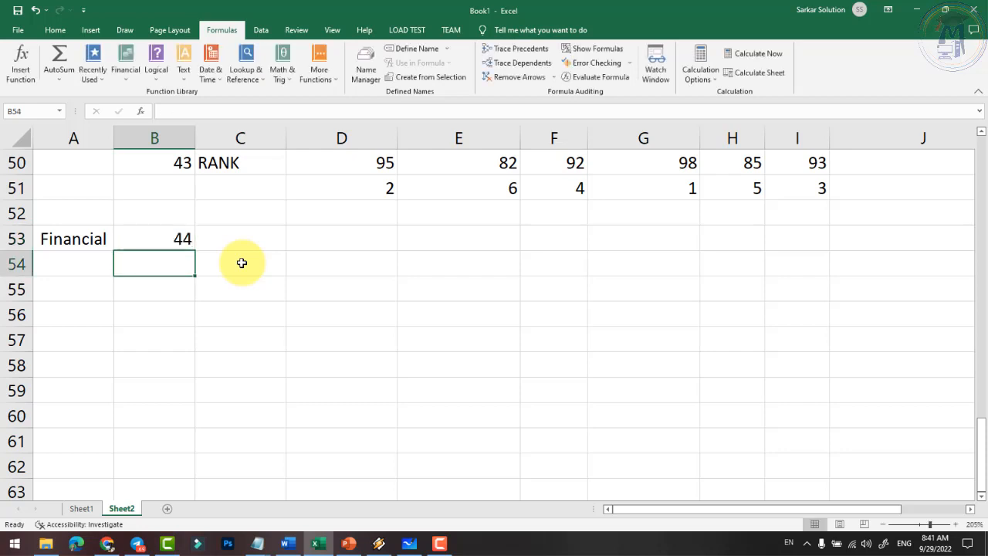
{"action": "key", "text": "Up"}
{"action": "key", "text": "Right"}
{"action": "type", "text": "PM"}
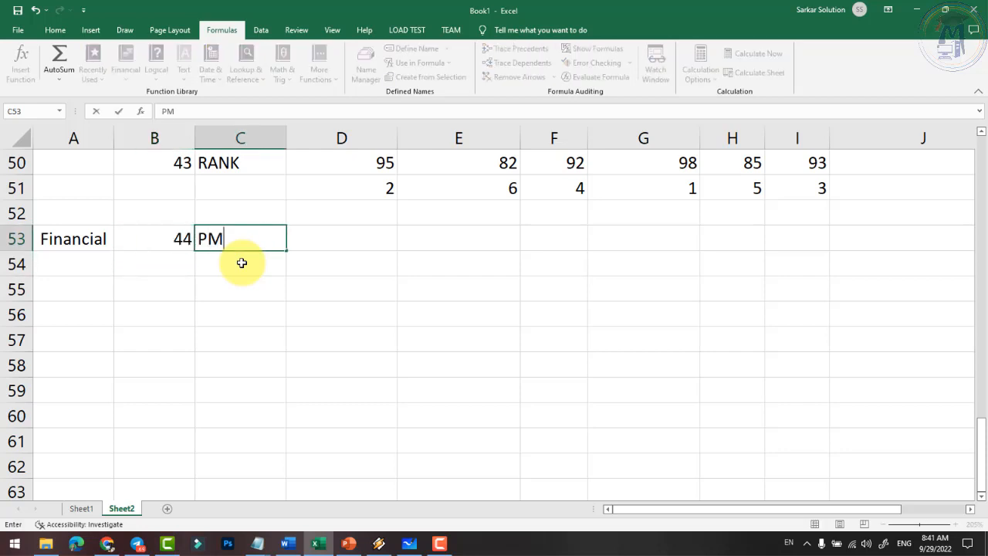
{"action": "key", "text": "Right"}
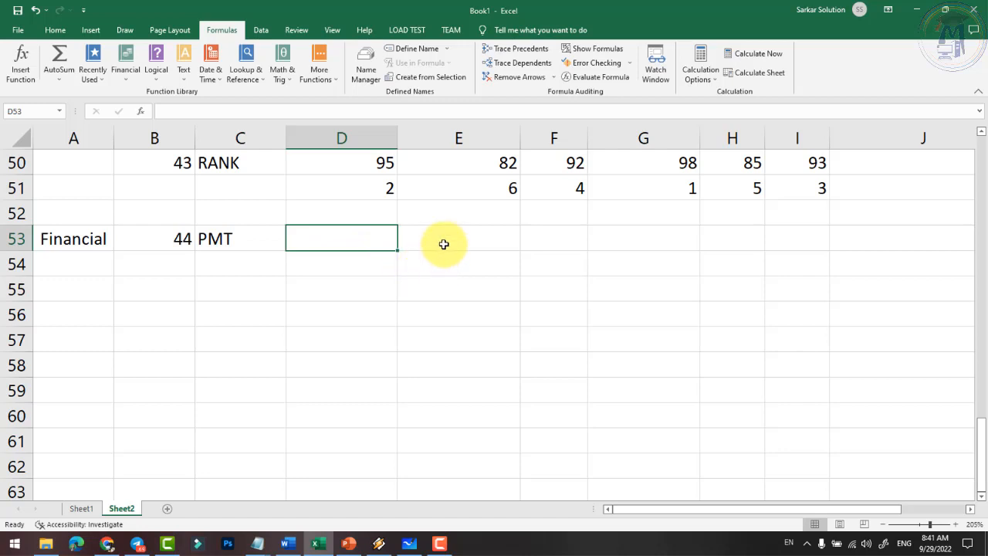
{"action": "type", "text": "Rate"}
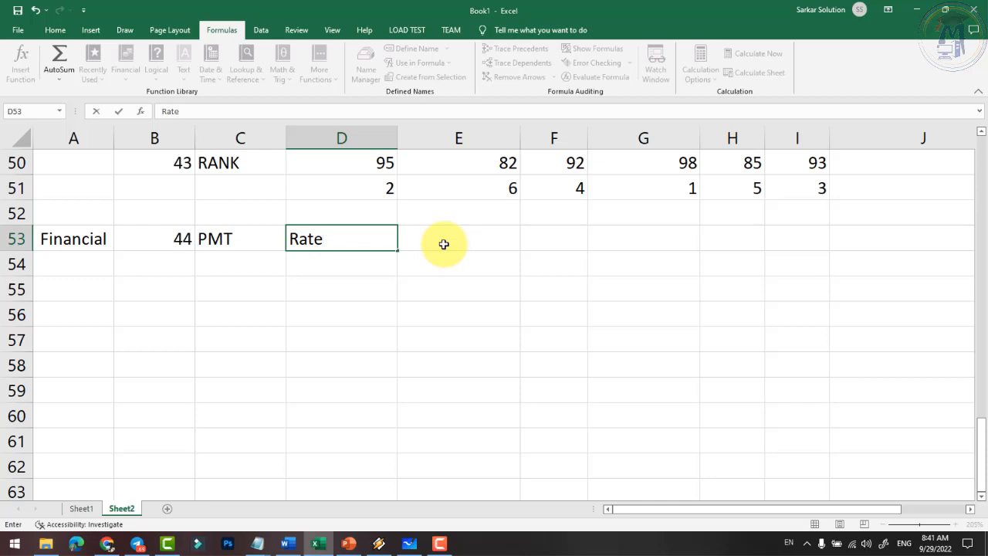
- Enter the 5% rate under Rate, then add the nper and PV headings in E53 and F53
{"action": "key", "text": "Return"}
{"action": "type", "text": "50"}
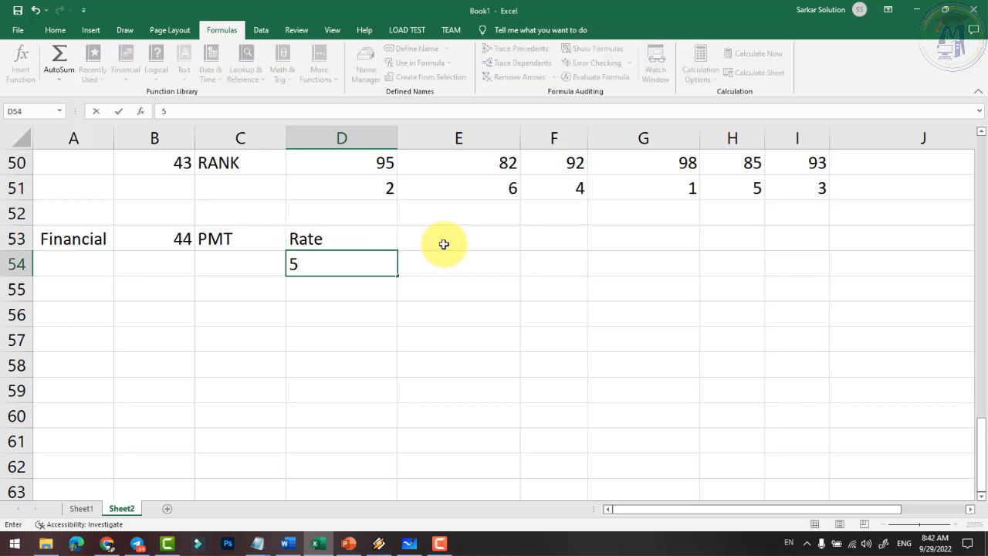
{"action": "key", "text": "Up"}
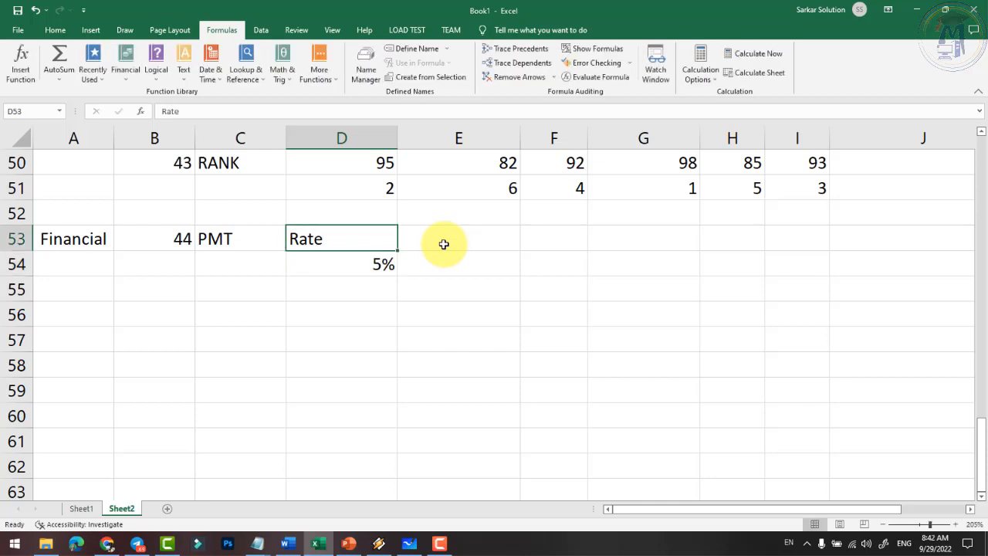
{"action": "left_click", "coordinate": [444, 243]}
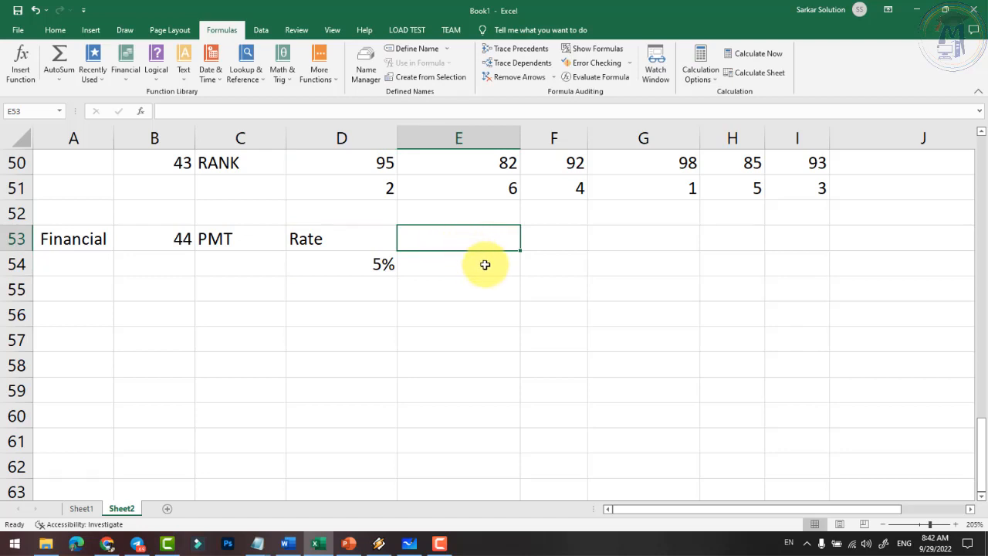
{"action": "type", "text": "N"}
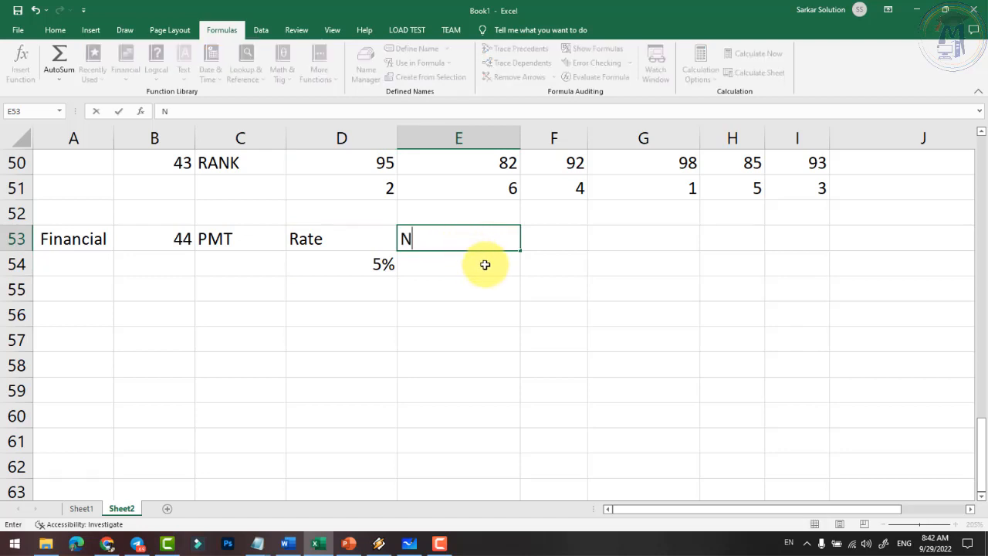
{"action": "key", "text": "BackSpace"}
{"action": "type", "text": "nper"}
{"action": "key", "text": "Right"}
{"action": "type", "text": "PV"}
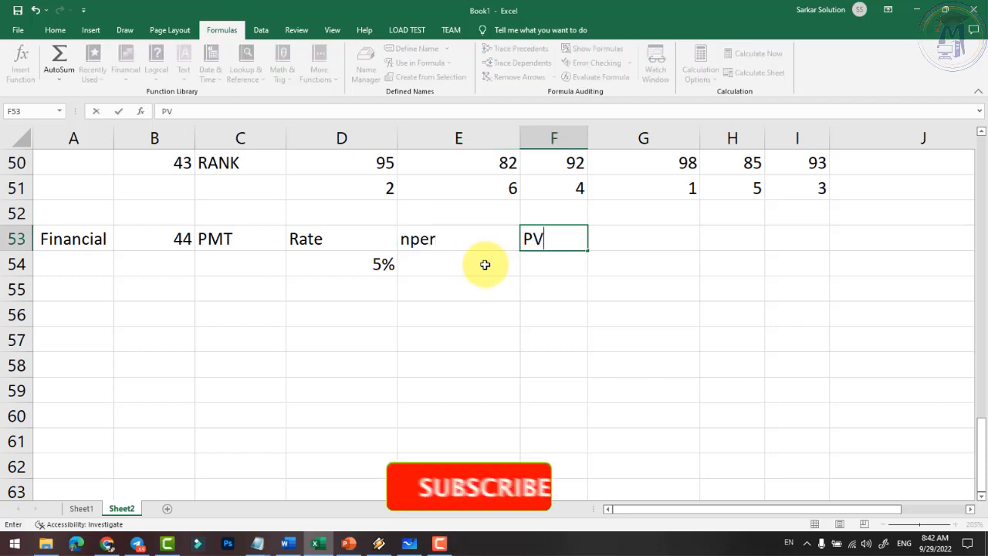
{"action": "key", "text": "Return"}
- Enter 12 periods in E54 and a PV of 5000 in F54
{"action": "left_click", "coordinate": [485, 265]}
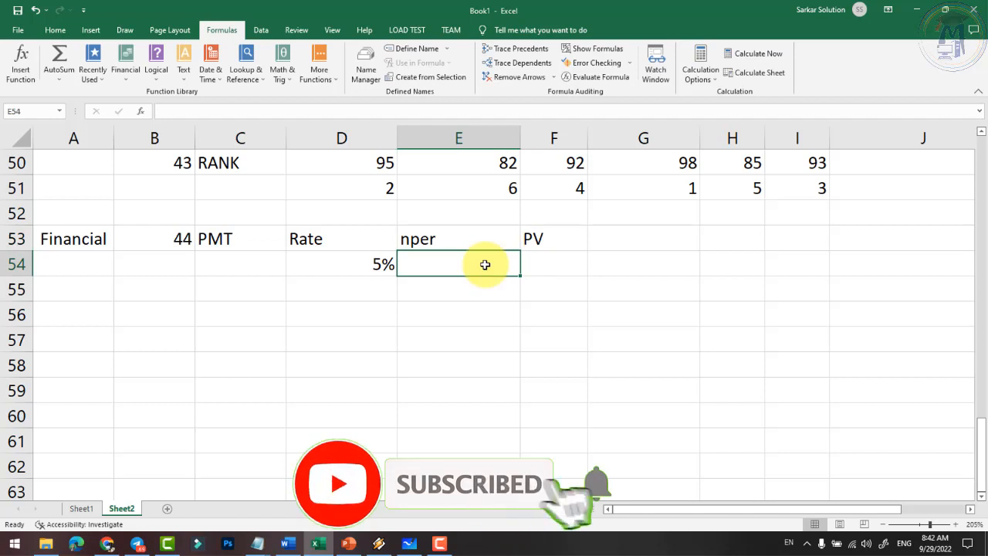
{"action": "type", "text": "12"}
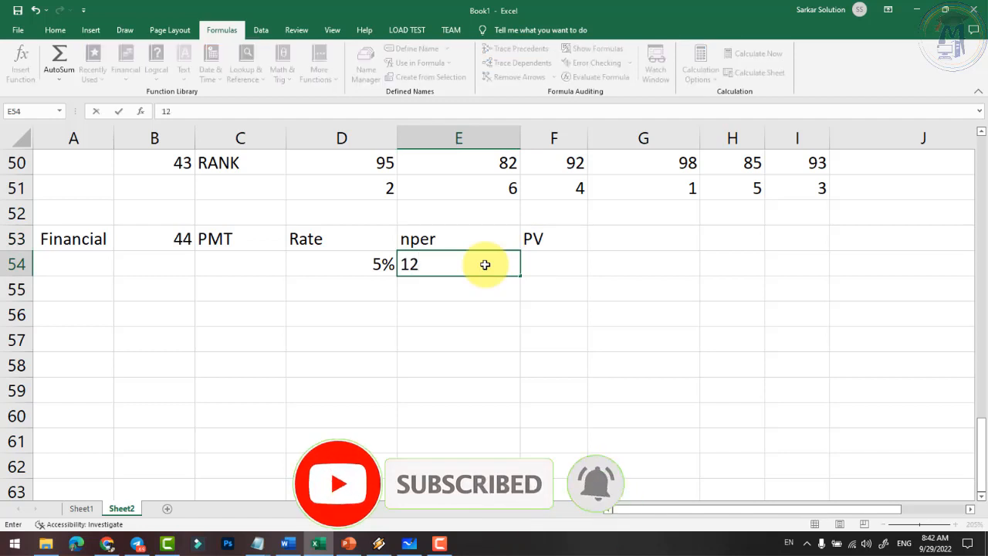
{"action": "key", "text": "Right"}
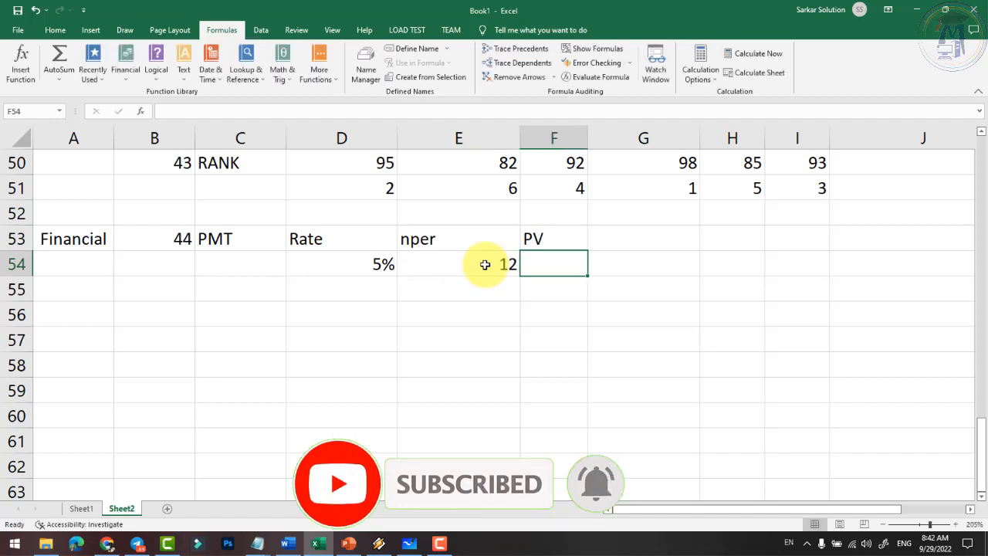
{"action": "type", "text": "500"}
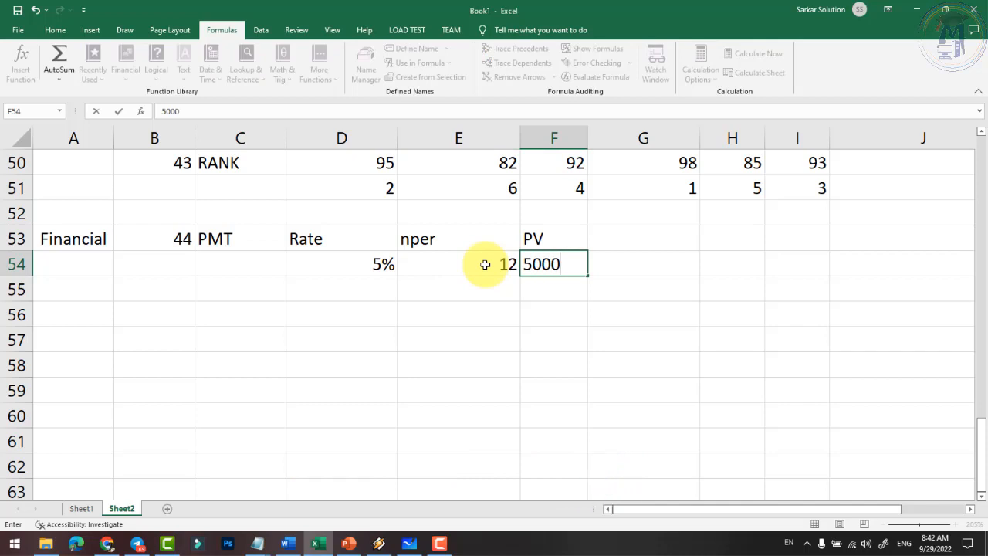
{"action": "type", "text": "0"}
{"action": "key", "text": "Right"}
- Begin the payment formula =pmt( in cell E56
{"action": "key", "text": "Down"}
{"action": "key", "text": "Up"}
{"action": "key", "text": "Left"}
{"action": "key", "text": "Left"}
{"action": "key", "text": "Left"}
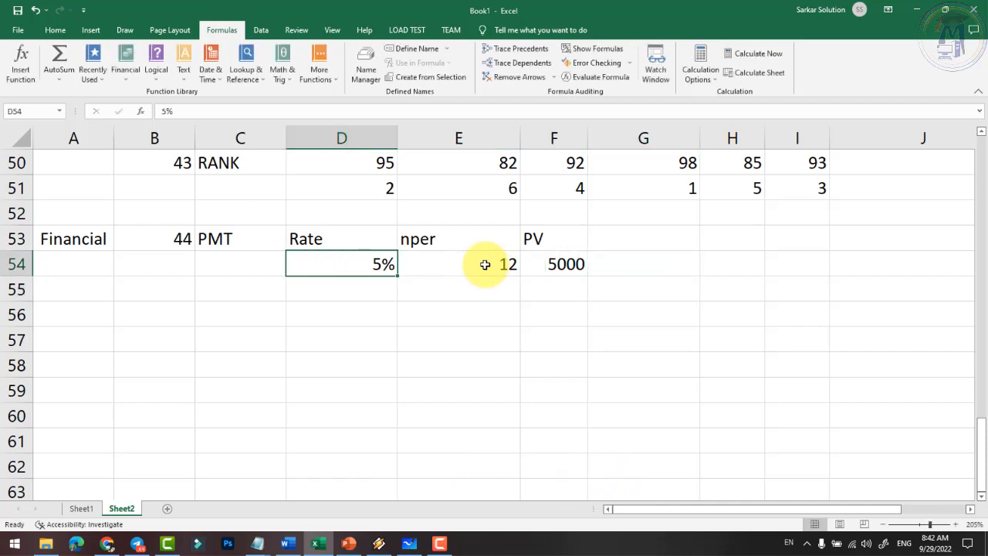
{"action": "key", "text": "Down"}
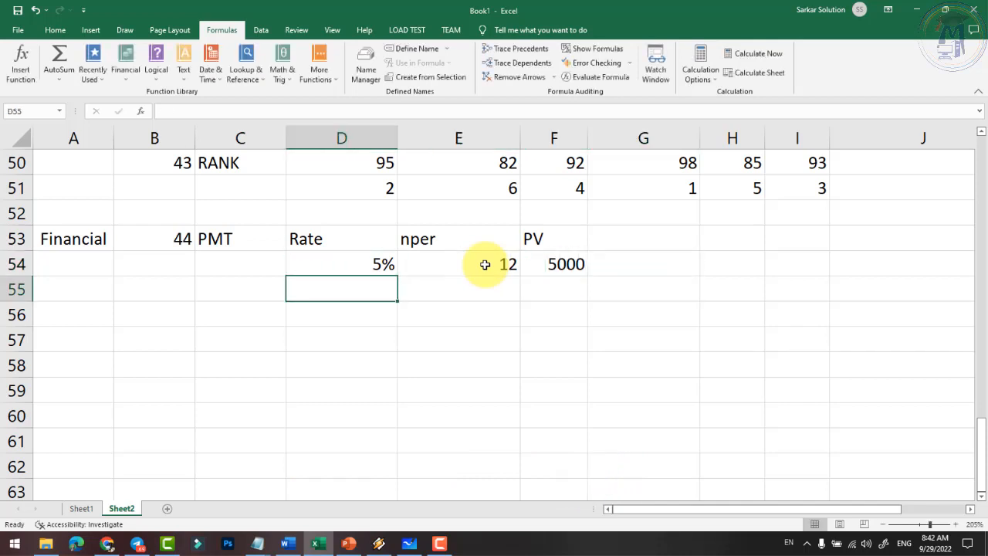
{"action": "key", "text": "Right"}
{"action": "key", "text": "Down"}
{"action": "key", "text": "Up"}
{"action": "key", "text": "Down"}
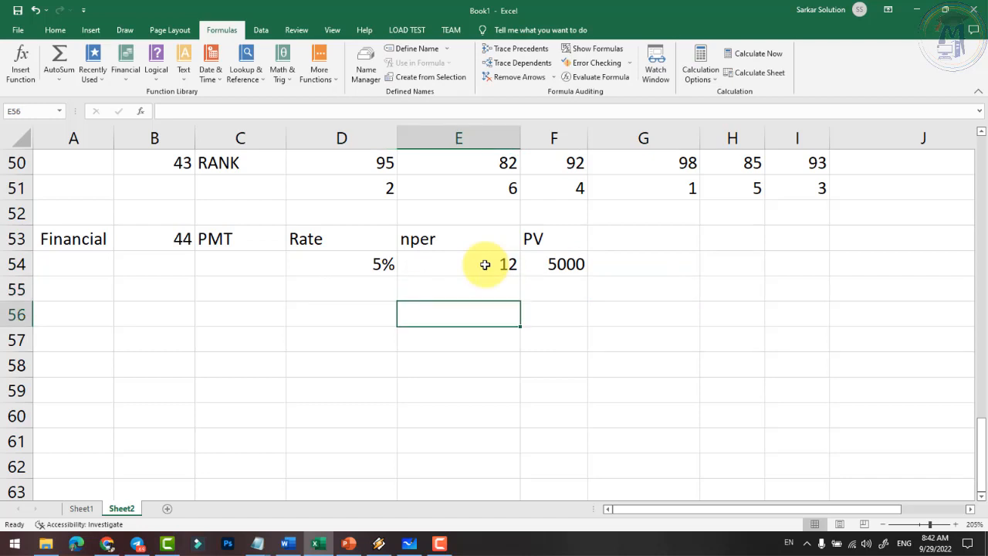
{"action": "type", "text": "=pmt("}
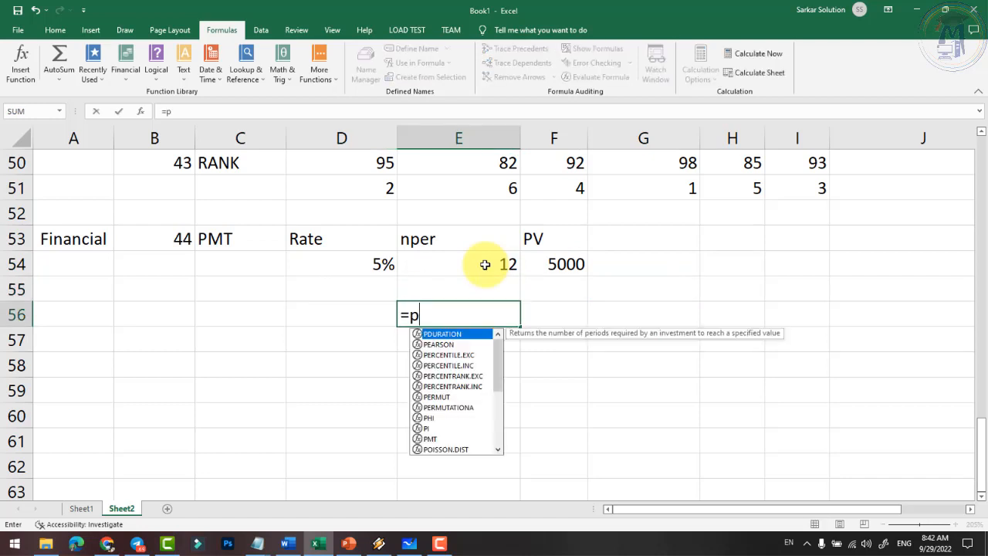
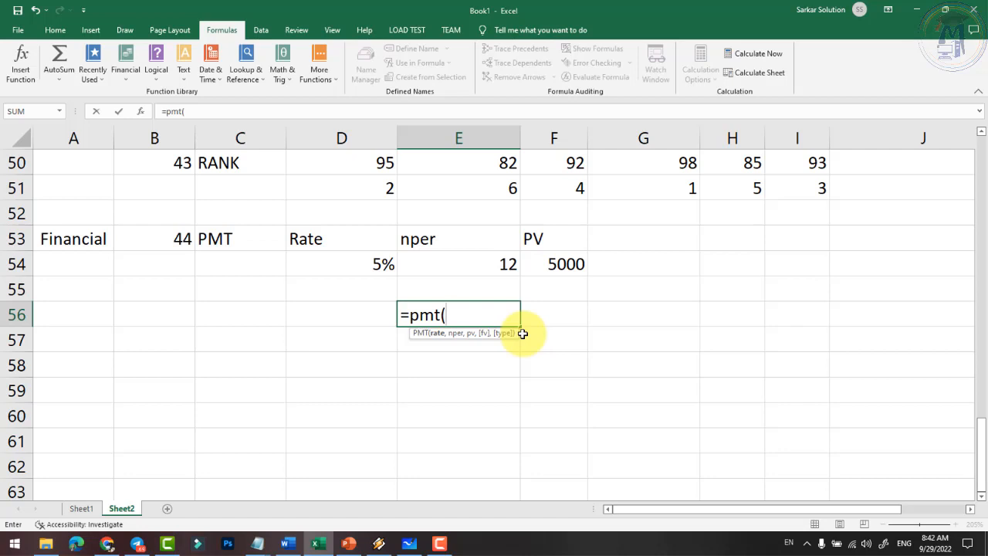
- Cancel the unfinished =pmt( entry in E56 and review the PMT label, Rate heading and 5% rate
{"action": "key", "text": "Escape"}
{"action": "key", "text": "Left"}
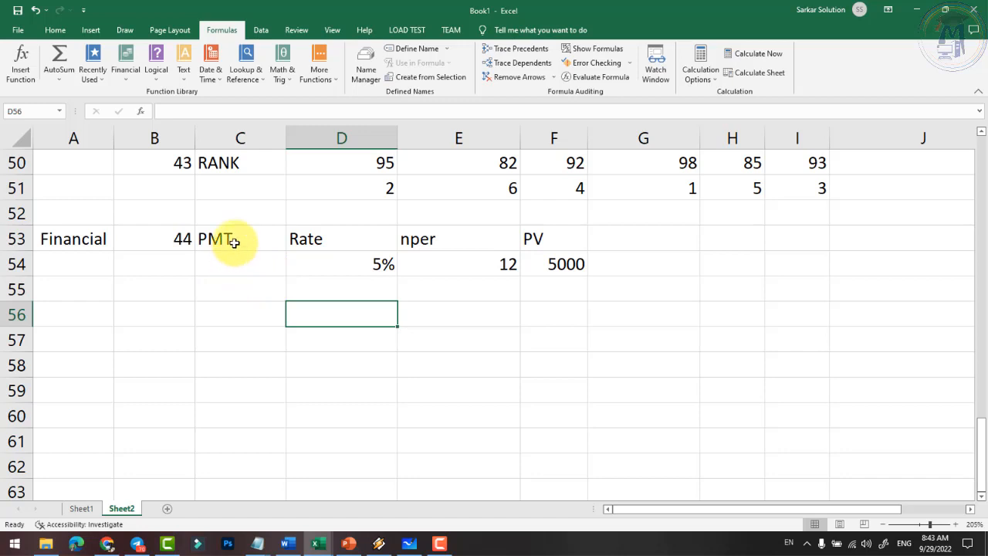
{"action": "left_click", "coordinate": [234, 242]}
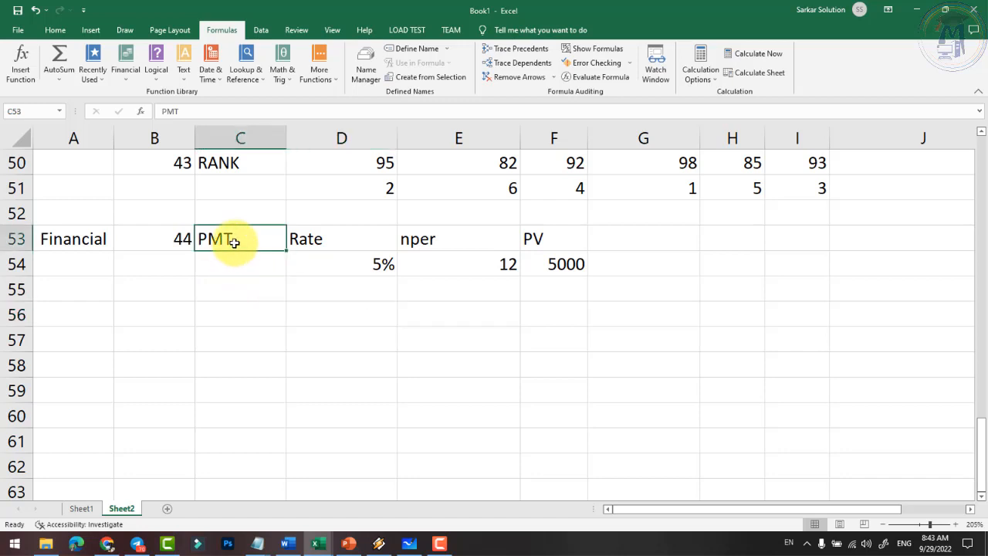
{"action": "left_click", "coordinate": [333, 239]}
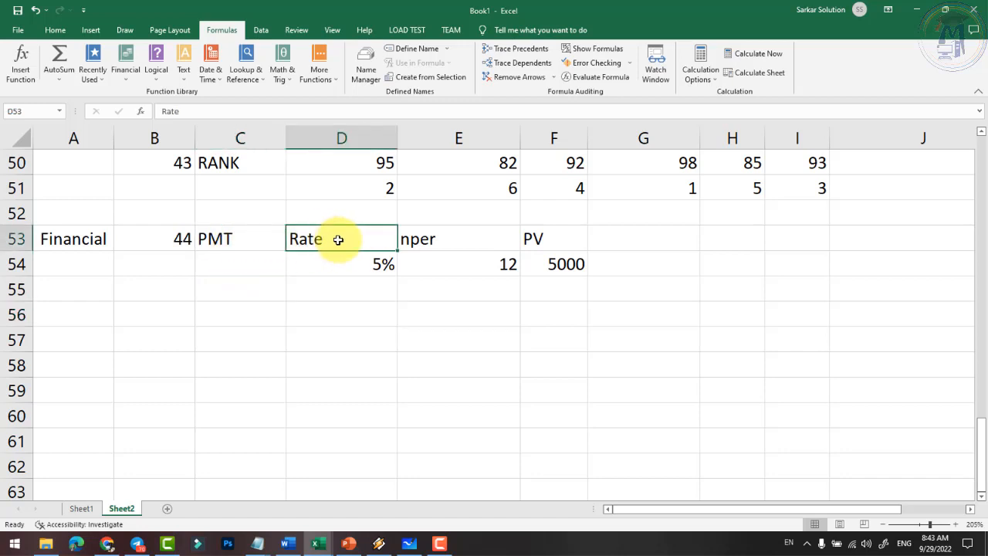
{"action": "left_click", "coordinate": [378, 266]}
- Change the PV amount in F54 from 5000 to 15000
{"action": "left_click", "coordinate": [565, 265]}
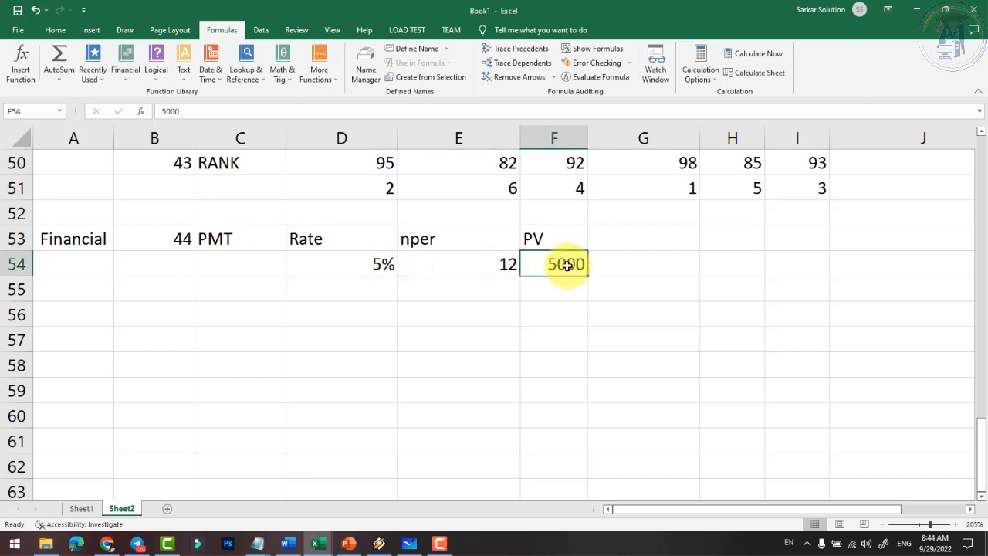
{"action": "left_click", "coordinate": [353, 267]}
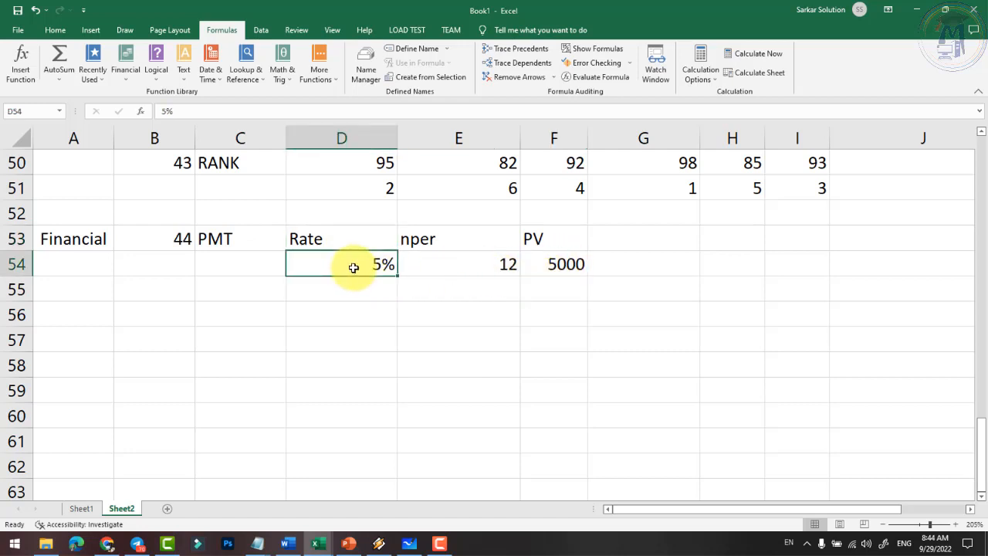
{"action": "left_click", "coordinate": [534, 262]}
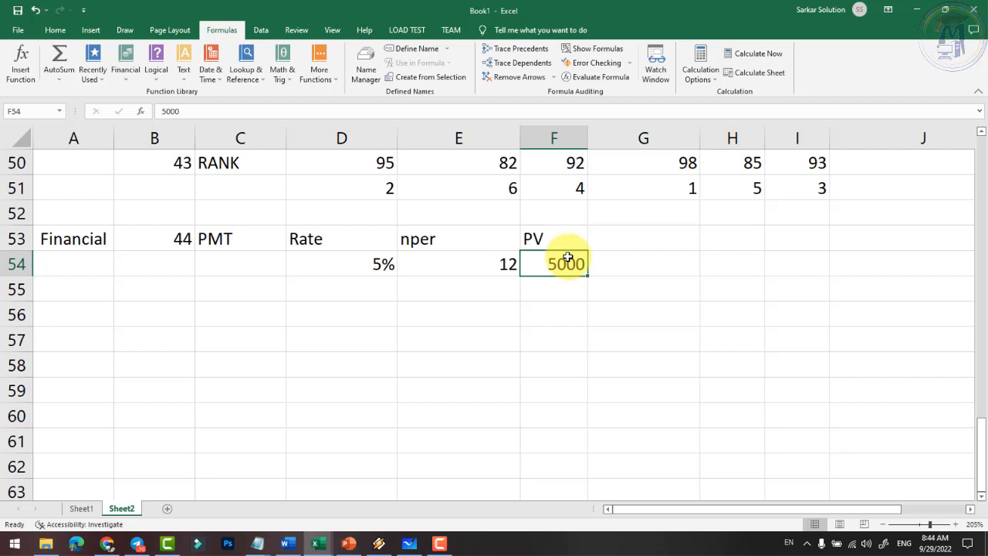
{"action": "type", "text": "1500"}
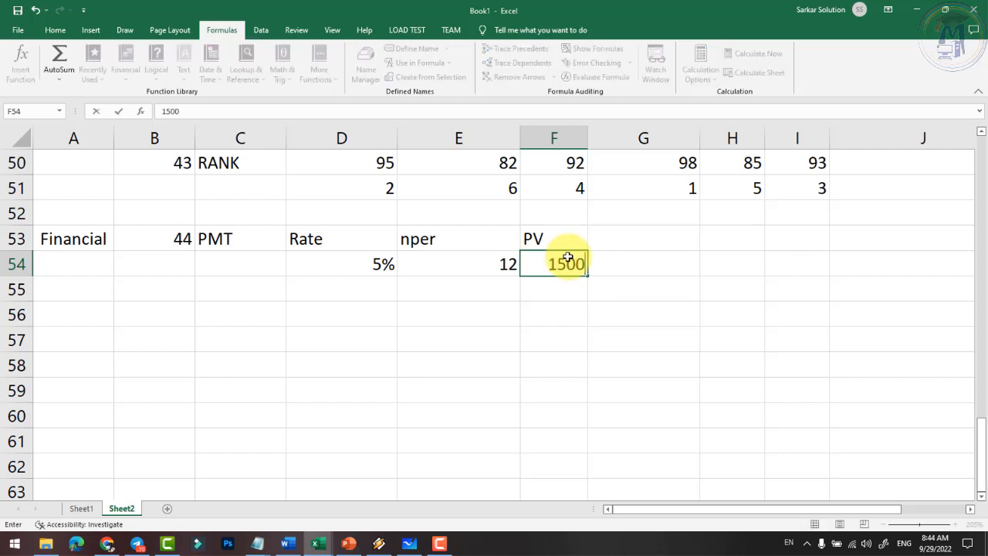
{"action": "type", "text": "0"}
{"action": "key", "text": "Return"}
{"action": "key", "text": "Left"}
{"action": "key", "text": "Up"}
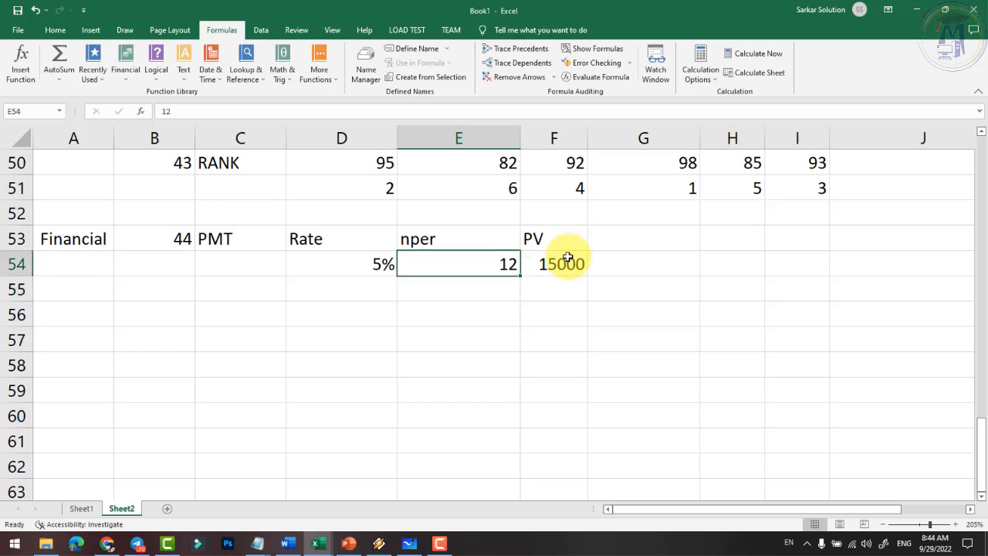
{"action": "key", "text": "Left"}
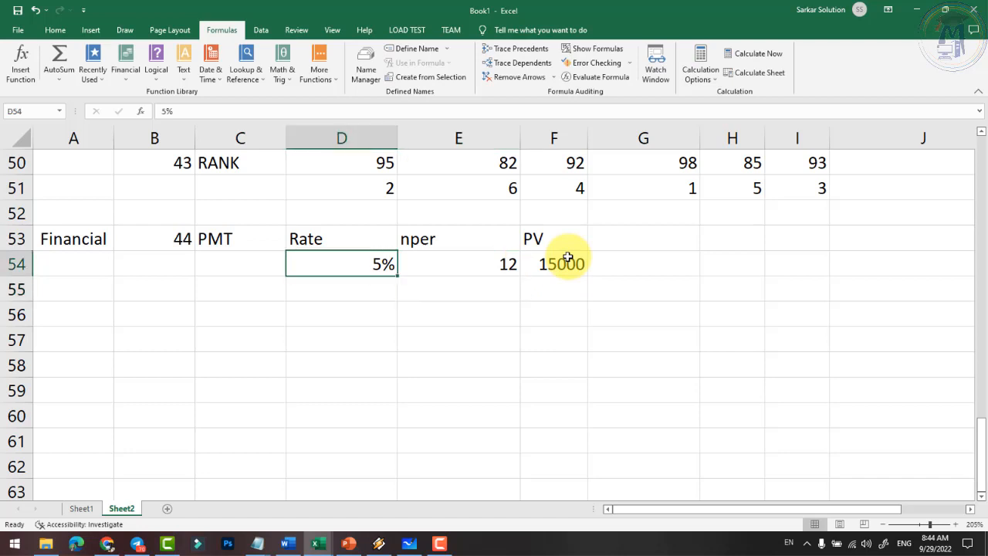
{"action": "left_click", "coordinate": [466, 294]}
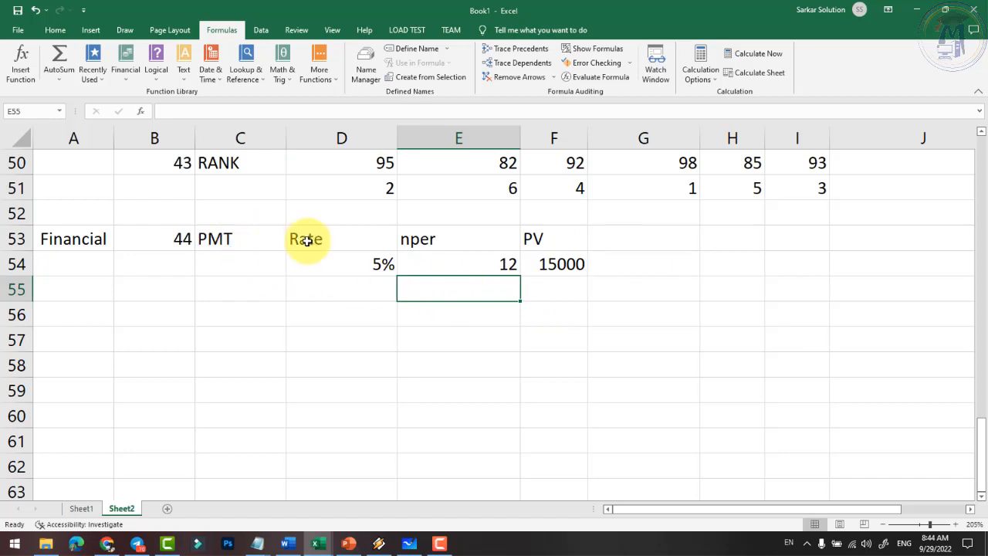
- Enter =PMT(D54/12,E54,-F54) in E55, giving a monthly payment of $1,284.11
{"action": "type", "text": "="}
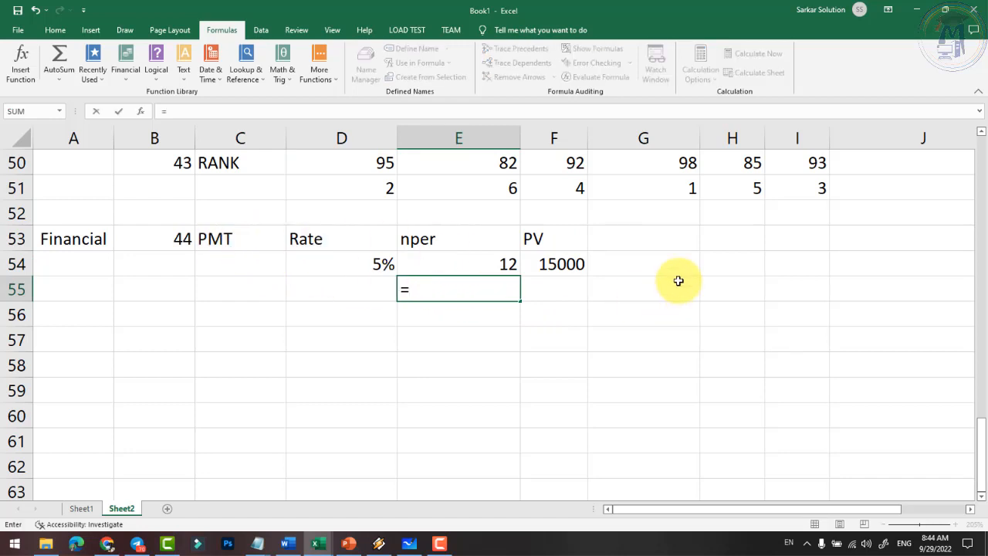
{"action": "type", "text": "pmt("}
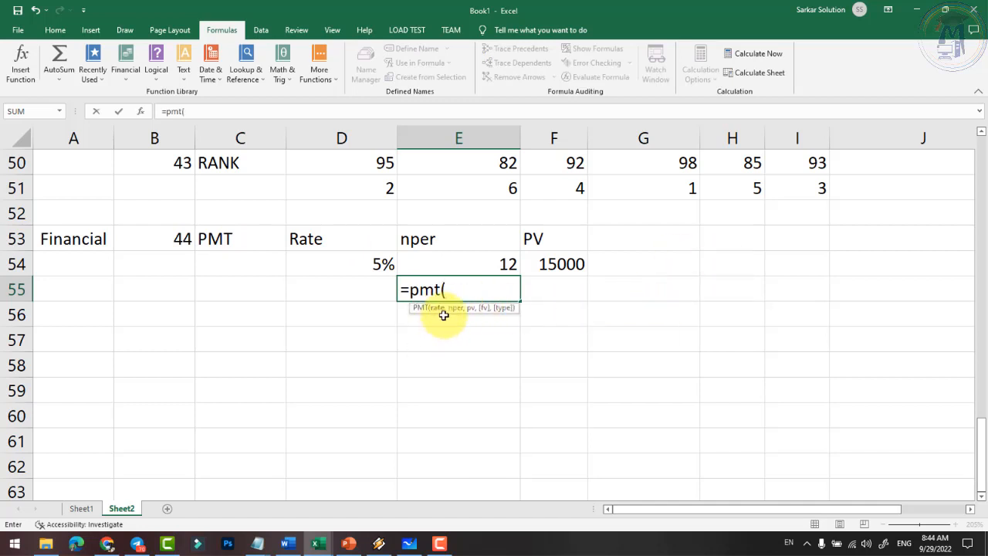
{"action": "left_click", "coordinate": [374, 266]}
{"action": "type", "text": "/"}
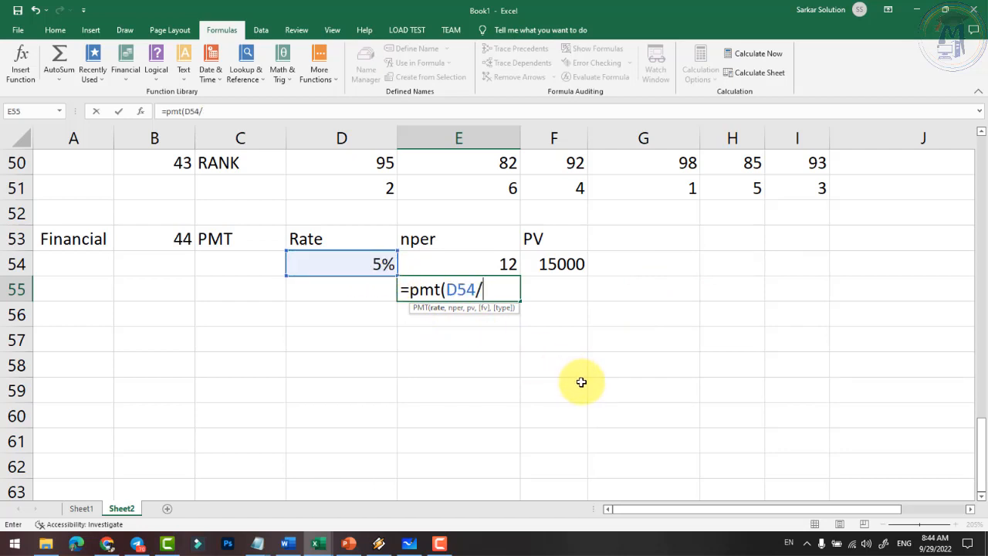
{"action": "type", "text": "12,"}
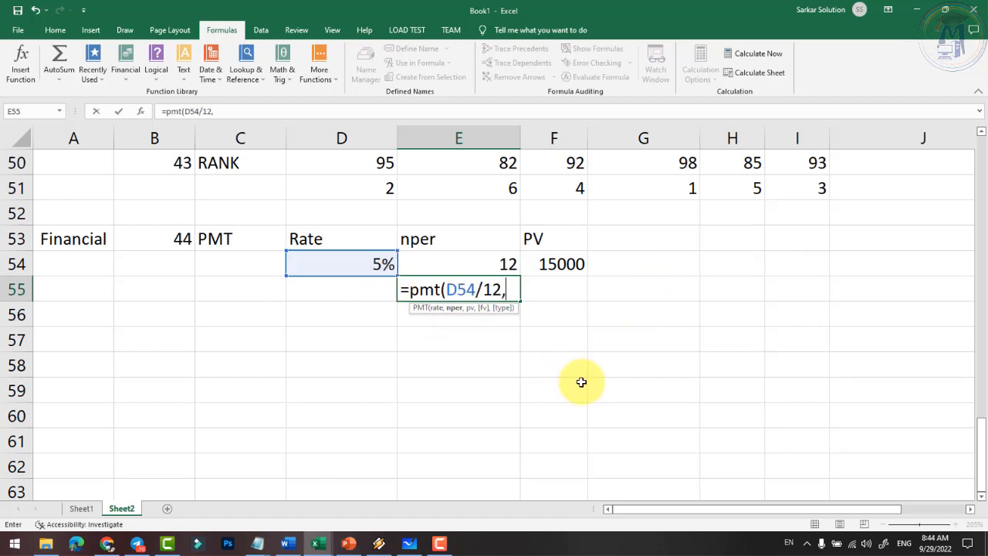
{"action": "left_click", "coordinate": [497, 264]}
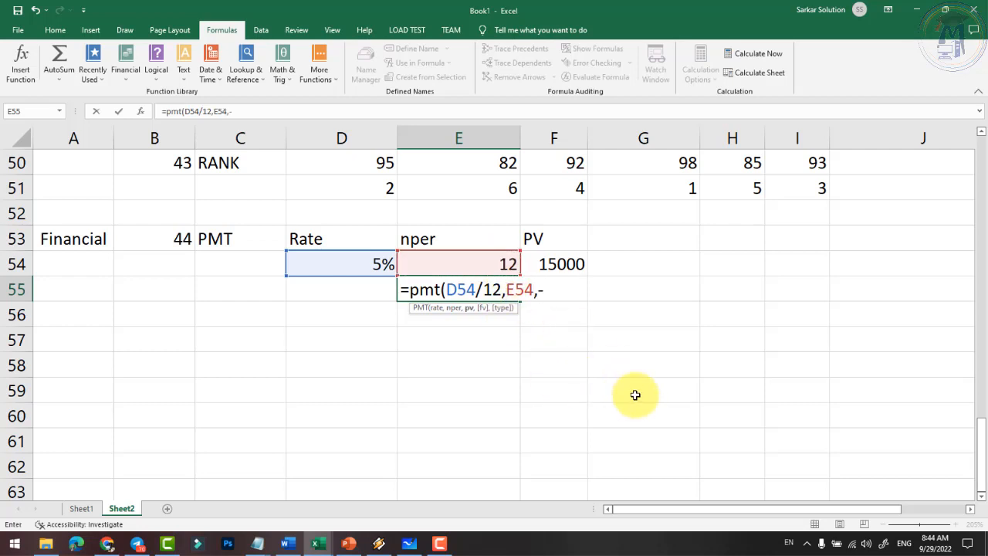
{"action": "left_click", "coordinate": [552, 264]}
{"action": "type", "text": ")"}
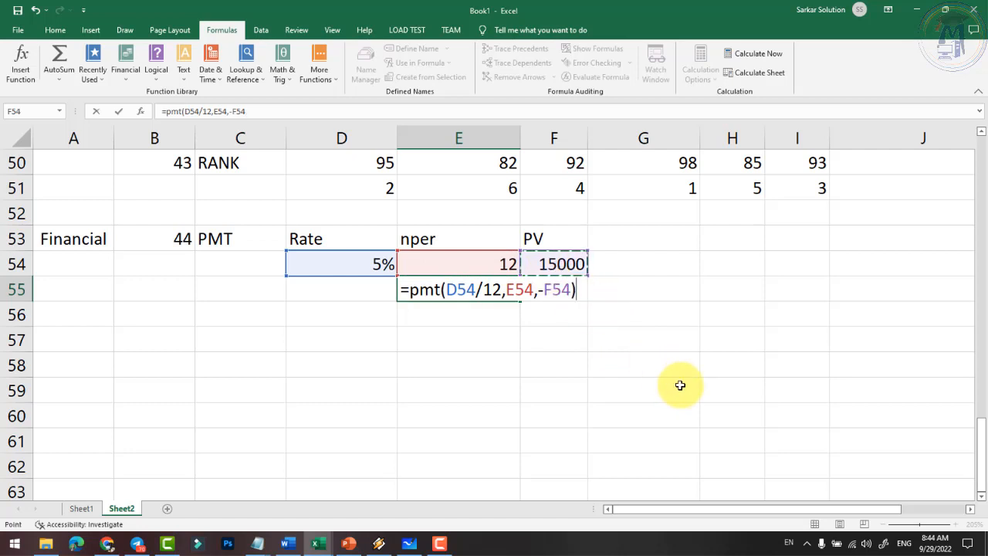
{"action": "key", "text": "Return"}
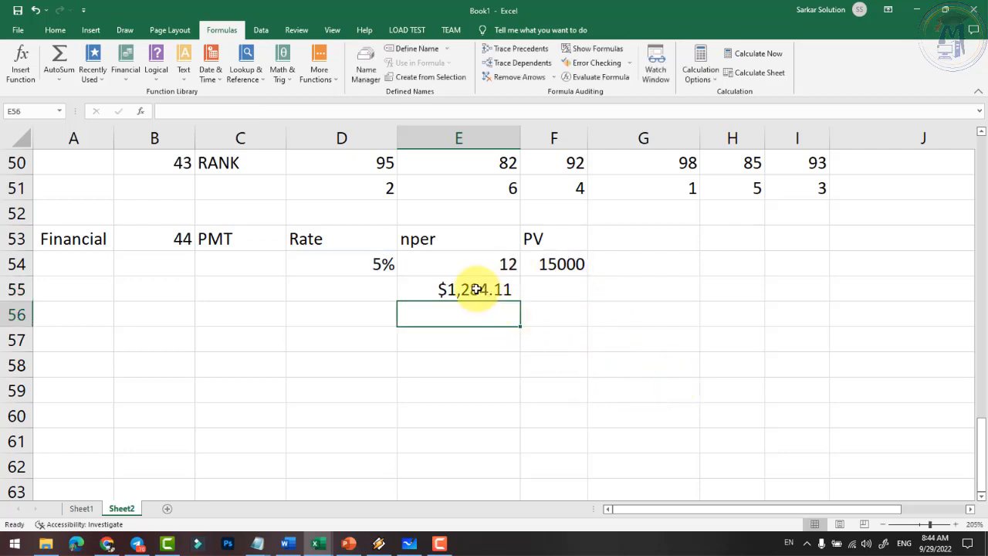
{"action": "left_click", "coordinate": [476, 289]}
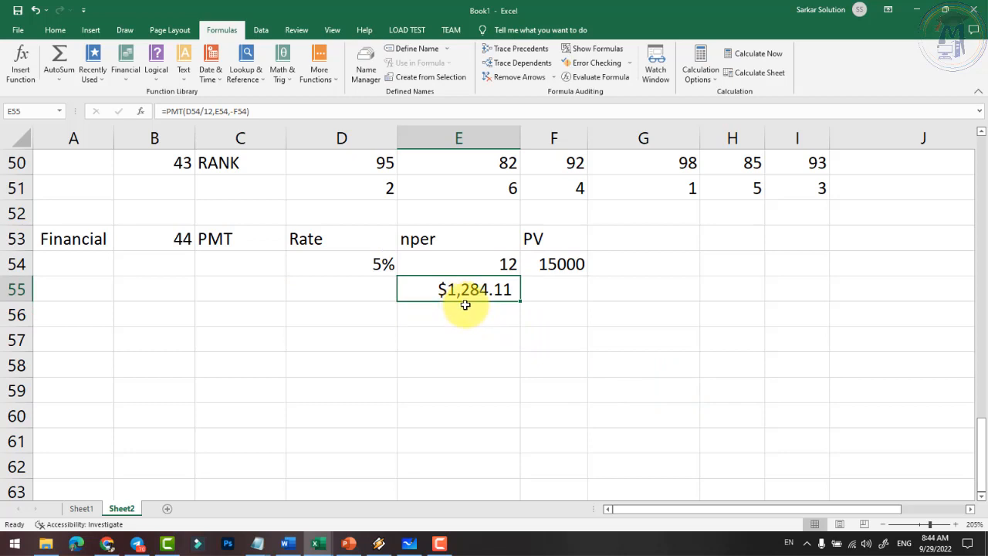
- Apply Comma Style to E55 so the payment reads 1,284.11, then recheck the rate, nper and PV inputs
{"action": "left_click", "coordinate": [54, 29]}
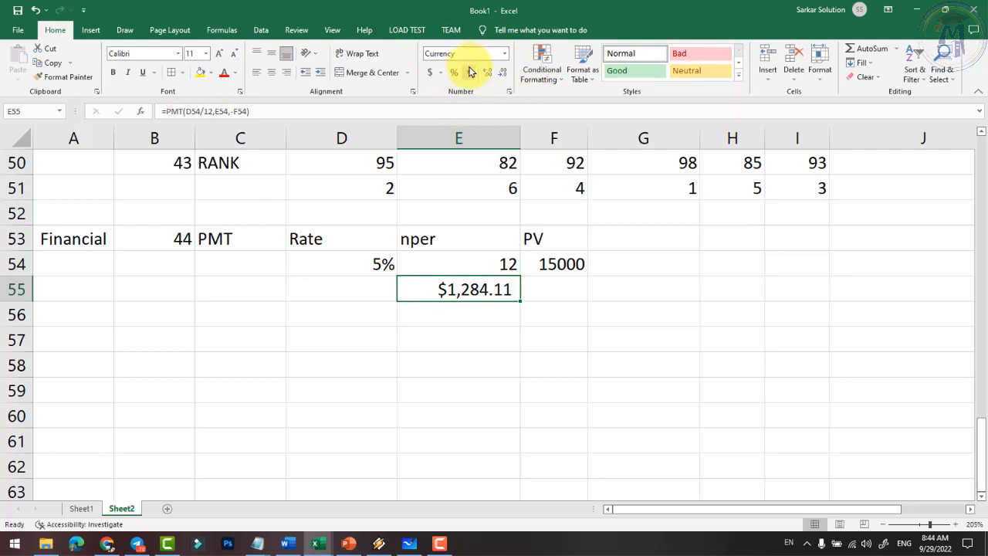
{"action": "left_click", "coordinate": [469, 73]}
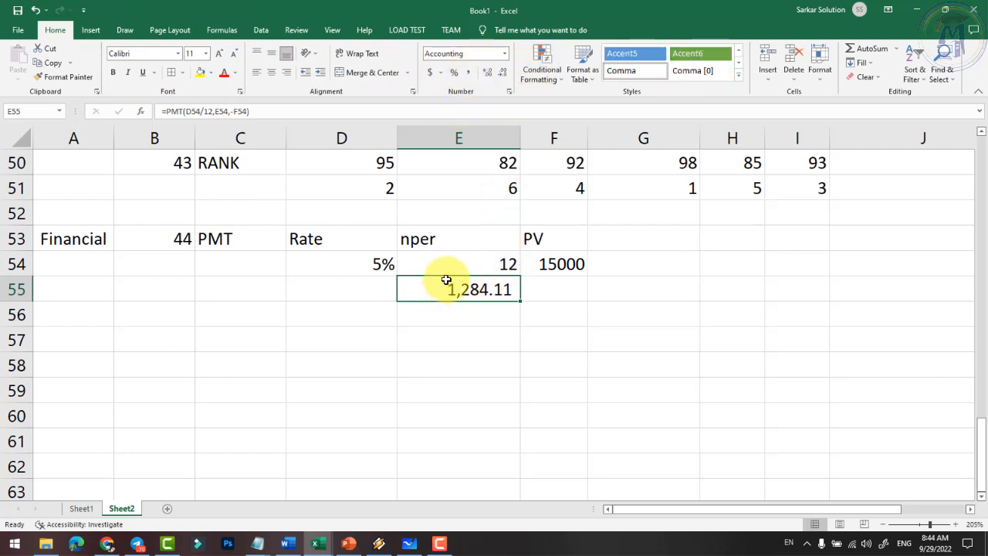
{"action": "left_click", "coordinate": [509, 264]}
{"action": "left_click", "coordinate": [489, 287]}
{"action": "left_click", "coordinate": [507, 262]}
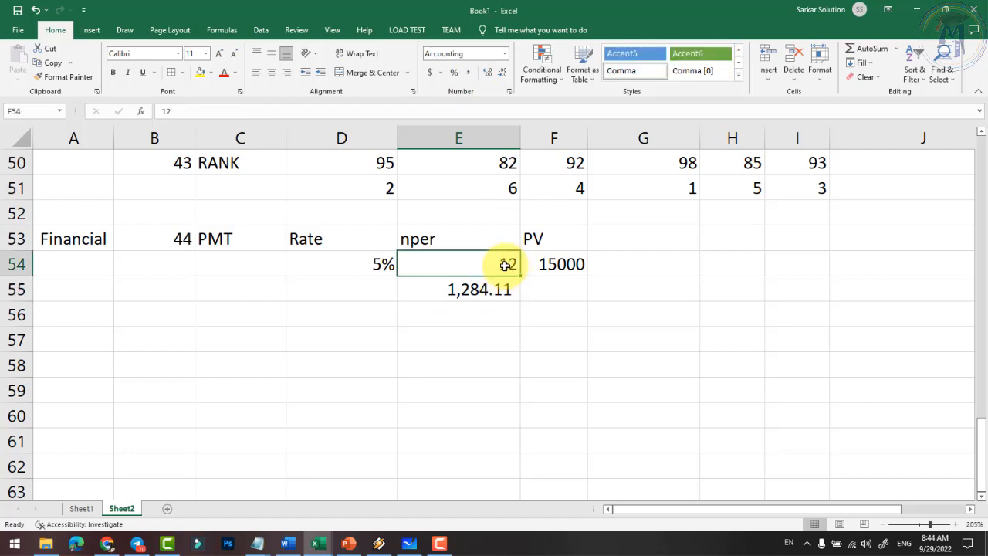
{"action": "left_click", "coordinate": [560, 264]}
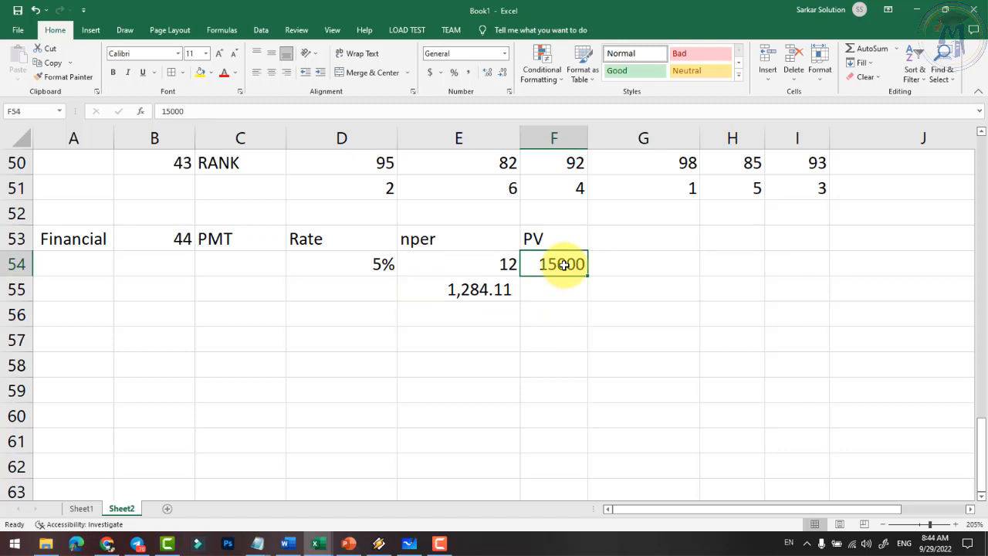
{"action": "left_click", "coordinate": [375, 267]}
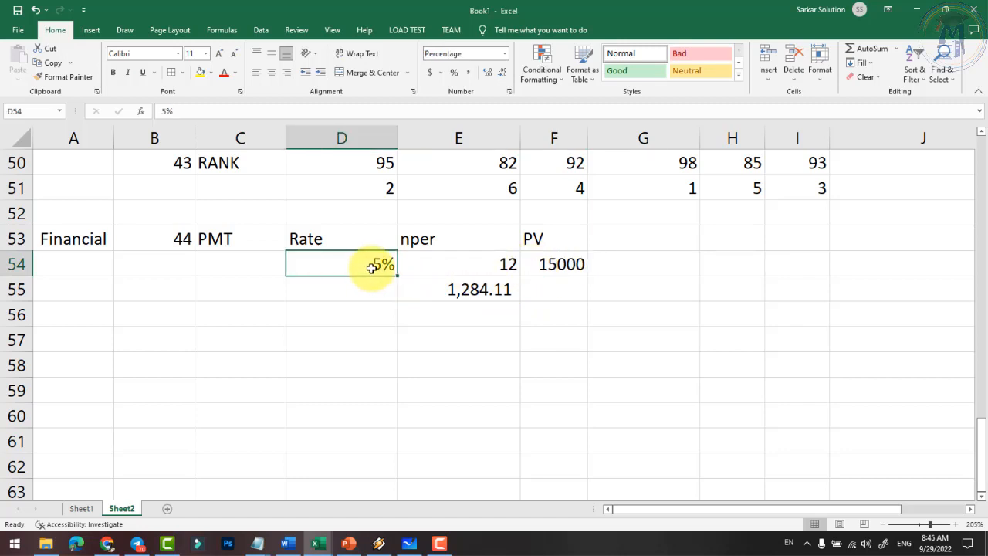
{"action": "left_click", "coordinate": [502, 265]}
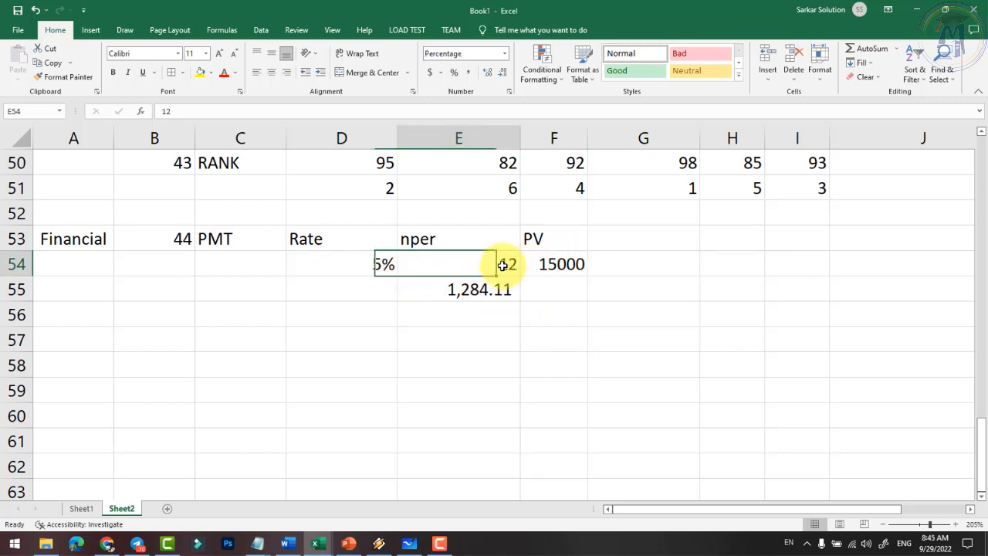
{"action": "left_click", "coordinate": [466, 295]}
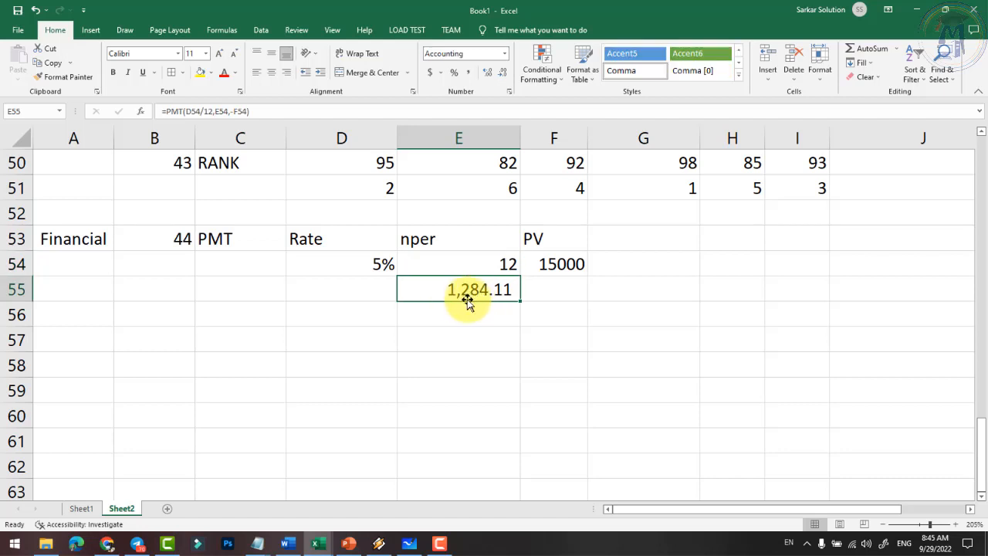
{"action": "left_click", "coordinate": [480, 314]}
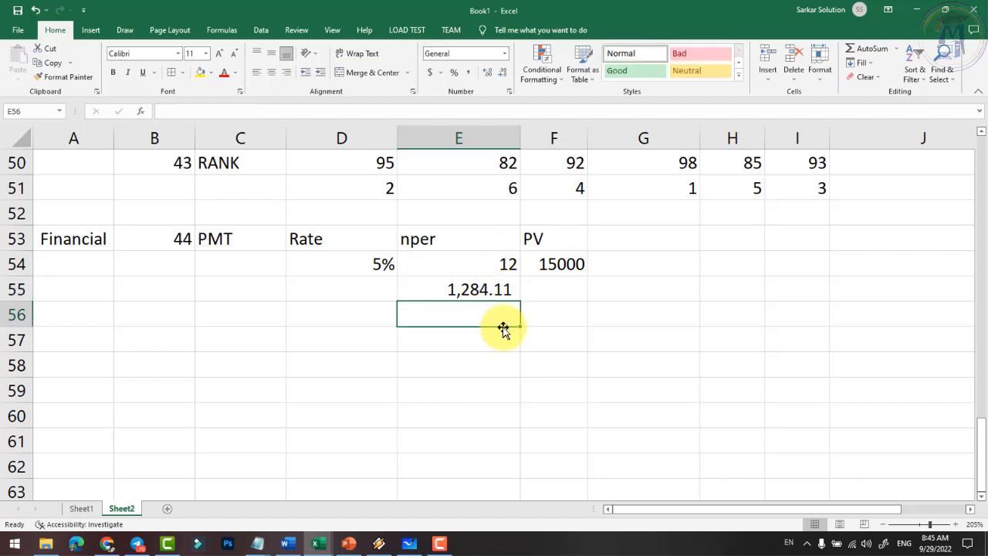
- Enter =E54*E55 in E56 for a total repayment of 15,409.35
{"action": "type", "text": "="}
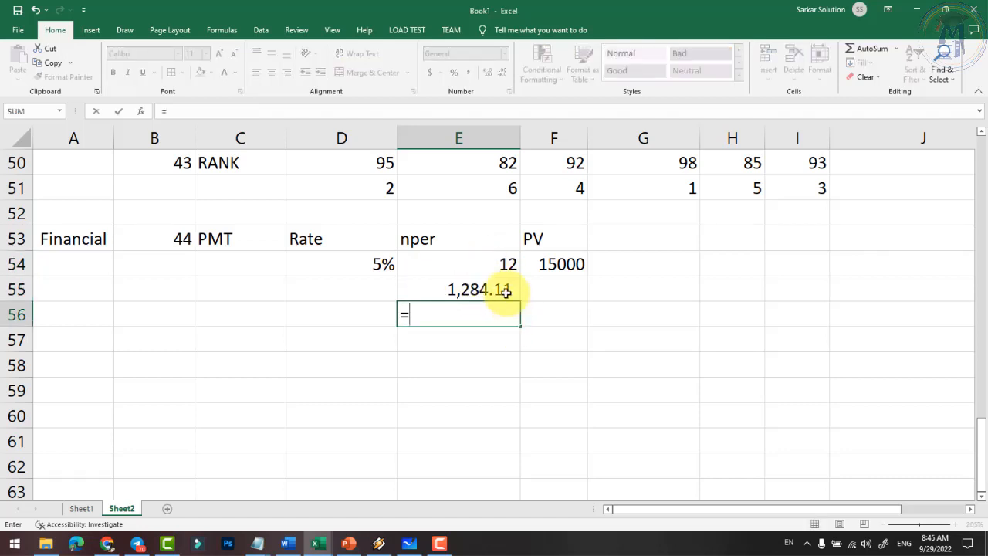
{"action": "left_click", "coordinate": [484, 261]}
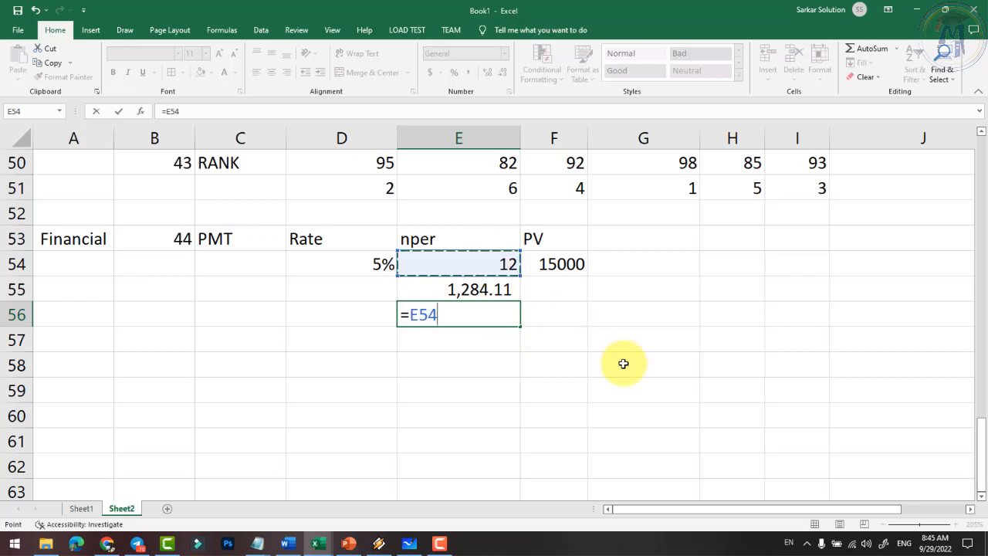
{"action": "type", "text": "*"}
{"action": "left_click", "coordinate": [502, 288]}
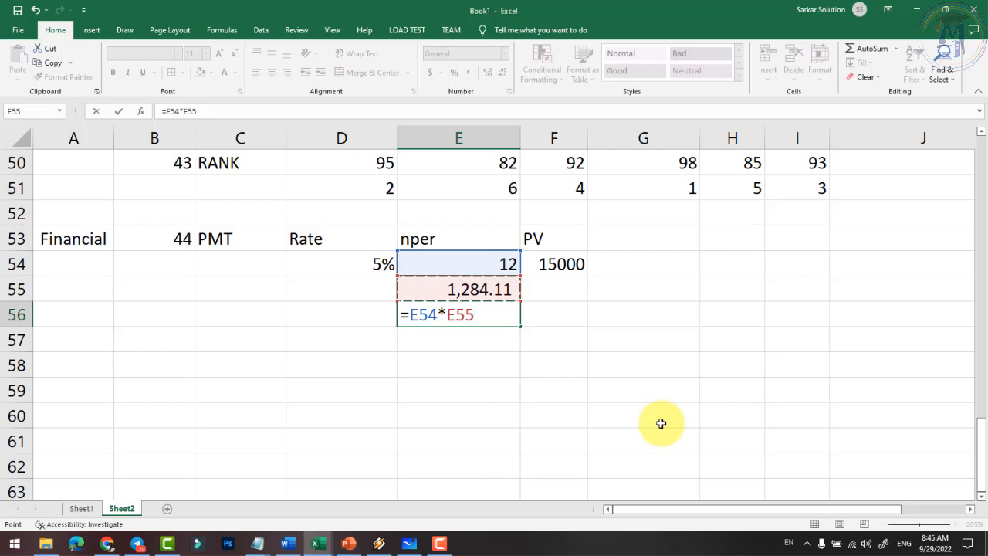
{"action": "key", "text": "Return"}
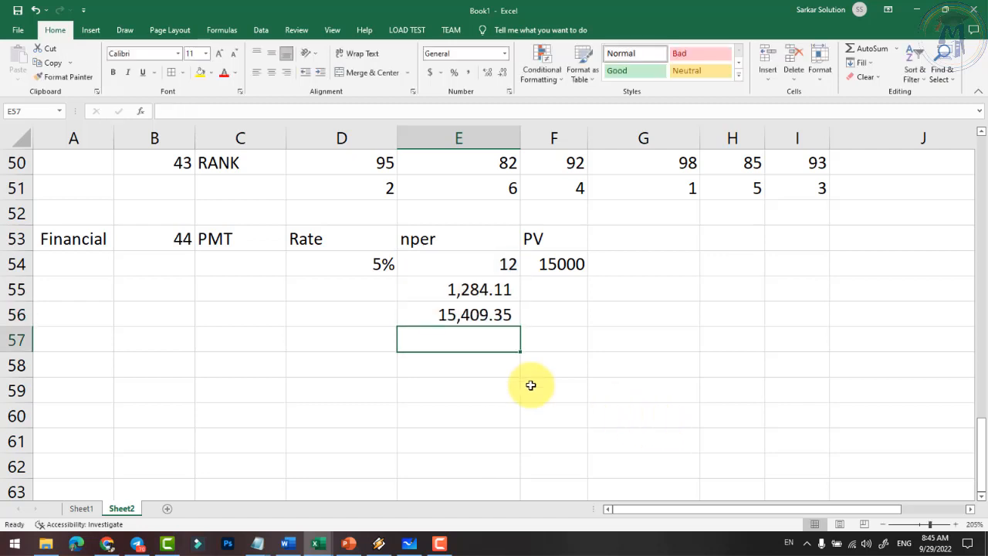
{"action": "left_click", "coordinate": [479, 318]}
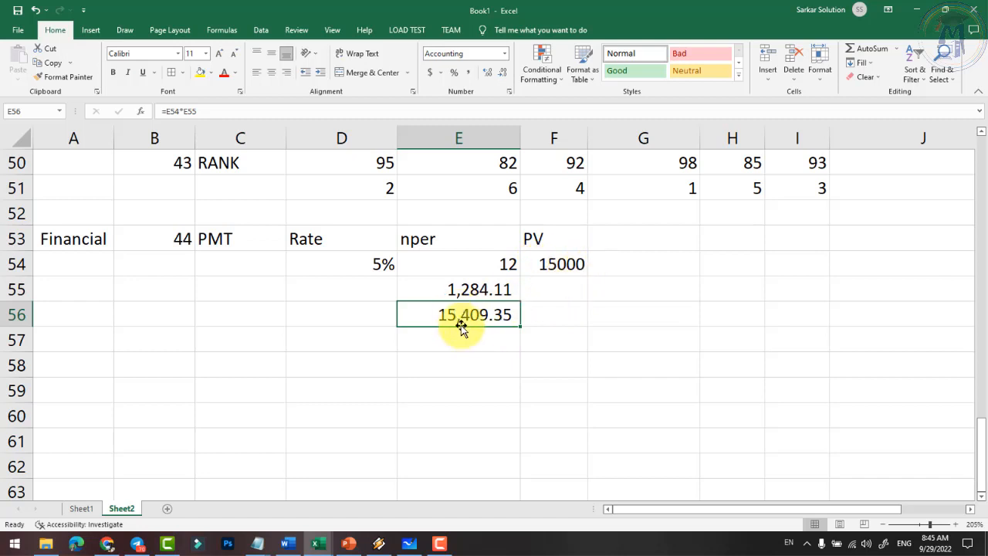
- Enter =E56-F54 in E57 for total interest of 409.35
{"action": "left_click", "coordinate": [477, 347]}
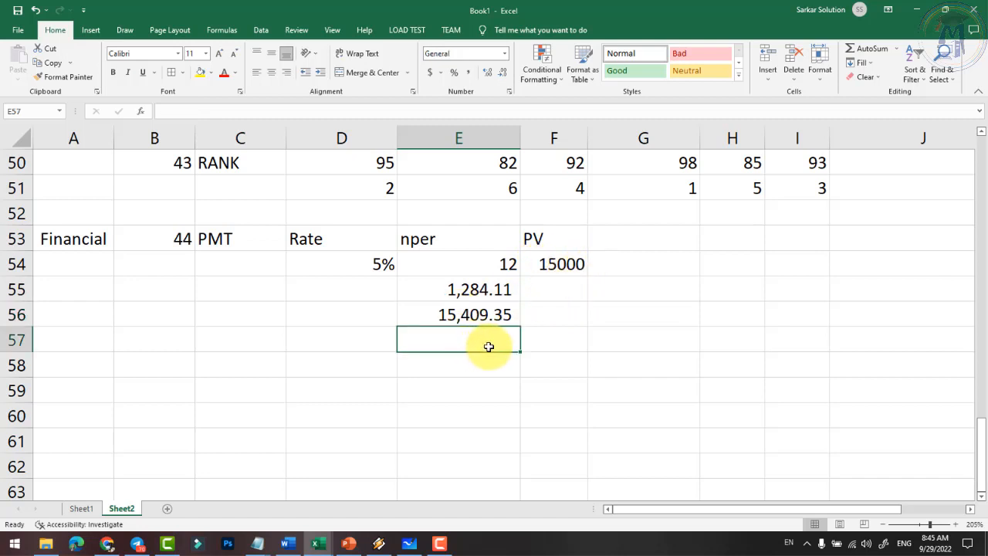
{"action": "type", "text": "="}
{"action": "key", "text": "Up"}
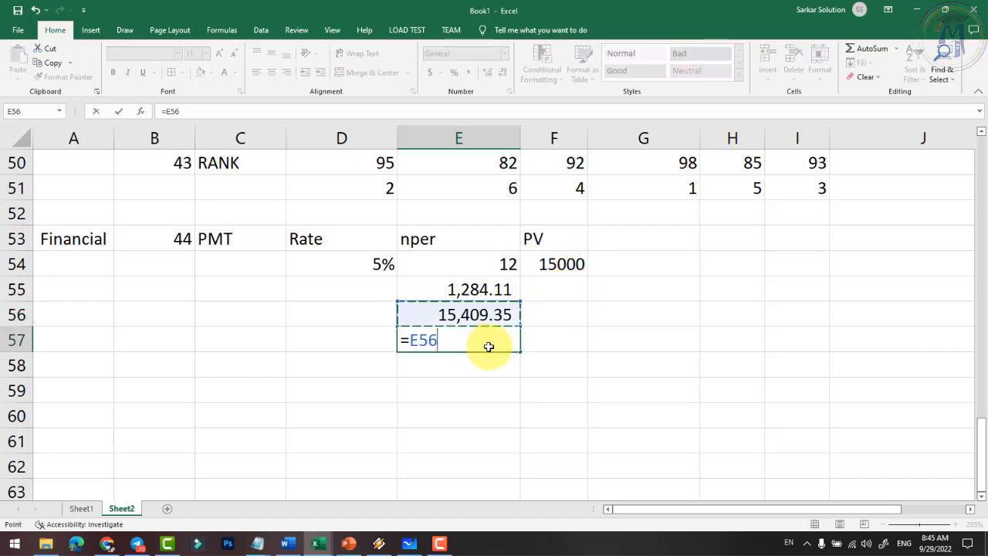
{"action": "type", "text": "-"}
{"action": "key", "text": "Up"}
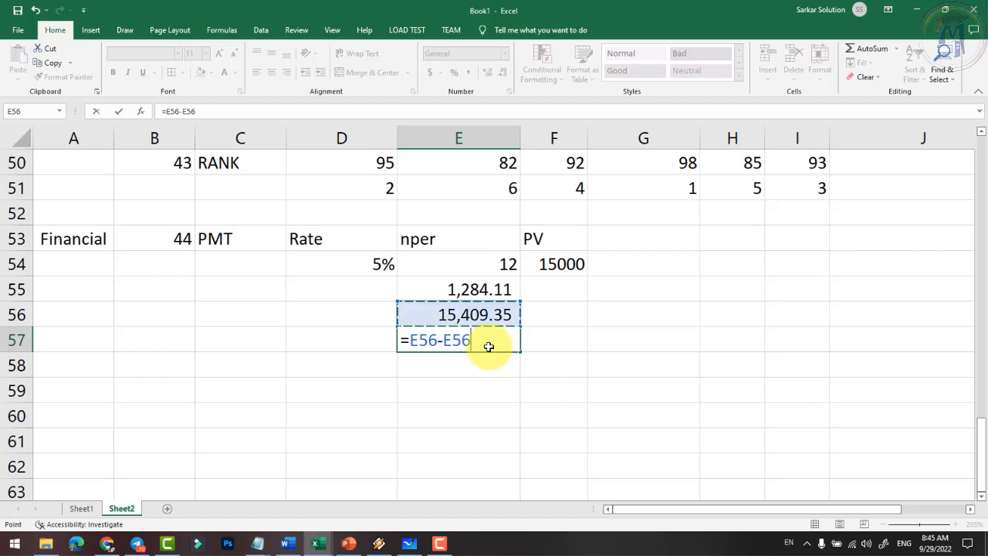
{"action": "key", "text": "Up"}
{"action": "key", "text": "Up"}
{"action": "key", "text": "Right"}
{"action": "key", "text": "Return"}
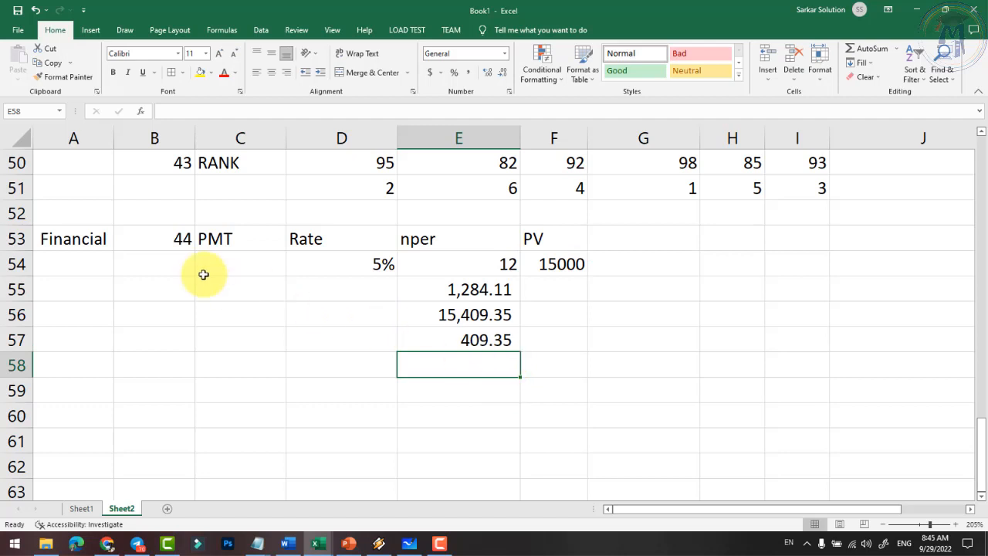
{"action": "left_click", "coordinate": [236, 241]}
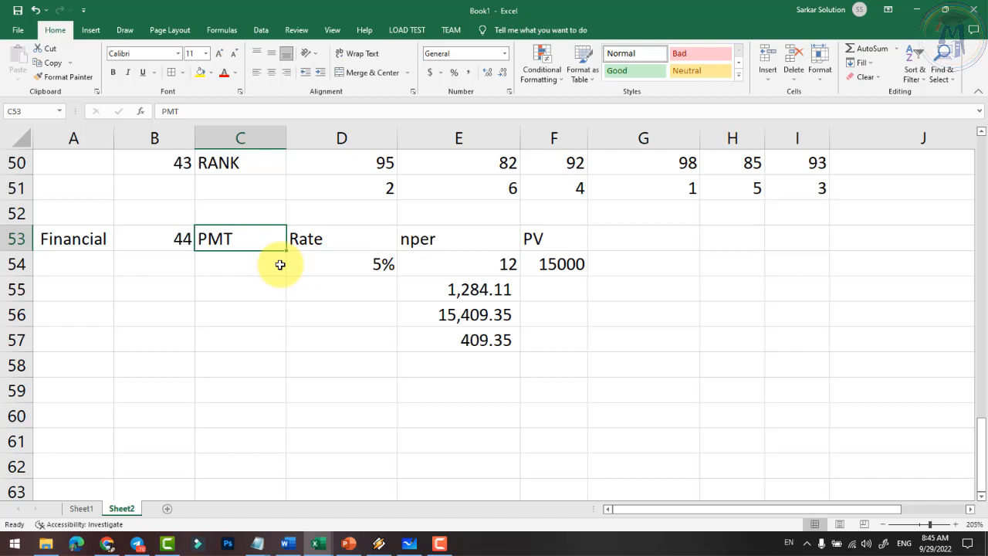
- Review the PMT labels and inputs, then inspect and recommit =PMT(D54/12,E54,-F54) in E55
{"action": "left_click", "coordinate": [70, 241]}
{"action": "left_click", "coordinate": [240, 239]}
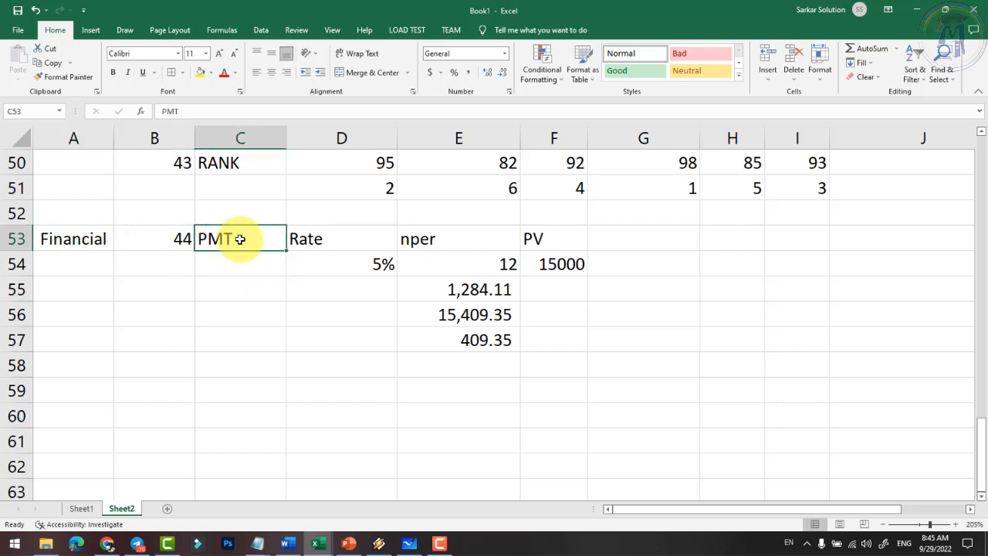
{"action": "left_click", "coordinate": [338, 247]}
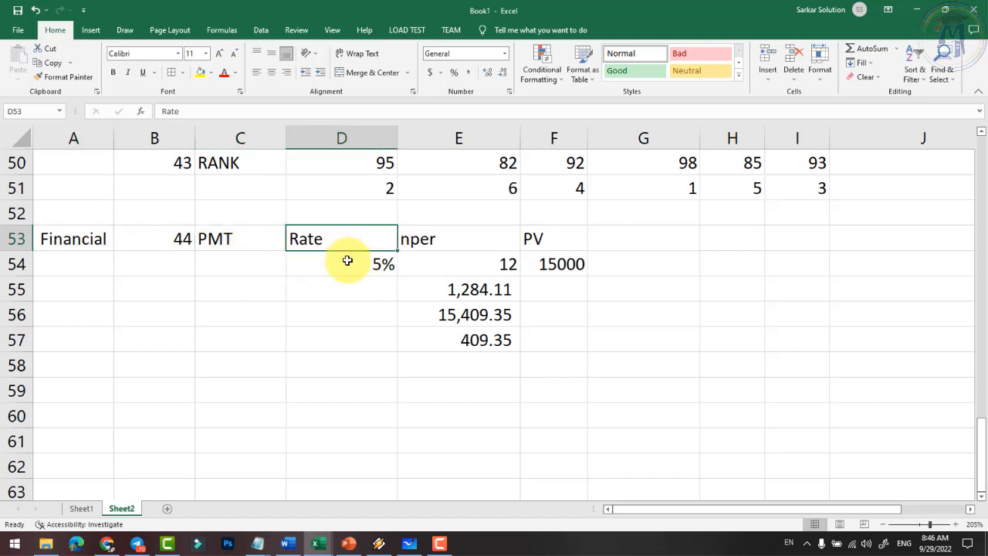
{"action": "left_click", "coordinate": [384, 269]}
{"action": "left_click", "coordinate": [451, 246]}
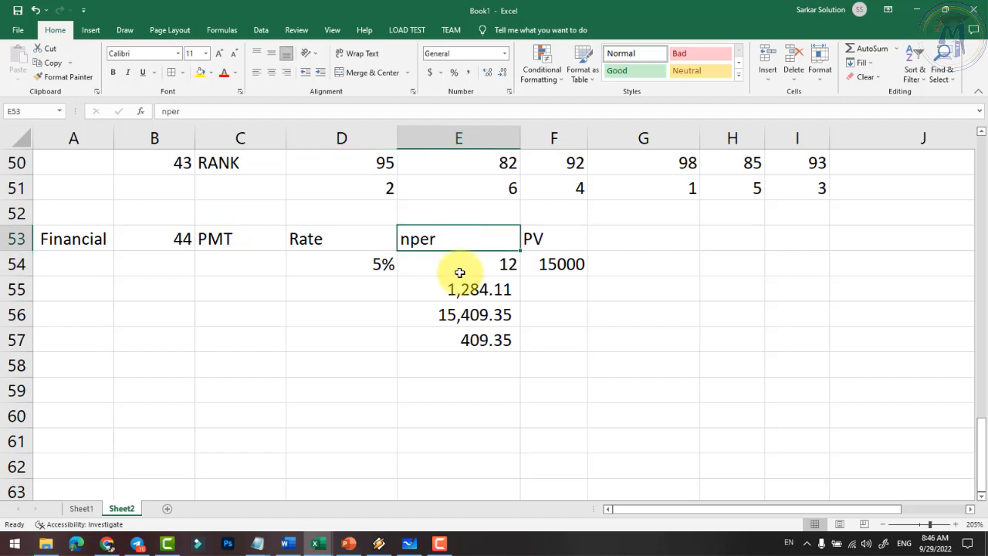
{"action": "left_click", "coordinate": [458, 259]}
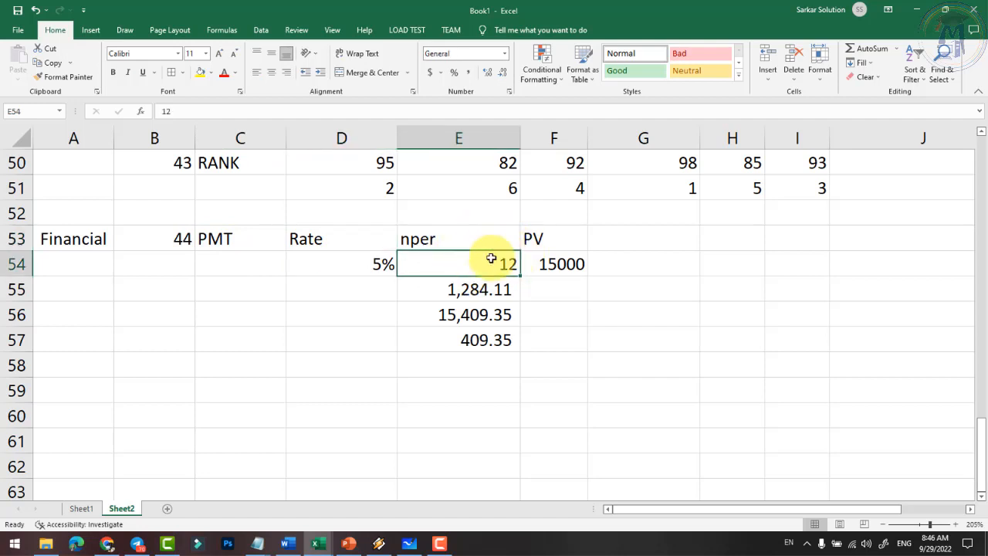
{"action": "double_click", "coordinate": [470, 295]}
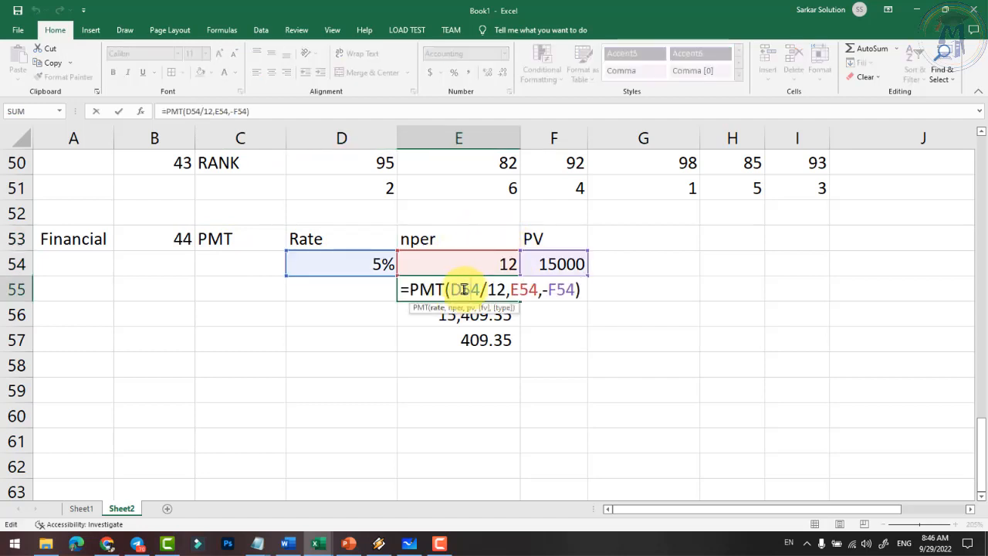
{"action": "double_click", "coordinate": [500, 290]}
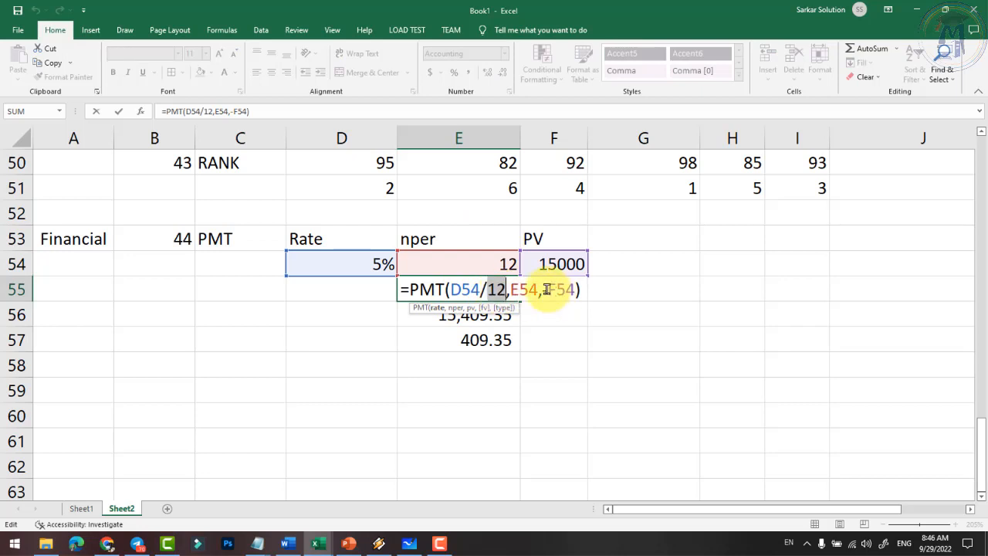
{"action": "double_click", "coordinate": [570, 290]}
{"action": "key", "text": "Return"}
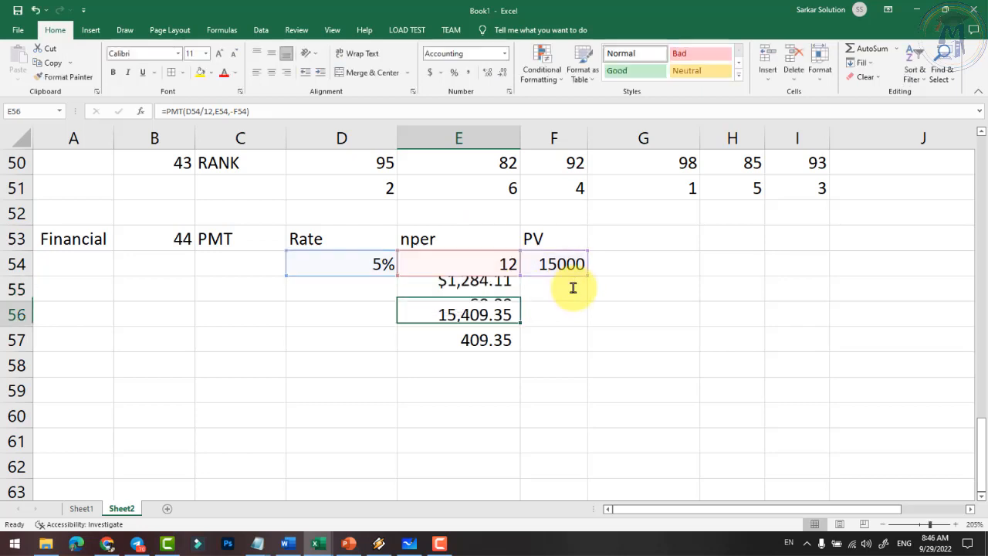
{"action": "left_click", "coordinate": [489, 290]}
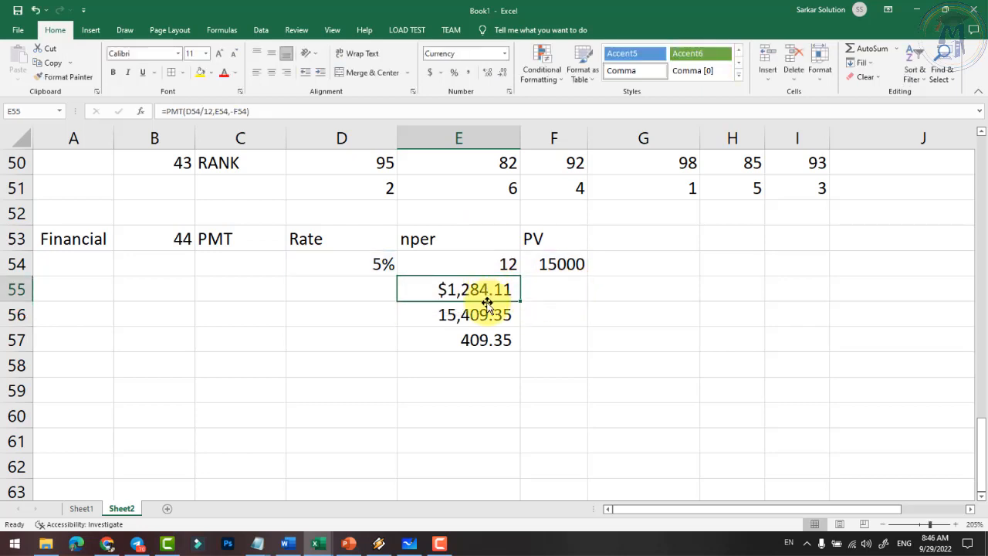
- Select E55:E57 and open More Accounting Formats in Format Cells
{"action": "left_click", "coordinate": [440, 73]}
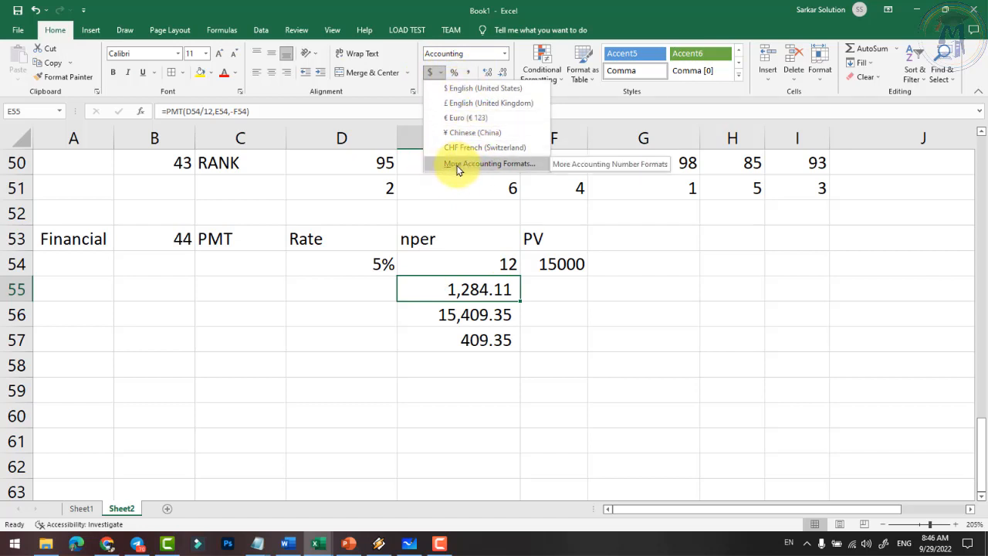
{"action": "left_click", "coordinate": [467, 282]}
{"action": "left_click_drag", "start_coordinate": [467, 287], "coordinate": [462, 339]}
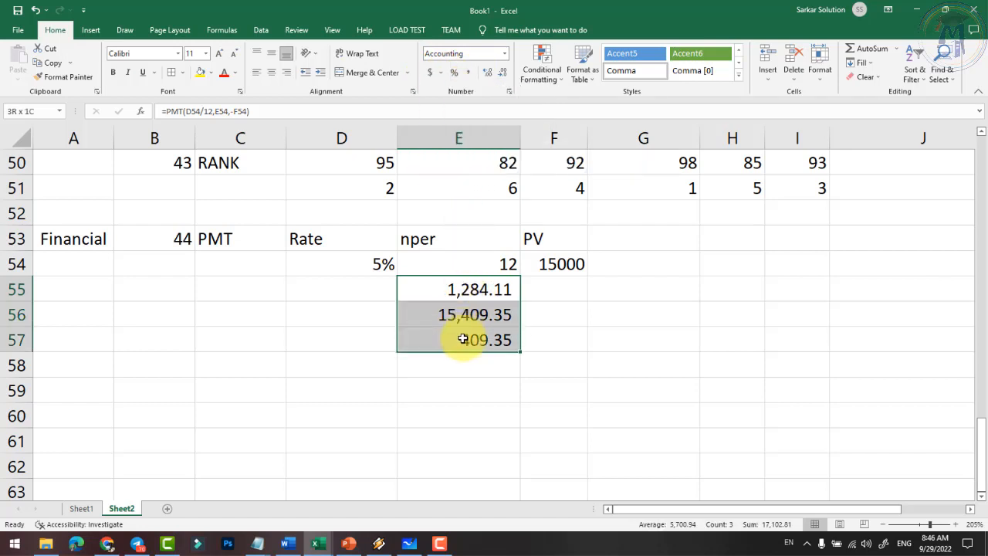
{"action": "left_click", "coordinate": [440, 72]}
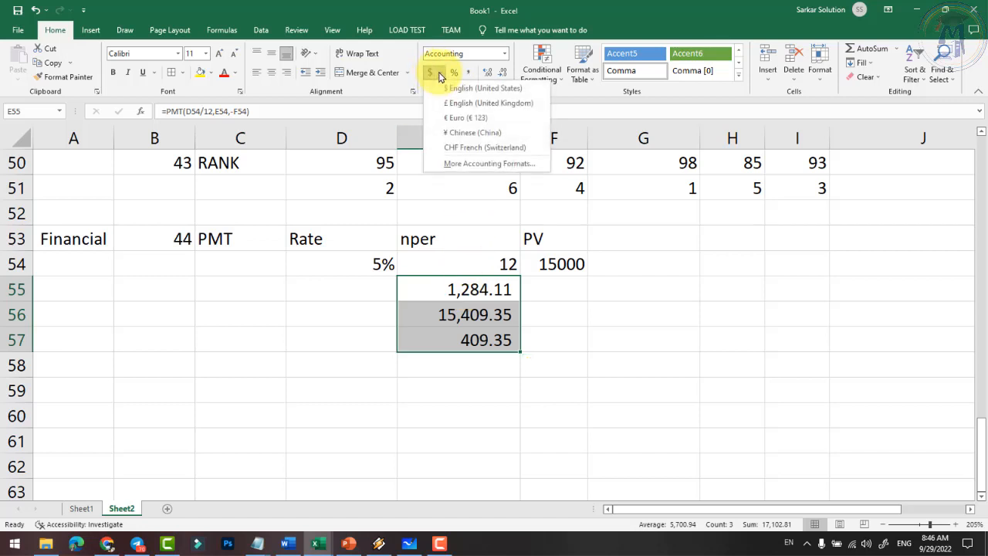
{"action": "left_click", "coordinate": [478, 163]}
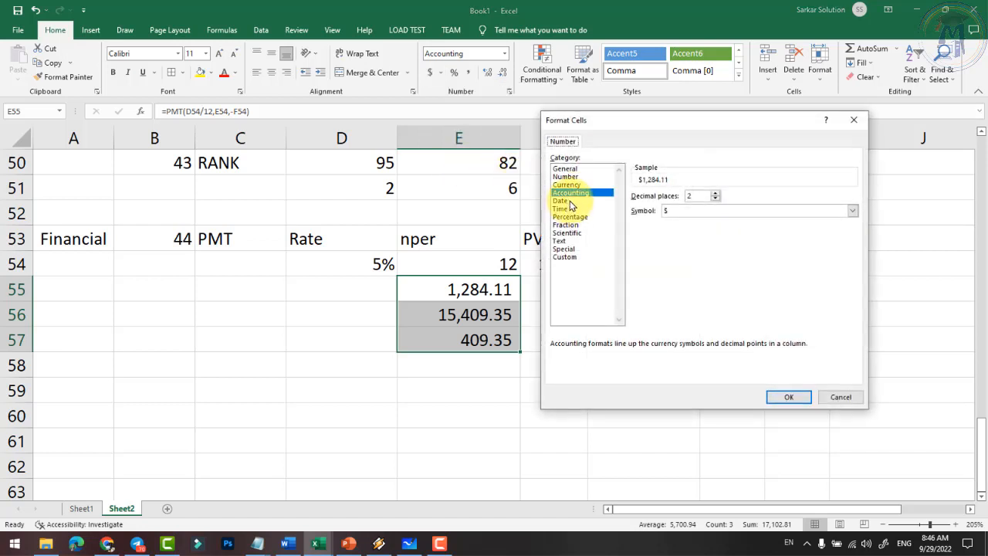
- Browse the currency symbol list, then view the Custom category's accounting format code
{"action": "left_click", "coordinate": [690, 210]}
{"action": "scroll", "coordinate": [698, 328], "scroll_direction": "down", "scroll_amount": 3}
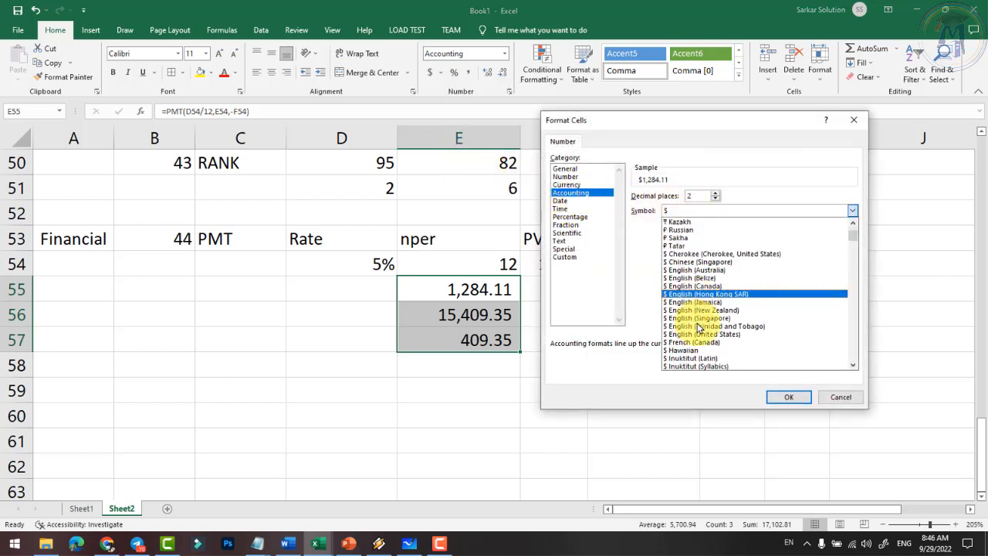
{"action": "scroll", "coordinate": [698, 327], "scroll_direction": "down", "scroll_amount": 10}
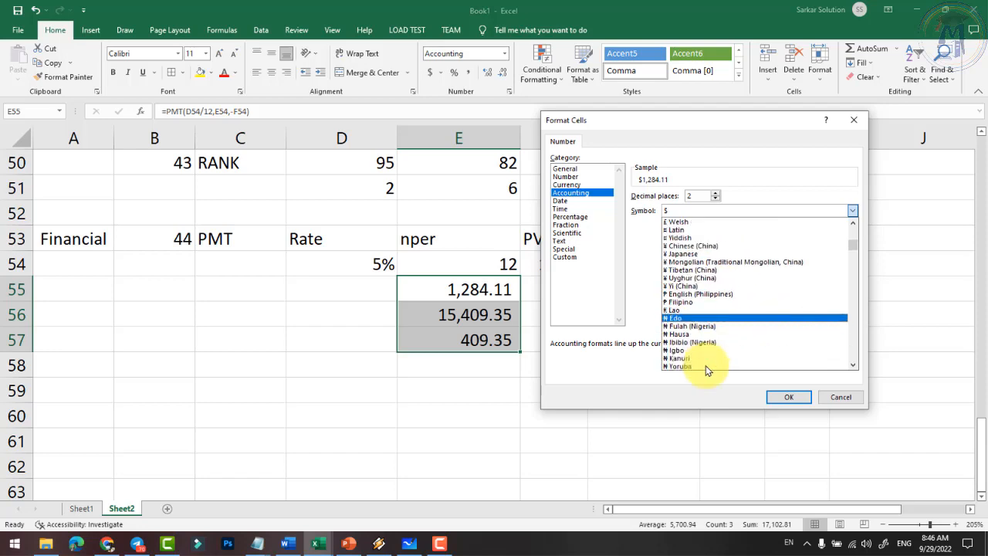
{"action": "scroll", "coordinate": [705, 363], "scroll_direction": "down", "scroll_amount": 10}
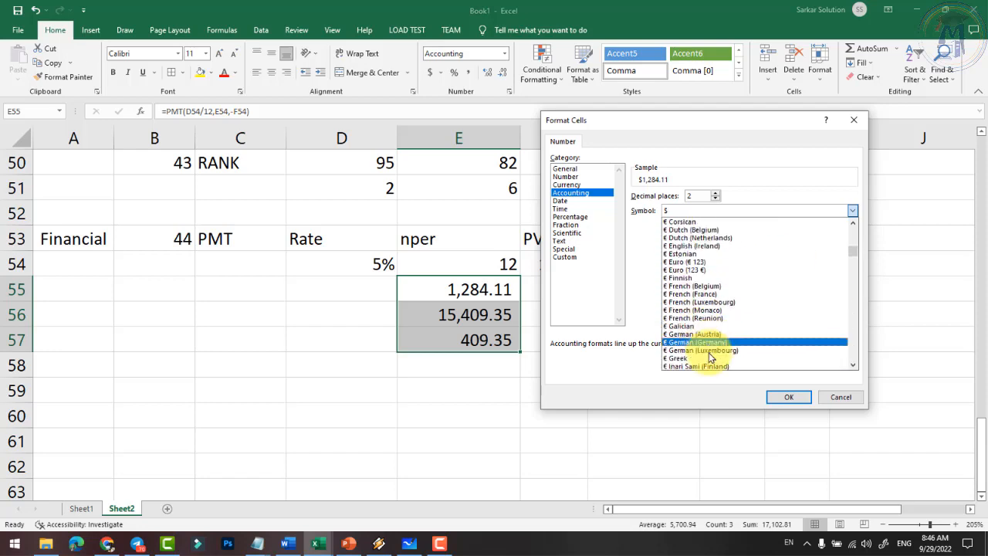
{"action": "scroll", "coordinate": [710, 357], "scroll_direction": "down", "scroll_amount": 10}
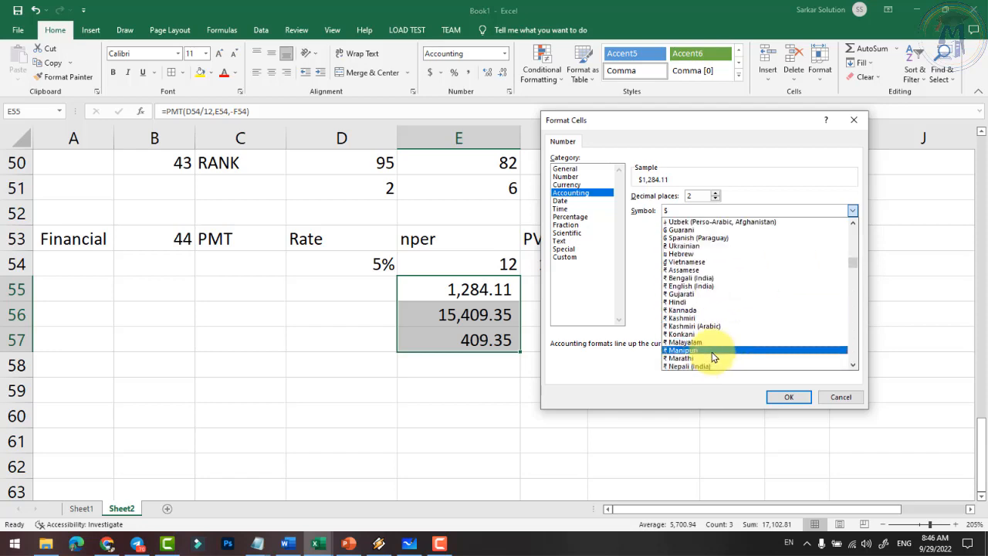
{"action": "scroll", "coordinate": [711, 357], "scroll_direction": "down", "scroll_amount": 10}
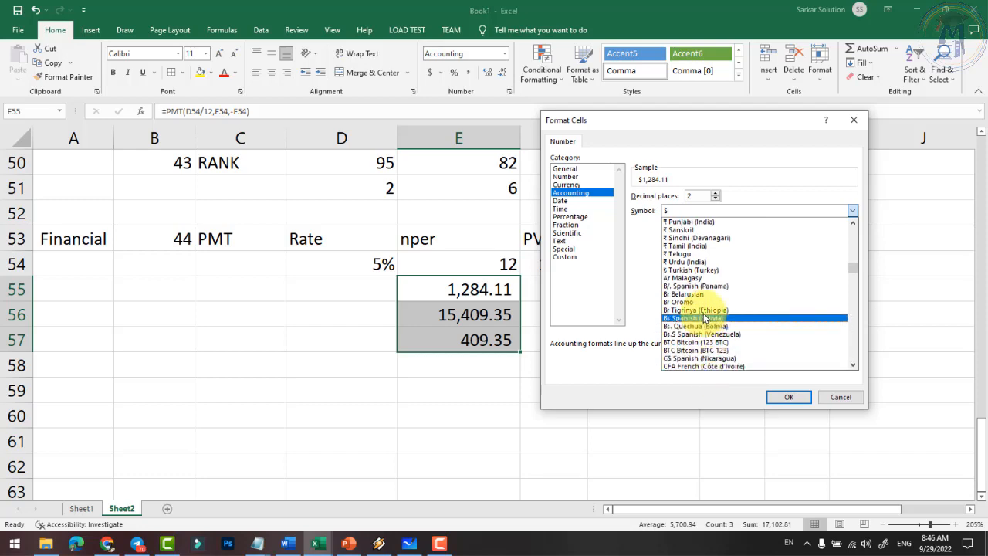
{"action": "scroll", "coordinate": [704, 318], "scroll_direction": "down", "scroll_amount": 10}
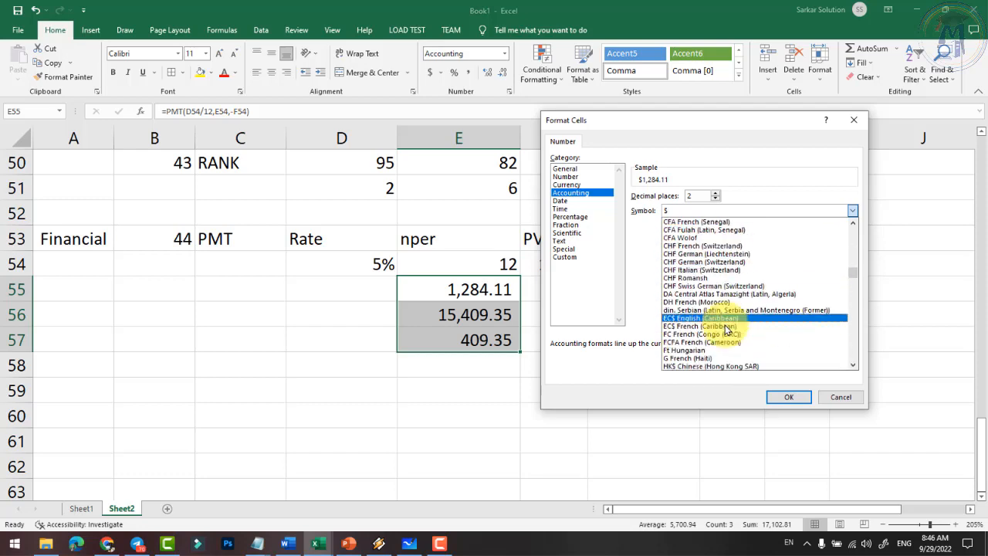
{"action": "scroll", "coordinate": [725, 330], "scroll_direction": "down", "scroll_amount": 10}
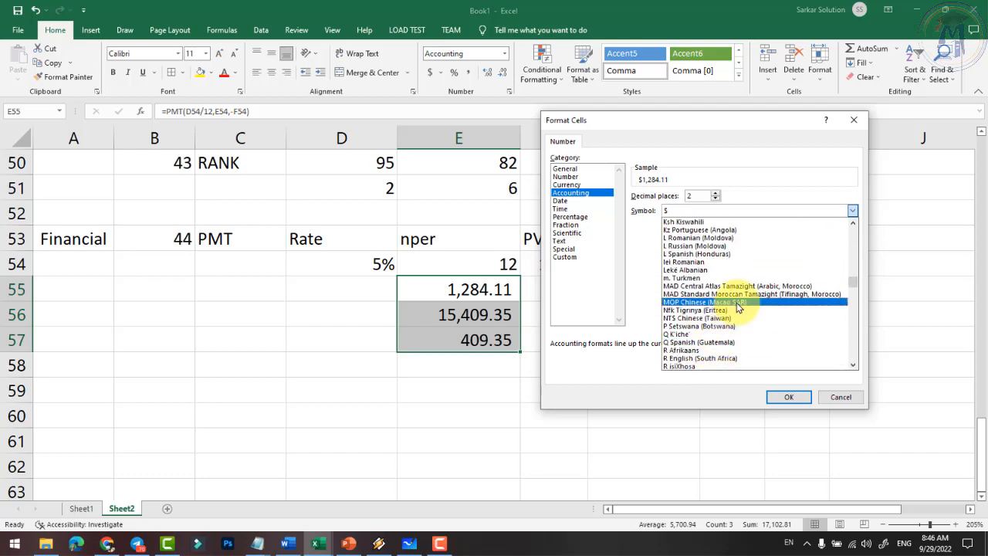
{"action": "scroll", "coordinate": [725, 305], "scroll_direction": "up", "scroll_amount": 10}
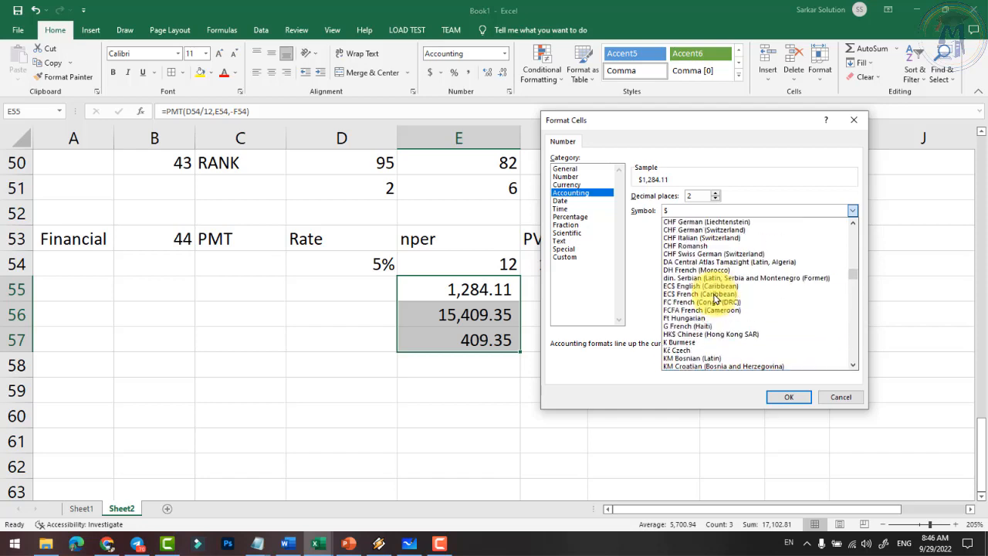
{"action": "scroll", "coordinate": [714, 297], "scroll_direction": "up", "scroll_amount": 3}
{"action": "scroll", "coordinate": [713, 299], "scroll_direction": "down", "scroll_amount": 3}
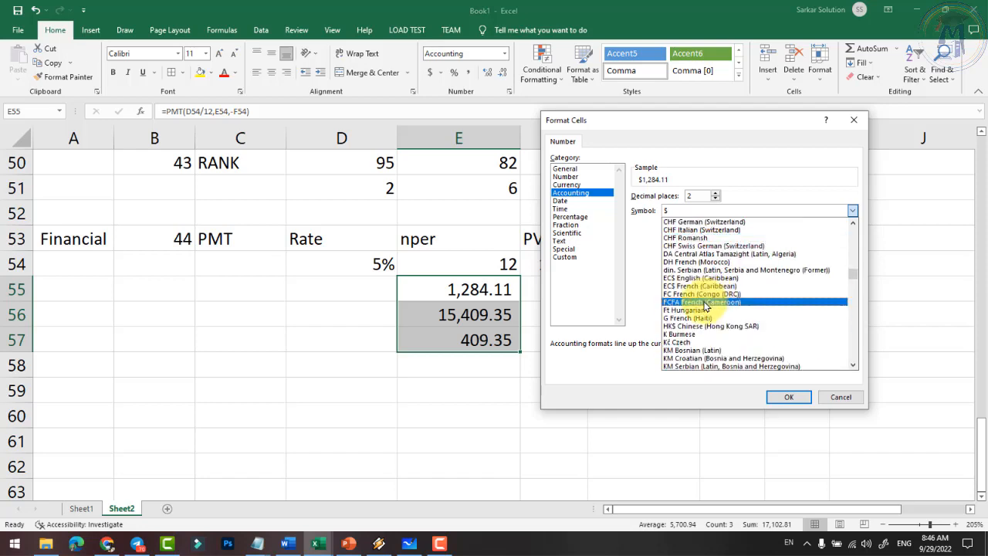
{"action": "scroll", "coordinate": [700, 293], "scroll_direction": "down", "scroll_amount": 3}
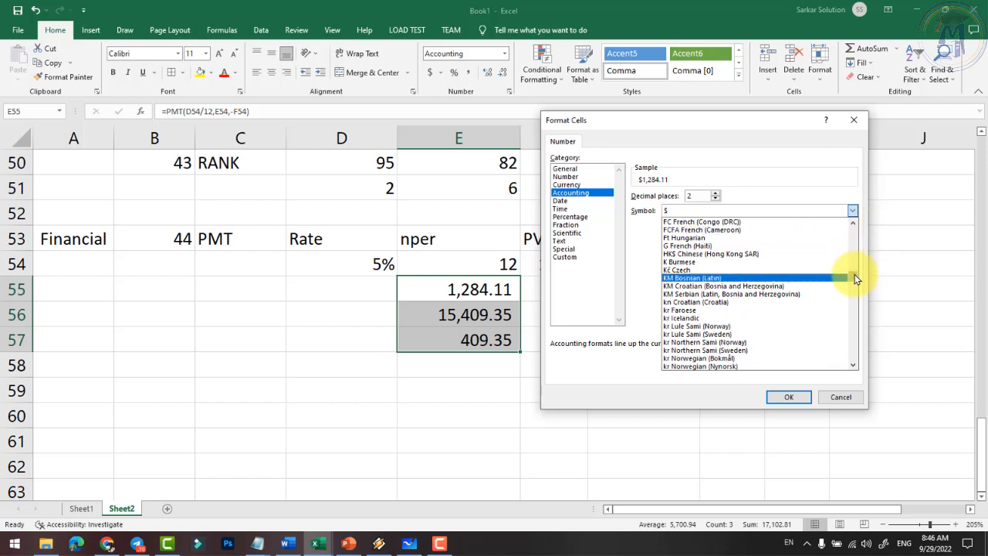
{"action": "left_click_drag", "start_coordinate": [853, 275], "coordinate": [851, 298]}
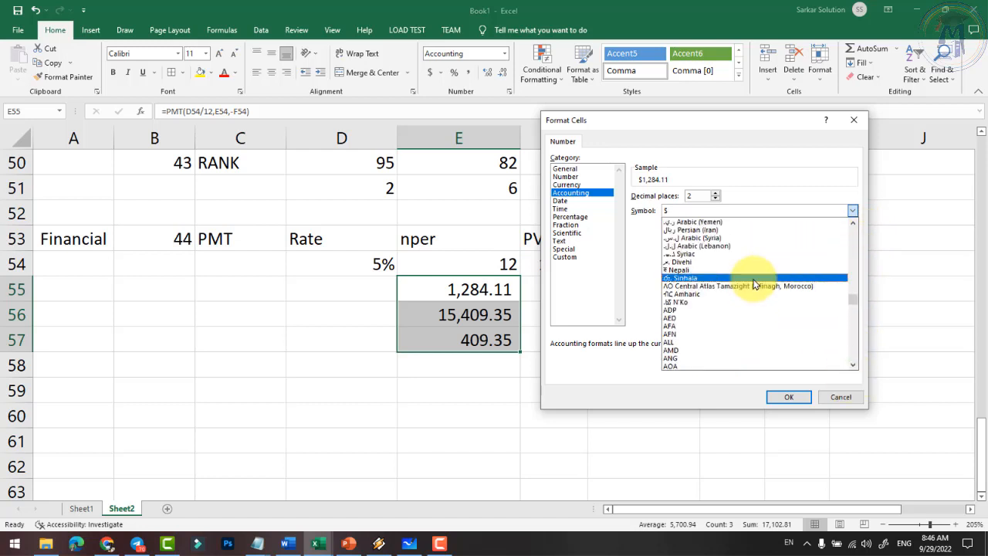
{"action": "left_click", "coordinate": [573, 258]}
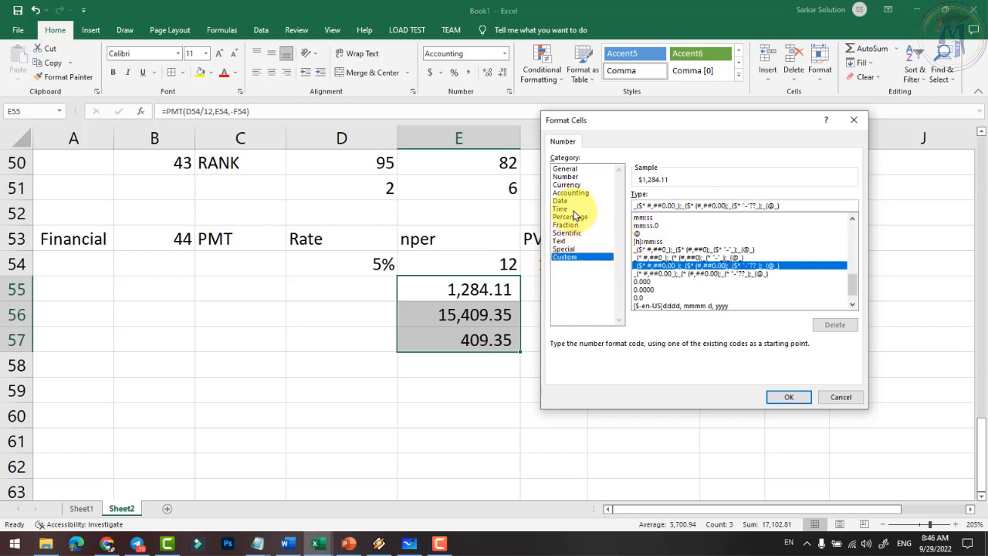
- Apply Currency format with the ₹ Hindi rupee symbol to E55:E57
{"action": "left_click", "coordinate": [568, 185]}
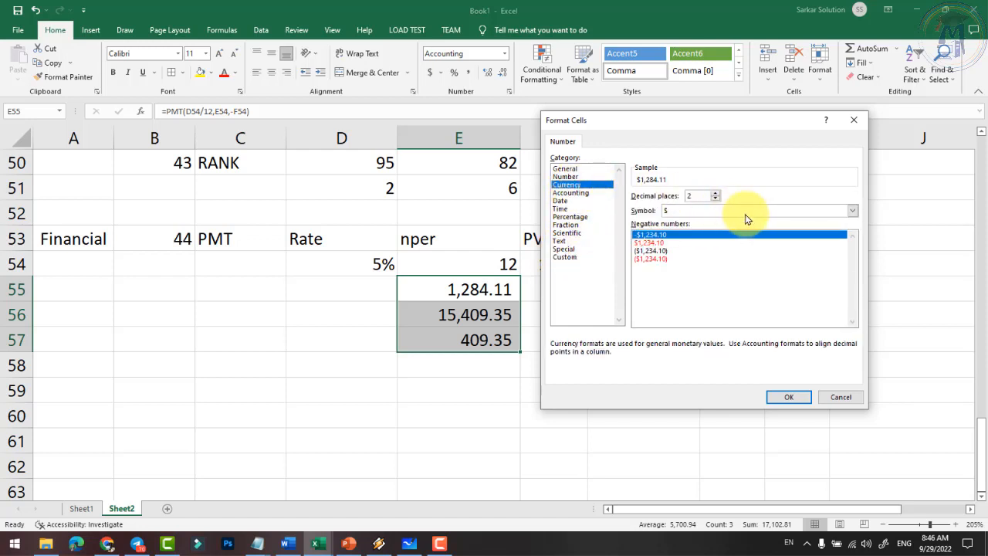
{"action": "left_click", "coordinate": [746, 211]}
{"action": "scroll", "coordinate": [699, 282], "scroll_direction": "down", "scroll_amount": 2}
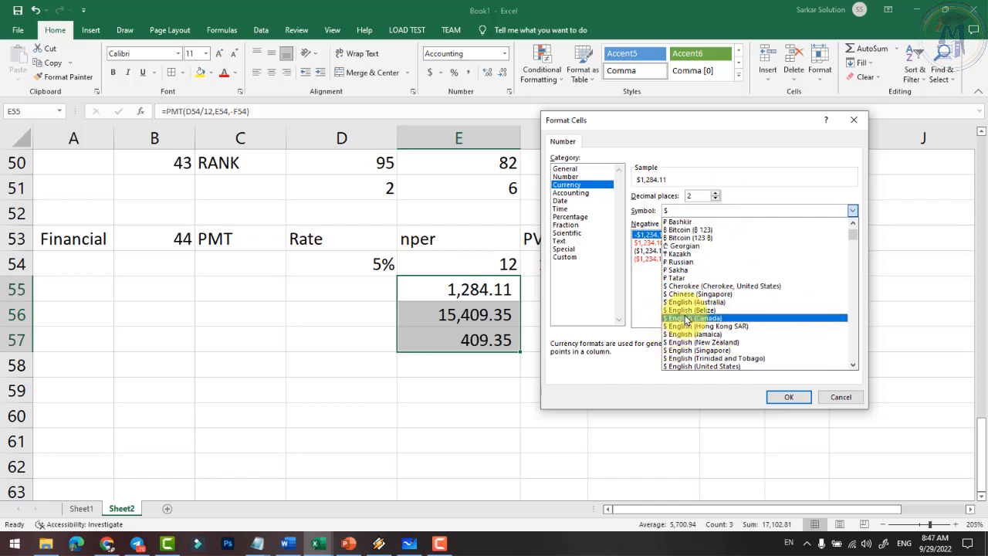
{"action": "scroll", "coordinate": [691, 329], "scroll_direction": "down", "scroll_amount": 1}
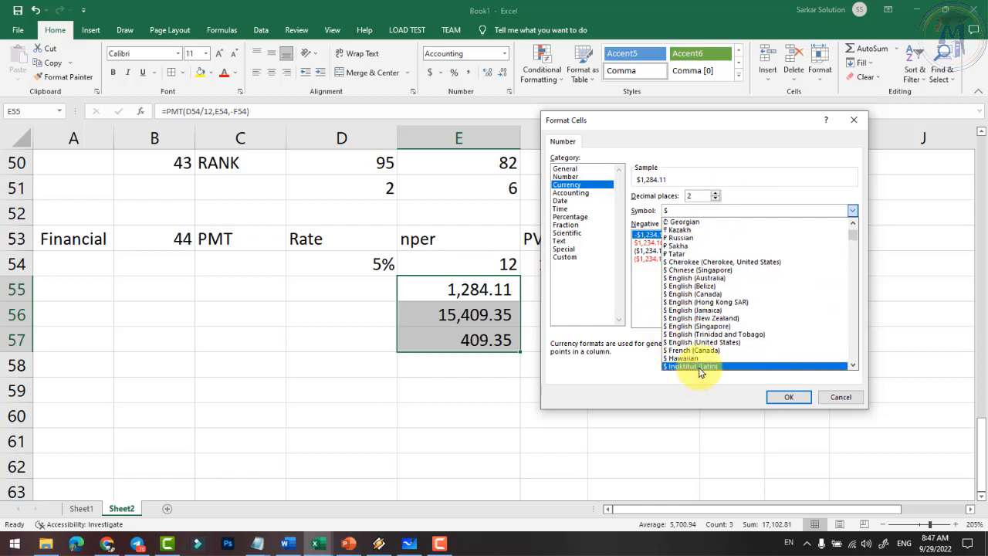
{"action": "scroll", "coordinate": [698, 369], "scroll_direction": "down", "scroll_amount": 2}
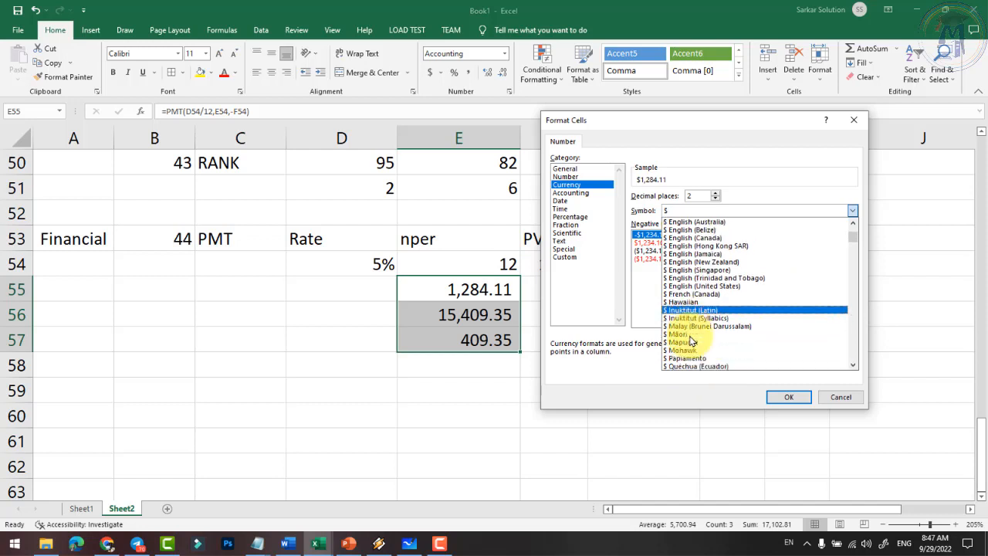
{"action": "scroll", "coordinate": [692, 341], "scroll_direction": "down", "scroll_amount": 6}
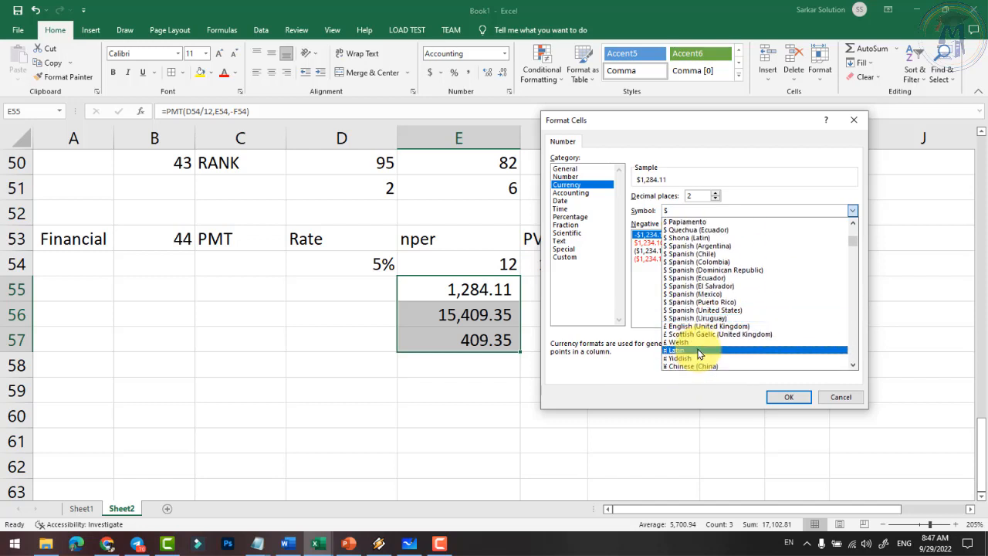
{"action": "scroll", "coordinate": [706, 369], "scroll_direction": "down", "scroll_amount": 2}
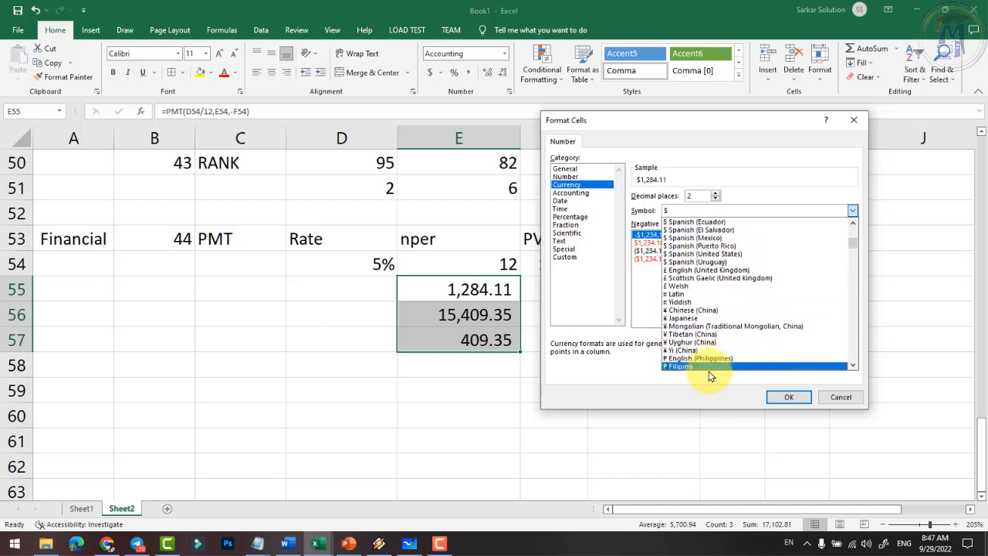
{"action": "scroll", "coordinate": [699, 370], "scroll_direction": "down", "scroll_amount": 2}
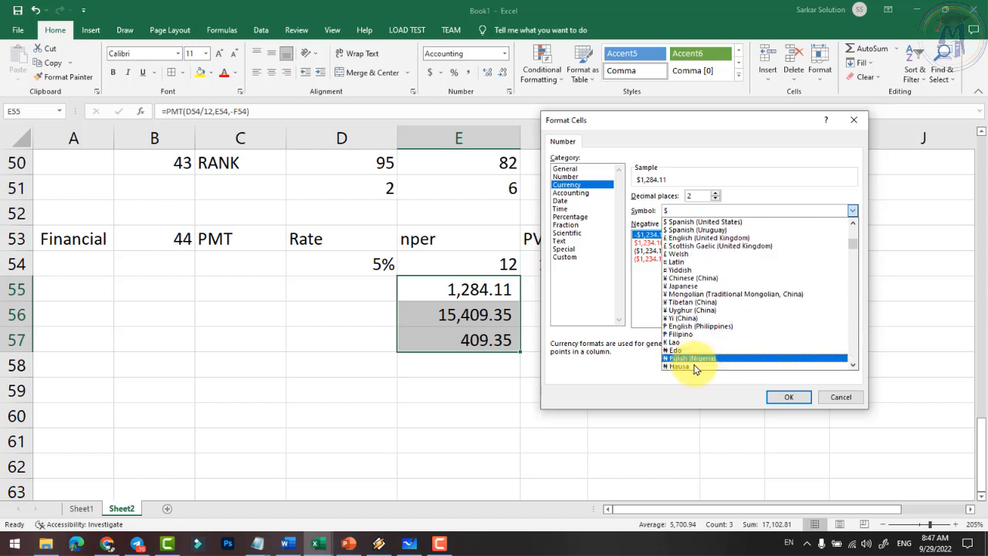
{"action": "scroll", "coordinate": [688, 345], "scroll_direction": "down", "scroll_amount": 3}
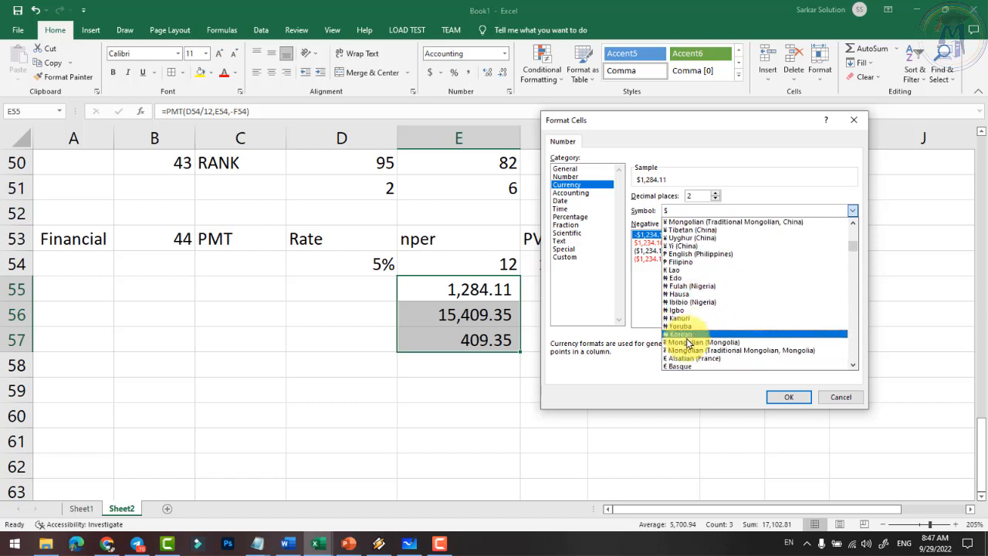
{"action": "scroll", "coordinate": [687, 345], "scroll_direction": "down", "scroll_amount": 6}
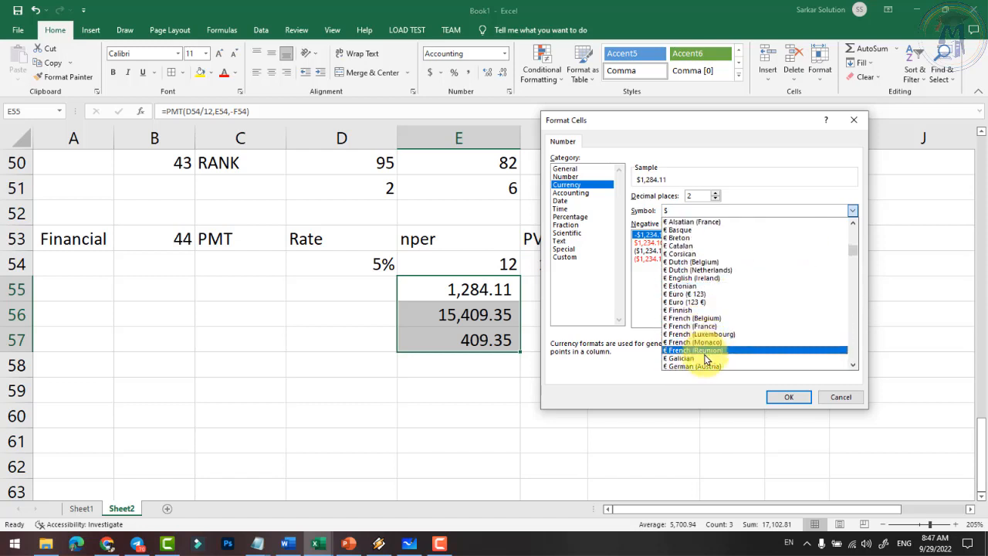
{"action": "scroll", "coordinate": [705, 359], "scroll_direction": "down", "scroll_amount": 1}
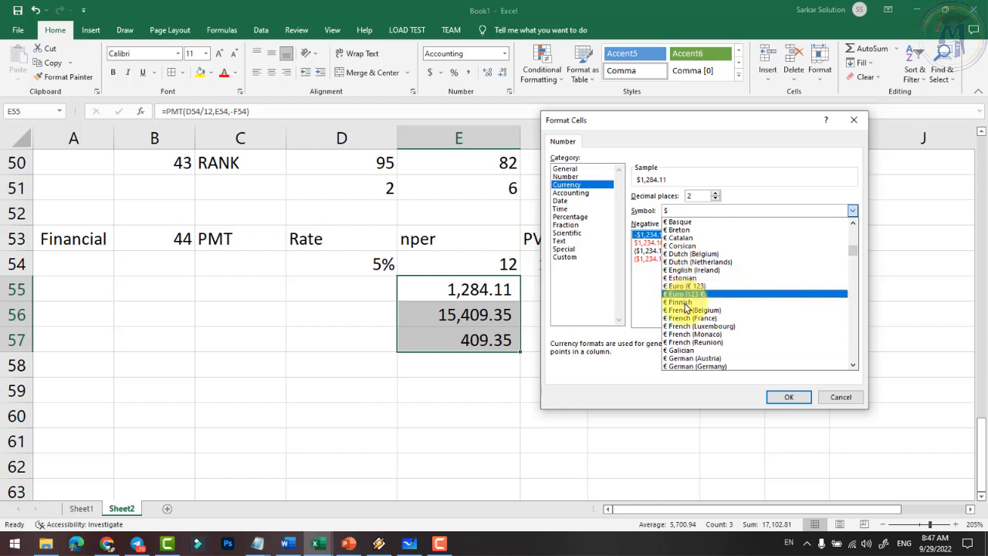
{"action": "scroll", "coordinate": [687, 307], "scroll_direction": "down", "scroll_amount": 6}
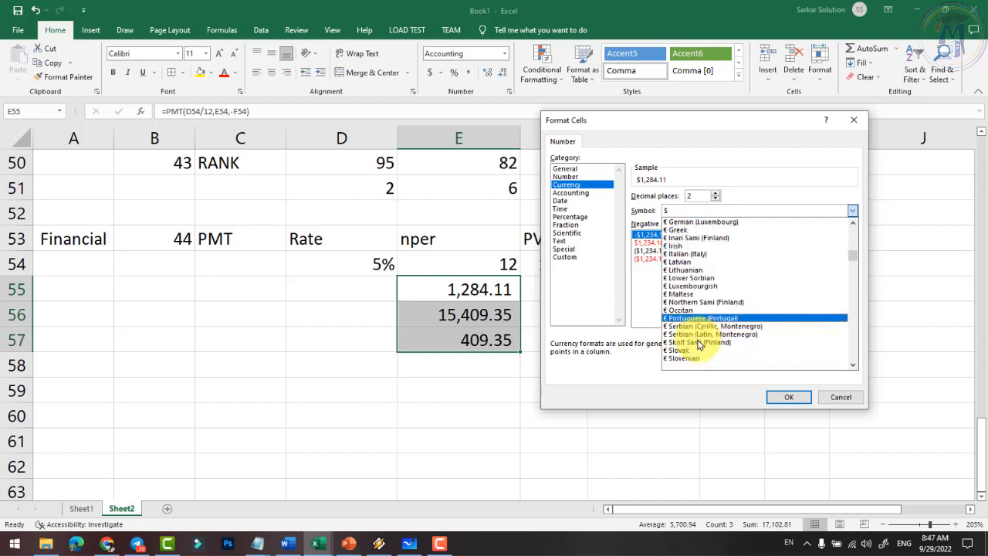
{"action": "scroll", "coordinate": [698, 345], "scroll_direction": "down", "scroll_amount": 5}
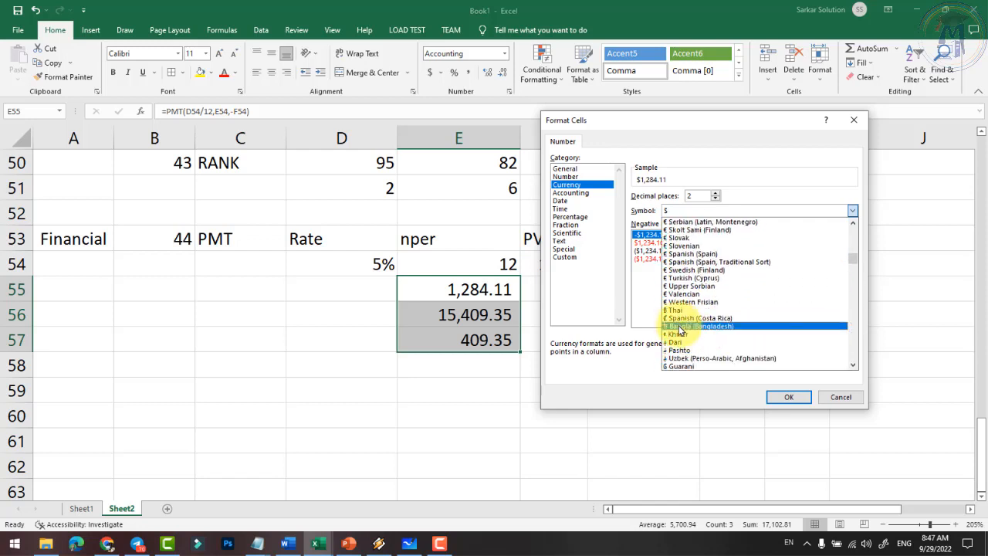
{"action": "scroll", "coordinate": [680, 362], "scroll_direction": "down", "scroll_amount": 3}
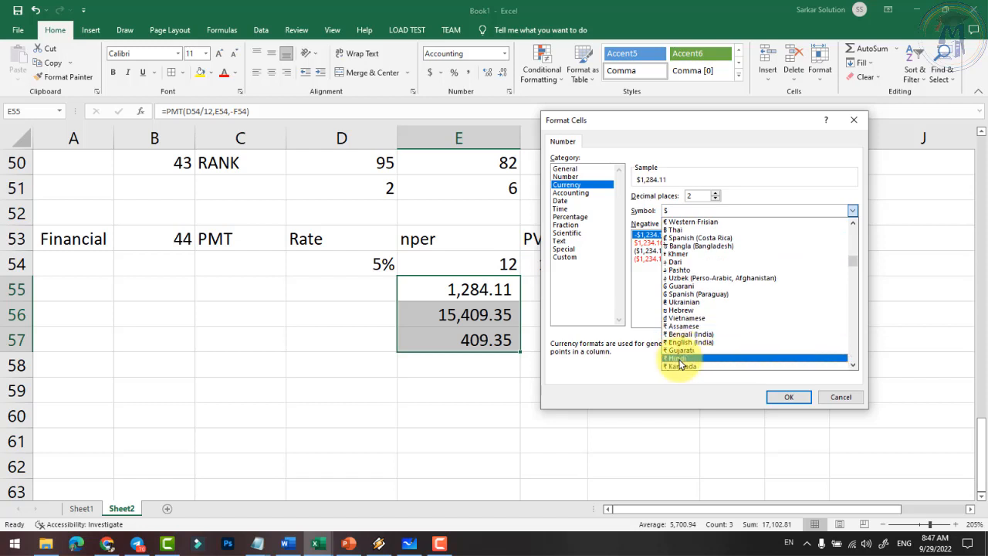
{"action": "left_click", "coordinate": [675, 359]}
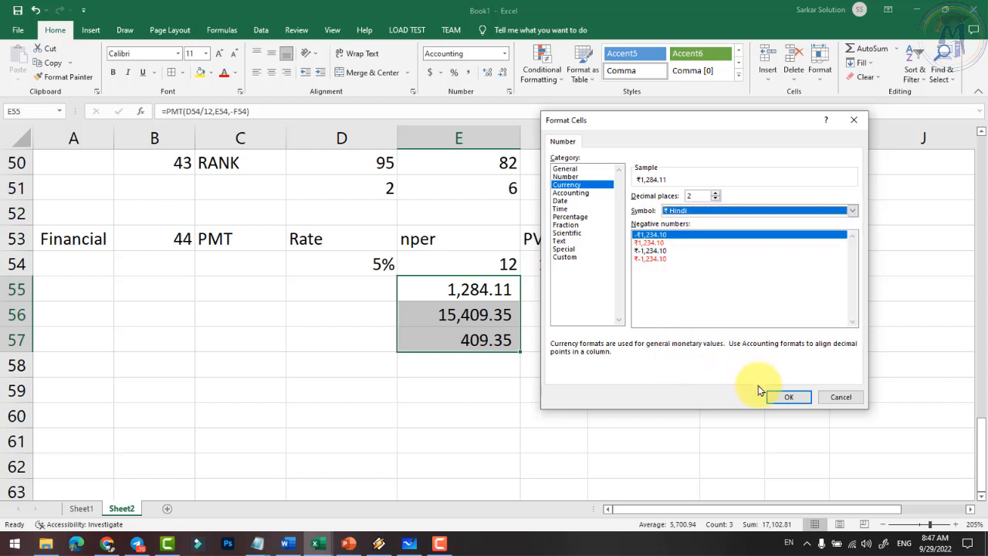
{"action": "left_click", "coordinate": [781, 397]}
{"action": "left_click", "coordinate": [420, 311]}
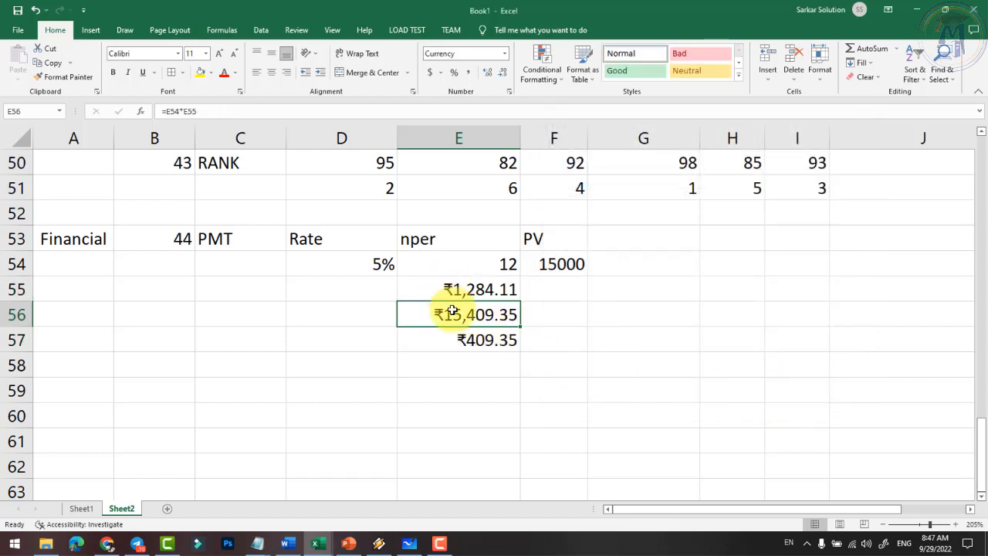
- Return E55:E57 to Comma Style without a currency symbol
{"action": "left_click_drag", "start_coordinate": [463, 286], "coordinate": [455, 336]}
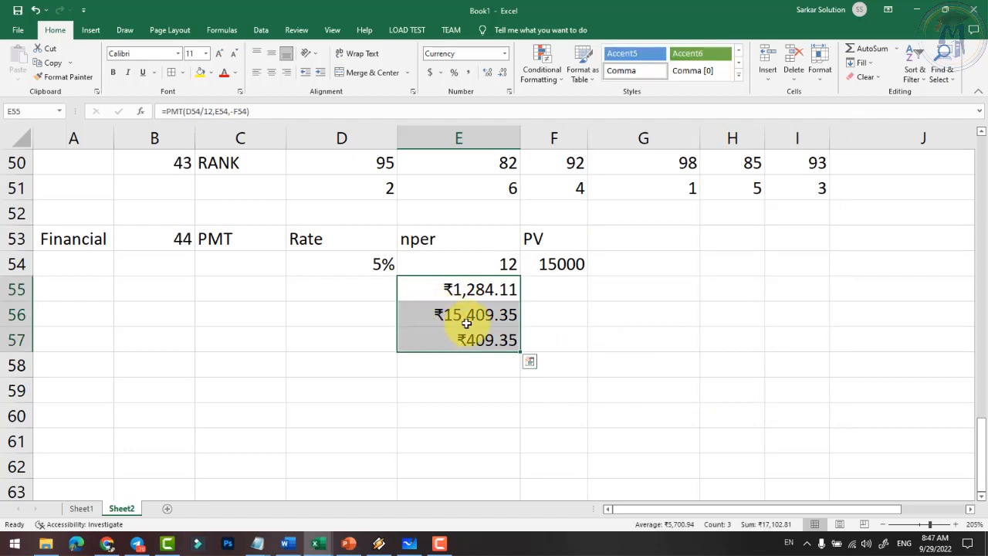
{"action": "left_click", "coordinate": [471, 73]}
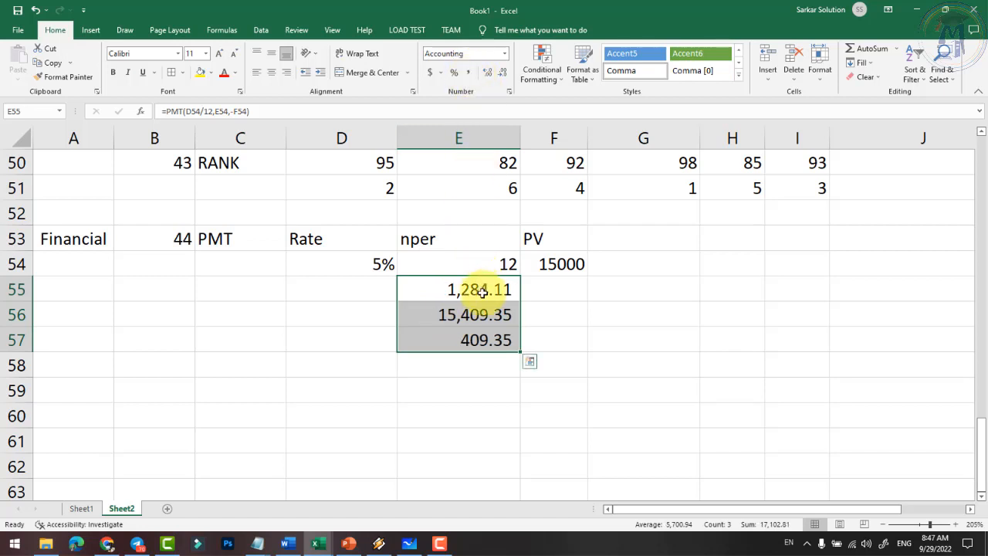
{"action": "left_click", "coordinate": [463, 339]}
- Start a new row 59 entry with the DB function and a Depreciation description
{"action": "left_click", "coordinate": [236, 243]}
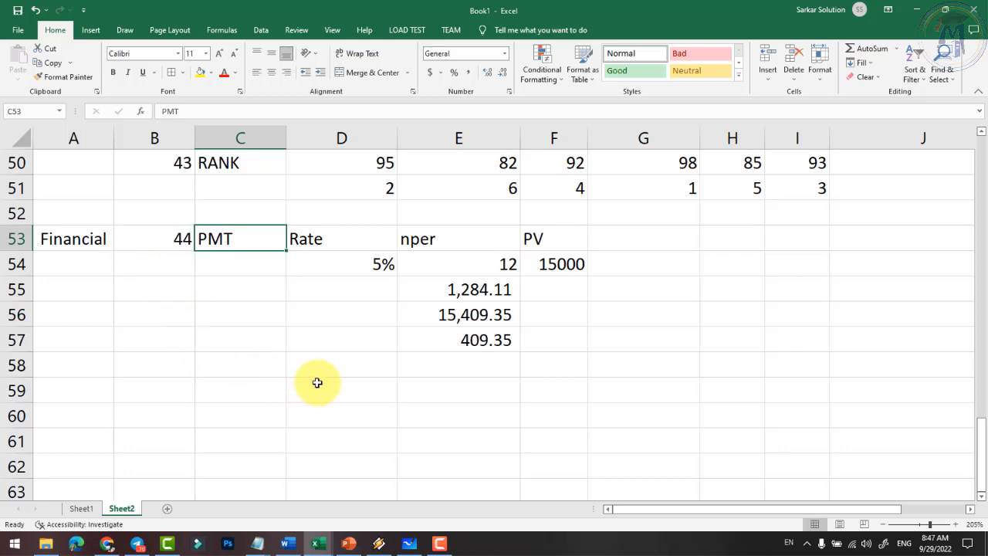
{"action": "left_click", "coordinate": [221, 386]}
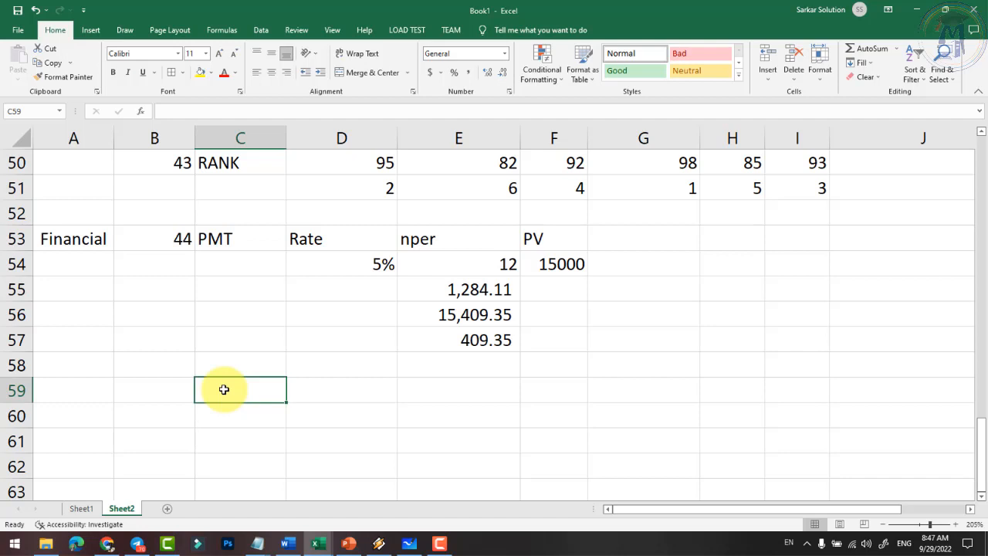
{"action": "key", "text": "Left"}
{"action": "type", "text": "DB"}
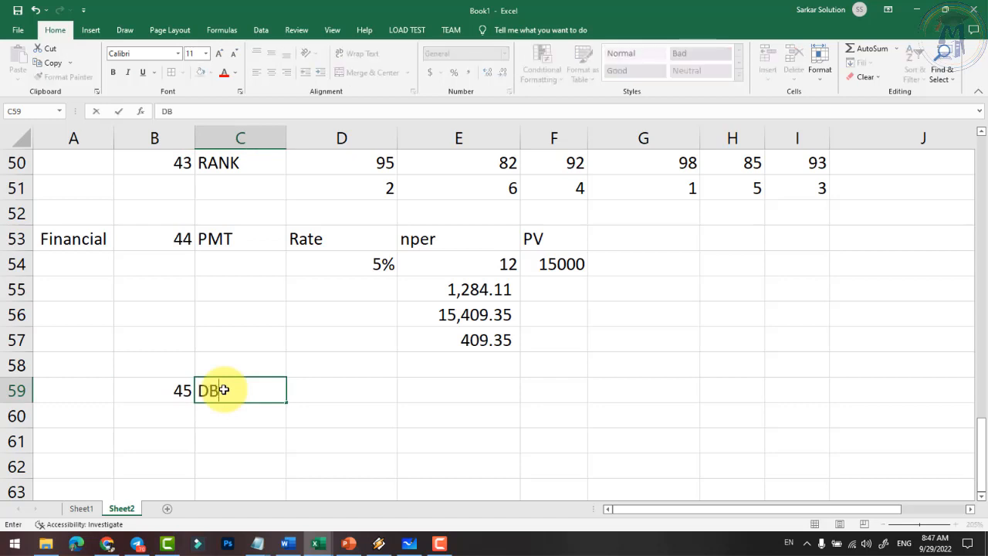
{"action": "key", "text": "Tab"}
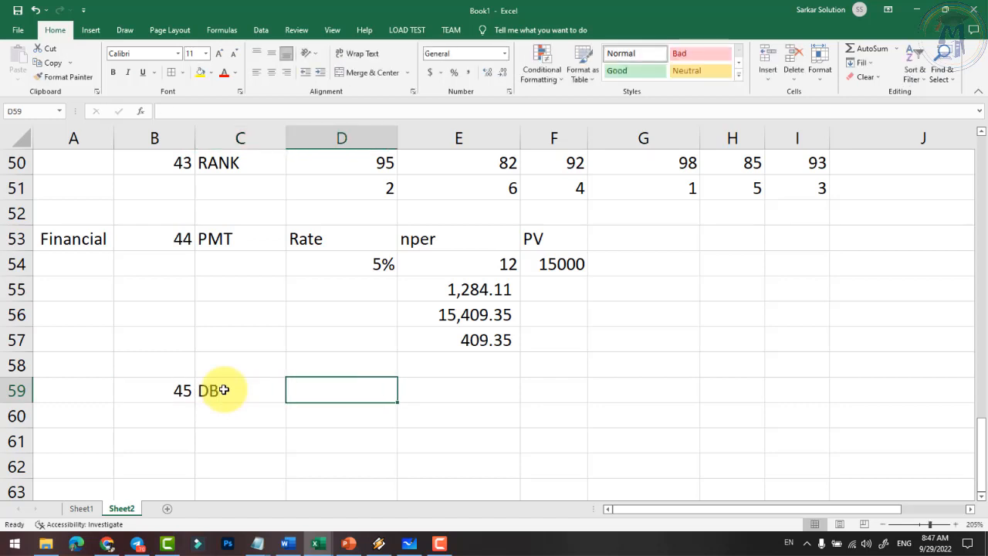
{"action": "type", "text": "Depr"}
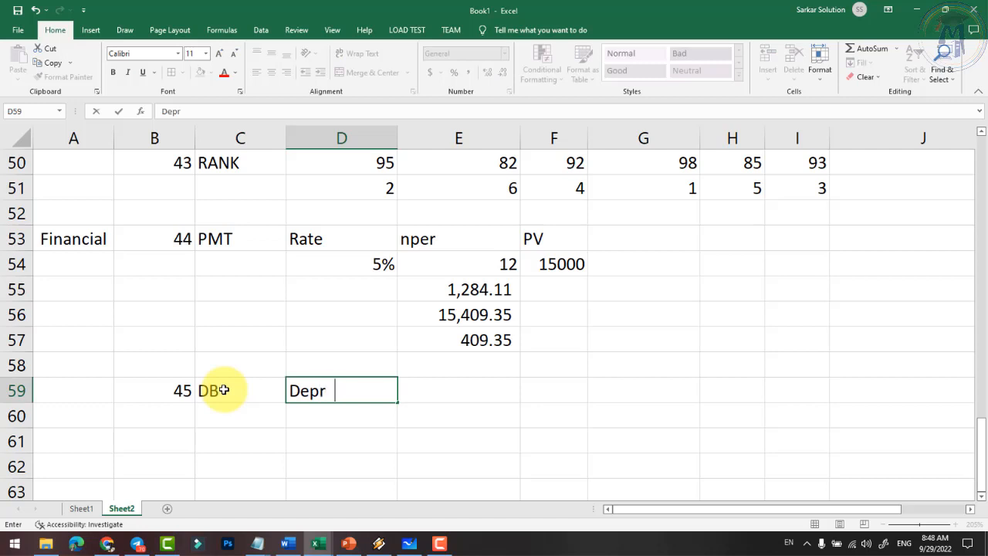
{"action": "type", "text": "eciation"}
{"action": "key", "text": "Return"}
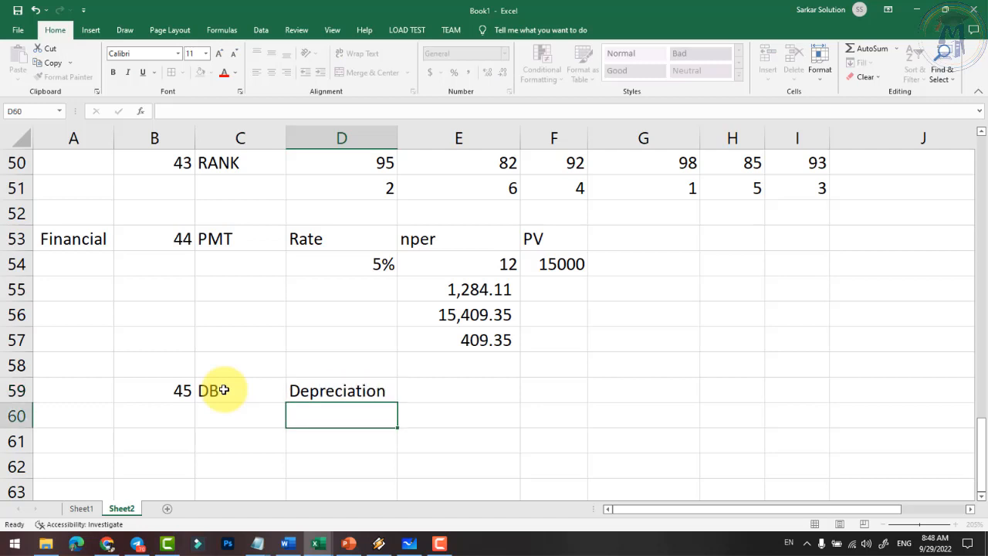
{"action": "left_click", "coordinate": [351, 390]}
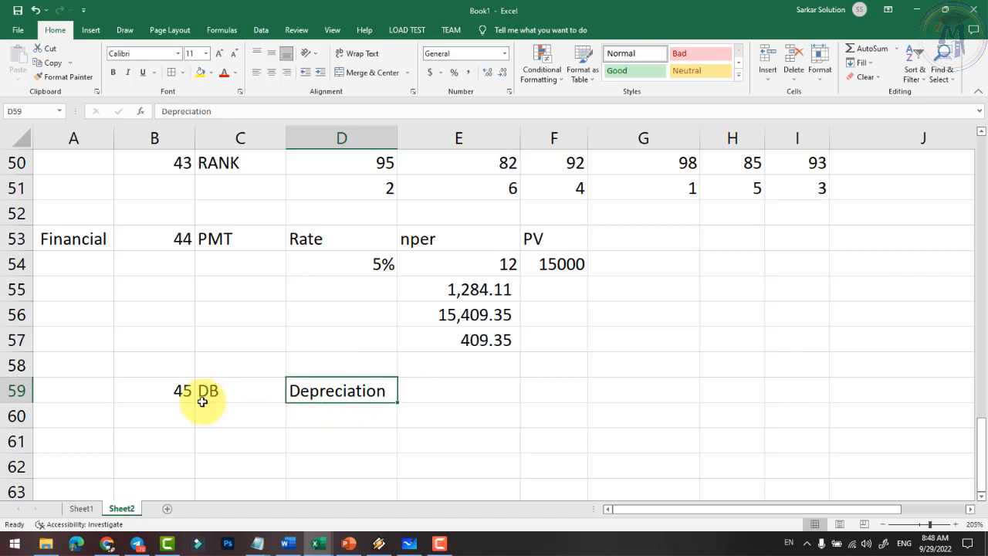
- Add a Laptop heading in E59 with a cost of 50000 in E60
{"action": "left_click", "coordinate": [454, 390]}
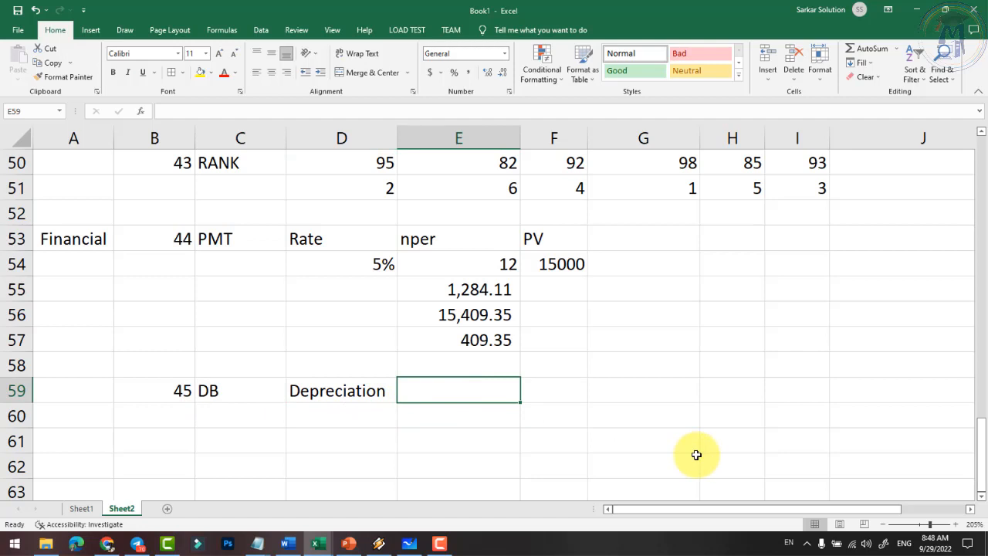
{"action": "type", "text": "La"}
{"action": "key", "text": "BackSpace"}
{"action": "key", "text": "BackSpace"}
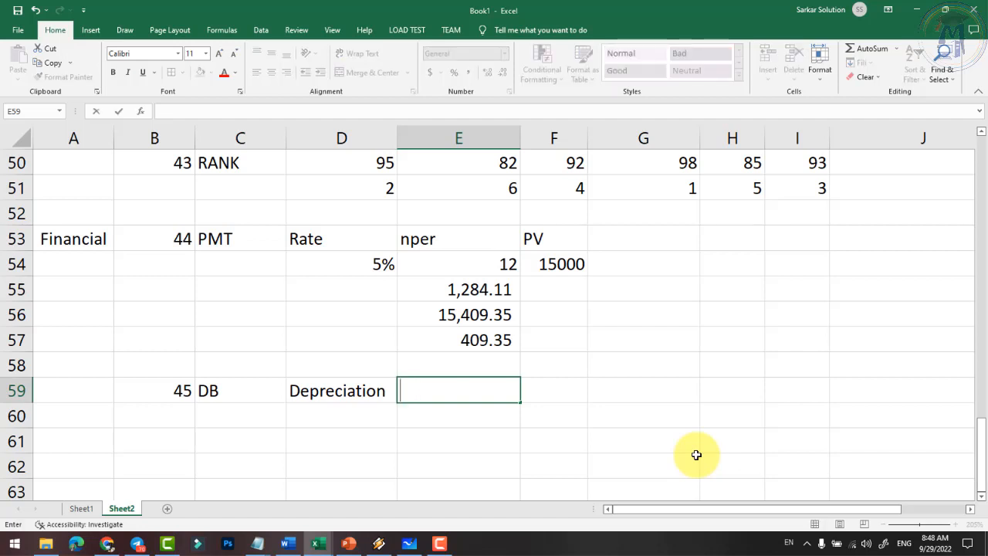
{"action": "type", "text": "Labt"}
{"action": "type", "text": "o"}
{"action": "key", "text": "BackSpace"}
{"action": "key", "text": "BackSpace"}
{"action": "key", "text": "BackSpace"}
{"action": "type", "text": "lto"}
{"action": "key", "text": "BackSpace"}
{"action": "key", "text": "BackSpace"}
{"action": "key", "text": "BackSpace"}
{"action": "type", "text": "ptop"}
{"action": "key", "text": "Return"}
{"action": "type", "text": "500"}
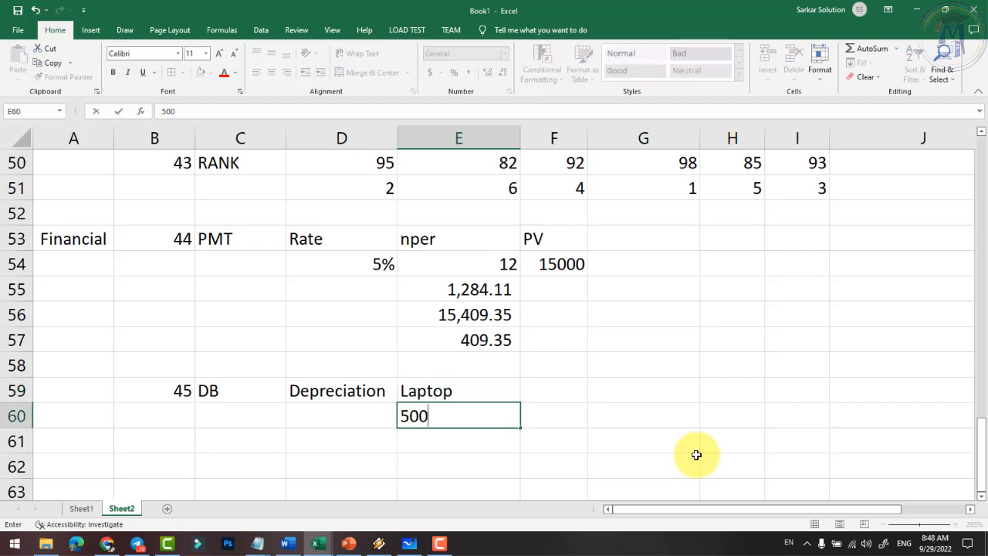
{"action": "type", "text": "00"}
{"action": "key", "text": "Tab"}
- Add a Life heading in F59 with a value of 5 below it
{"action": "key", "text": "Up"}
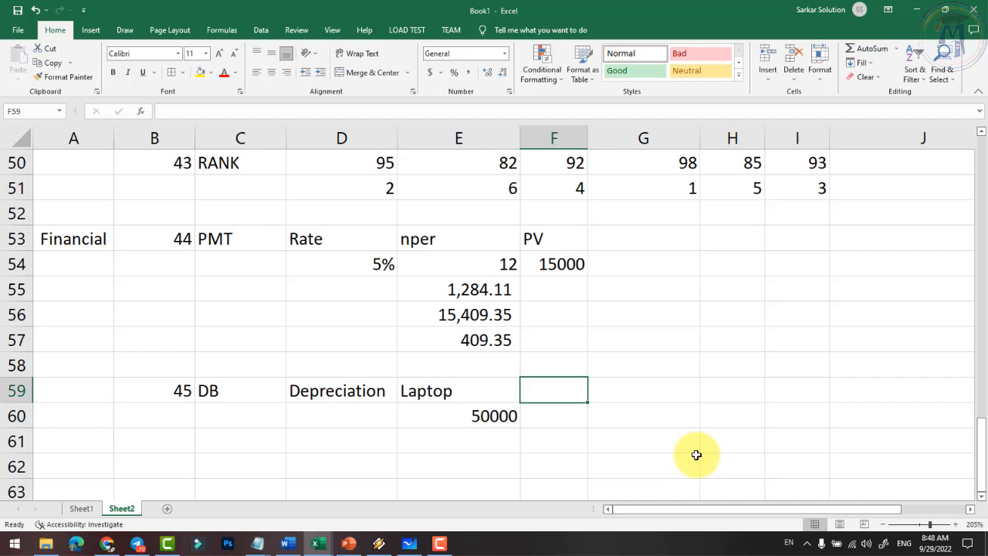
{"action": "type", "text": "Life"}
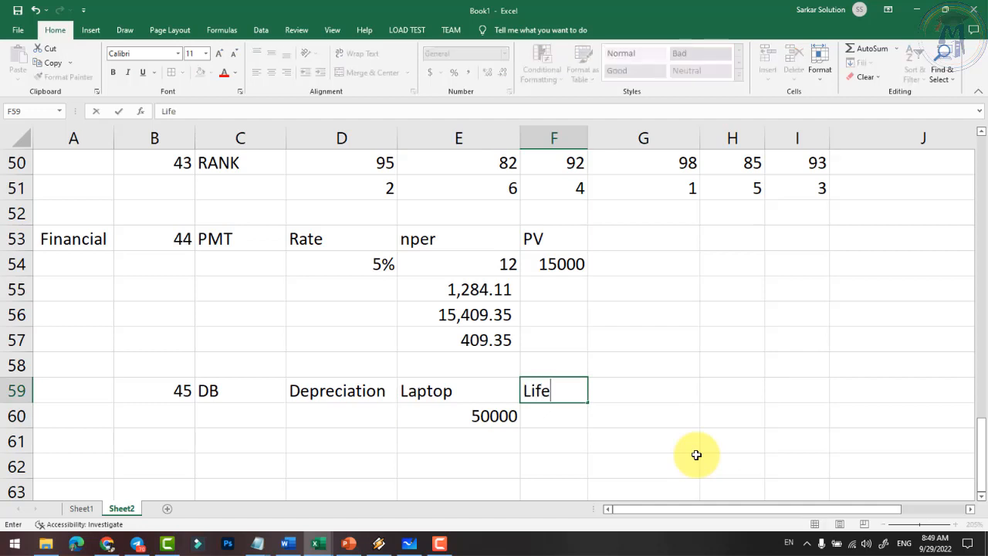
{"action": "key", "text": "Return"}
{"action": "type", "text": "5"}
{"action": "key", "text": "Tab"}
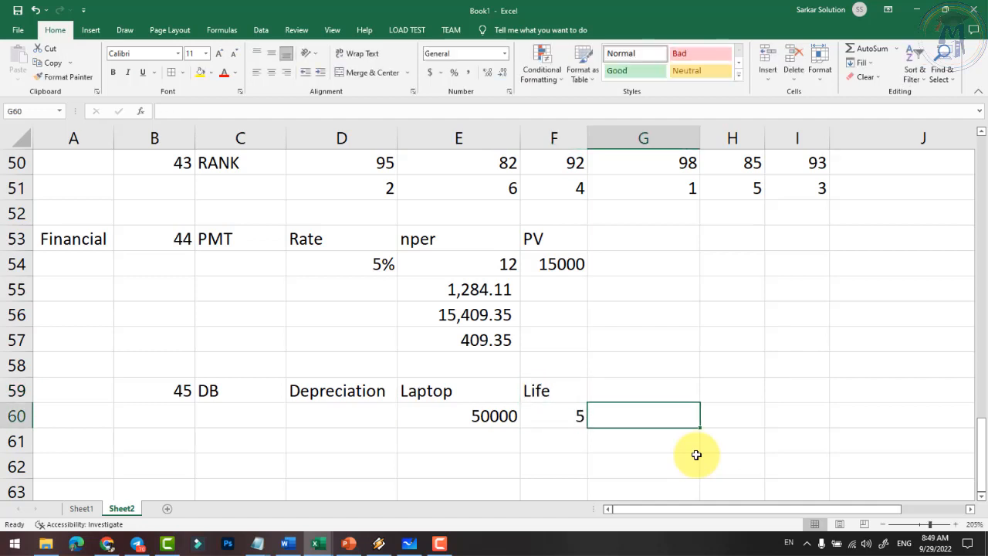
- Add a Salvage Value heading in G59 with 15000 in G60, then check the row 60 inputs
{"action": "key", "text": "Up"}
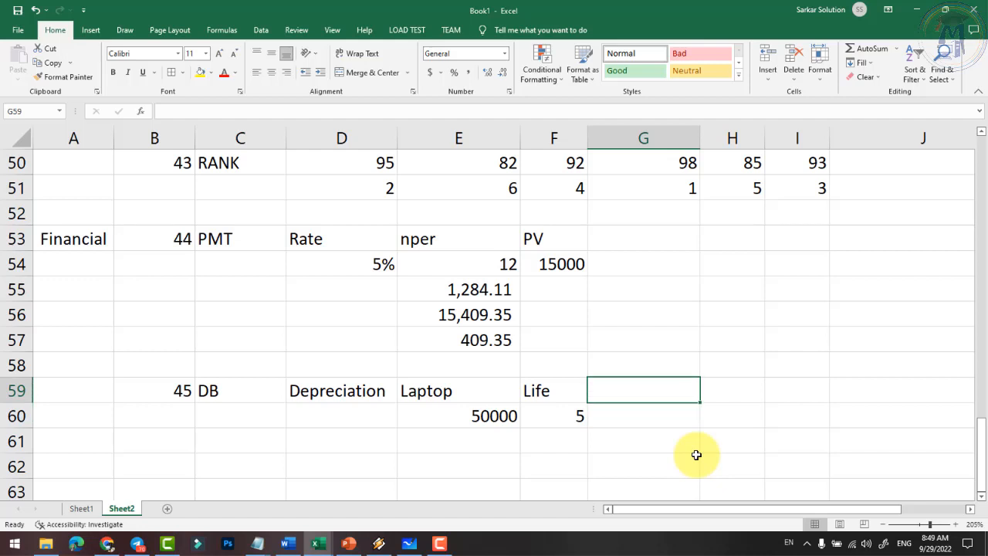
{"action": "type", "text": "Salv"}
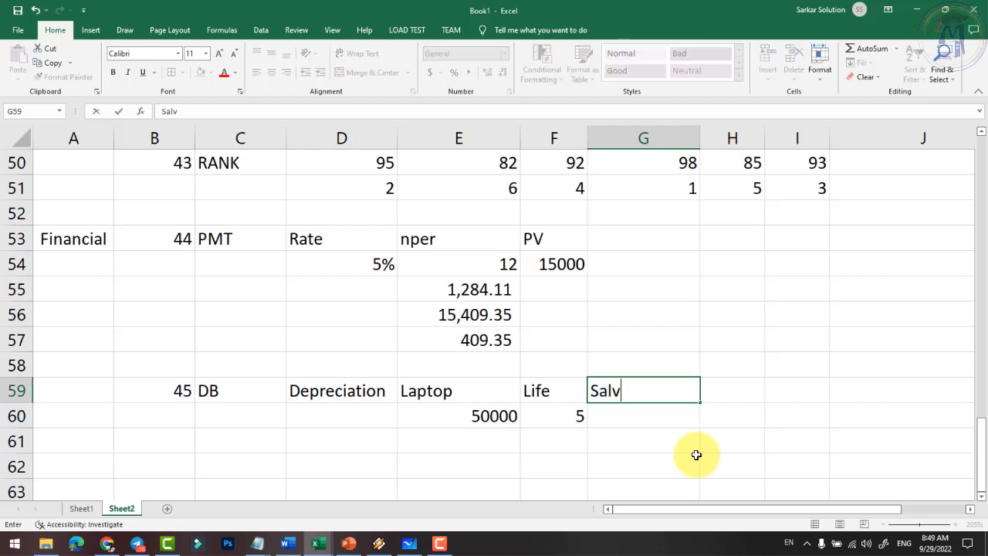
{"action": "type", "text": "age Value"}
{"action": "key", "text": "Return"}
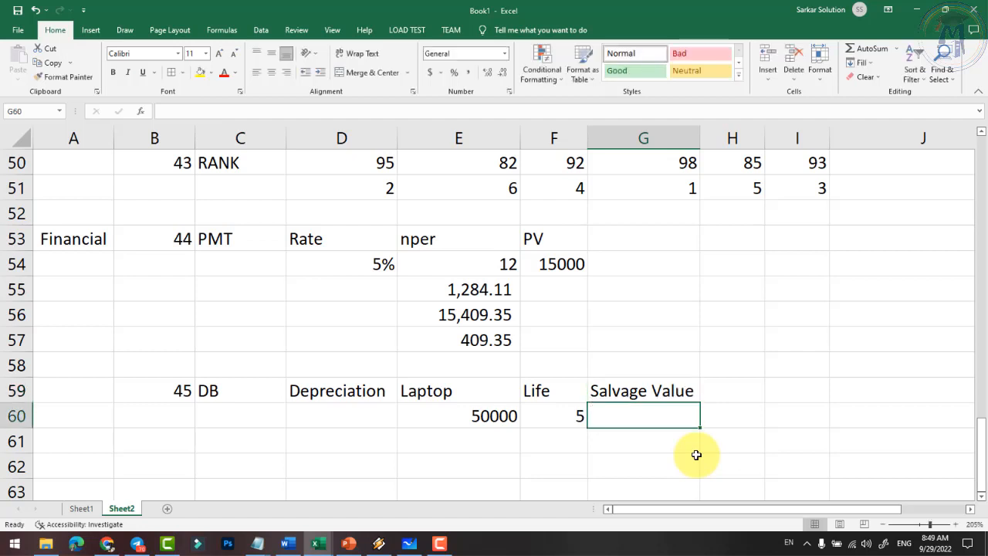
{"action": "type", "text": "15000"}
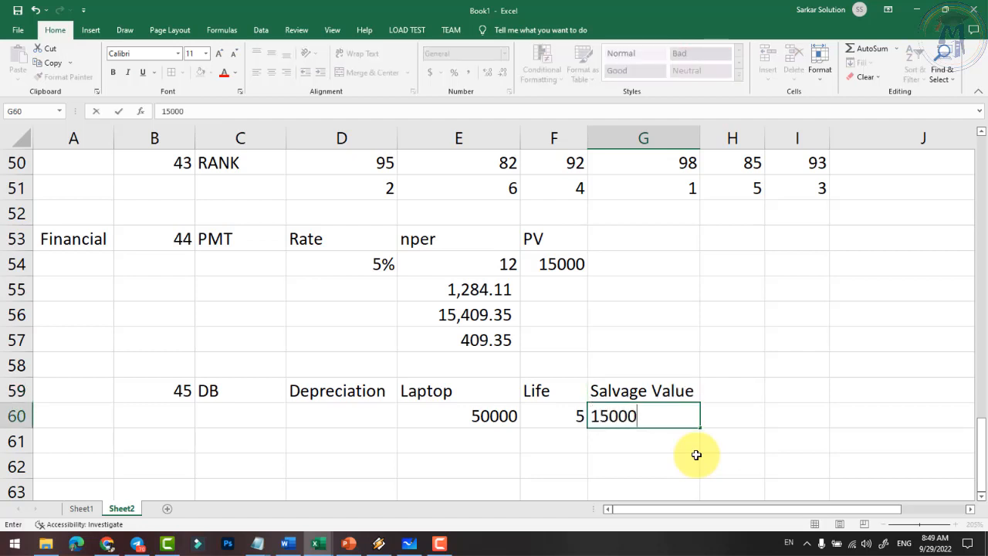
{"action": "key", "text": "Return"}
{"action": "key", "text": "Up"}
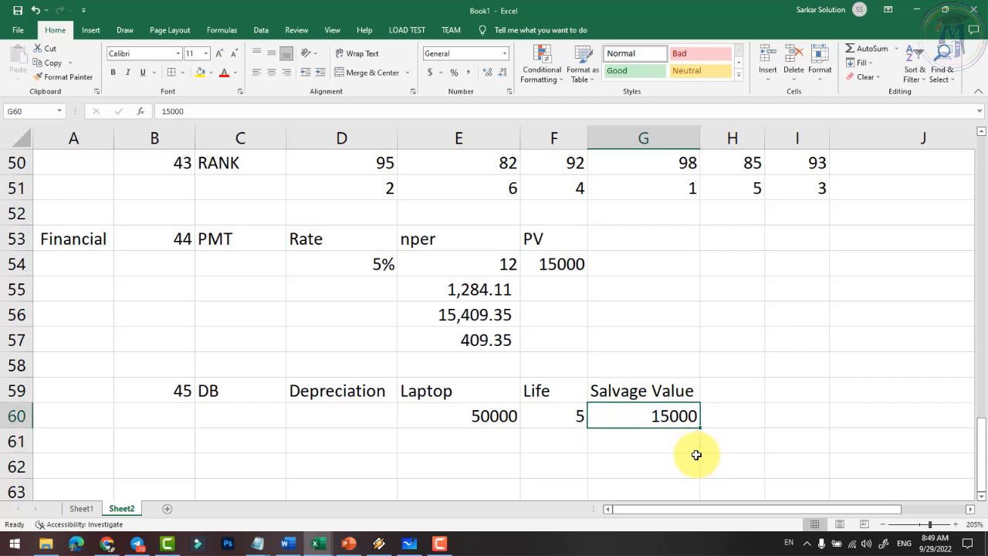
{"action": "left_click", "coordinate": [505, 415]}
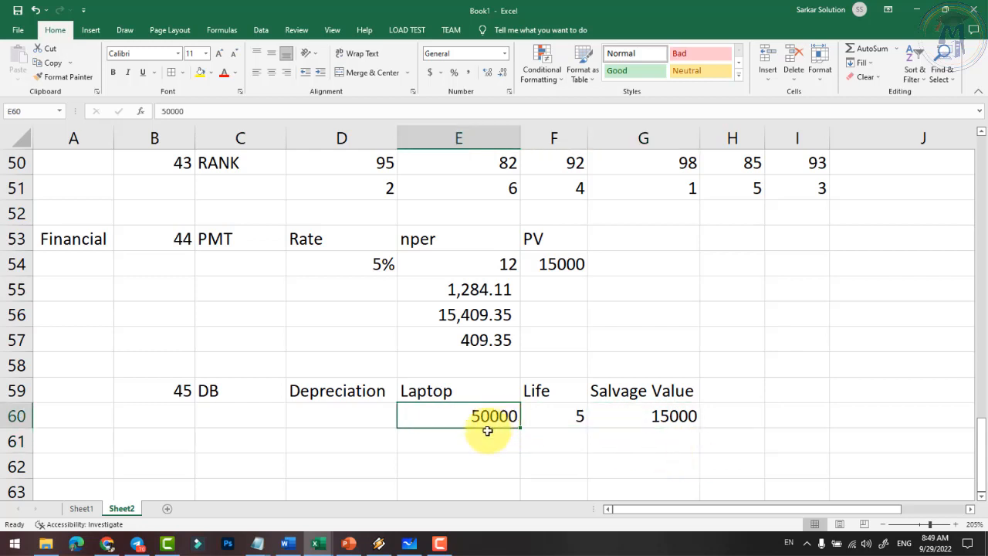
{"action": "left_click", "coordinate": [675, 416]}
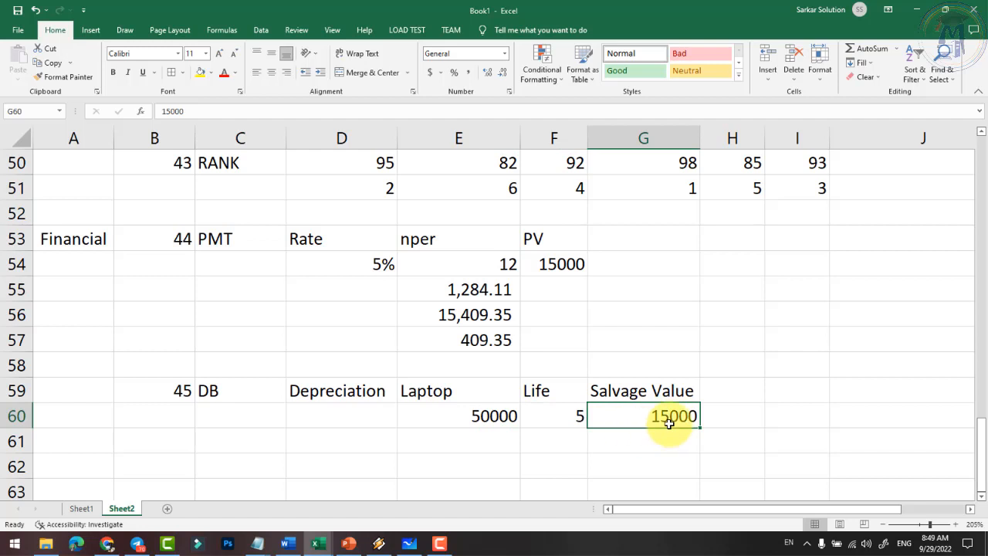
{"action": "left_click", "coordinate": [551, 419]}
{"action": "scroll", "coordinate": [521, 411], "scroll_direction": "down", "scroll_amount": 1}
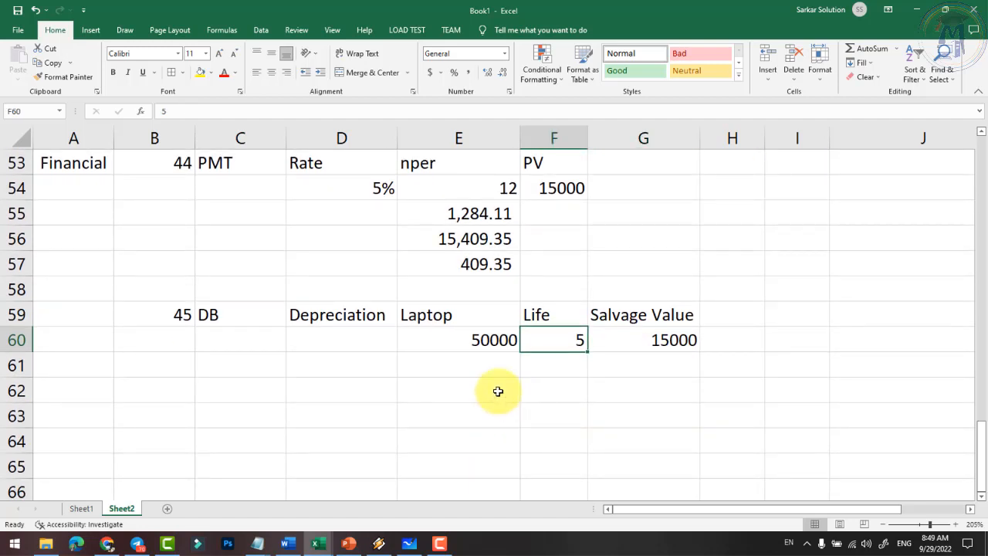
- Add Year and Depreciation headings in E62:F62 and autofit column F to fit them
{"action": "left_click", "coordinate": [499, 391]}
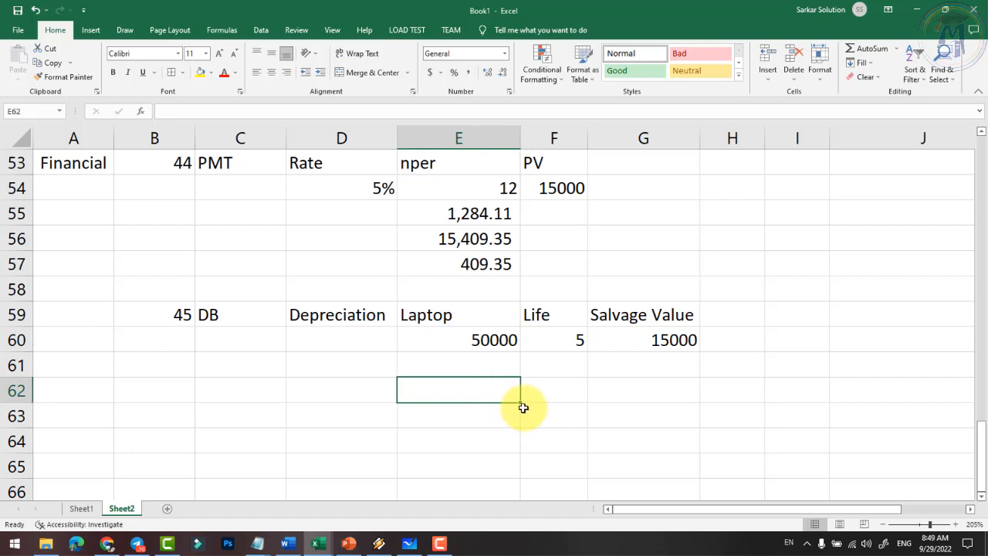
{"action": "type", "text": "Year"}
{"action": "key", "text": "Tab"}
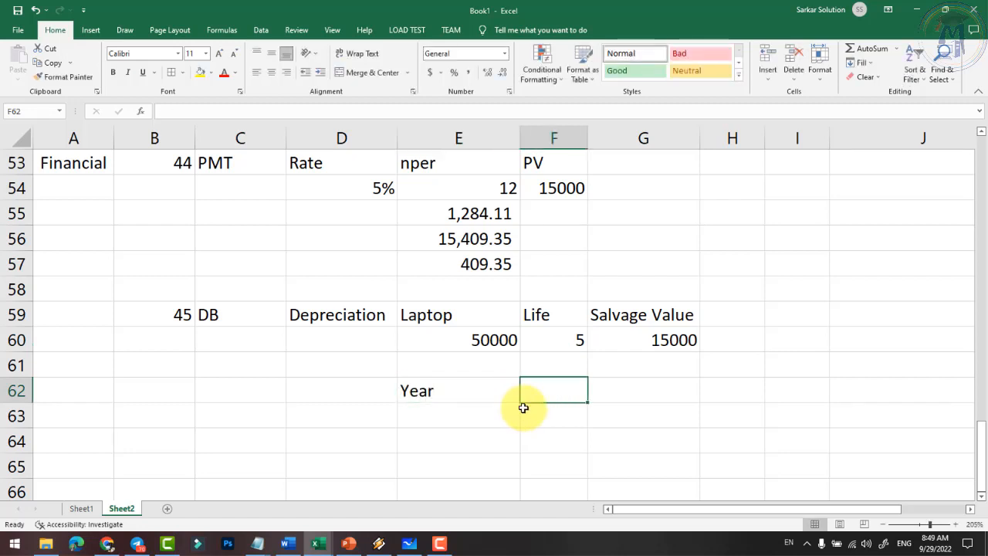
{"action": "type", "text": "Deprec"}
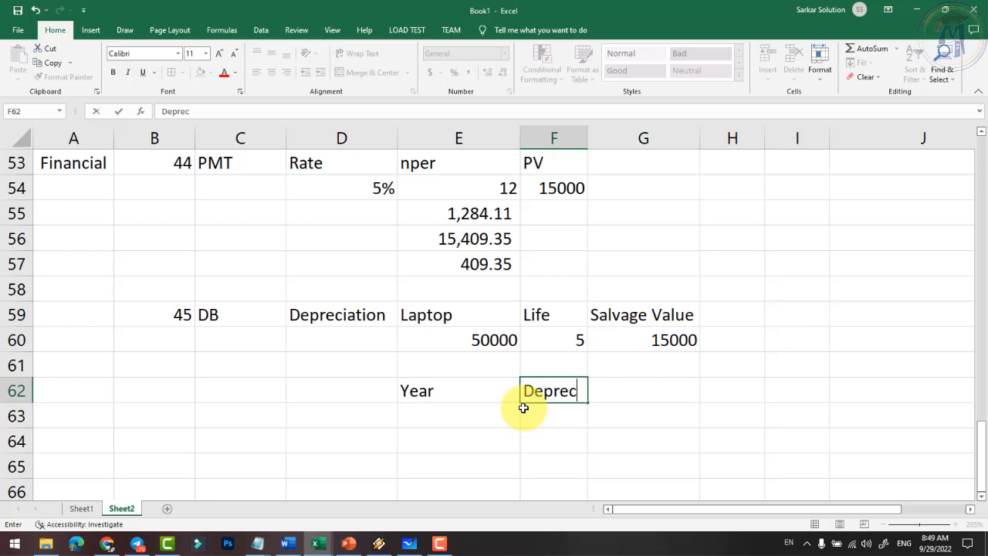
{"action": "type", "text": "iation"}
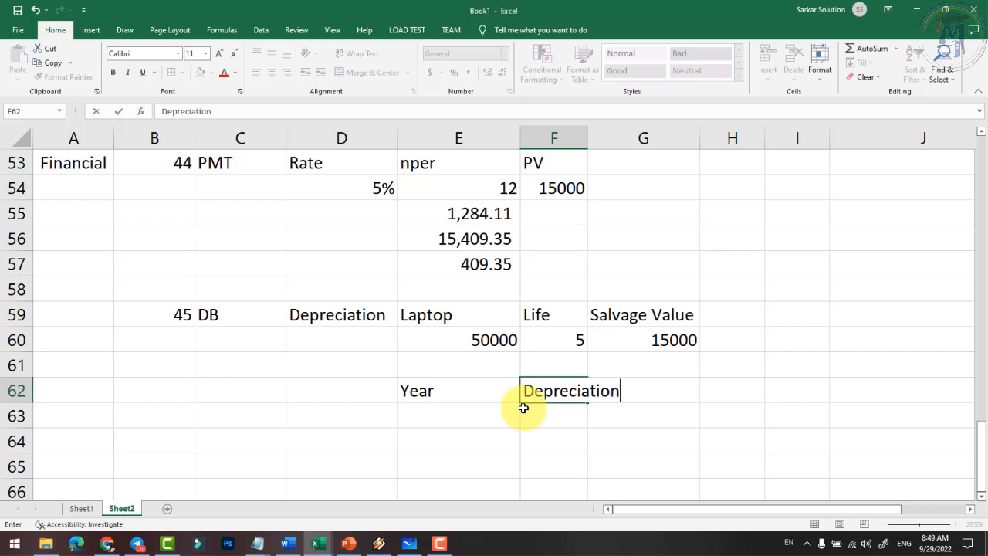
{"action": "key", "text": "Return"}
{"action": "left_click", "coordinate": [580, 139]}
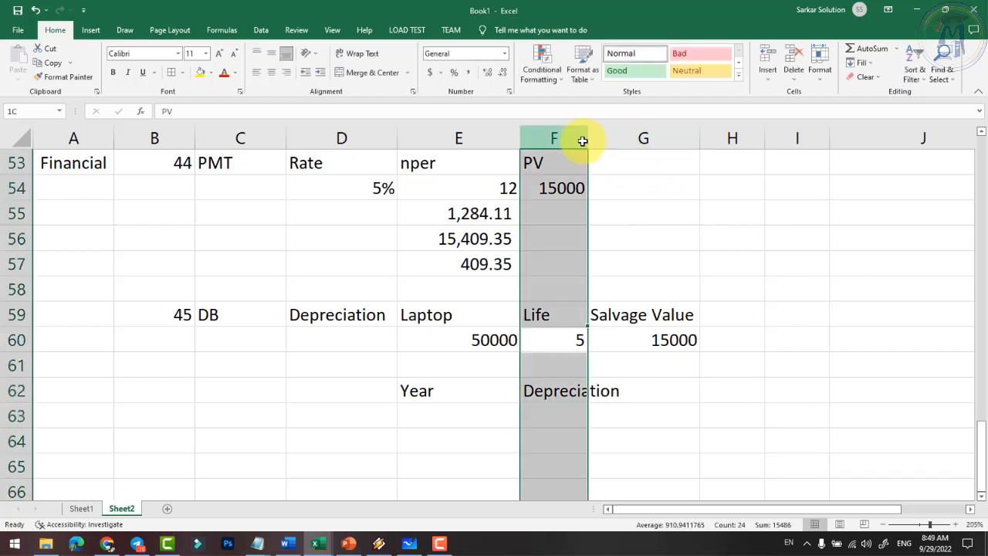
{"action": "double_click", "coordinate": [588, 137]}
- List years 1, 2, 3, 4 and 5 in E63:E67 under the Year heading
{"action": "left_click", "coordinate": [452, 416]}
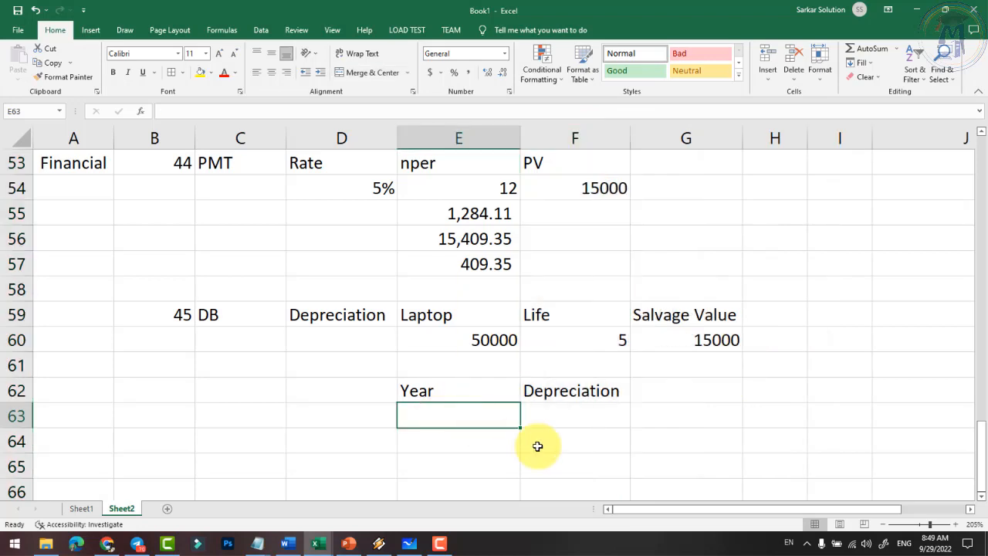
{"action": "type", "text": "1"}
{"action": "key", "text": "Return"}
{"action": "type", "text": "2"}
{"action": "key", "text": "Return"}
{"action": "type", "text": "3"}
{"action": "key", "text": "Return"}
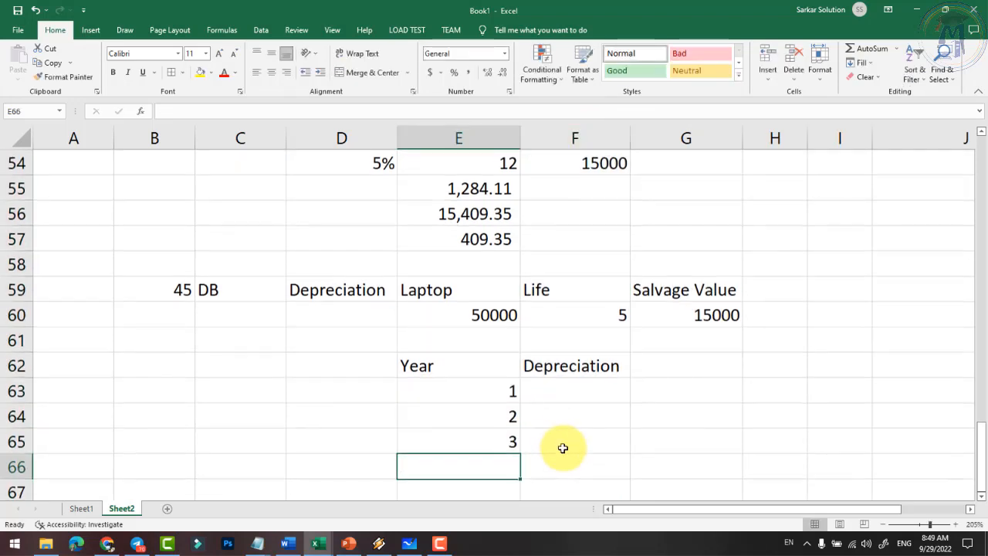
{"action": "type", "text": "4"}
{"action": "key", "text": "Return"}
{"action": "type", "text": "5"}
{"action": "key", "text": "Return"}
{"action": "key", "text": "Up"}
{"action": "key", "text": "Up"}
{"action": "key", "text": "Up"}
{"action": "key", "text": "Up"}
{"action": "key", "text": "Up"}
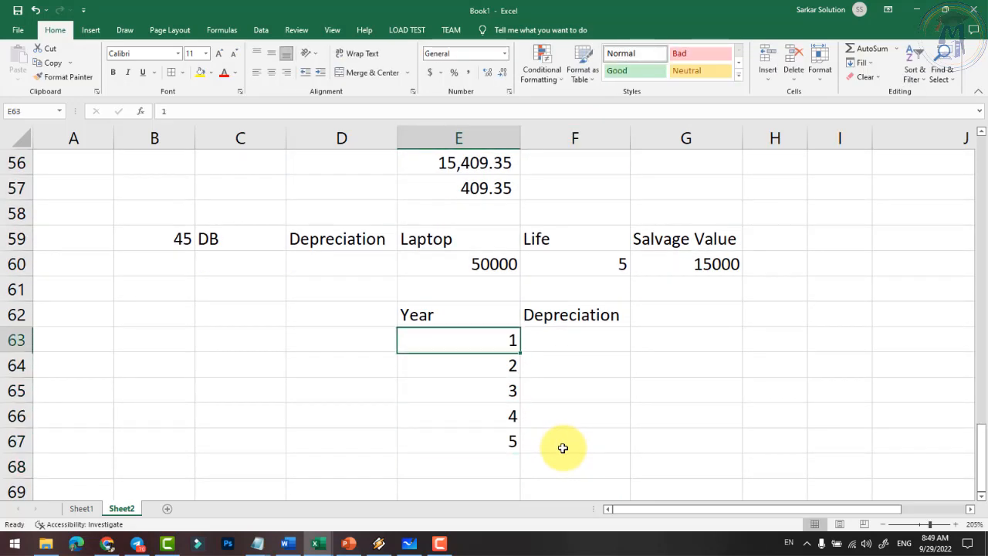
{"action": "key", "text": "Right"}
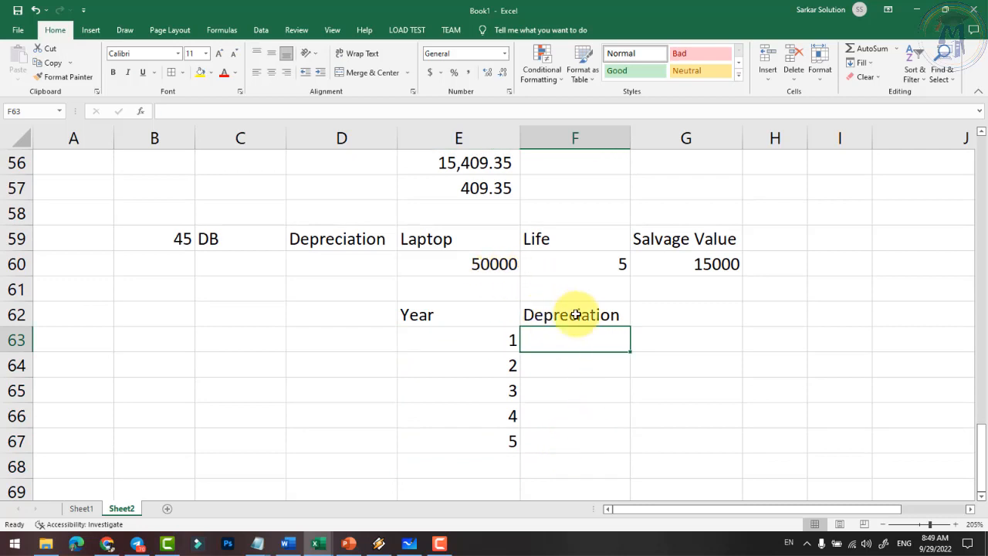
- Enter =DB(E60,G60,F60,E63) in F63, giving year-1 depreciation of $10,700.00
{"action": "type", "text": "="}
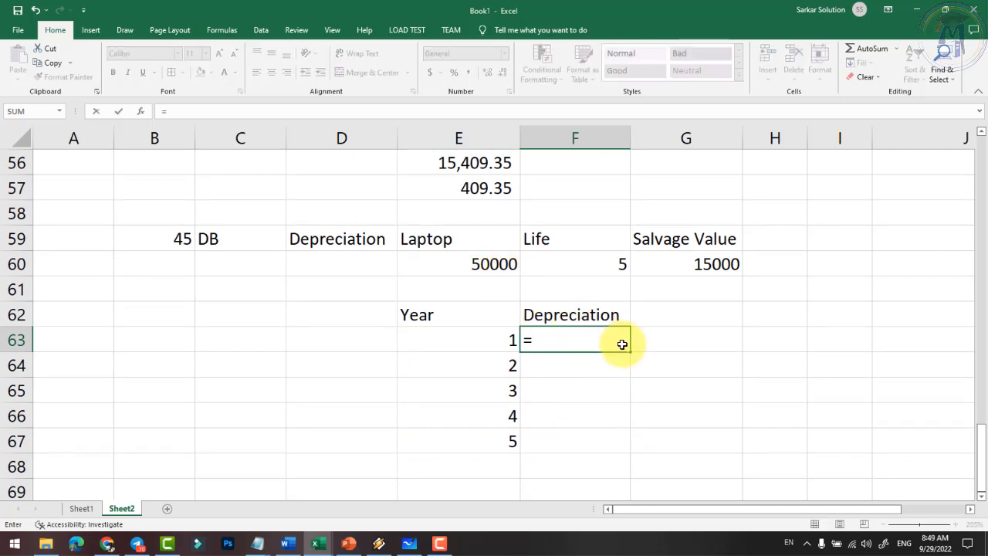
{"action": "type", "text": "db"}
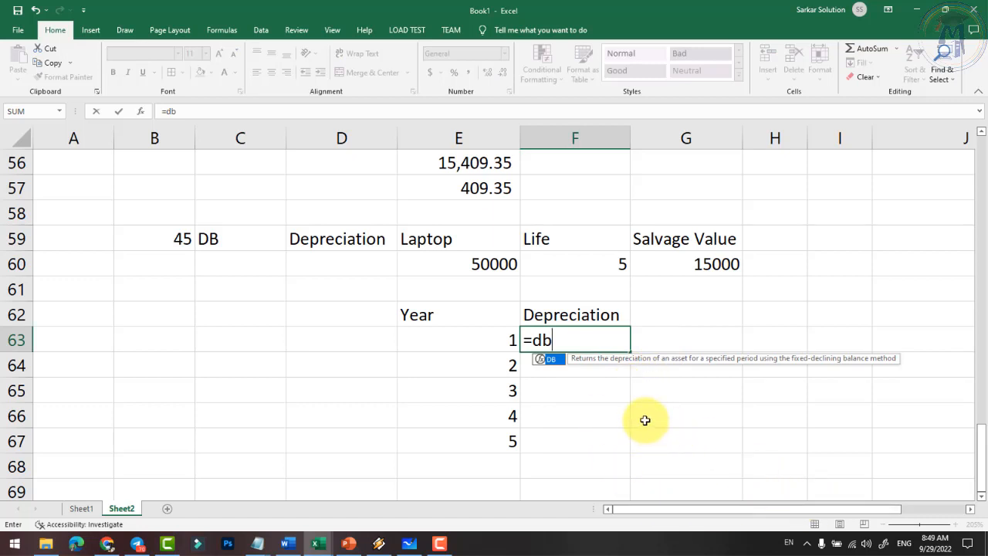
{"action": "type", "text": "("}
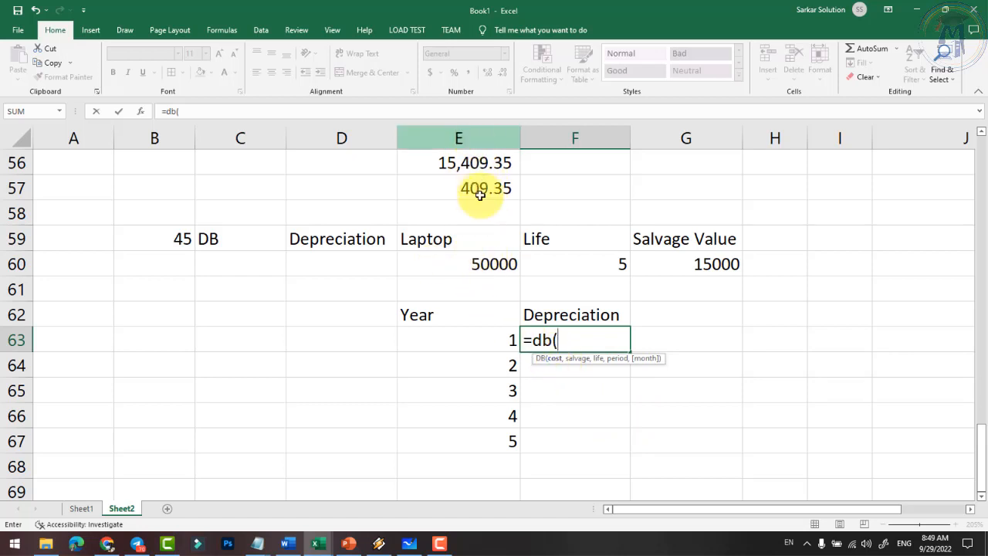
{"action": "type", "text": "e"}
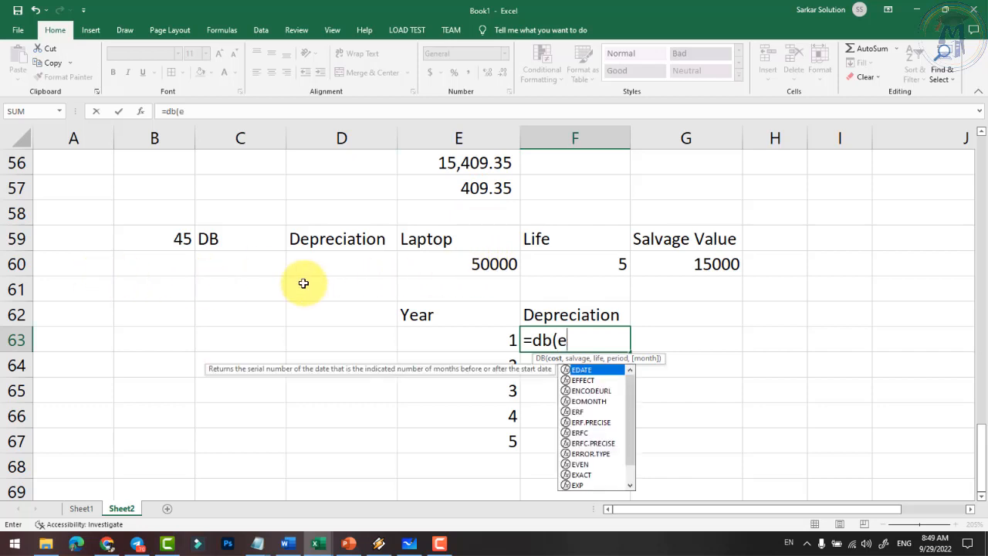
{"action": "type", "text": "60,"}
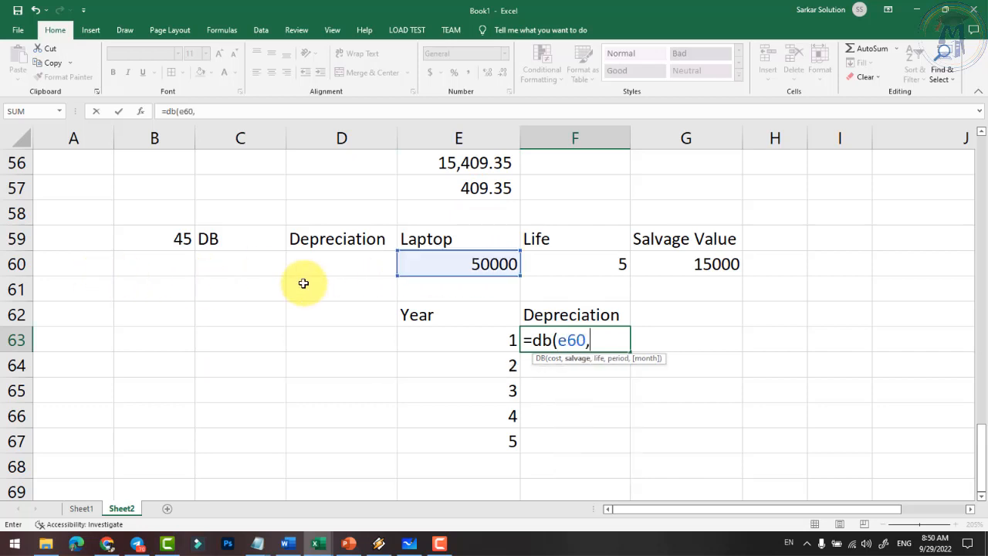
{"action": "left_click", "coordinate": [608, 262]}
{"action": "type", "text": ","}
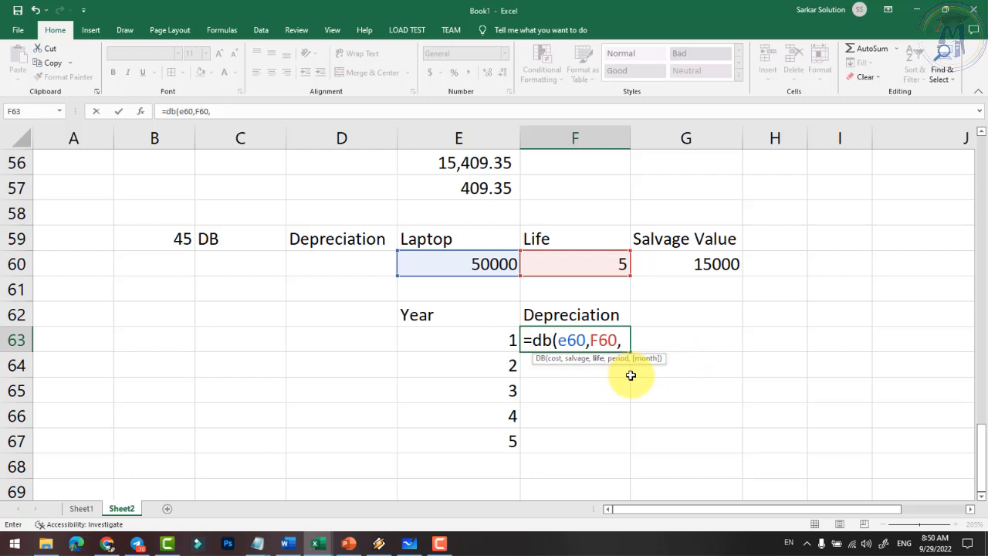
{"action": "key", "text": "BackSpace"}
{"action": "key", "text": "BackSpace"}
{"action": "key", "text": "BackSpace"}
{"action": "key", "text": "BackSpace"}
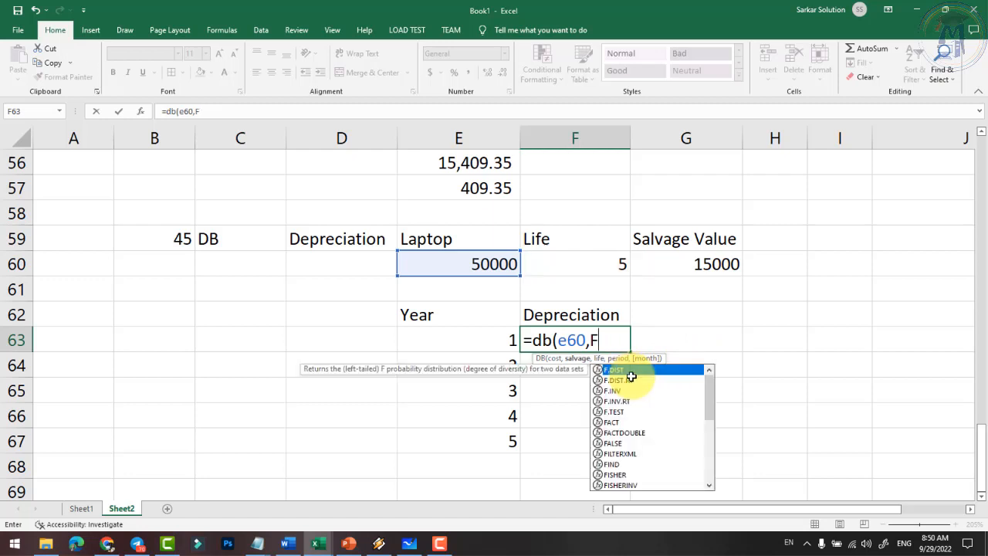
{"action": "left_click", "coordinate": [716, 264]}
{"action": "type", "text": ","}
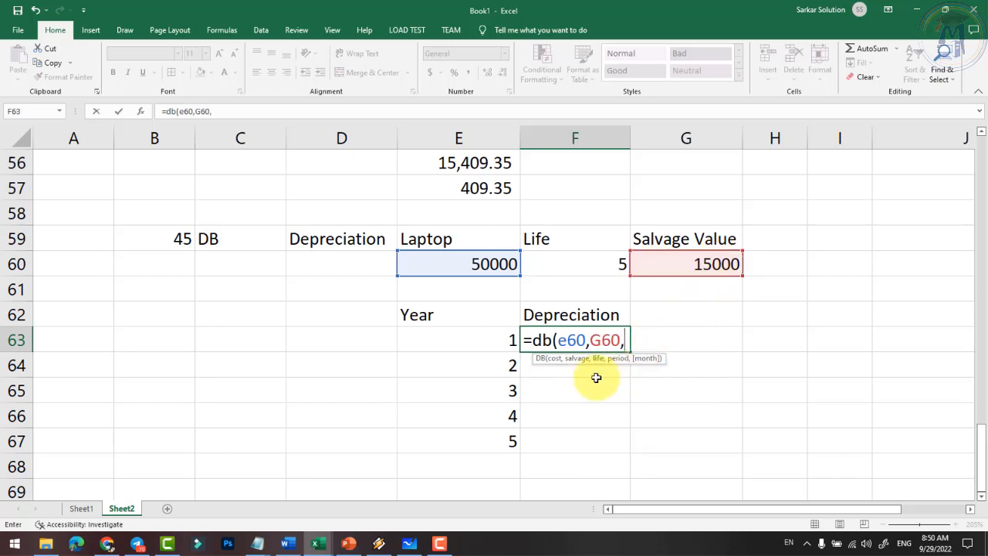
{"action": "left_click", "coordinate": [608, 272]}
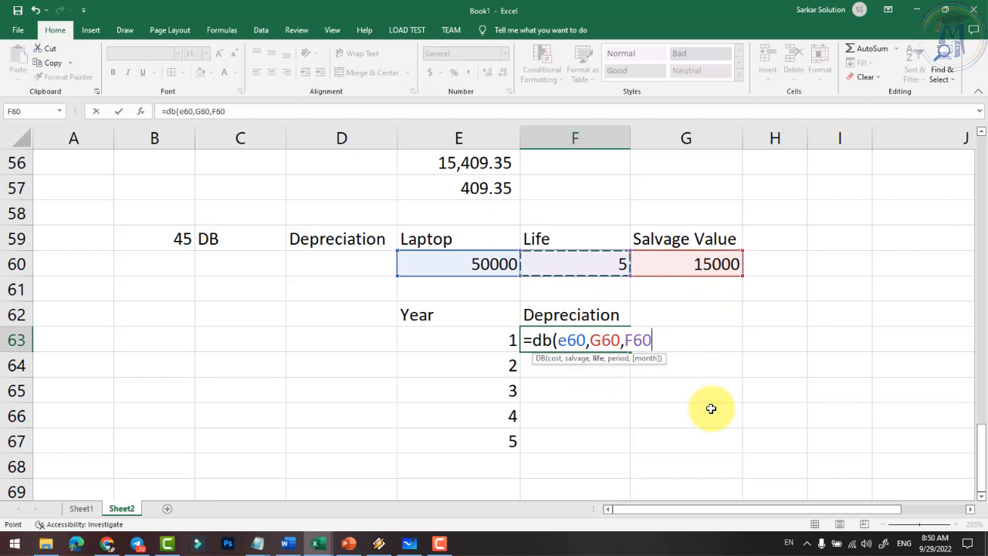
{"action": "type", "text": ","}
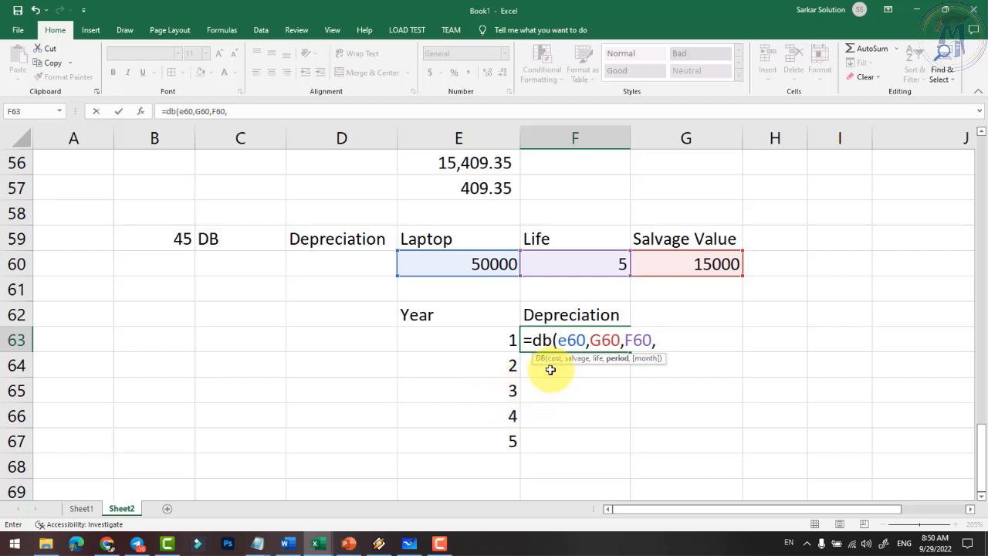
{"action": "left_click", "coordinate": [485, 347]}
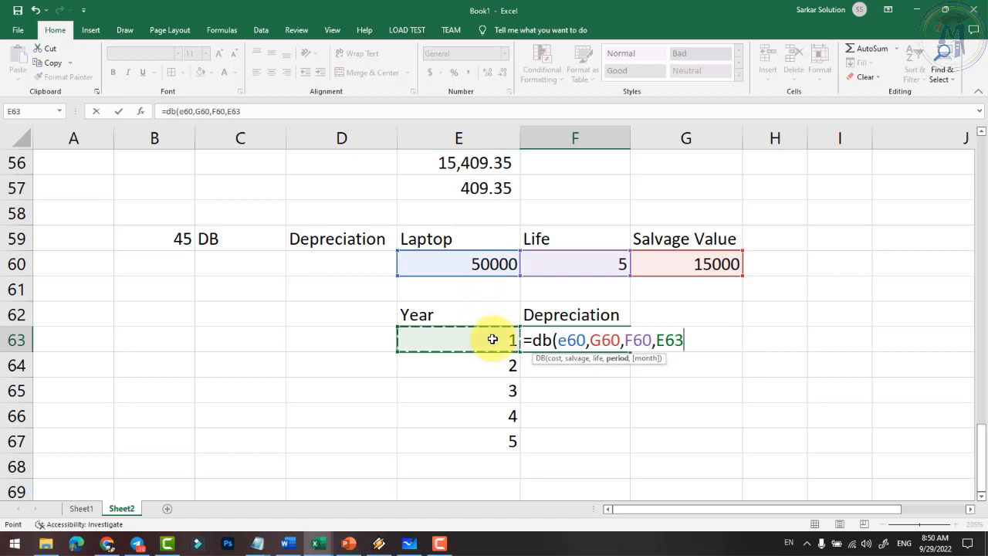
{"action": "type", "text": ")"}
{"action": "key", "text": "Return"}
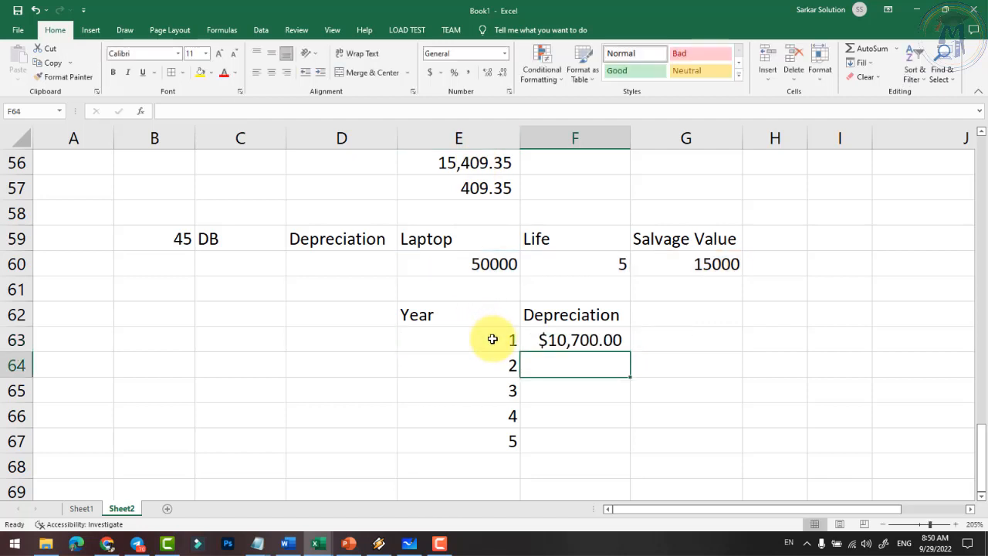
{"action": "left_click", "coordinate": [570, 342]}
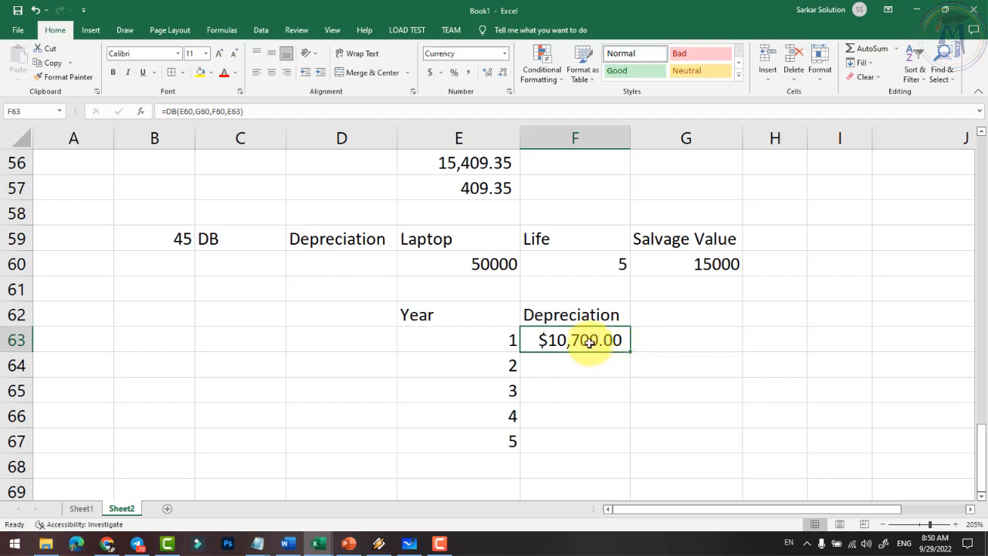
- Apply Comma Style to F63:F67 so the year-1 depreciation shows as 10,700.00
{"action": "left_click_drag", "start_coordinate": [598, 339], "coordinate": [598, 437]}
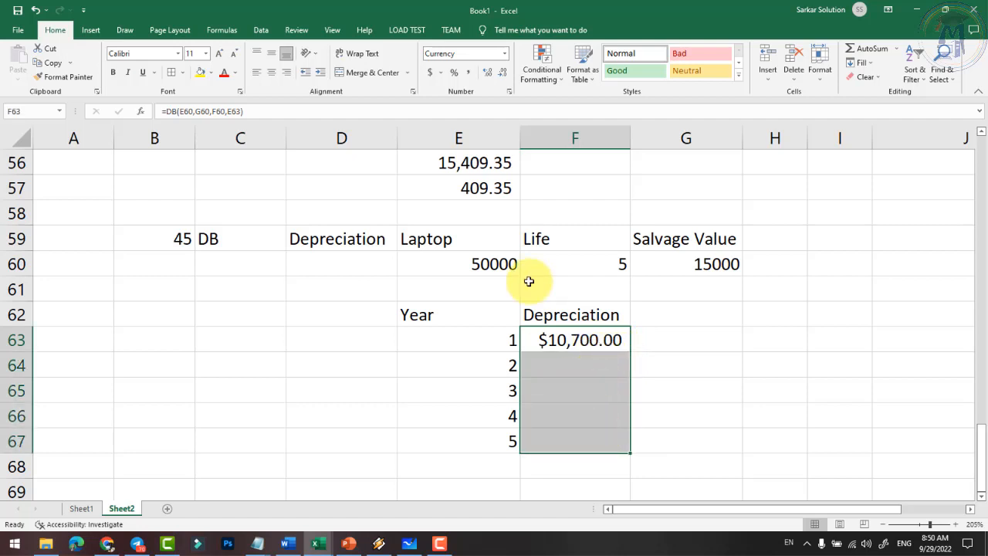
{"action": "left_click", "coordinate": [468, 72]}
{"action": "left_click", "coordinate": [565, 337]}
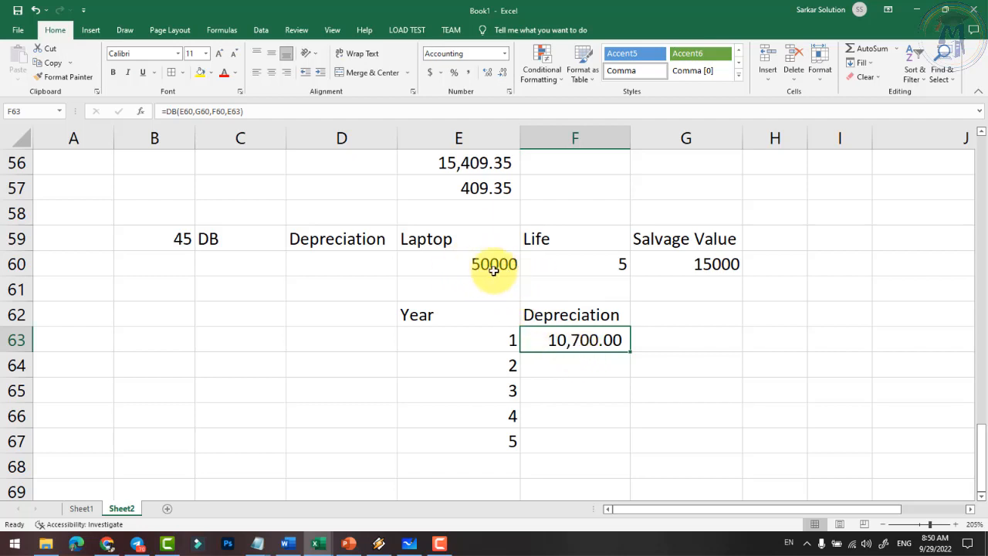
{"action": "left_click", "coordinate": [564, 367]}
{"action": "left_click", "coordinate": [559, 389]}
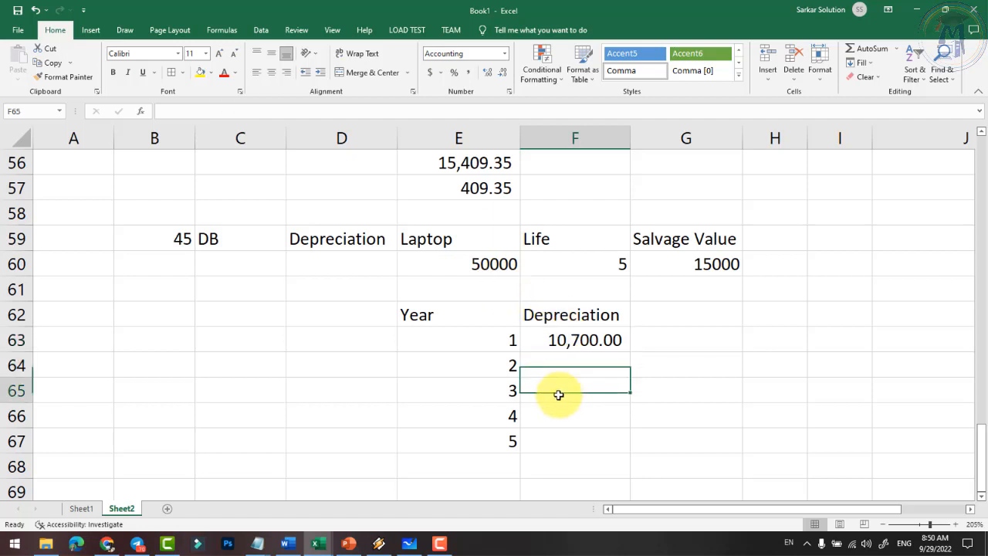
{"action": "left_click", "coordinate": [564, 421]}
{"action": "left_click", "coordinate": [567, 439]}
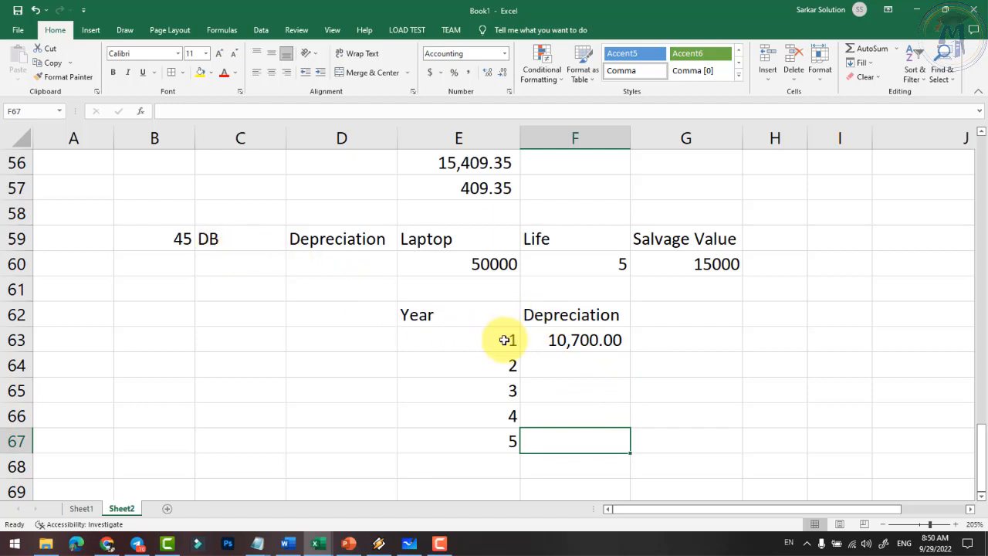
{"action": "left_click", "coordinate": [595, 357]}
- Enter =DB(E60,G60,F60,E64) in F64 for year 2, showing 8,410.20 in comma style
{"action": "type", "text": "="}
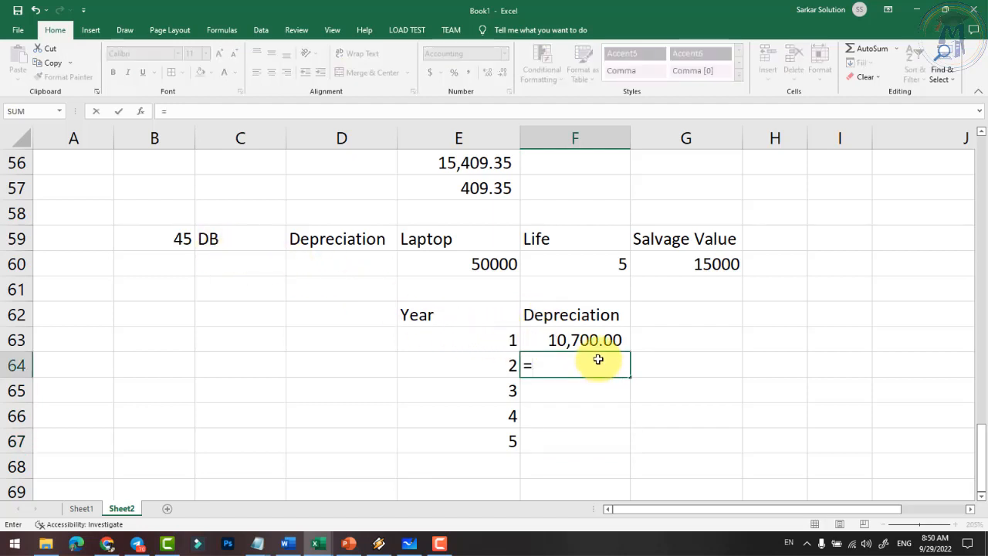
{"action": "type", "text": "db("}
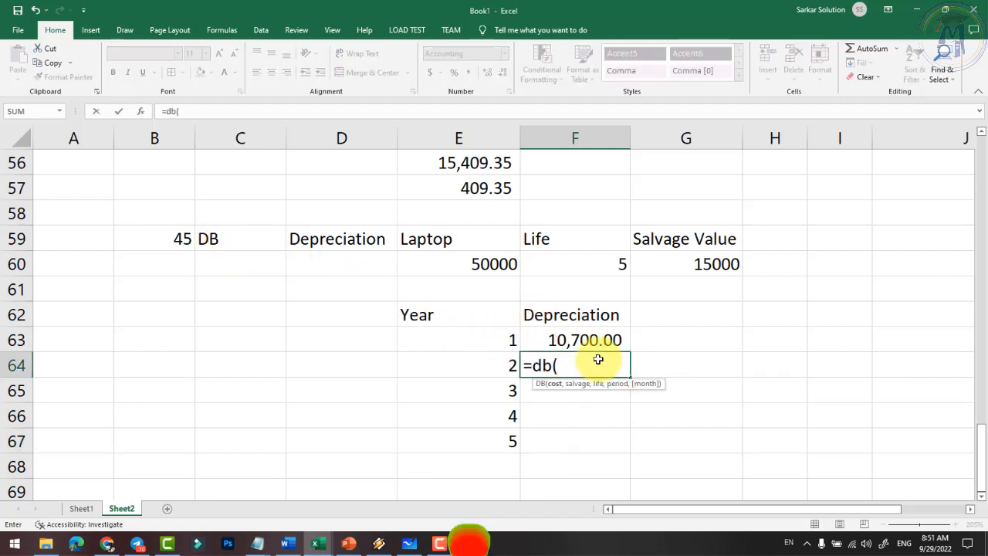
{"action": "left_click", "coordinate": [456, 263]}
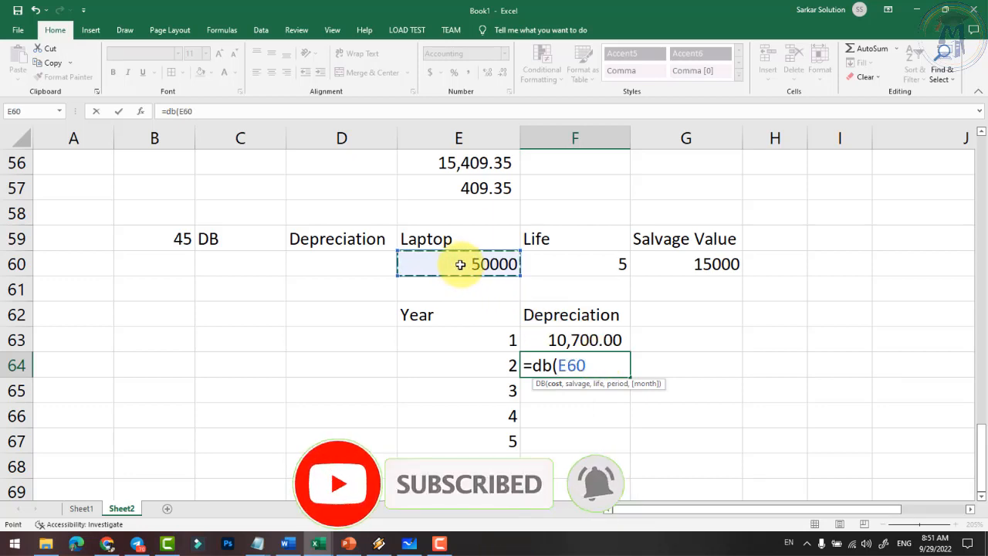
{"action": "type", "text": ","}
{"action": "left_click", "coordinate": [697, 266]}
{"action": "type", "text": ","}
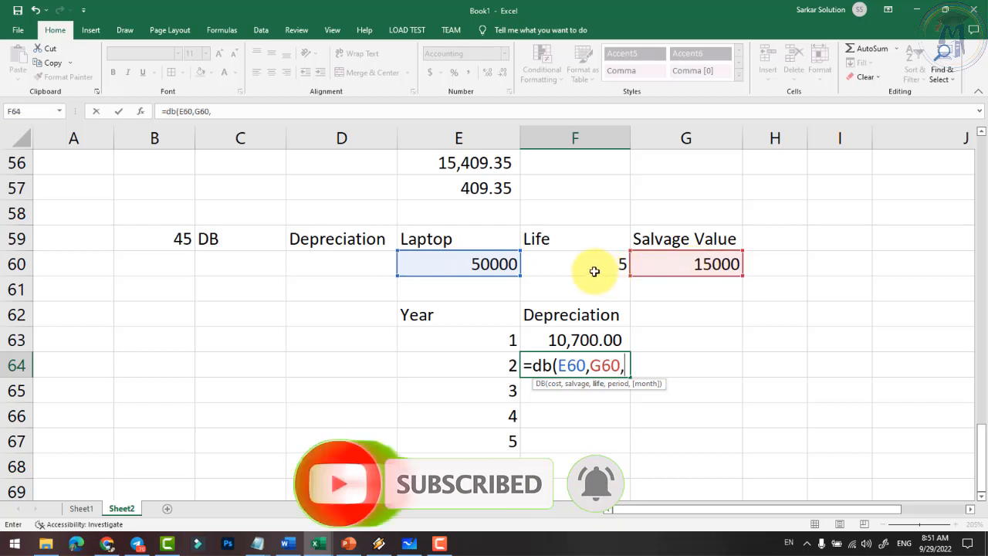
{"action": "left_click", "coordinate": [589, 270]}
{"action": "type", "text": ","}
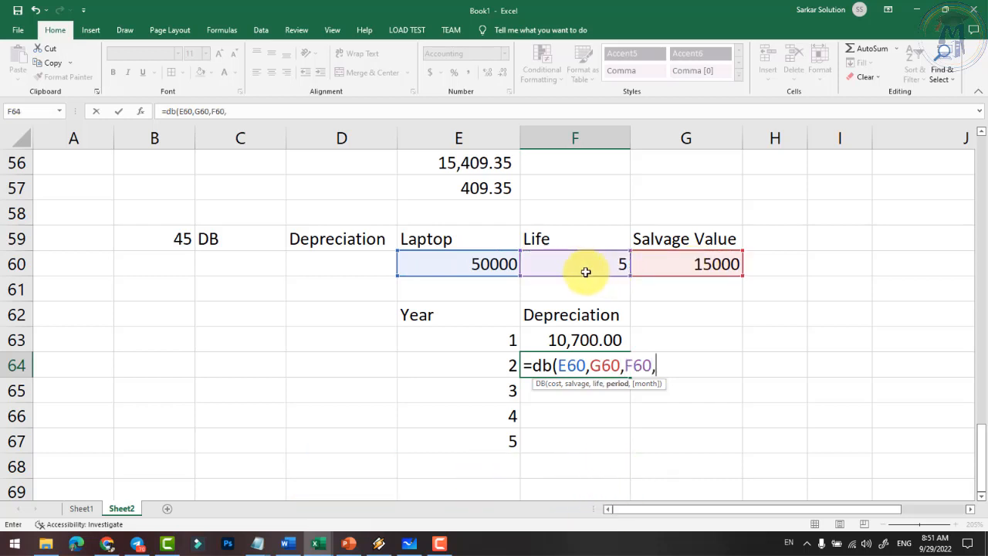
{"action": "left_click", "coordinate": [504, 365]}
{"action": "type", "text": ")"}
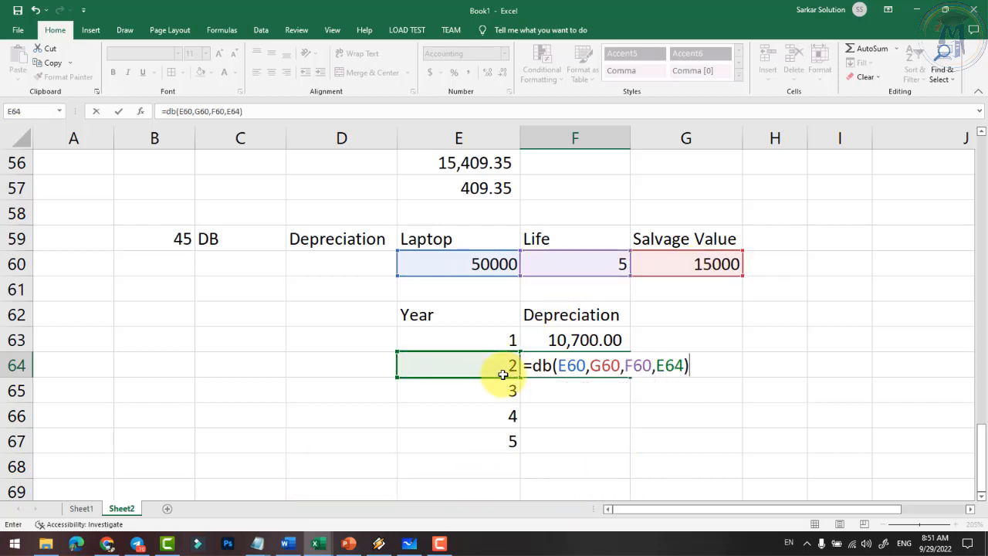
{"action": "key", "text": "Return"}
{"action": "left_click", "coordinate": [572, 373]}
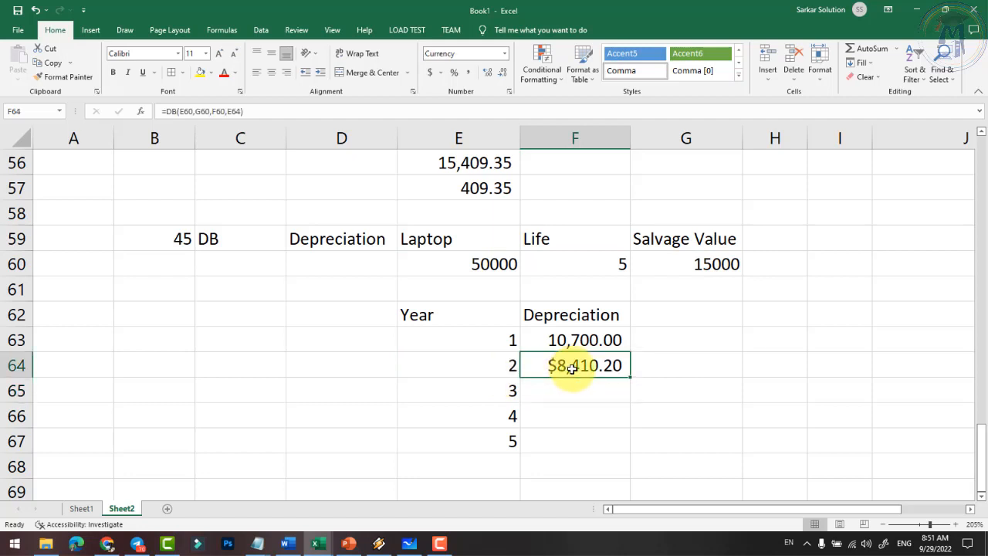
{"action": "left_click", "coordinate": [468, 72]}
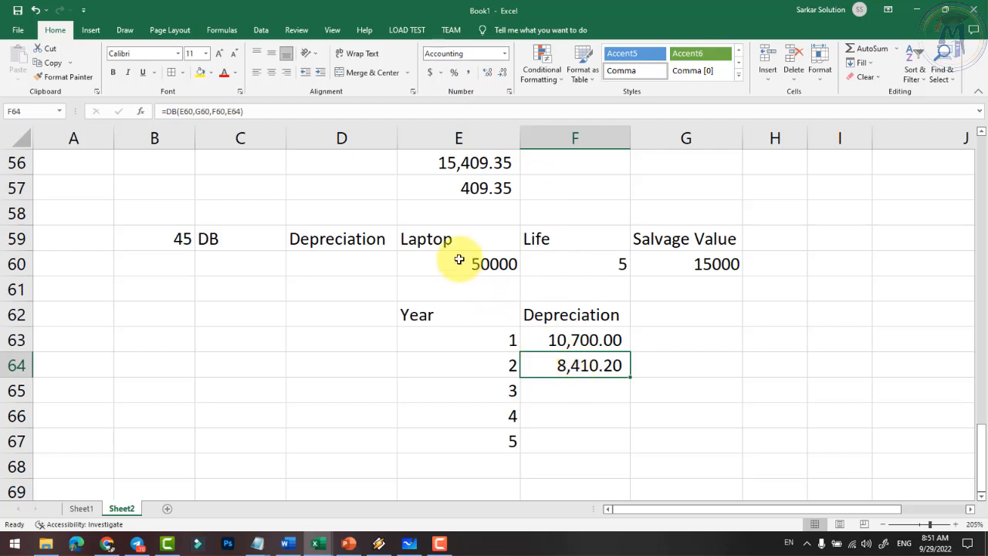
- Enter =DB(E60,G60,F60,E65) in F65 for year 3, showing 6,610.42 in comma style
{"action": "left_click", "coordinate": [578, 396]}
{"action": "type", "text": "="}
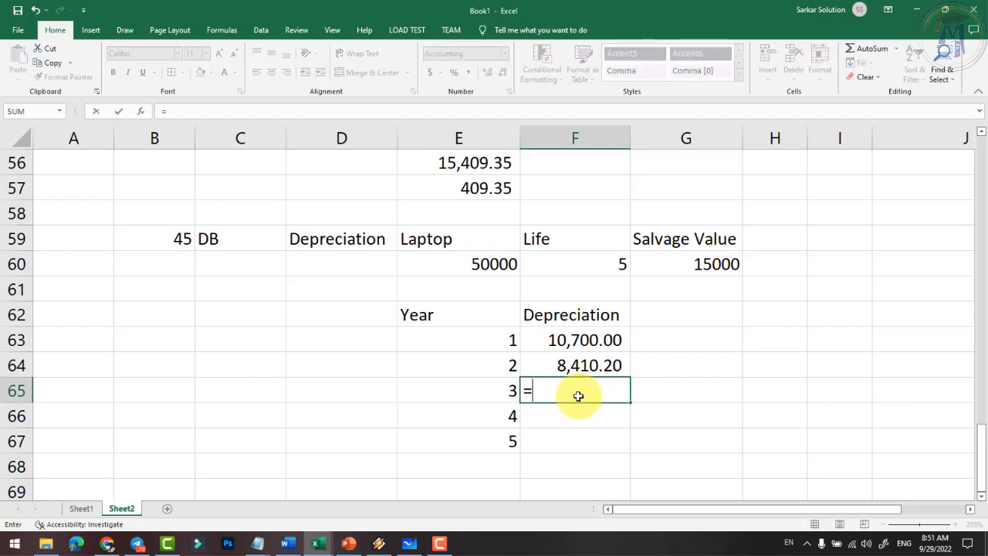
{"action": "type", "text": "db("}
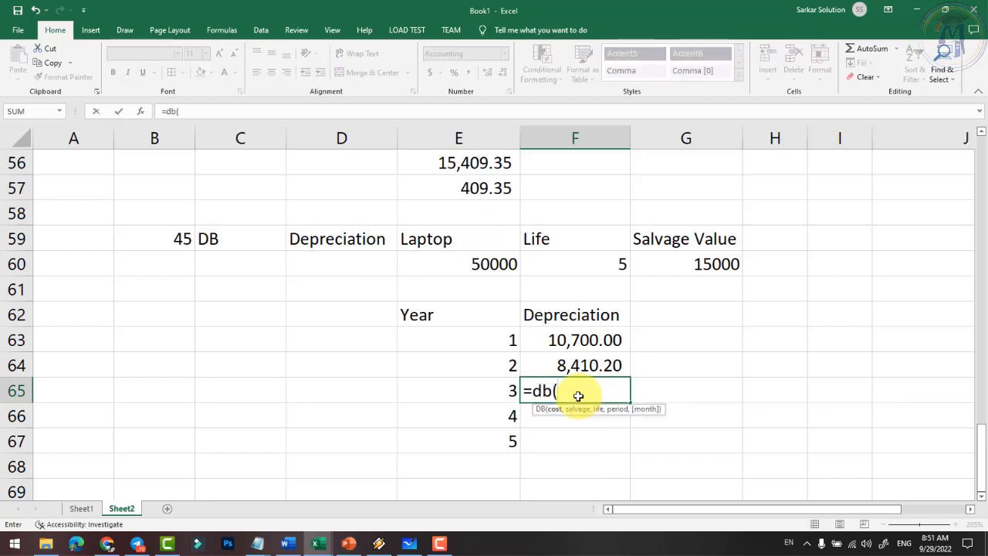
{"action": "left_click", "coordinate": [494, 264]}
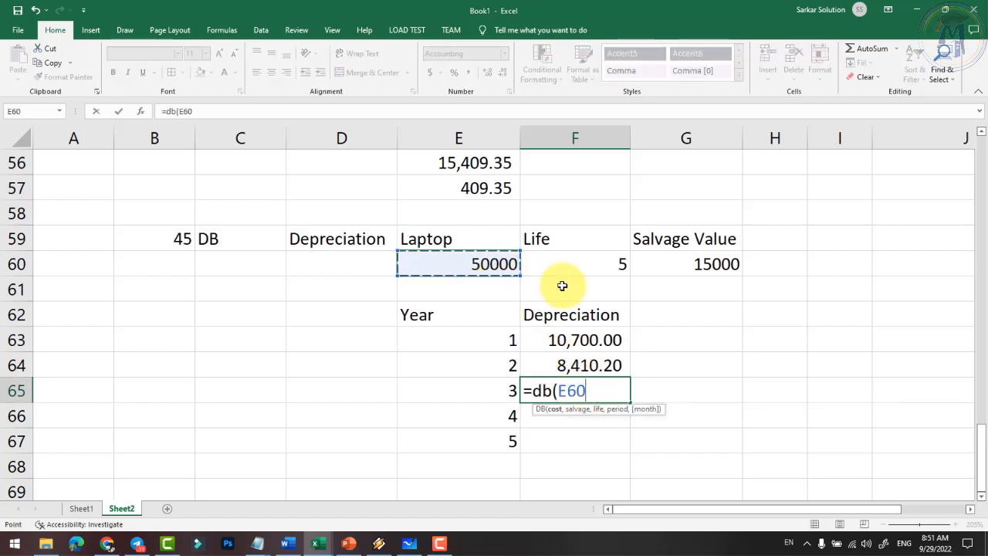
{"action": "type", "text": ","}
{"action": "left_click", "coordinate": [717, 264]}
{"action": "type", "text": ","}
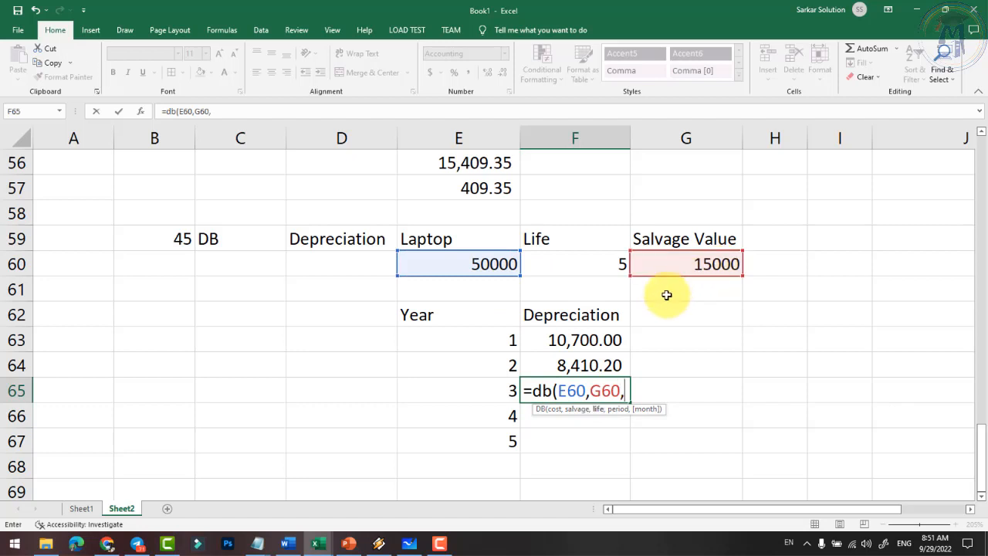
{"action": "left_click", "coordinate": [582, 263]}
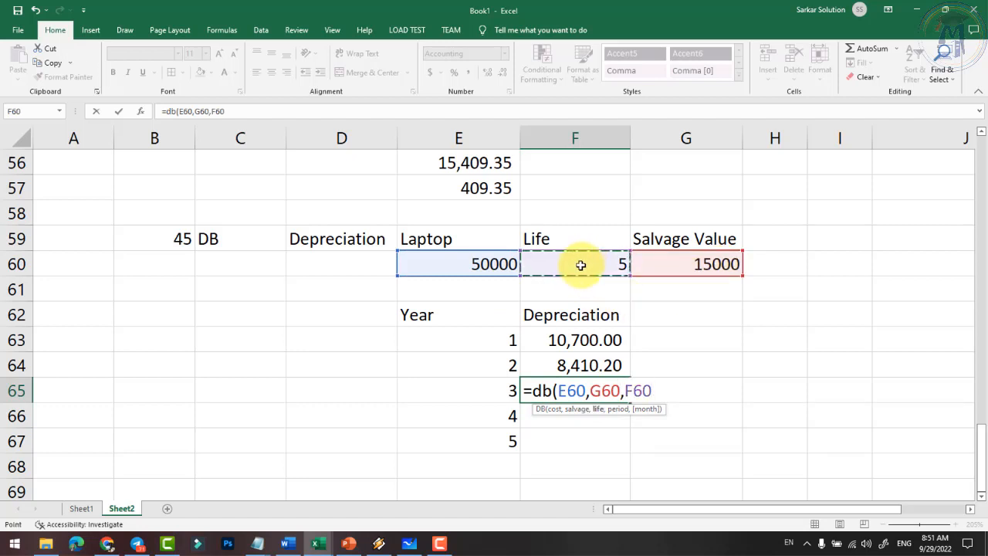
{"action": "type", "text": ","}
{"action": "left_click", "coordinate": [494, 390]}
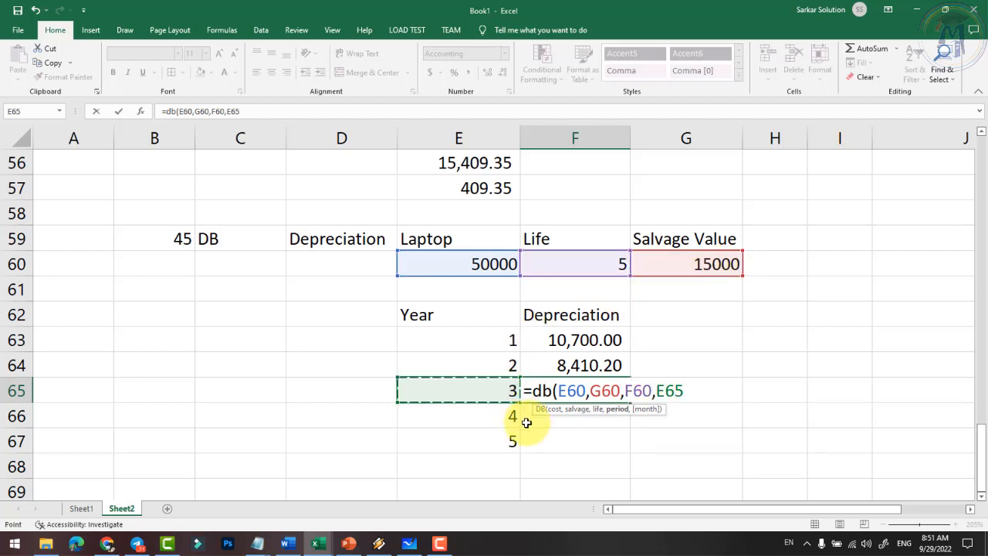
{"action": "type", "text": ")"}
{"action": "key", "text": "Return"}
{"action": "left_click", "coordinate": [586, 392]}
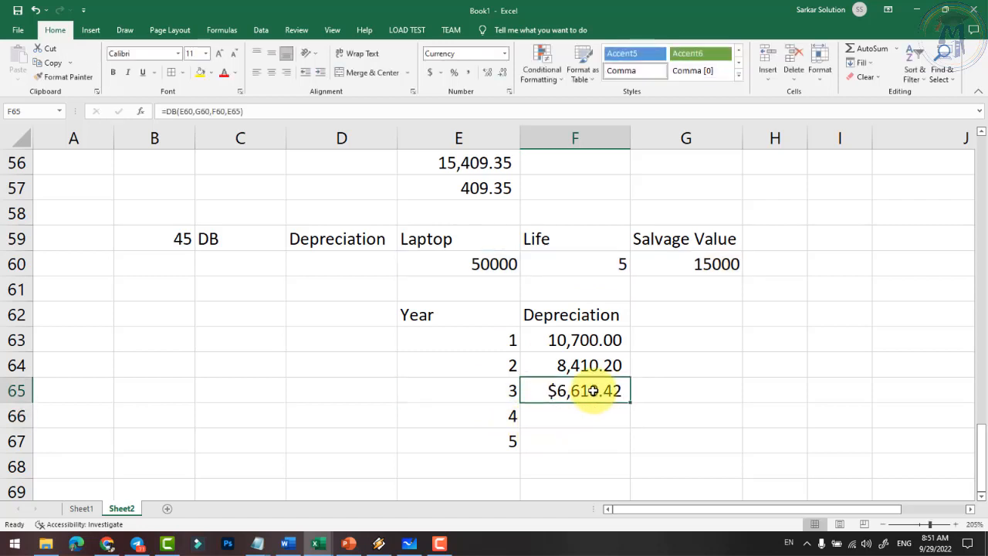
{"action": "left_click", "coordinate": [467, 71]}
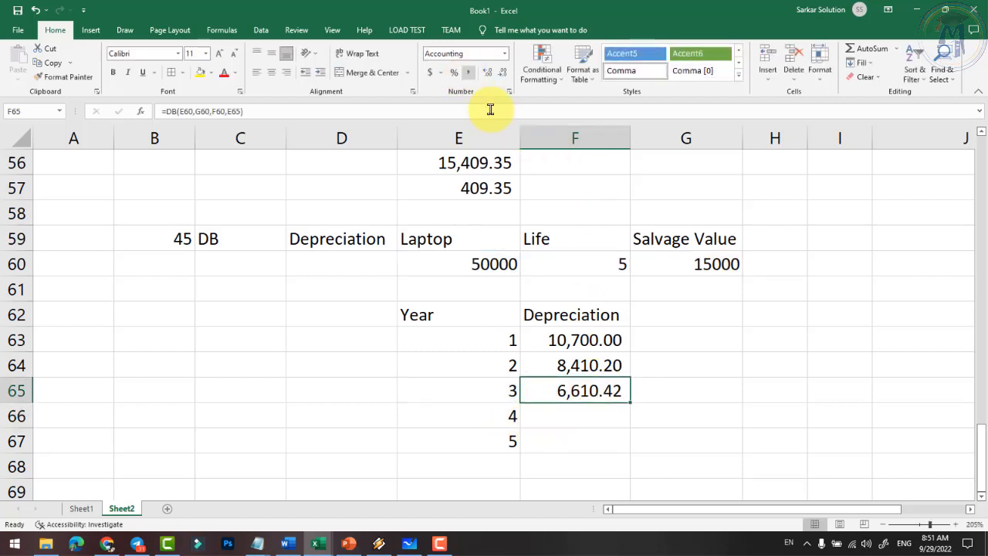
- Enter =DB(E60,G60,F60,E66) in F66 for year 4, giving $5,195.79
{"action": "left_click", "coordinate": [574, 418]}
{"action": "type", "text": "=db"}
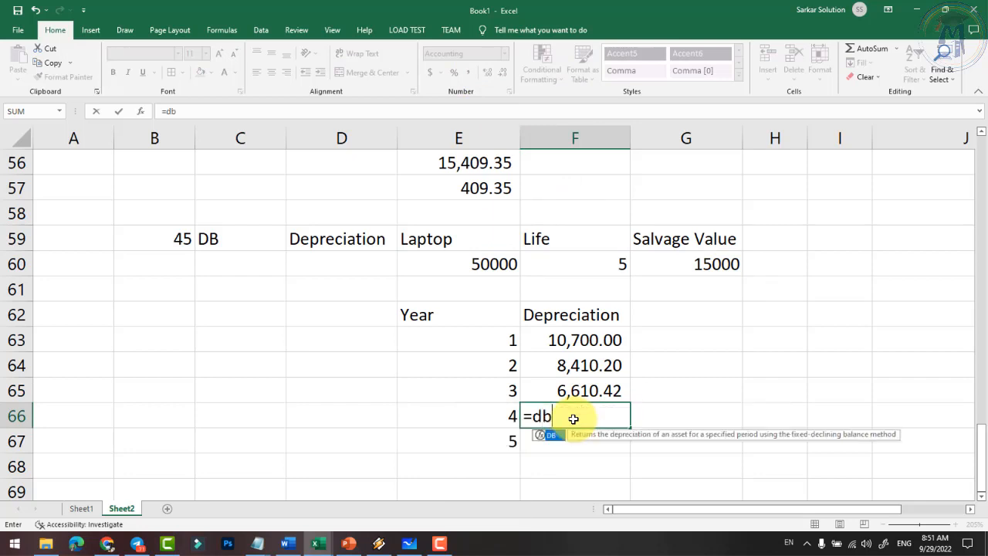
{"action": "type", "text": "("}
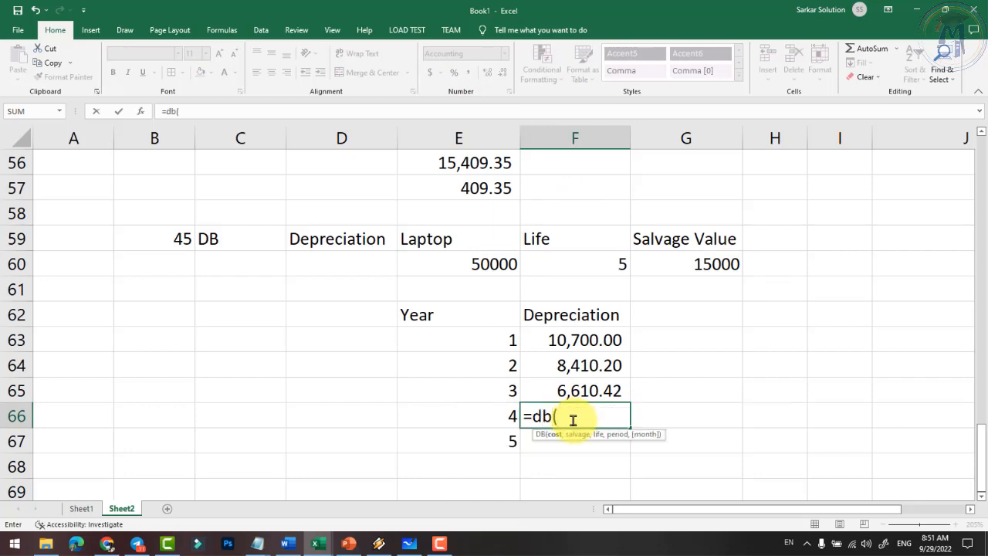
{"action": "left_click", "coordinate": [481, 265]}
{"action": "type", "text": ","}
{"action": "left_click", "coordinate": [637, 270]}
{"action": "type", "text": ","}
{"action": "left_click", "coordinate": [583, 261]}
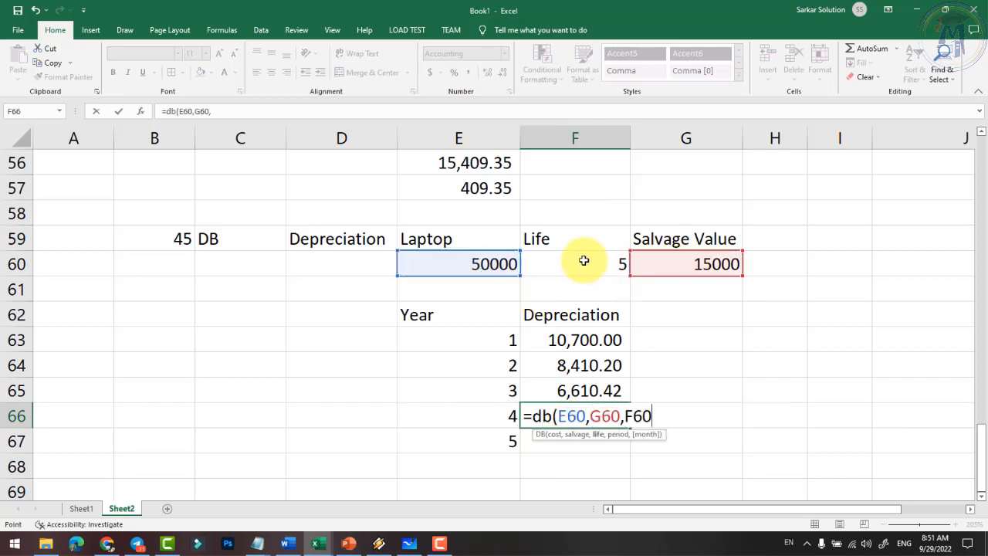
{"action": "type", "text": ","}
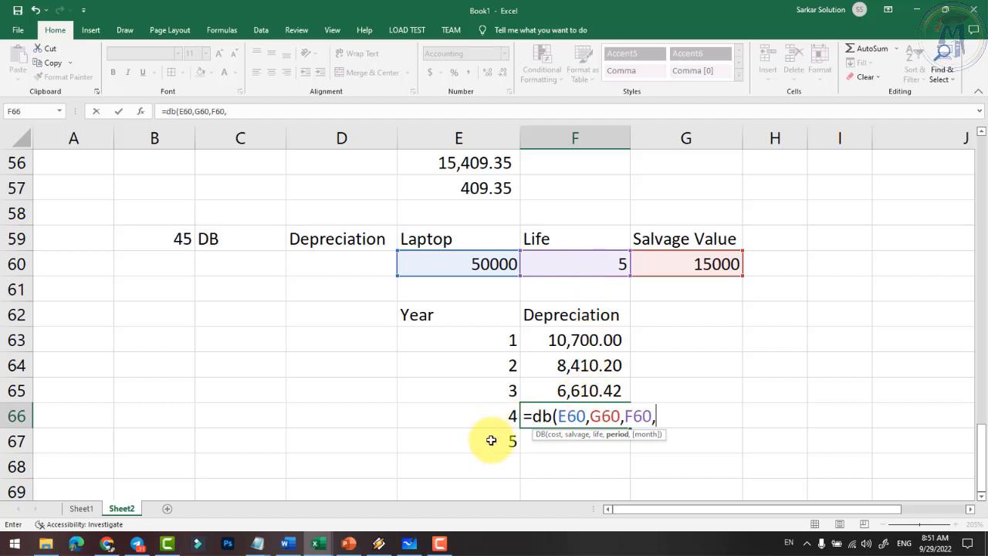
{"action": "left_click", "coordinate": [500, 416]}
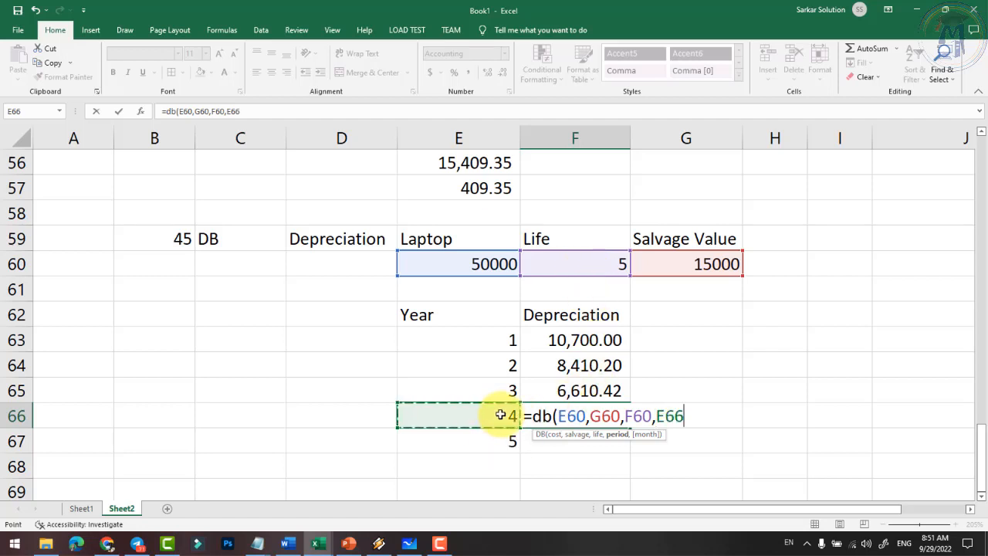
{"action": "type", "text": ")"}
{"action": "key", "text": "Return"}
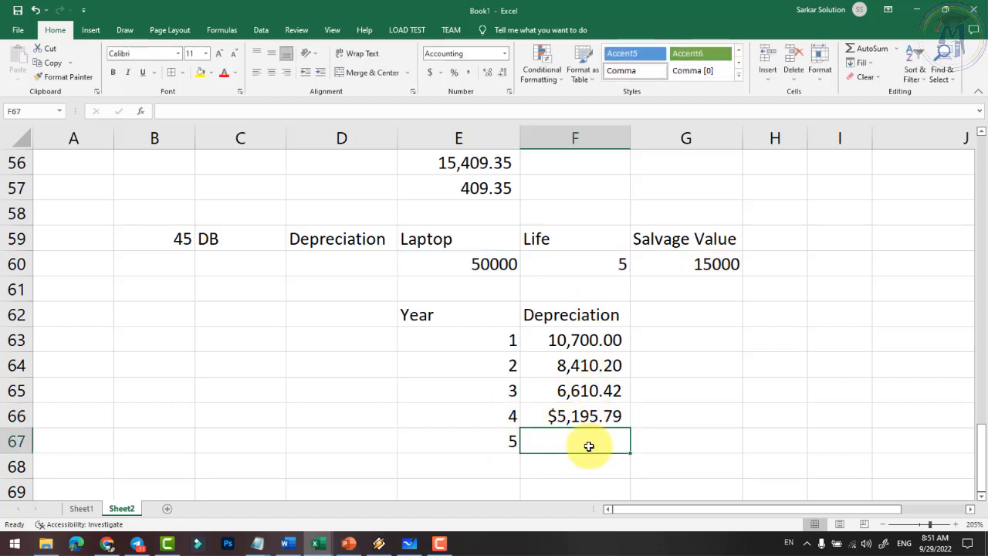
- Enter =DB(E60,G60,F60,E67) in F67 for year 5, giving $4,083.89
{"action": "type", "text": "=db"}
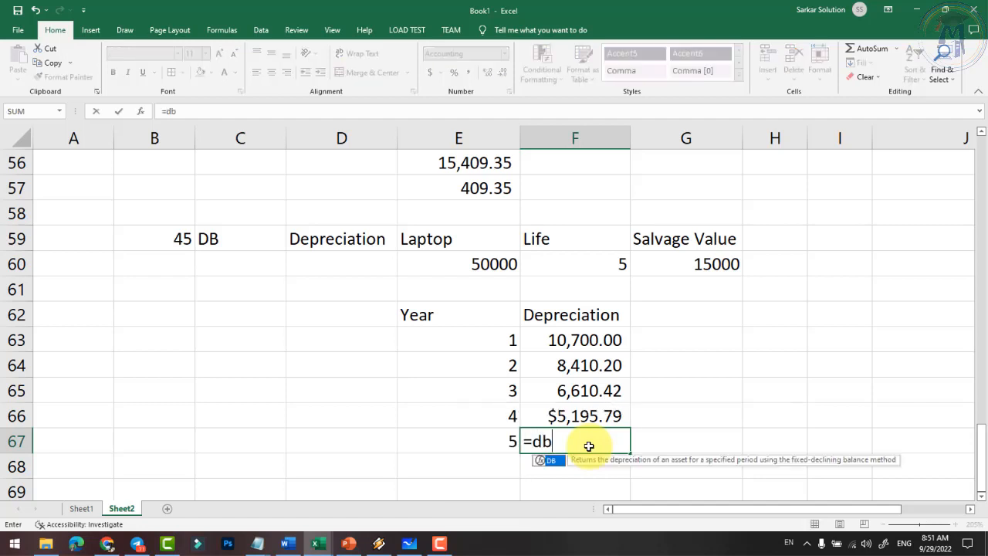
{"action": "type", "text": "("}
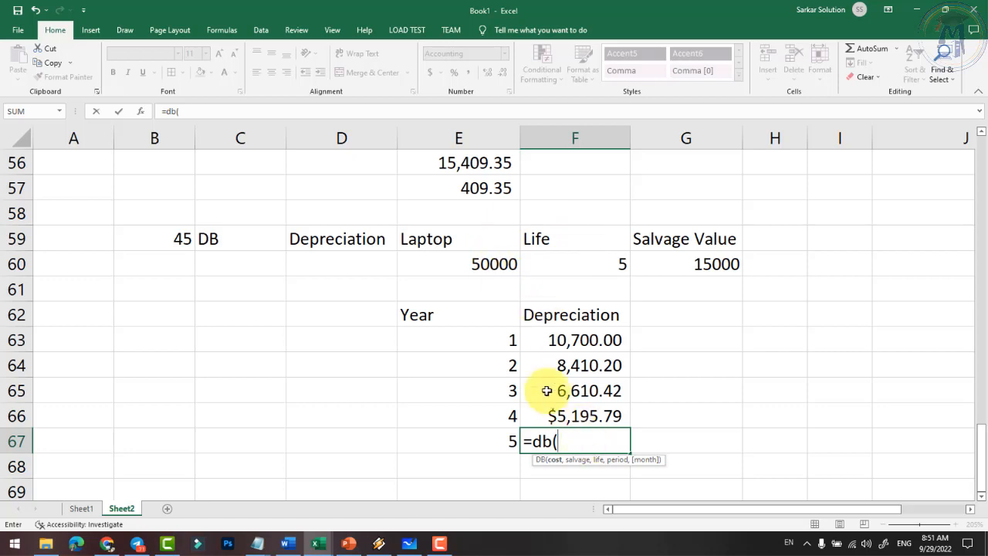
{"action": "left_click", "coordinate": [479, 267]}
{"action": "type", "text": ","}
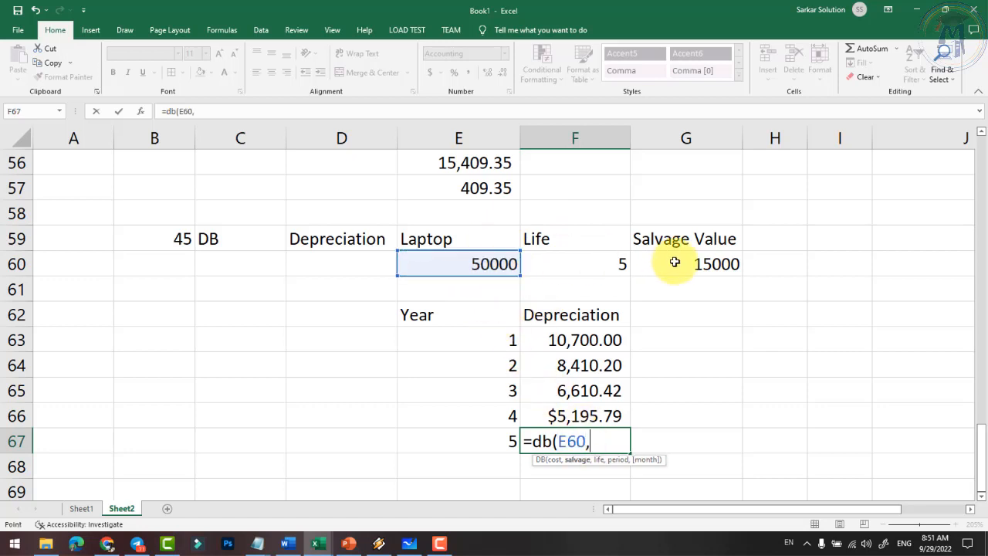
{"action": "left_click", "coordinate": [674, 260]}
{"action": "type", "text": ","}
{"action": "left_click", "coordinate": [583, 267]}
{"action": "type", "text": ","}
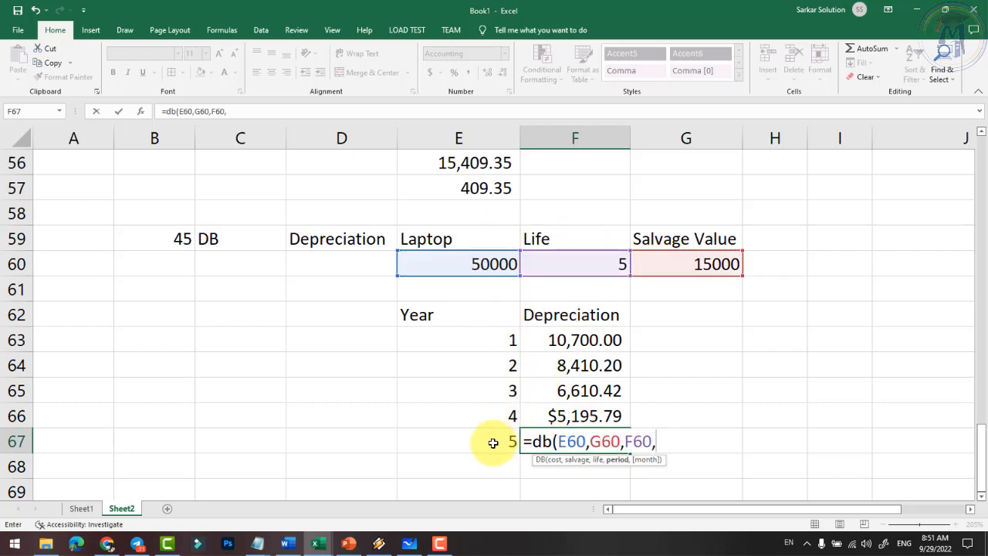
{"action": "left_click", "coordinate": [494, 441]}
{"action": "type", "text": ")"}
{"action": "key", "text": "Return"}
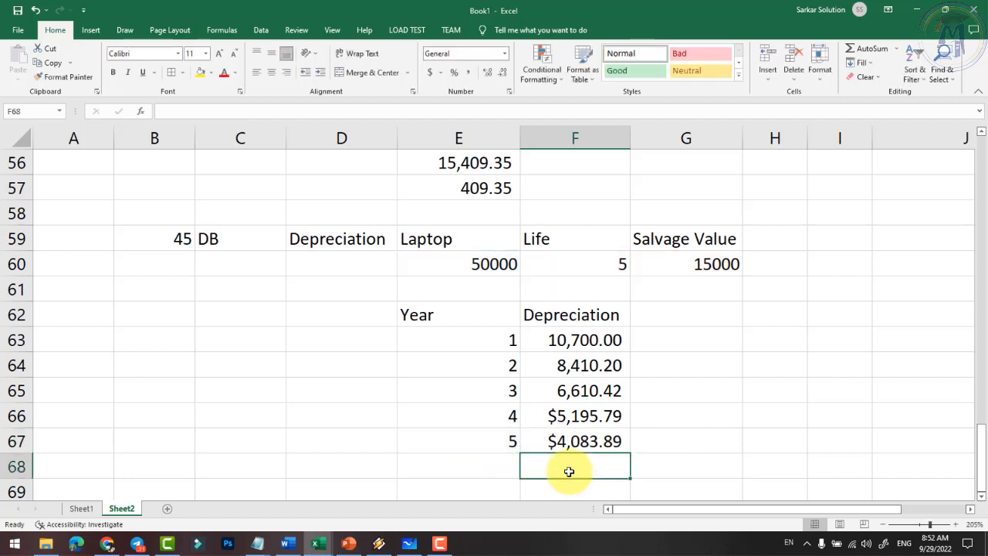
- Apply Comma Style to the year 4 and 5 results in F66:F67
{"action": "left_click_drag", "start_coordinate": [589, 414], "coordinate": [589, 446]}
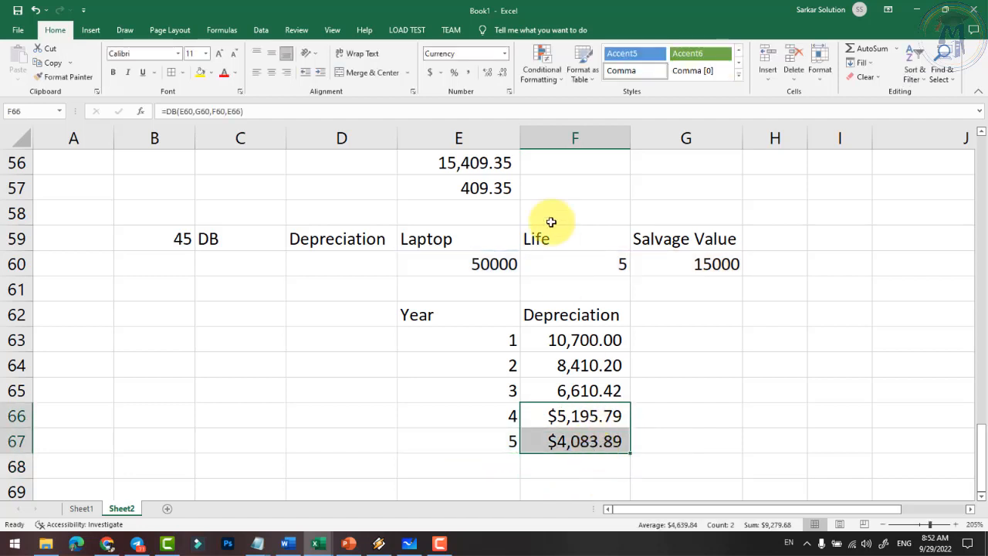
{"action": "left_click", "coordinate": [468, 72]}
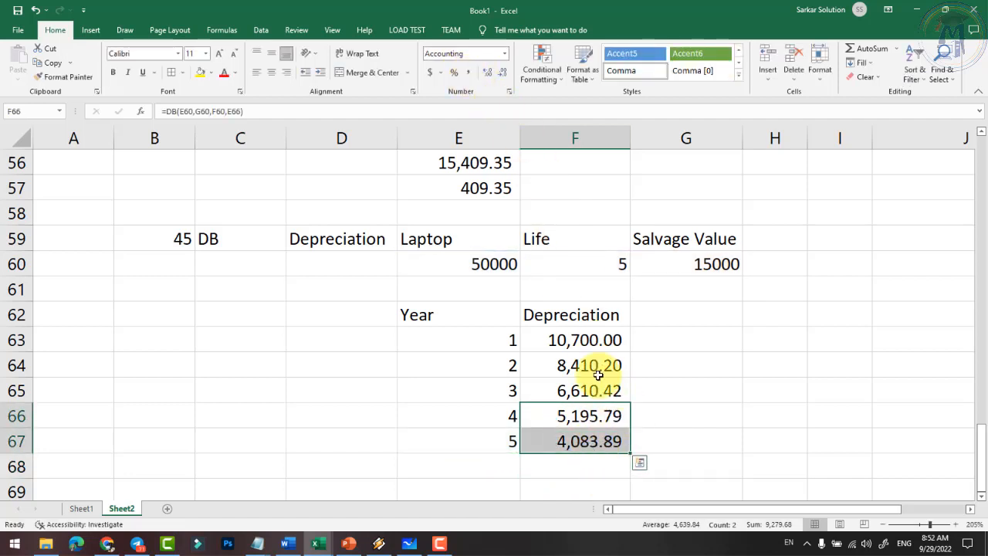
{"action": "left_click", "coordinate": [579, 341]}
{"action": "left_click_drag", "start_coordinate": [579, 343], "coordinate": [595, 437]}
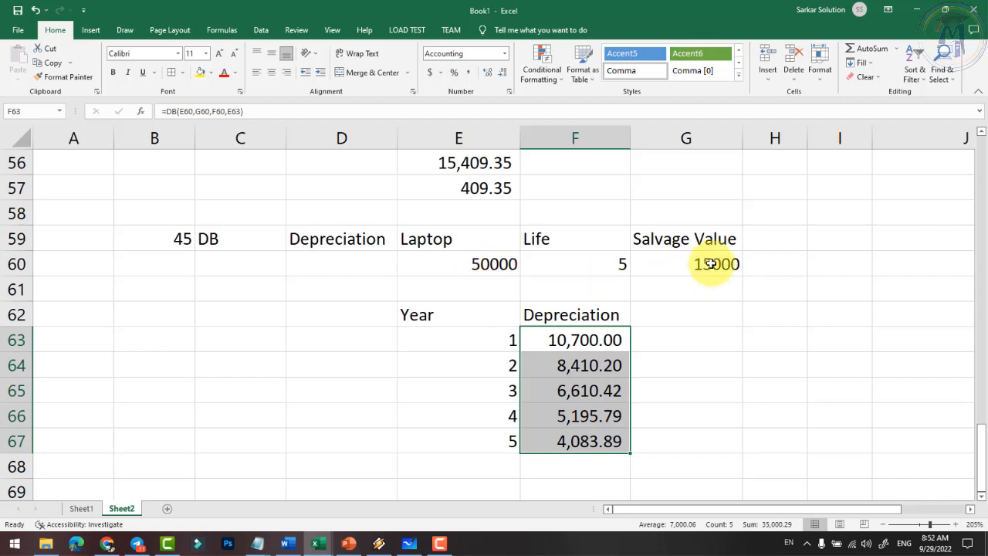
- AutoSum F63:F67 into F68, totalling 35,000.29, and review the cost and salvage inputs
{"action": "left_click", "coordinate": [589, 468]}
{"action": "key", "text": "alt+equal"}
{"action": "key", "text": "Return"}
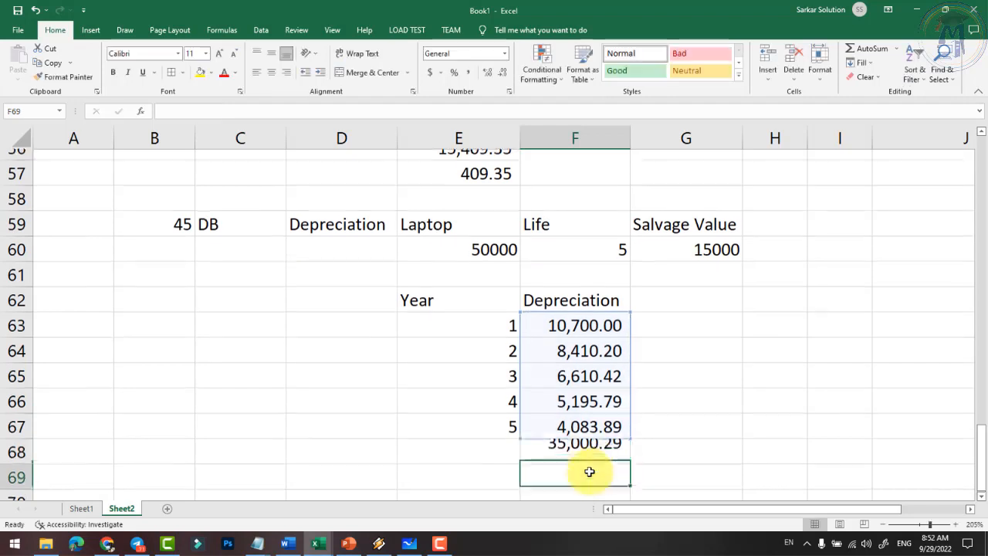
{"action": "left_click", "coordinate": [549, 440]}
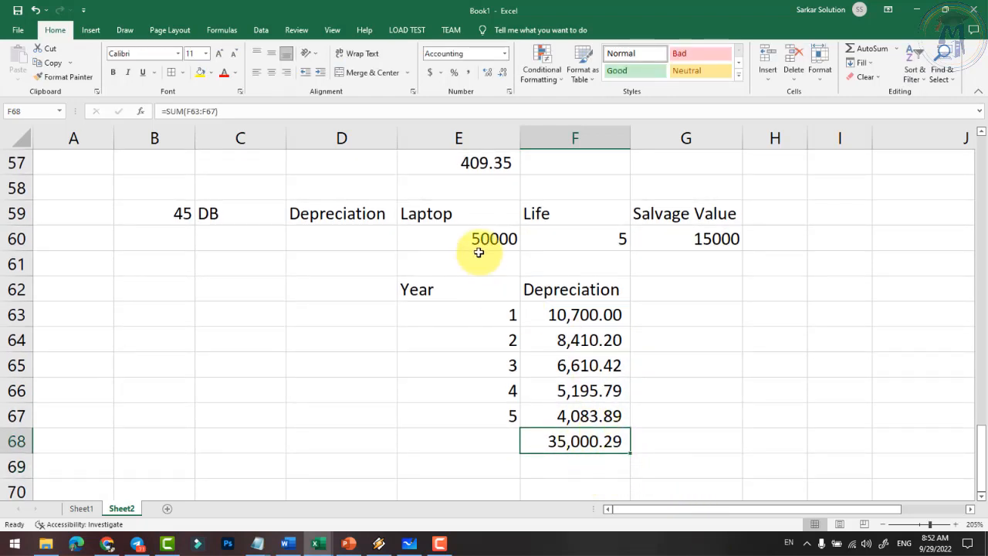
{"action": "left_click", "coordinate": [713, 237]}
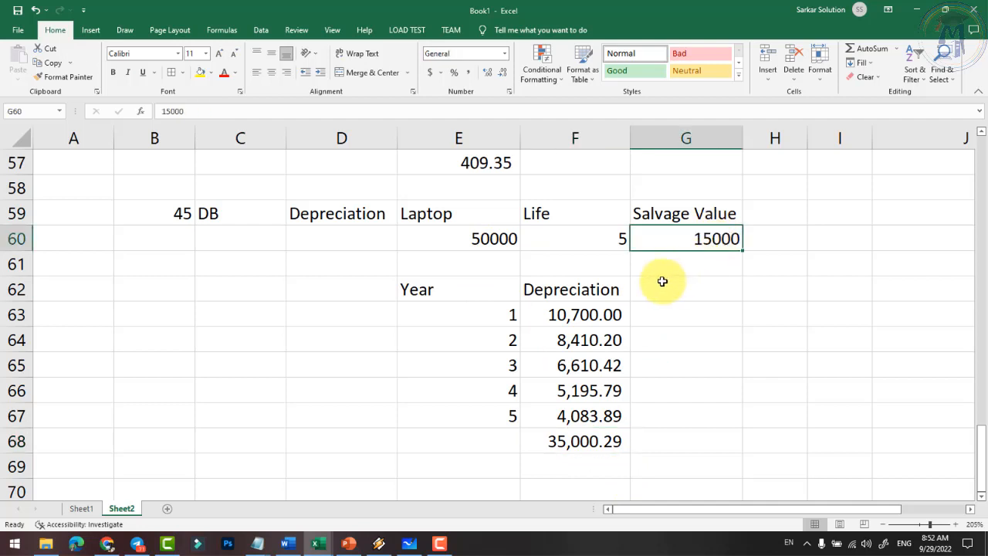
{"action": "left_click", "coordinate": [491, 240]}
{"action": "left_click", "coordinate": [689, 239]}
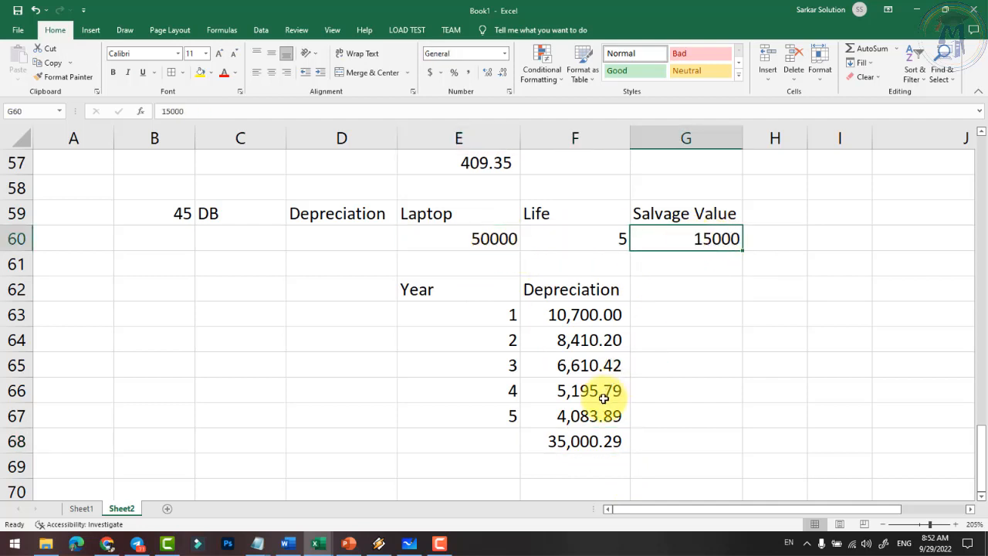
{"action": "left_click", "coordinate": [580, 446]}
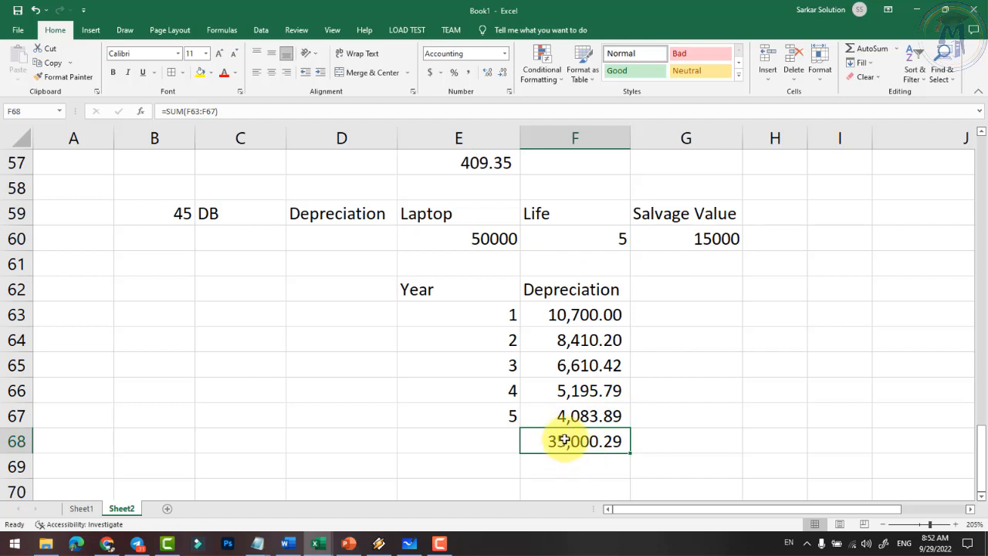
{"action": "left_click", "coordinate": [696, 240]}
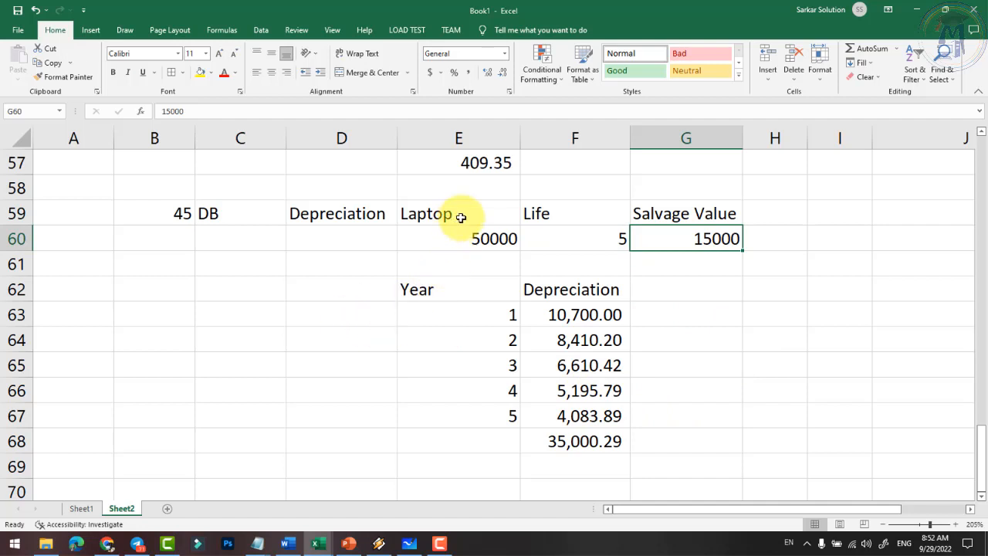
{"action": "left_click_drag", "start_coordinate": [458, 214], "coordinate": [480, 236]}
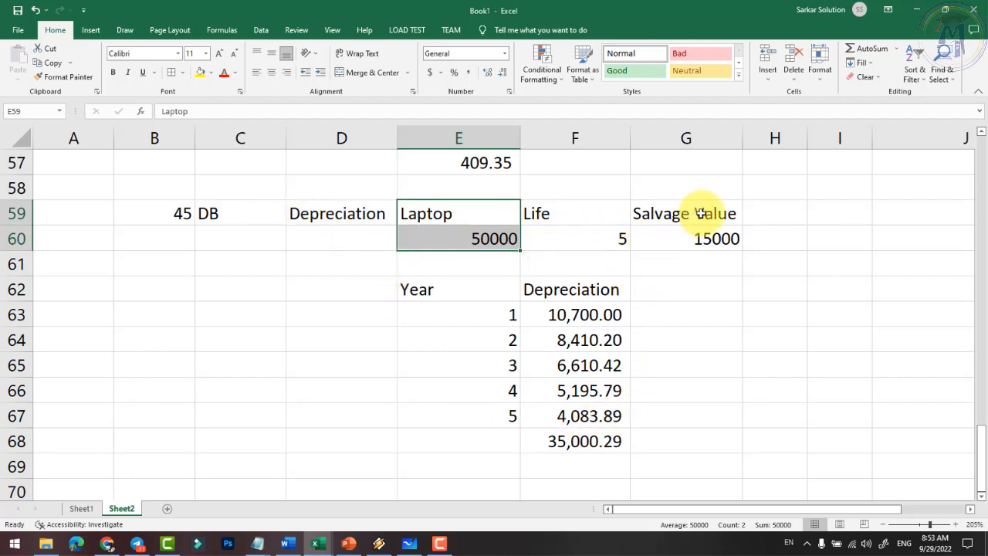
{"action": "left_click", "coordinate": [573, 218]}
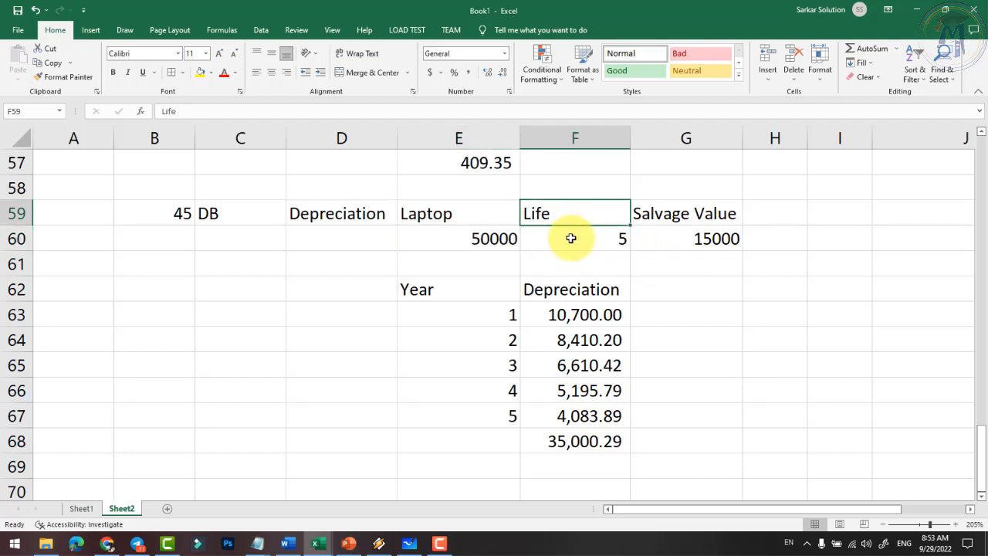
{"action": "left_click", "coordinate": [461, 216]}
{"action": "left_click", "coordinate": [476, 239]}
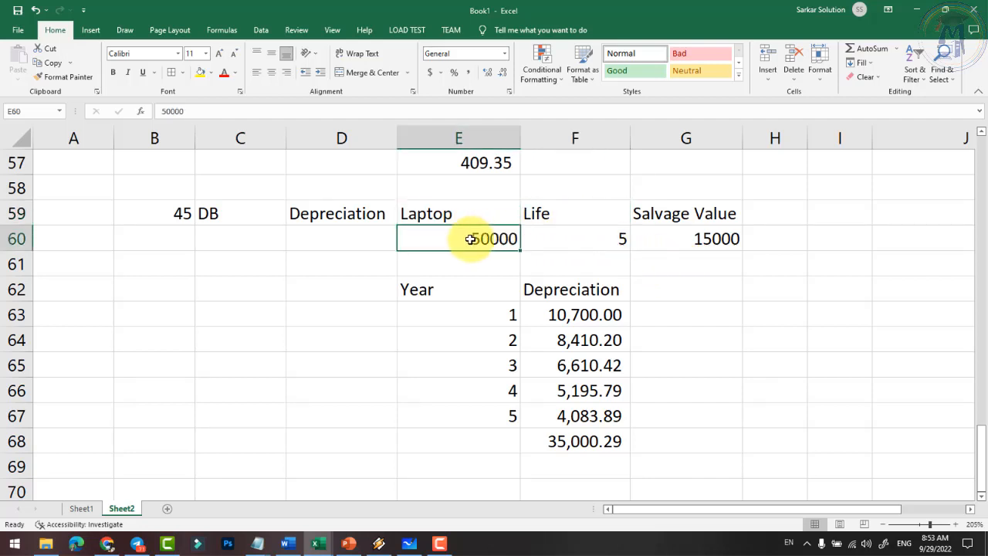
{"action": "scroll", "coordinate": [466, 268], "scroll_direction": "down", "scroll_amount": 1}
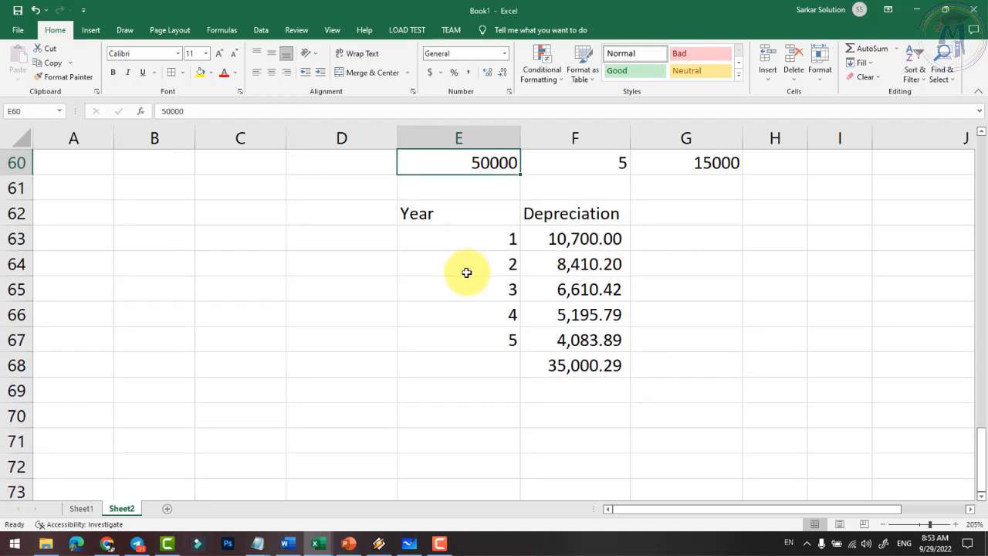
{"action": "scroll", "coordinate": [262, 403], "scroll_direction": "up", "scroll_amount": 1}
{"action": "scroll", "coordinate": [259, 403], "scroll_direction": "down", "scroll_amount": 2}
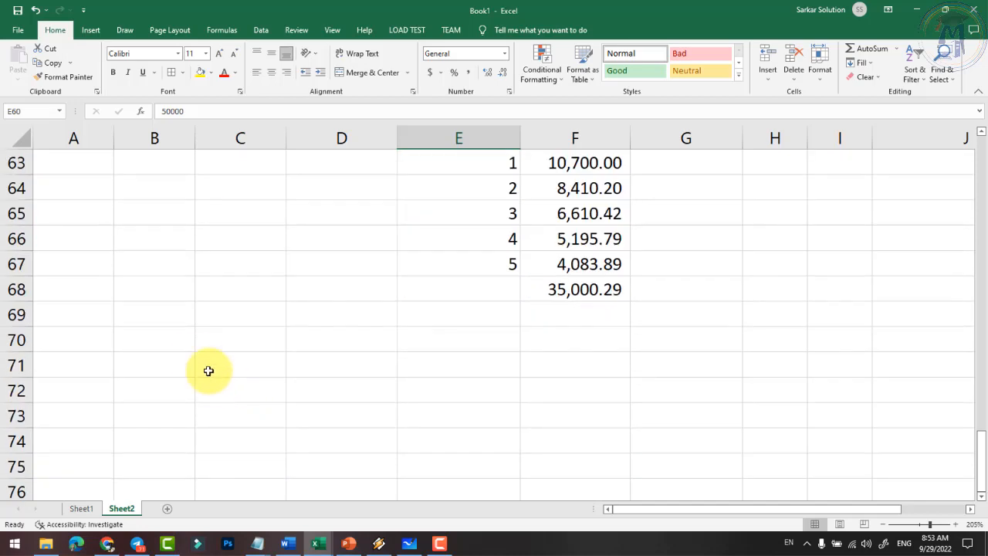
{"action": "left_click", "coordinate": [169, 342]}
{"action": "scroll", "coordinate": [170, 341], "scroll_direction": "up", "scroll_amount": 2}
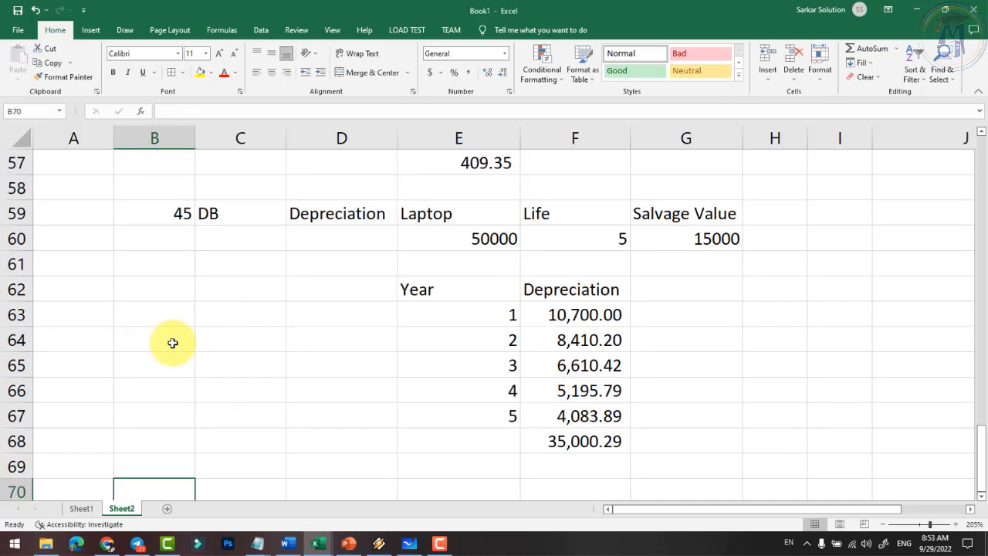
- Number the new entry 46 with the label FV in B70:C70
{"action": "type", "text": "46"}
{"action": "key", "text": "Tab"}
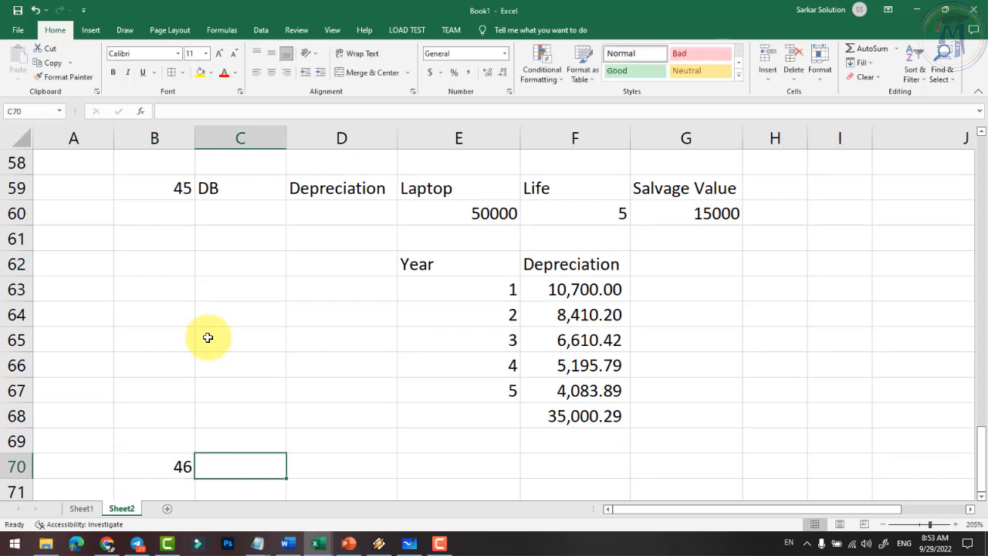
{"action": "type", "text": "FV"}
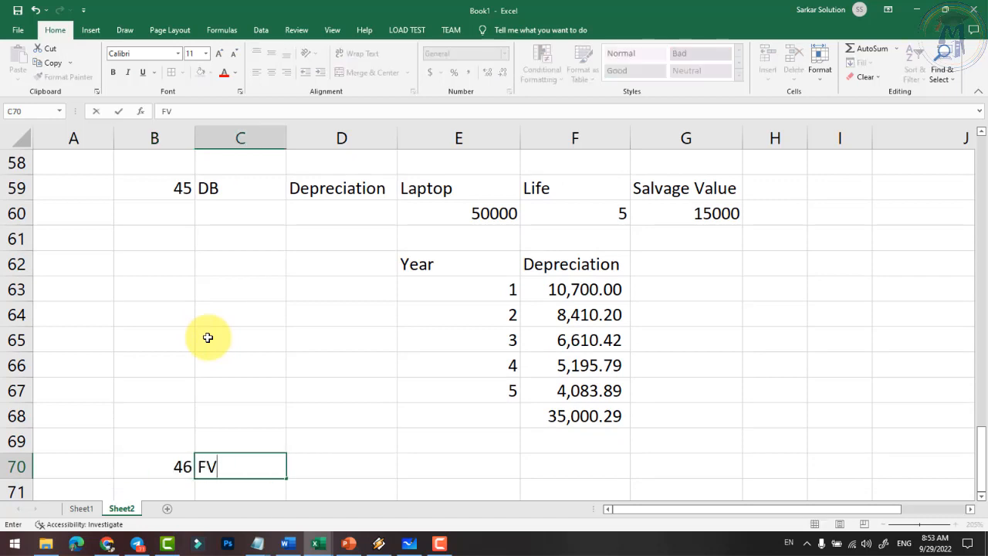
{"action": "key", "text": "Tab"}
{"action": "scroll", "coordinate": [305, 395], "scroll_direction": "down", "scroll_amount": 1}
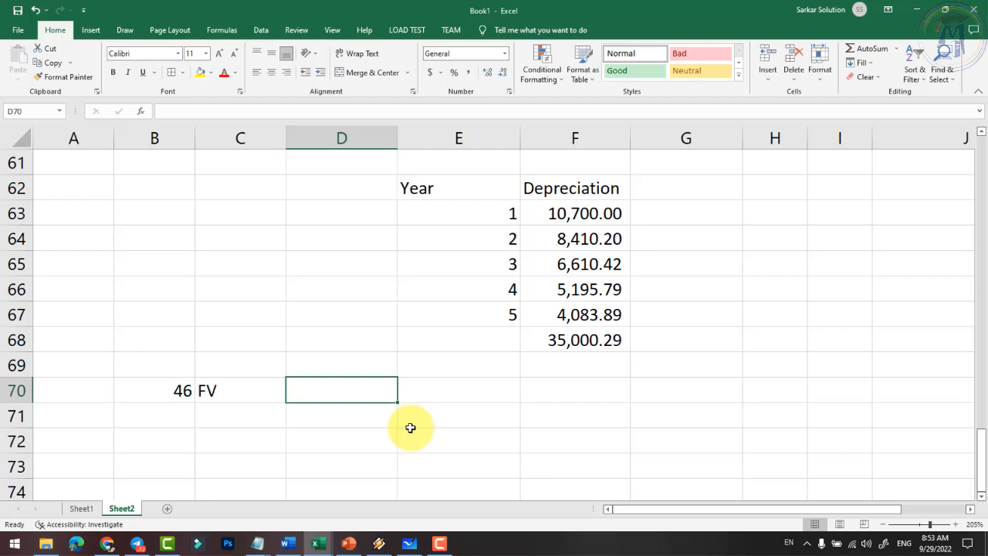
- Enter headings Pre. Amount, Year and Int Rate over values 10000, 15 and 8%
{"action": "type", "text": "A"}
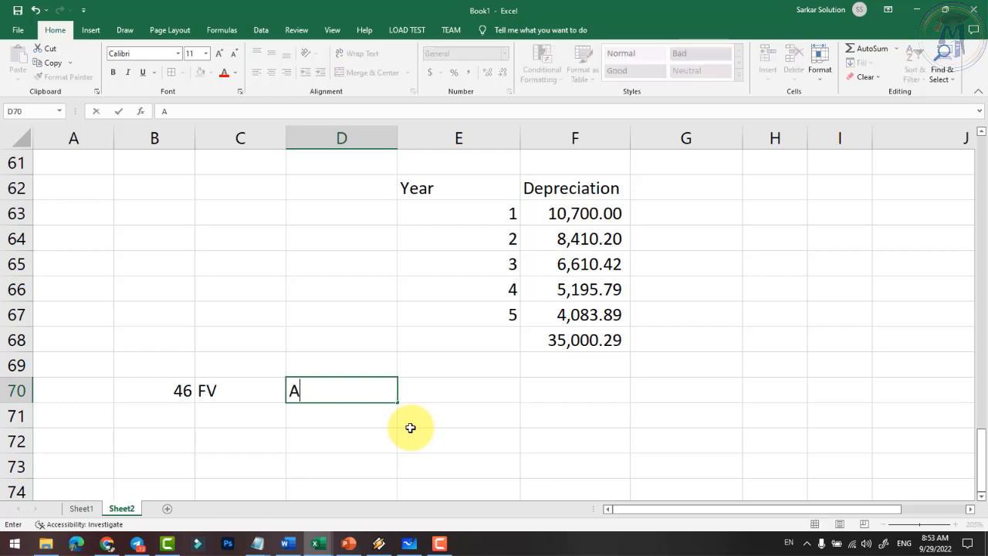
{"action": "type", "text": "Pre. Amount"}
{"action": "key", "text": "Return"}
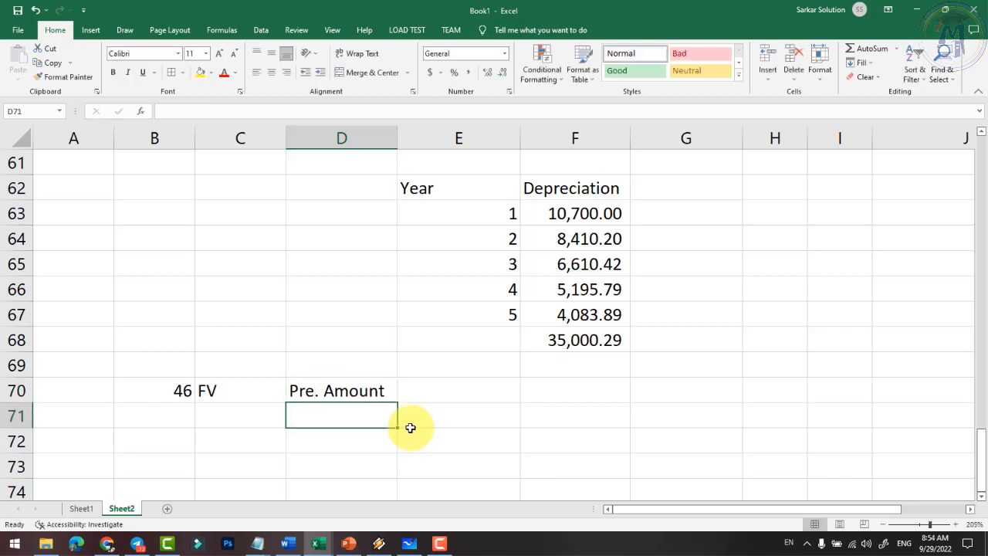
{"action": "type", "text": "10000"}
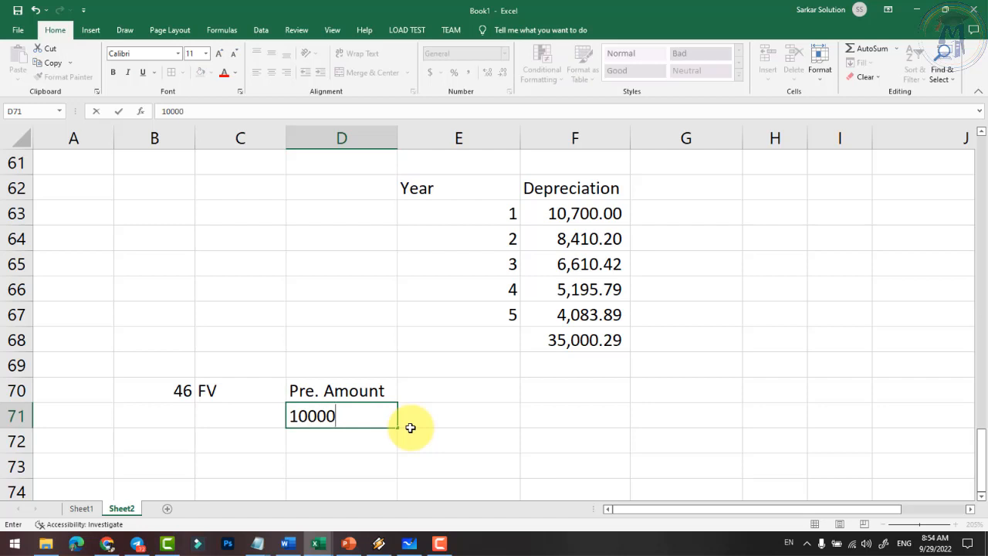
{"action": "key", "text": "Tab"}
{"action": "key", "text": "Up"}
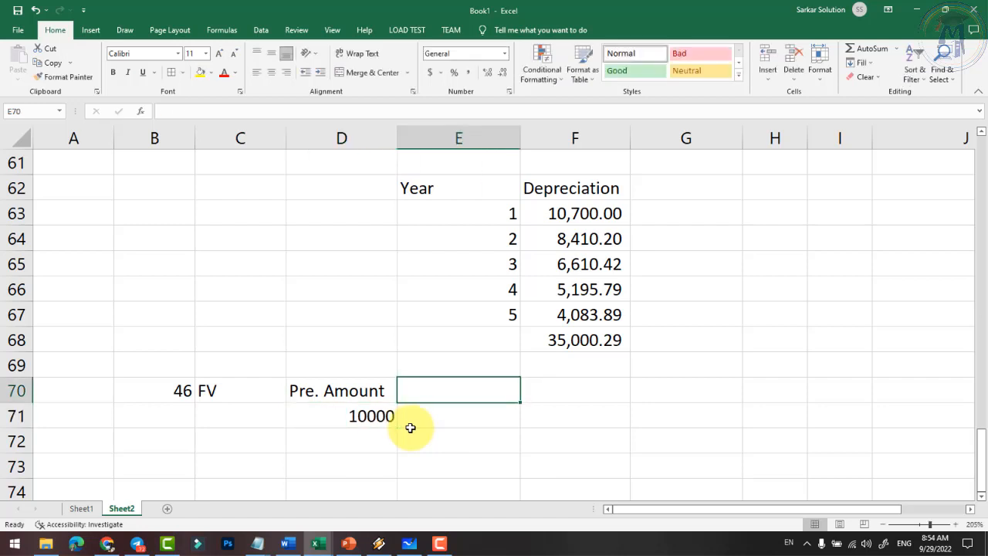
{"action": "type", "text": "Year"}
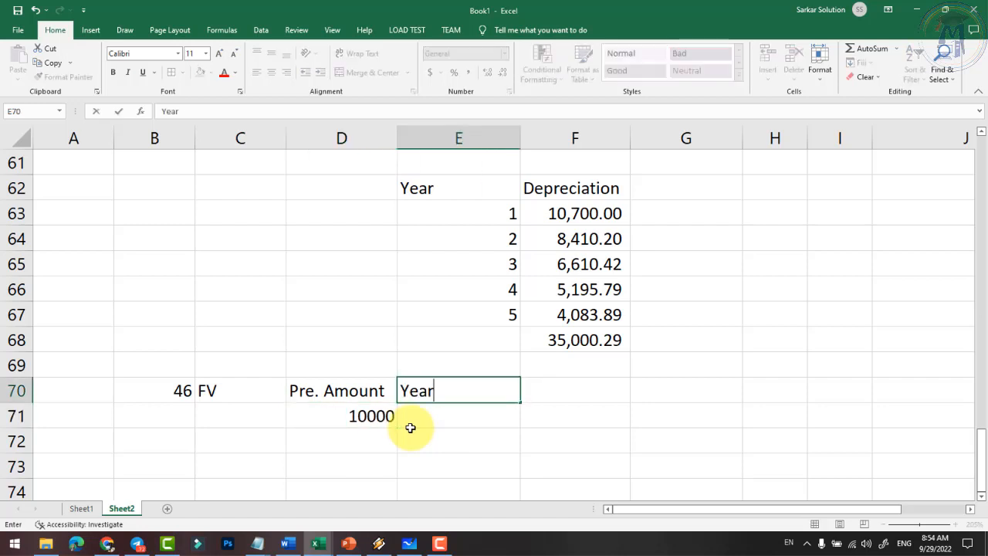
{"action": "key", "text": "Return"}
{"action": "type", "text": "15"}
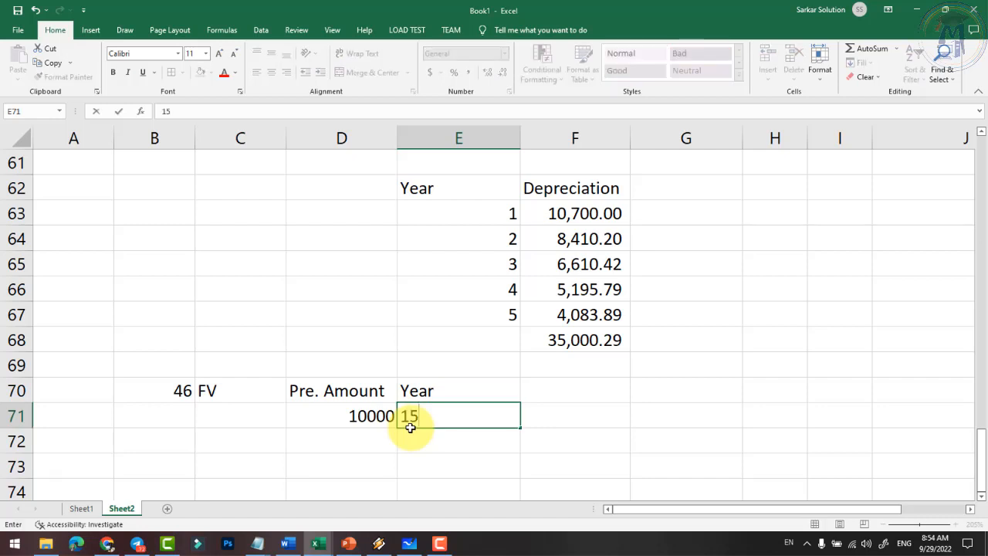
{"action": "key", "text": "Tab"}
{"action": "key", "text": "Up"}
{"action": "type", "text": "In"}
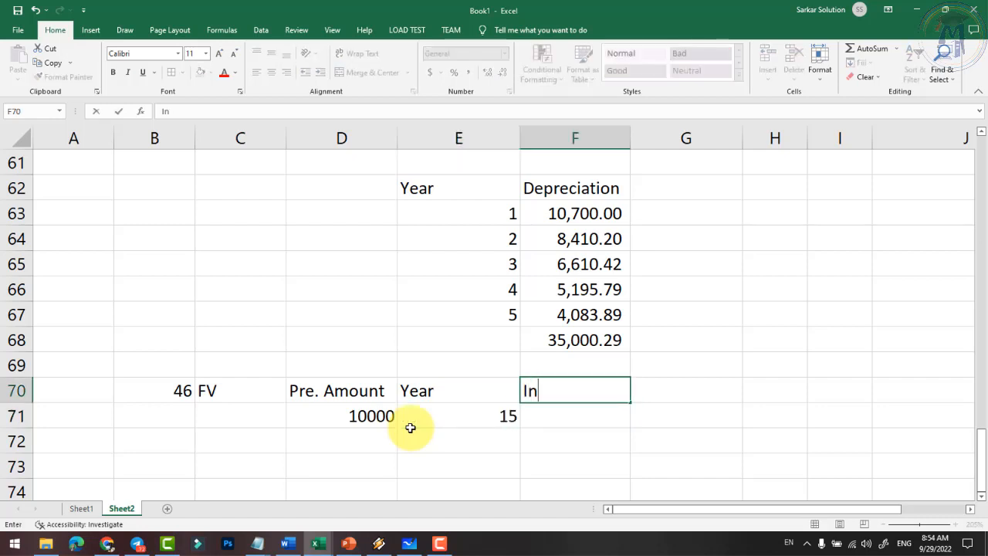
{"action": "type", "text": "t Rate"}
{"action": "key", "text": "Return"}
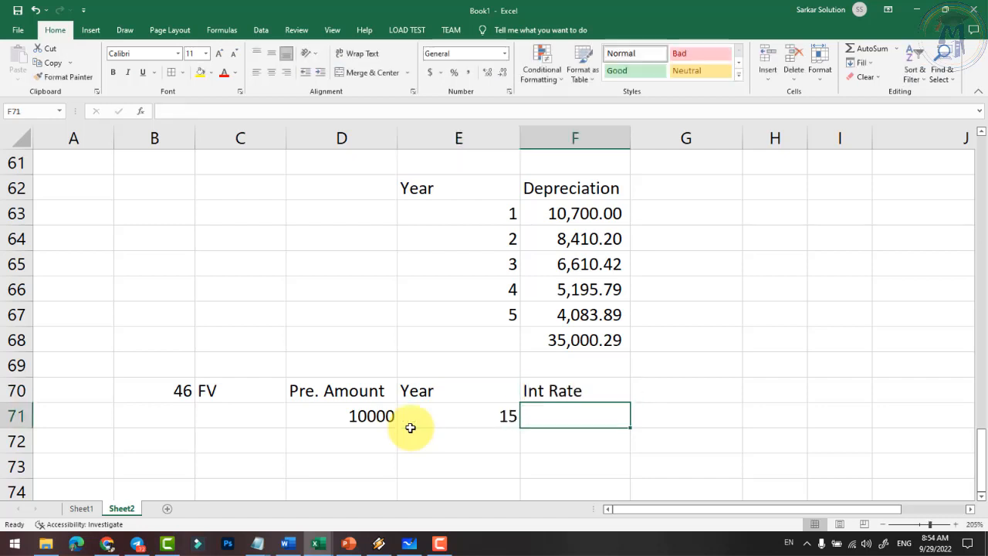
{"action": "type", "text": "8%"}
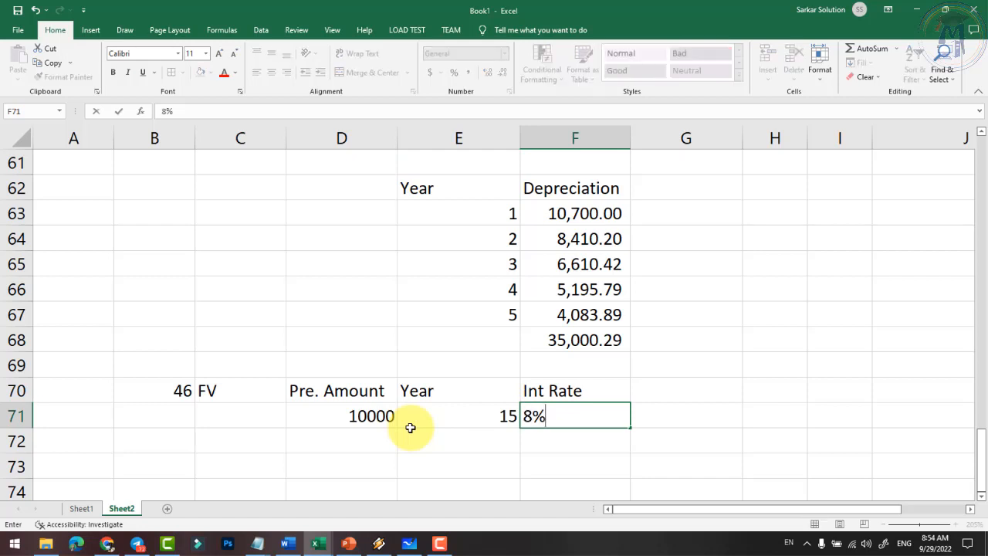
{"action": "key", "text": "Return"}
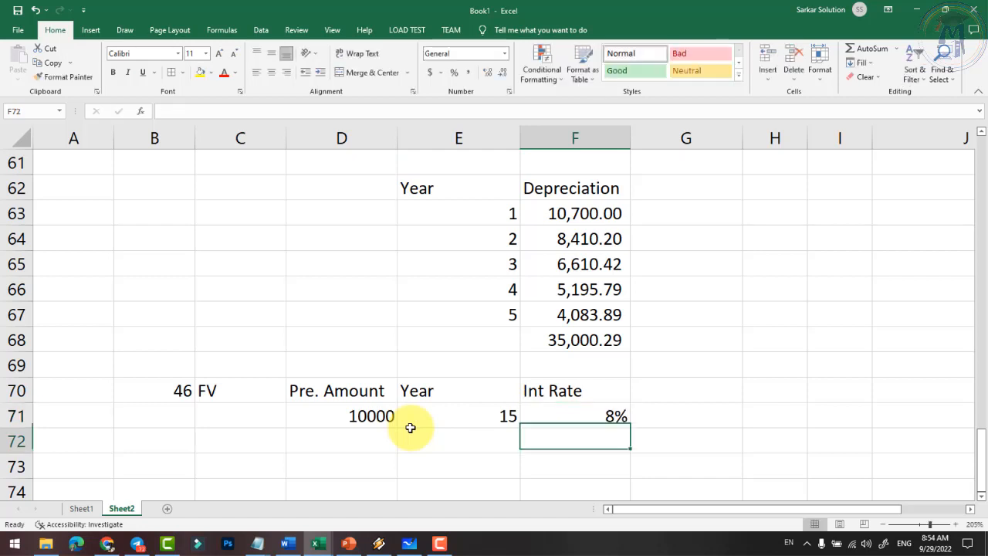
- Review the 10000 amount, 15 years and 8% rate entries
{"action": "left_click", "coordinate": [359, 416]}
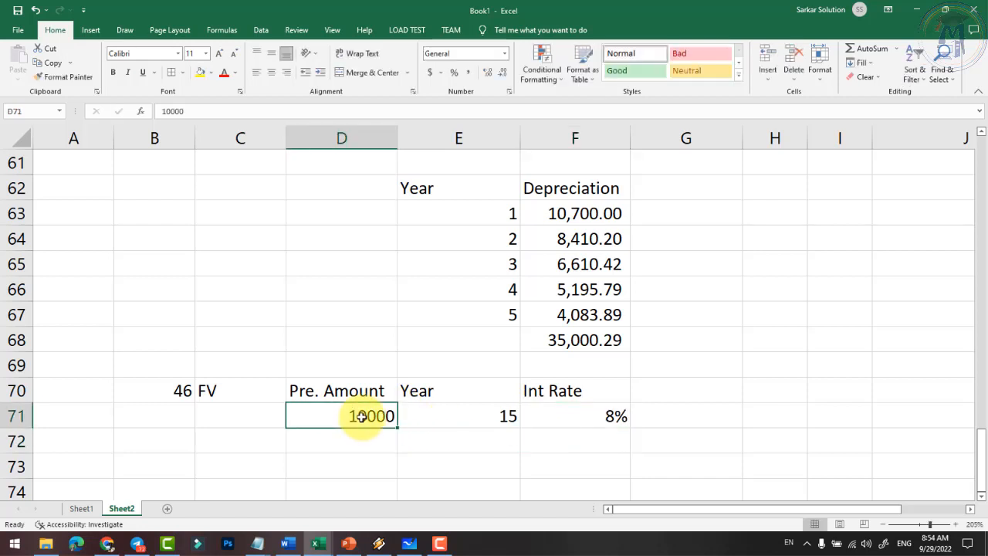
{"action": "left_click", "coordinate": [486, 430]}
{"action": "left_click", "coordinate": [491, 416]}
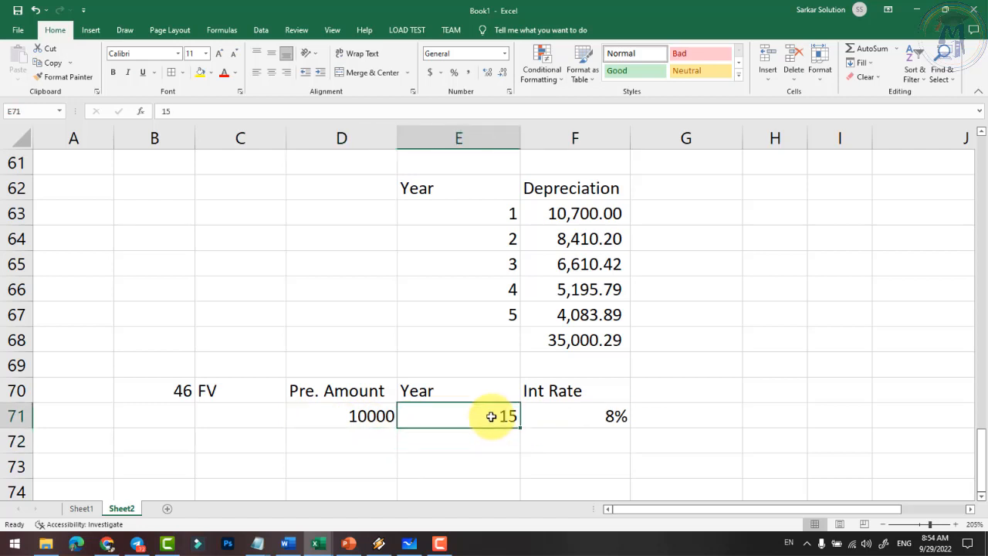
{"action": "left_click", "coordinate": [569, 417]}
{"action": "scroll", "coordinate": [580, 415], "scroll_direction": "down", "scroll_amount": 1}
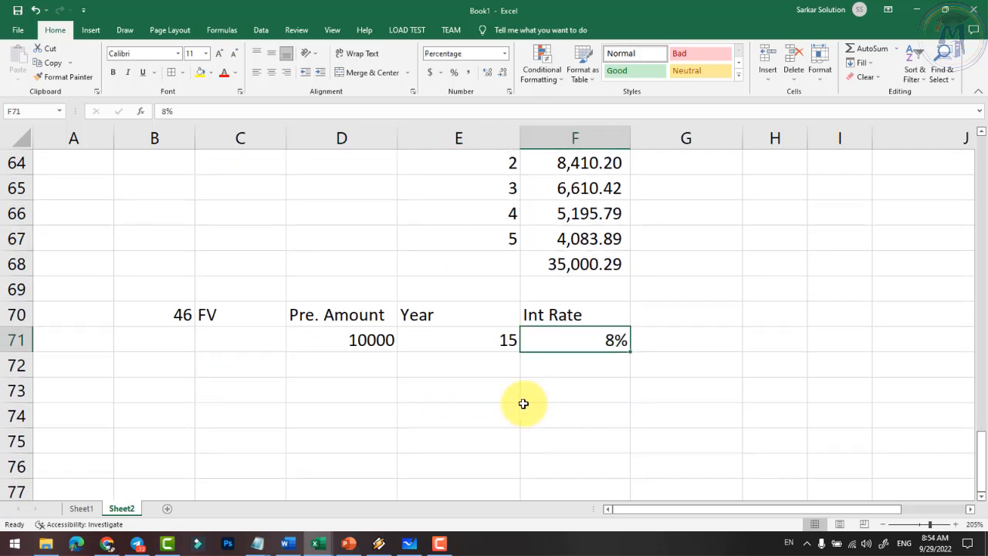
{"action": "left_click", "coordinate": [440, 393]}
- Enter =FV(F71,E71,D71,,1) in E73, returning a future value of ($293,242.83)
{"action": "type", "text": "="}
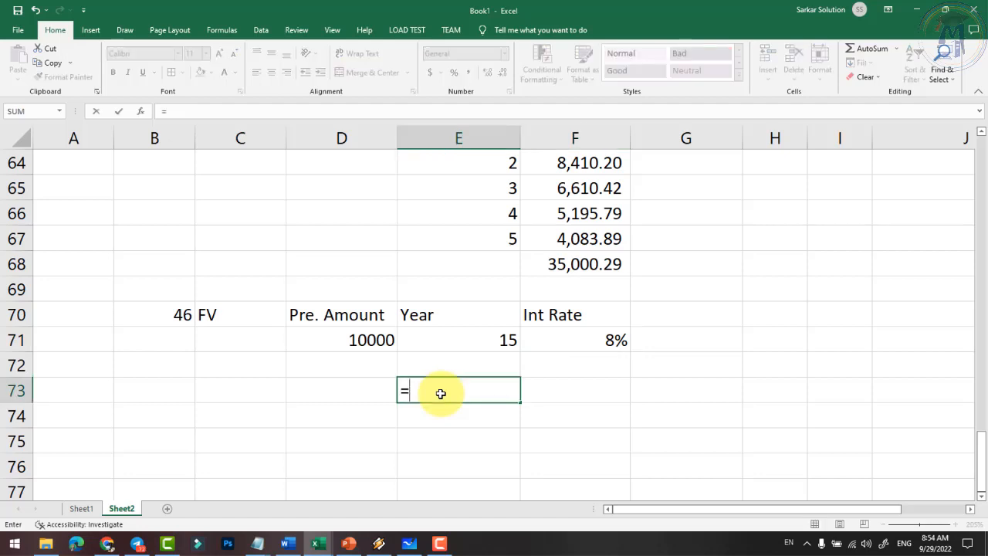
{"action": "type", "text": "fv("}
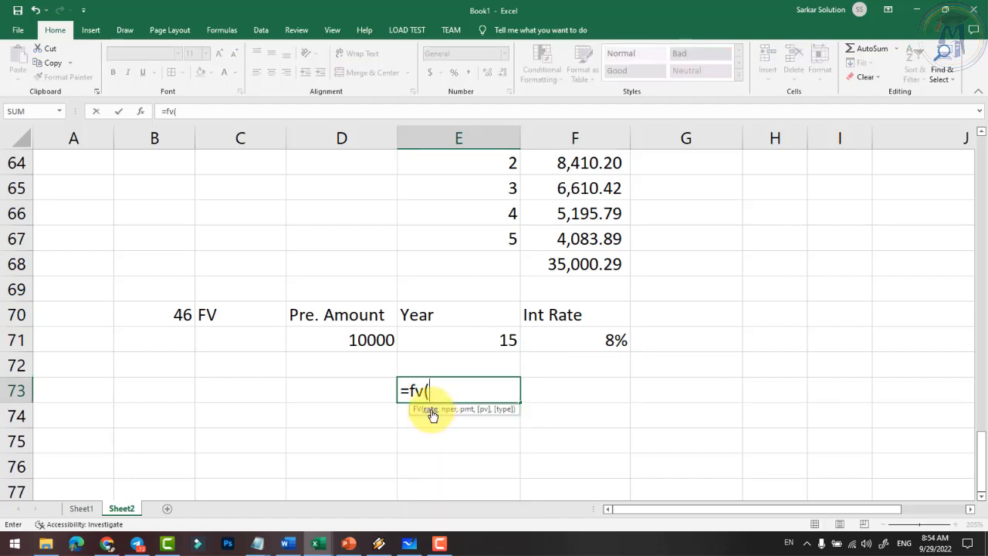
{"action": "left_click", "coordinate": [581, 335]}
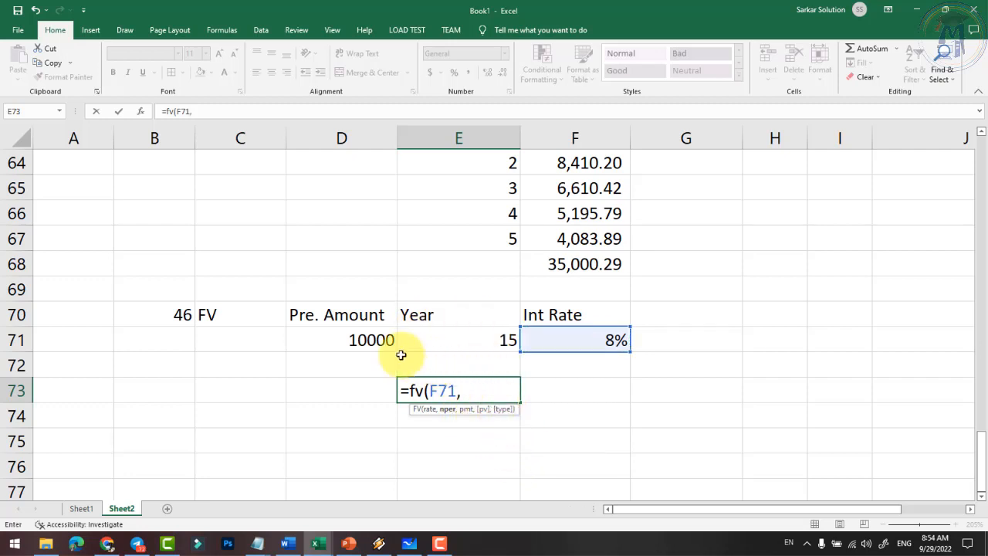
{"action": "left_click", "coordinate": [359, 338]}
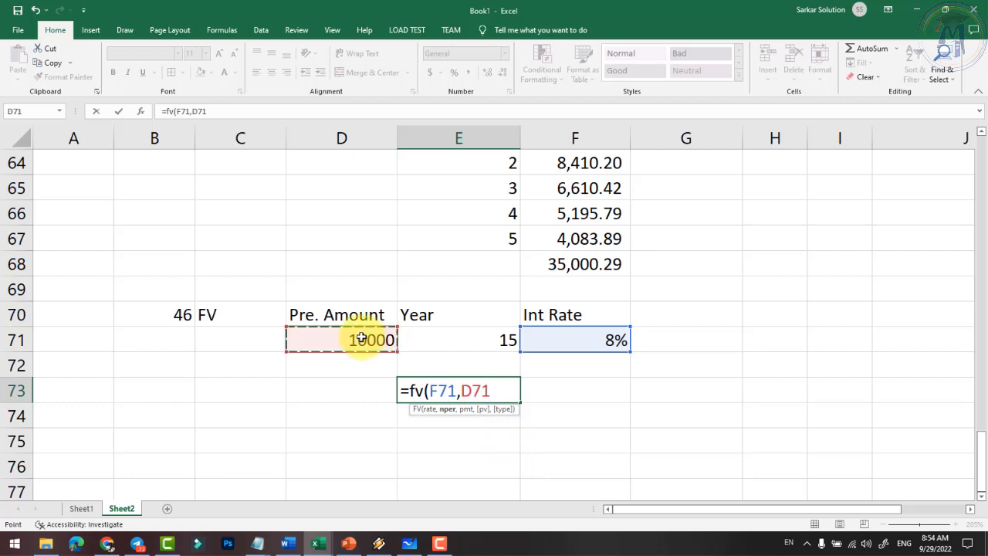
{"action": "left_click", "coordinate": [460, 341]}
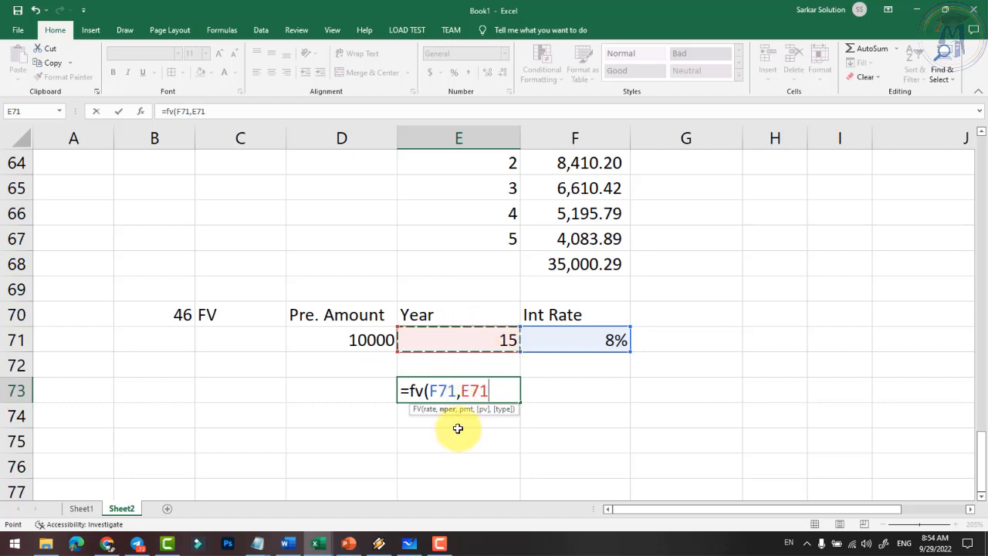
{"action": "type", "text": ","}
{"action": "left_click", "coordinate": [361, 342]}
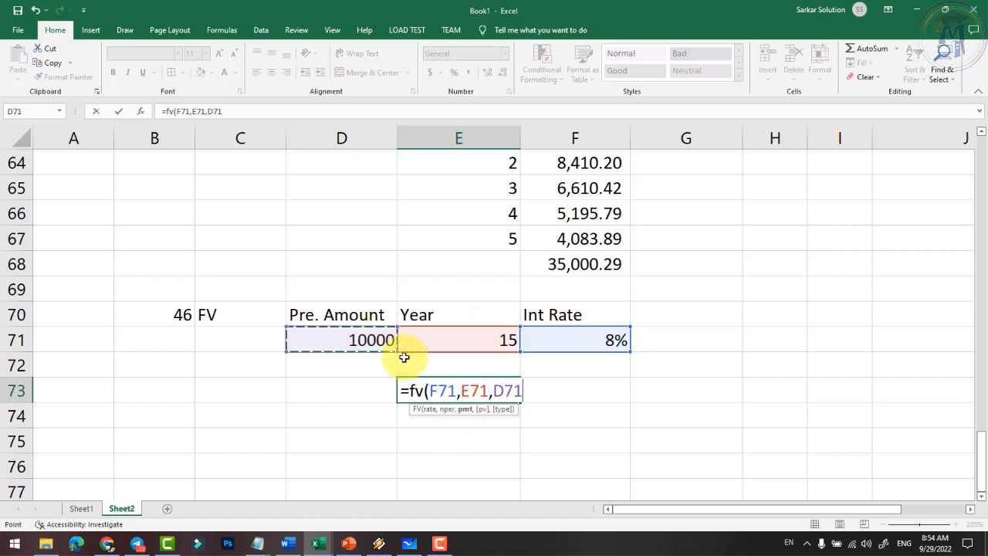
{"action": "type", "text": ",,1"}
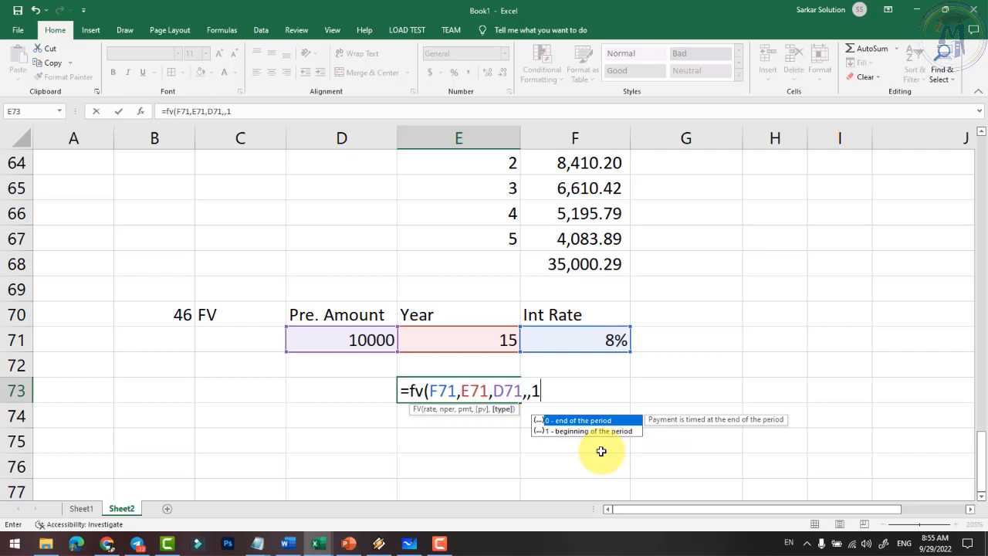
{"action": "type", "text": ")"}
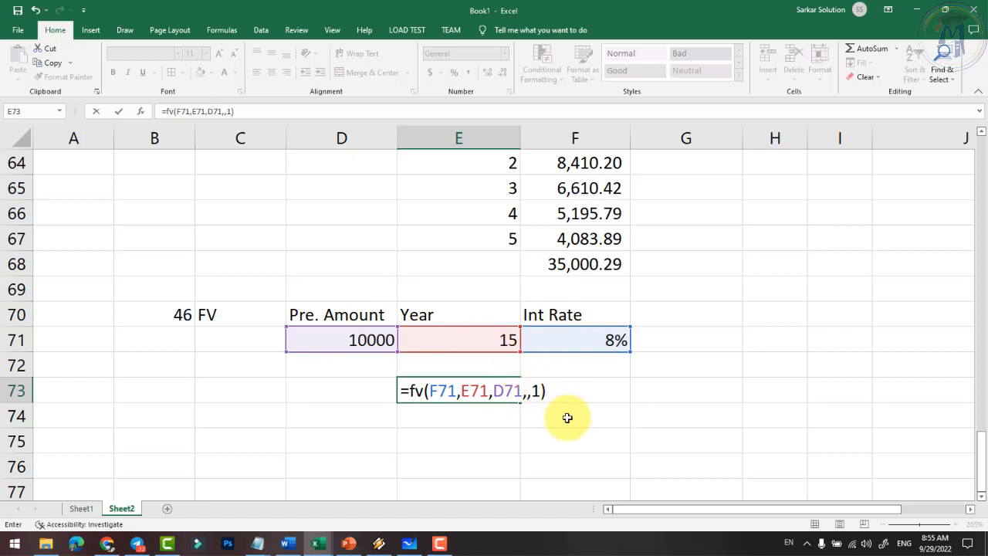
{"action": "key", "text": "Return"}
{"action": "left_click", "coordinate": [468, 390]}
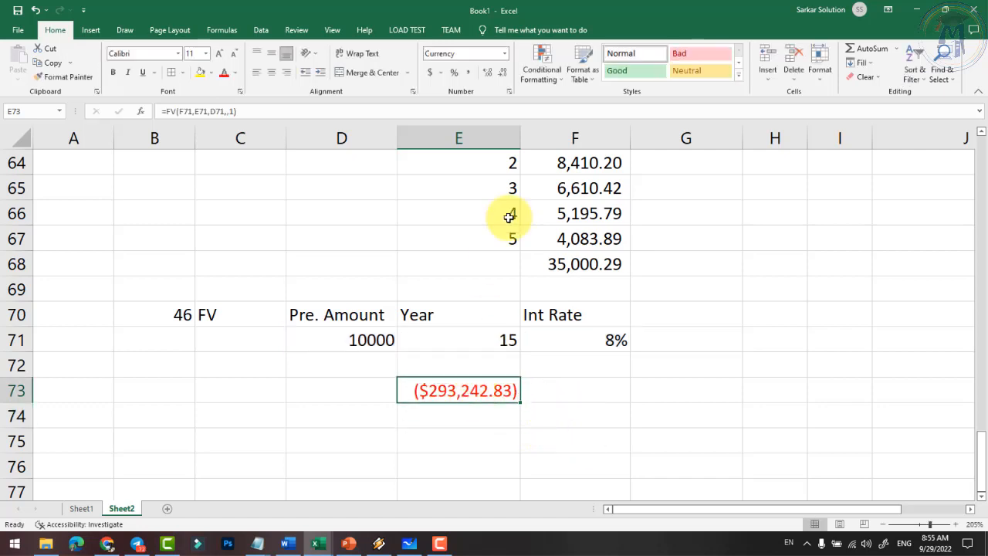
- Apply Comma style to E73 and change the interest rate in F71 from 8% to 10%
{"action": "left_click", "coordinate": [469, 72]}
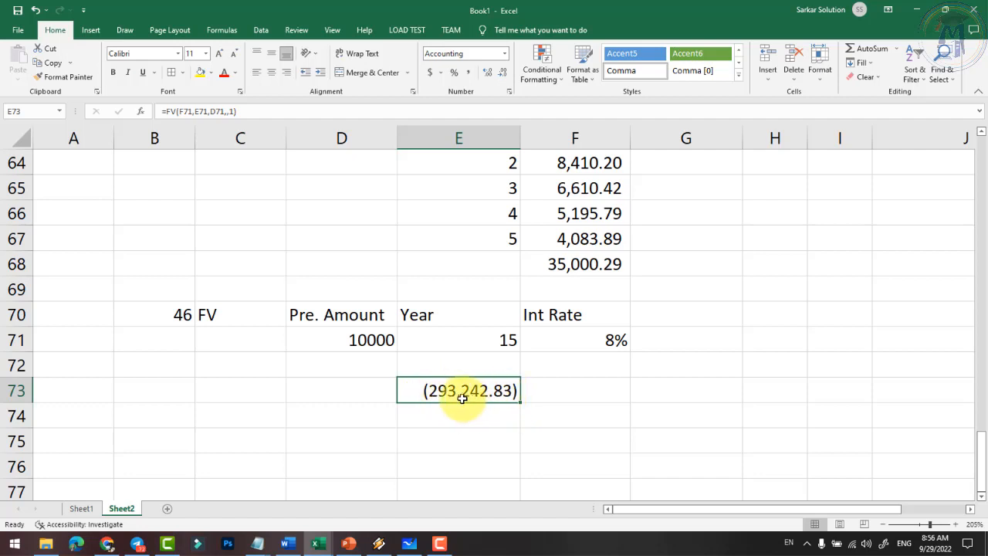
{"action": "left_click", "coordinate": [587, 339]}
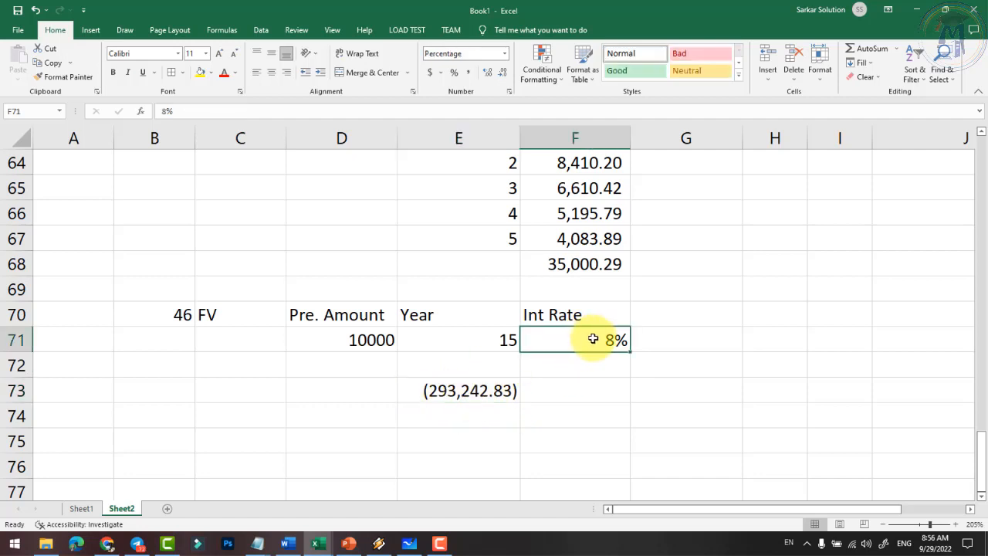
{"action": "double_click", "coordinate": [594, 339]}
{"action": "type", "text": "1"}
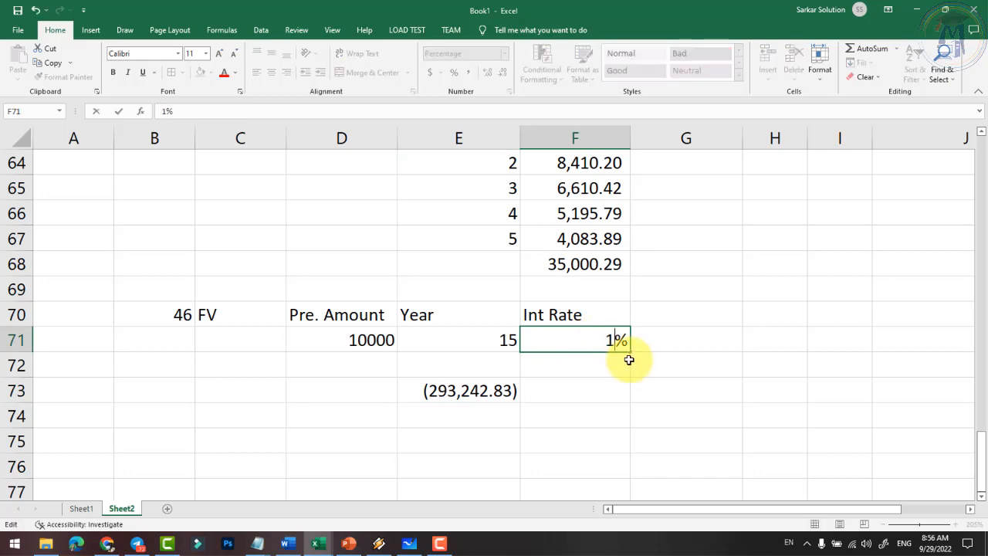
{"action": "type", "text": "0"}
{"action": "key", "text": "Return"}
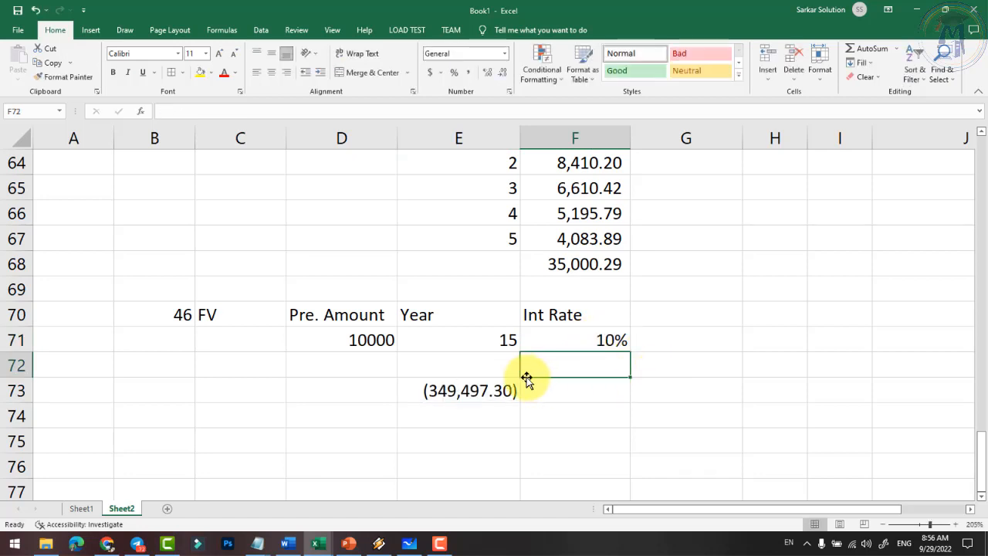
- Set the years in E71 to 20 and the present amount in D71 to 15000
{"action": "left_click", "coordinate": [507, 340]}
{"action": "type", "text": "20"}
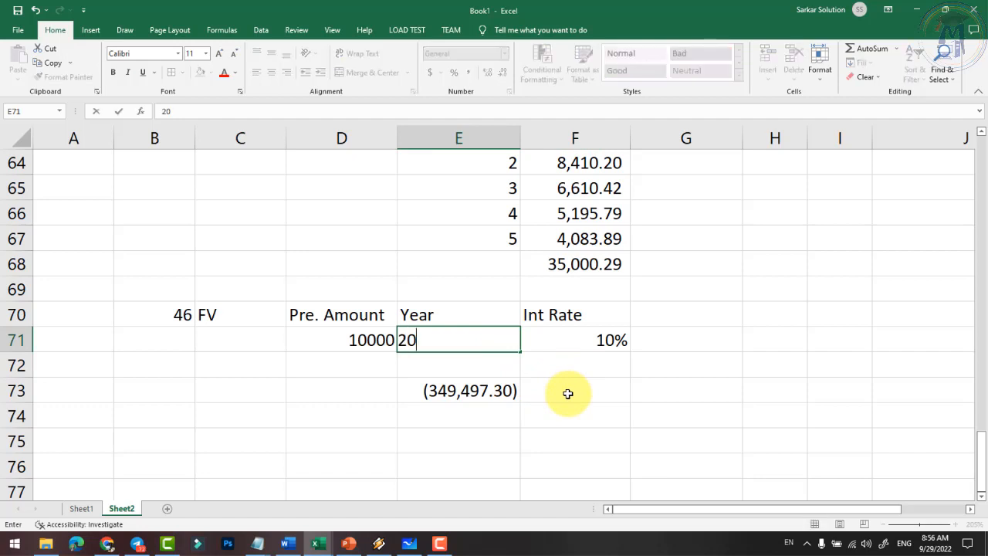
{"action": "key", "text": "Return"}
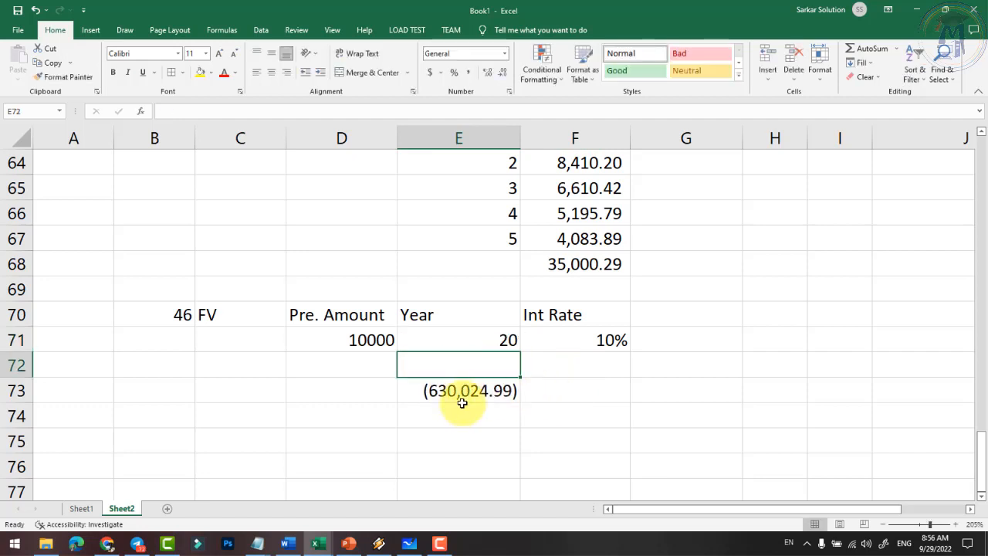
{"action": "left_click", "coordinate": [354, 341]}
{"action": "type", "text": "150"}
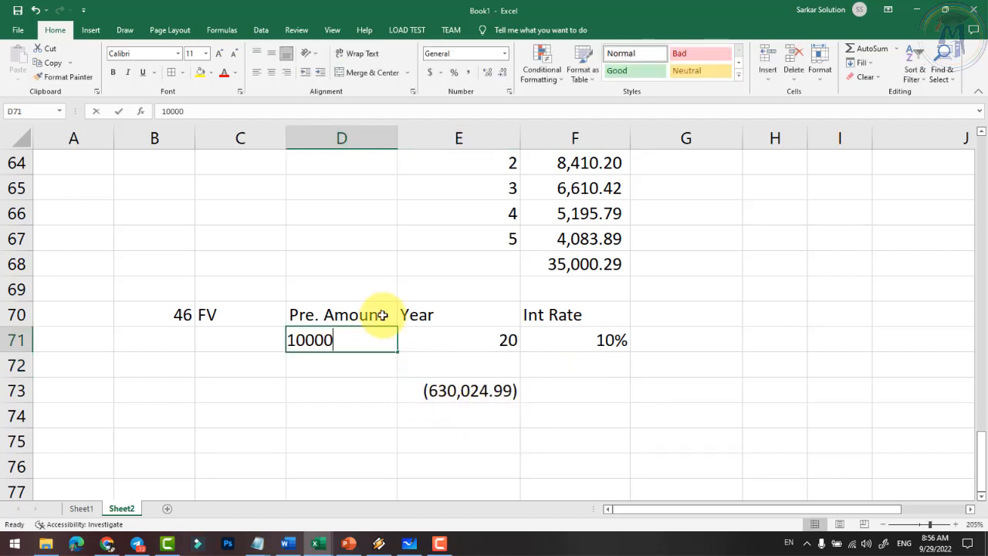
{"action": "key", "text": "Return"}
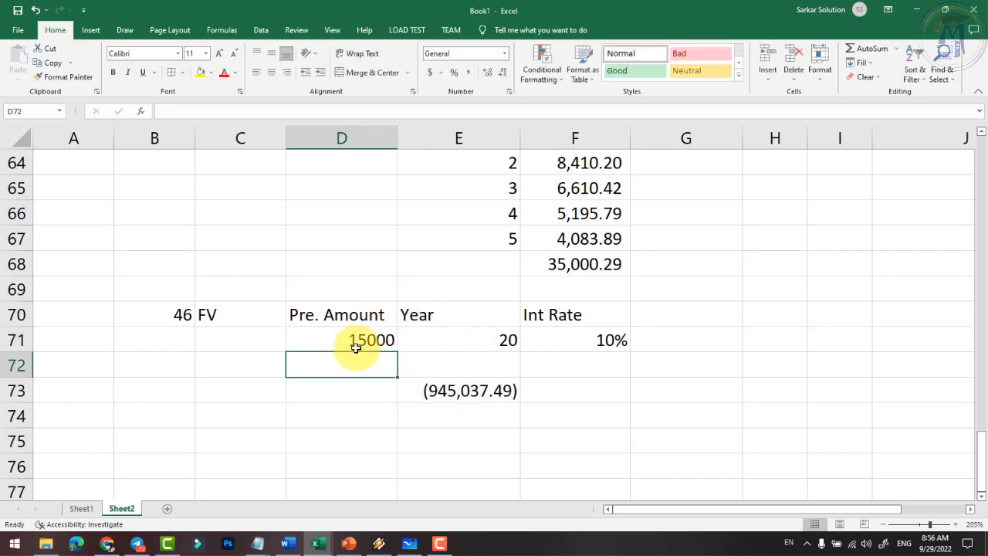
- Review the FV formula's argument references in E73 without changing it
{"action": "double_click", "coordinate": [467, 390]}
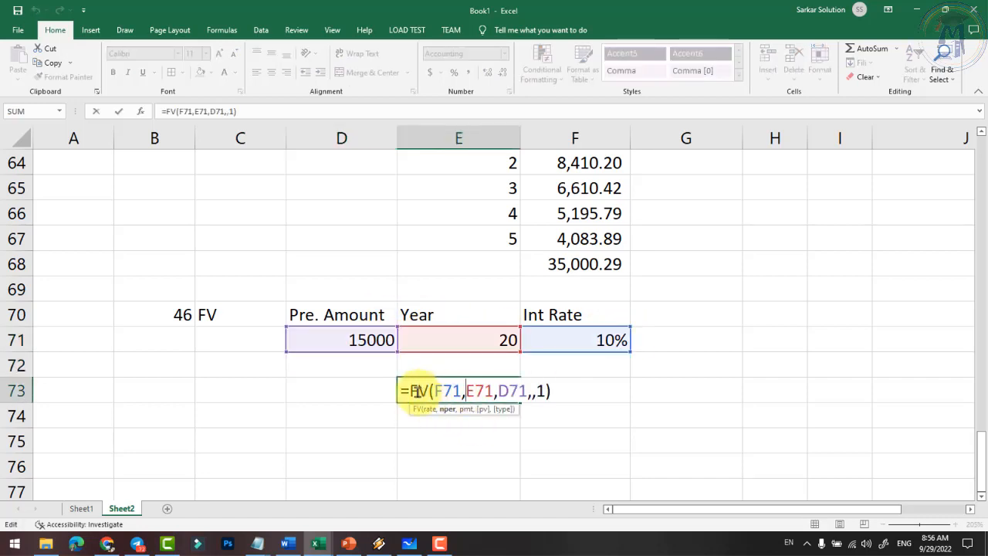
{"action": "left_click", "coordinate": [466, 390]}
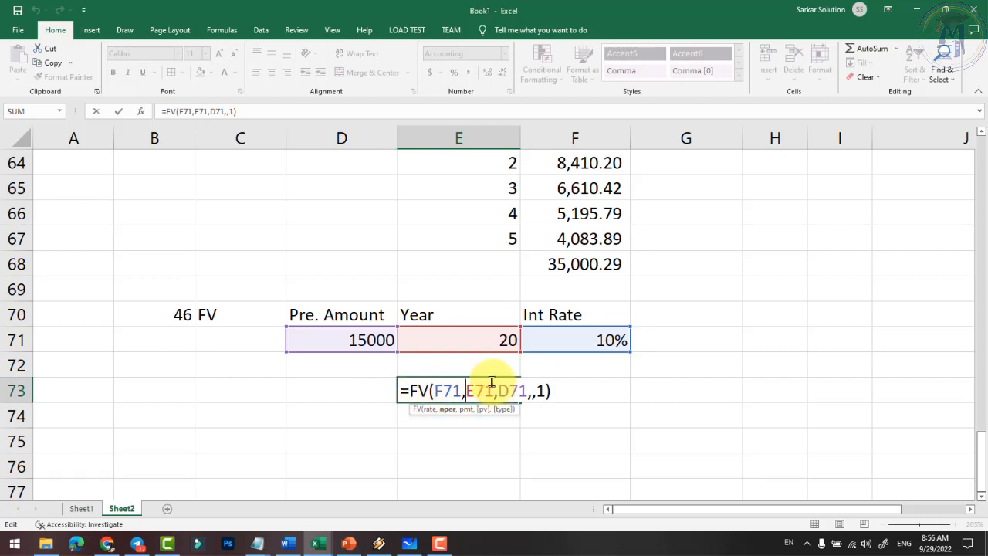
{"action": "key", "text": "Return"}
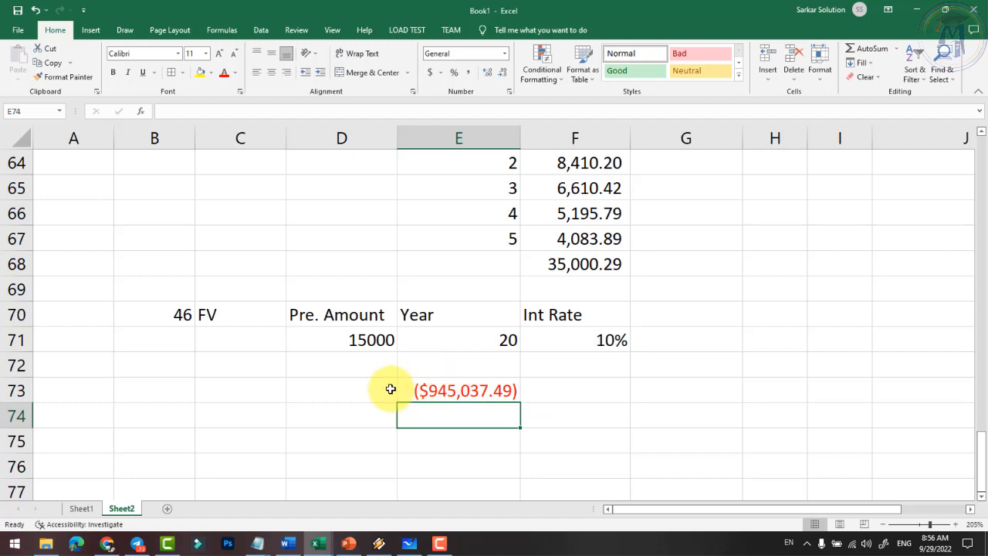
- Check the already merged Basic, Logical and Text category labels in column A
{"action": "left_click", "coordinate": [220, 29]}
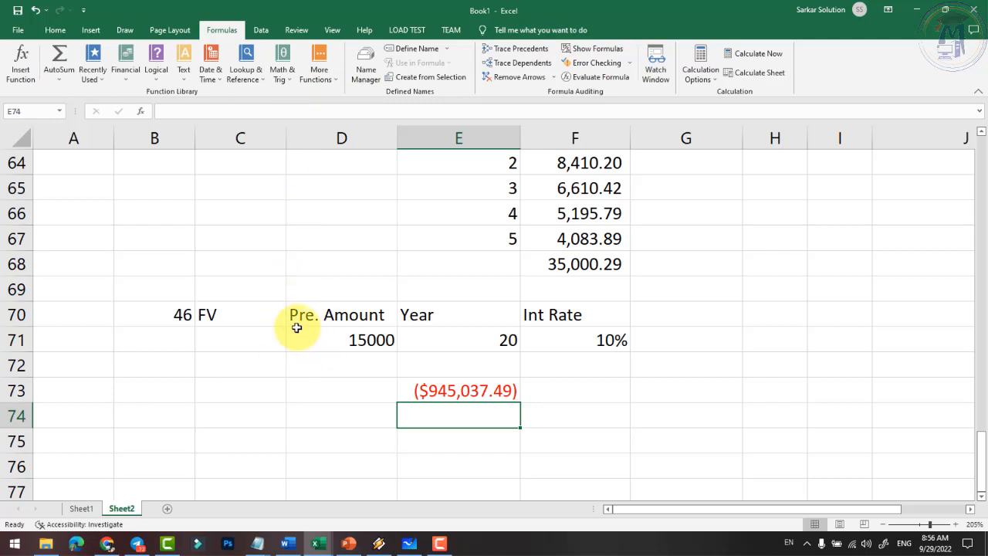
{"action": "scroll", "coordinate": [254, 322], "scroll_direction": "up", "scroll_amount": 20}
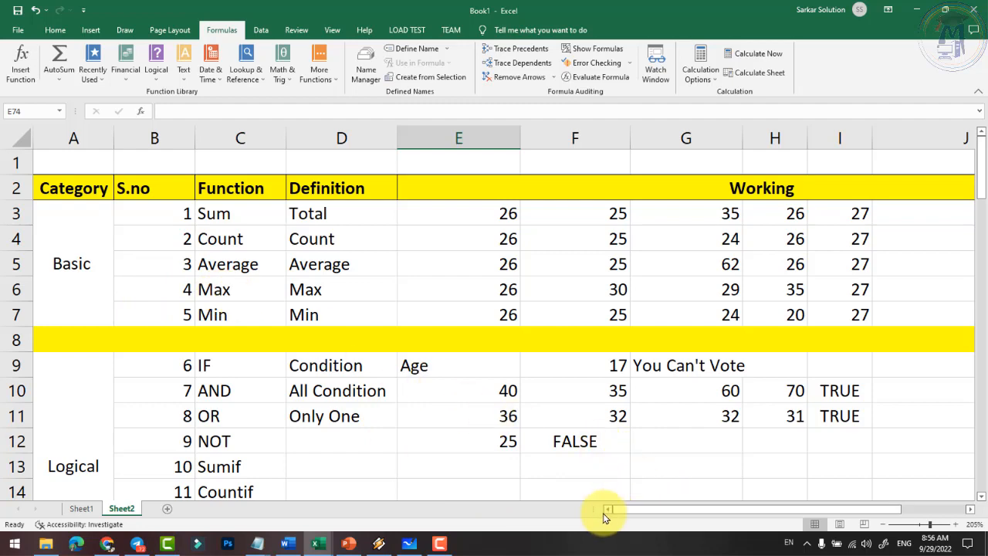
{"action": "left_click", "coordinate": [78, 267]}
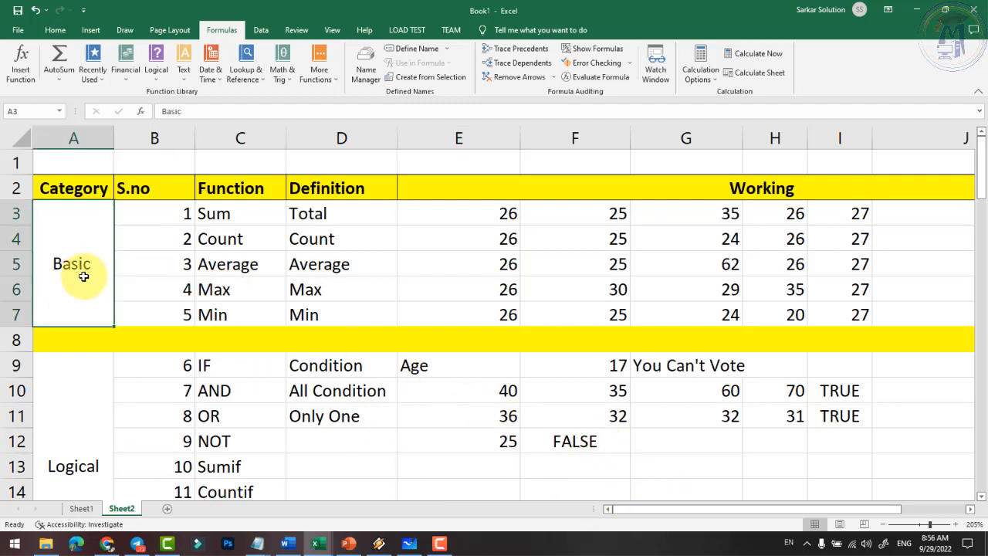
{"action": "scroll", "coordinate": [84, 373], "scroll_direction": "down", "scroll_amount": 4}
{"action": "left_click", "coordinate": [77, 216]}
{"action": "scroll", "coordinate": [82, 255], "scroll_direction": "down", "scroll_amount": 2}
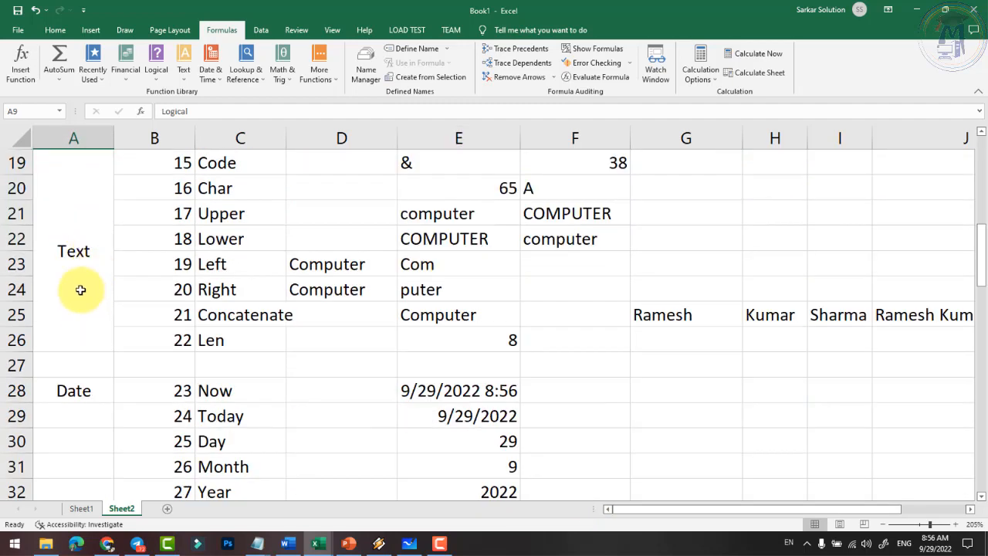
{"action": "left_click", "coordinate": [83, 257]}
{"action": "scroll", "coordinate": [83, 263], "scroll_direction": "down", "scroll_amount": 2}
- Merge and centre the Date label across A28:A33
{"action": "left_click", "coordinate": [85, 242]}
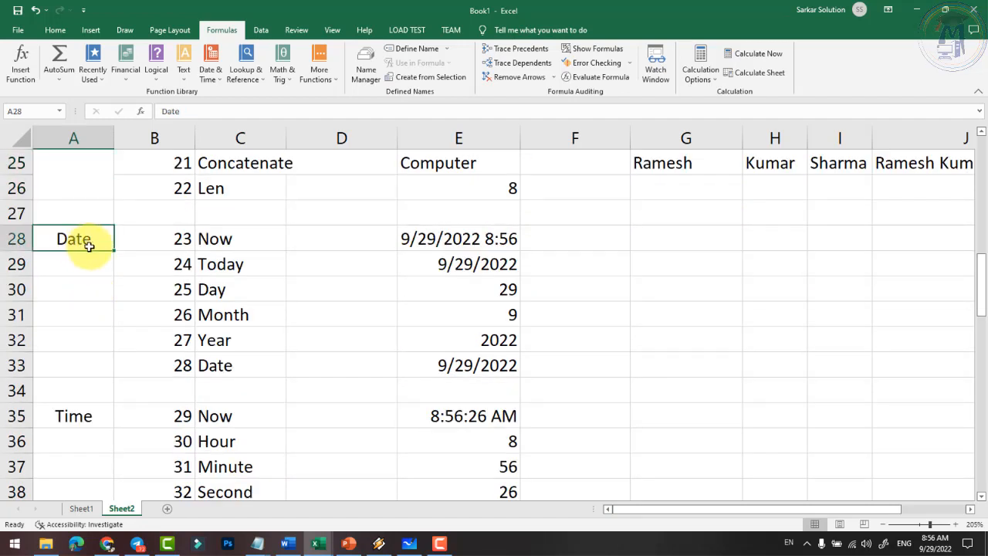
{"action": "left_click_drag", "start_coordinate": [89, 245], "coordinate": [86, 386]}
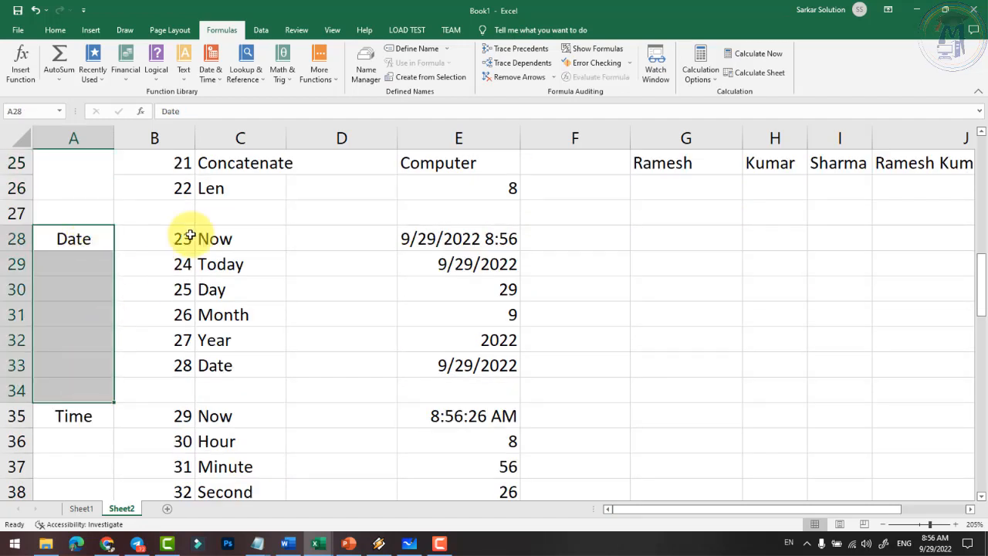
{"action": "left_click_drag", "start_coordinate": [72, 247], "coordinate": [85, 369]}
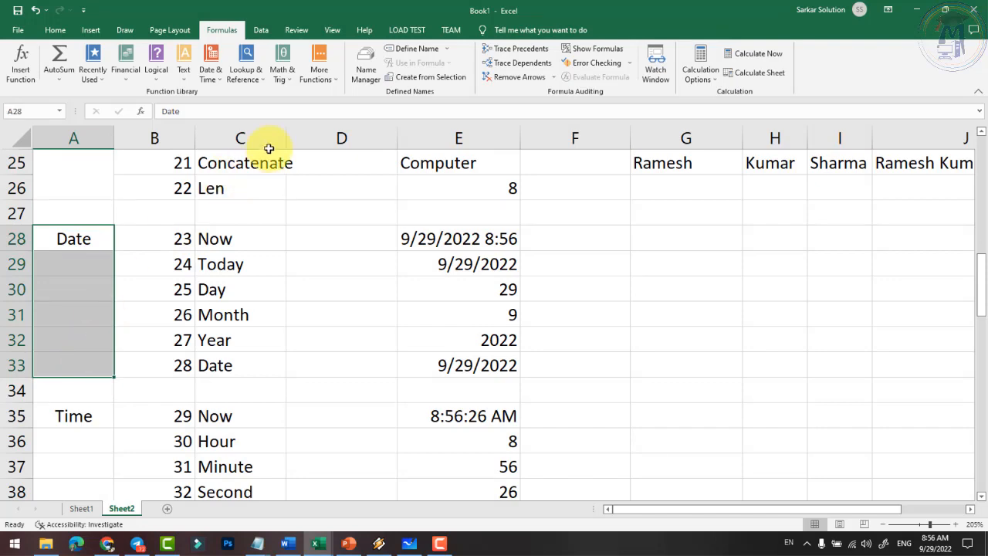
{"action": "left_click", "coordinate": [55, 32]}
{"action": "left_click", "coordinate": [369, 72]}
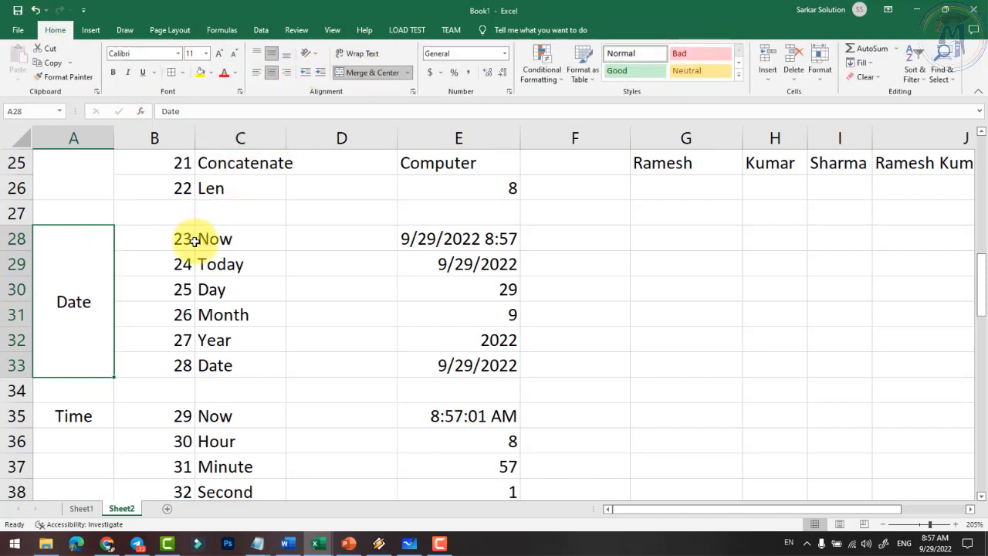
- Merge and centre the Time label across A35:A40
{"action": "scroll", "coordinate": [76, 270], "scroll_direction": "down", "scroll_amount": 2}
{"action": "left_click_drag", "start_coordinate": [76, 270], "coordinate": [81, 391]}
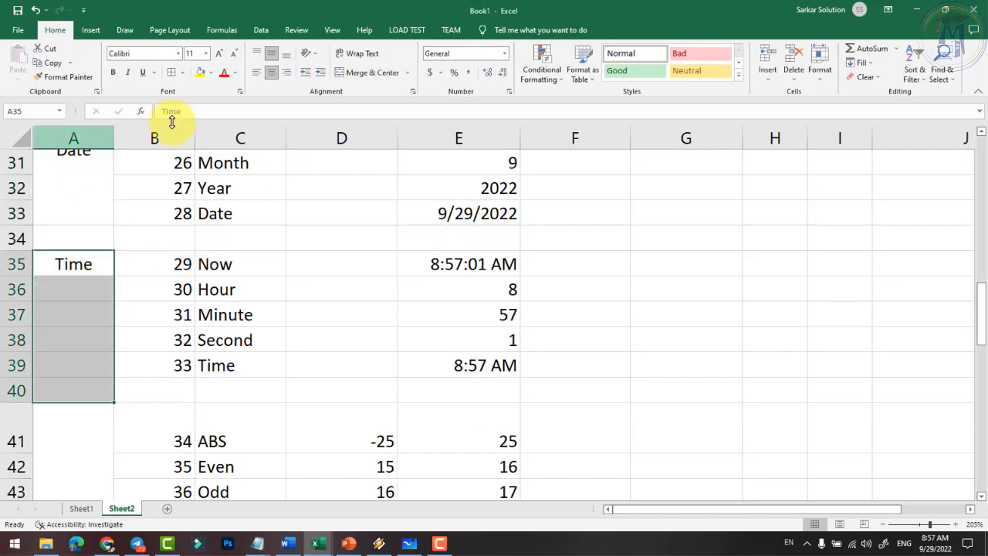
{"action": "left_click", "coordinate": [363, 74]}
- Select the Financial category cells in column A, then select FV item 46 in B70
{"action": "scroll", "coordinate": [173, 308], "scroll_direction": "down", "scroll_amount": 1}
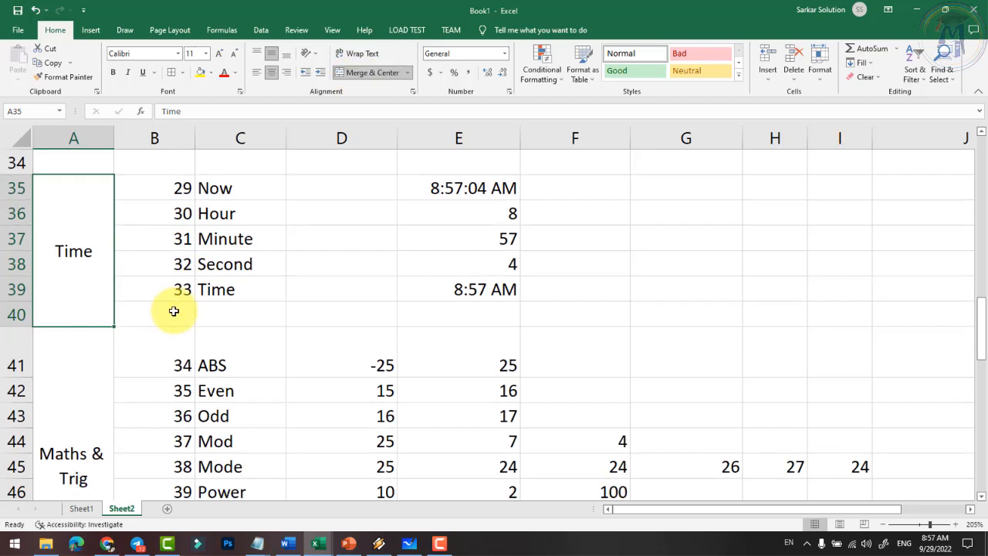
{"action": "scroll", "coordinate": [154, 340], "scroll_direction": "down", "scroll_amount": 4}
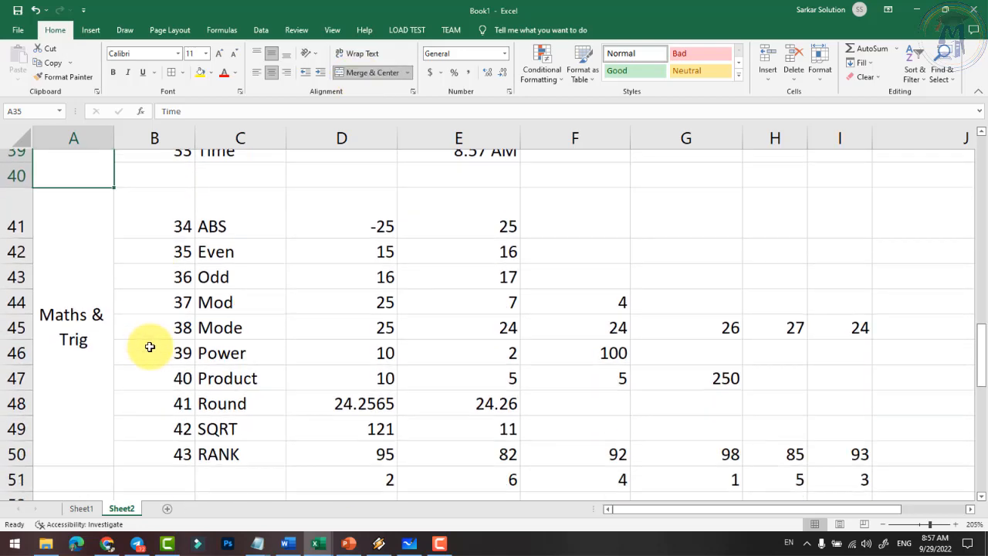
{"action": "scroll", "coordinate": [135, 313], "scroll_direction": "down", "scroll_amount": 1}
{"action": "left_click_drag", "start_coordinate": [78, 266], "coordinate": [55, 437]}
{"action": "scroll", "coordinate": [286, 324], "scroll_direction": "up", "scroll_amount": 5}
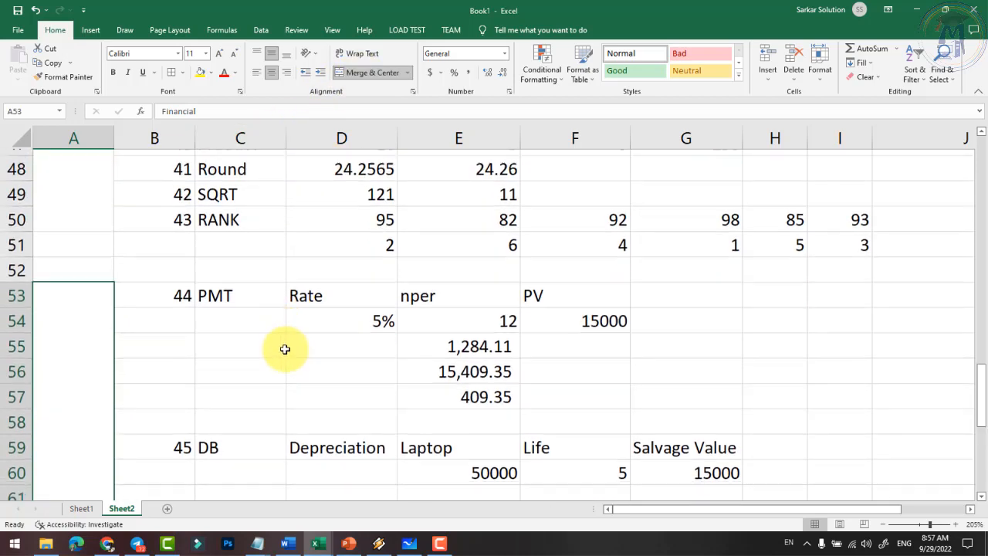
{"action": "scroll", "coordinate": [285, 349], "scroll_direction": "down", "scroll_amount": 3}
{"action": "scroll", "coordinate": [301, 346], "scroll_direction": "up", "scroll_amount": 2}
{"action": "scroll", "coordinate": [280, 357], "scroll_direction": "up", "scroll_amount": 3}
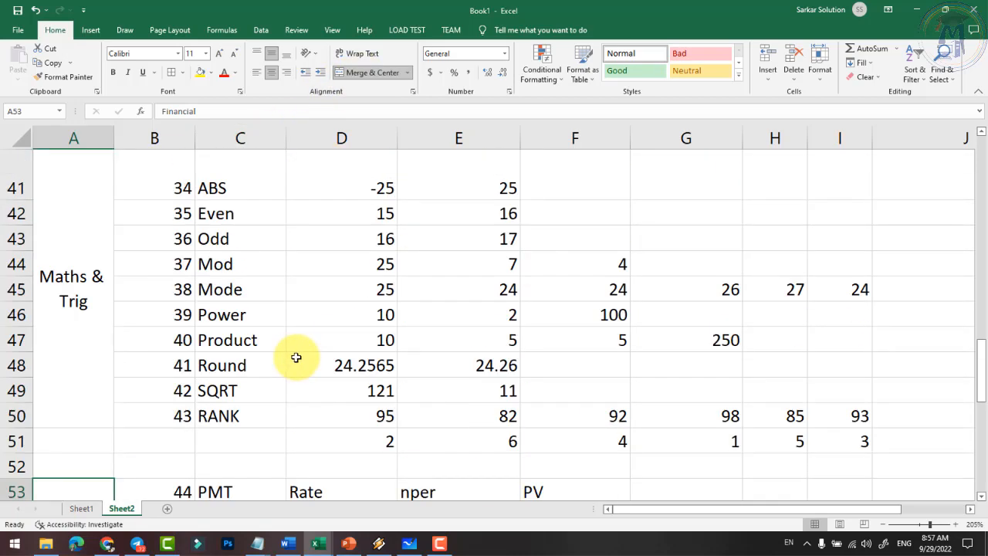
{"action": "scroll", "coordinate": [296, 358], "scroll_direction": "down", "scroll_amount": 9}
{"action": "left_click", "coordinate": [175, 214]}
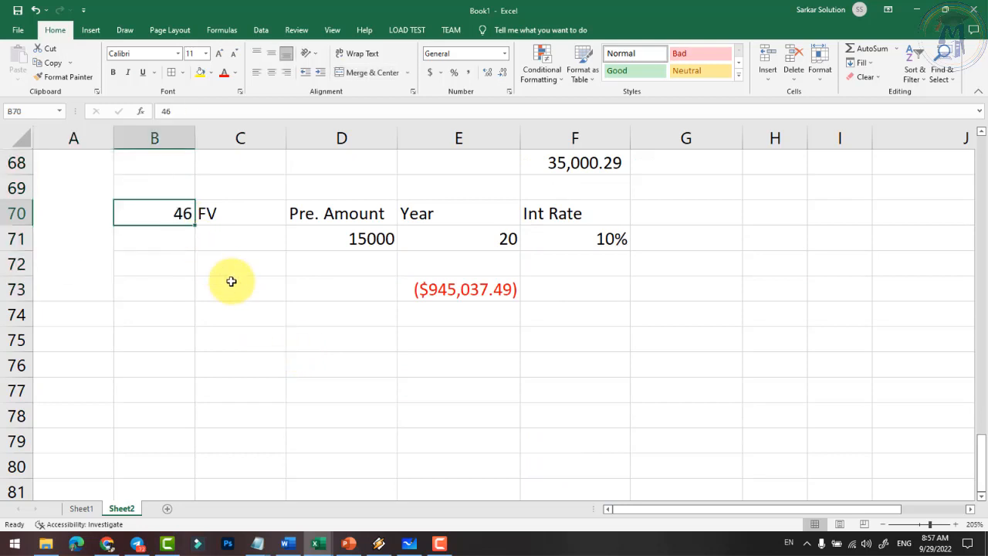